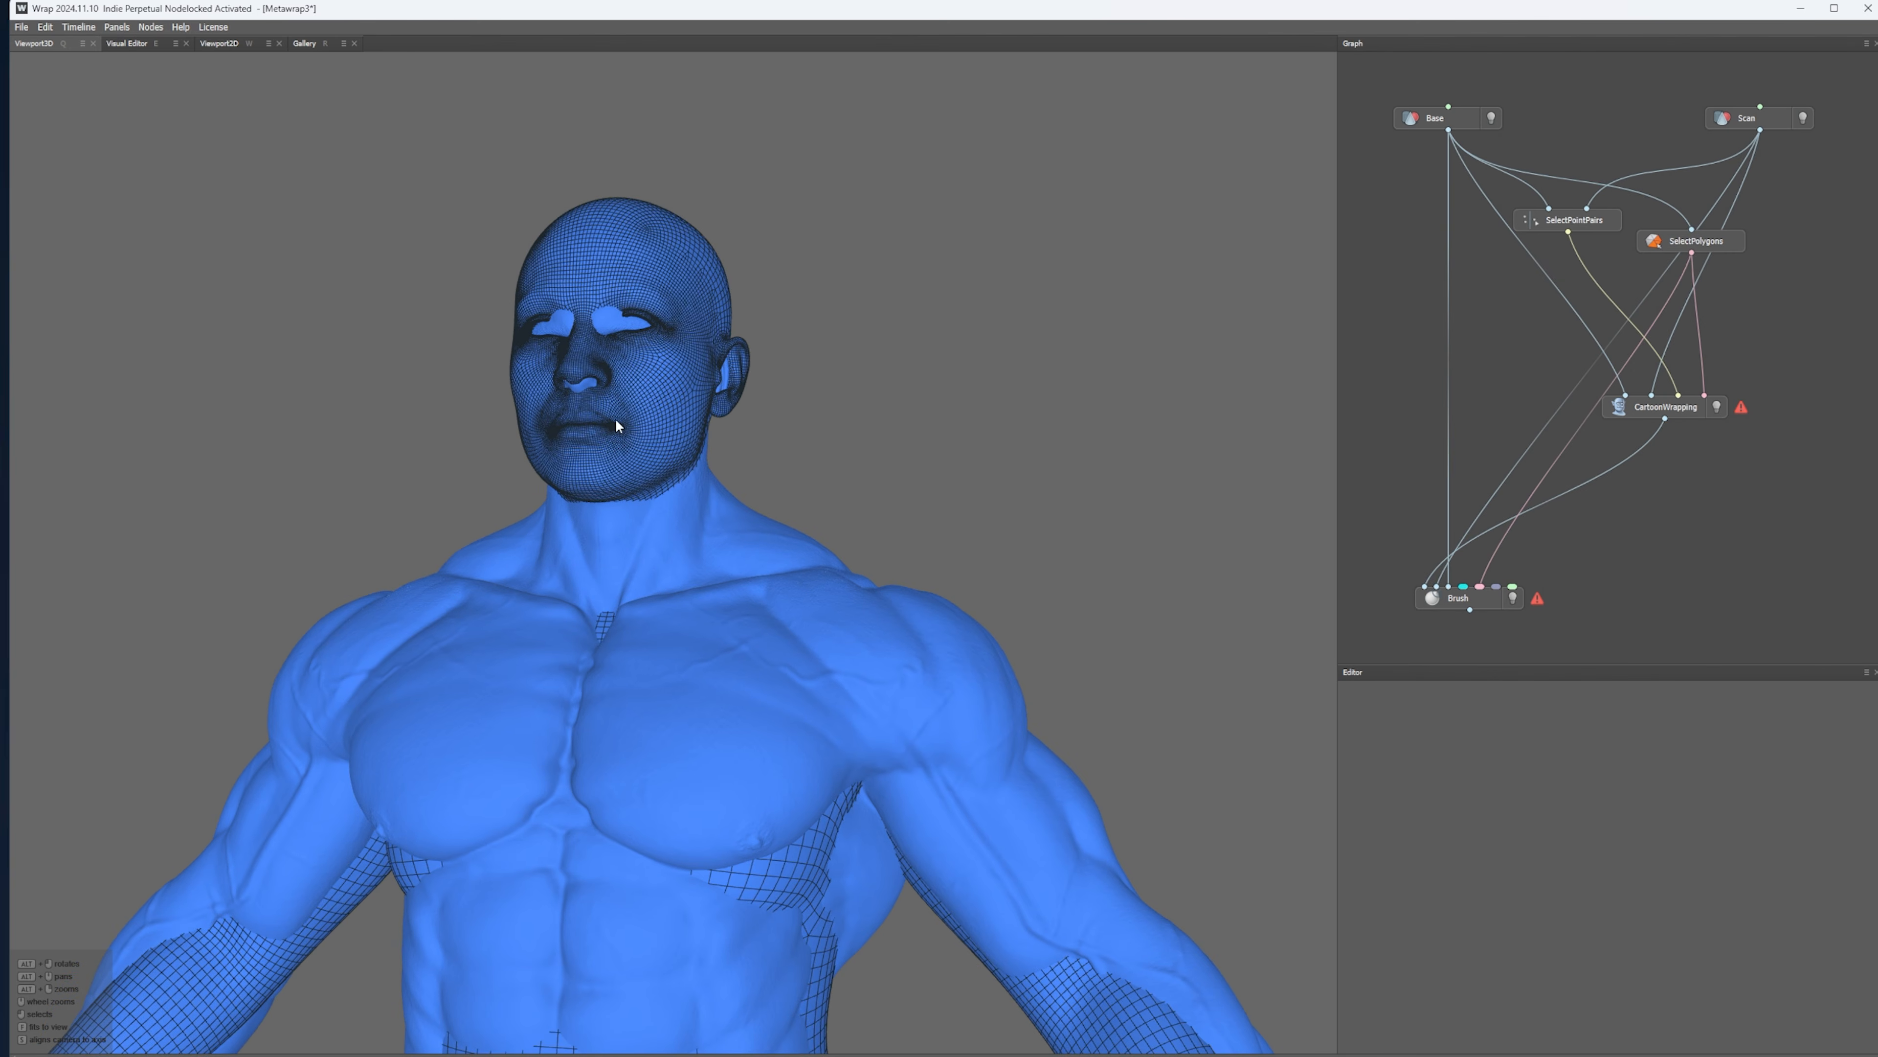
- Examine how the base mesh and the muscular scan overlap from head to feet in the 3D viewport
middle_click_drag(614, 433, 602, 368, "alt")
left_click_drag(555, 430, 693, 485, "alt")
scroll(693, 485, "up", 5)
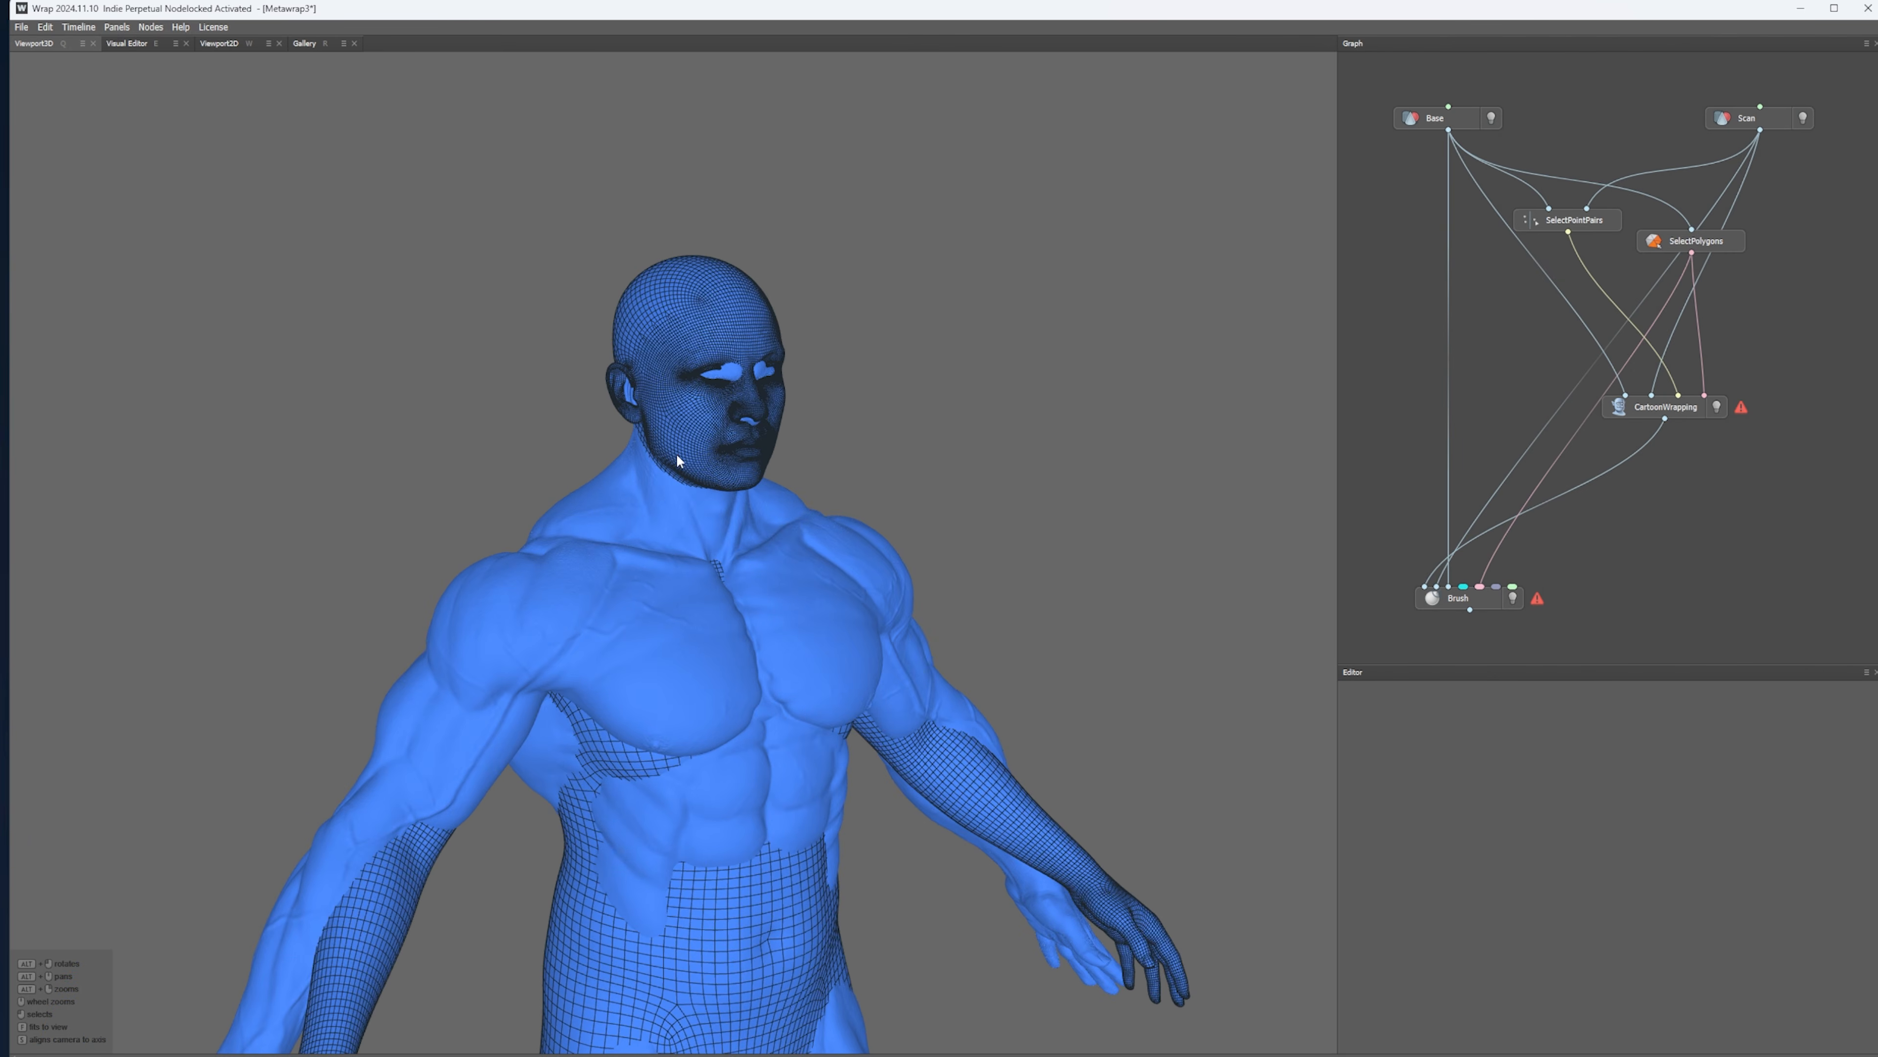
scroll(782, 301, "down", 6)
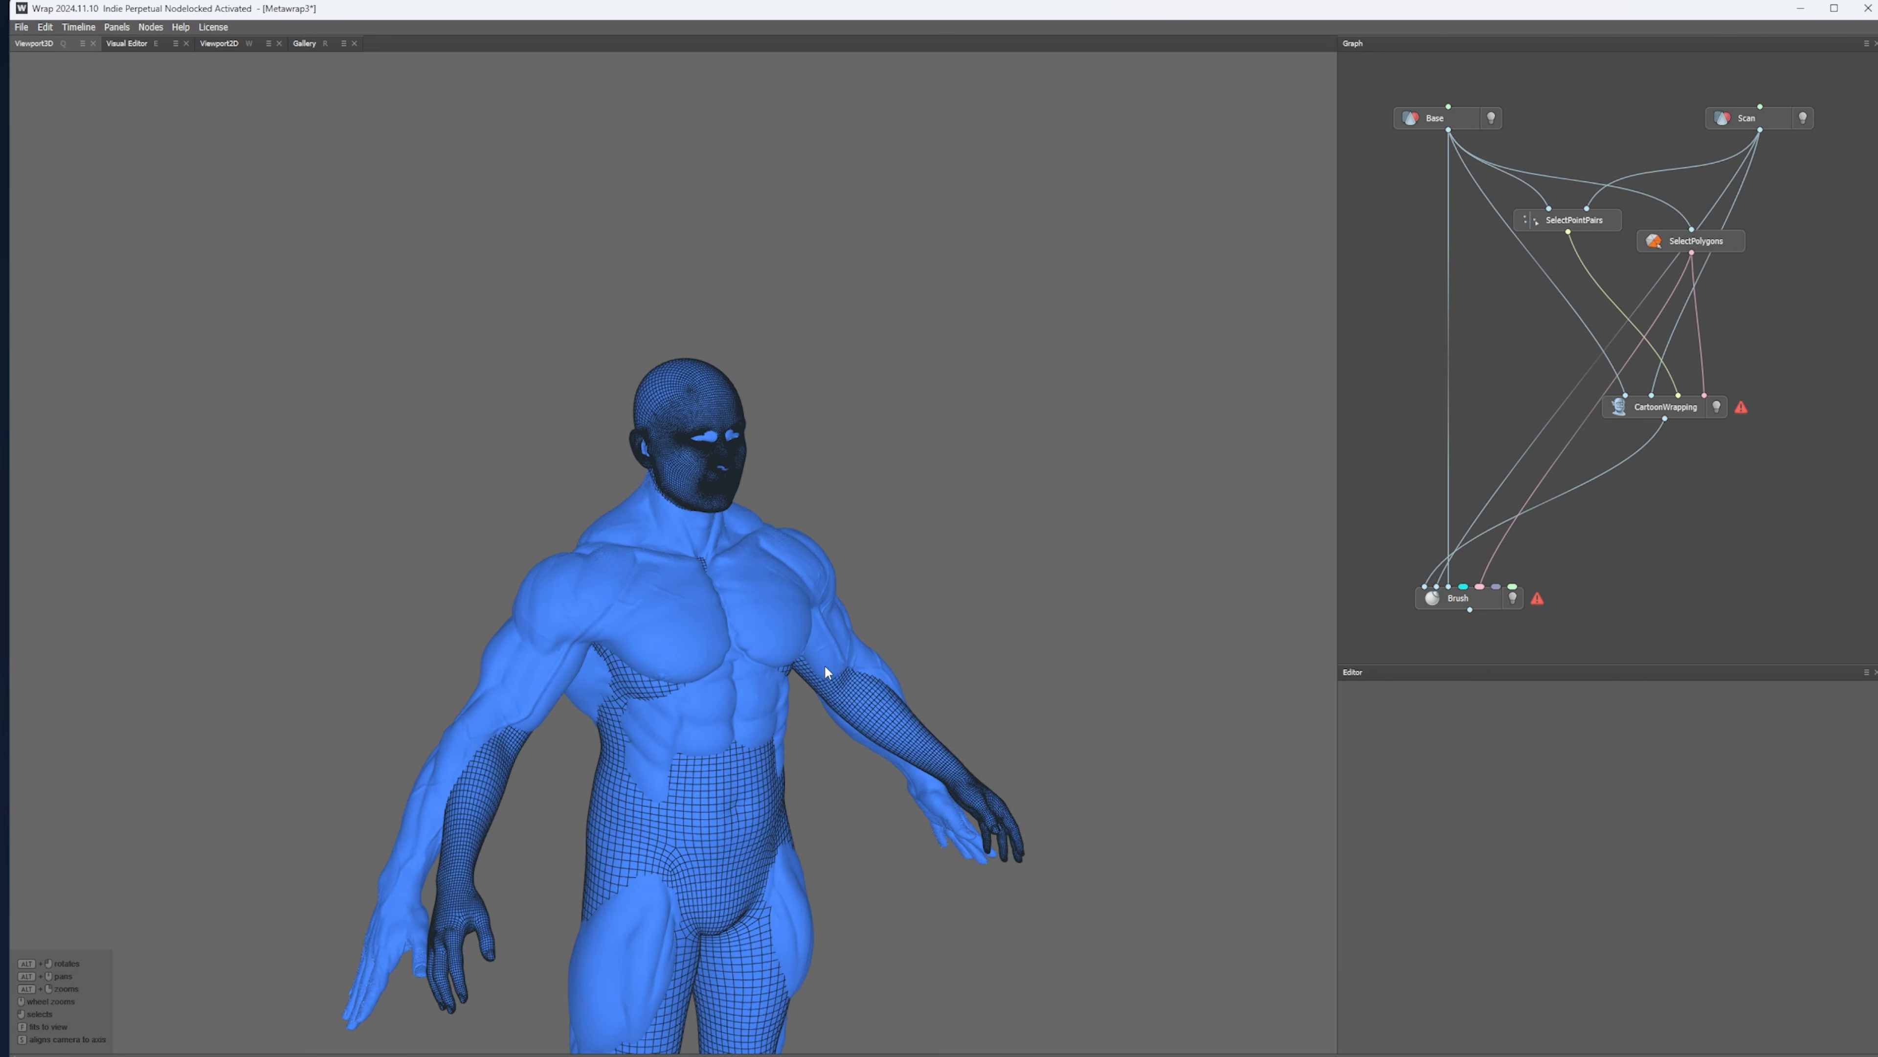
middle_click_drag(832, 661, 840, 455, "alt")
middle_click_drag(853, 534, 843, 413, "alt")
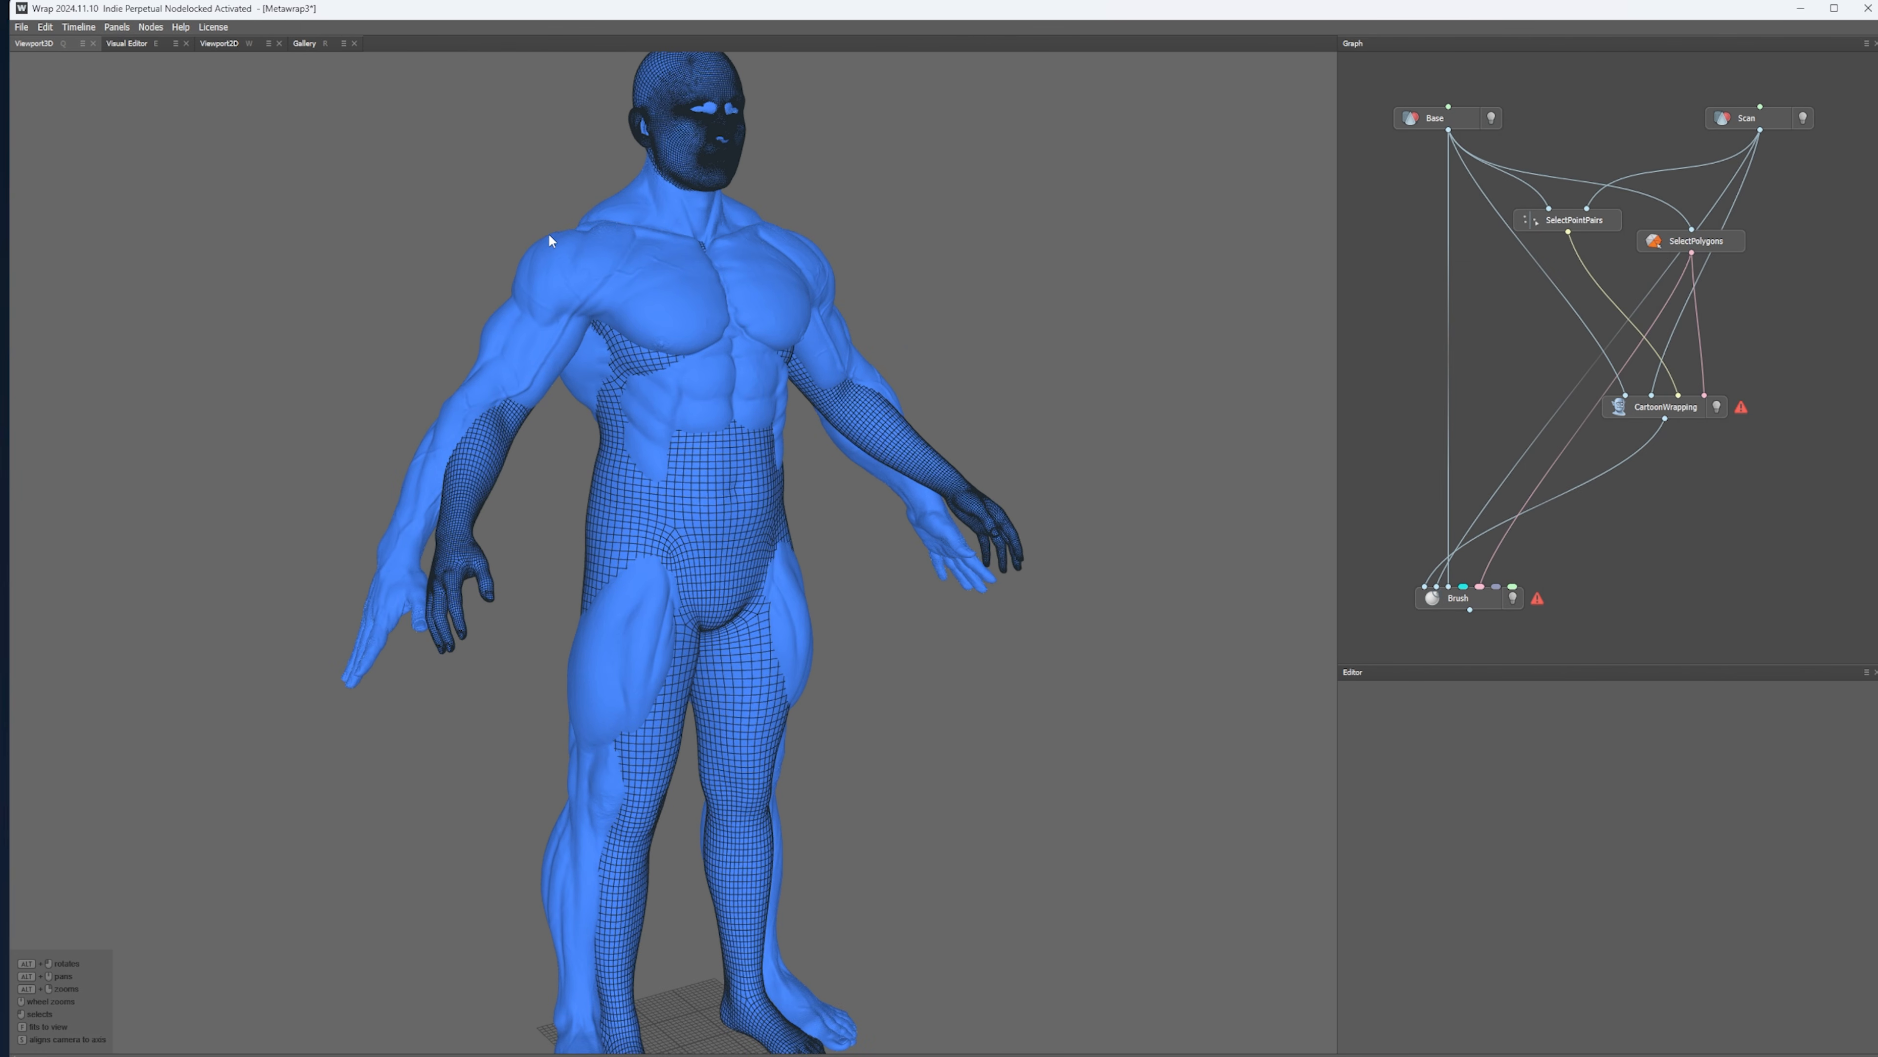
middle_click_drag(802, 242, 865, 744, "alt")
scroll(776, 346, "up", 3)
left_click_drag(1024, 504, 833, 494, "alt")
scroll(704, 438, "up", 3)
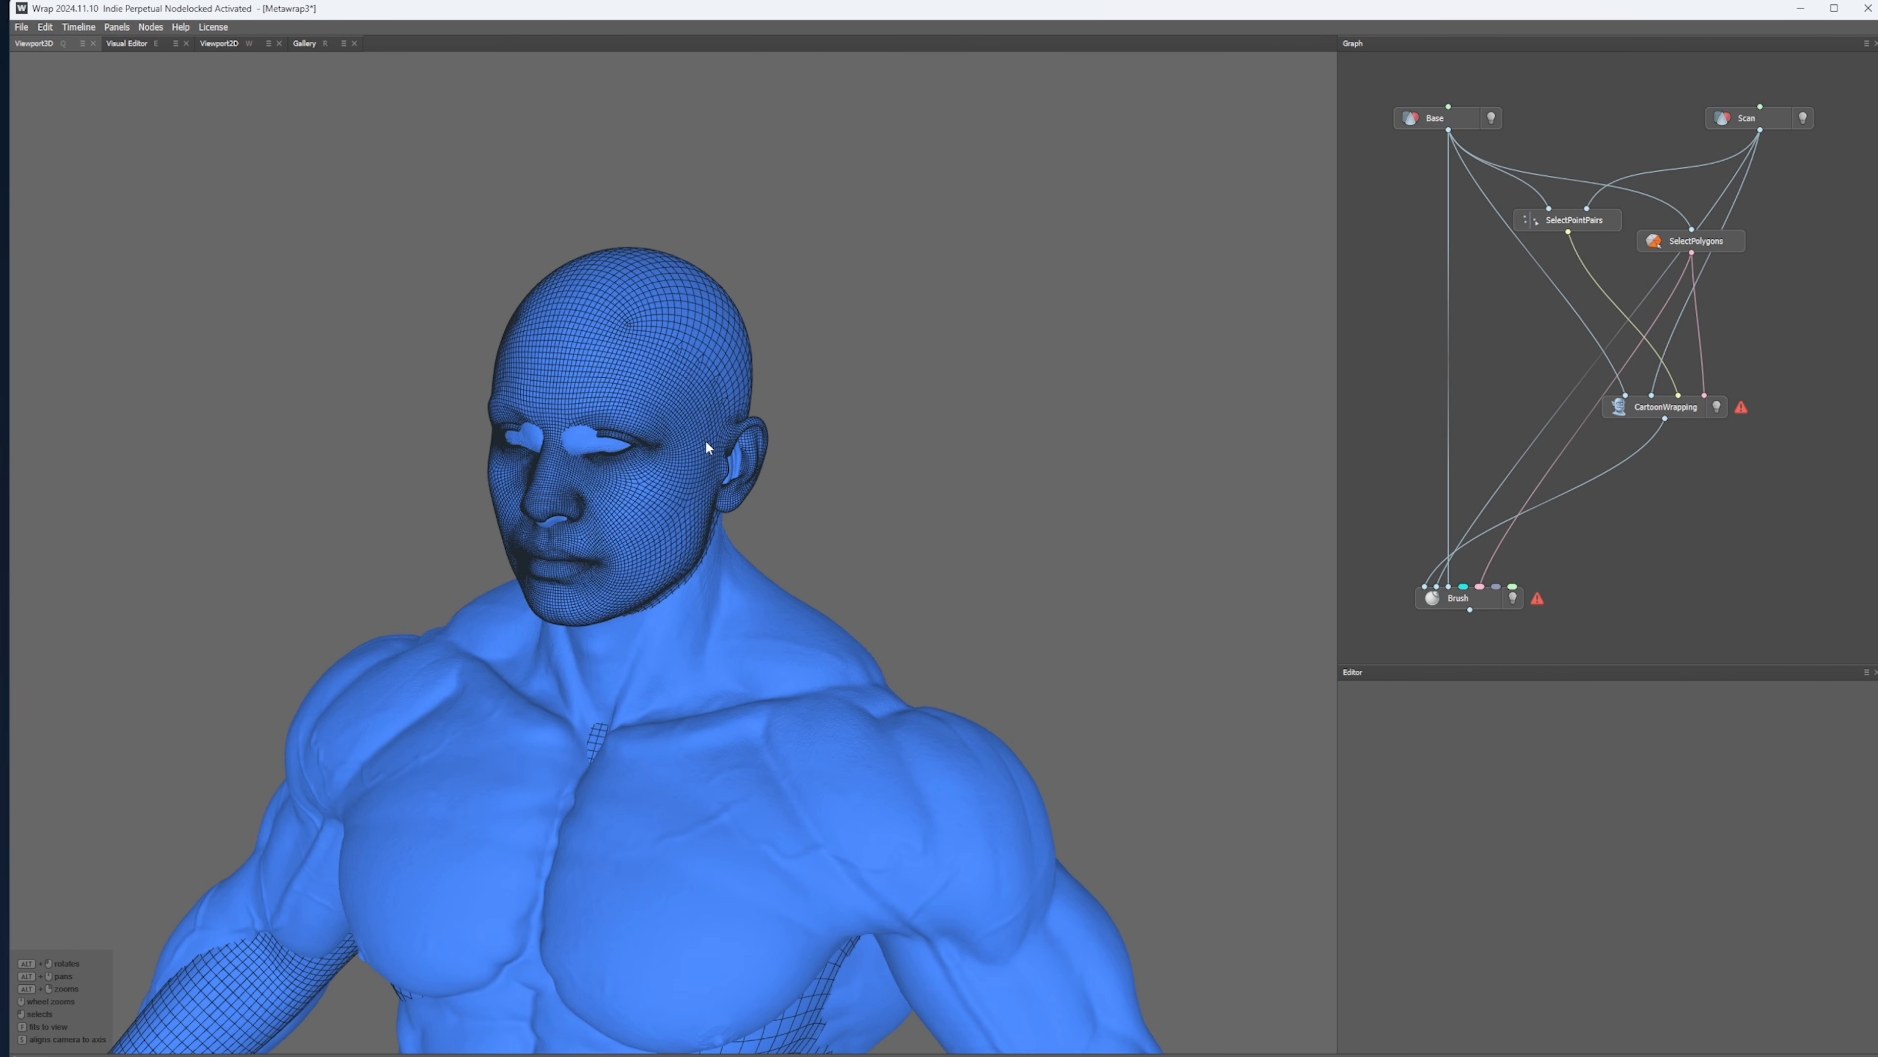
middle_click_drag(704, 439, 821, 300, "alt")
scroll(763, 246, "up", 3)
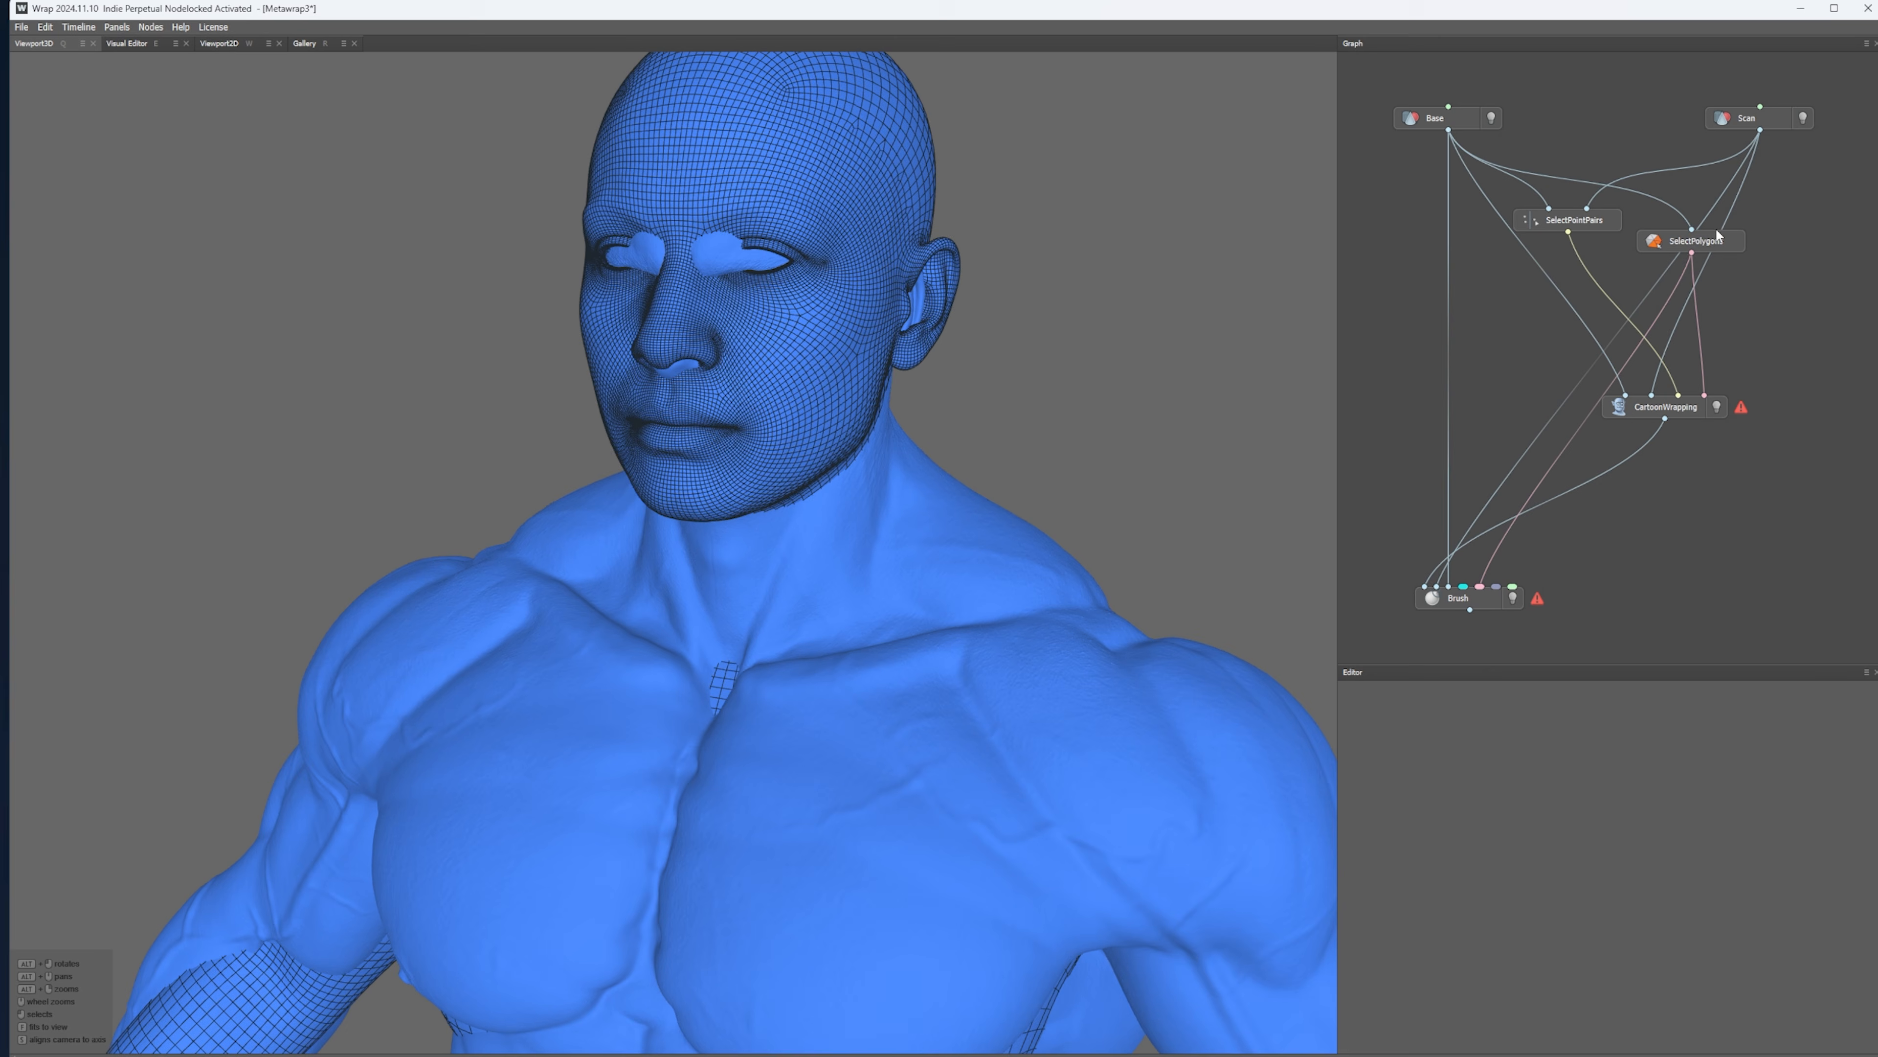
- Inspect the Base node's geometry file, display and transform settings in the node graph
left_click(1438, 120)
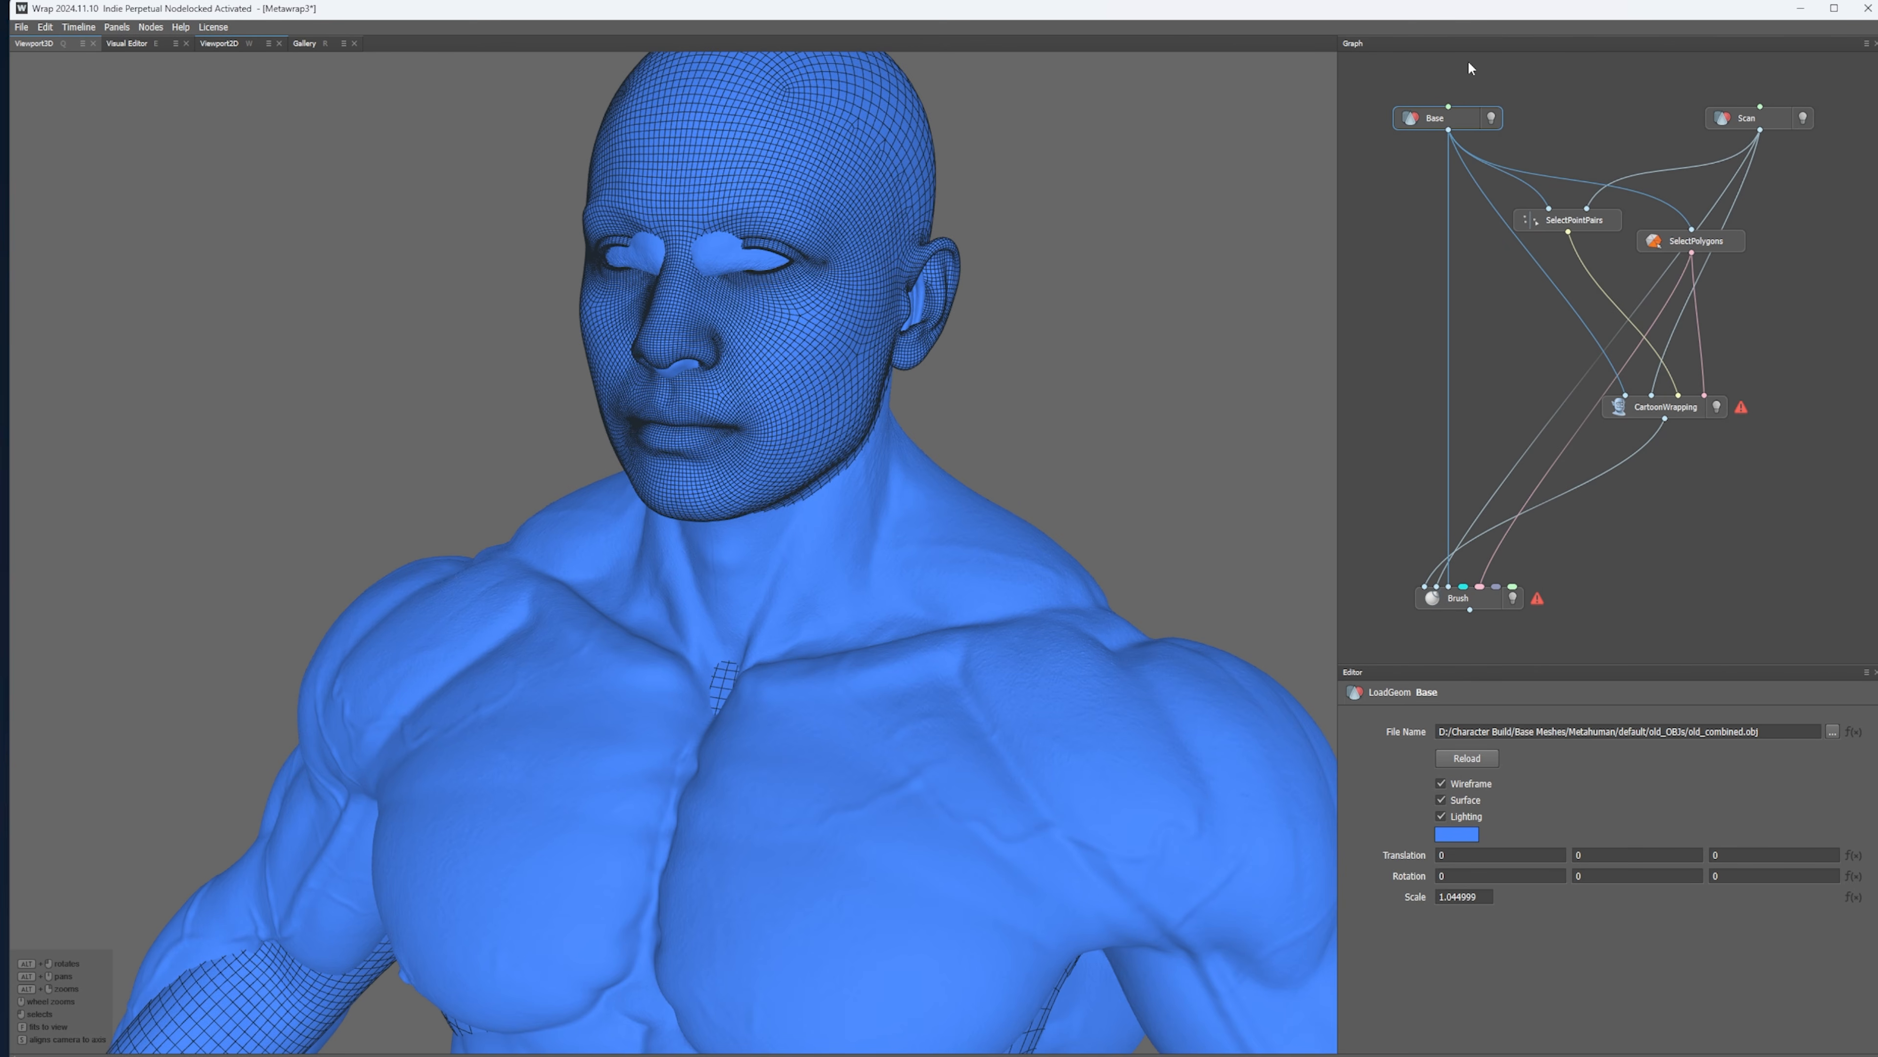
right_click(1463, 121)
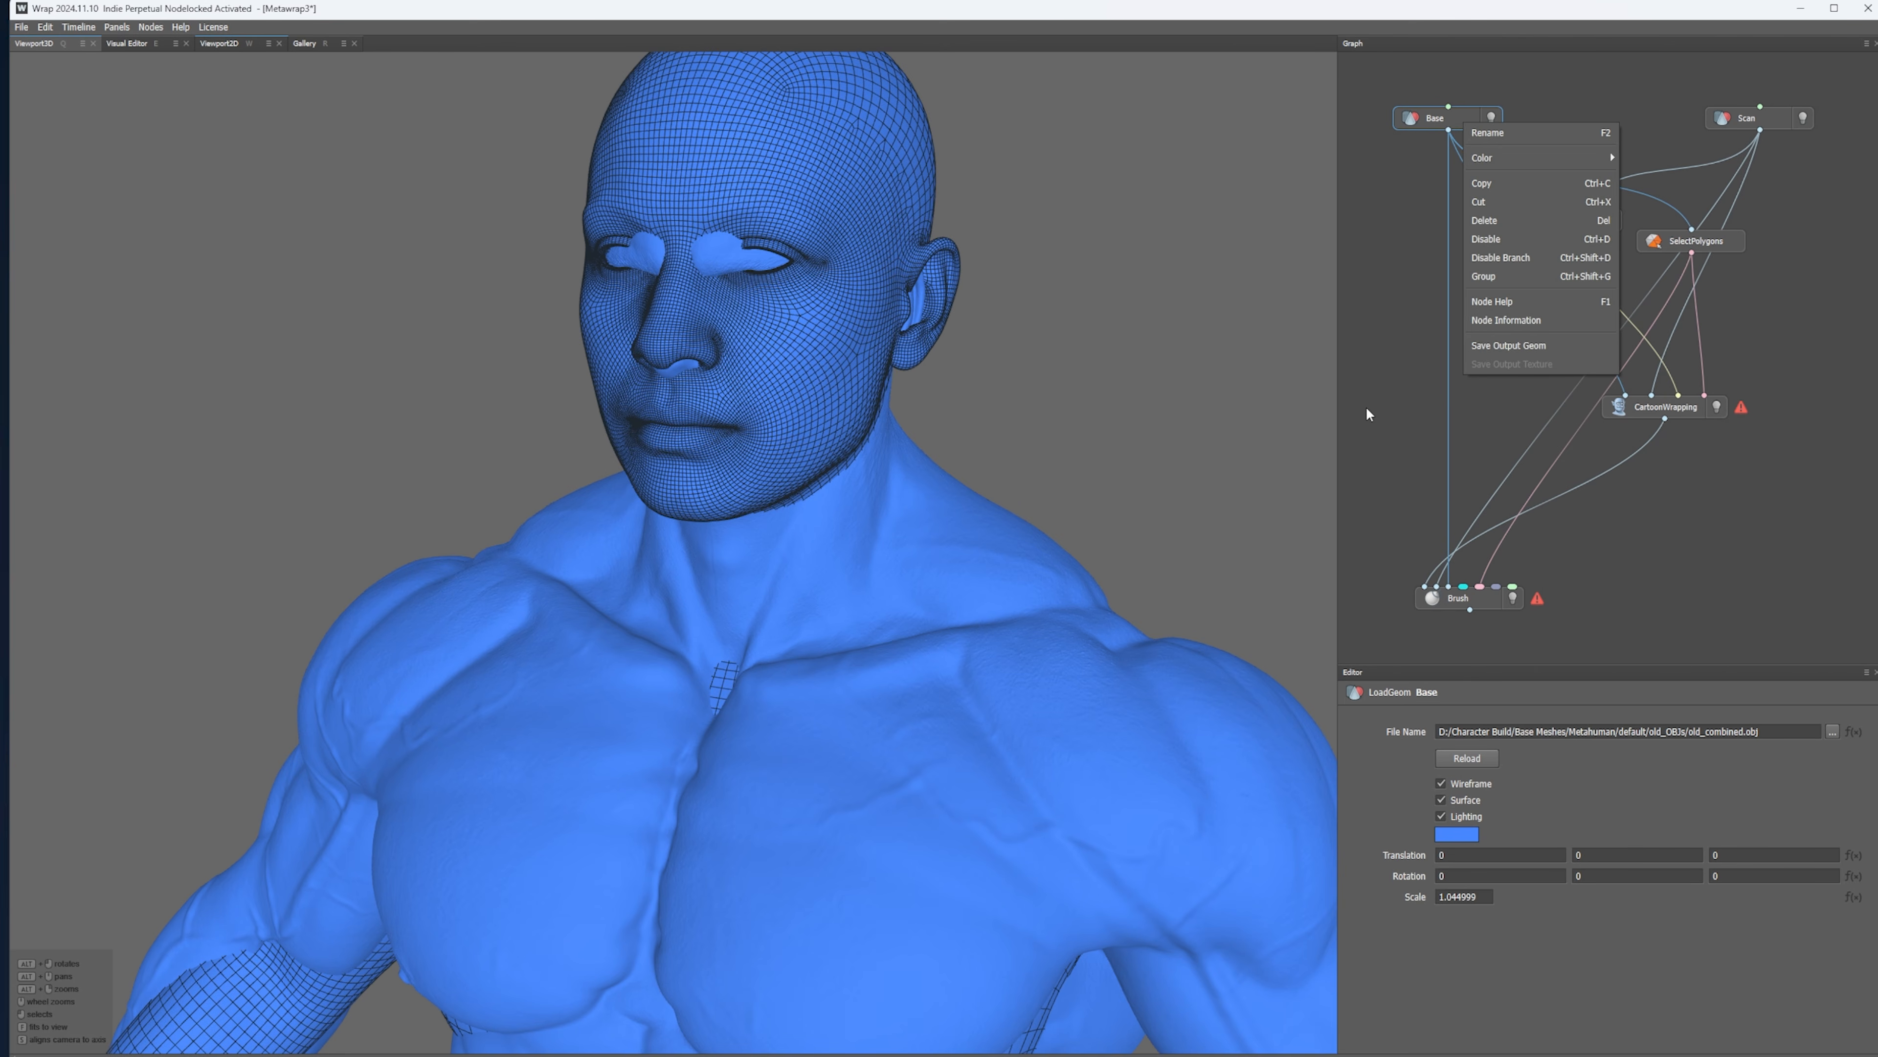
left_click(1416, 168)
middle_click_drag(1416, 172, 1495, 293)
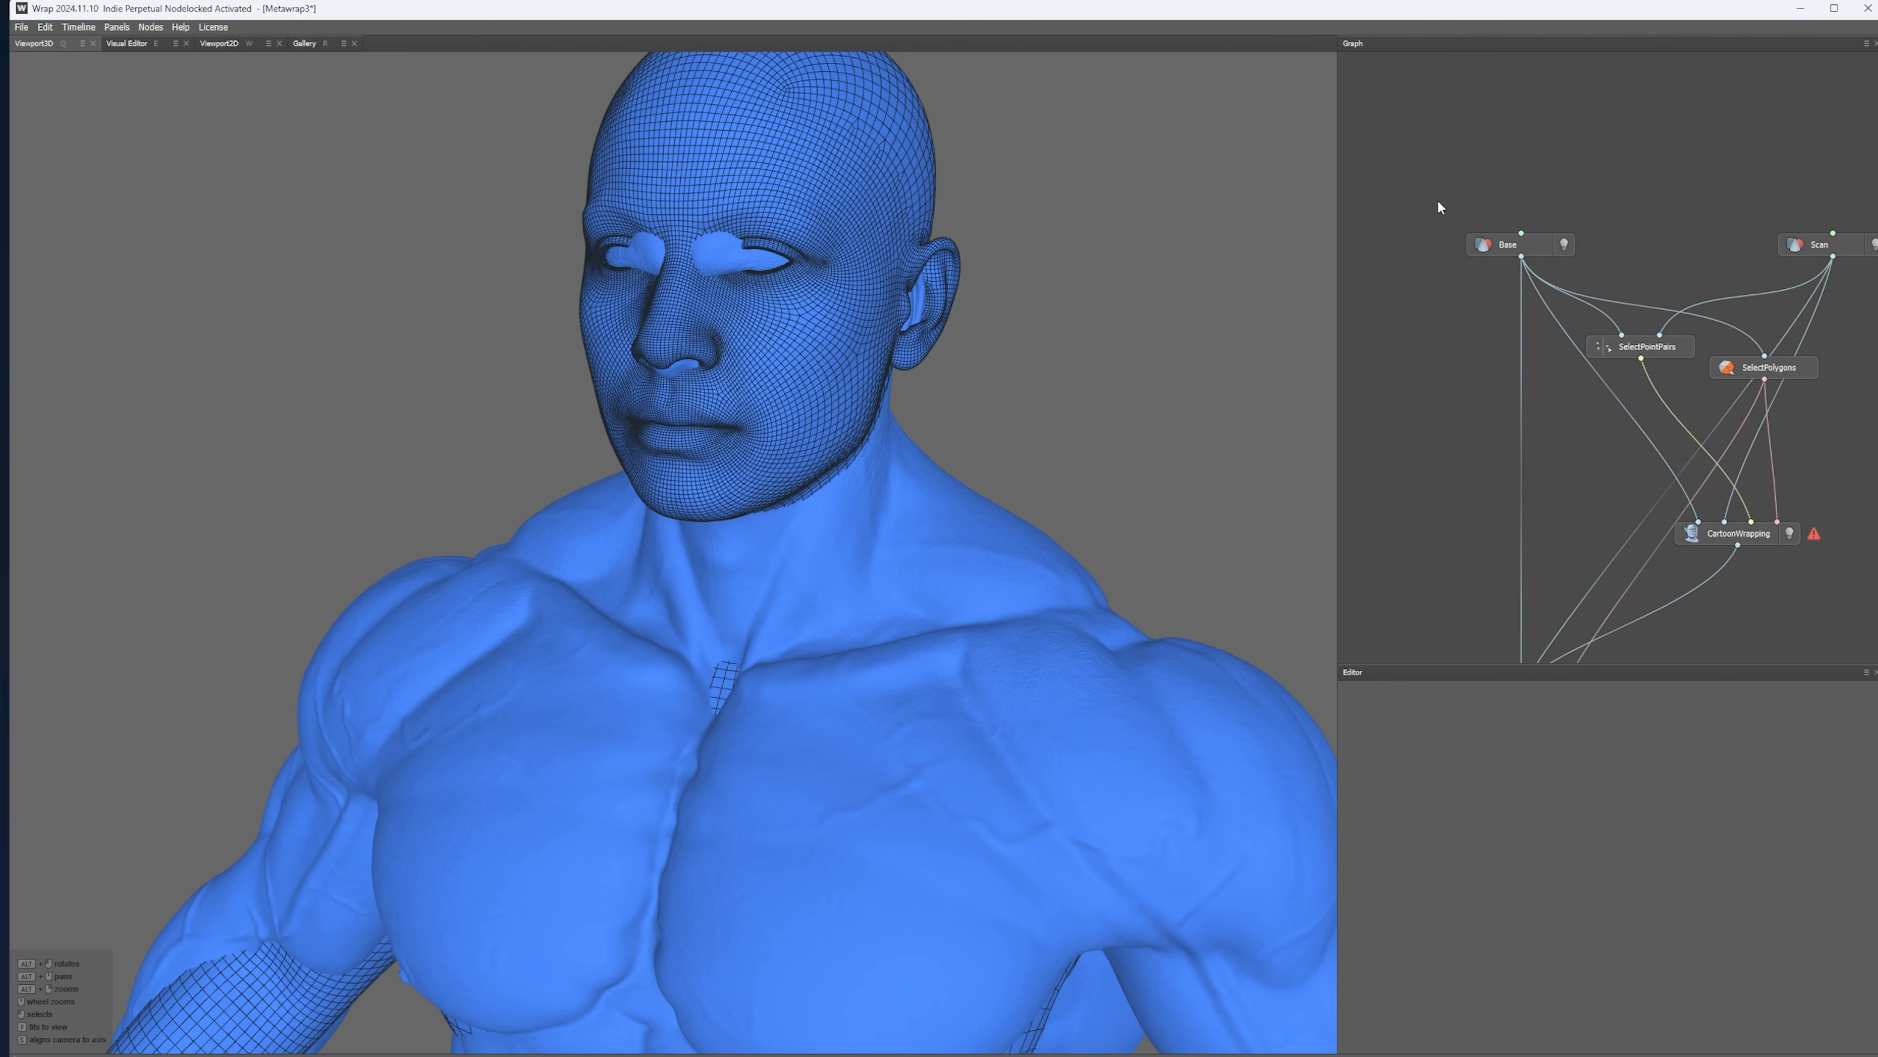
middle_click_drag(1649, 267, 1596, 233)
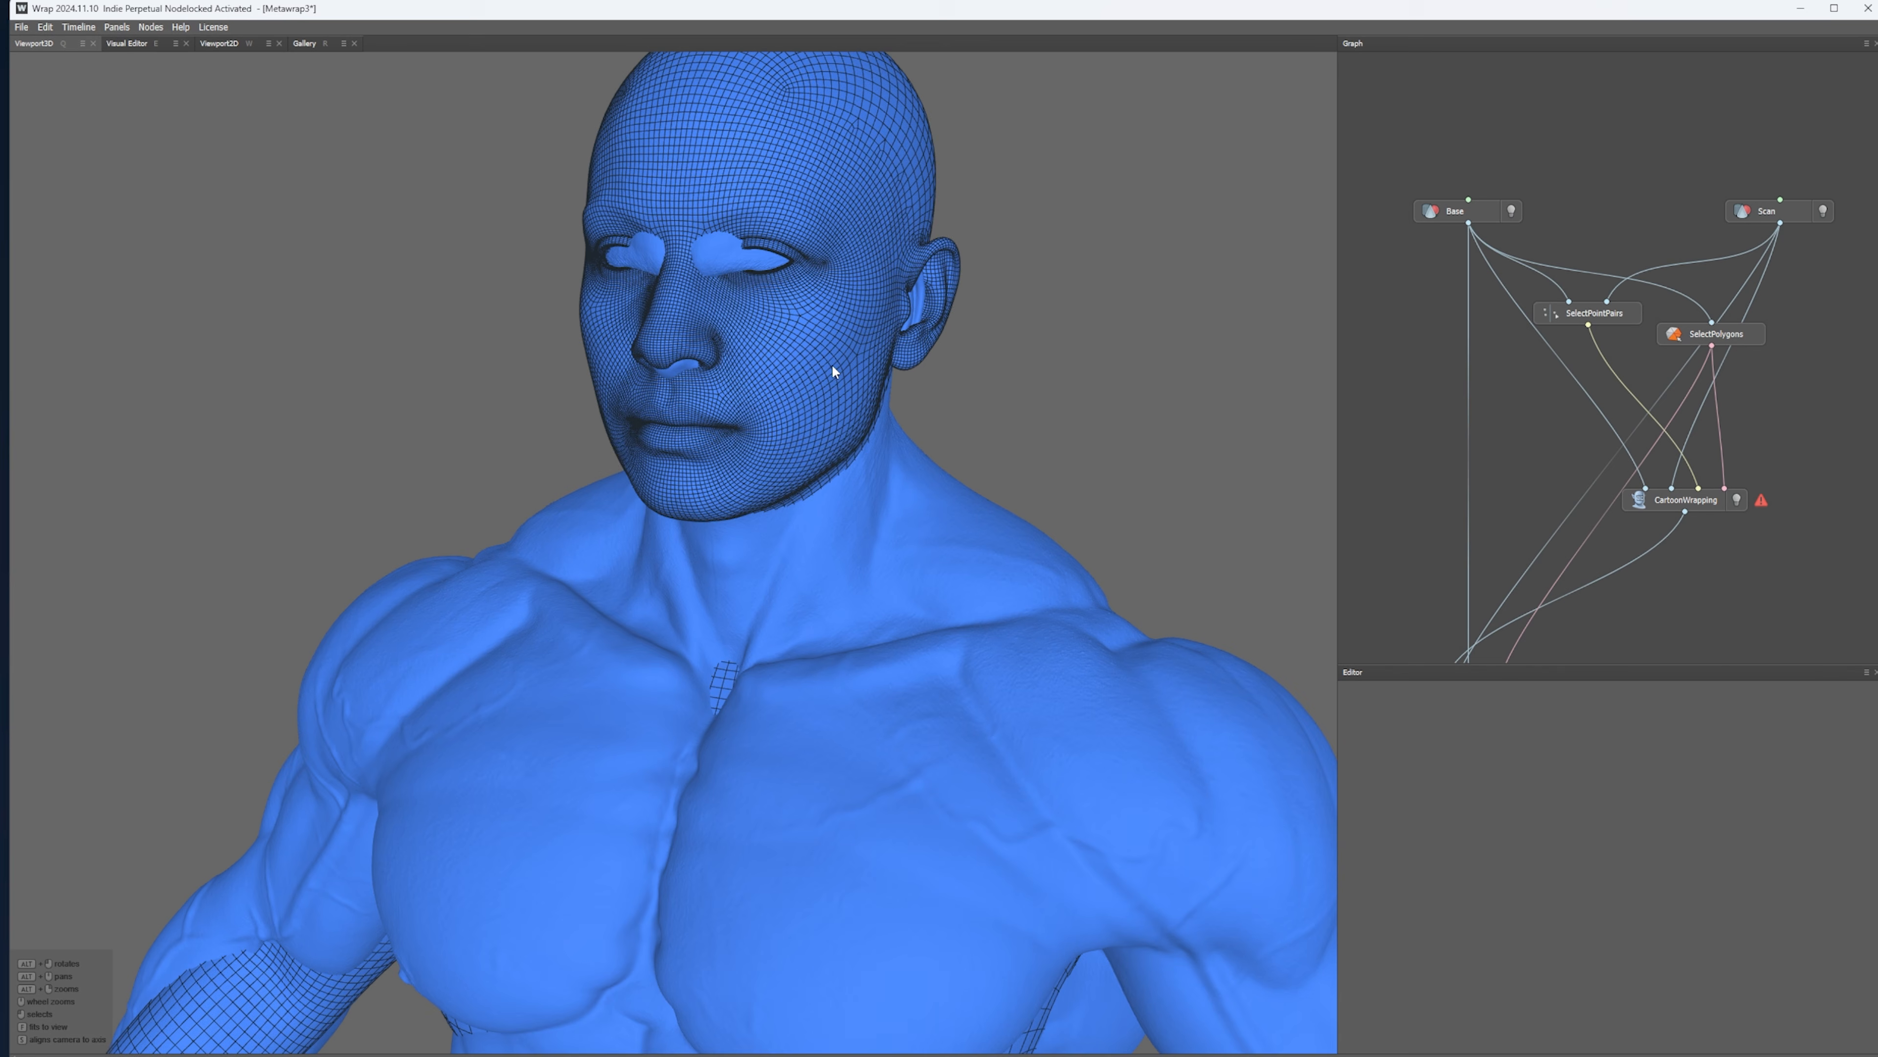
- Check the alignment of the base mesh and scan around the head, torso and arms from several angles
scroll(592, 525, "down", 3)
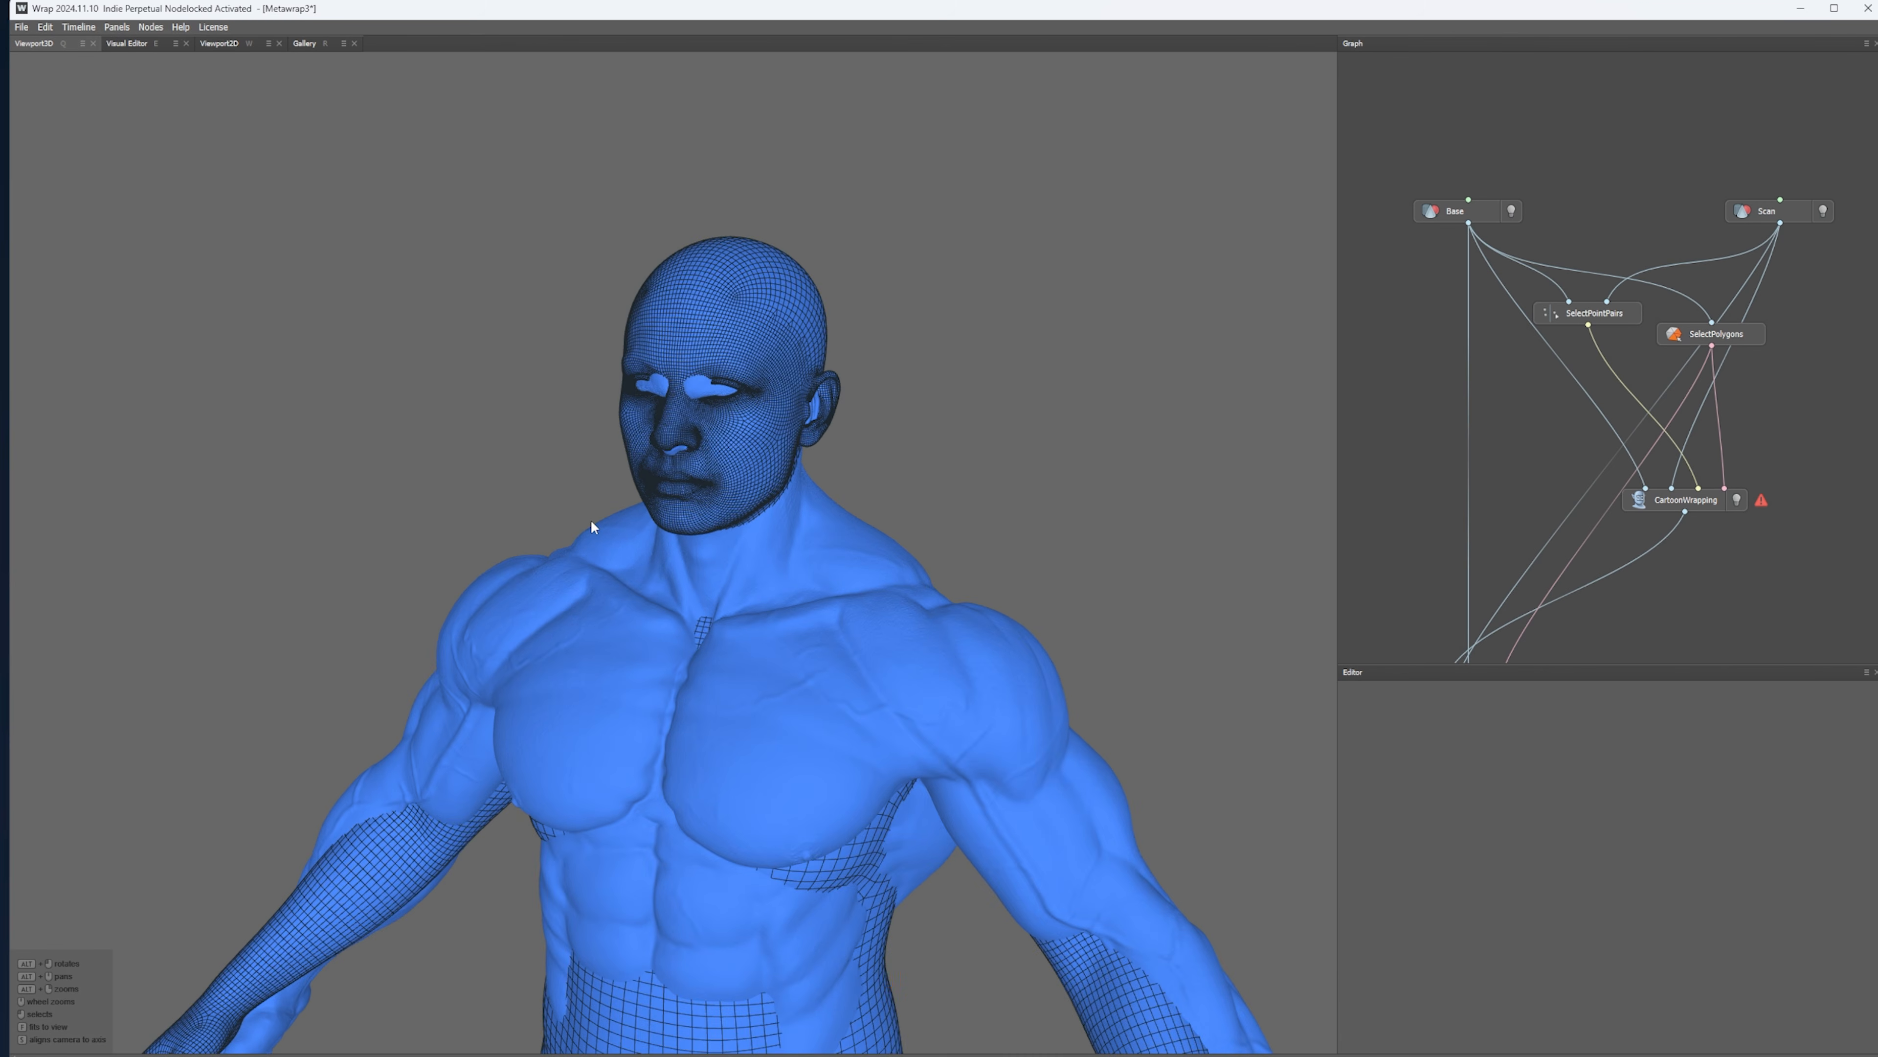
left_click_drag(623, 652, 809, 537, "alt")
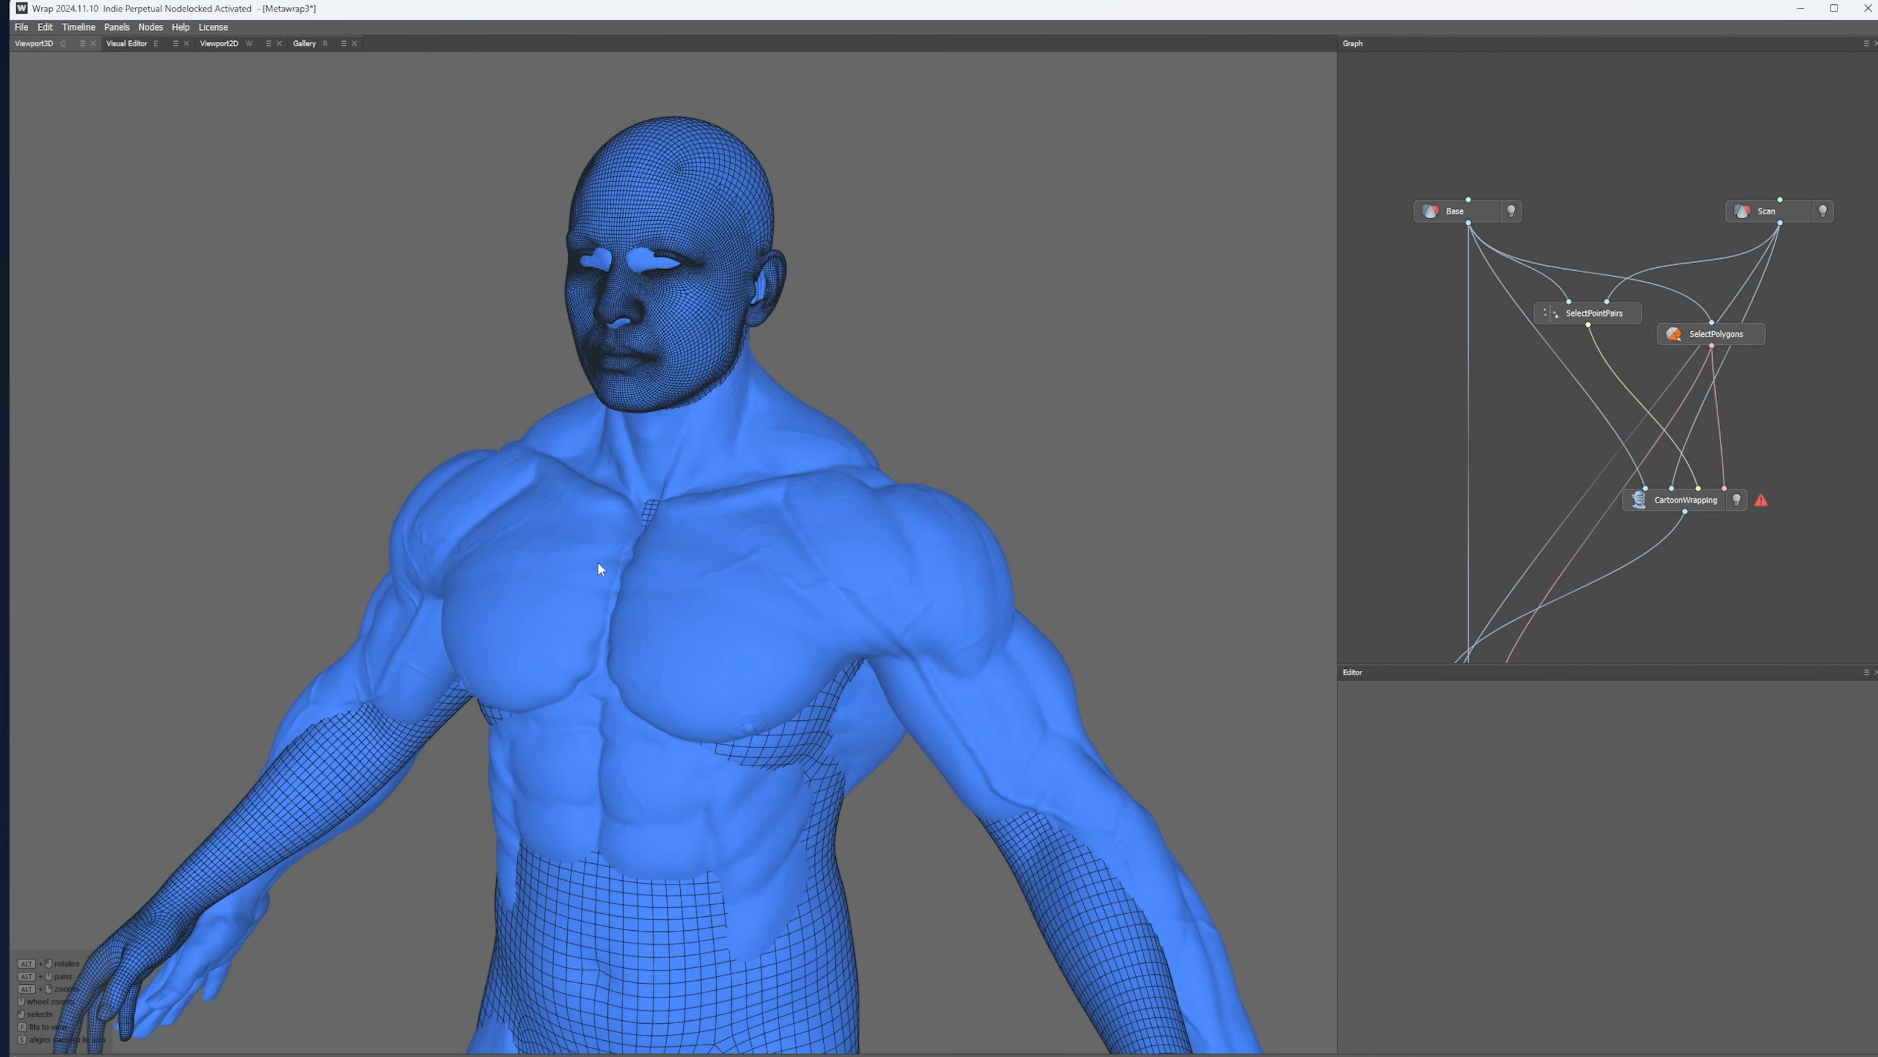
scroll(608, 560, "up", 5)
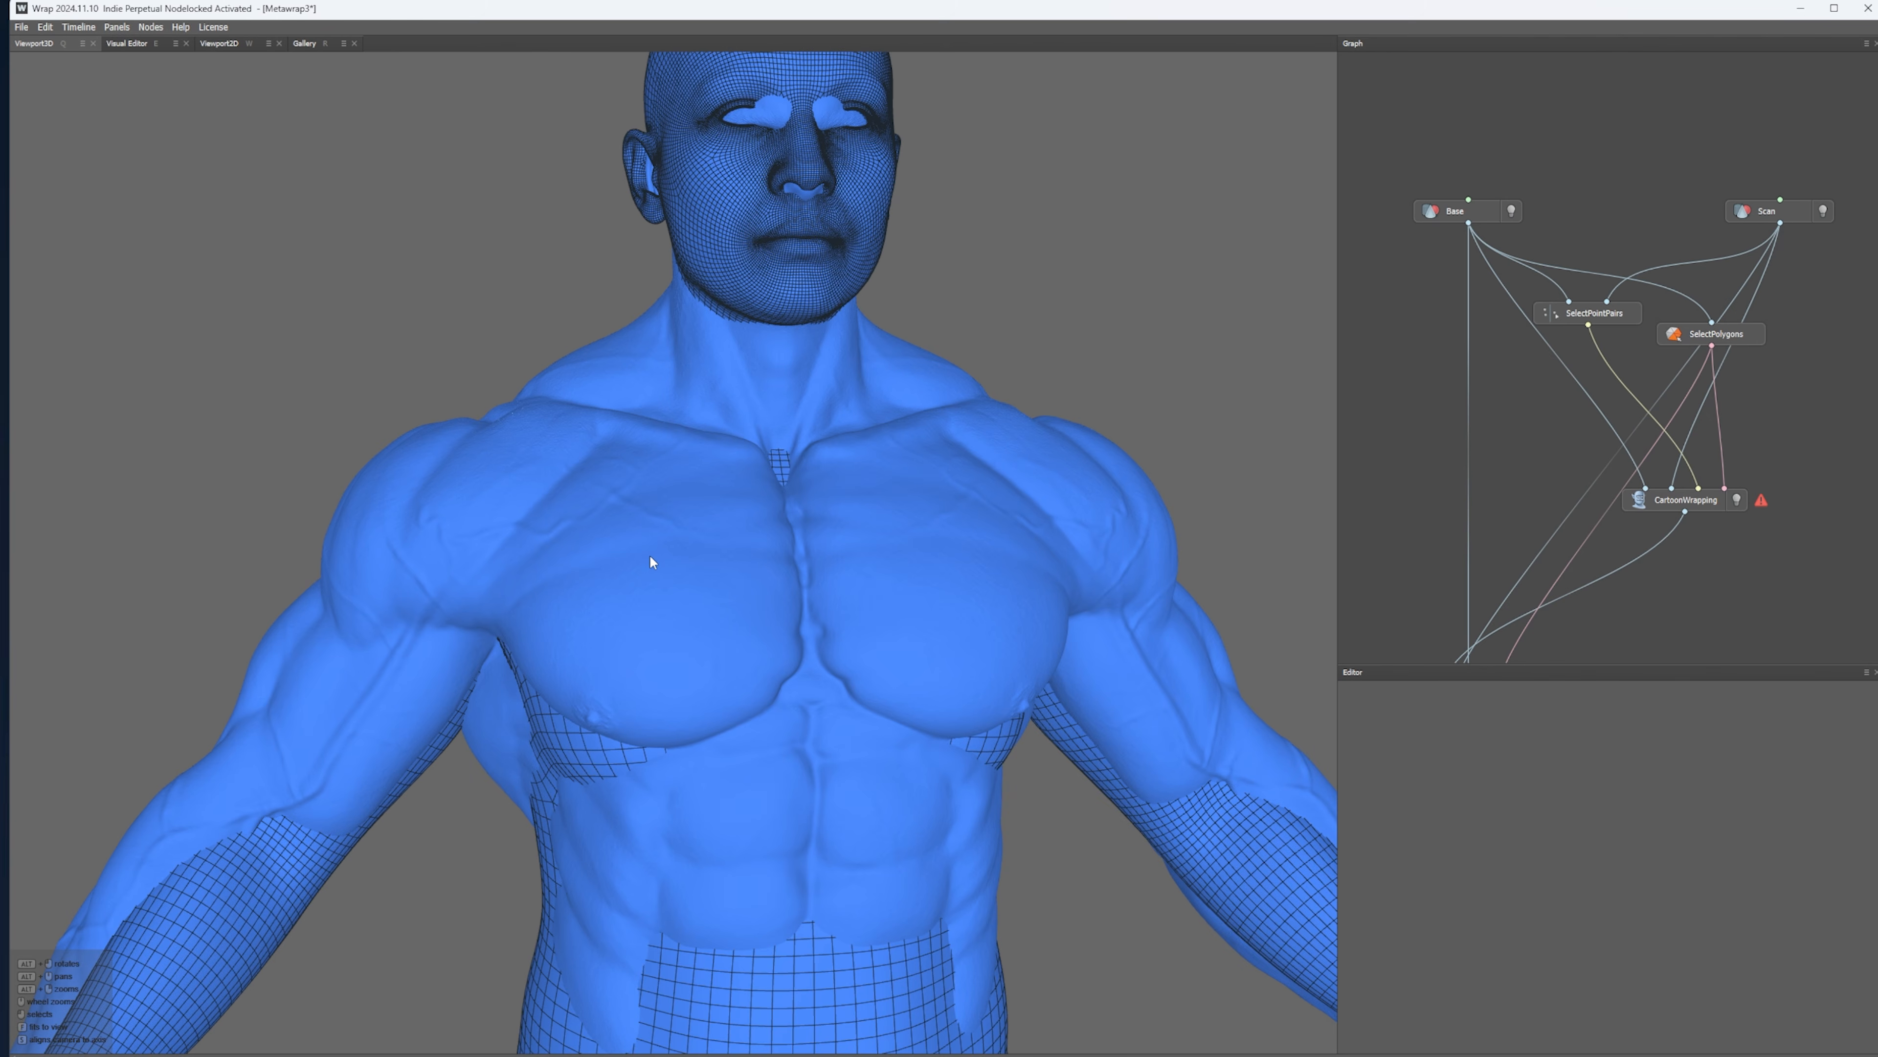
left_click_drag(1612, 315, 1616, 305)
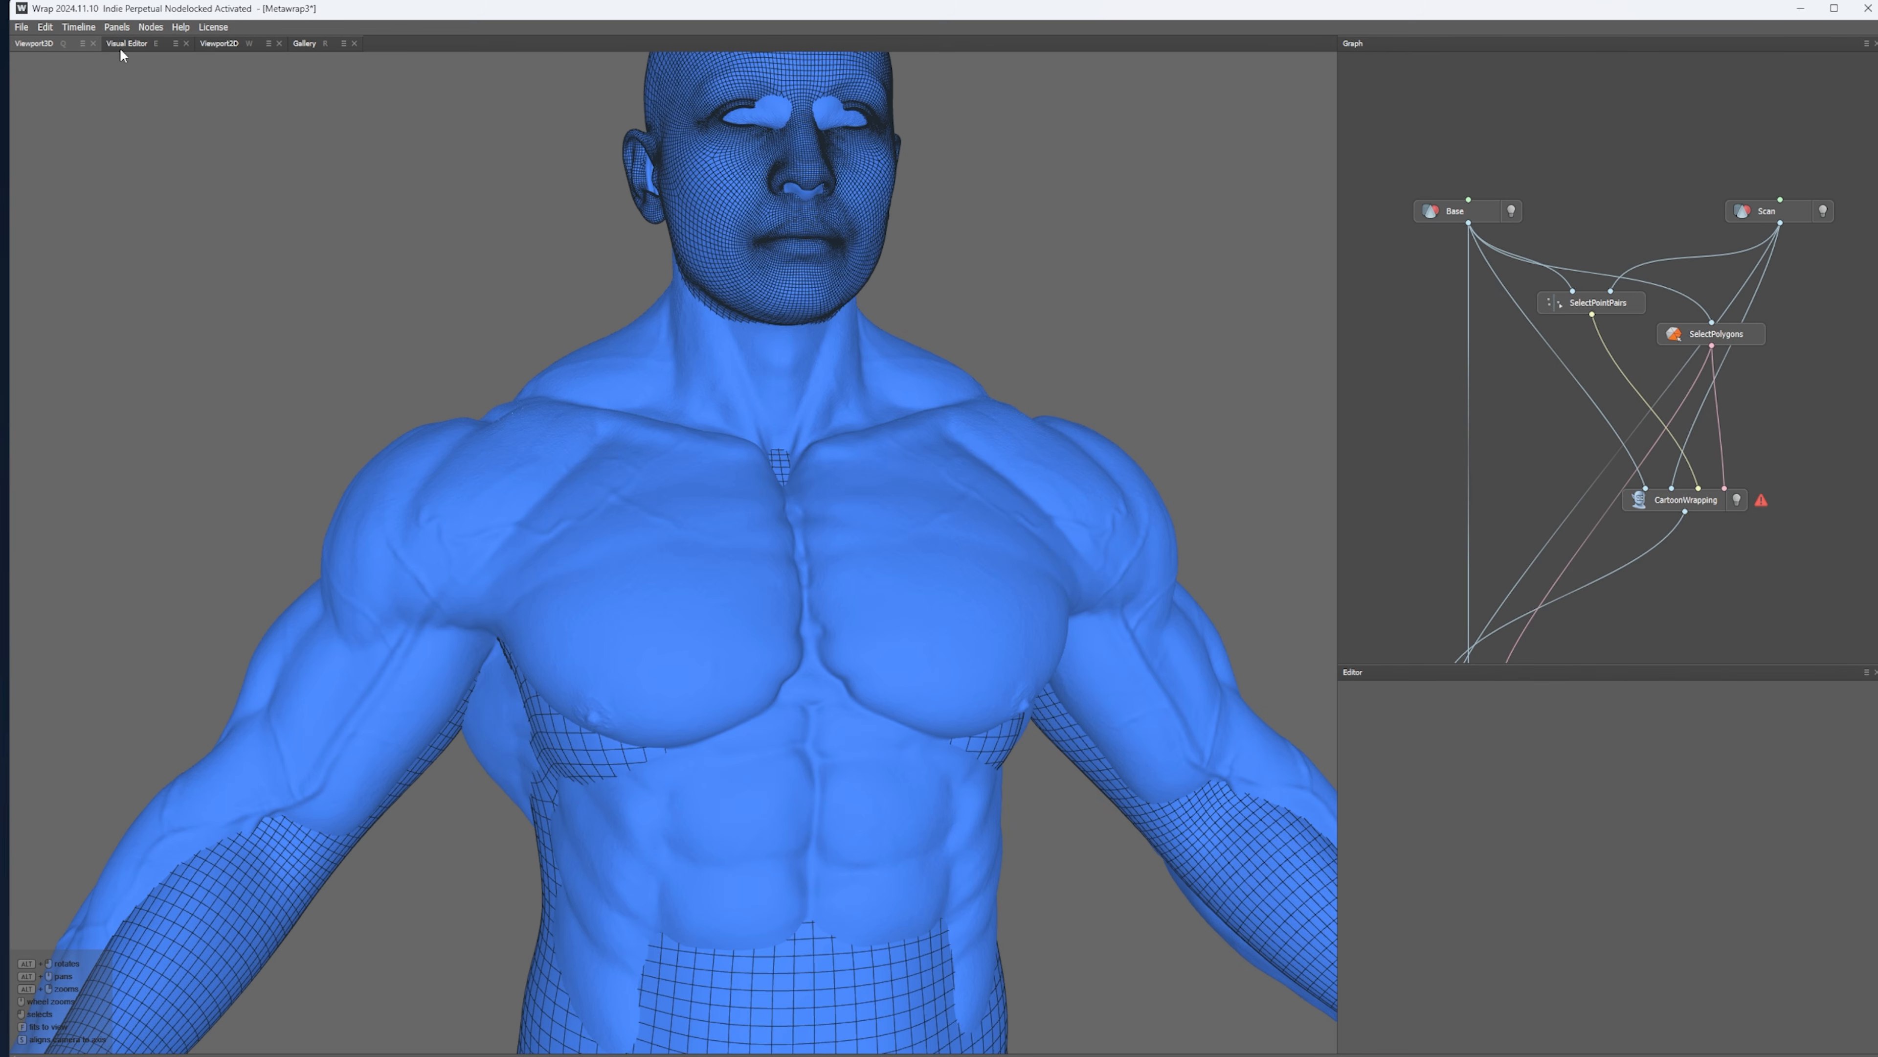
scroll(641, 511, "down", 5)
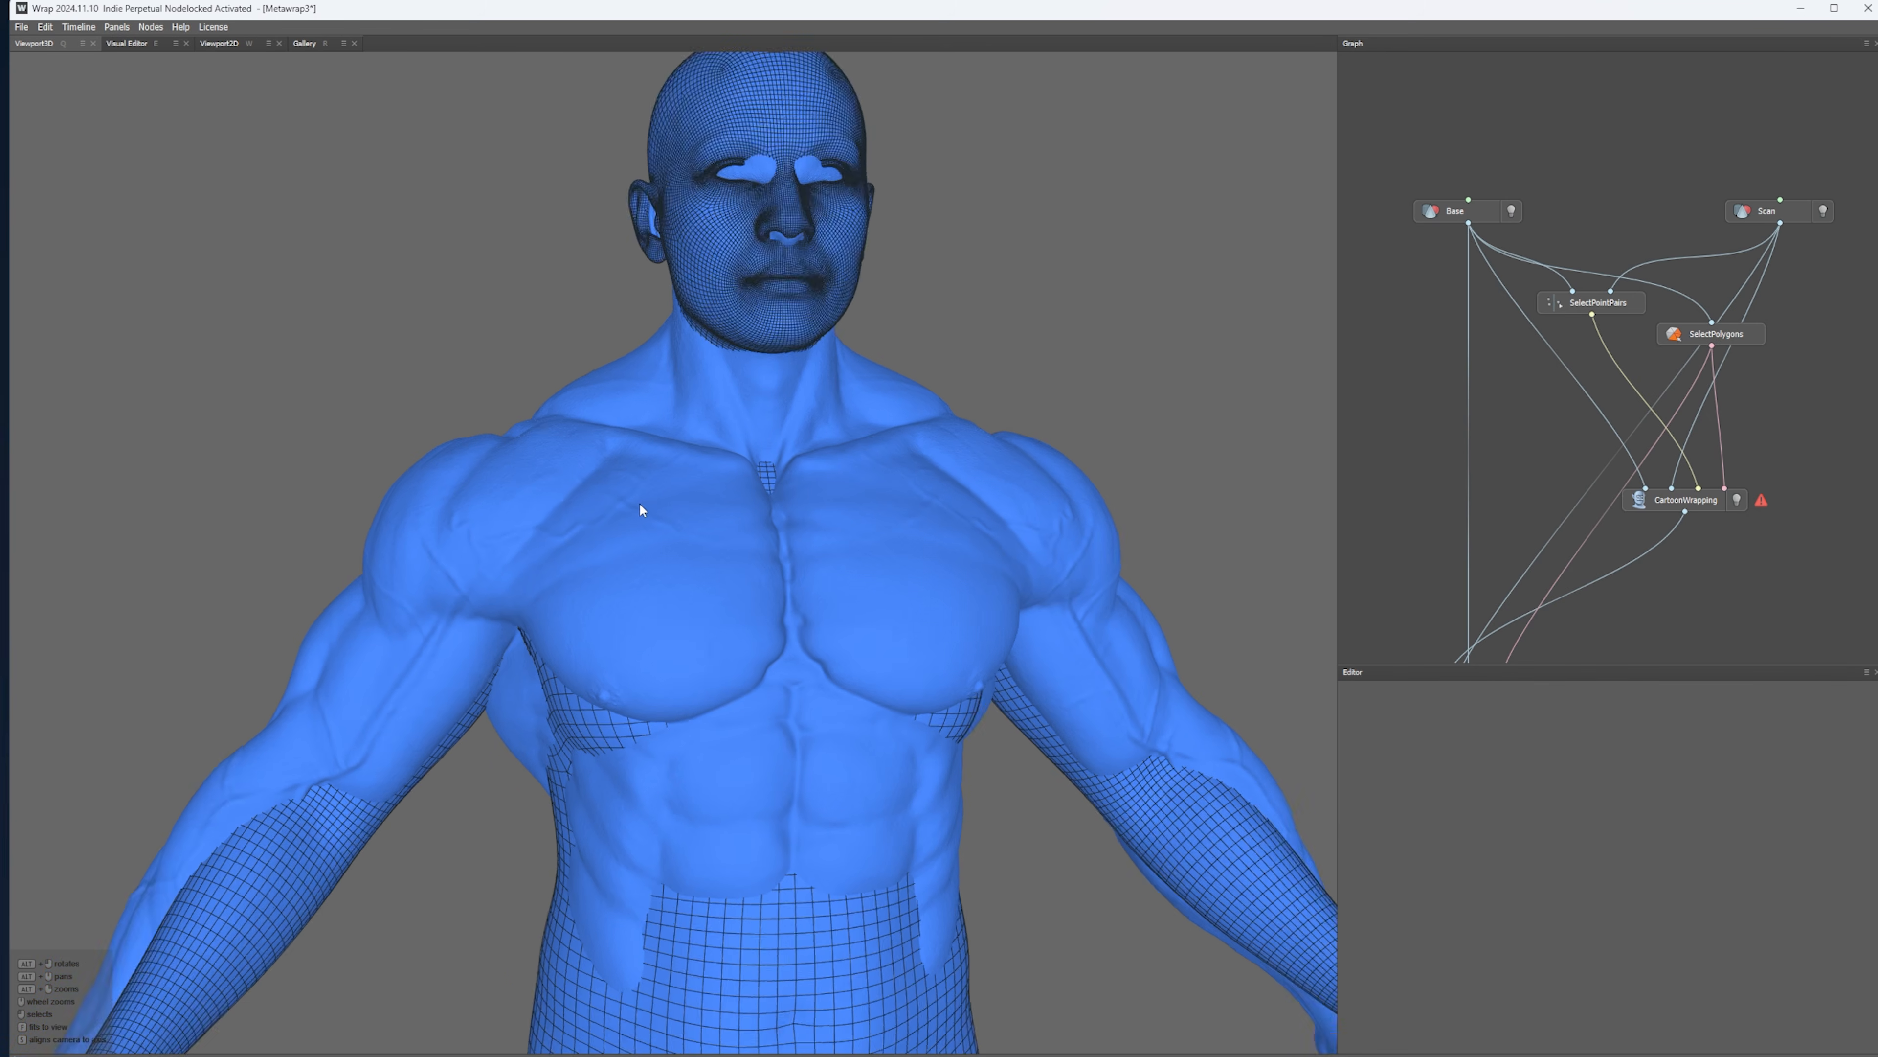
mouse_move(566, 527)
middle_mouse_down("alt")
mouse_move(454, 531)
mouse_move(574, 521)
middle_mouse_up("alt")
scroll(591, 539, "up", 2)
scroll(567, 449, "down", 3)
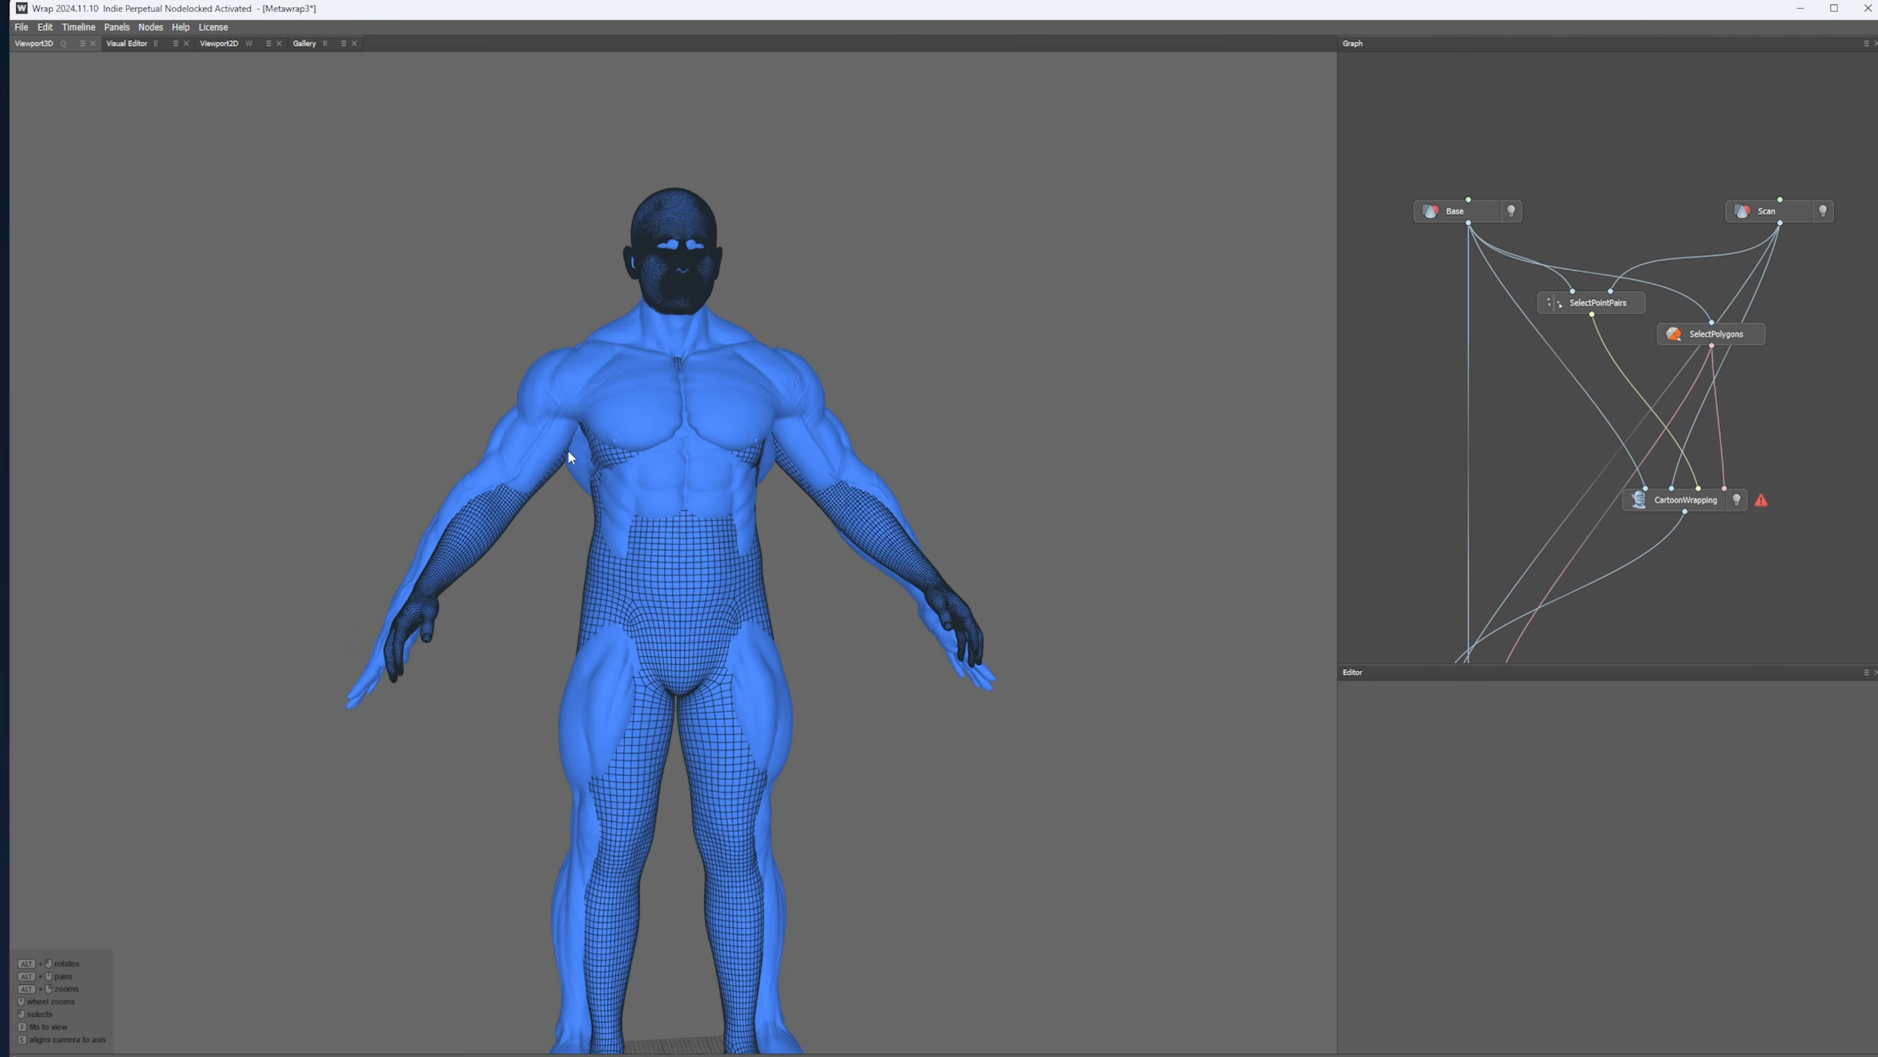
left_click_drag(568, 449, 366, 482, "alt")
middle_click_drag(410, 377, 575, 580, "alt")
scroll(349, 308, "up", 3)
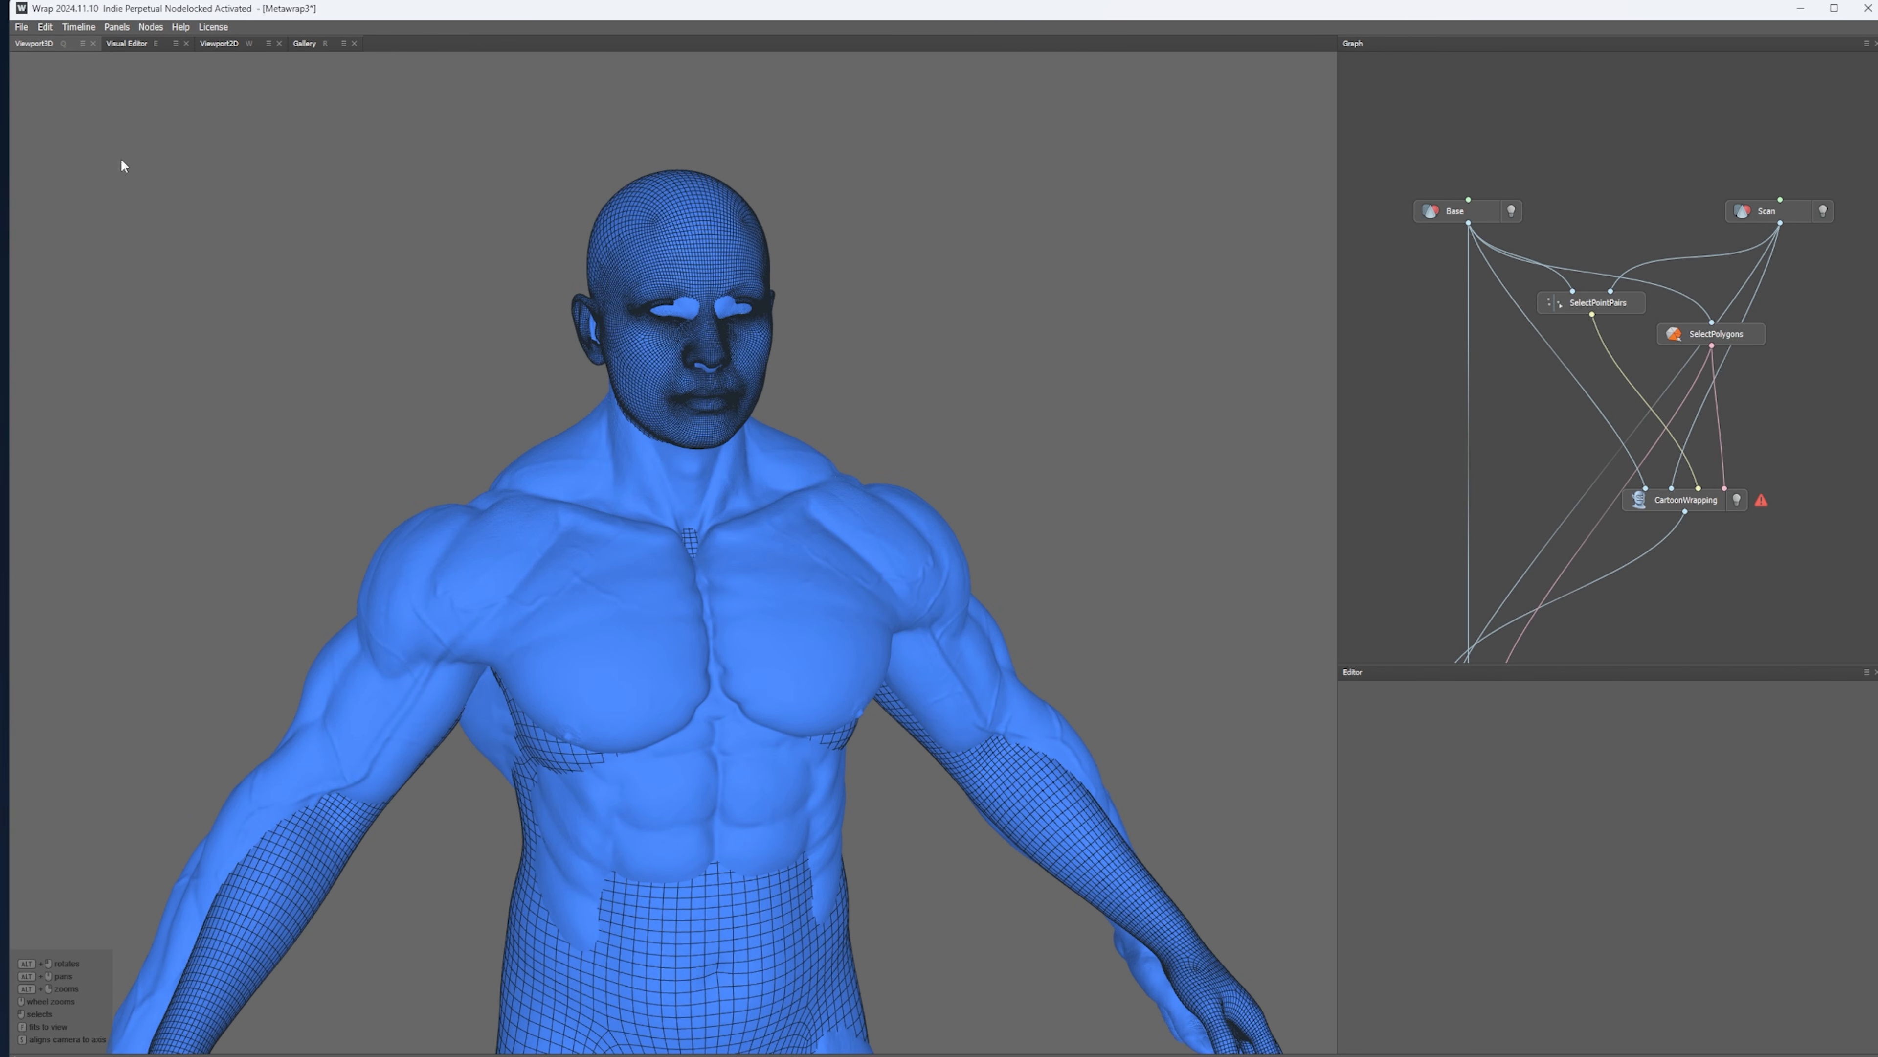
- Show the SelectPointPairs node in the Visual Editor and clear all of its existing point pairs
left_click(222, 42)
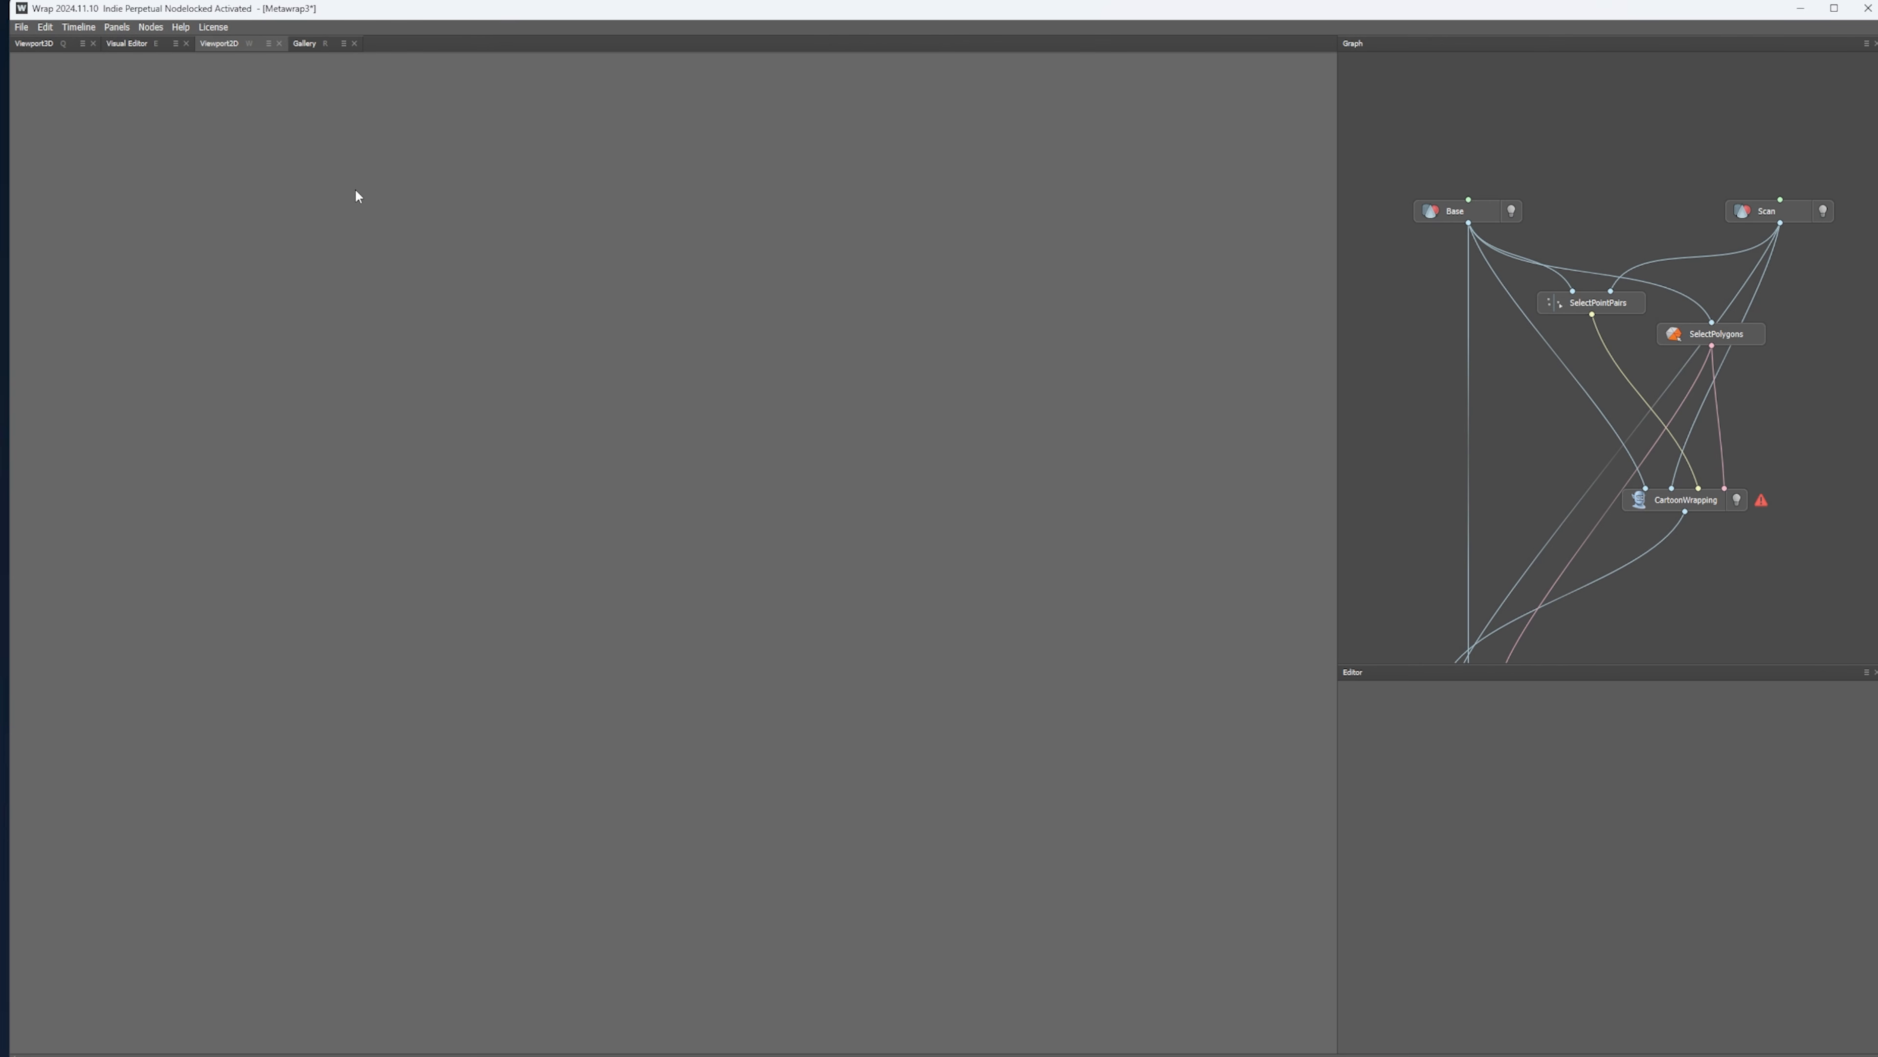
left_click(42, 46)
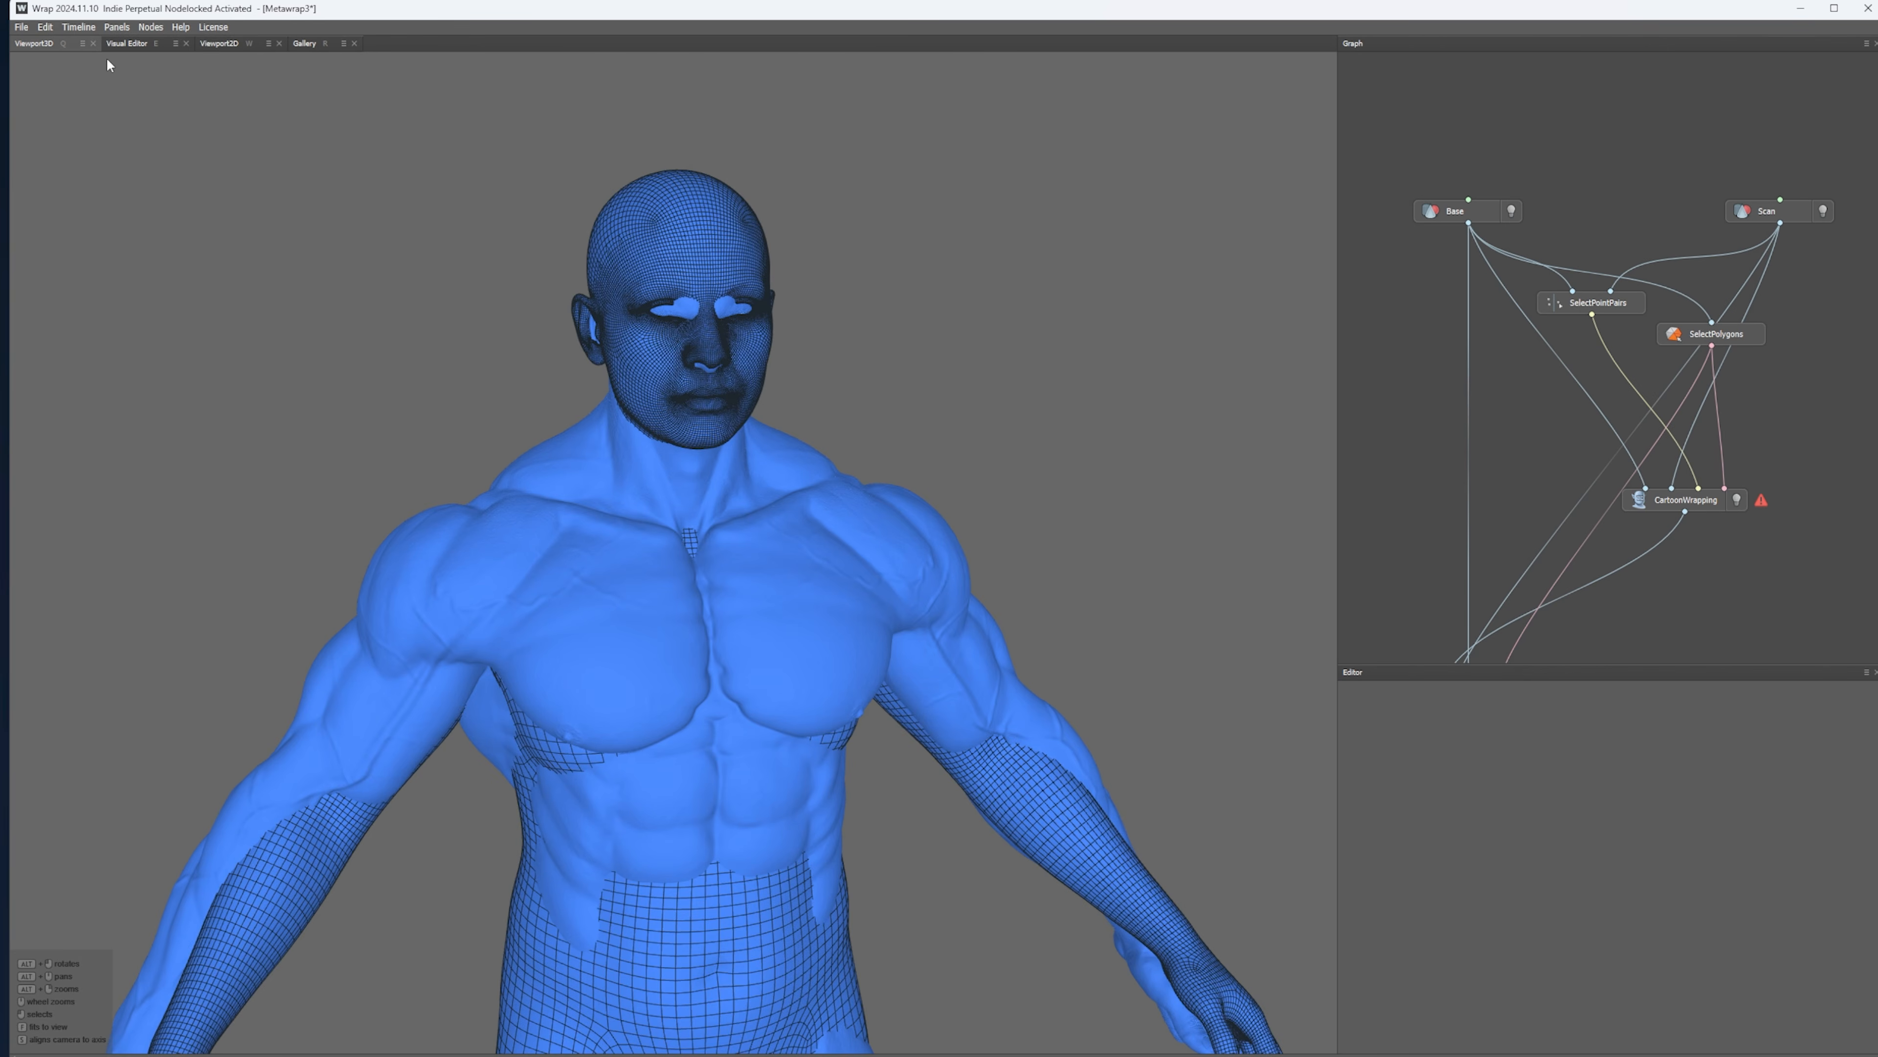
left_click(136, 46)
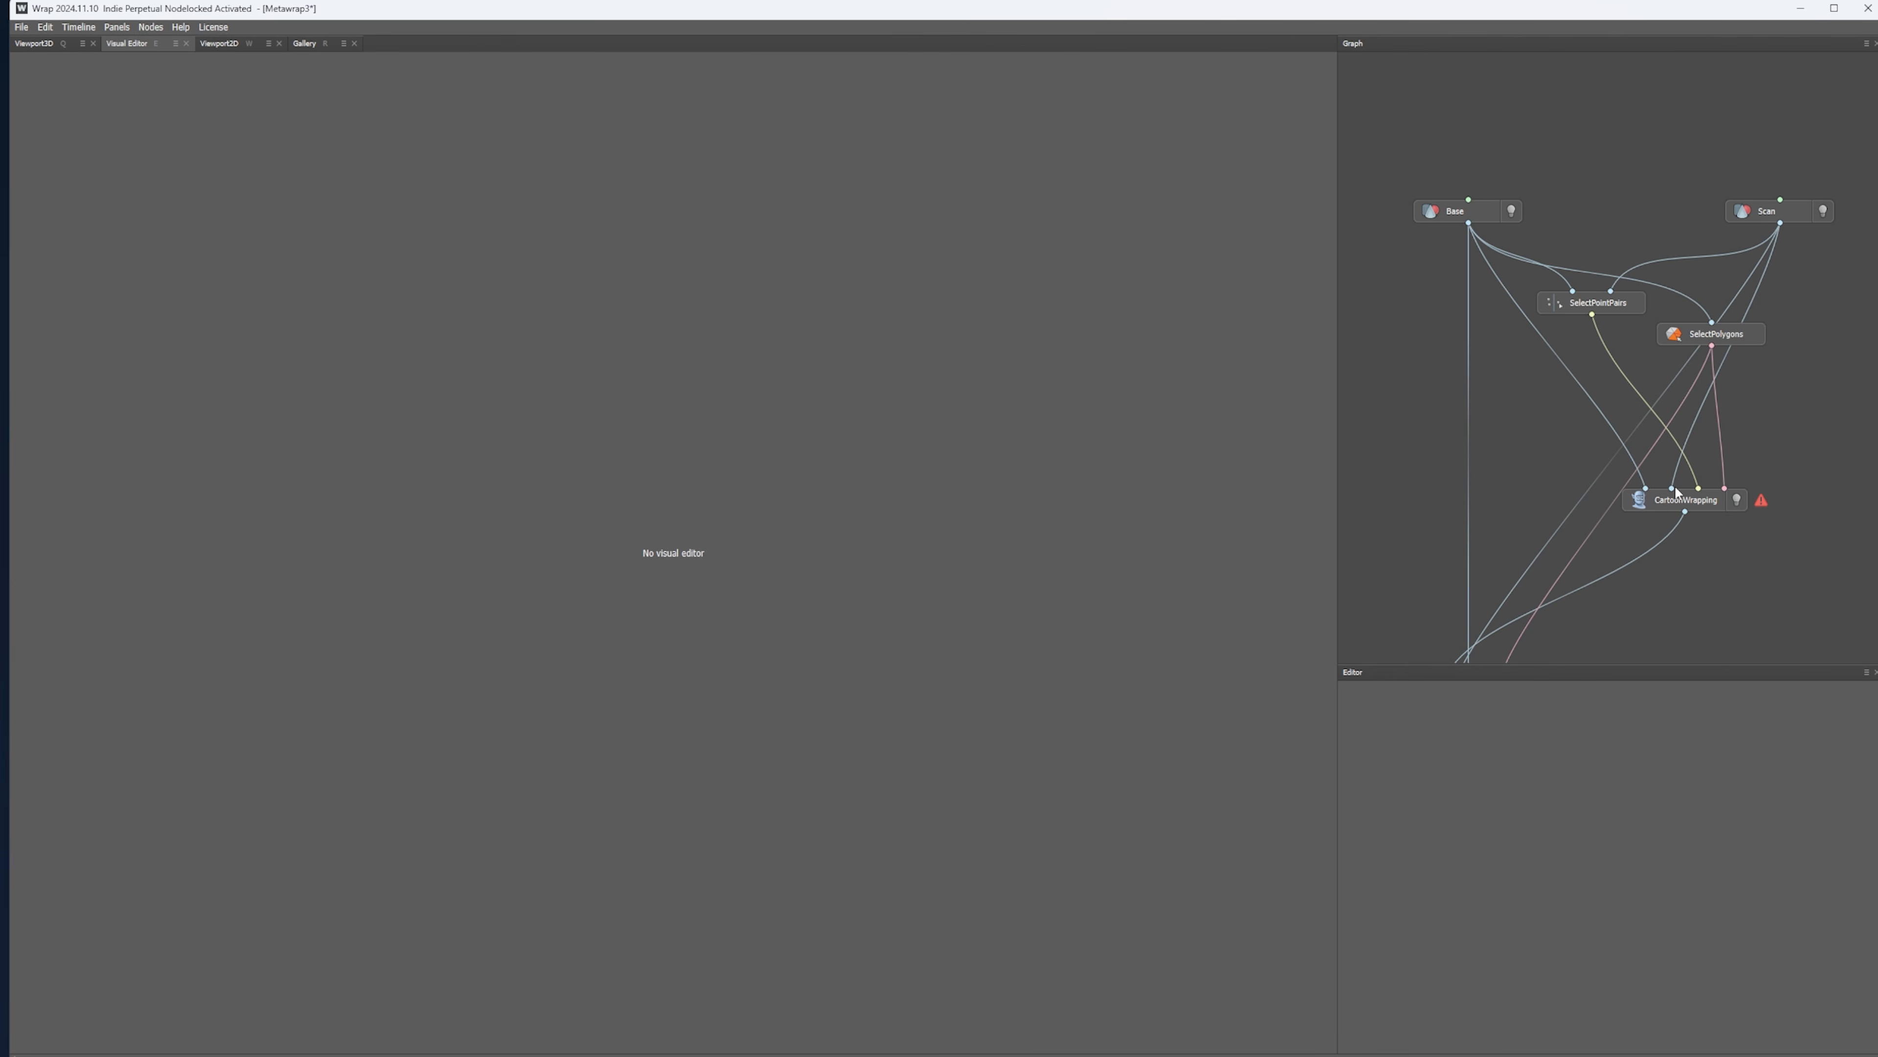
scroll(1678, 493, "down", 3)
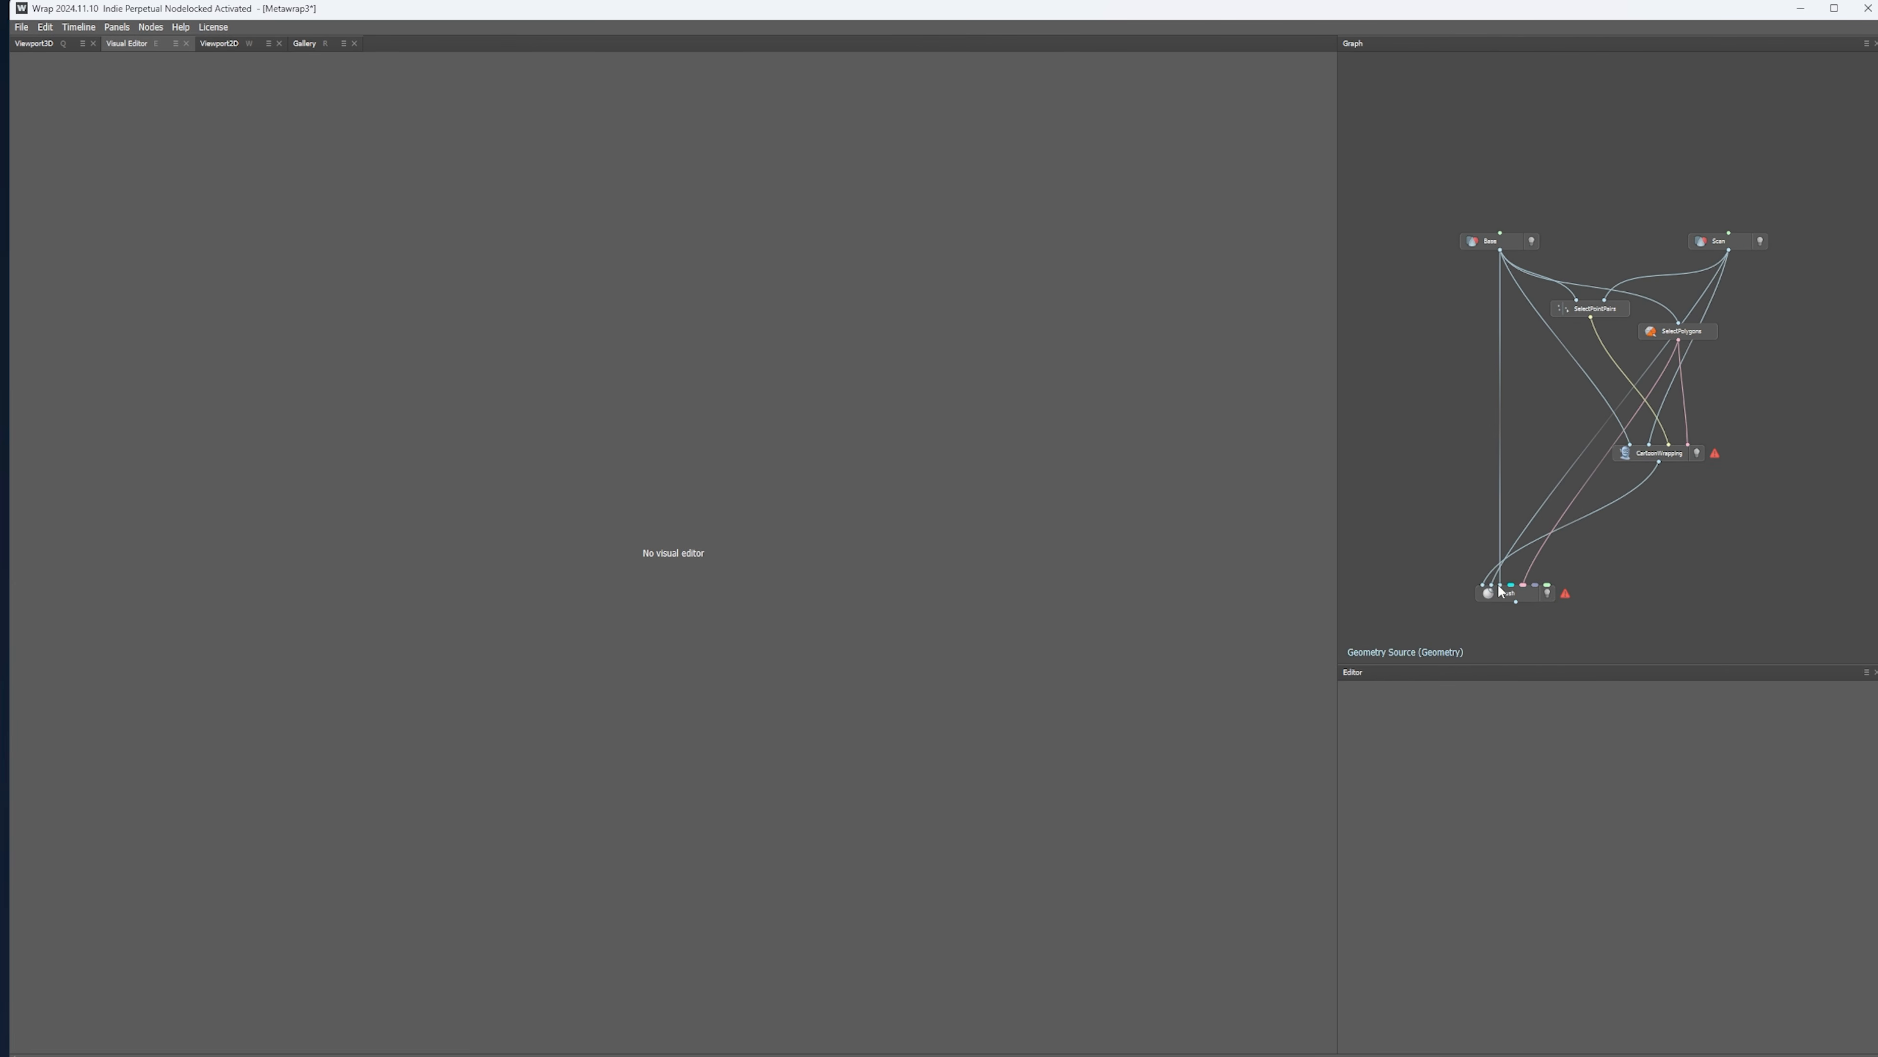
scroll(1533, 187, "up", 2)
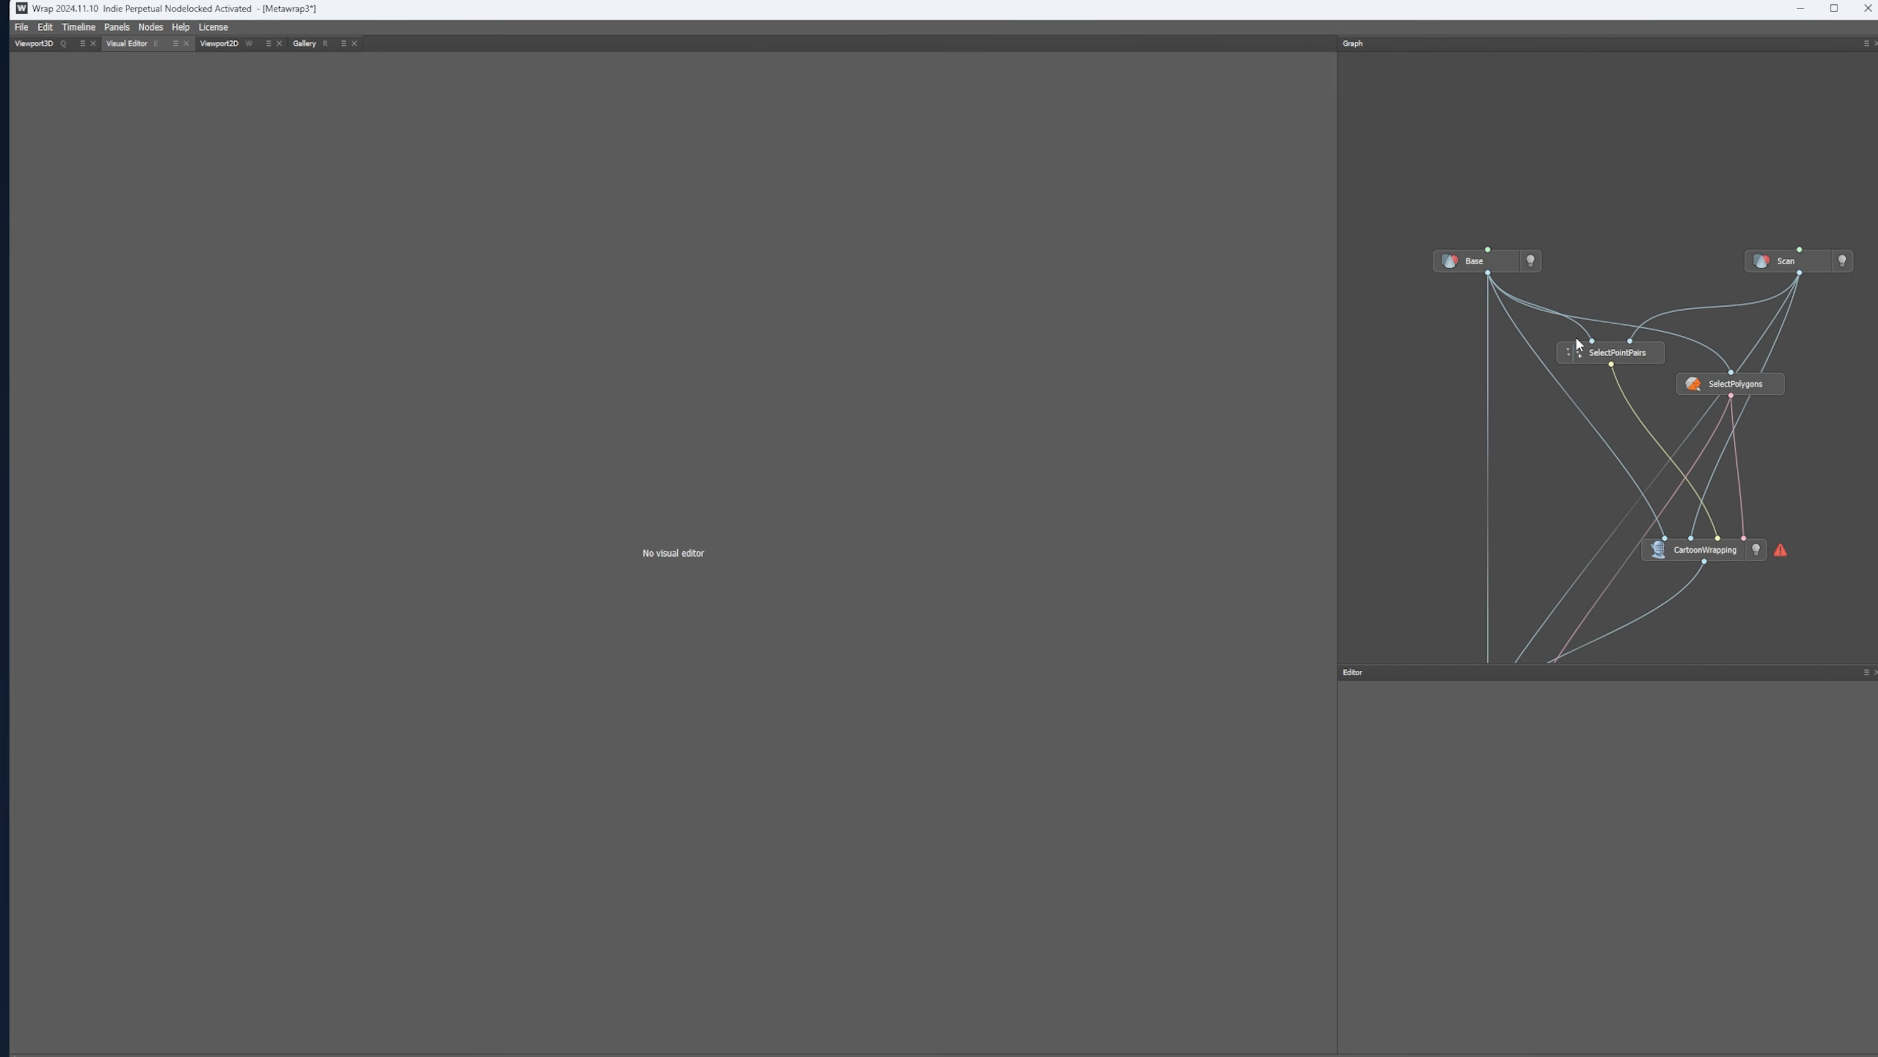
left_click(1635, 358)
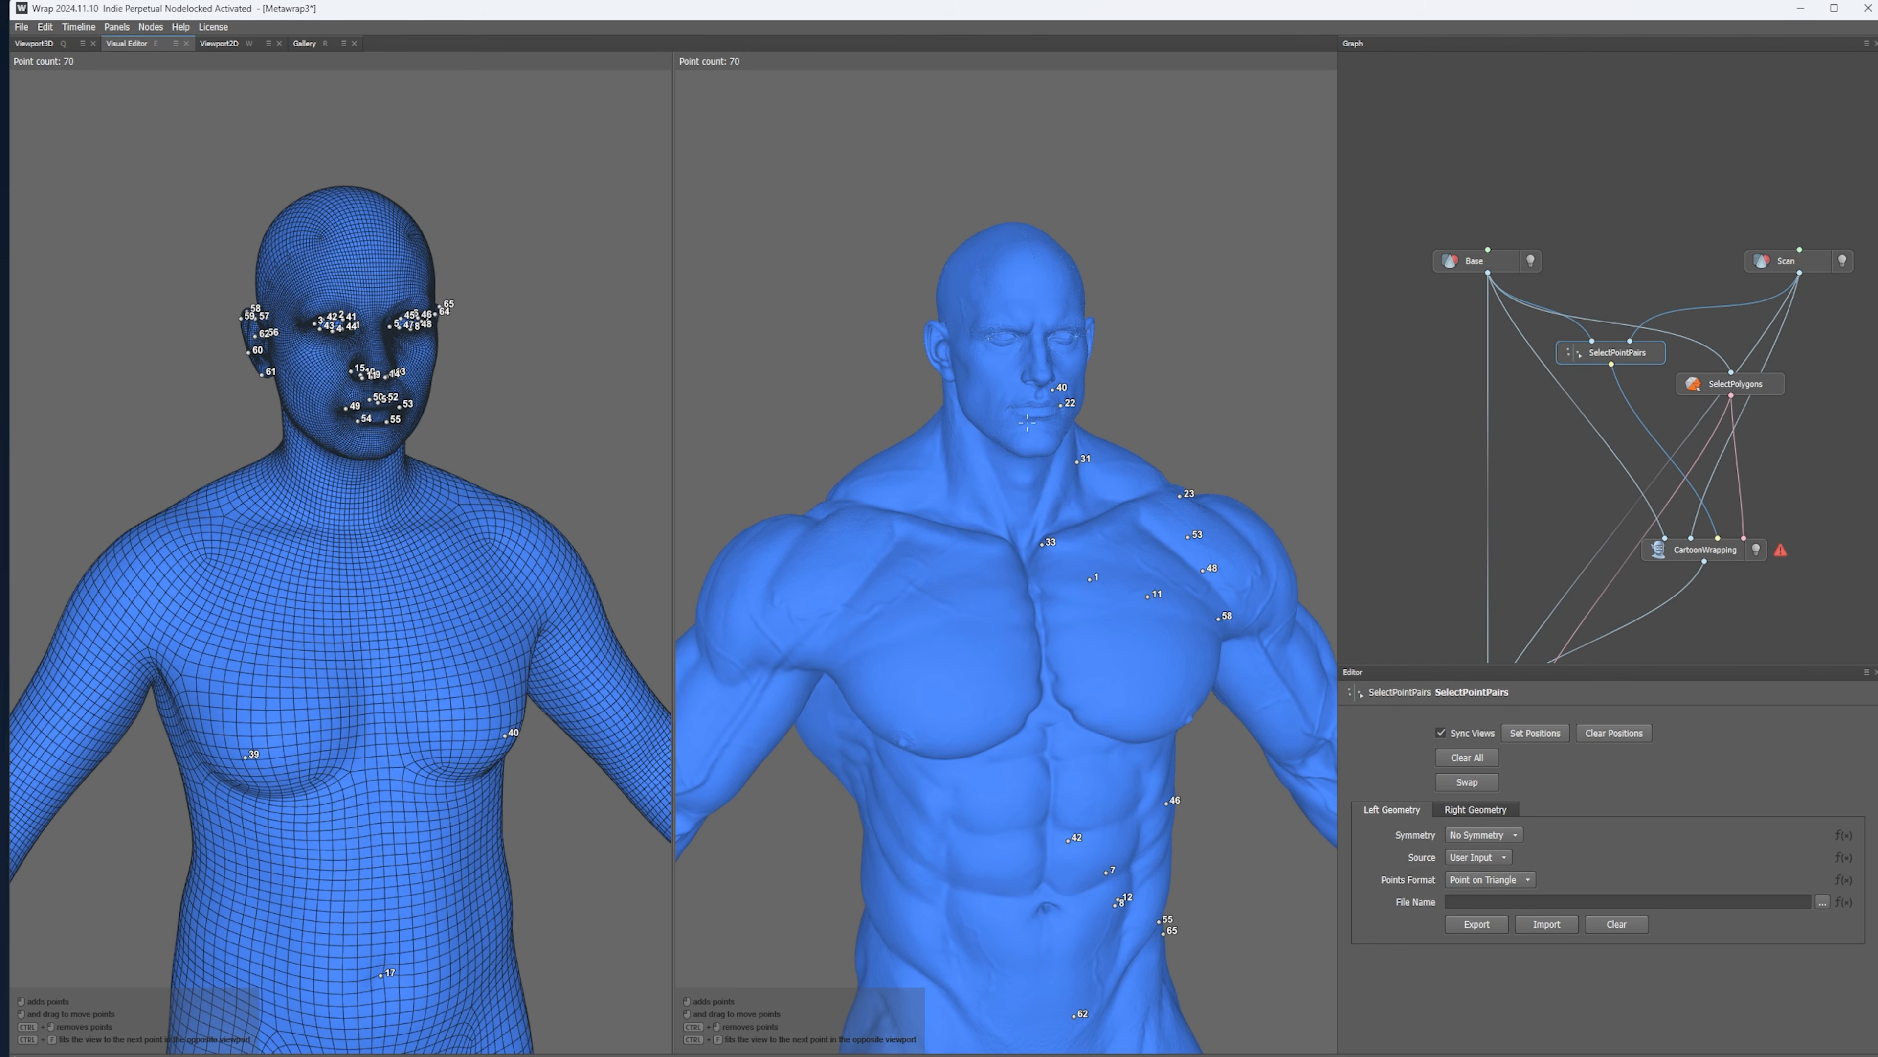
scroll(350, 423, "up", 3)
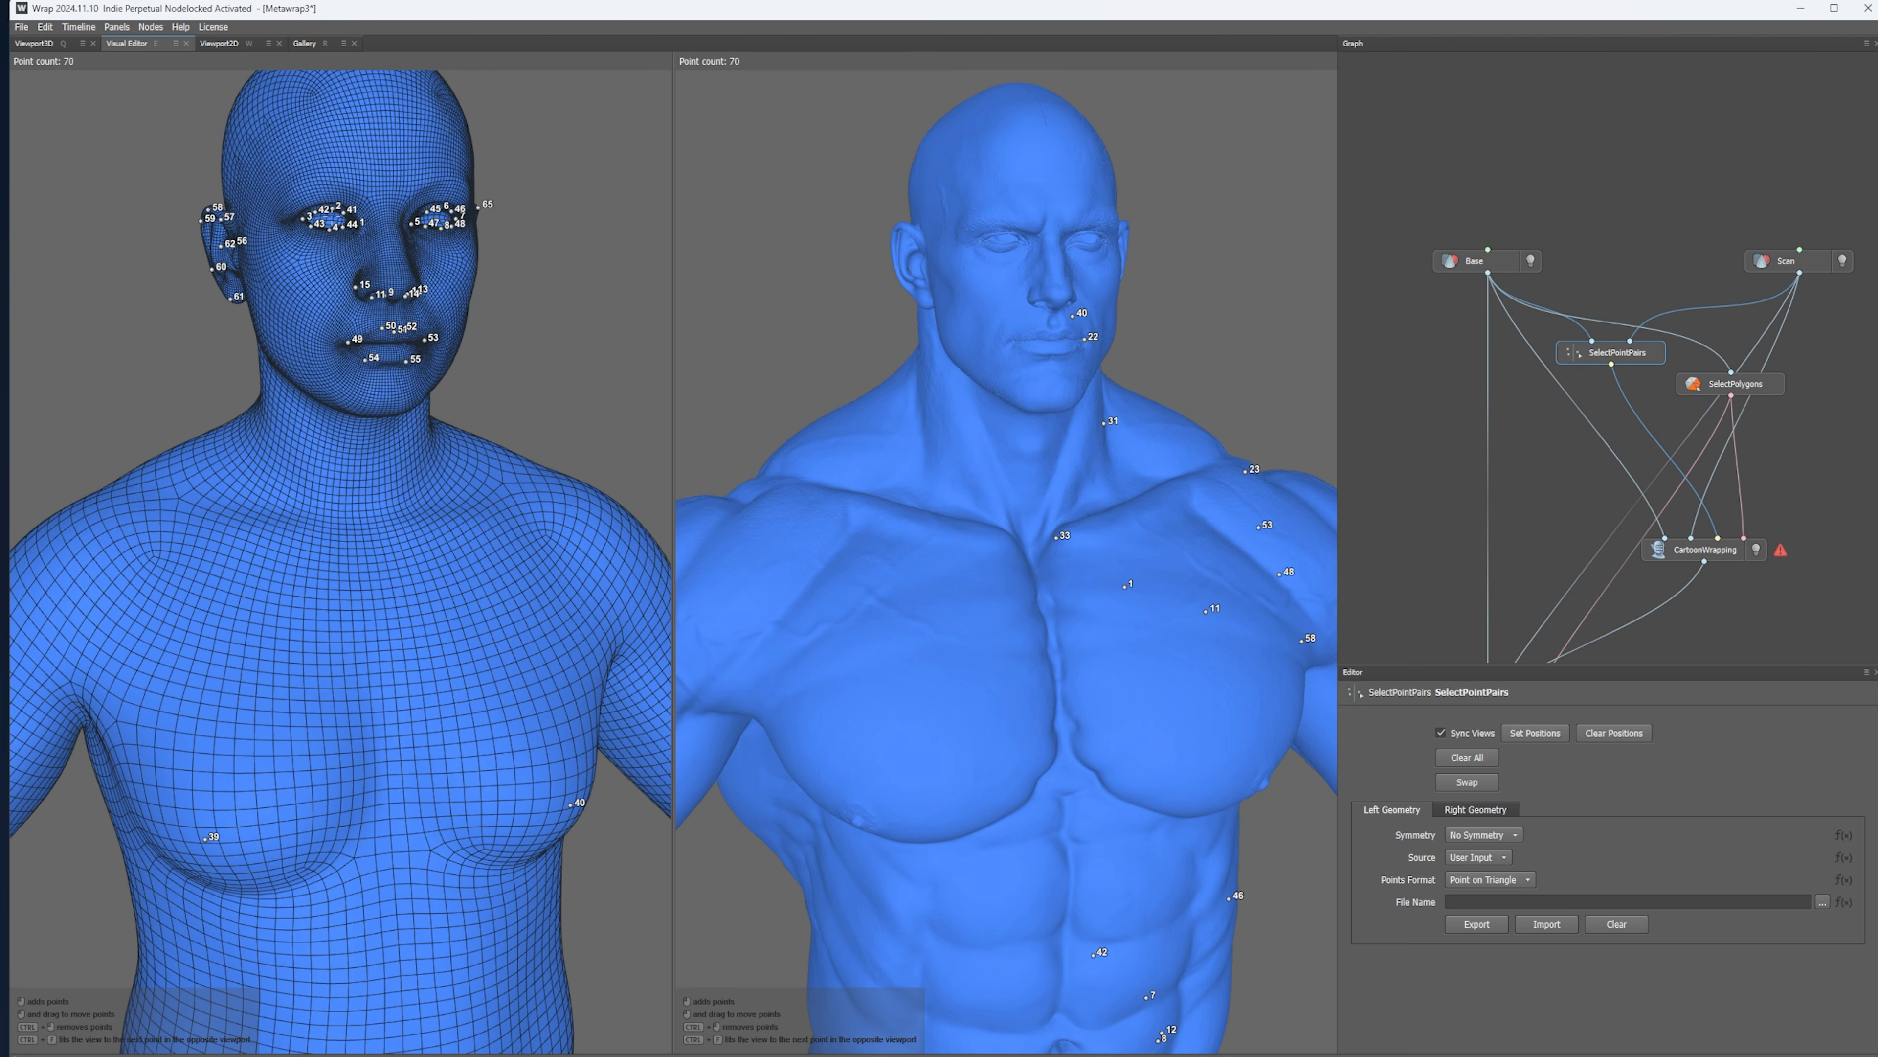
left_click(1481, 763)
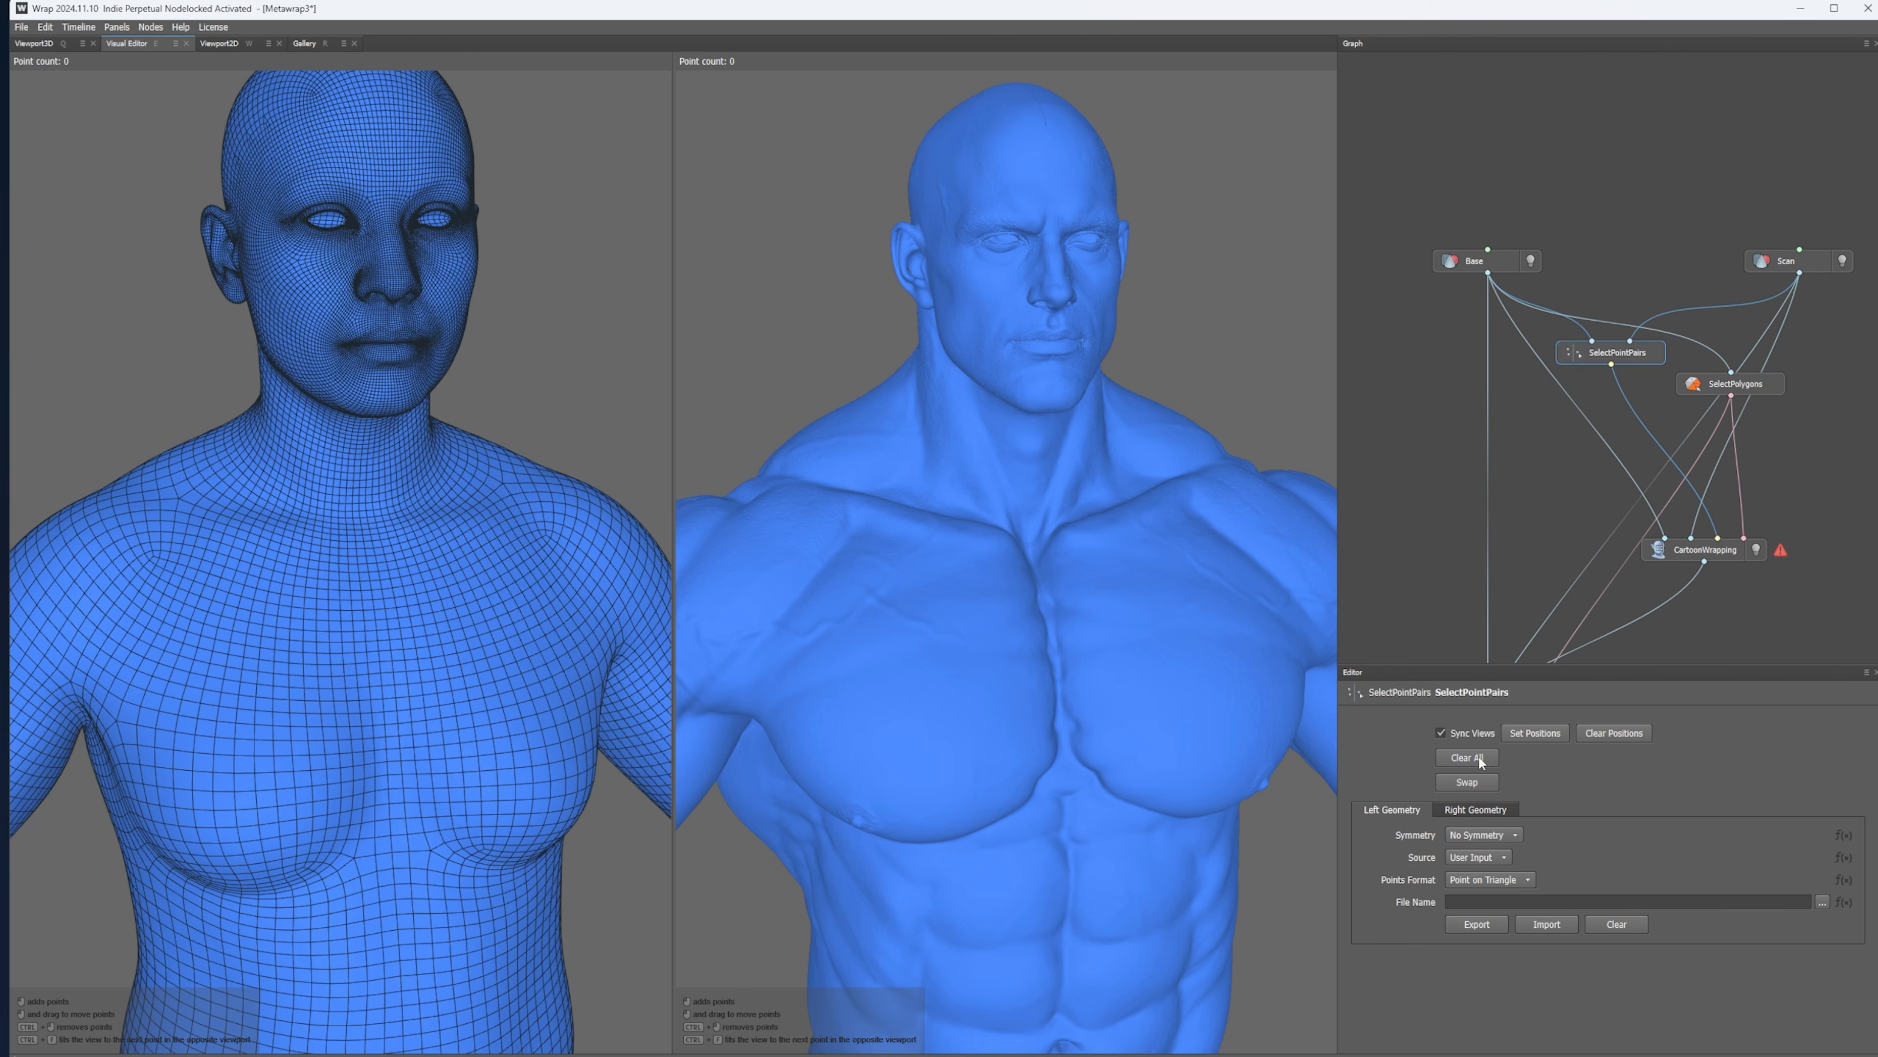
- Compare the base and scan heads side by side with synced views, from the front and at an angle
middle_click_drag(671, 218, 651, 336, "alt")
scroll(445, 389, "up", 4)
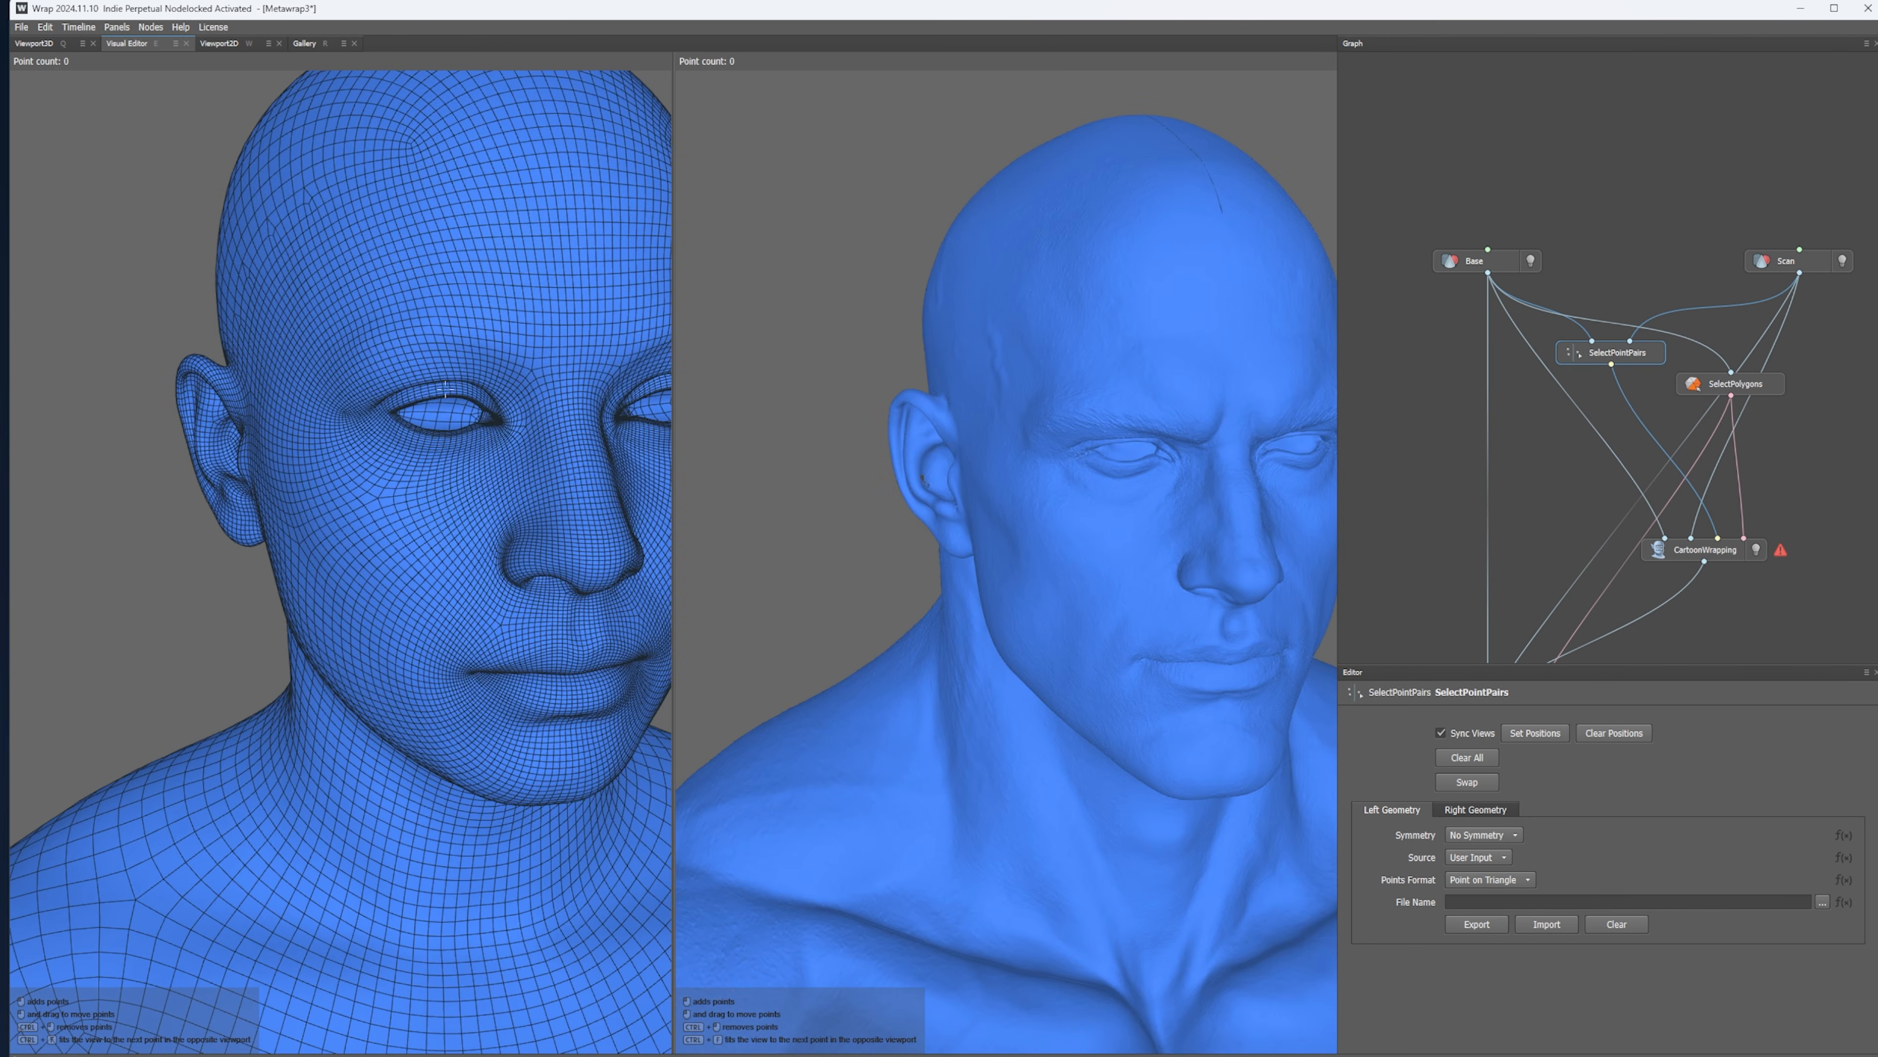
left_click_drag(543, 445, 495, 422, "alt")
middle_click_drag(499, 329, 504, 430, "alt")
scroll(507, 432, "down", 6)
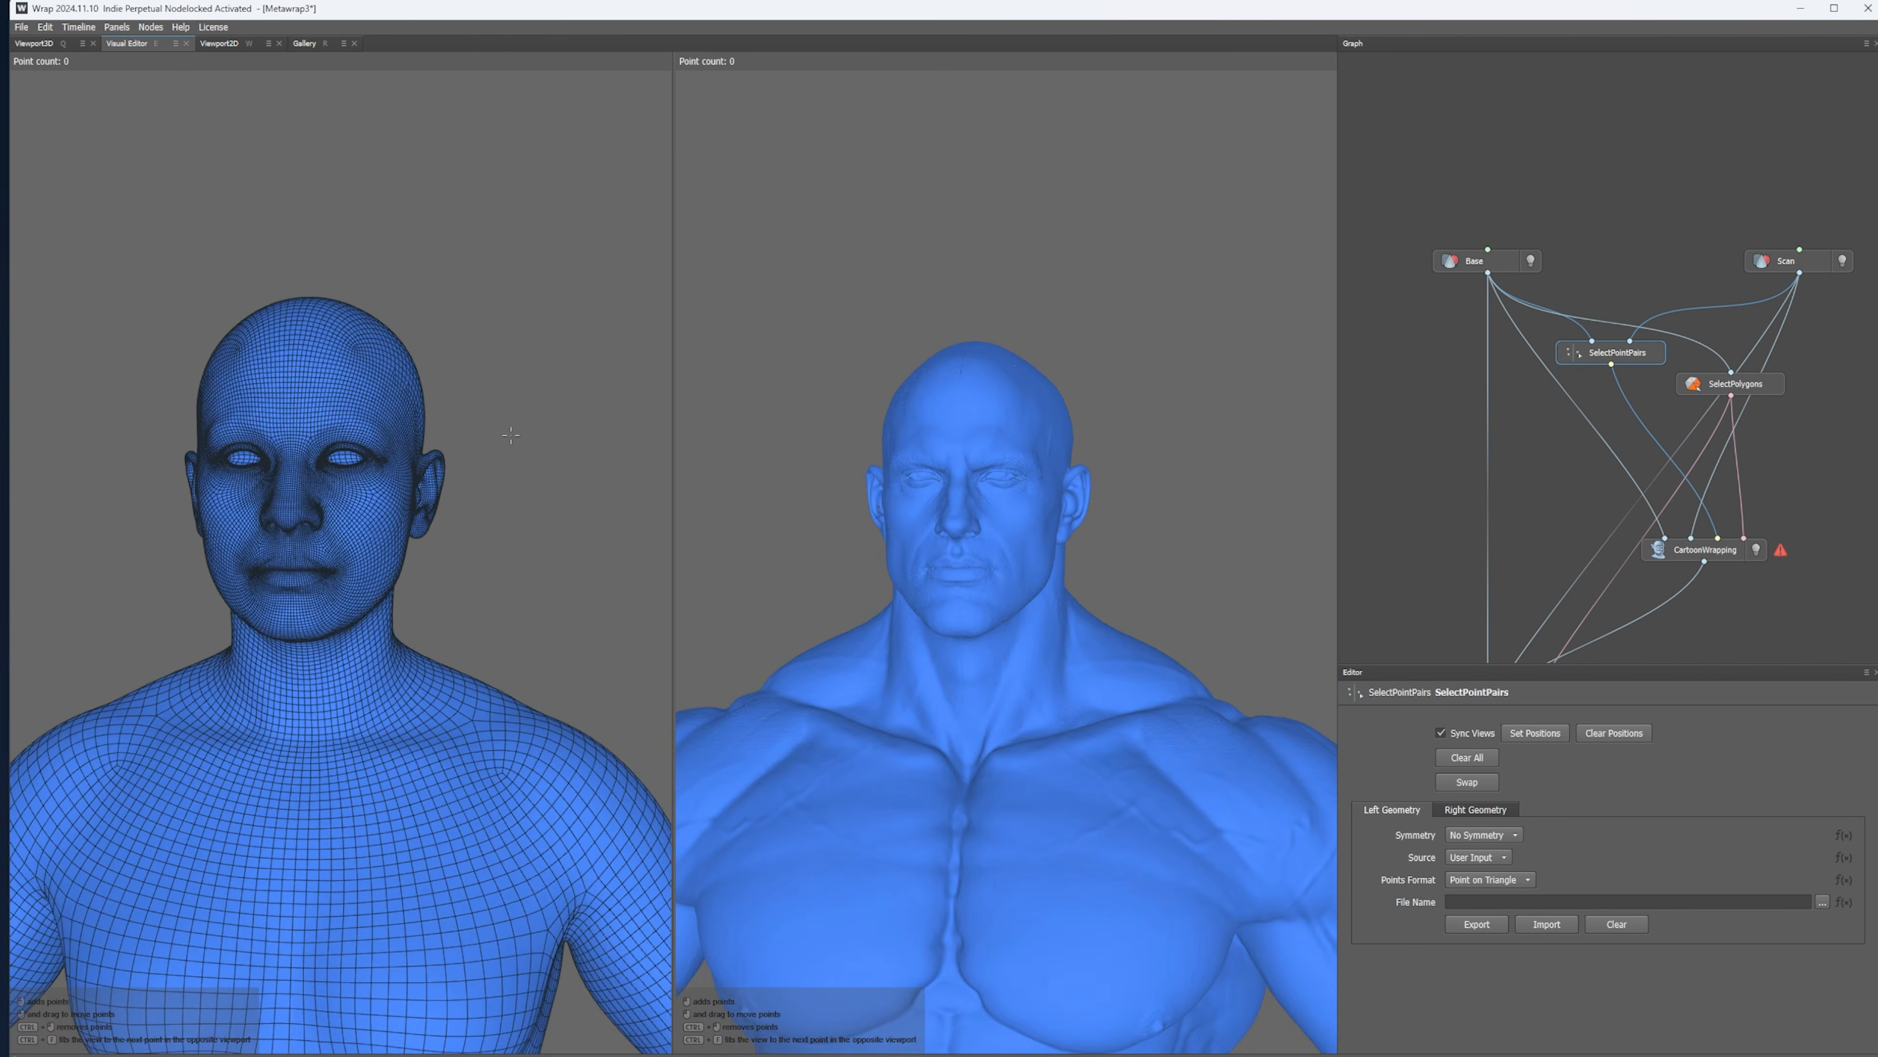
scroll(521, 425, "up", 4)
scroll(524, 423, "up", 2)
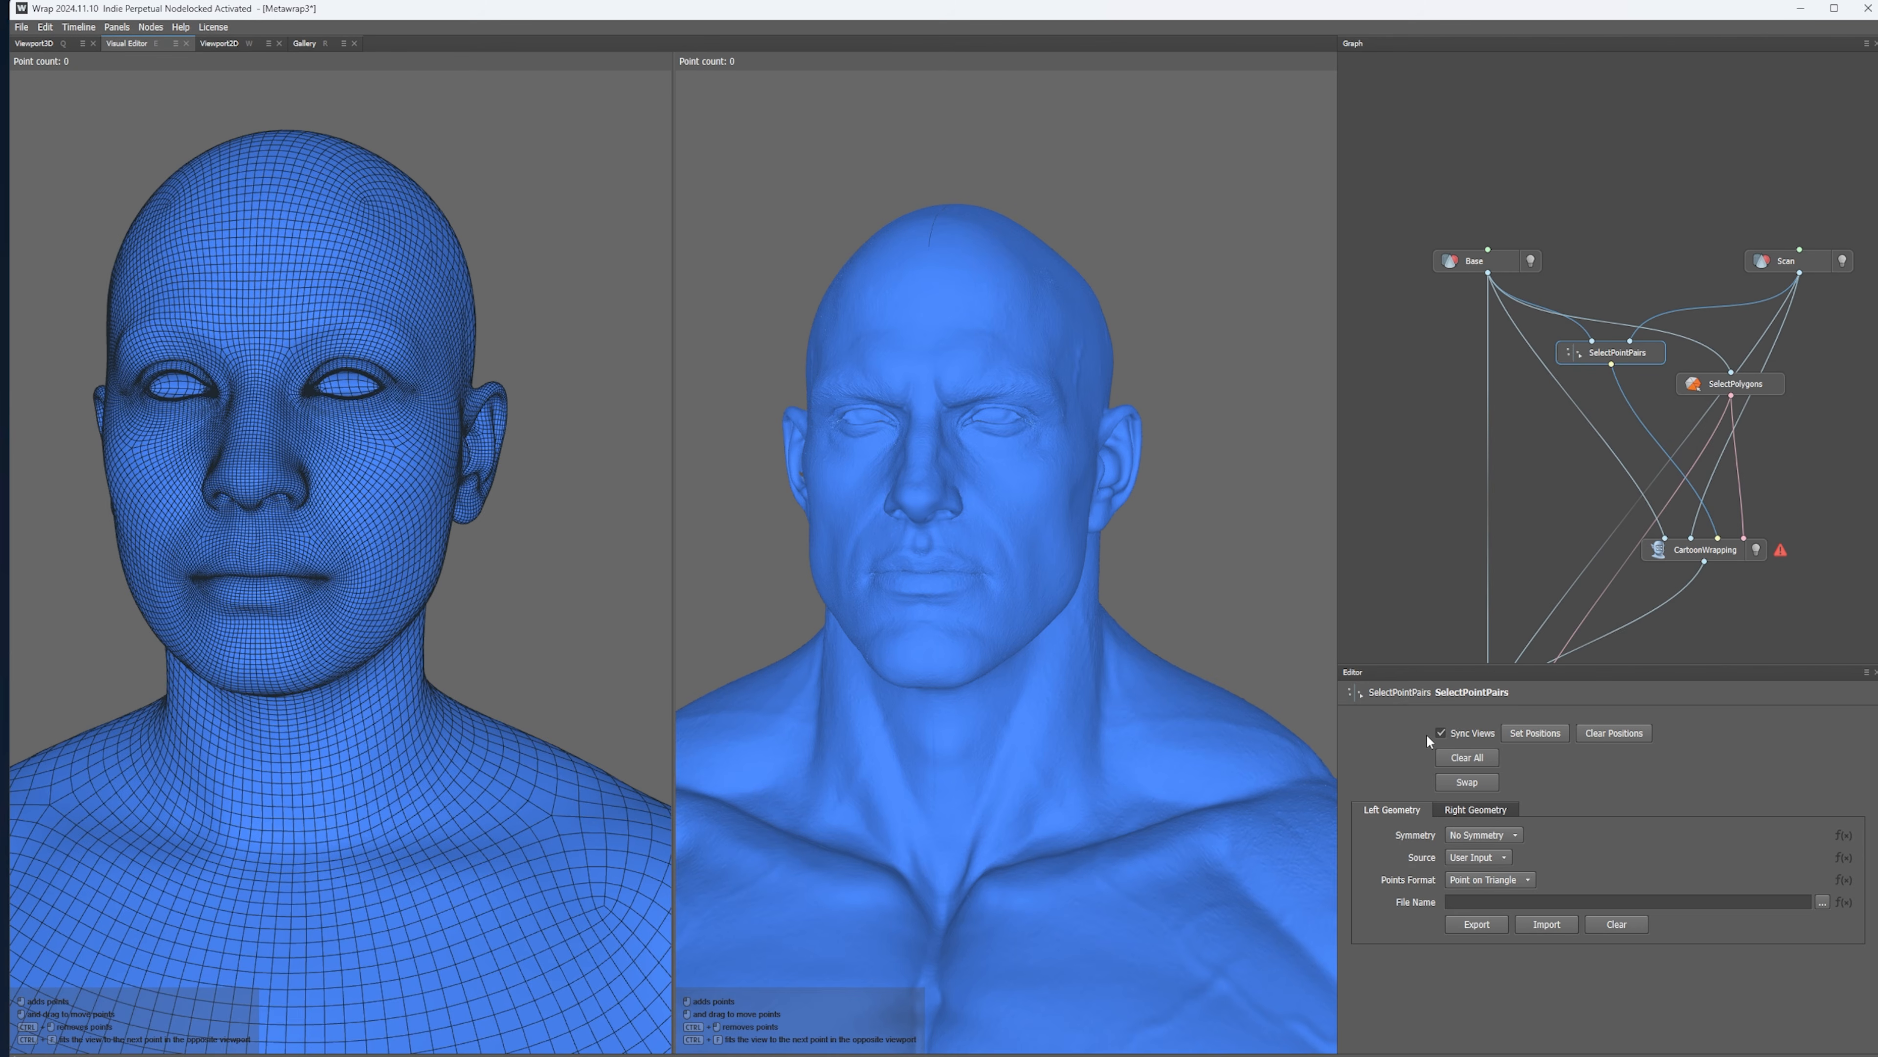
left_click_drag(803, 608, 838, 624, "alt")
middle_click_drag(942, 569, 903, 556, "alt")
scroll(621, 433, "down", 2)
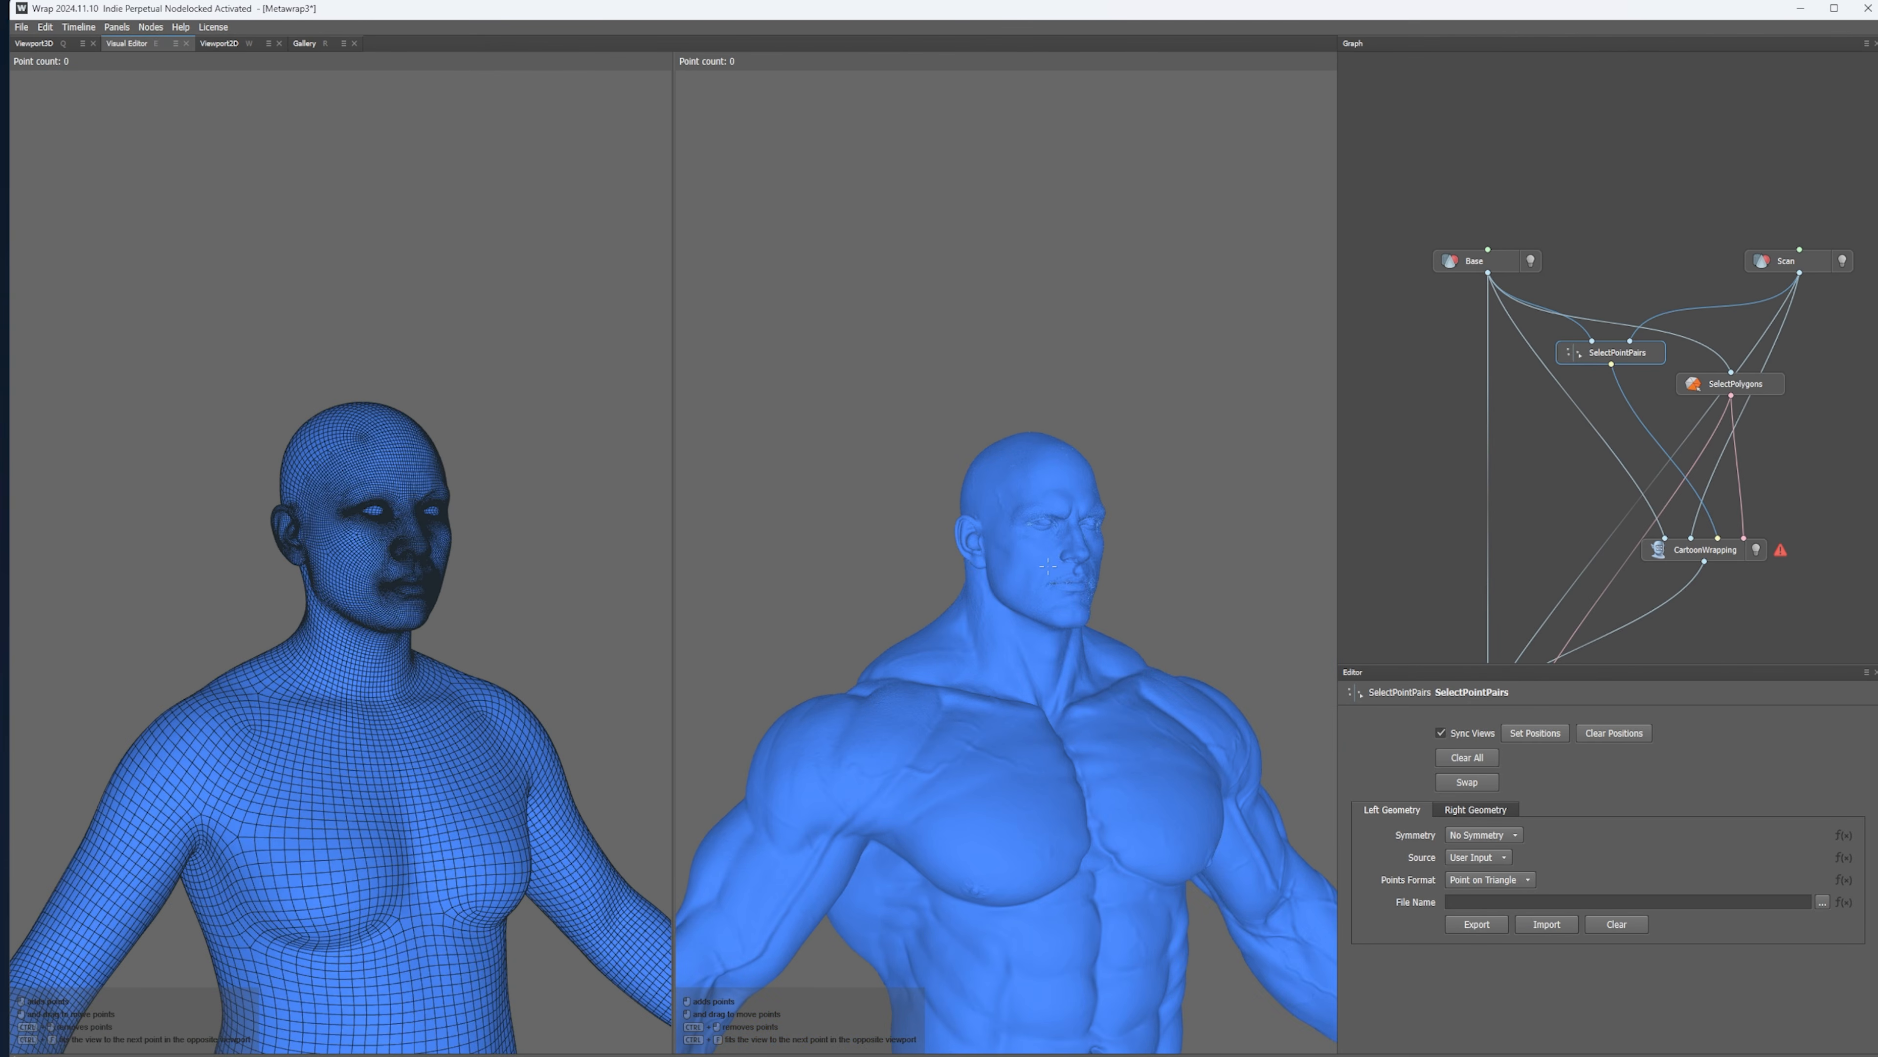
scroll(1048, 566, "up", 3)
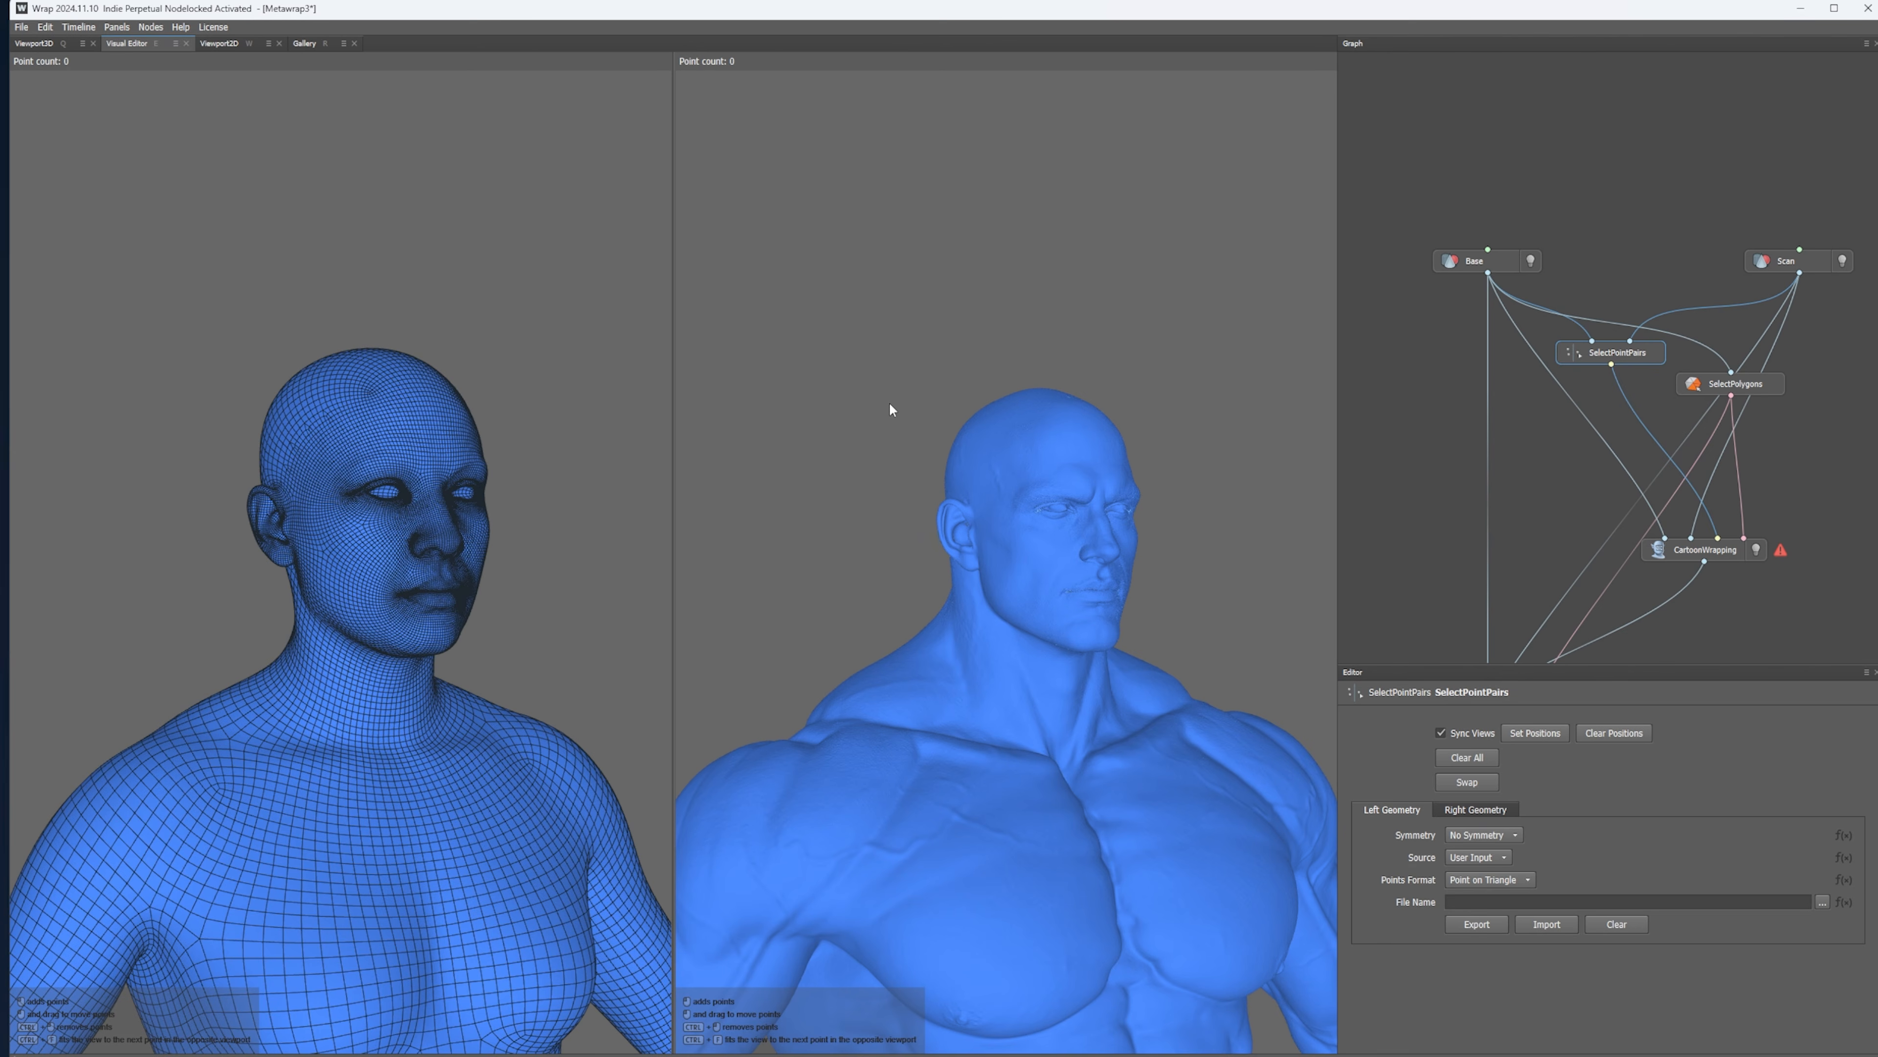
scroll(1075, 511, "up", 2)
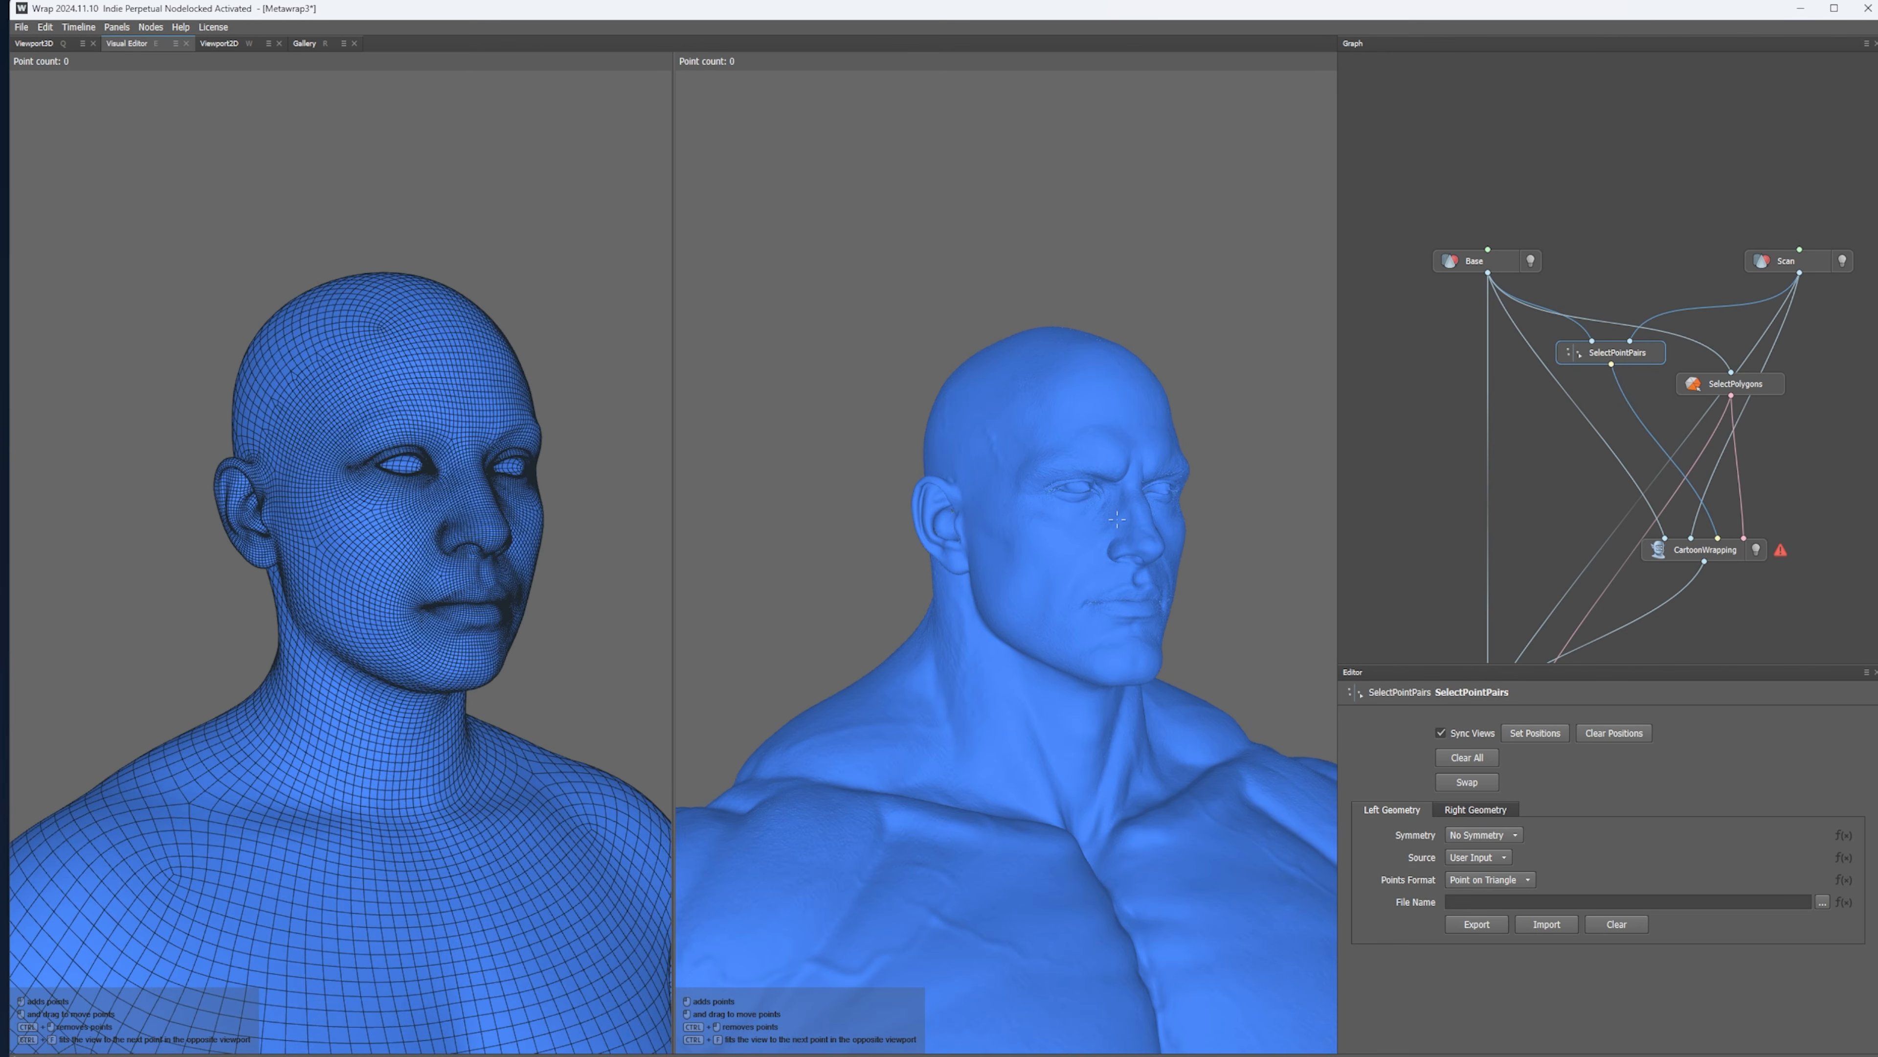
- Place nine correspondence points around the eyelids and inner corner of the character's right eye on the scan
middle_click_drag(1118, 520, 1163, 596, "alt")
left_click_drag(1163, 596, 1065, 499, "alt")
scroll(1107, 655, "up", 2)
middle_click_drag(1065, 499, 1138, 552, "alt")
scroll(1108, 655, "up", 3)
left_click_drag(1137, 551, 1095, 504, "alt")
middle_click_drag(1161, 518, 1149, 528, "alt")
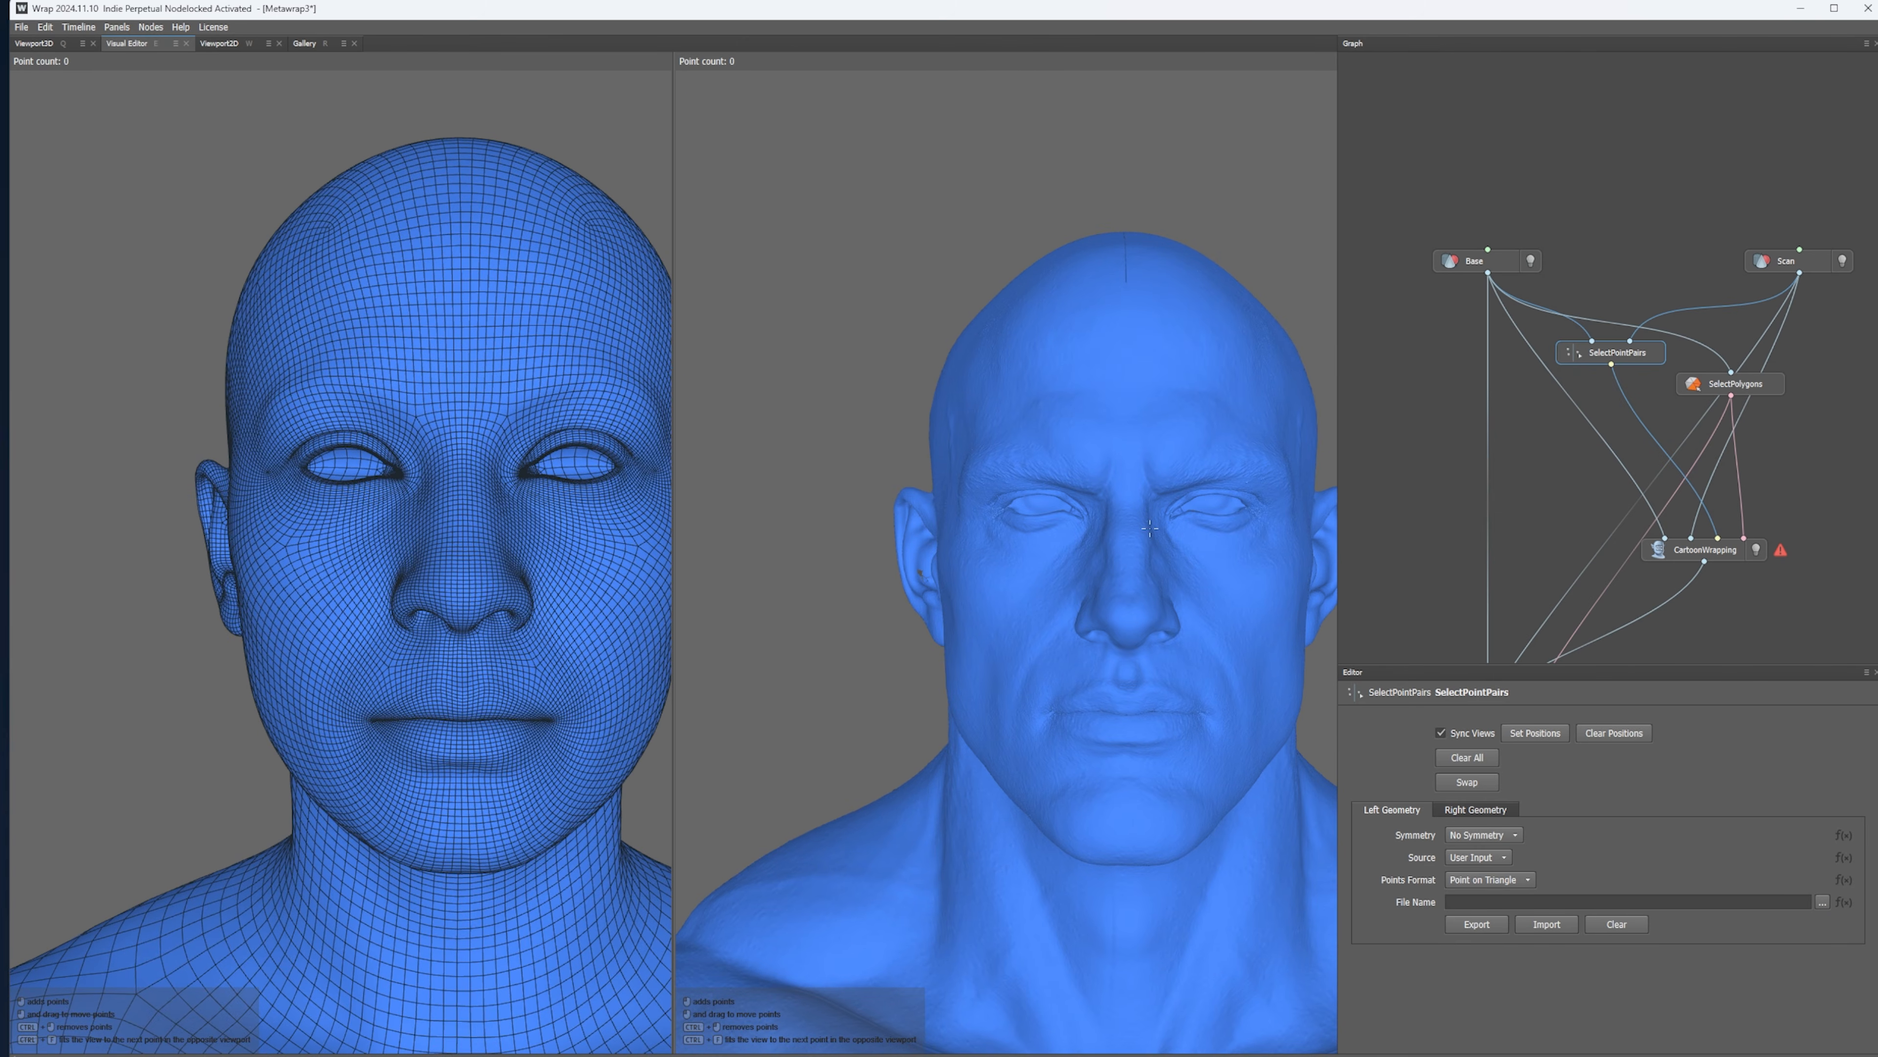
scroll(1132, 526, "up", 2)
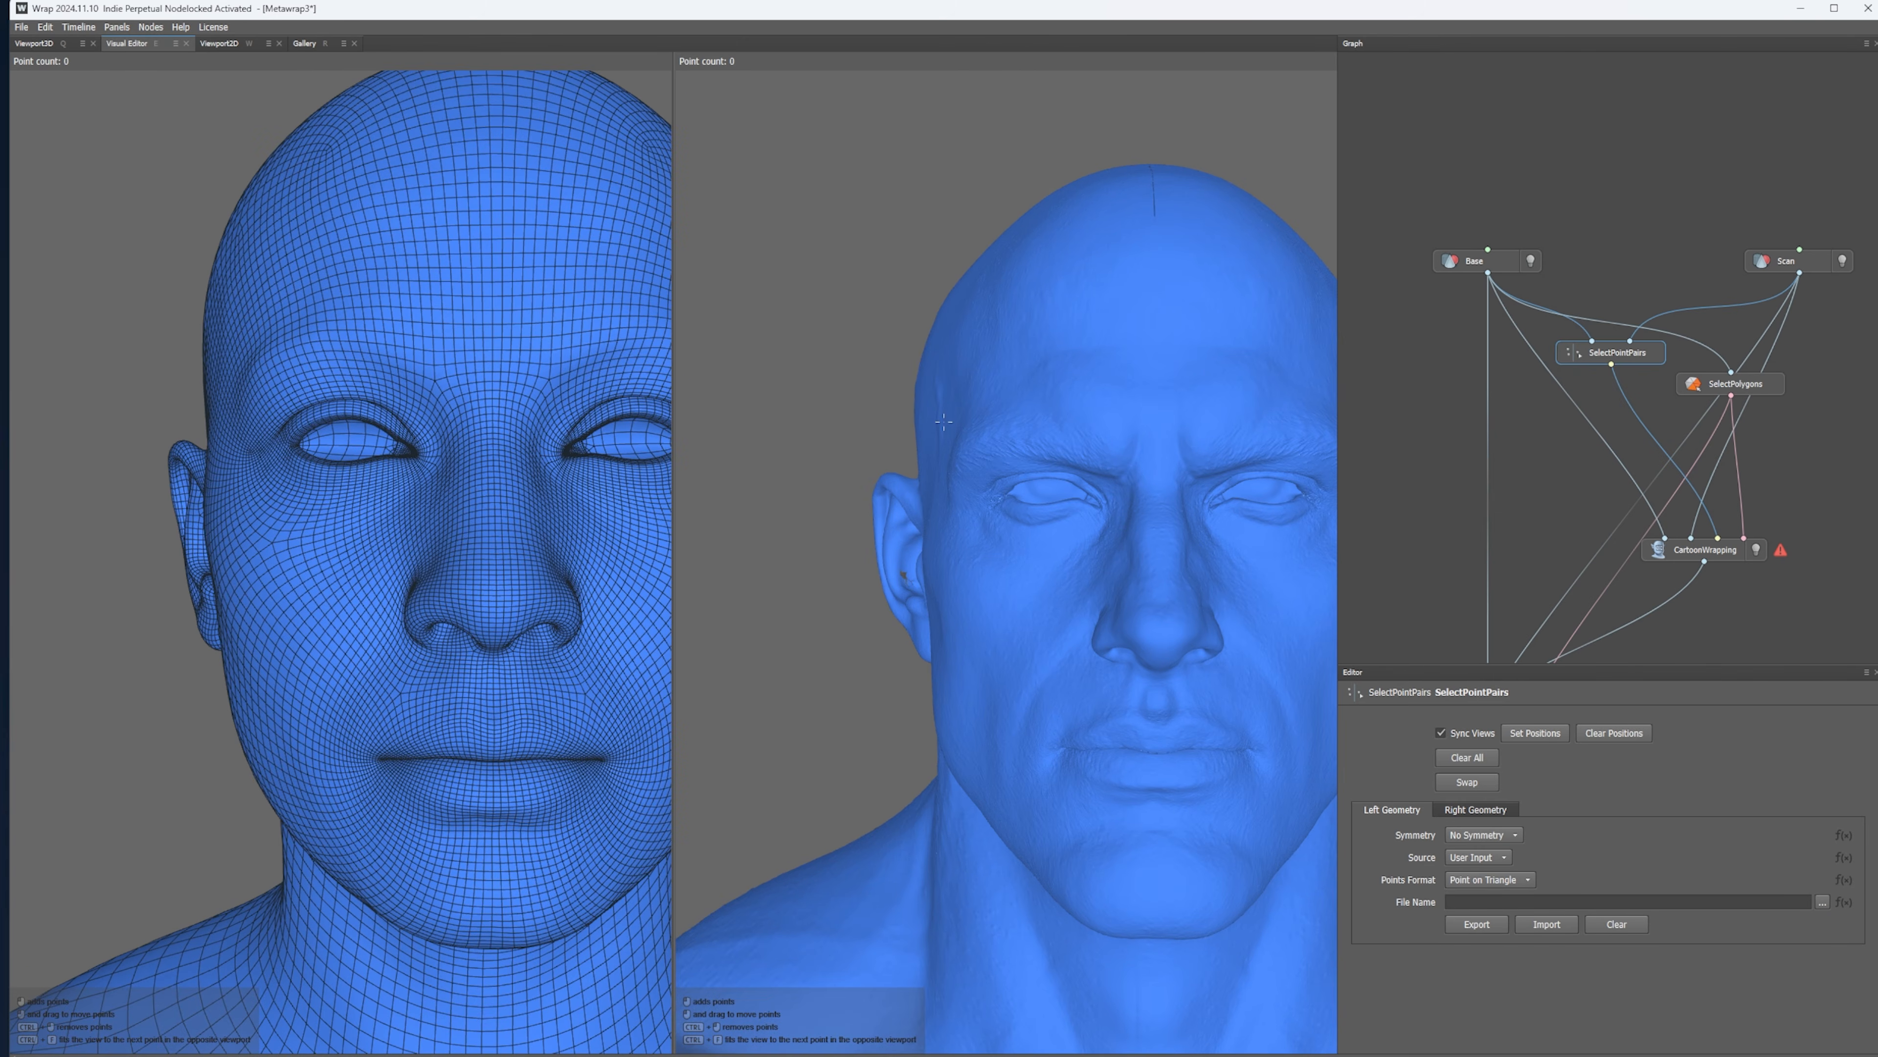
middle_click_drag(943, 422, 903, 489, "alt")
scroll(1020, 540, "up", 4)
middle_click_drag(1068, 648, 1116, 476, "alt")
scroll(1117, 476, "up", 2)
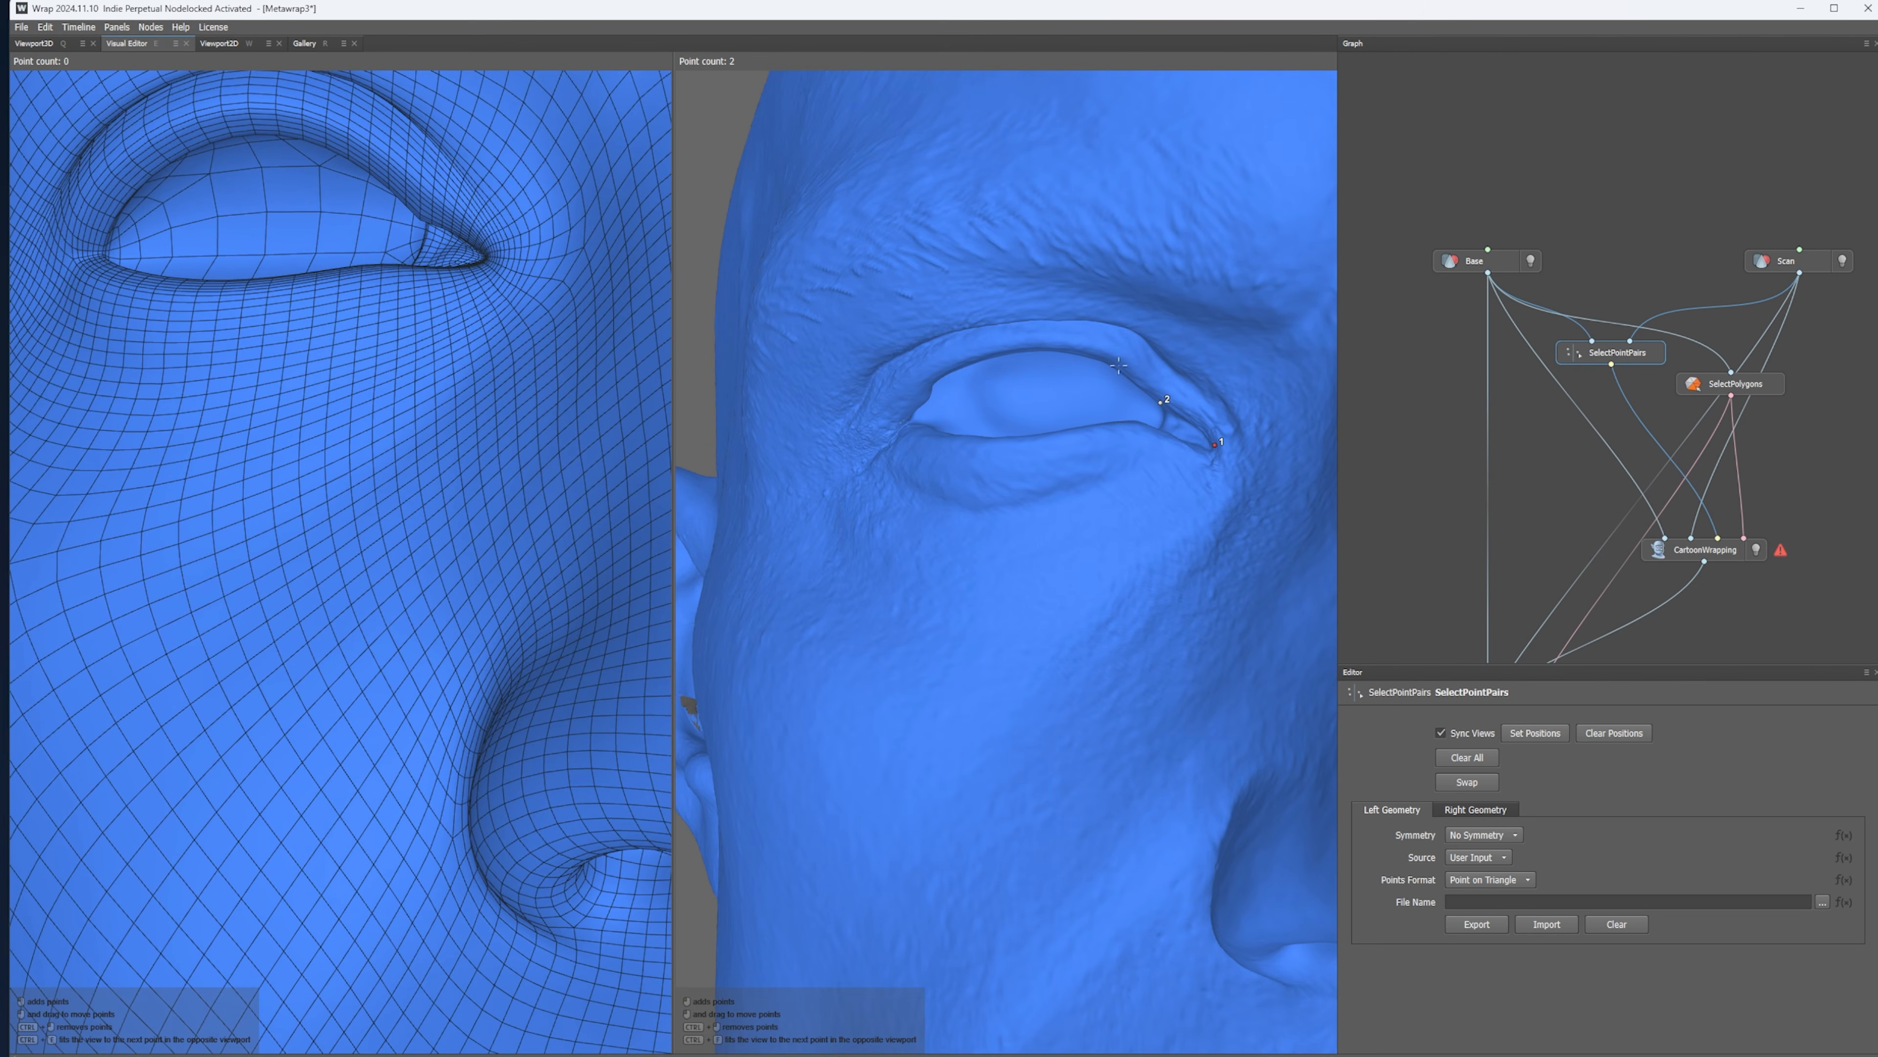
left_click(976, 353)
left_click(918, 386)
left_click(888, 429)
left_click(947, 443)
left_click(1138, 423)
- Place the nine matching points around the right eye of the base mesh, in the same order as on the scan
middle_click_drag(429, 287, 510, 487)
left_click(524, 512)
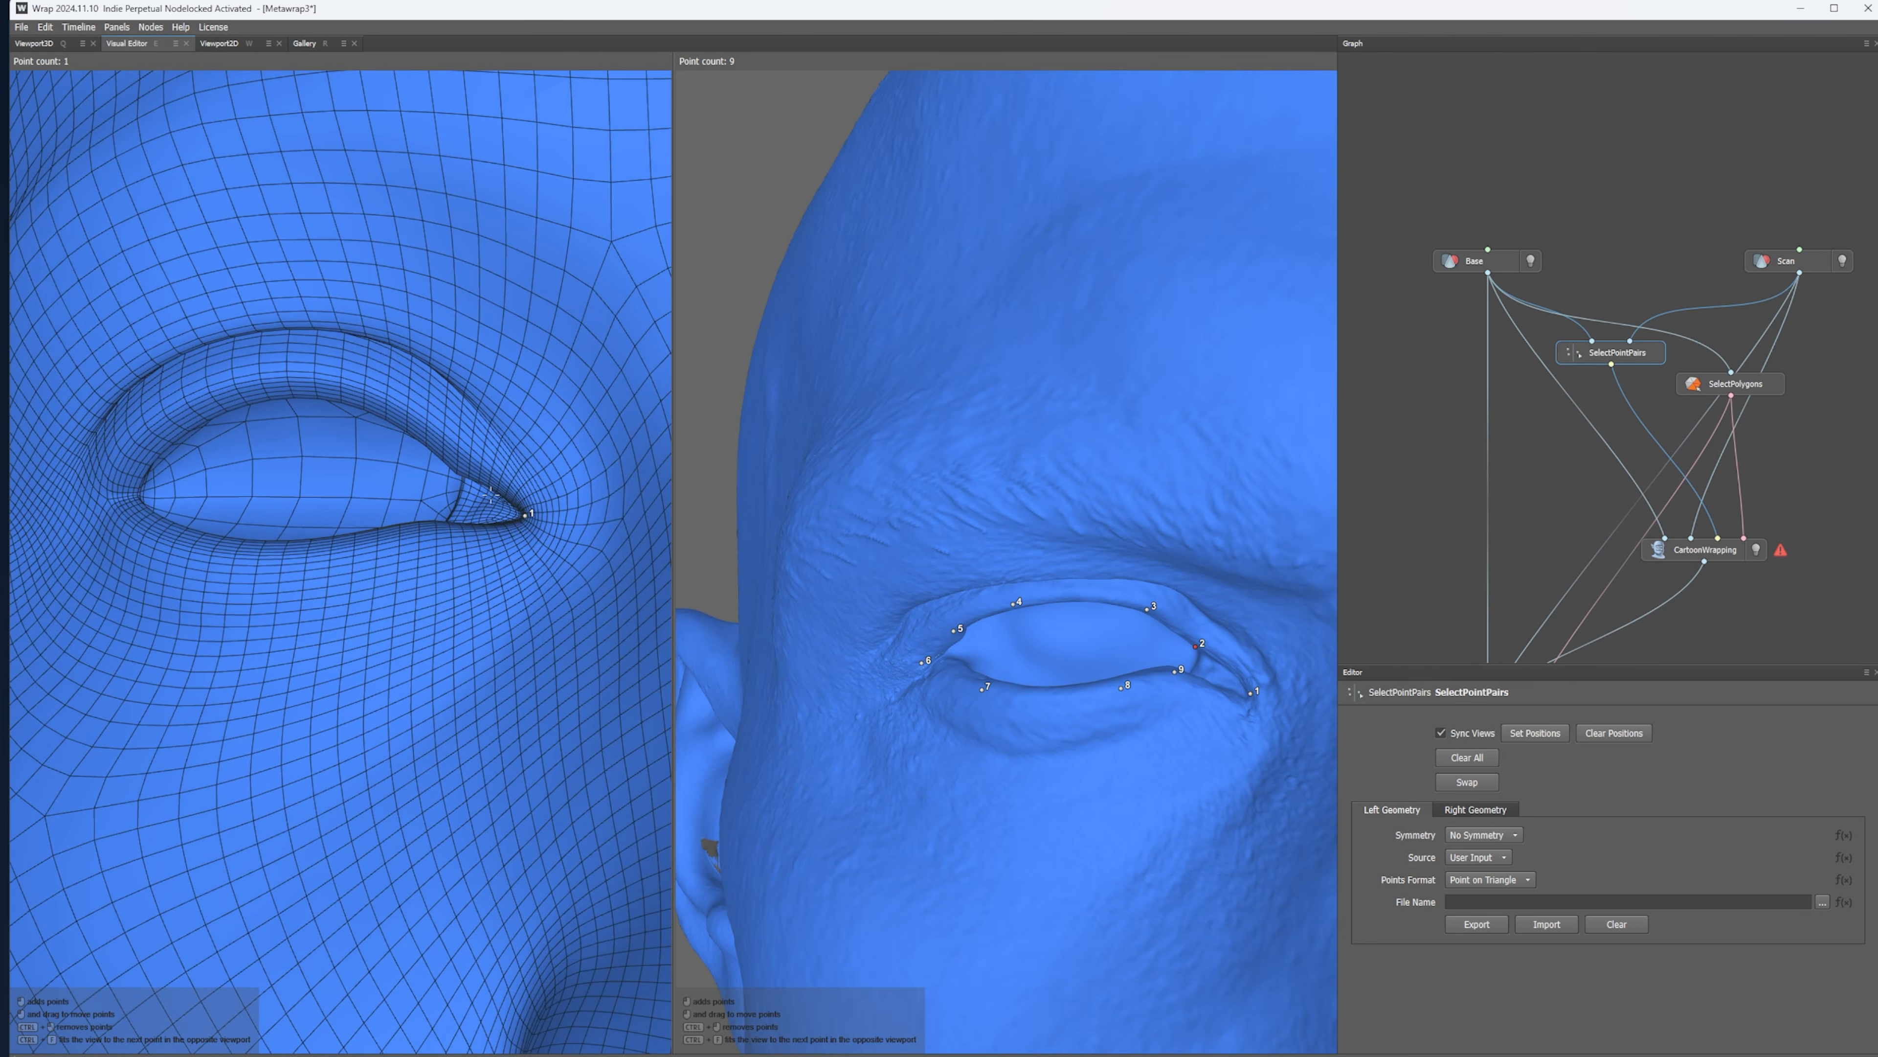
left_click(462, 468)
left_click(375, 405)
left_click_drag(376, 404, 384, 400)
left_click(420, 534)
key("f")
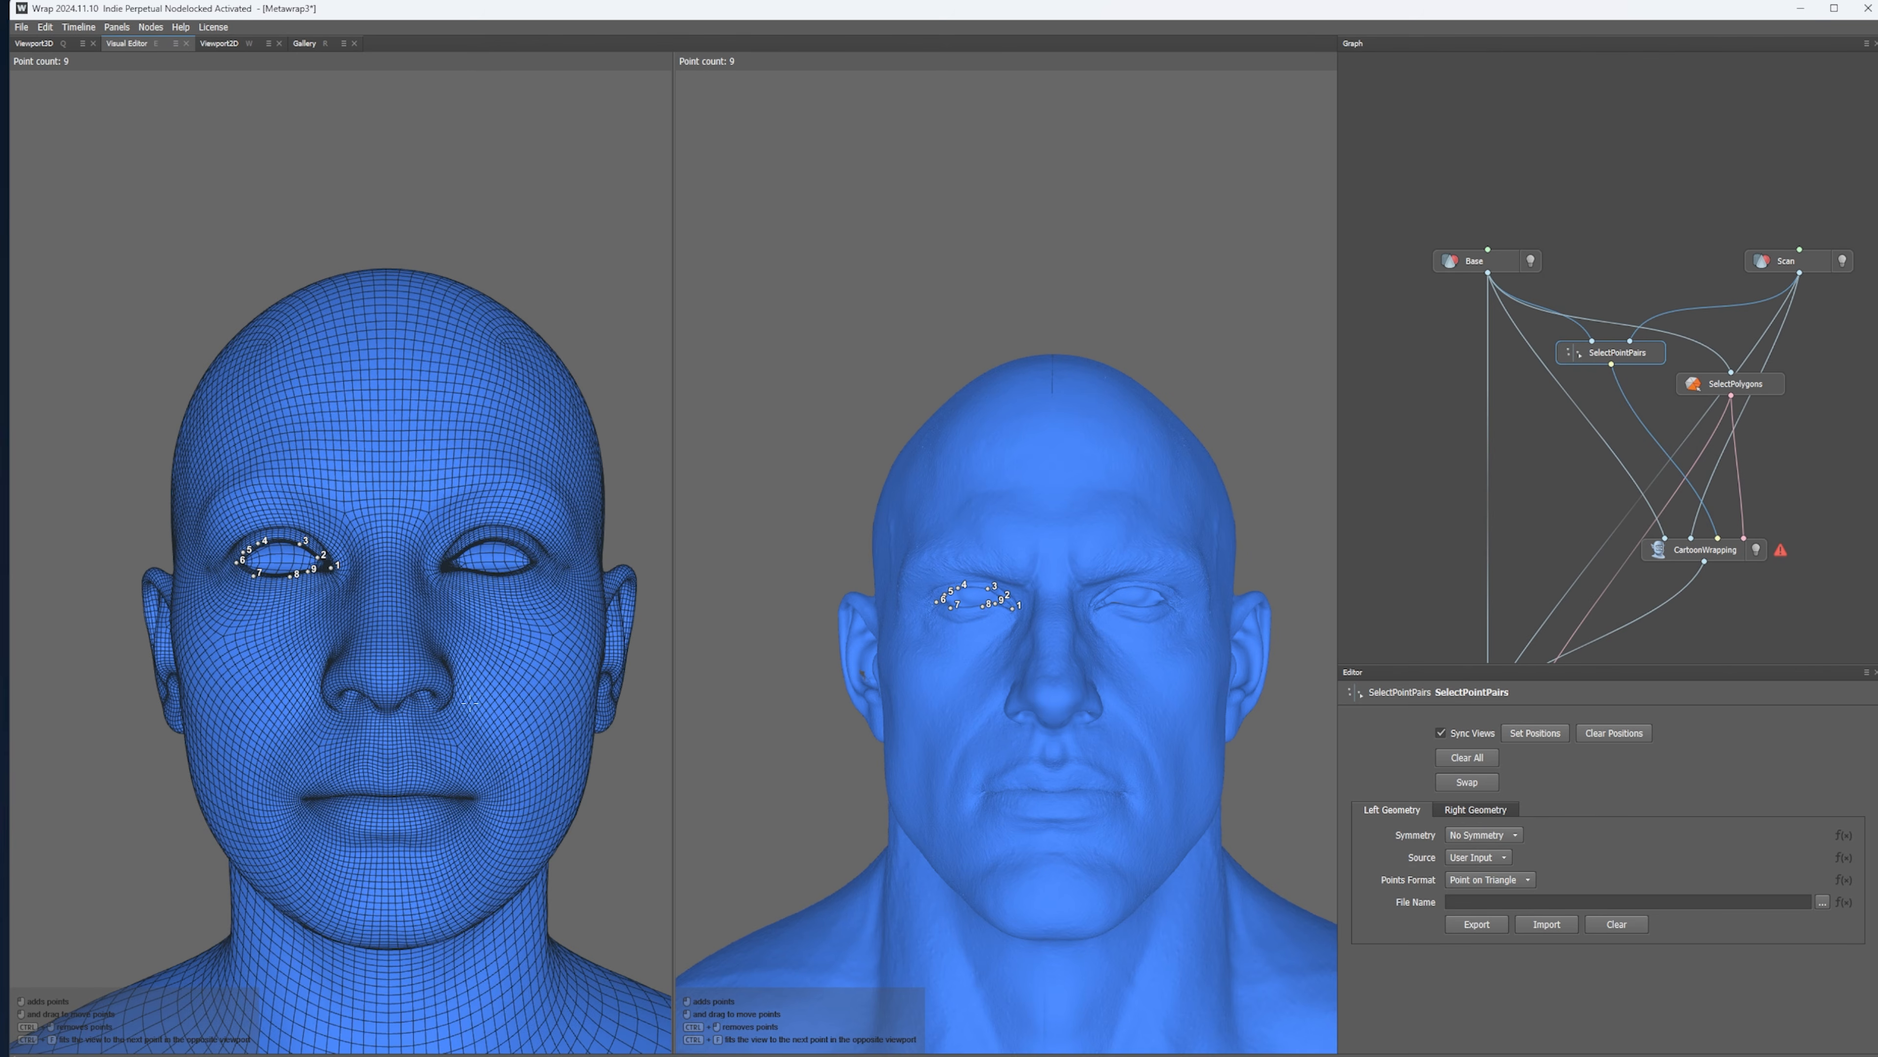
- Place eight correspondence points around the eyelids and inner corner of the character's left eye on the scan
scroll(1131, 585, "up", 3)
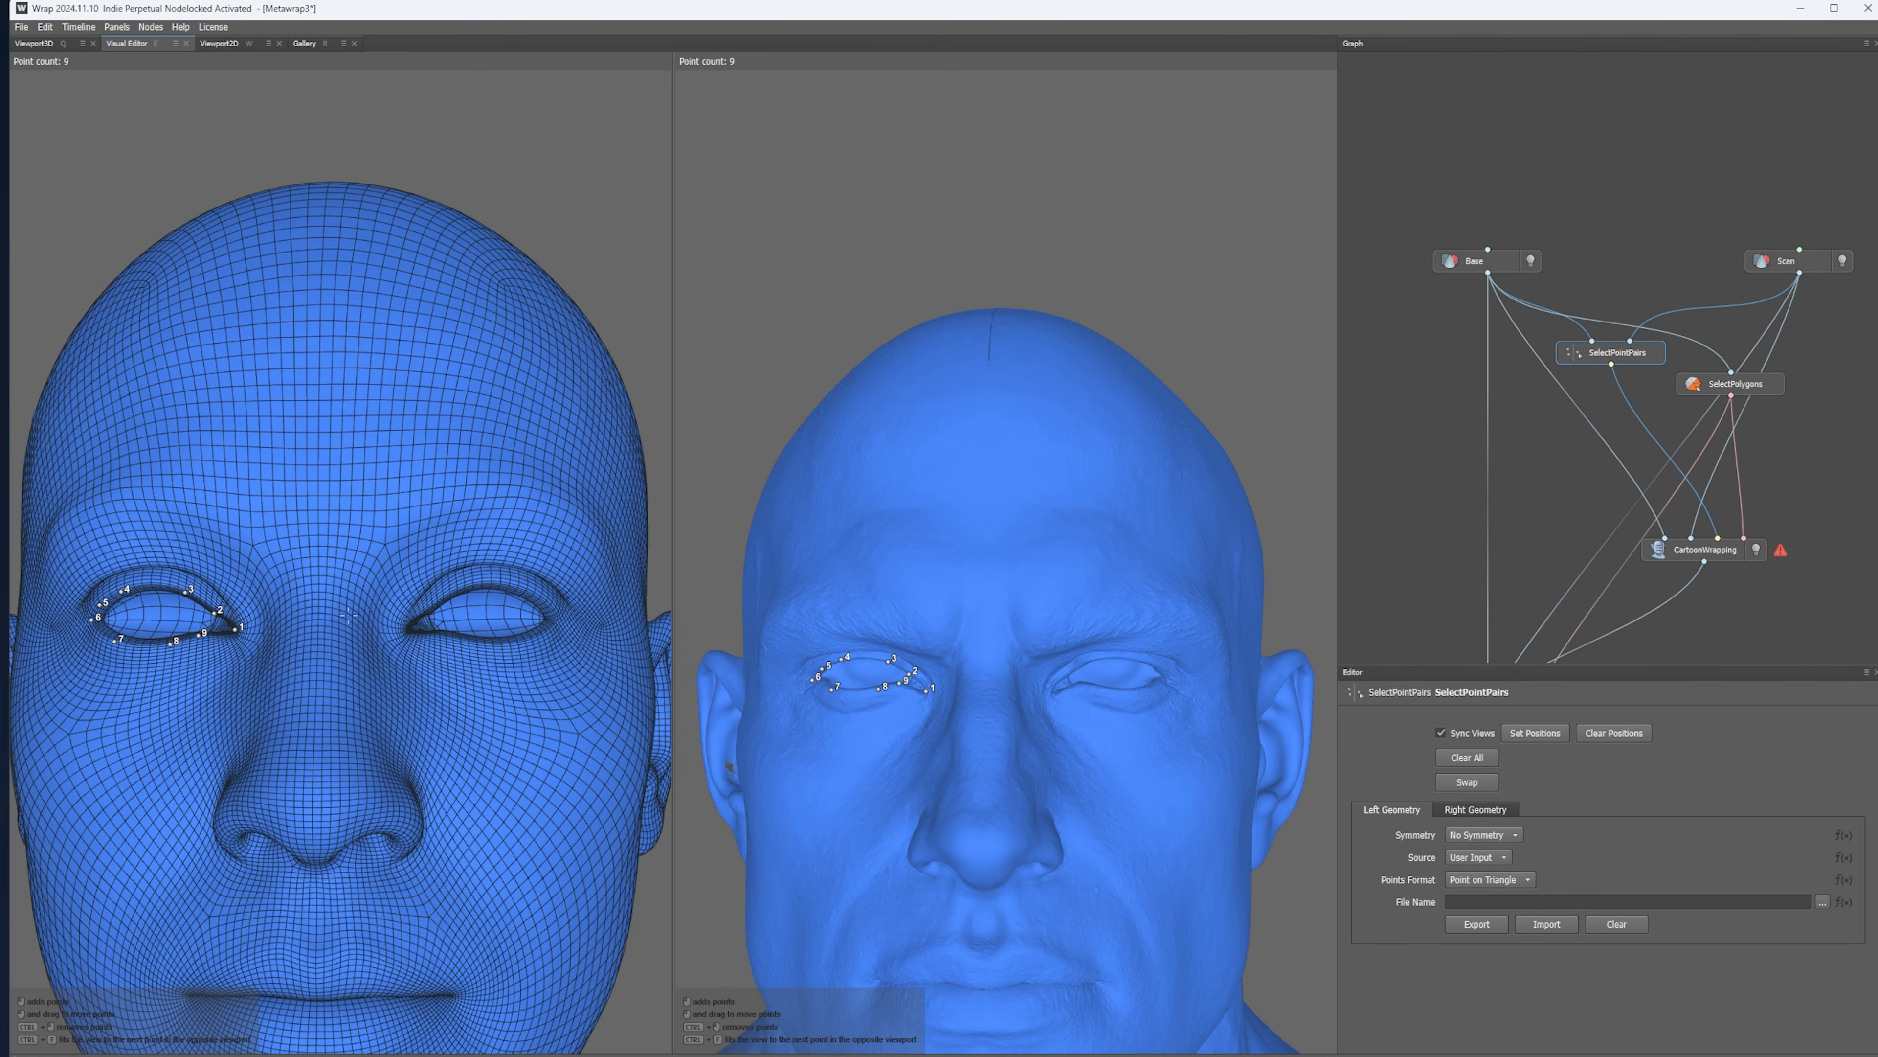
scroll(974, 695, "up", 3)
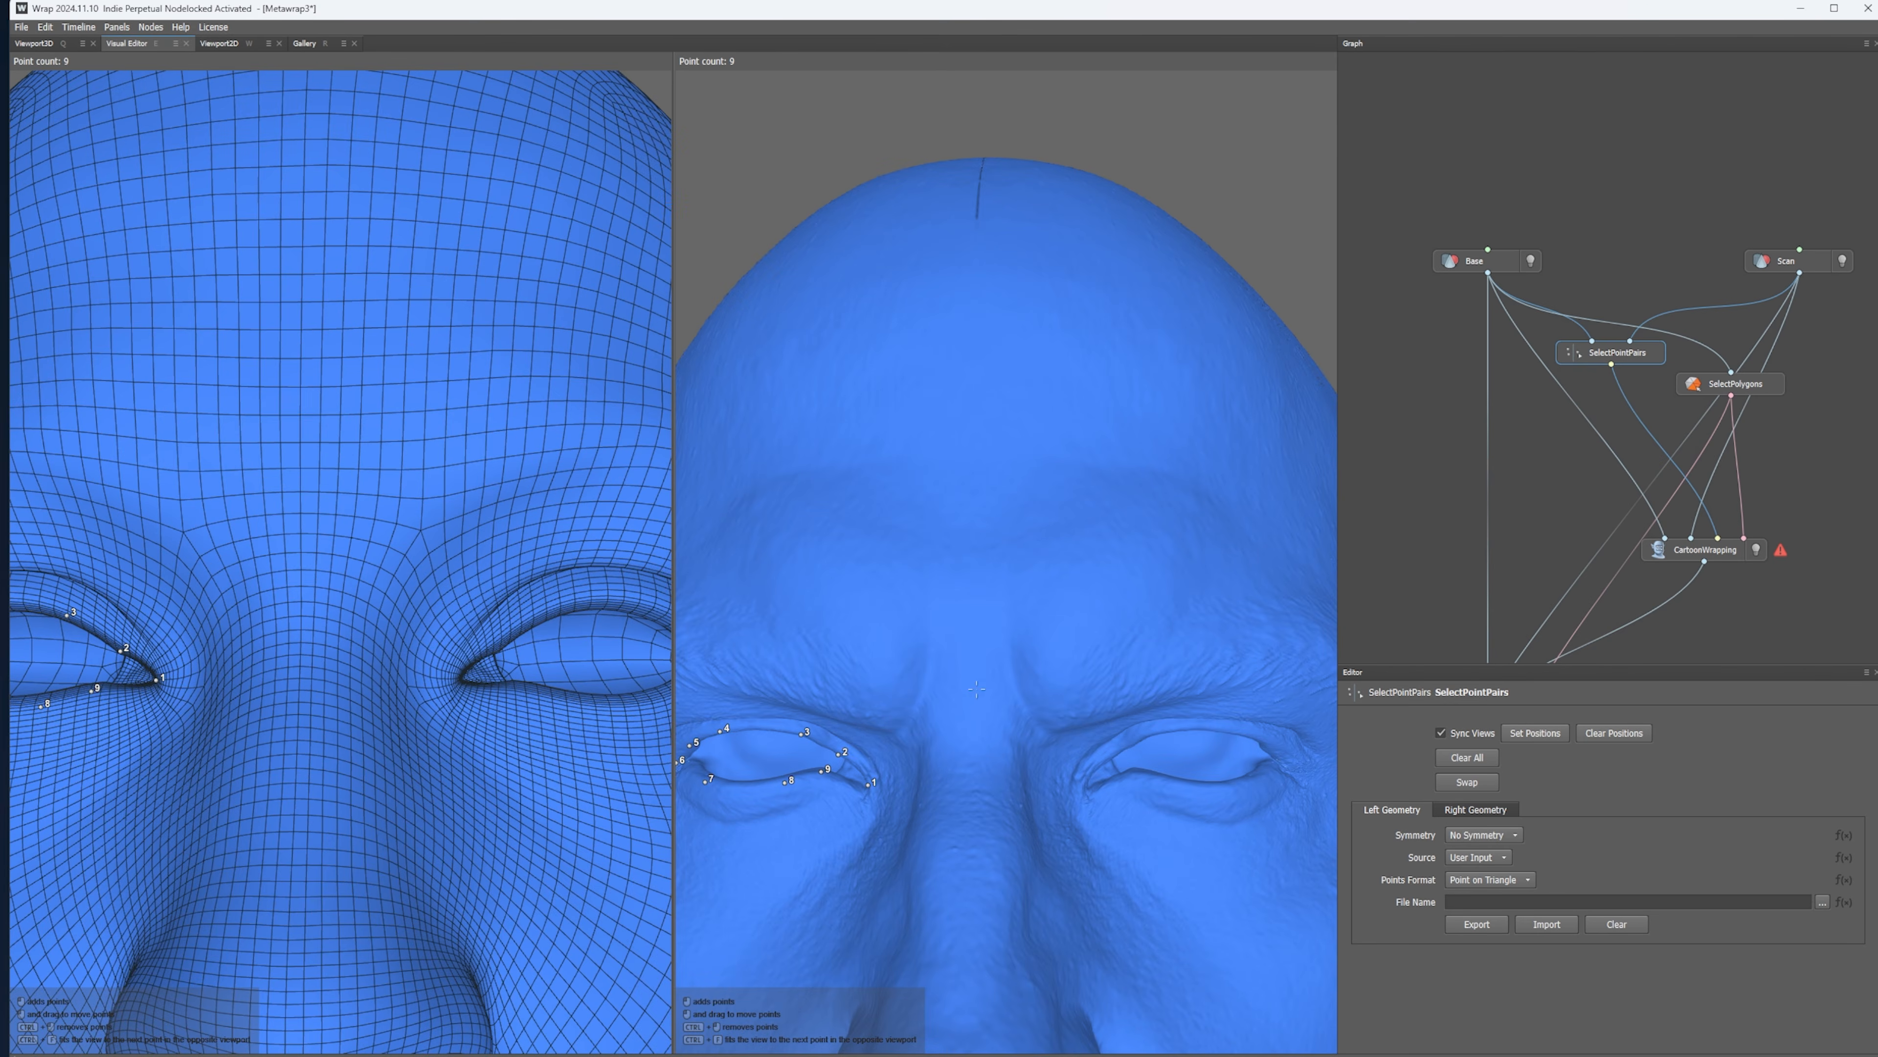
left_click_drag(977, 689, 1180, 621, "alt")
scroll(1140, 612, "up", 2)
middle_click_drag(1181, 621, 1004, 560, "alt")
scroll(1004, 560, "up", 3)
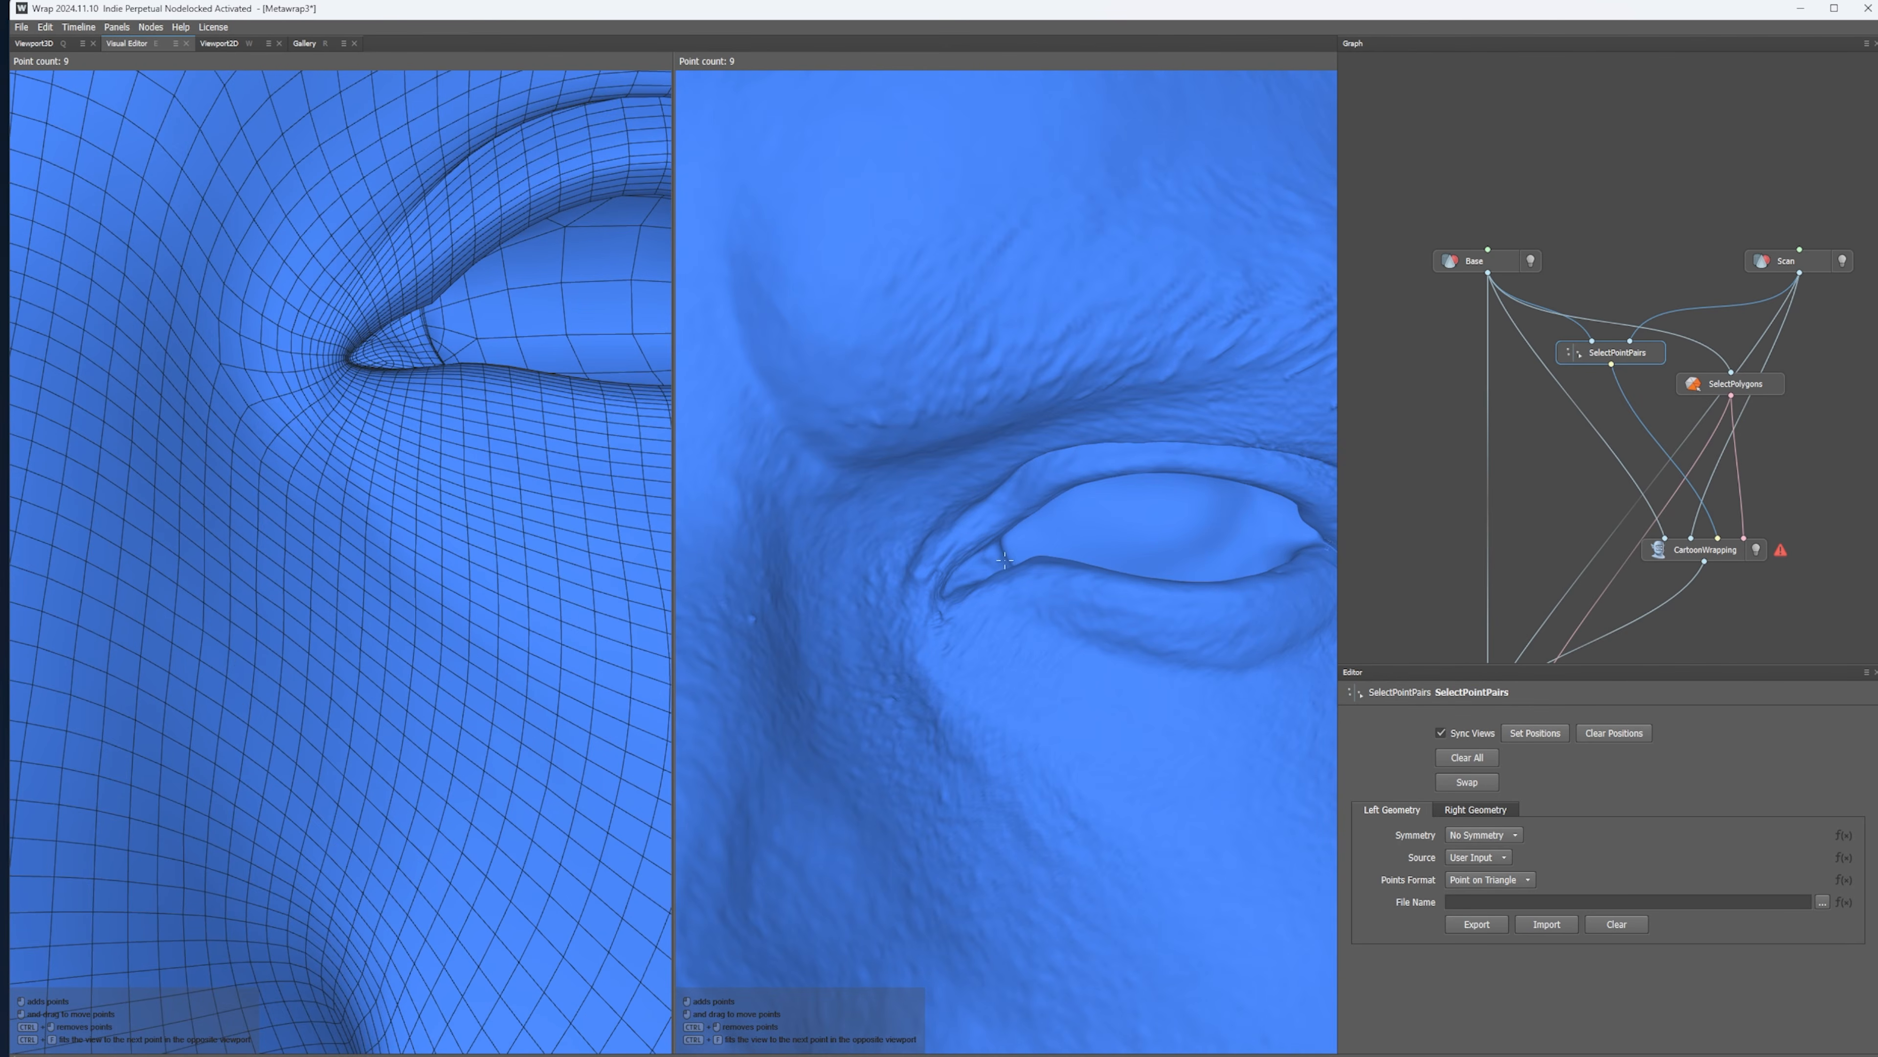
left_click(939, 594)
left_click(1057, 479)
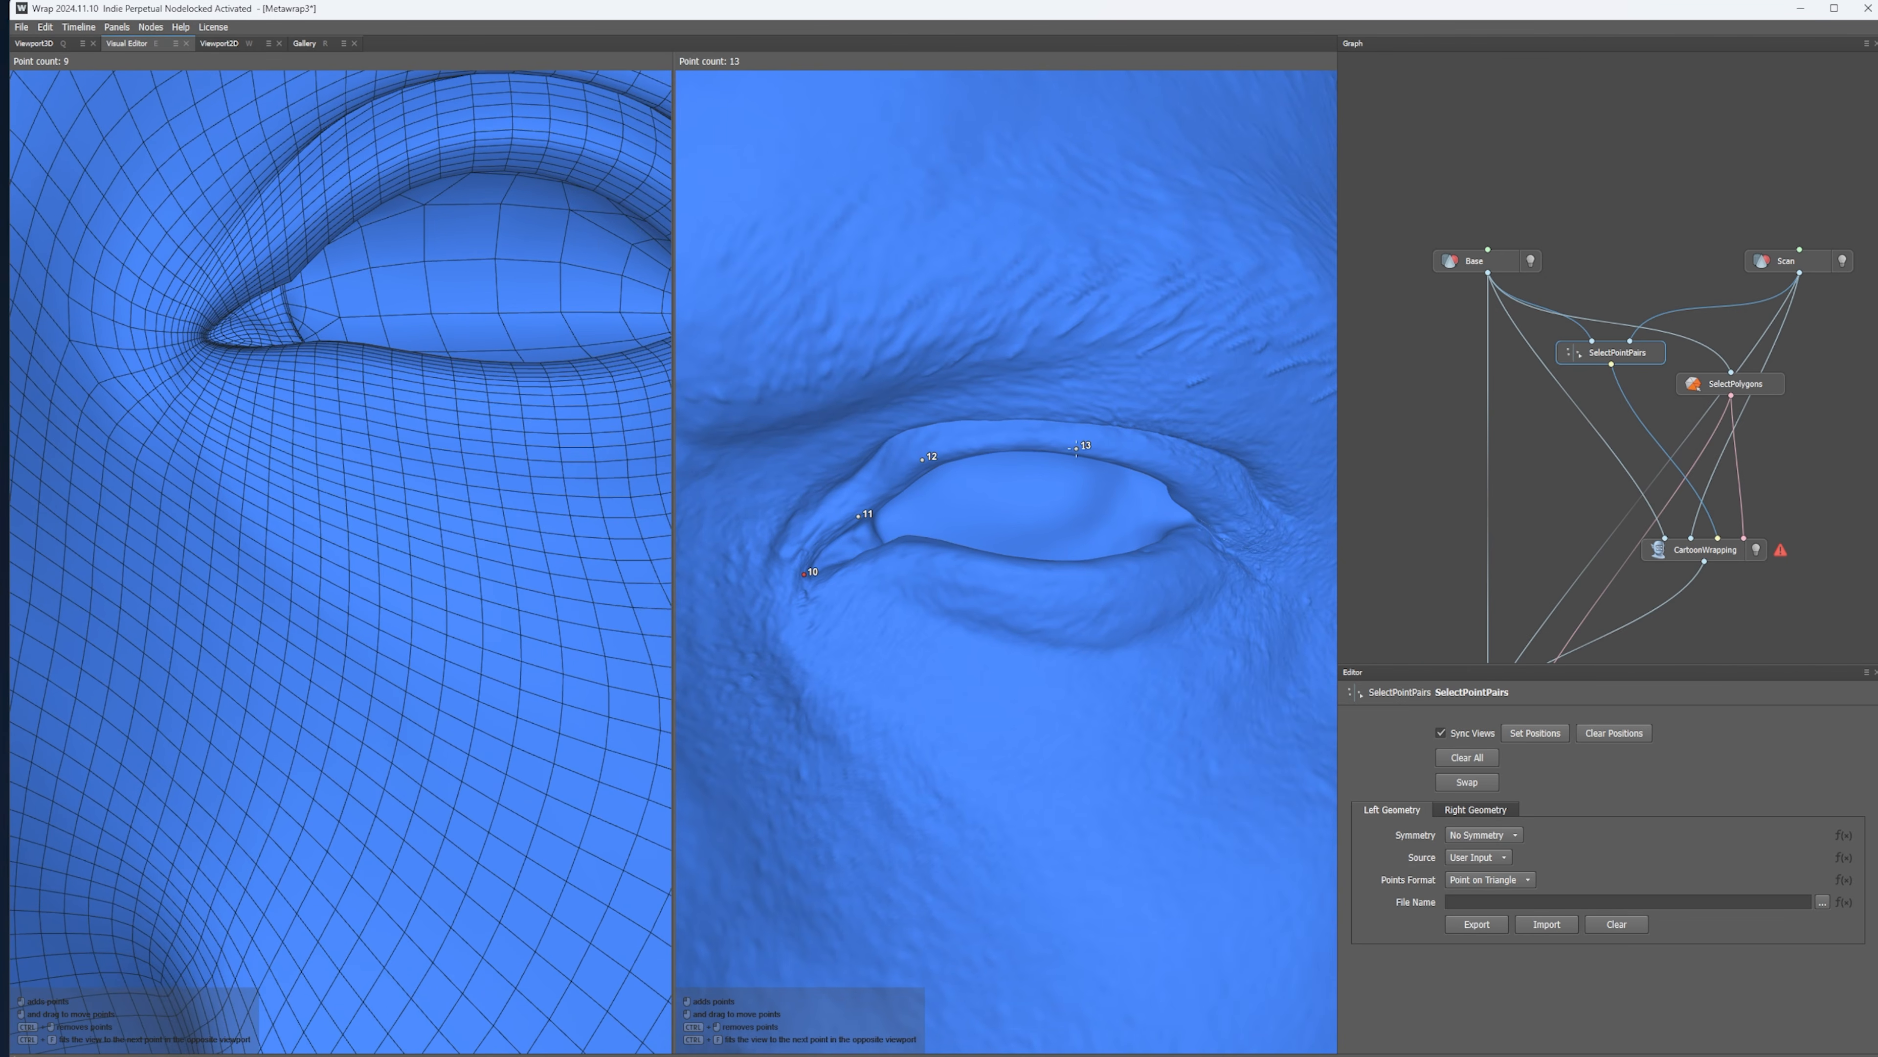
left_click_drag(1077, 449, 1076, 448)
left_click(1147, 560)
left_click(1017, 567)
- Place the eight matching points around the left eye of the base mesh, in the same order as on the scan
left_click(277, 274)
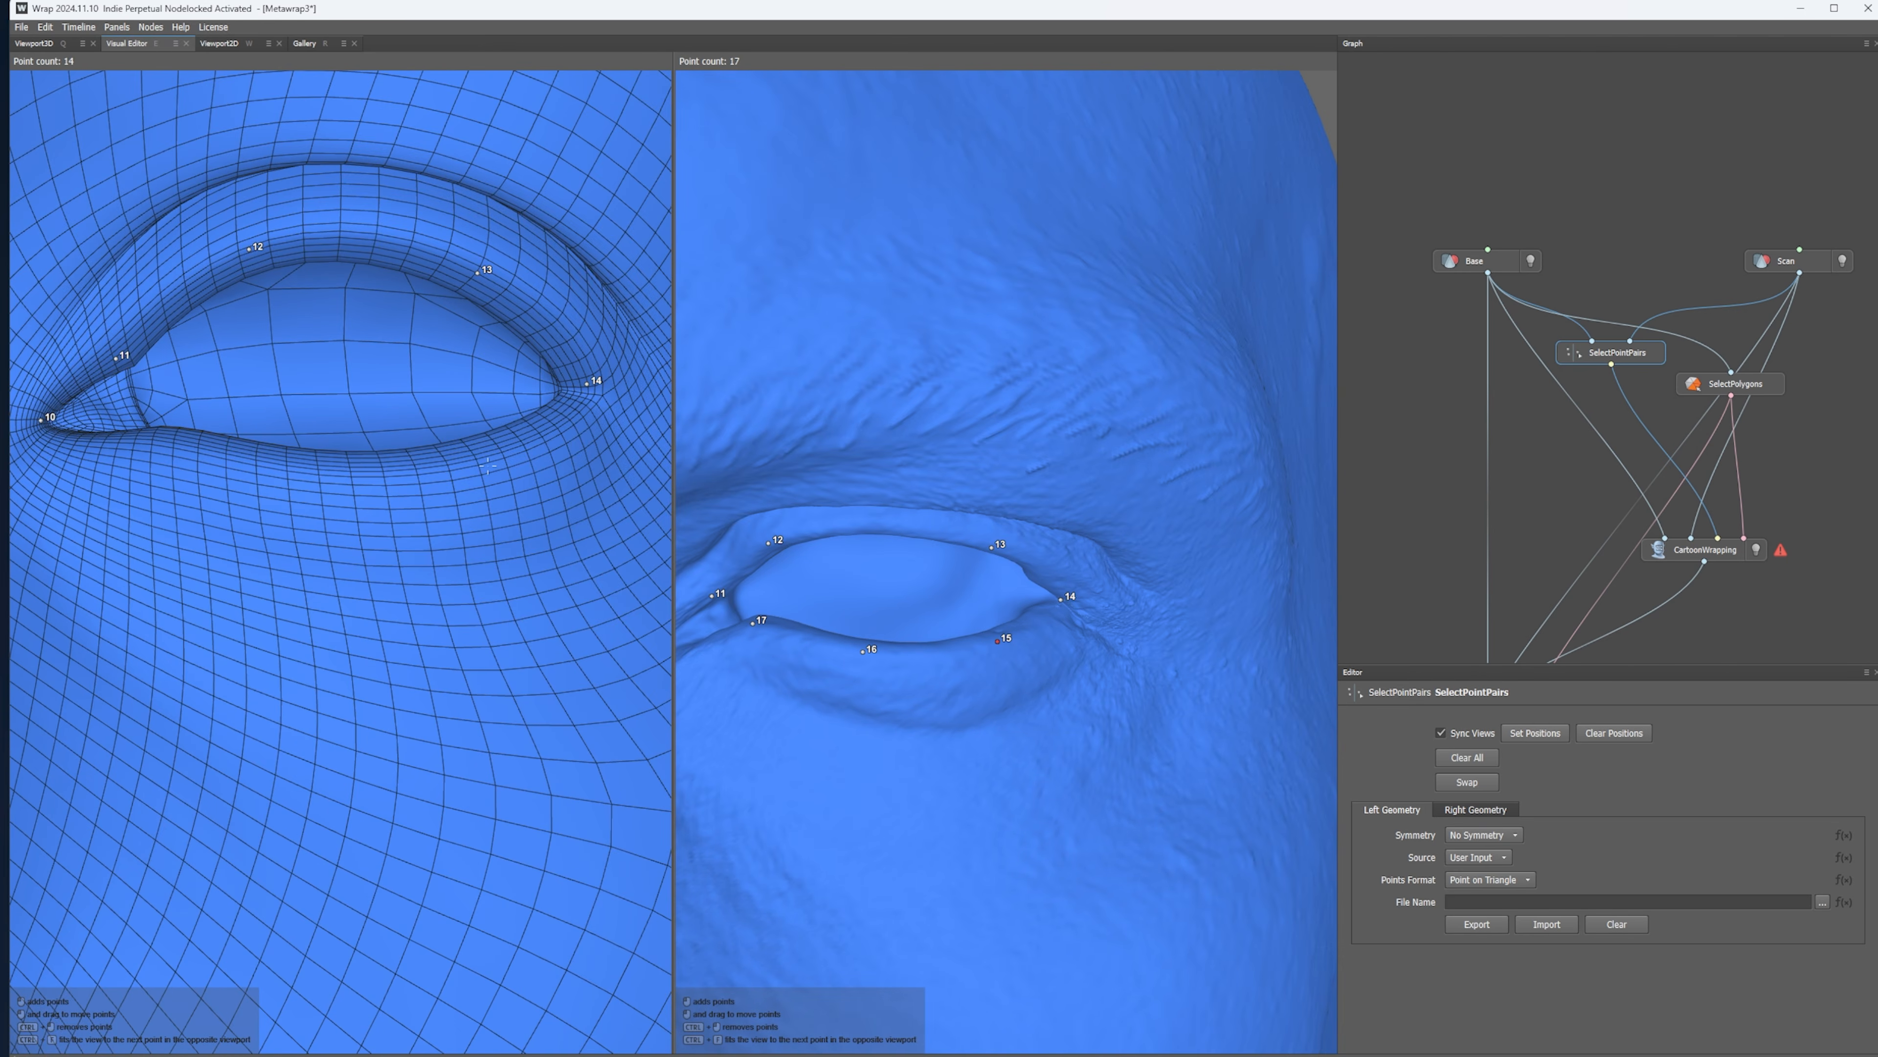
left_click(485, 454)
left_click(150, 441)
scroll(284, 557, "down", 10)
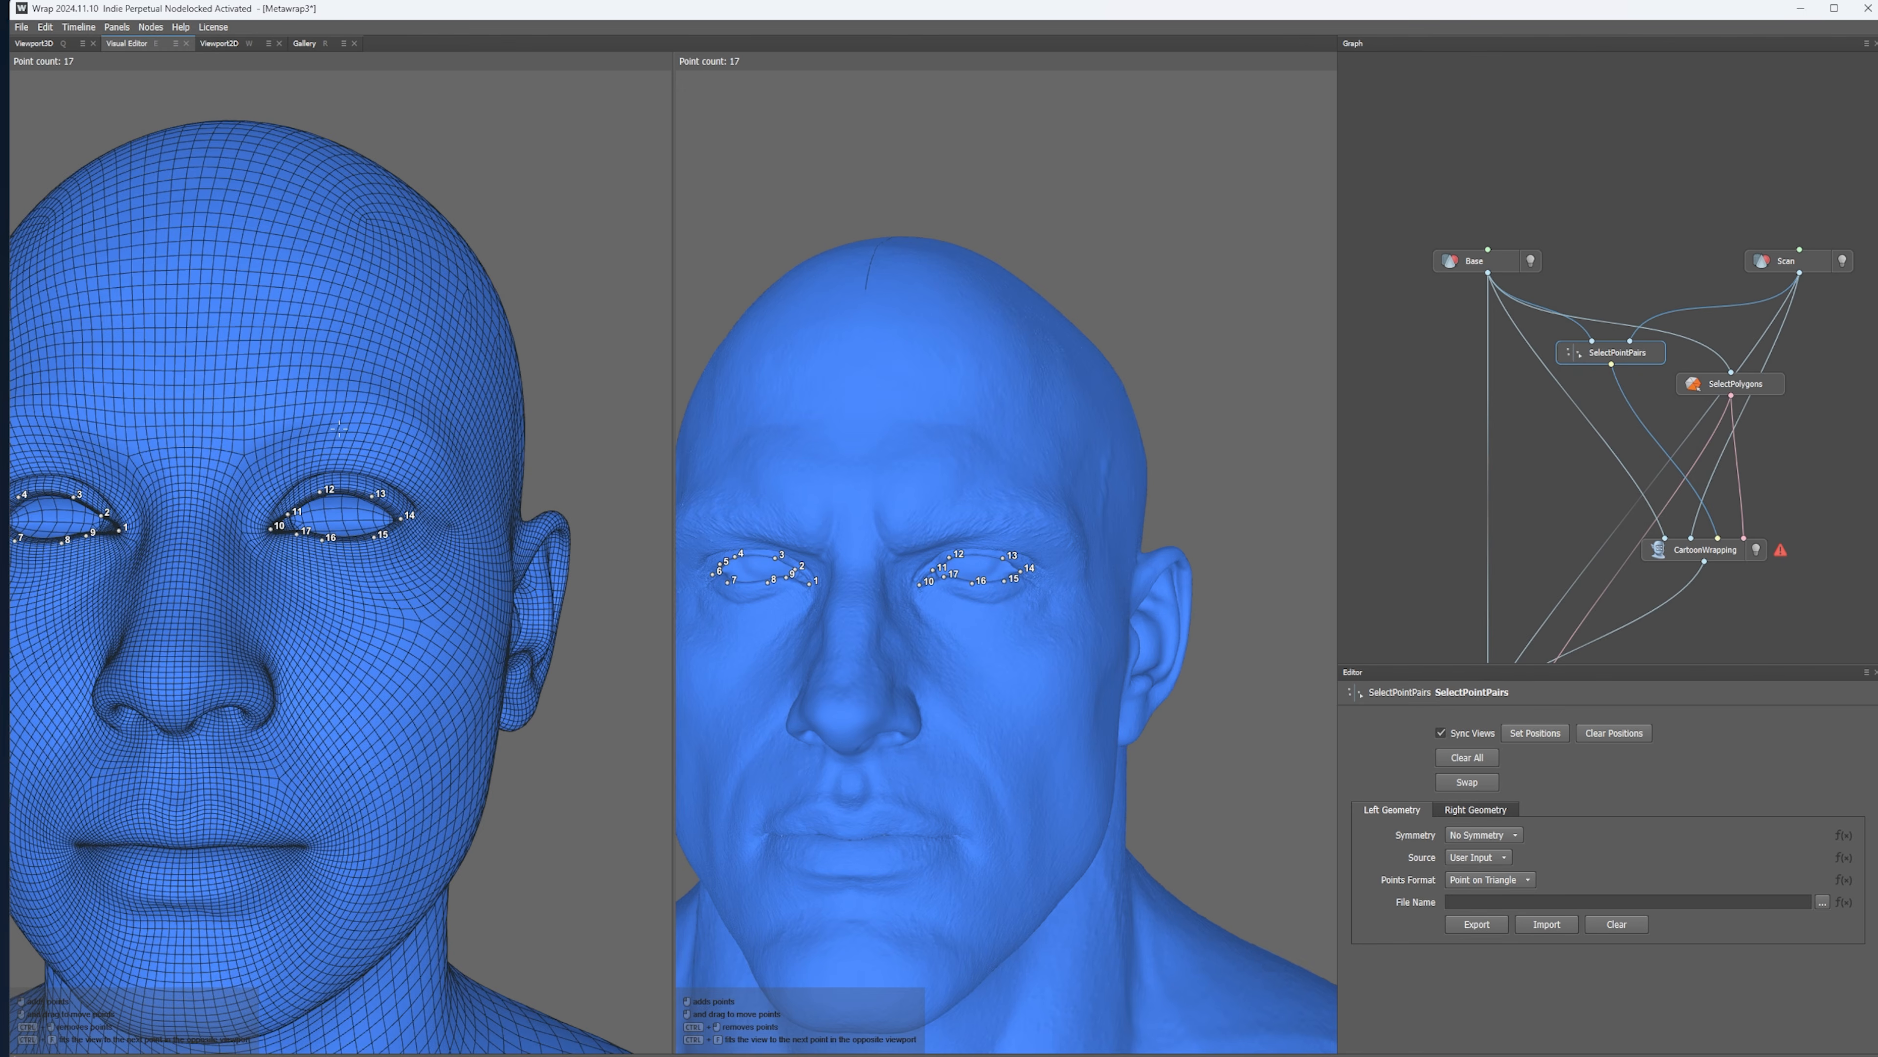
- Place four matching point pairs along the rim and lobe of the character's right ear on the scan and base mesh
scroll(341, 427, "up", 10)
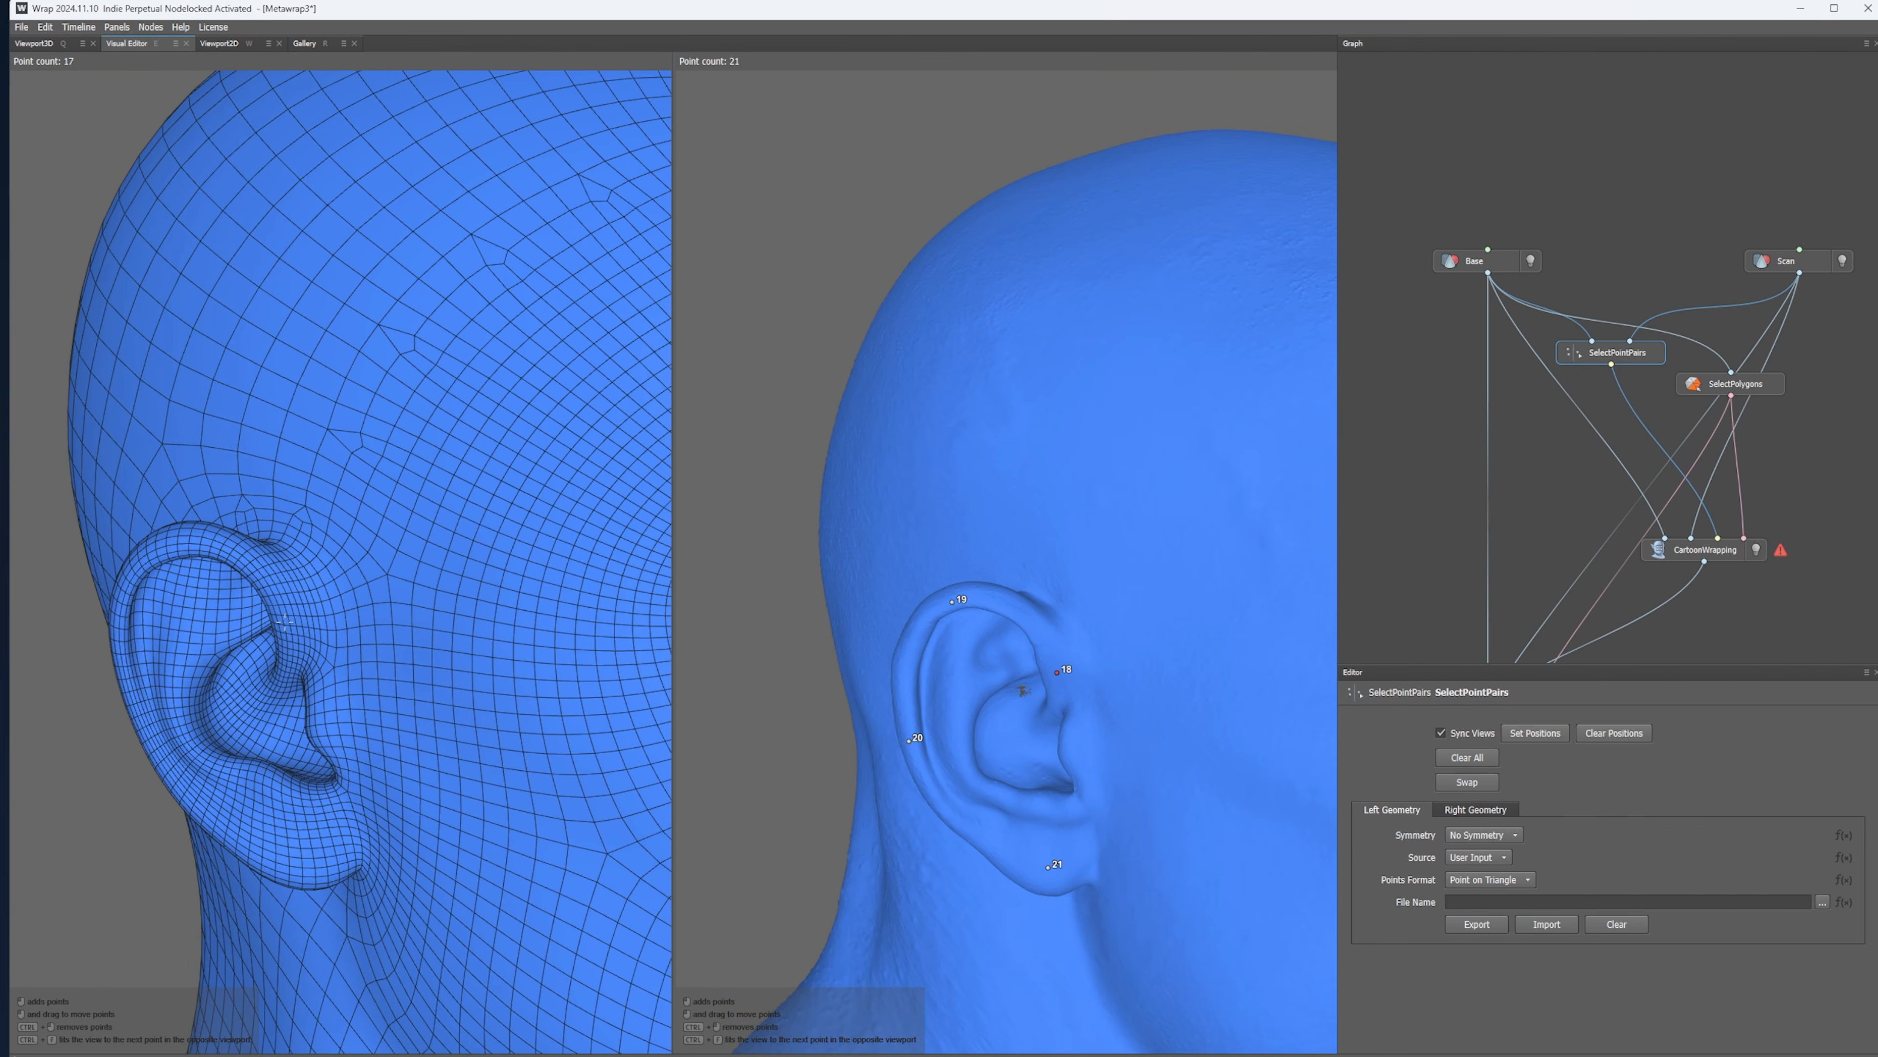
left_click(290, 619)
left_click(179, 540)
left_click(133, 712)
left_click(289, 855)
key("f")
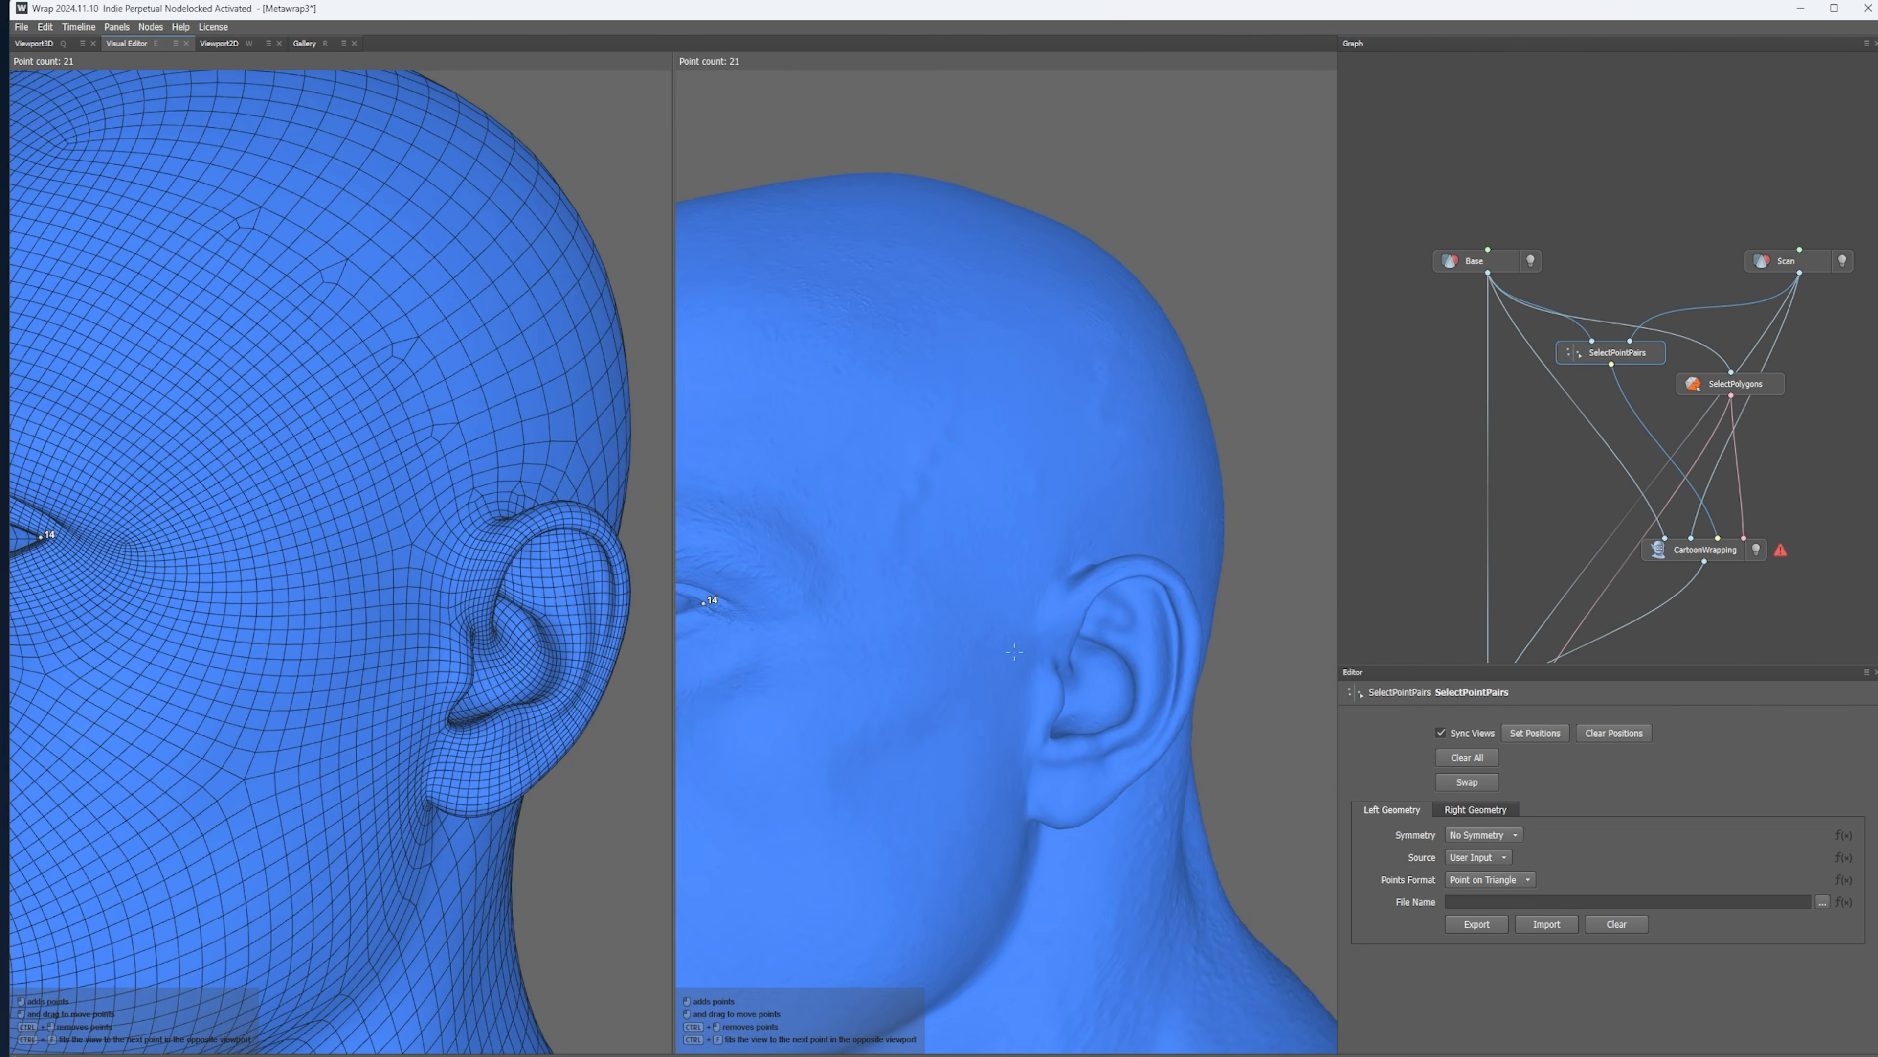
- Place four matching point pairs along the rim and lobe of the character's left ear on both heads
left_click(1076, 634)
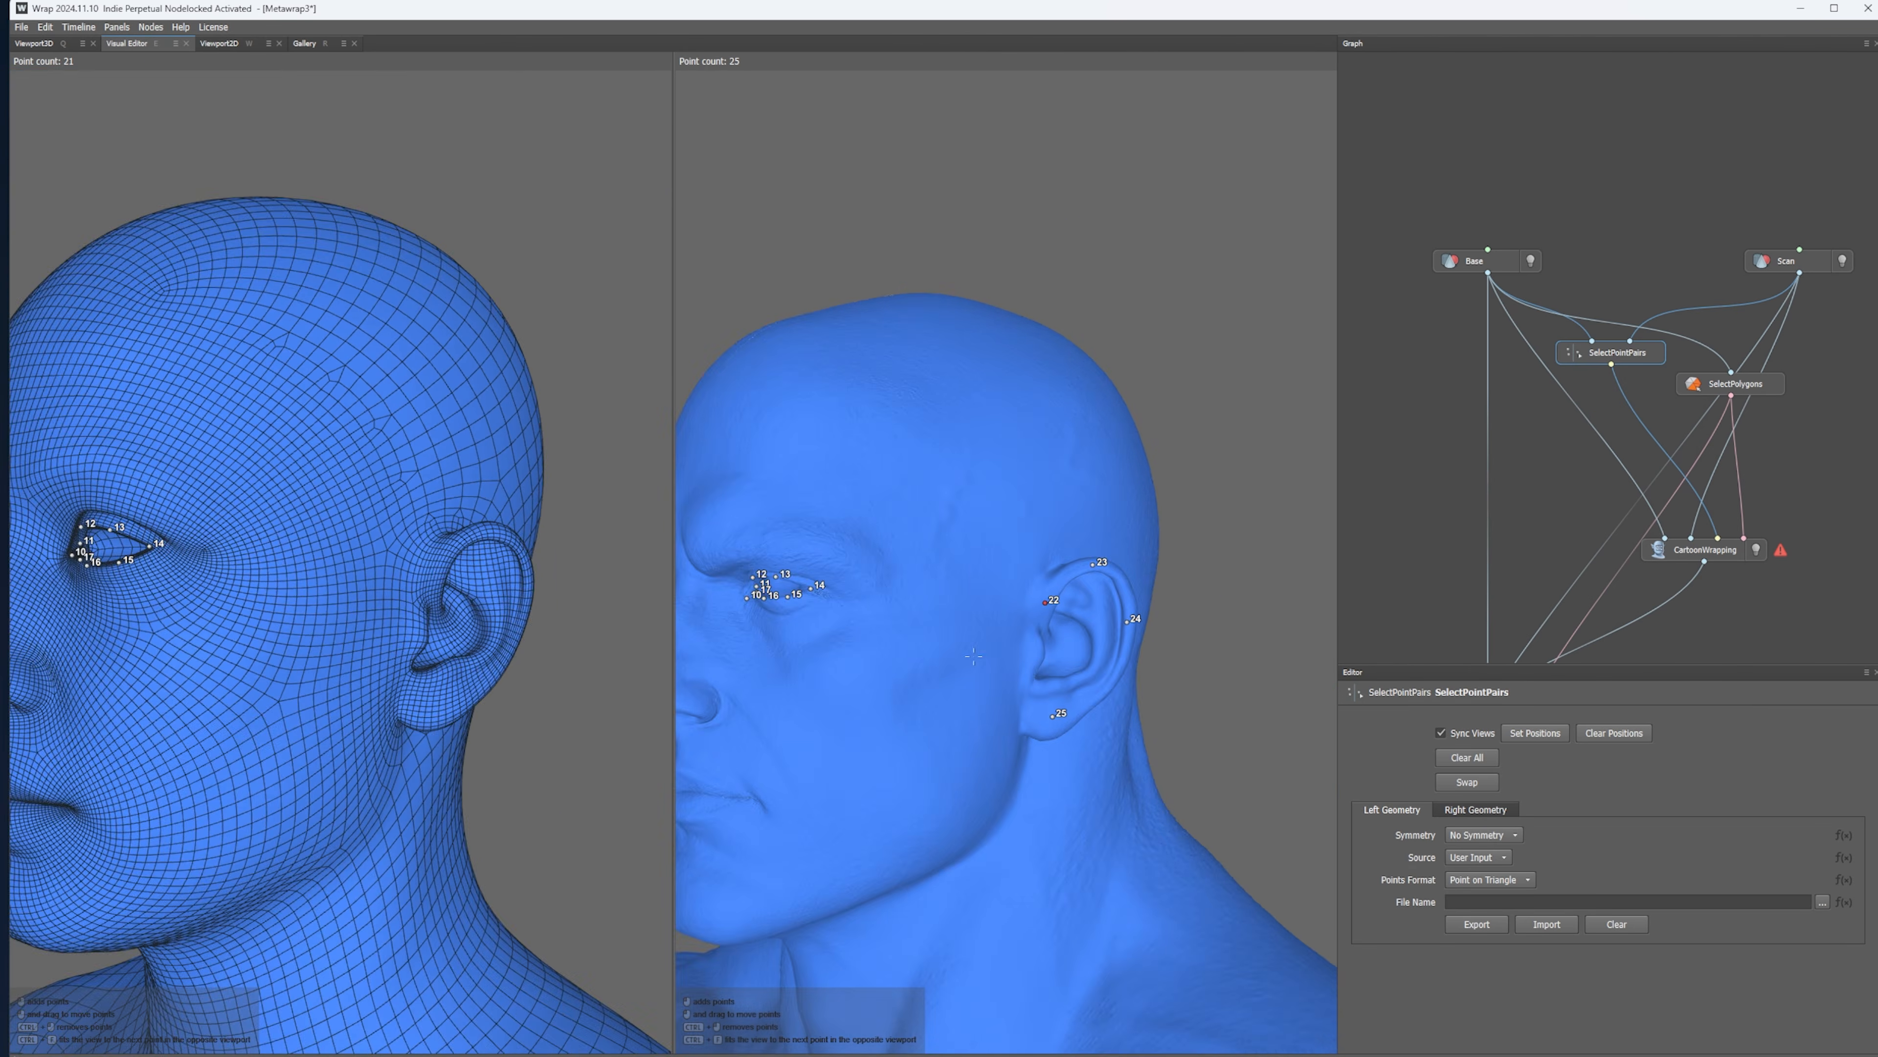
left_click(481, 598)
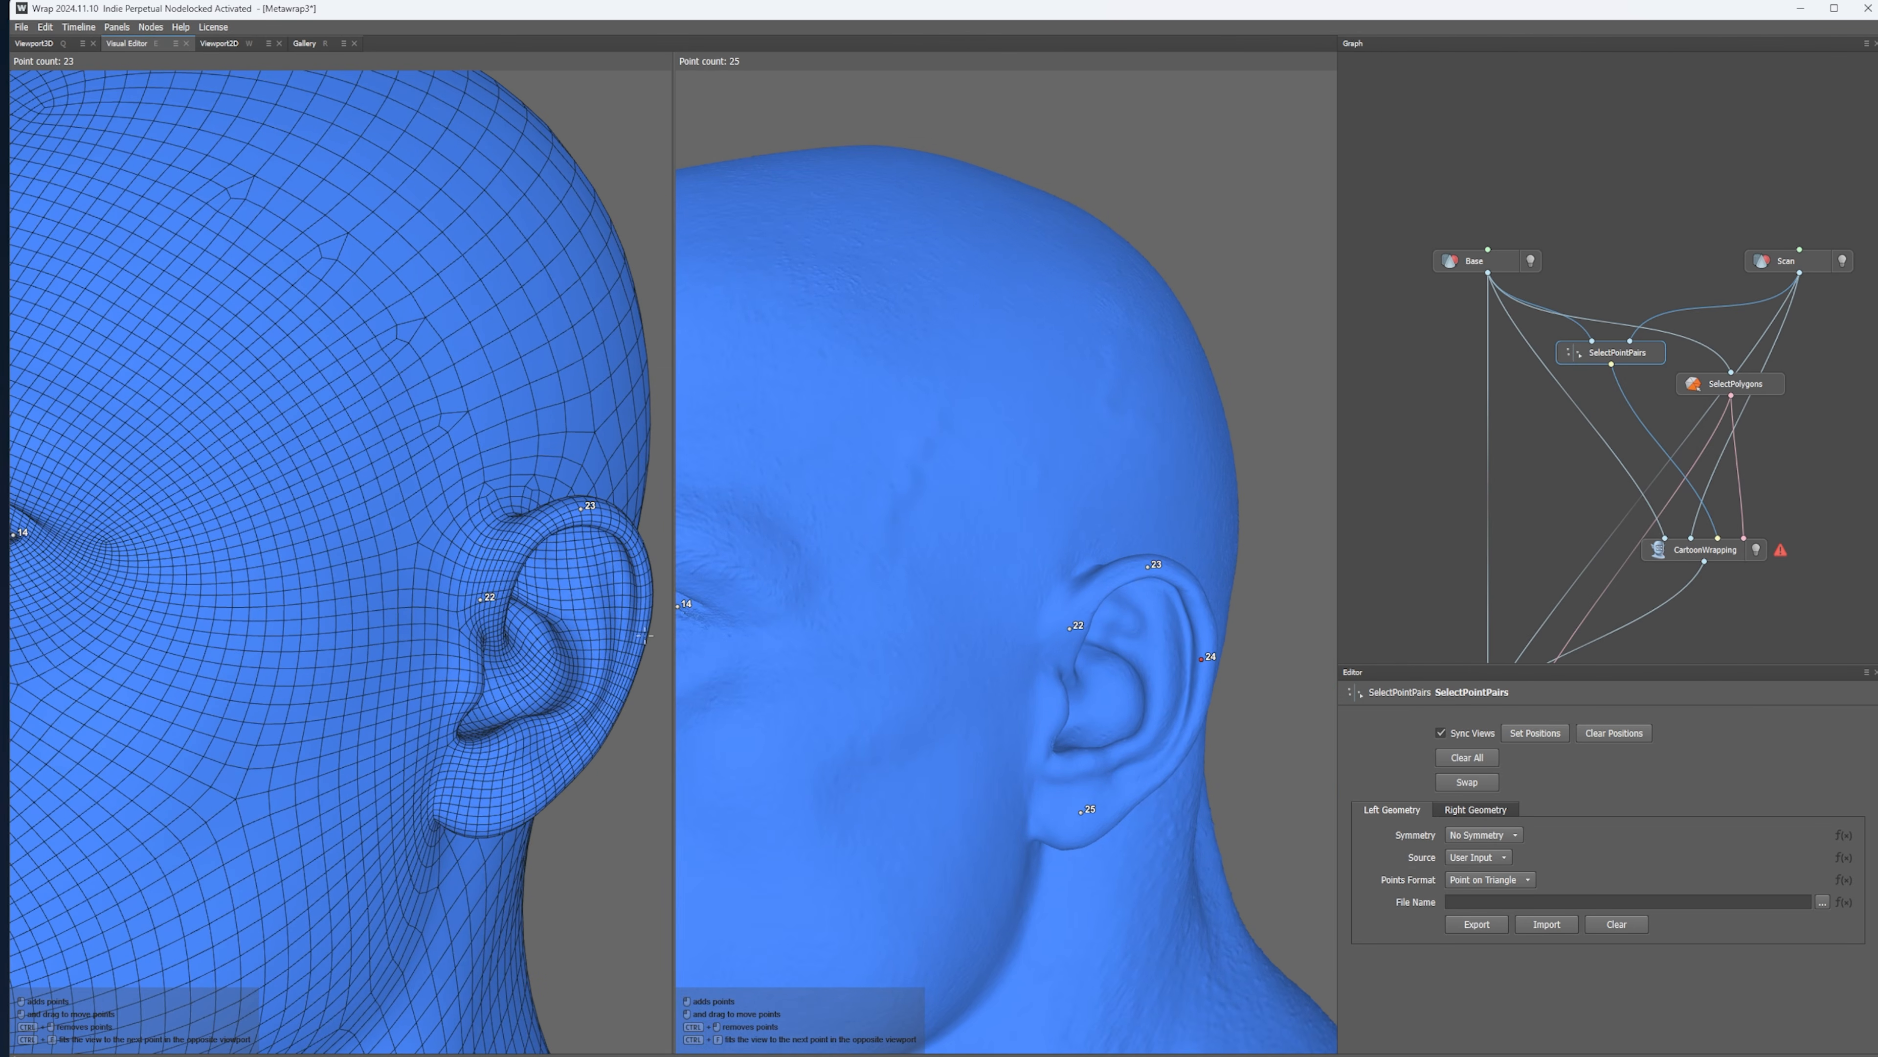
left_click(643, 635)
left_click(497, 793)
key("f")
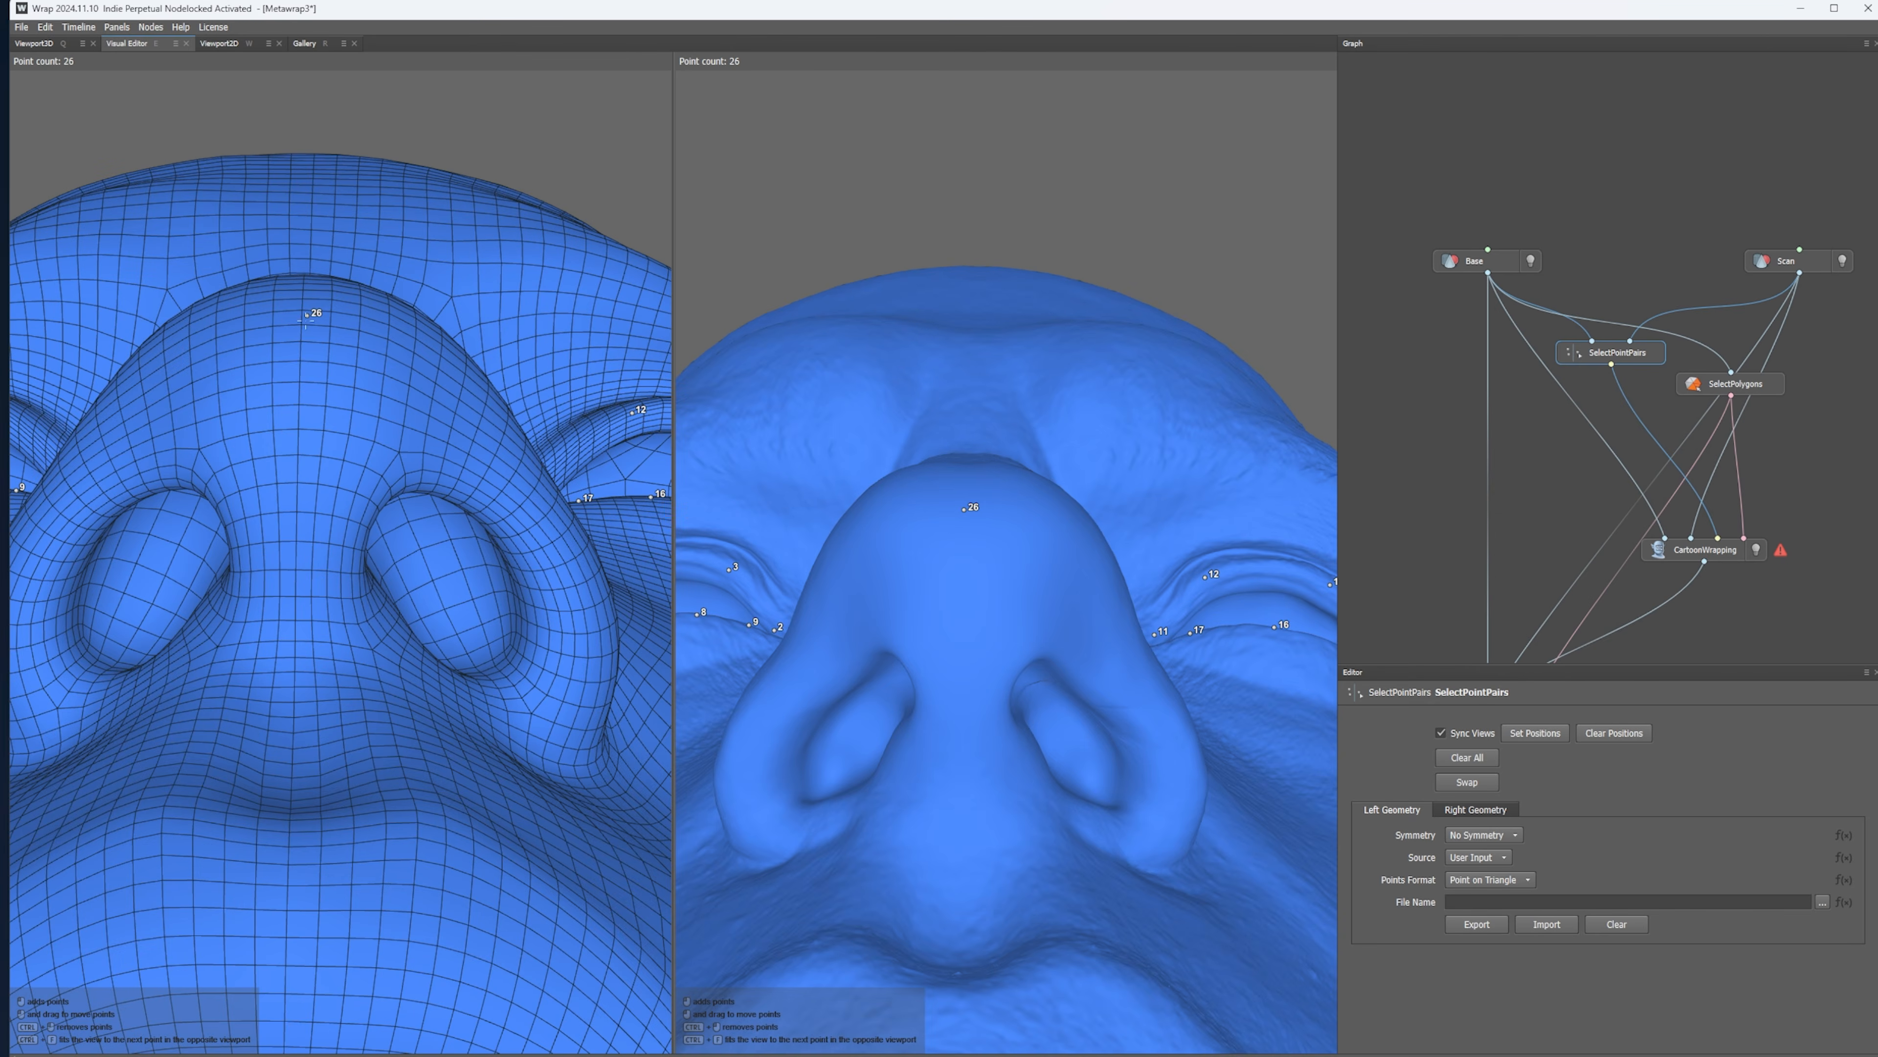
- Place matching point pairs on the nose tip and around the edges of both nostrils on the base and scan
left_click(182, 477)
left_click(63, 574)
left_click(189, 651)
left_click(892, 646)
left_click(803, 725)
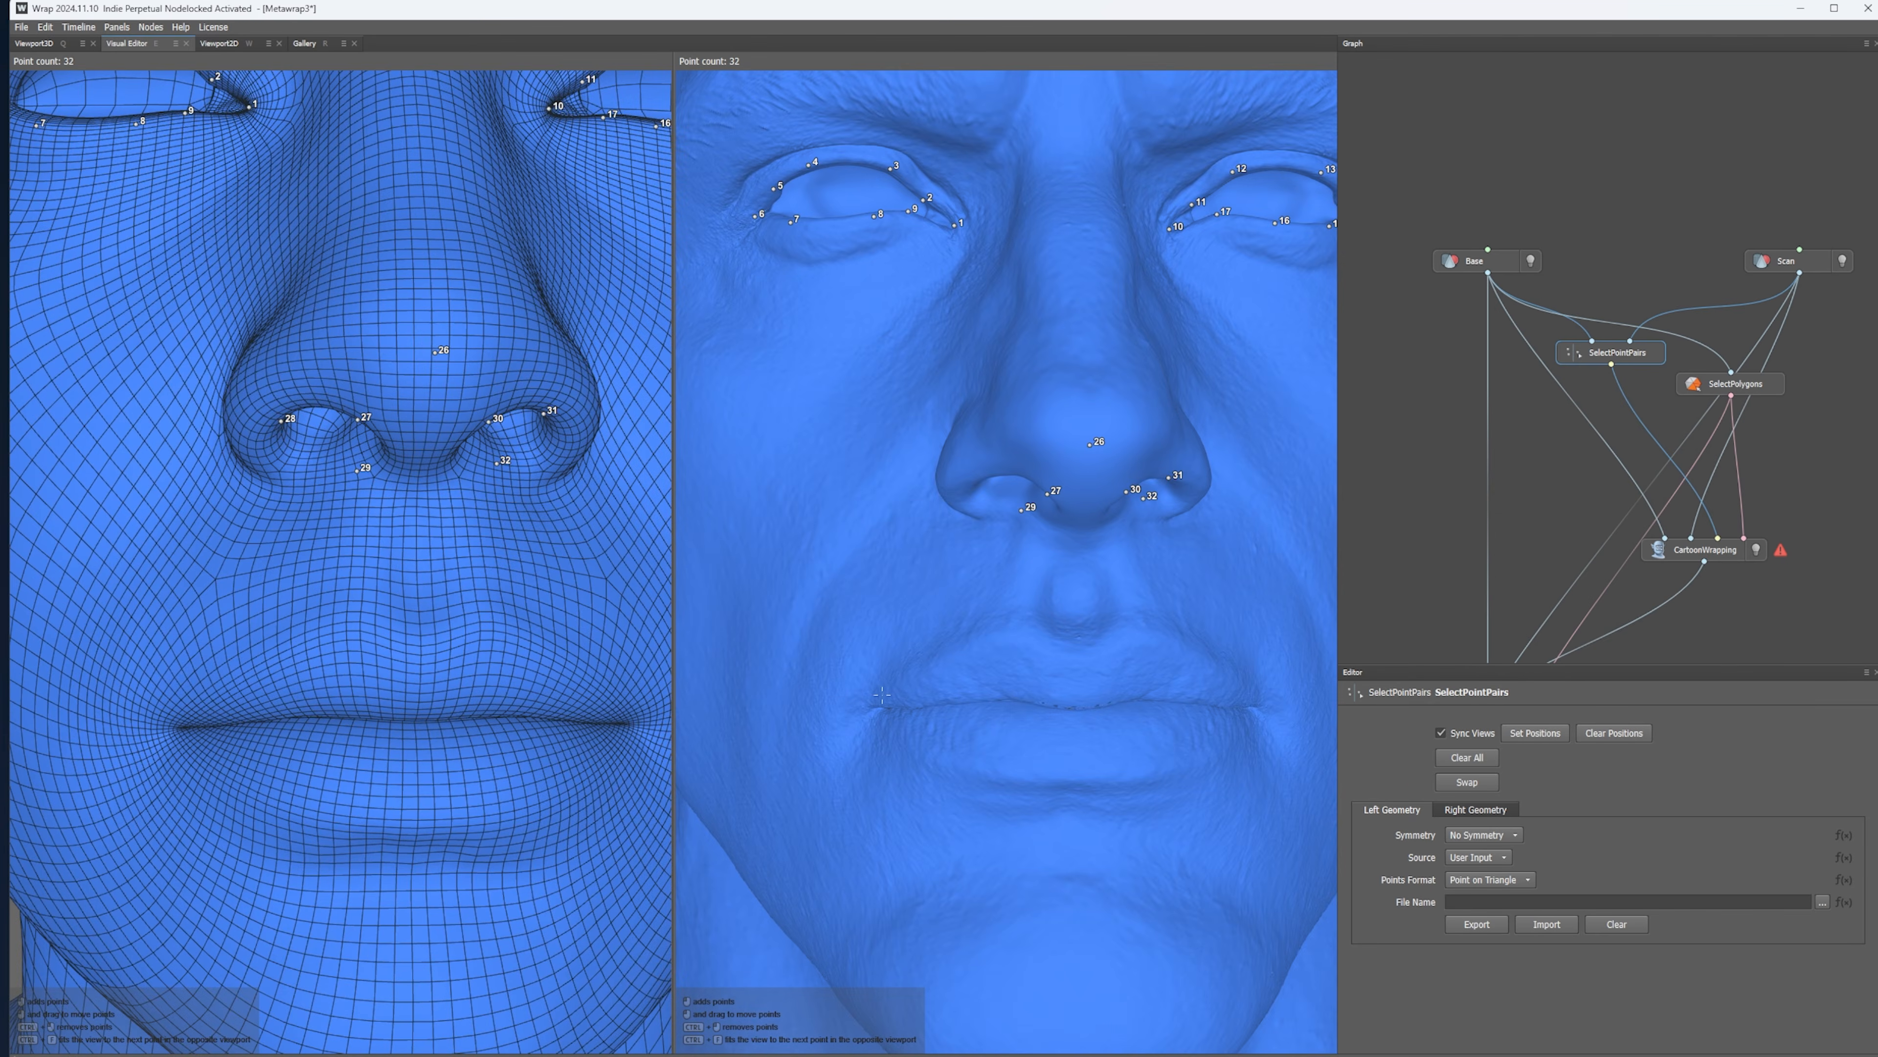
- Place matching point pairs at the mouth corners and along the upper and lower lips on both heads
left_click(883, 688)
left_click(1013, 632)
left_click(1075, 658)
left_click(1133, 632)
left_click(346, 644)
left_click(417, 669)
left_click(488, 645)
left_click(633, 716)
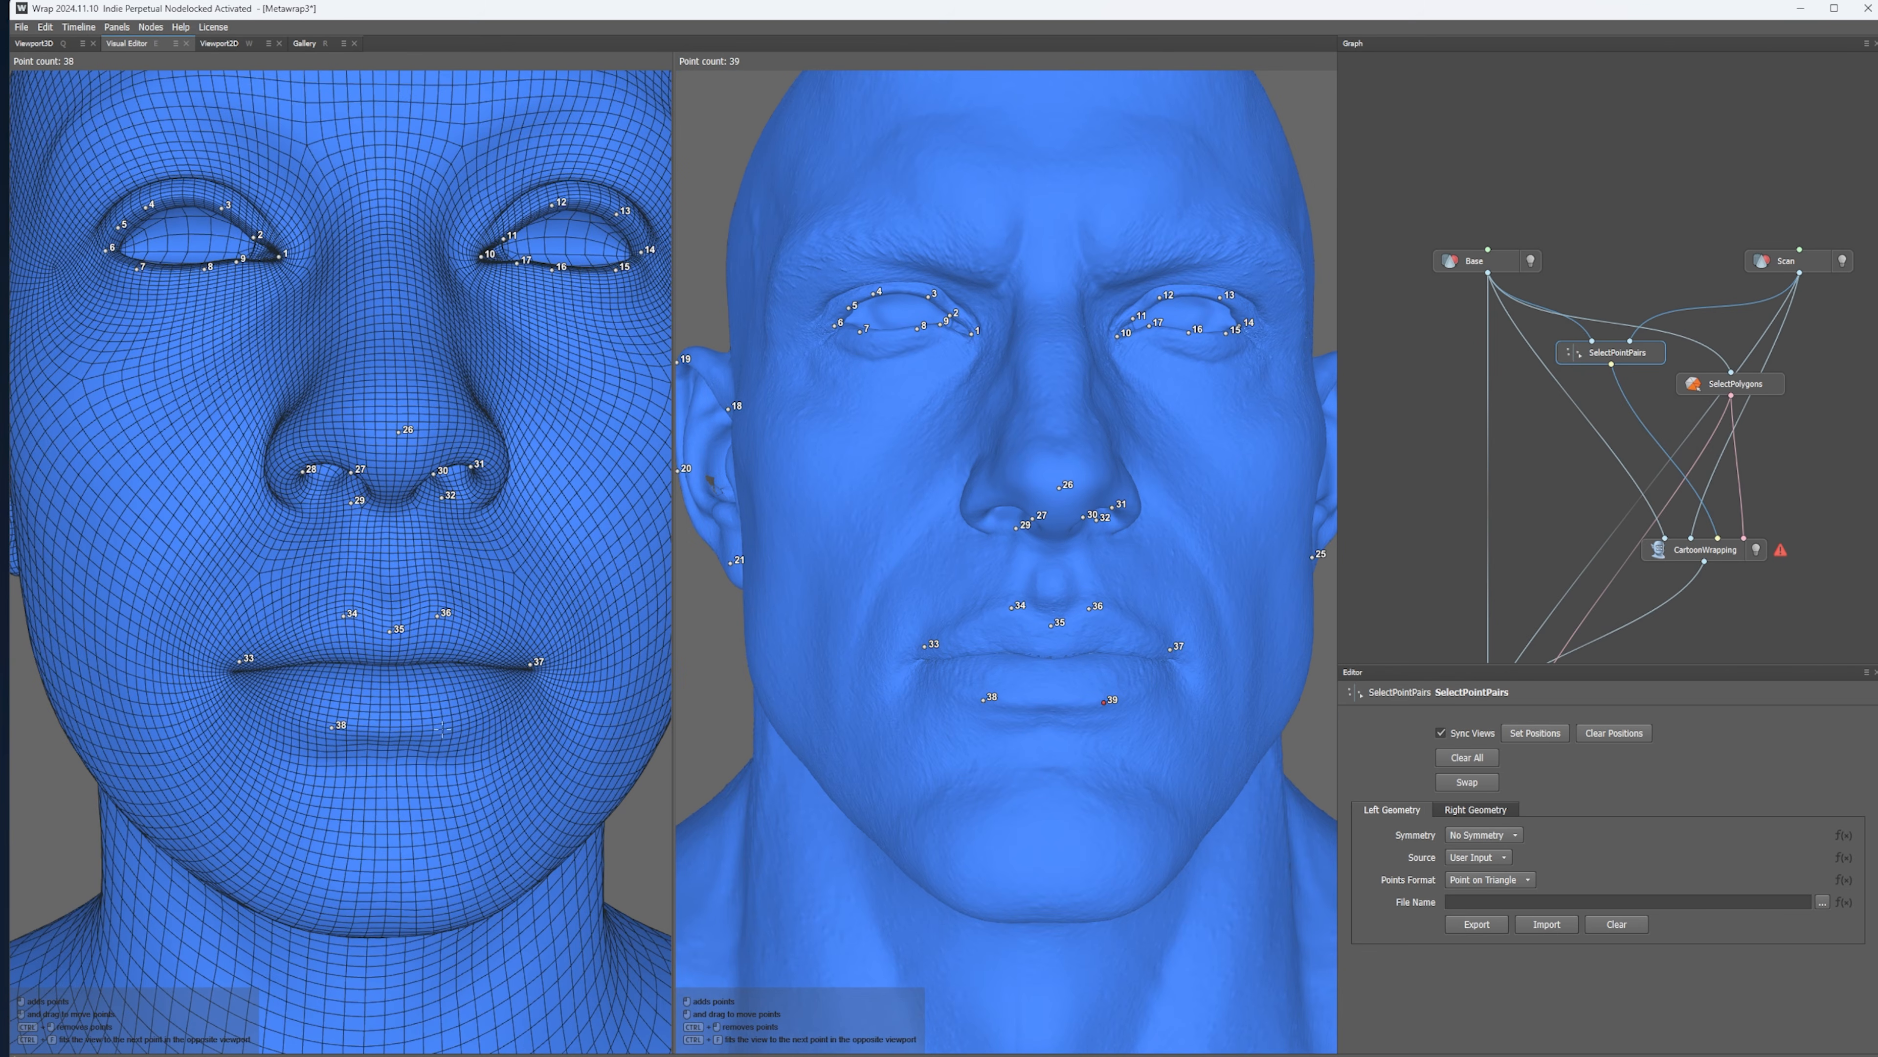
- Place matching point pairs on the chin and on both nipples of the scan and base mesh
left_click(1045, 893)
left_click(384, 857)
scroll(1028, 518, "down", 5)
left_click_drag(924, 563, 954, 518, "alt")
scroll(1027, 727, "up", 2)
left_click(1028, 727)
left_click(391, 797)
left_click(1284, 677)
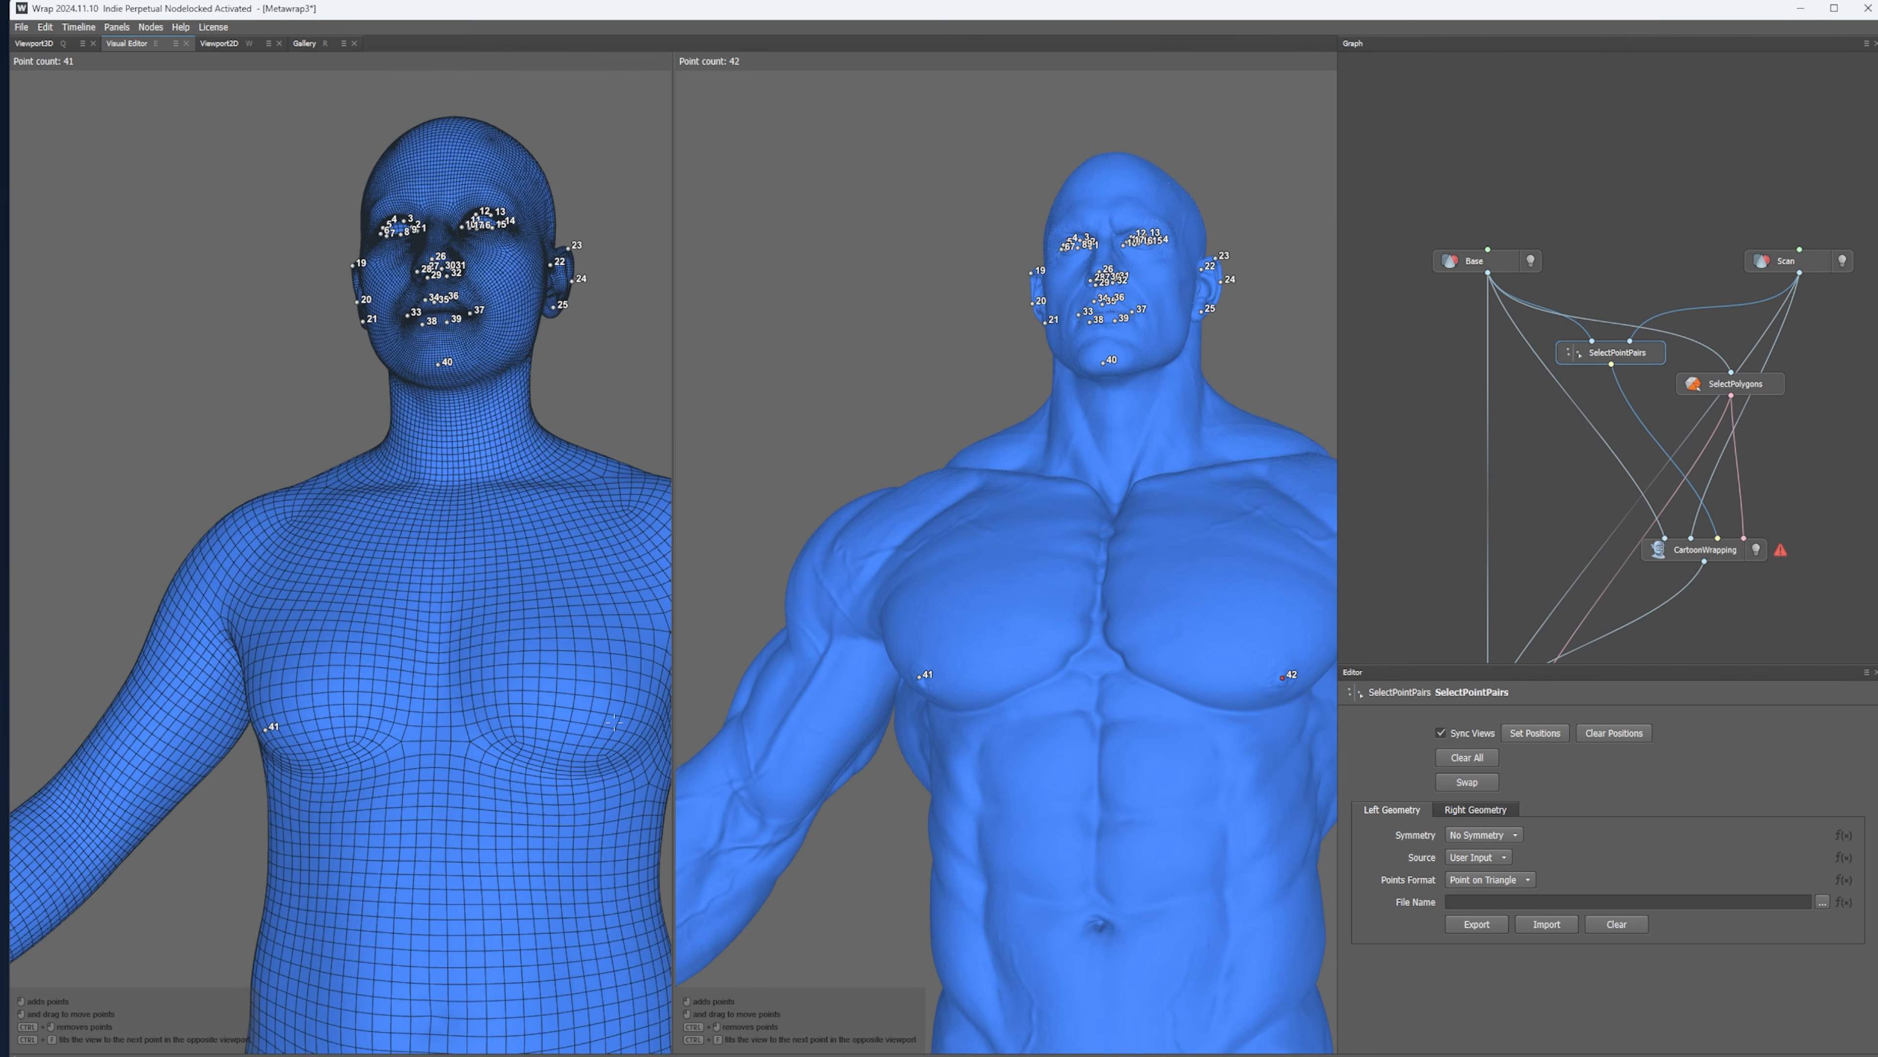
left_click(613, 725)
- Place matching point pairs at the navel and crotch on the scan and base mesh
scroll(1134, 605, "down", 3)
middle_click_drag(1134, 605, 1050, 488, "alt")
mouse_move(1050, 488)
left_mouse_down("alt")
mouse_move(1132, 496)
mouse_move(1051, 504)
left_mouse_up("alt")
scroll(1050, 563, "up", 4)
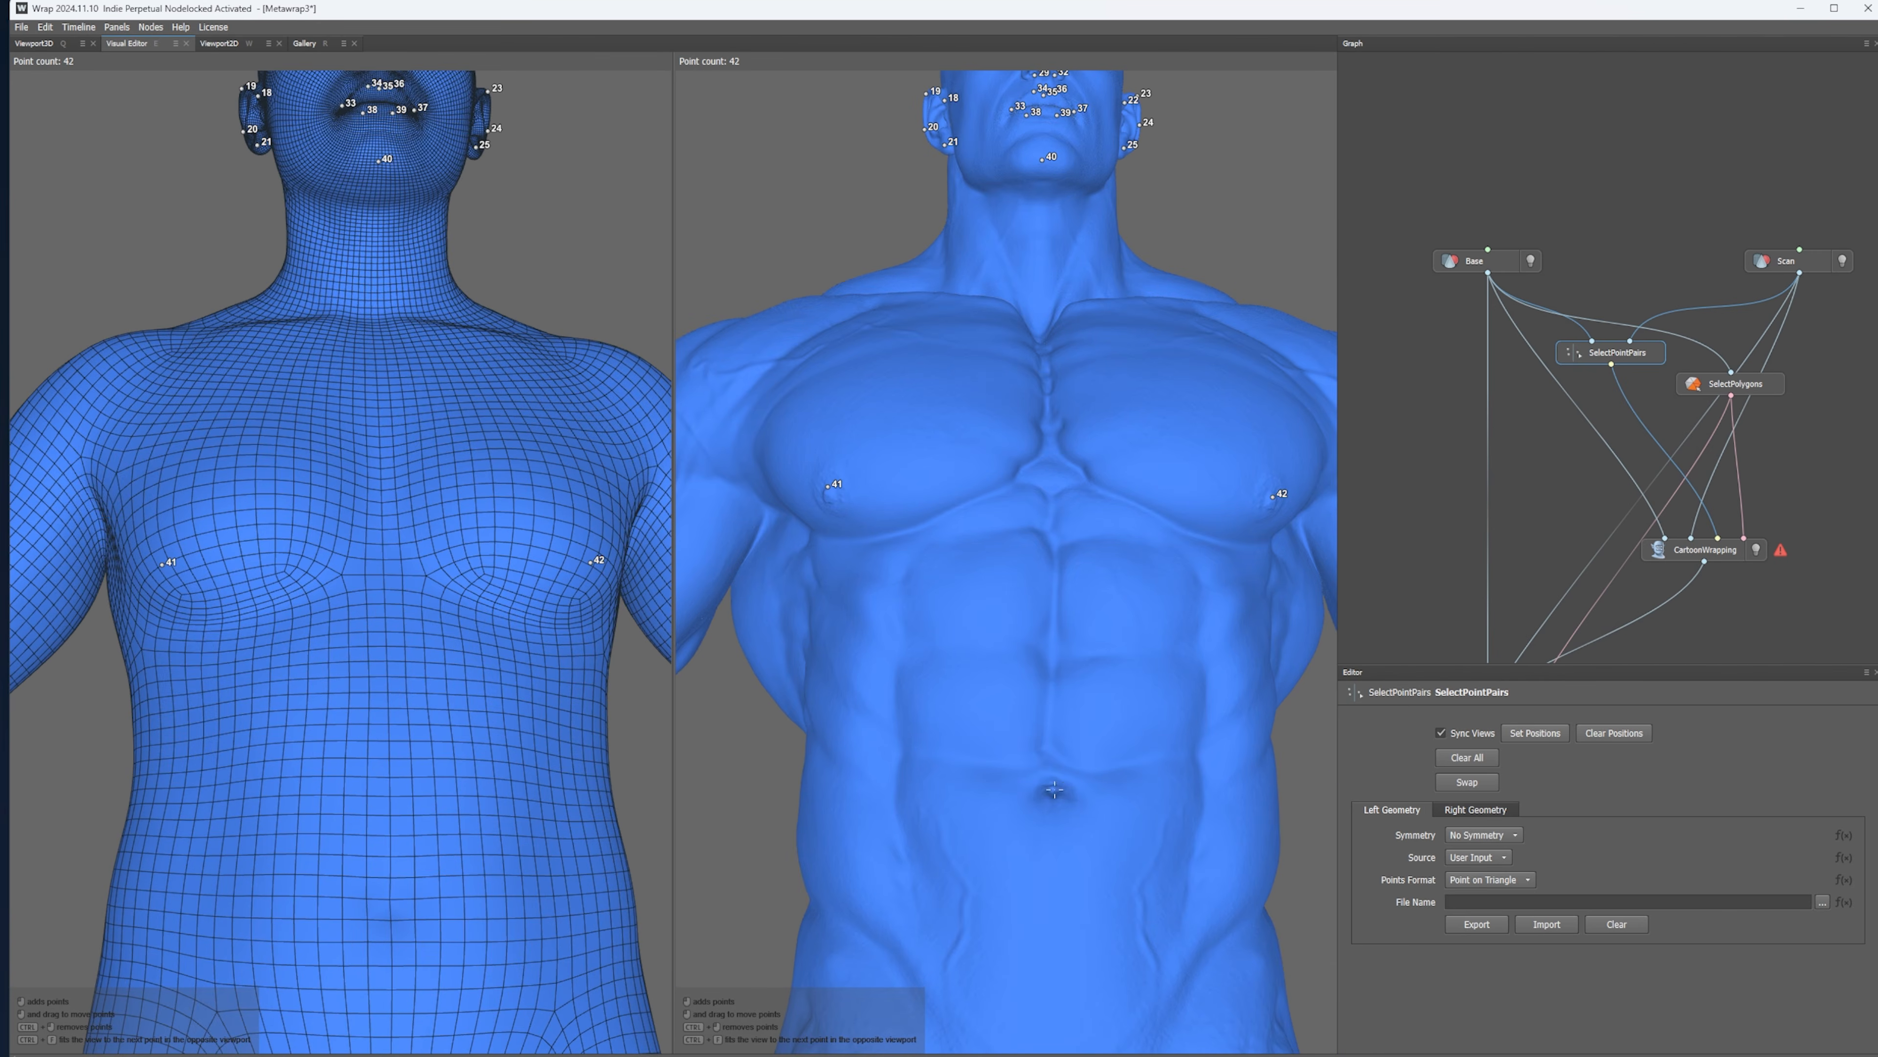
left_click(1051, 780)
left_click(390, 902)
scroll(952, 734, "down", 4)
scroll(952, 734, "up", 3)
middle_click_drag(1065, 985, 1082, 746, "alt")
left_click(410, 790)
- Place five points on the thumb and finger tips of the scan's right hand, from thumb to little finger
scroll(813, 755, "down", 3)
left_click_drag(813, 754, 1257, 732, "alt")
left_click_drag(969, 436, 814, 466, "alt")
scroll(813, 465, "up", 2)
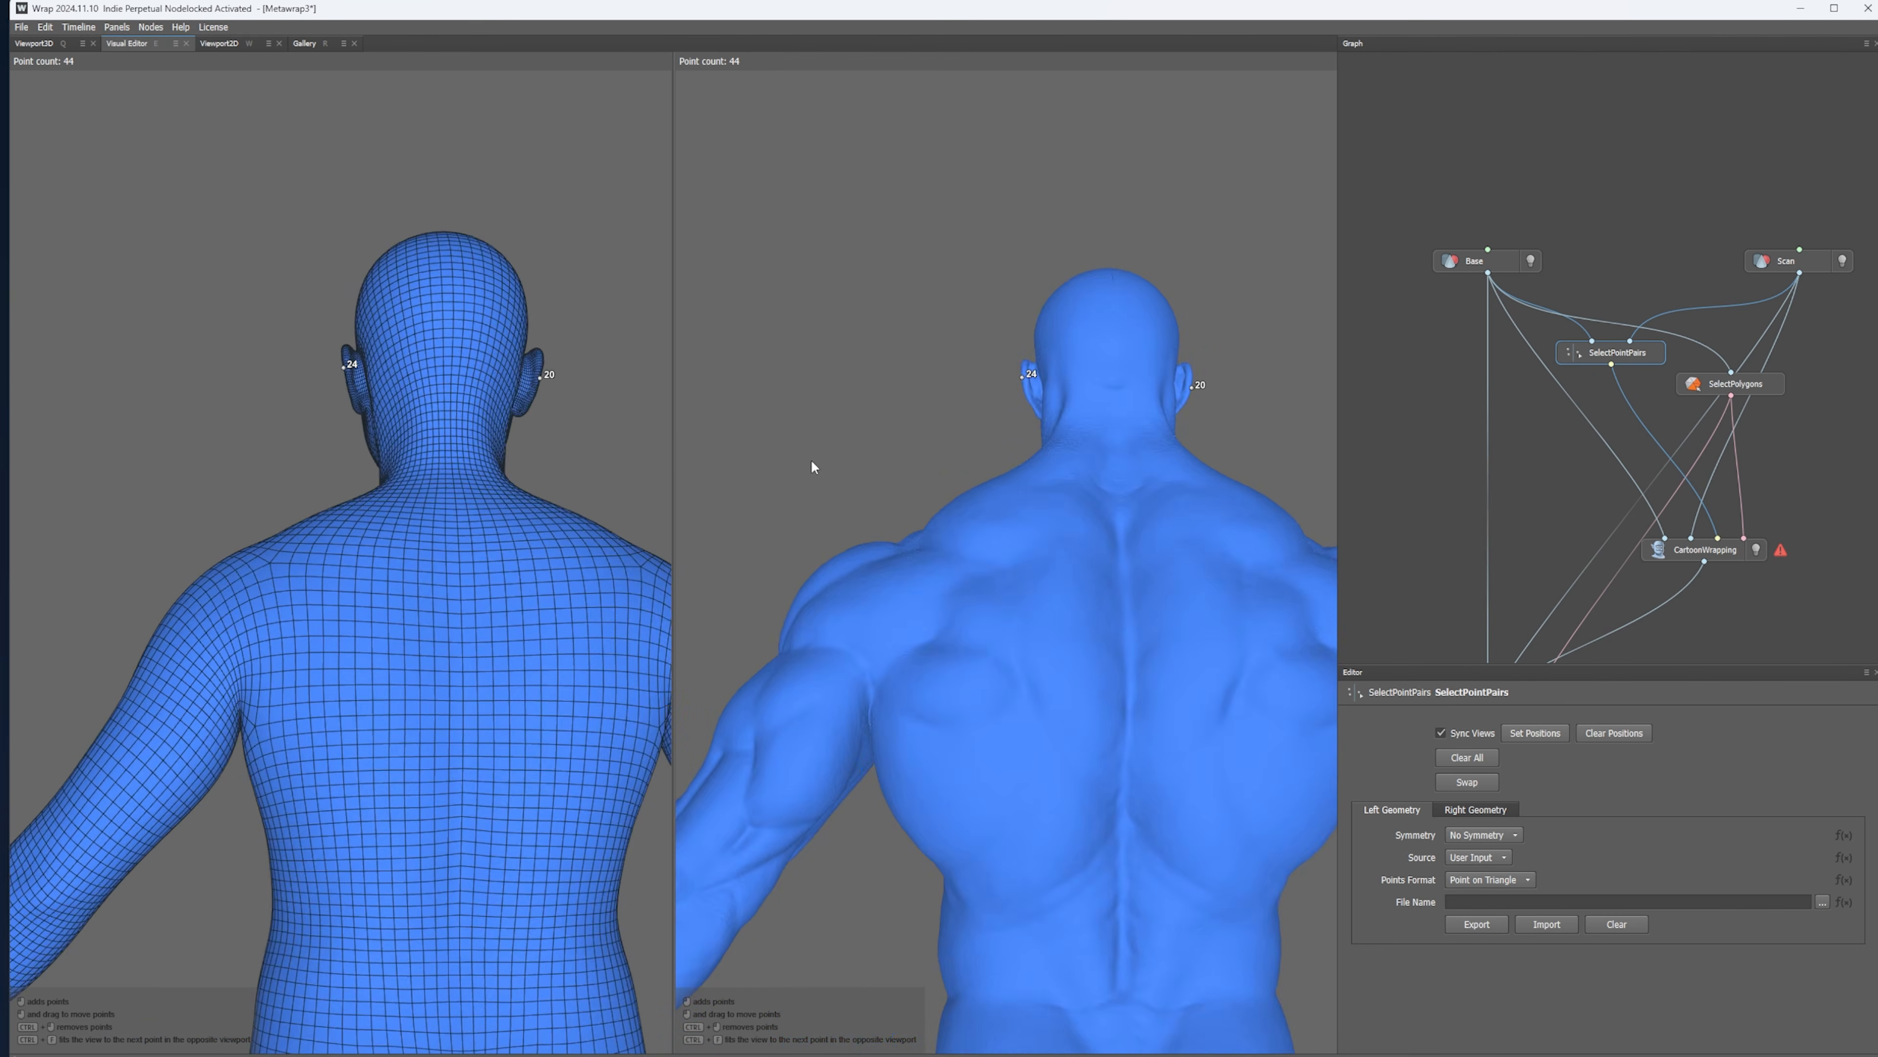
middle_click_drag(814, 465, 814, 184, "alt")
left_click_drag(813, 696, 1317, 716, "alt")
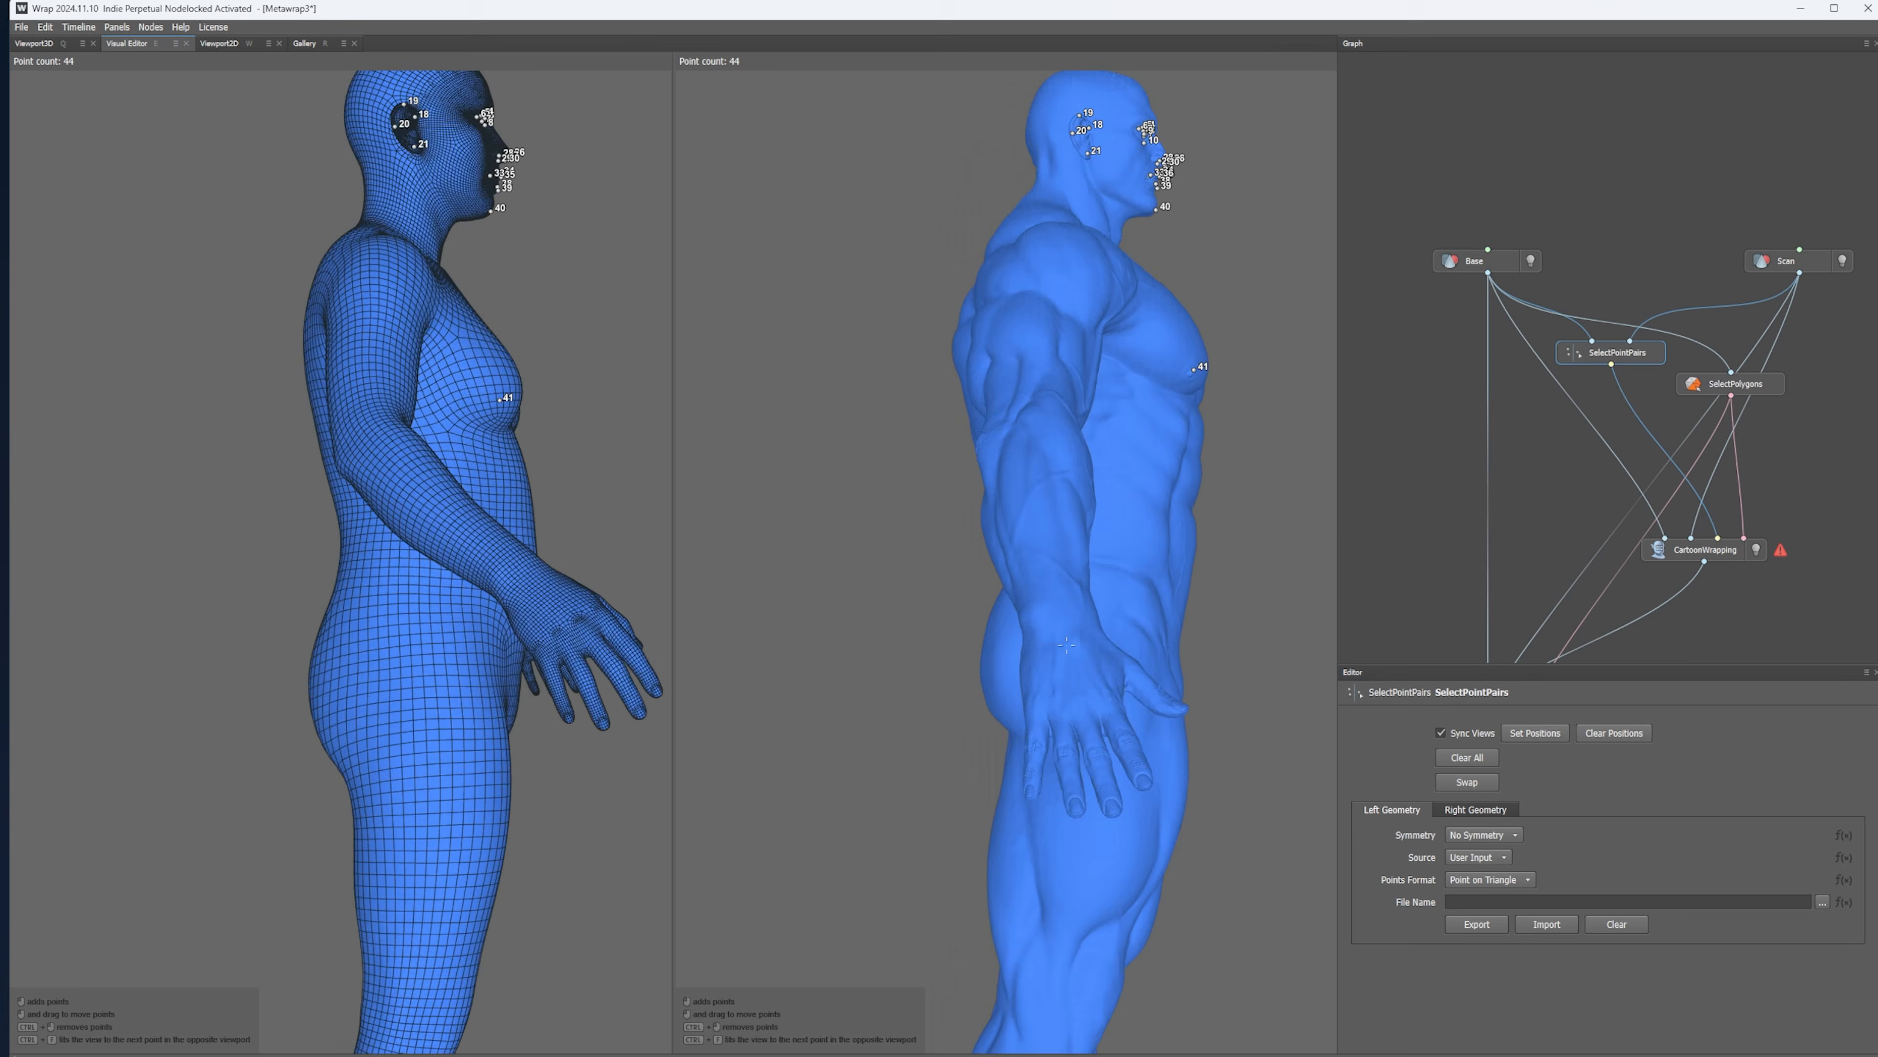
scroll(884, 696, "up", 5)
middle_click_drag(884, 696, 1040, 550, "alt")
left_click(1039, 550)
left_click_drag(985, 637, 1138, 644, "alt")
left_click(1128, 861)
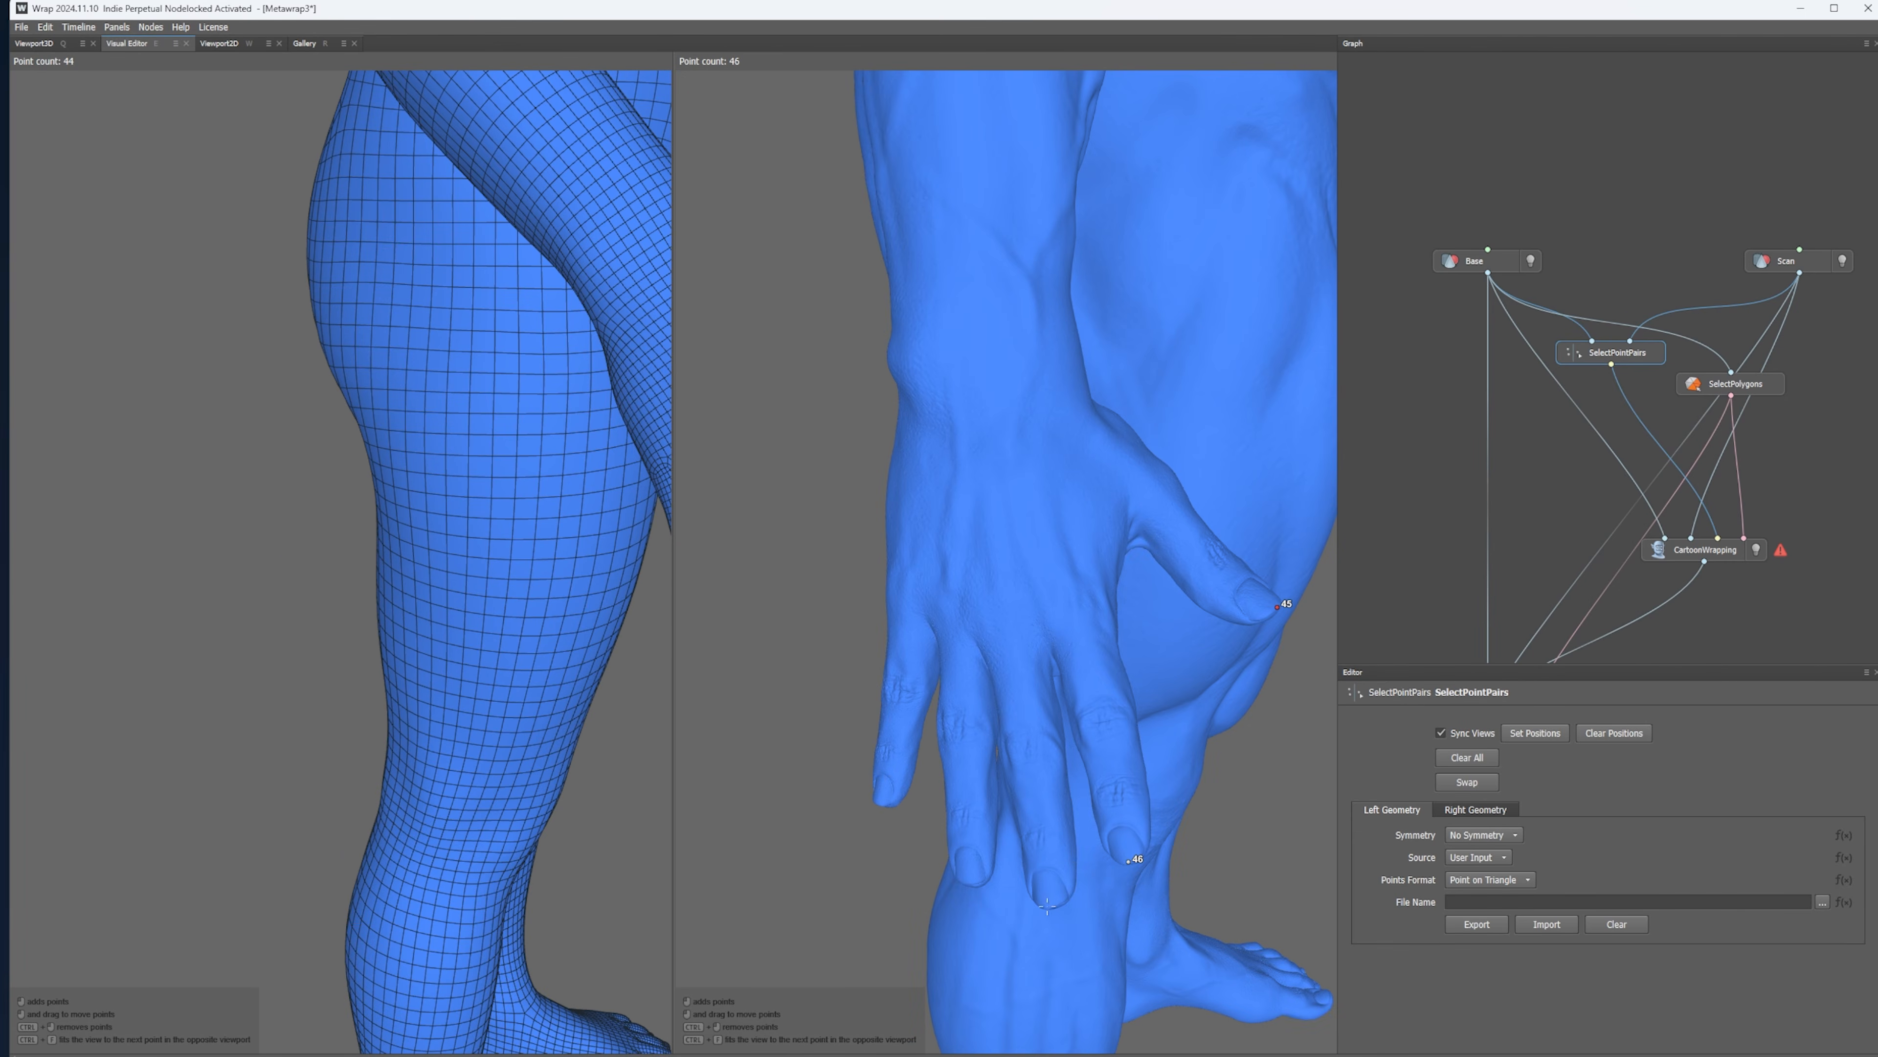
left_click(884, 803)
- Place the five matching fingertip points on the base mesh's right hand, in the same order from thumb to little finger
scroll(884, 804, "down", 4)
left_click_drag(884, 804, 666, 769, "alt")
scroll(517, 591, "up", 4)
left_click_drag(517, 592, 270, 628, "alt")
left_click(270, 628)
left_click_drag(179, 819, 527, 633, "alt")
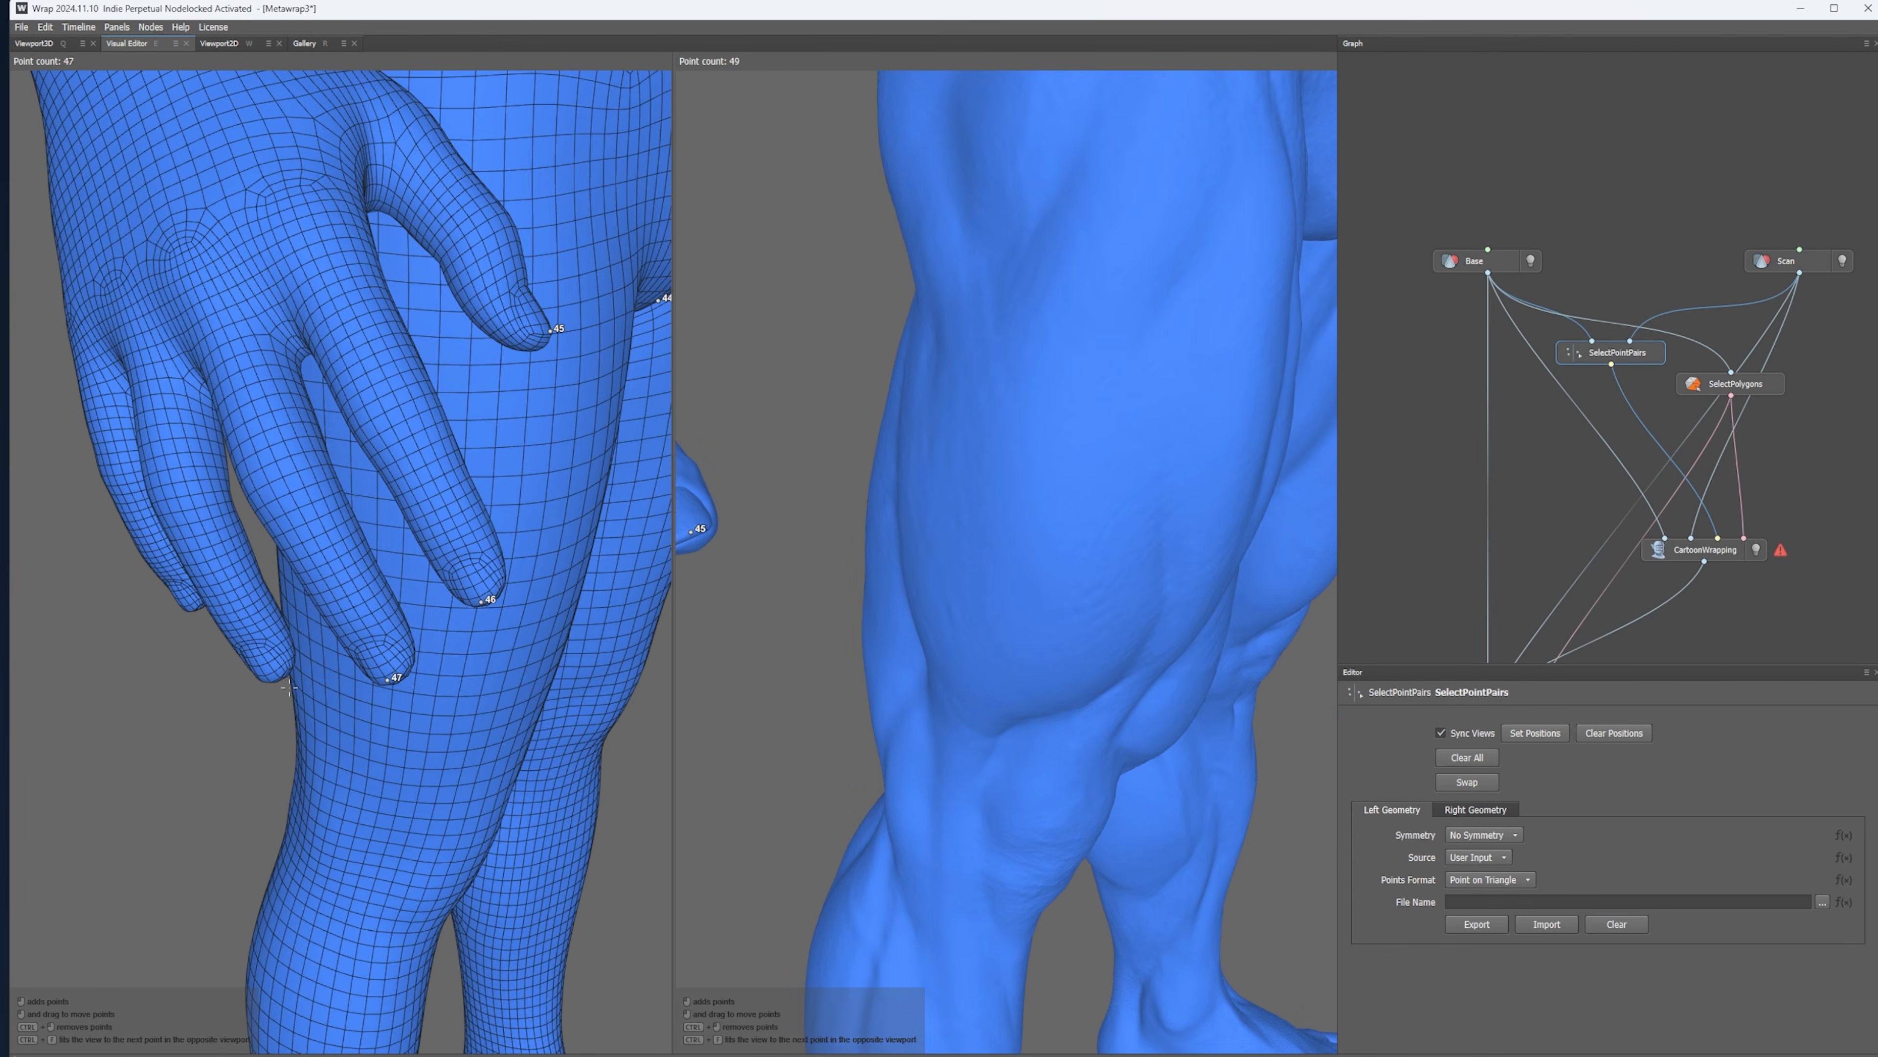
left_click_drag(111, 686, 193, 682, "alt")
left_click(614, 547)
left_click(495, 533)
- Place five points on the thumb and finger tips of the scan's left hand, from thumb to little finger
scroll(494, 533, "down", 5)
left_click_drag(1169, 503, 947, 863, "alt")
scroll(897, 624, "up", 5)
left_click(1157, 654)
scroll(1157, 654, "down", 5)
scroll(1165, 700, "up", 4)
middle_click_drag(947, 863, 964, 717, "alt")
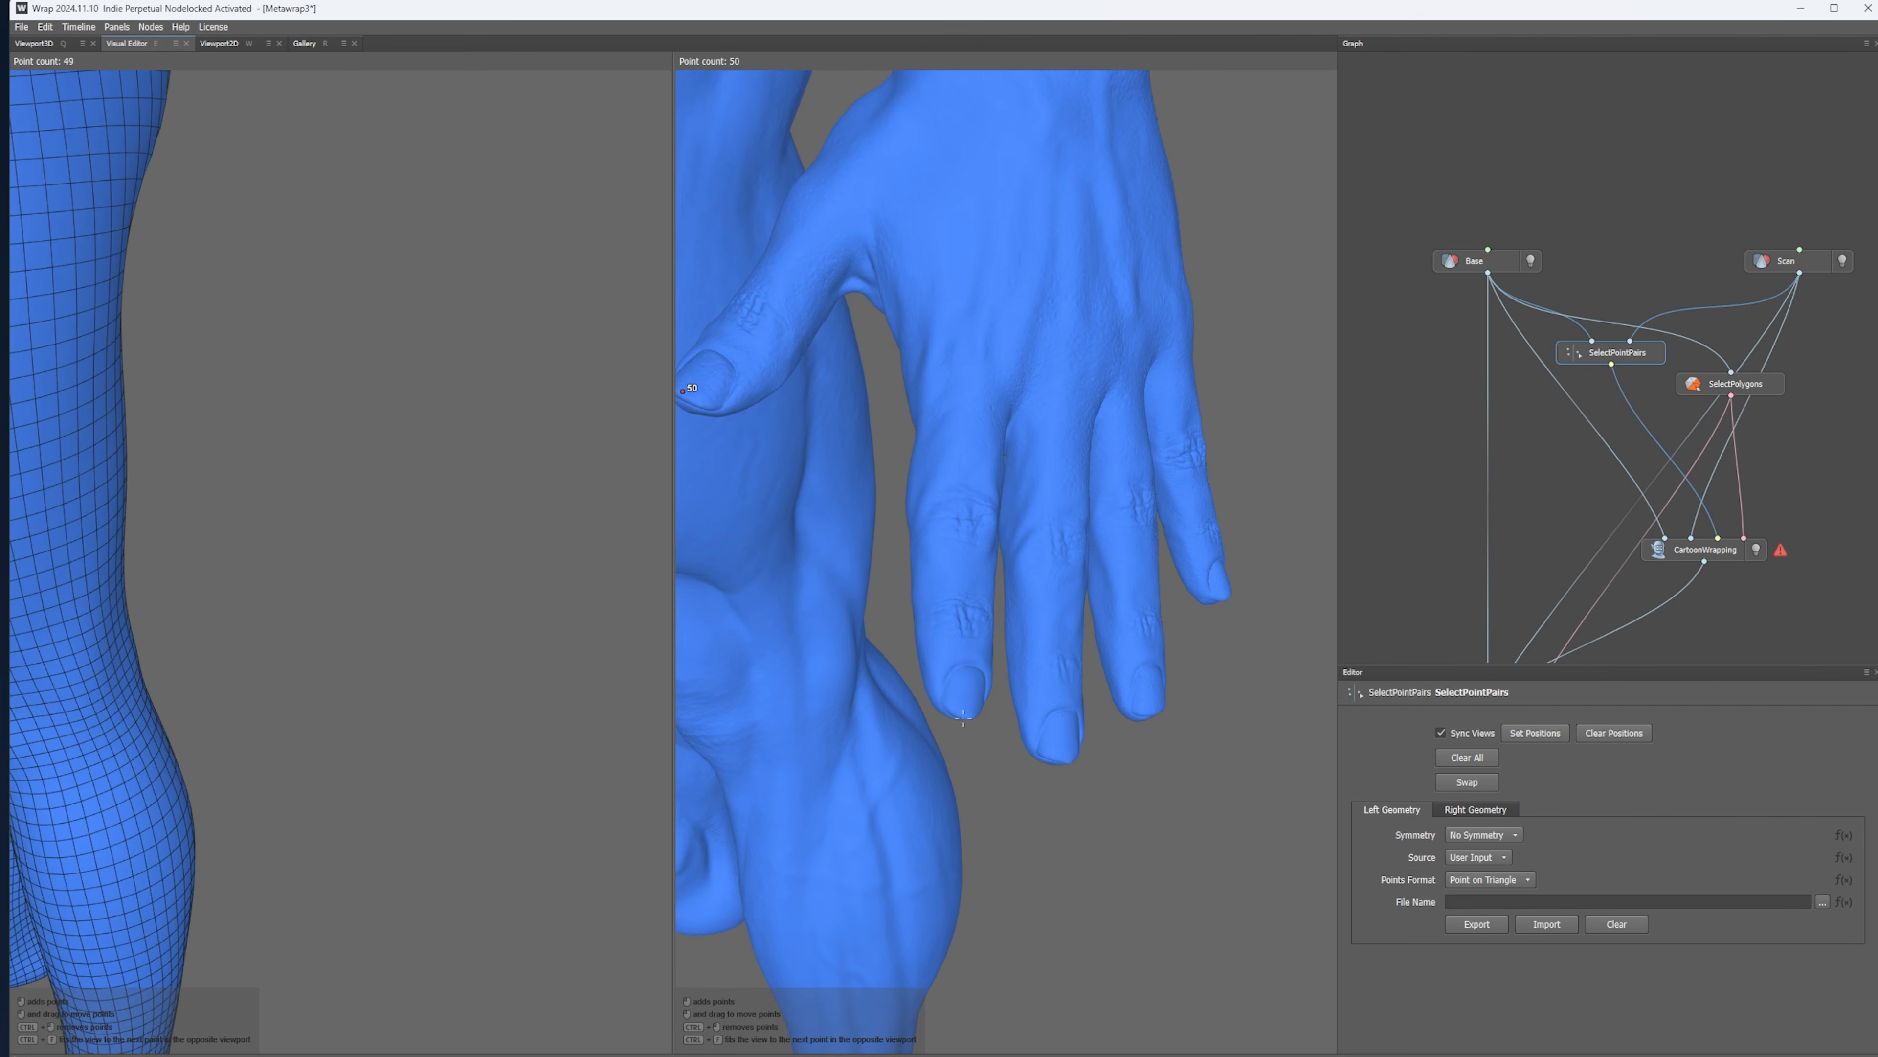
left_click(1217, 594)
- Place the five matching fingertip points on the base mesh's left hand, in the same order as on the scan
scroll(1217, 594, "down", 5)
left_click_drag(1036, 606, 654, 616, "alt")
scroll(377, 370, "up", 5)
left_click(387, 492)
left_click_drag(395, 541, 529, 629, "alt")
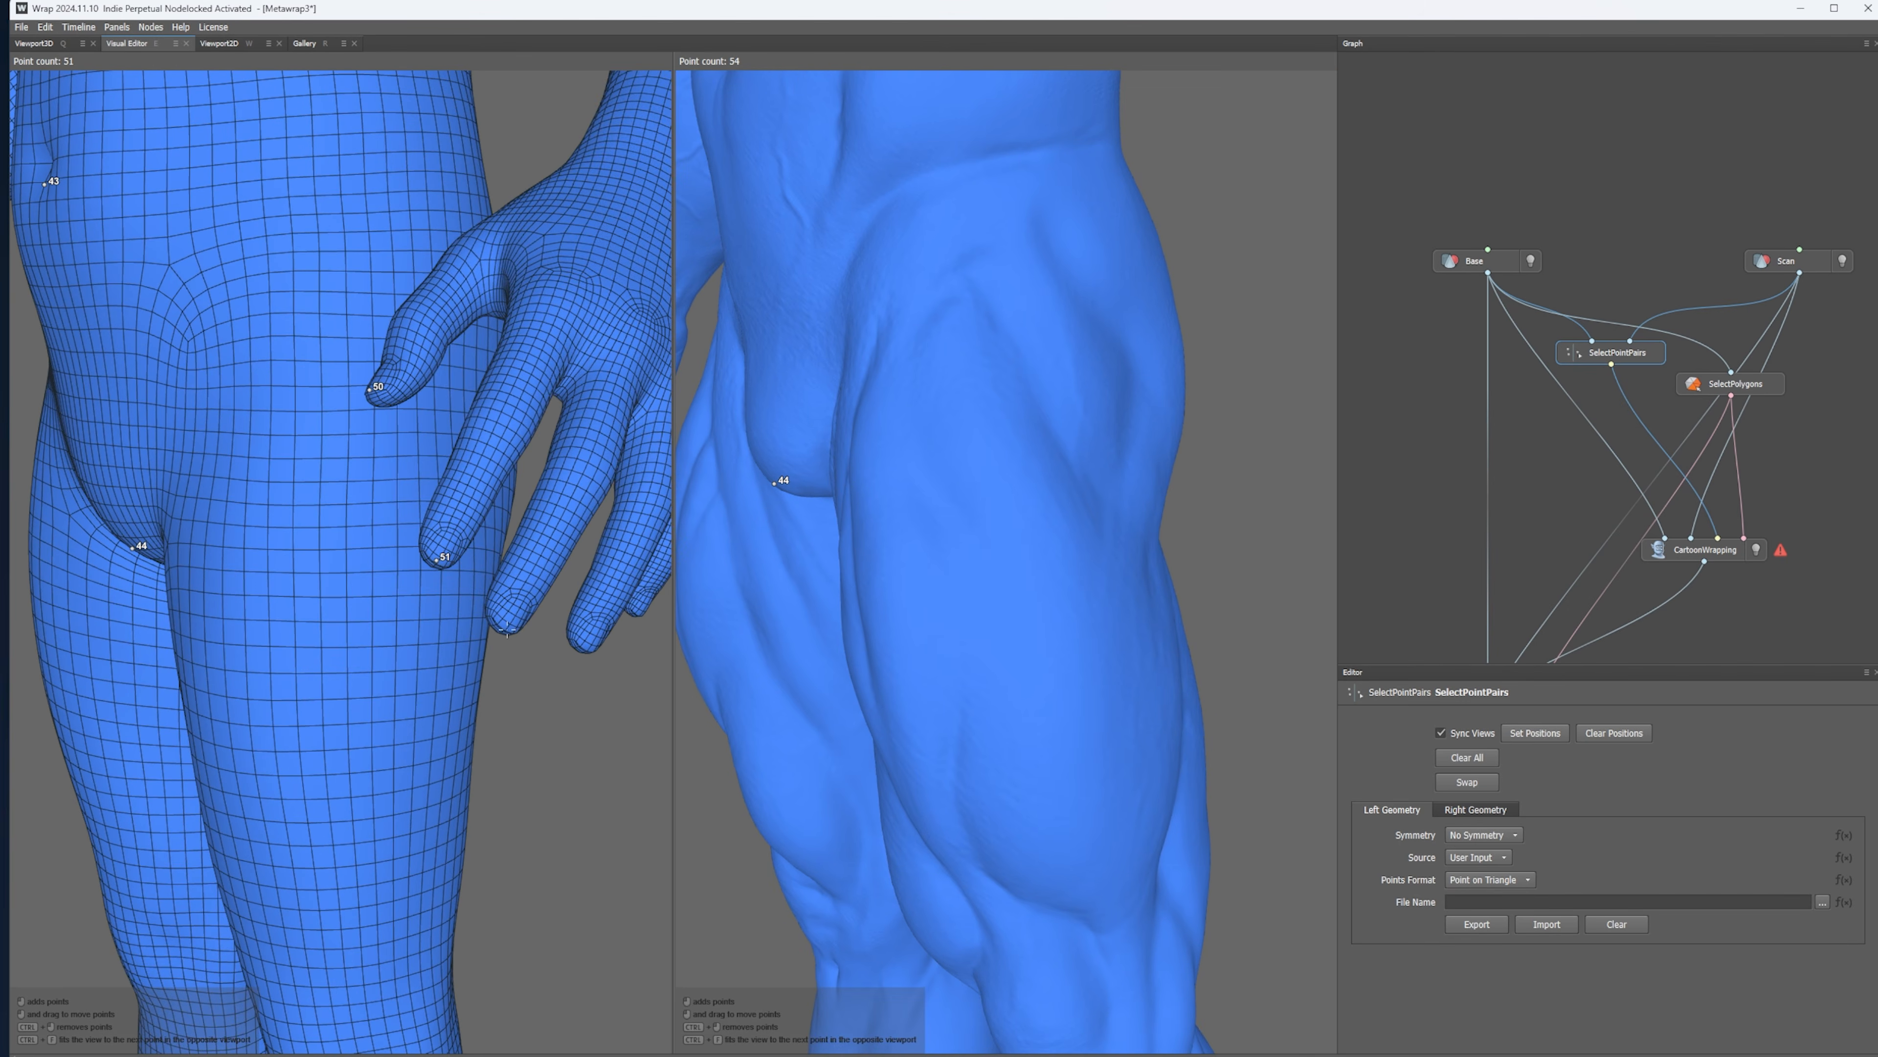
left_click(339, 529)
left_click(410, 601)
left_click(500, 625)
left_click(566, 592)
- Place one point on each of the five toes of the scan's right foot, from big toe to little toe
scroll(1057, 658, "down", 5)
left_click_drag(1057, 659, 587, 629, "alt")
scroll(948, 810, "up", 4)
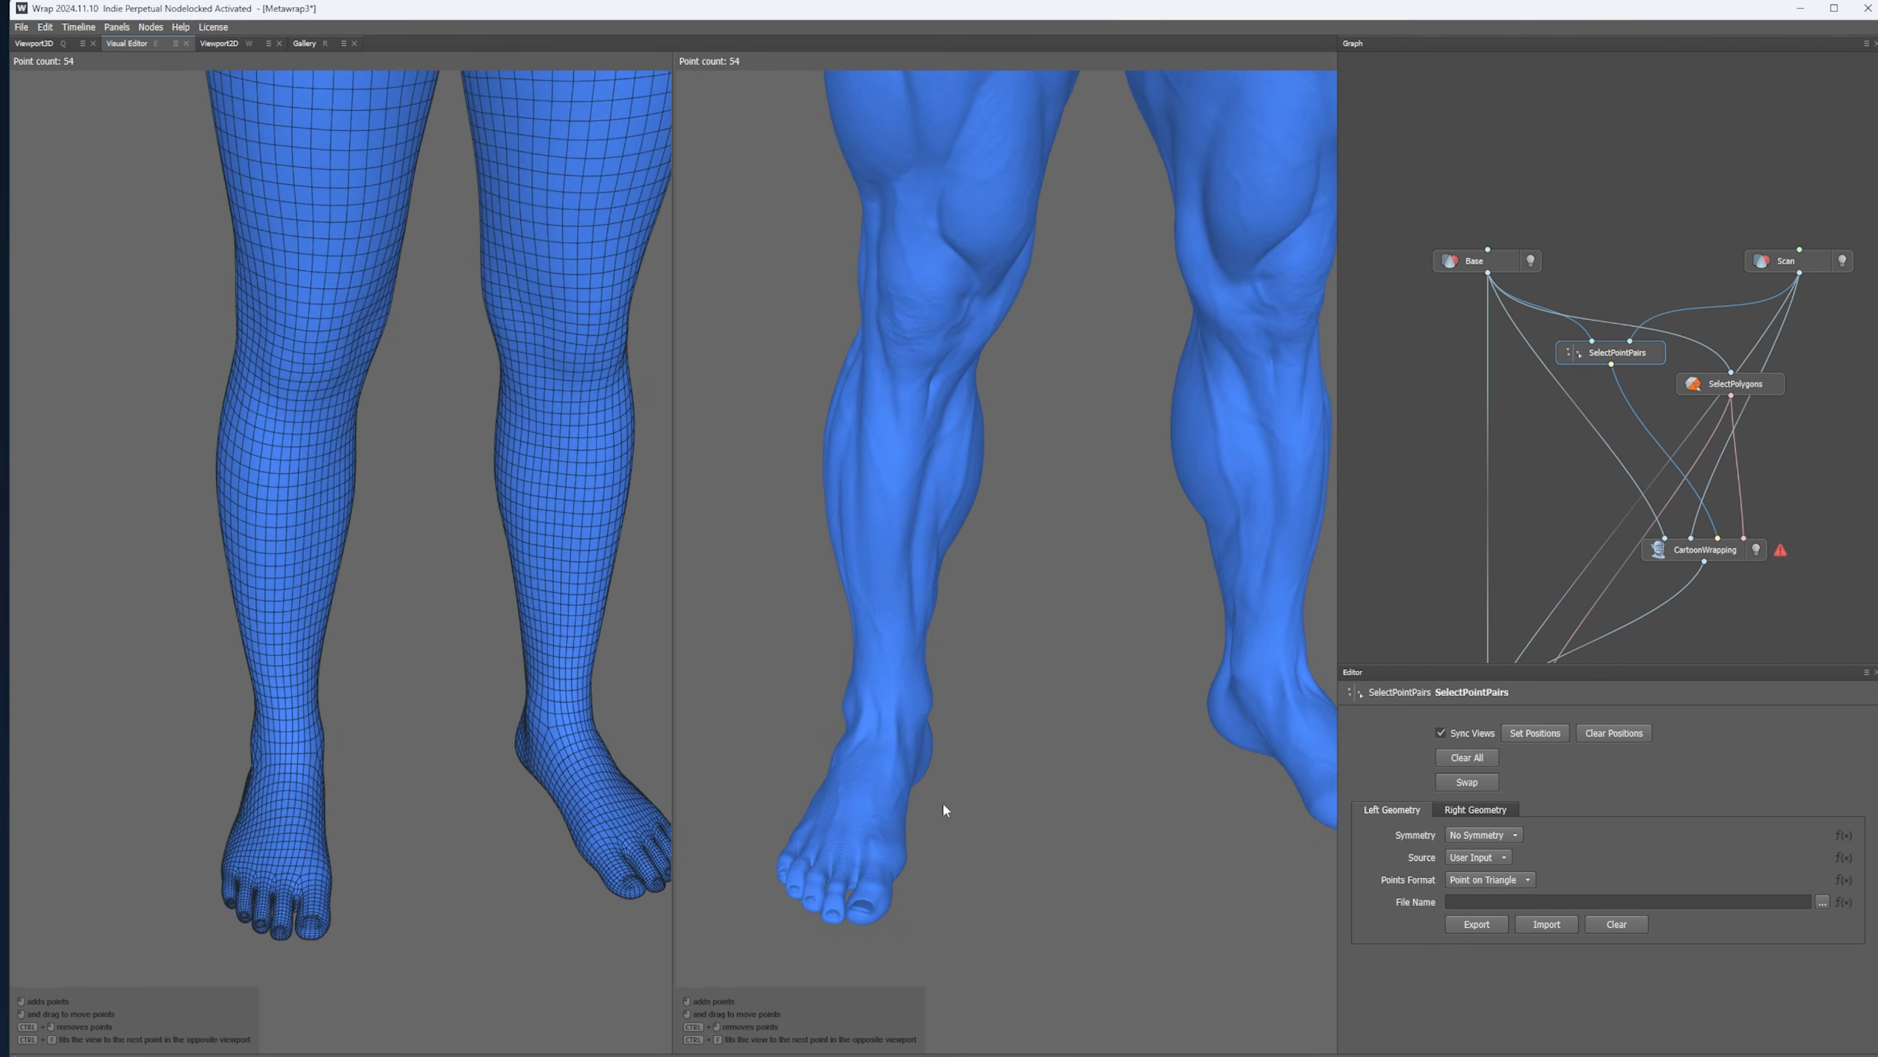
scroll(1065, 681, "up", 4)
left_click(959, 698)
left_click(874, 713)
left_click(785, 668)
middle_click_drag(786, 668, 899, 676, "alt")
left_click(839, 643)
left_click(783, 584)
- Place the five matching toe points on the base mesh's right foot, starting from the big toe
scroll(708, 637, "down", 2)
left_click(560, 724)
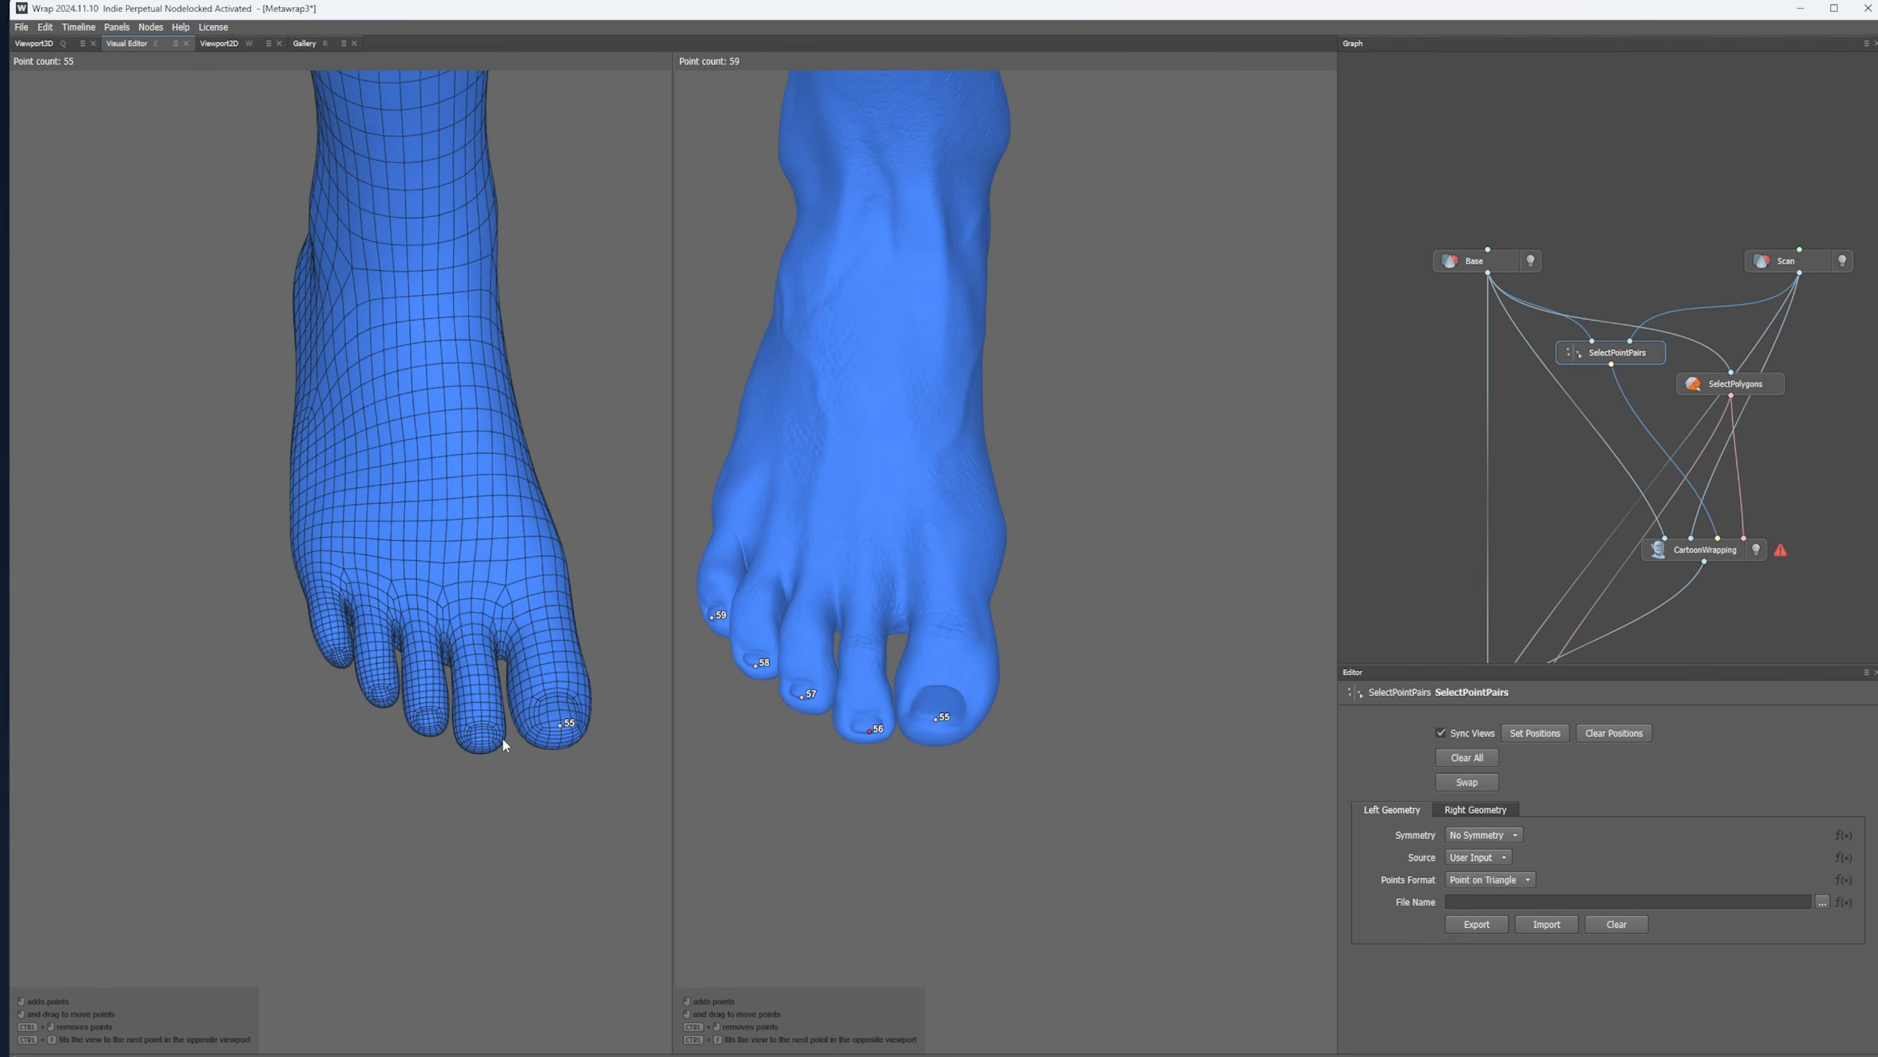
left_click(351, 685)
- Place one point on each of the five toes of the scan's left foot, from big toe to little toe
scroll(1153, 713, "down", 3)
scroll(1035, 729, "up", 4)
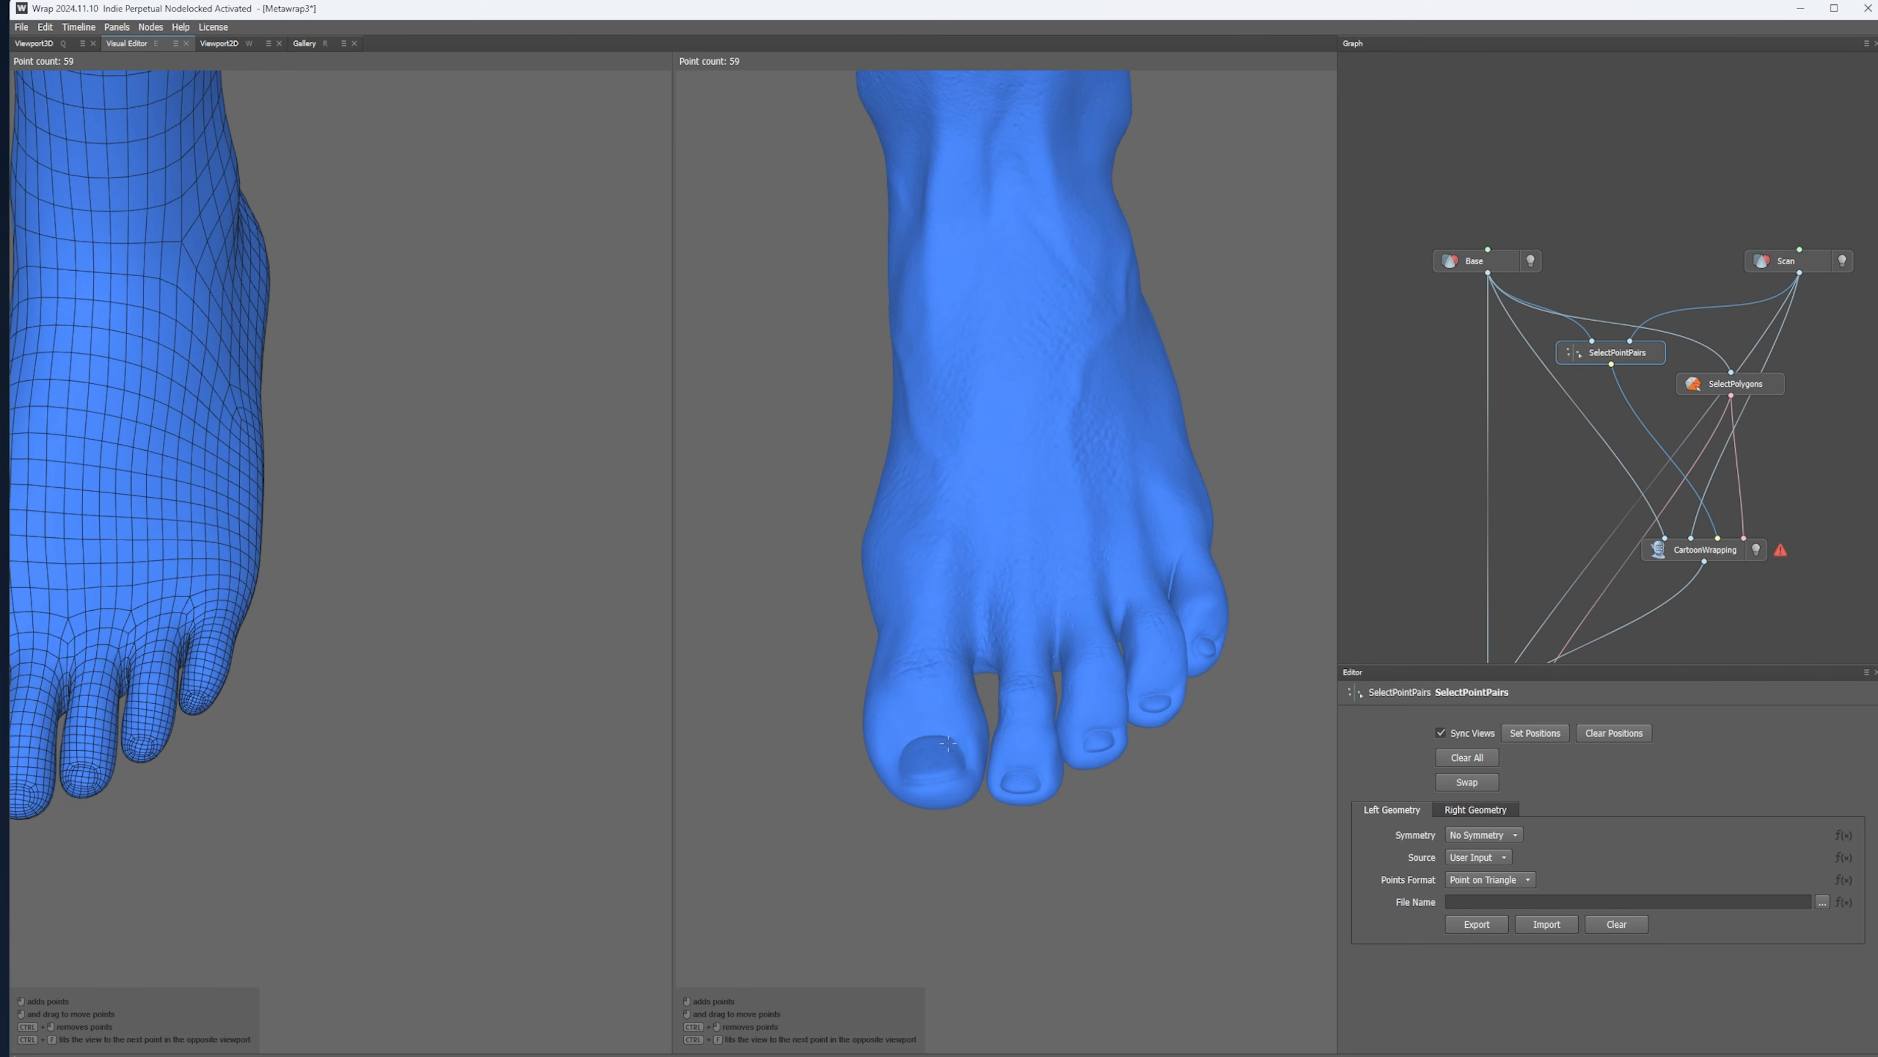
left_click(1105, 751)
left_click(1155, 711)
left_click(1216, 654)
- Place the five matching toe points on the base mesh's left foot, in the same order as on the scan
scroll(1128, 721, "down", 3)
scroll(1128, 722, "up", 3)
left_click(192, 823)
left_click(281, 837)
left_click(345, 814)
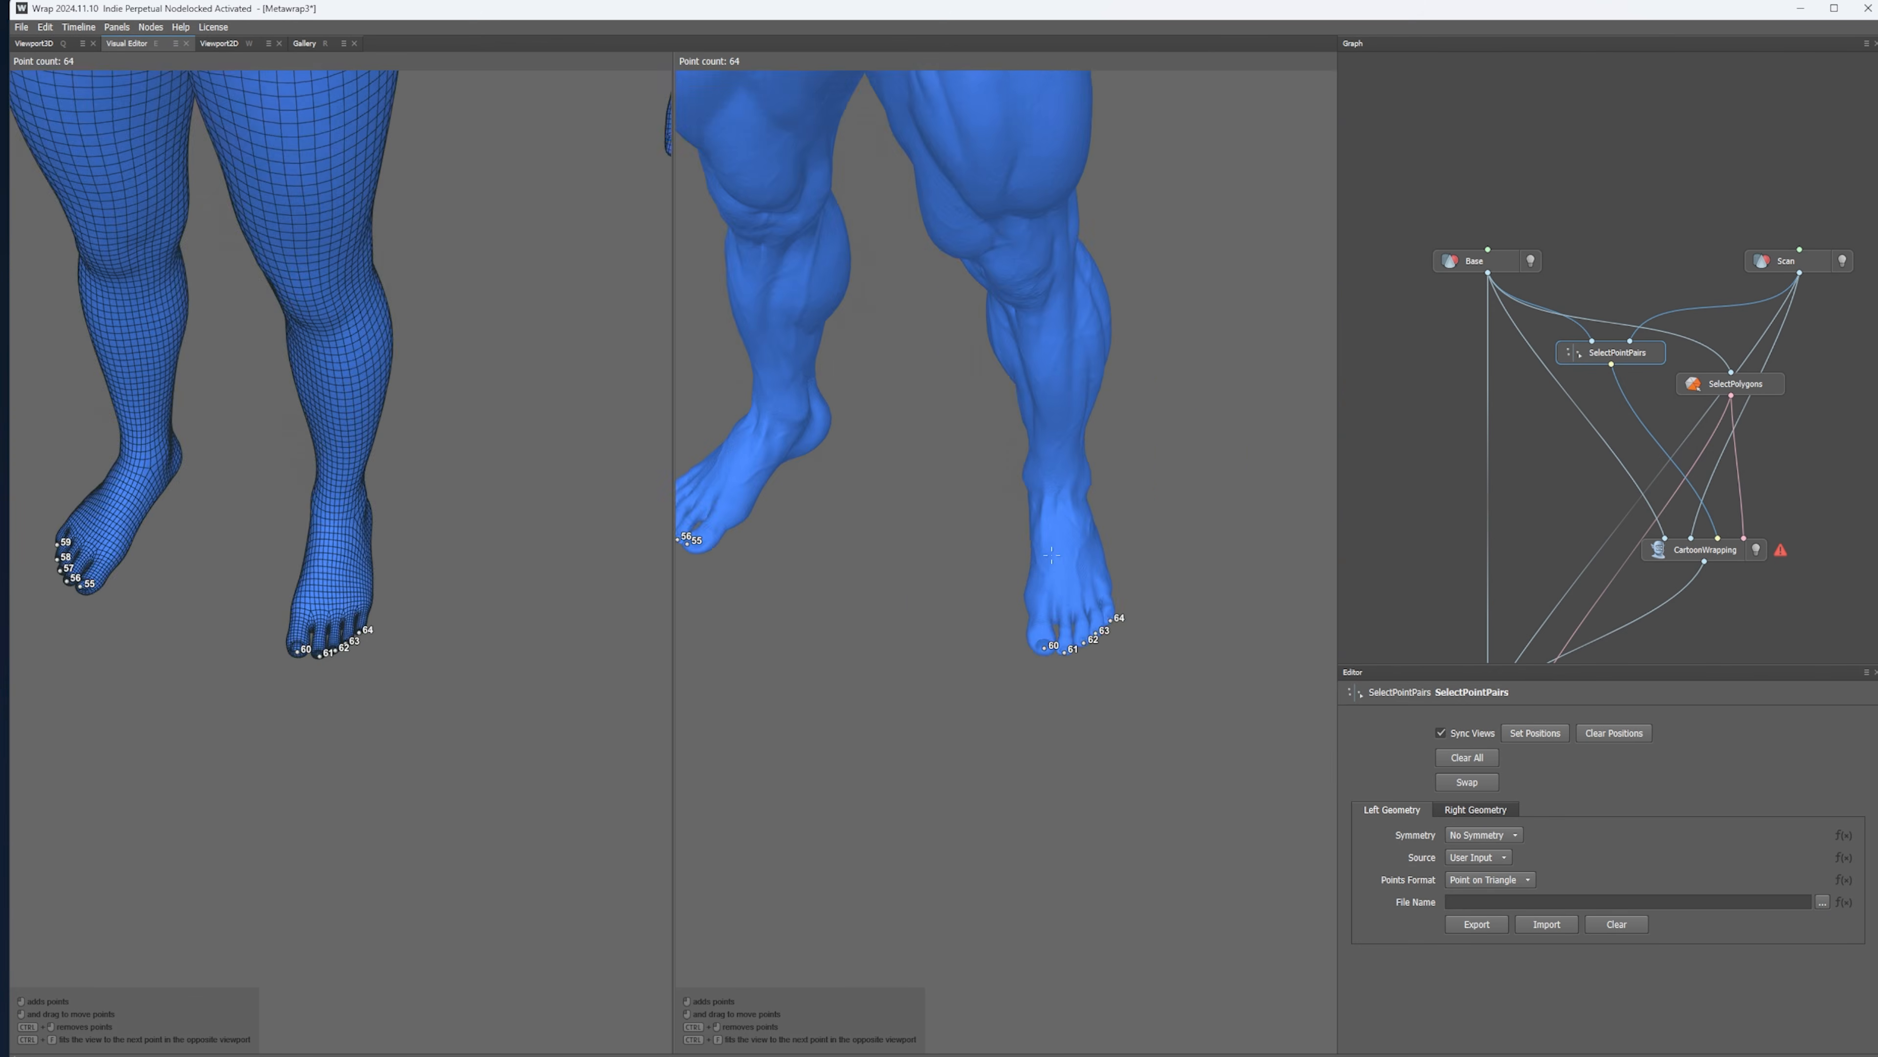
- Place a matching point pair on the back of each elbow, left and right, on the scan and base mesh
key("f")
left_click_drag(155, 536, 1153, 592, "alt")
scroll(1009, 582, "up", 2)
scroll(910, 612, "up", 2)
left_click(910, 612)
left_click(233, 608)
scroll(244, 606, "down", 2)
left_click_drag(311, 606, 148, 606, "alt")
scroll(1035, 577, "up", 3)
left_click(1129, 651)
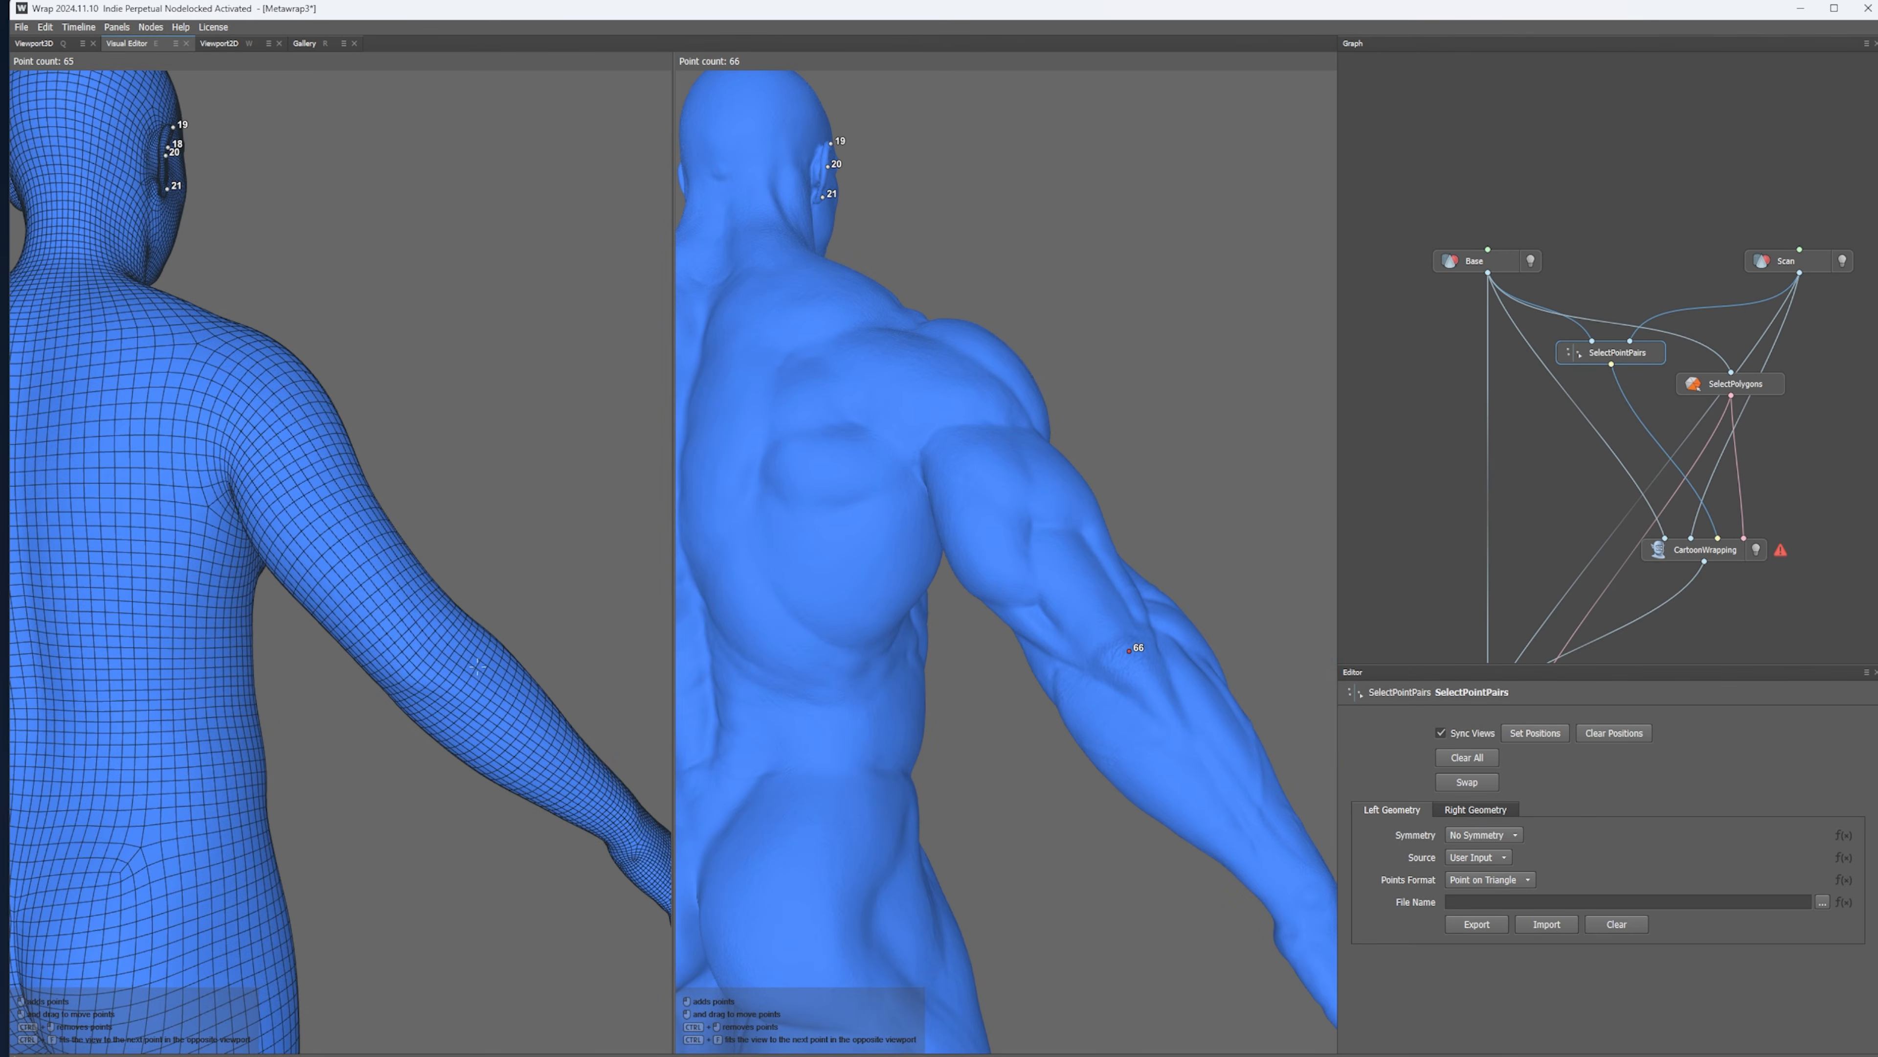
left_click(415, 683)
- Review the placed point pairs on both full bodies from several angles
key("f")
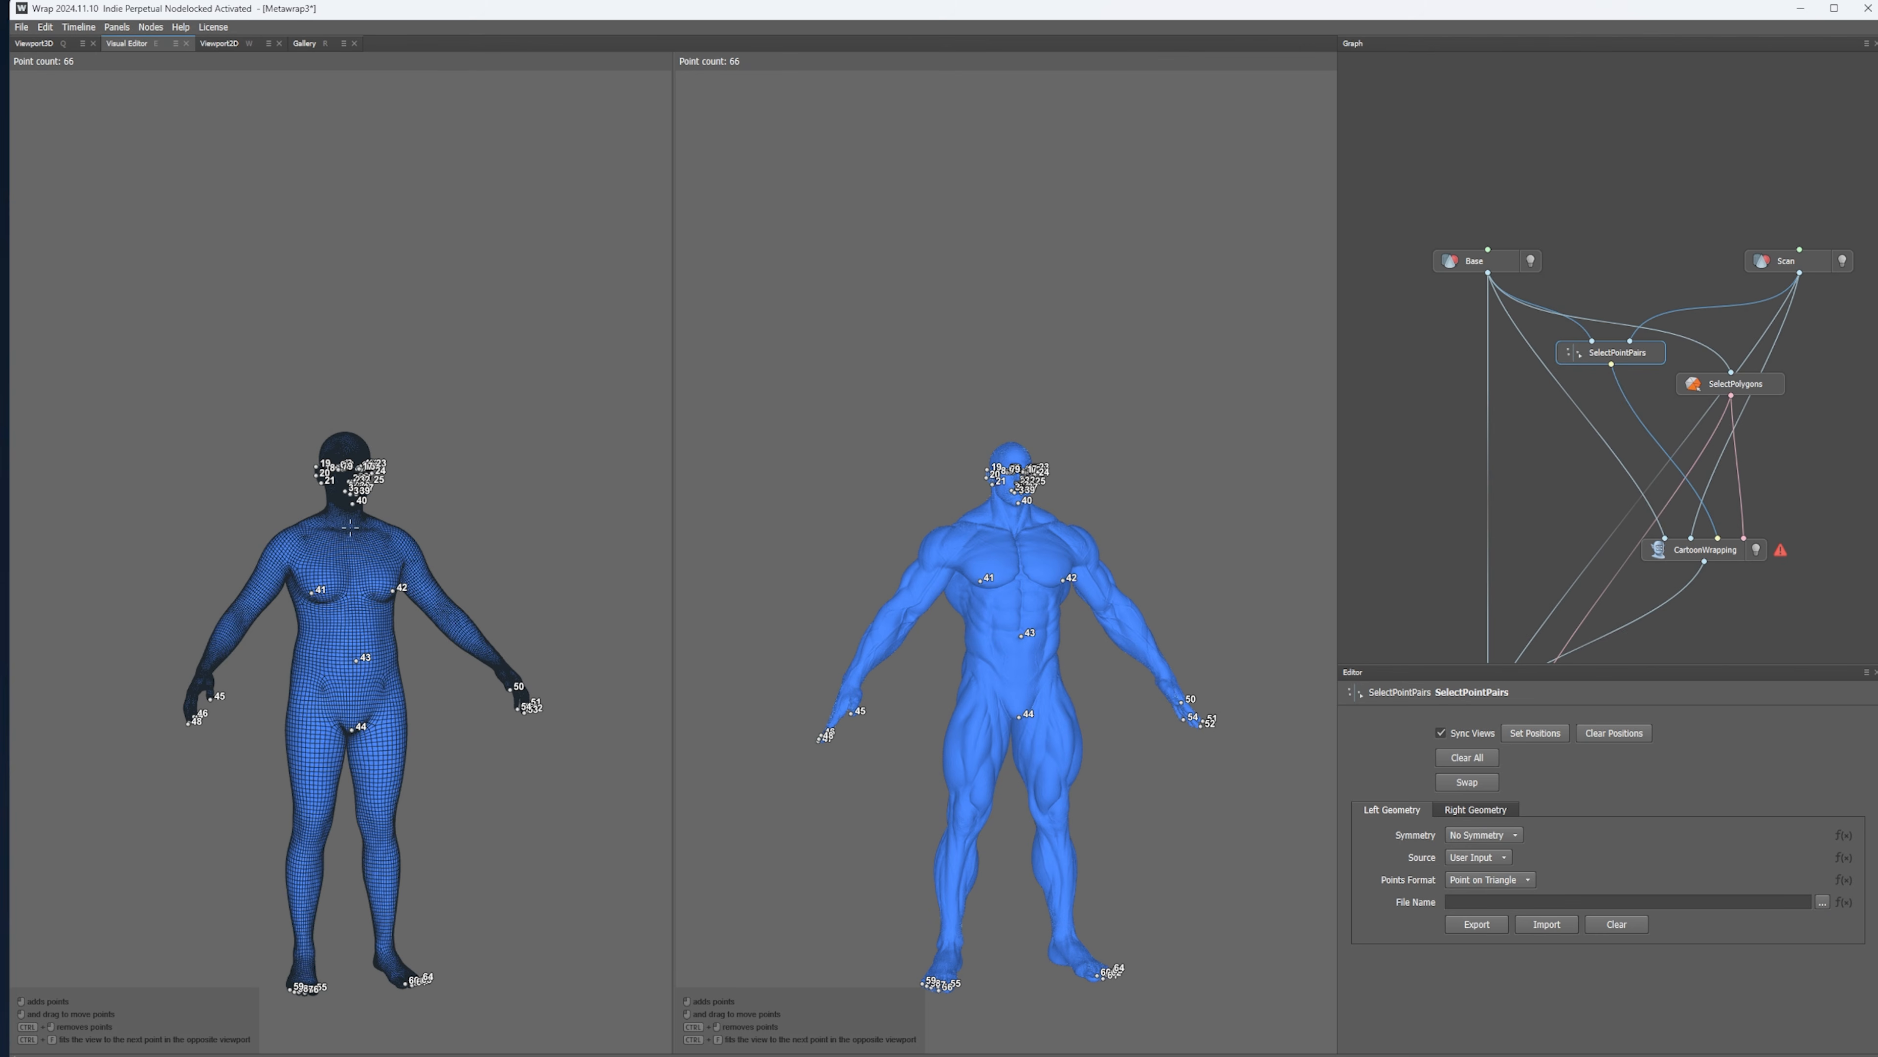
left_click_drag(1192, 630, 1110, 597, "alt")
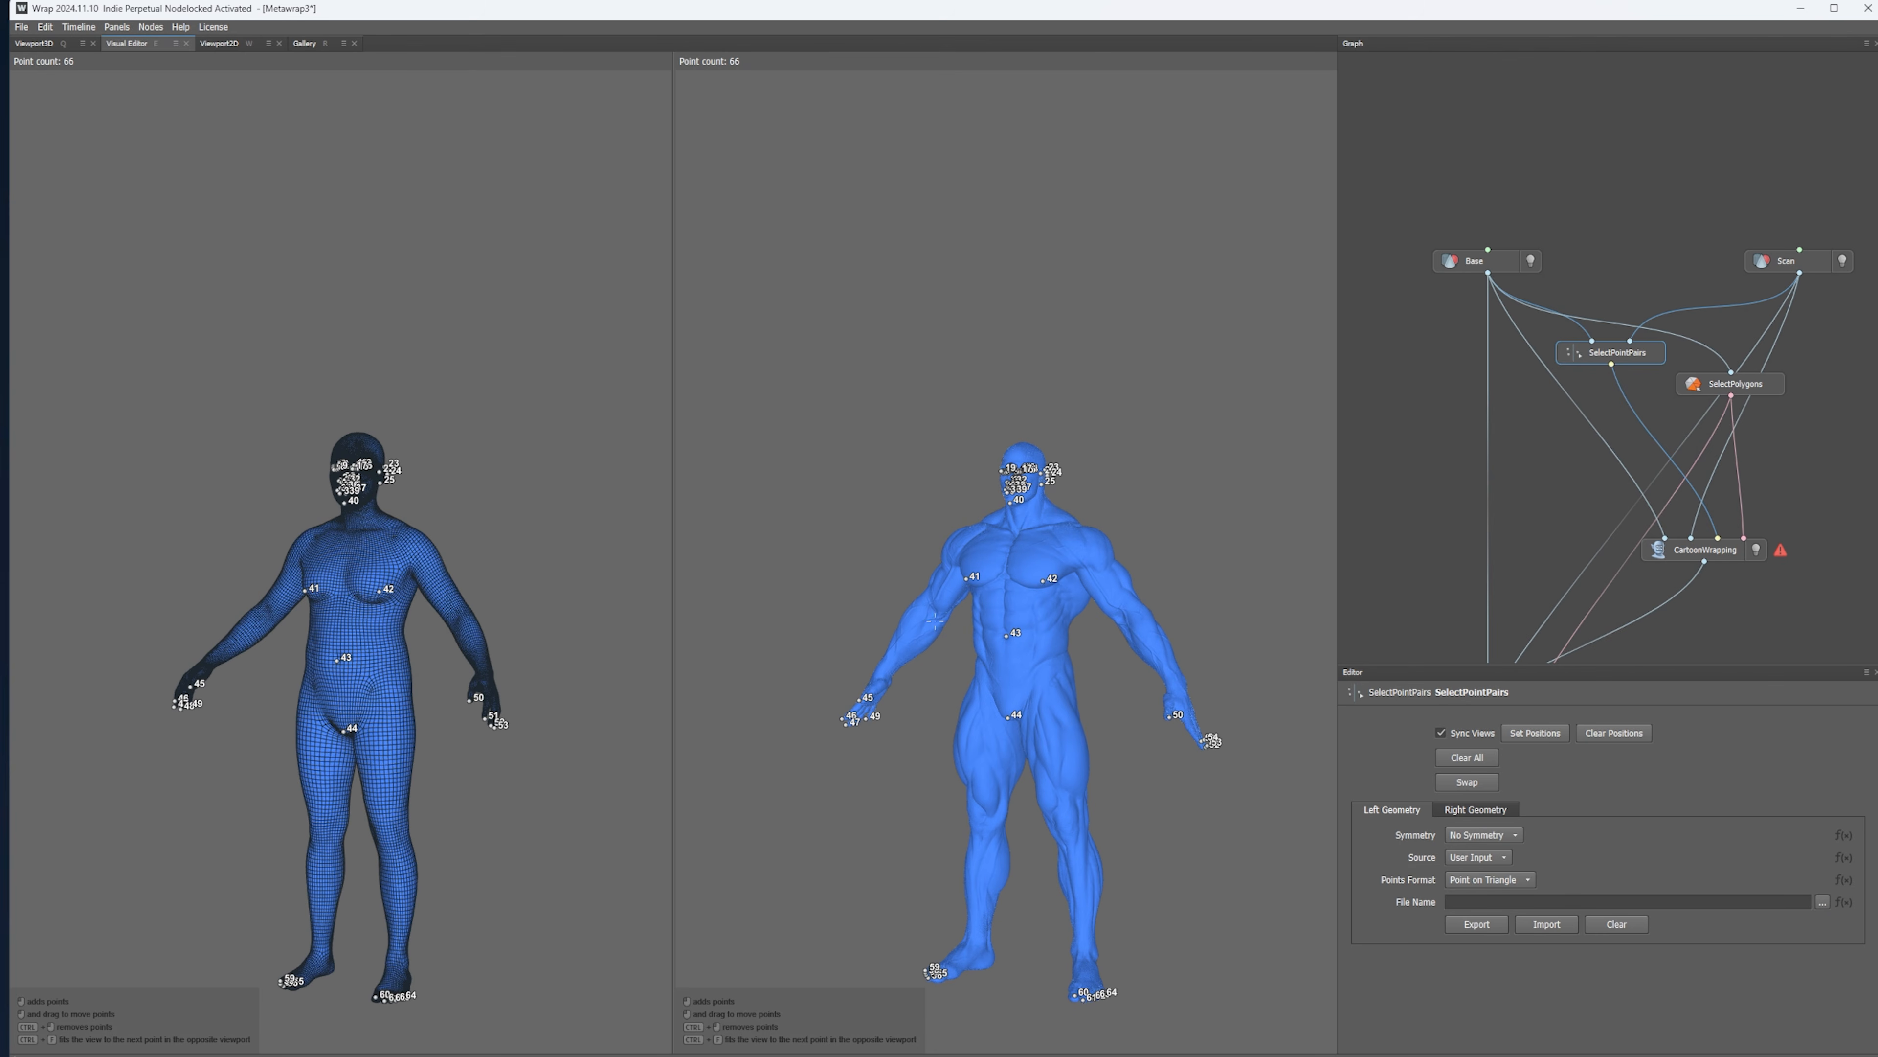
right_click_drag(935, 621, 1069, 692, "alt")
left_click_drag(943, 667, 1094, 695, "alt")
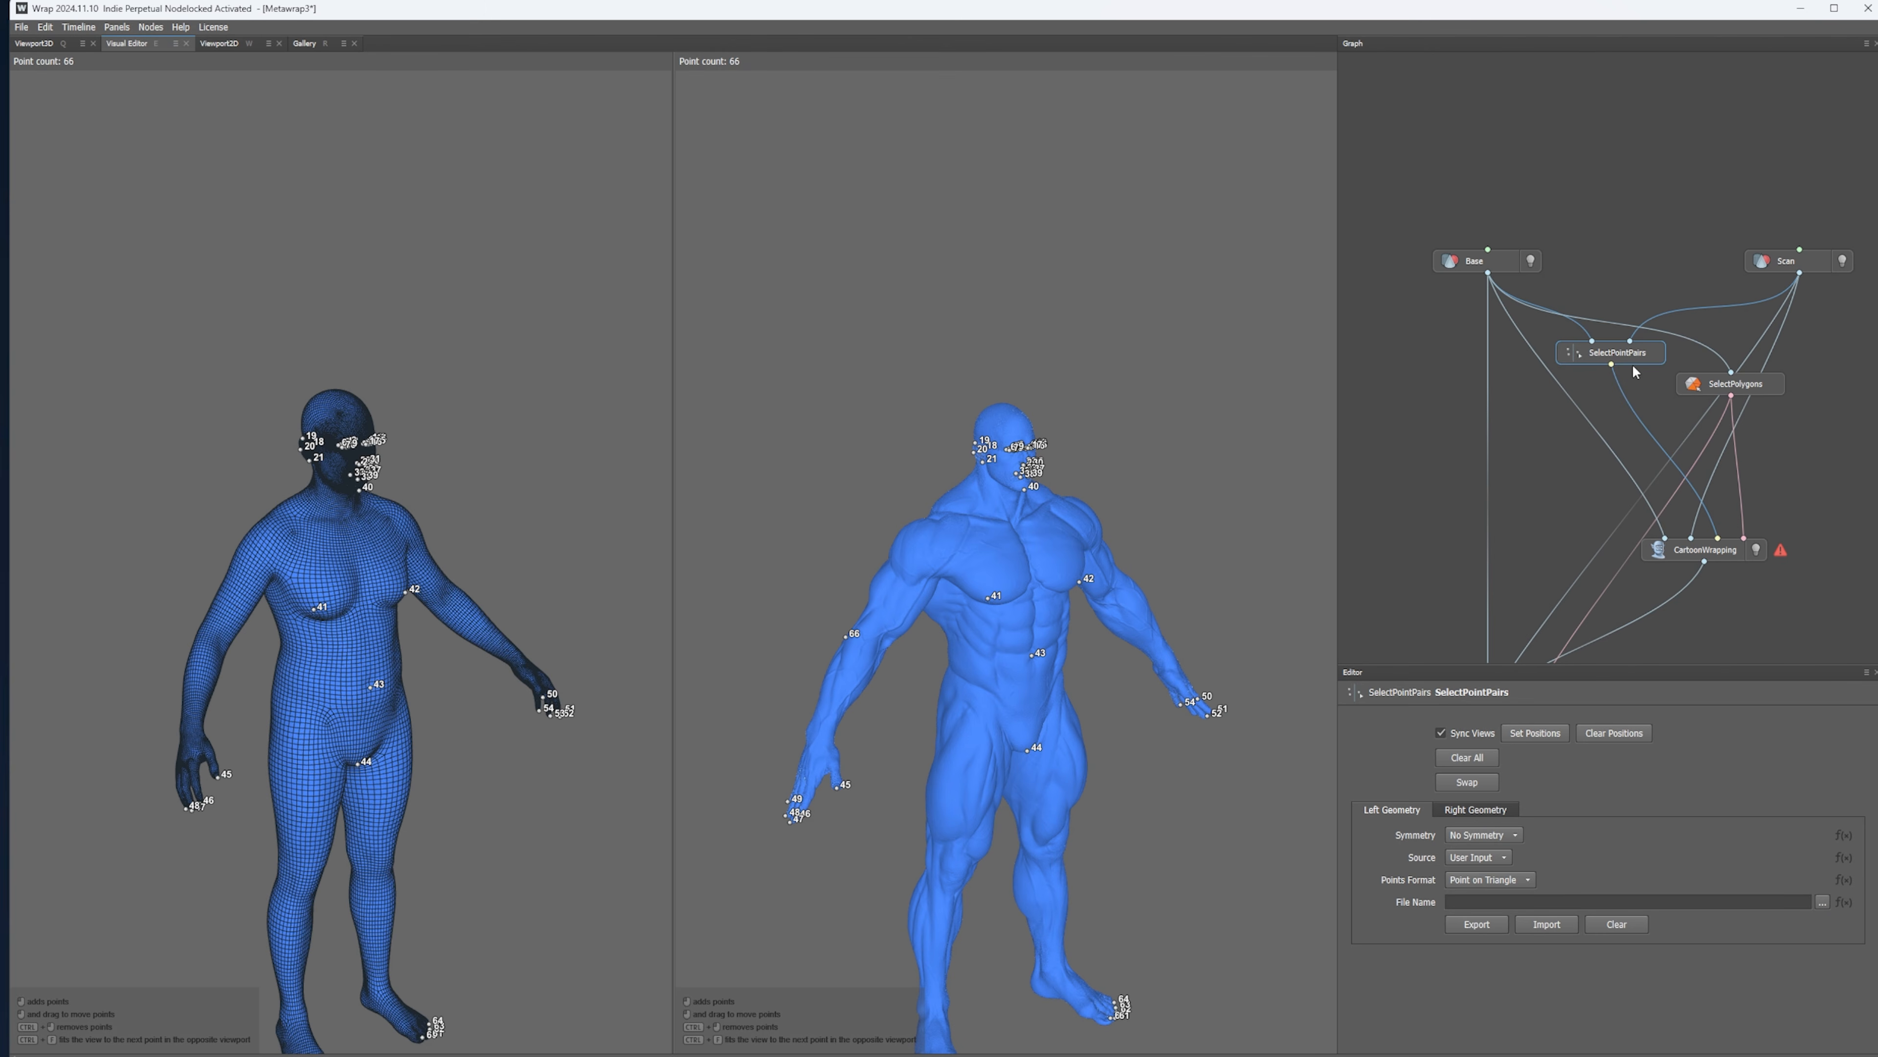
- Show the SelectPolygons node on the base mesh and add the eye sockets polygroup and the inner mouth to its selection
left_click(1737, 391)
key("Tab")
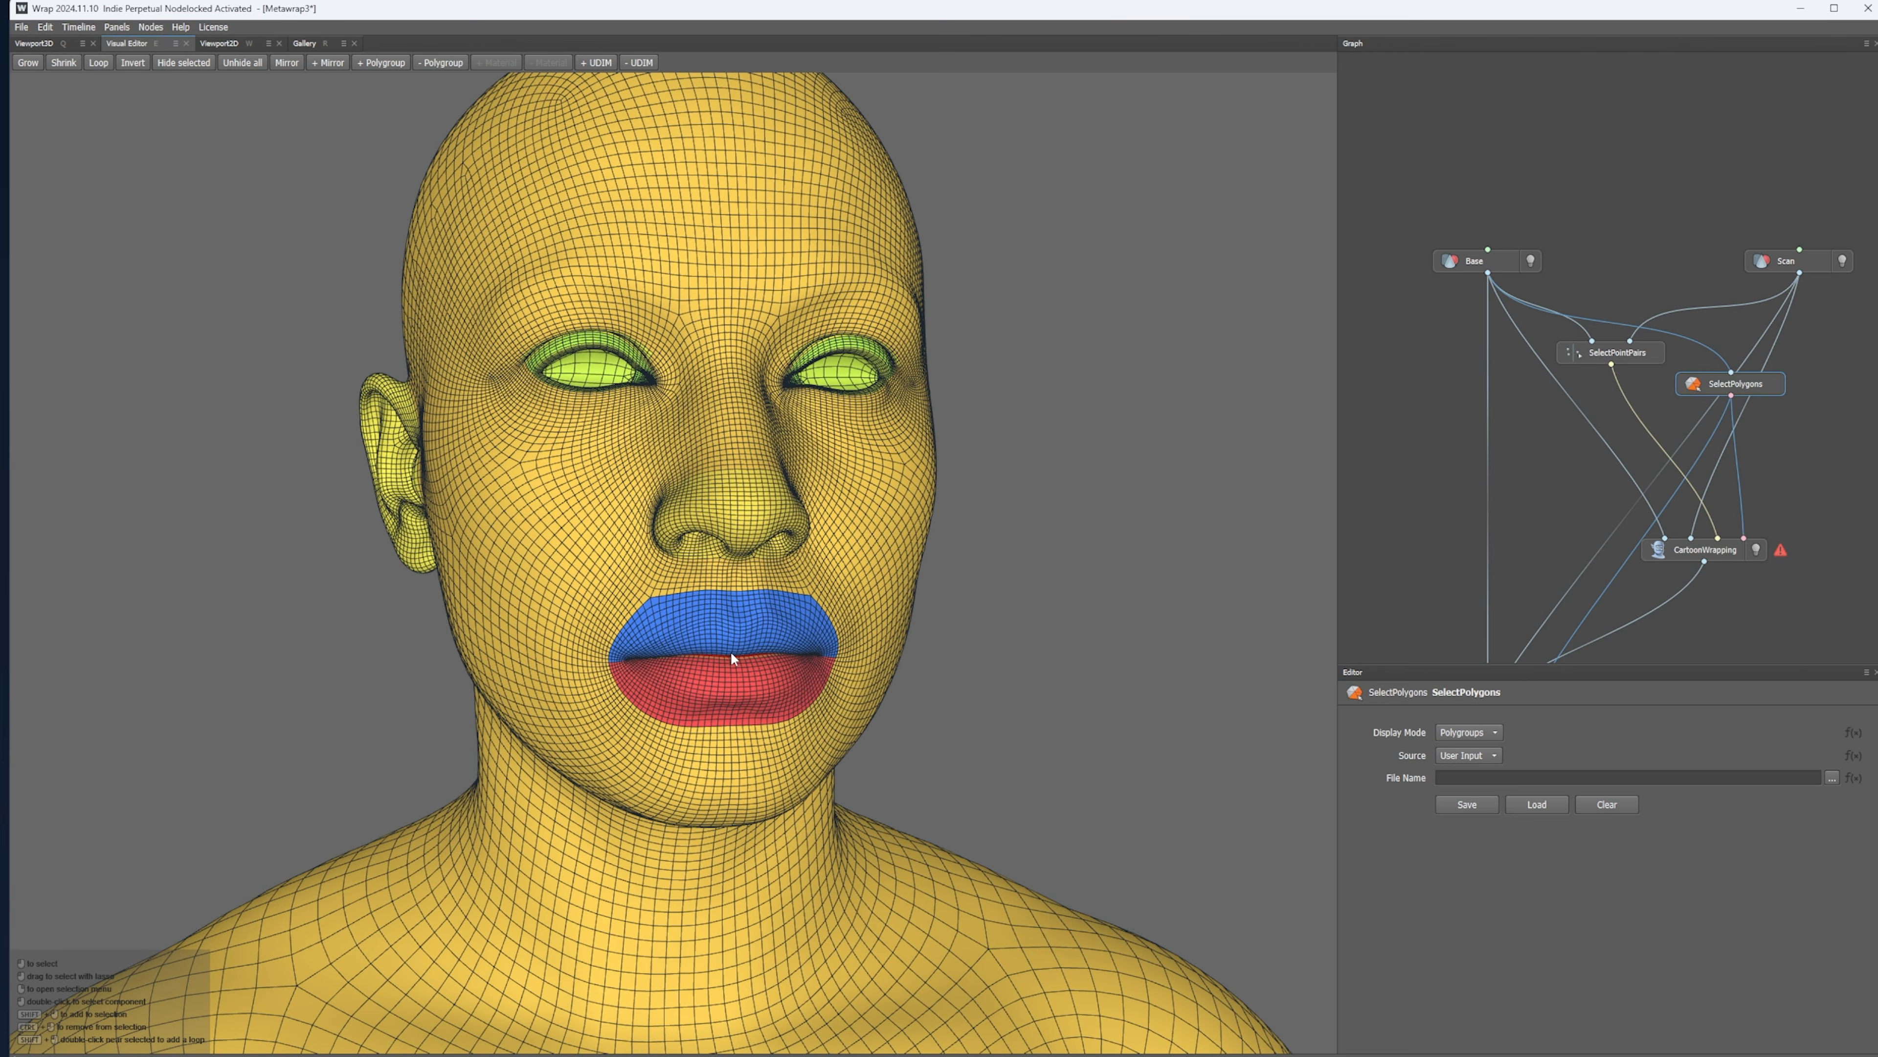
scroll(732, 657, "up", 2)
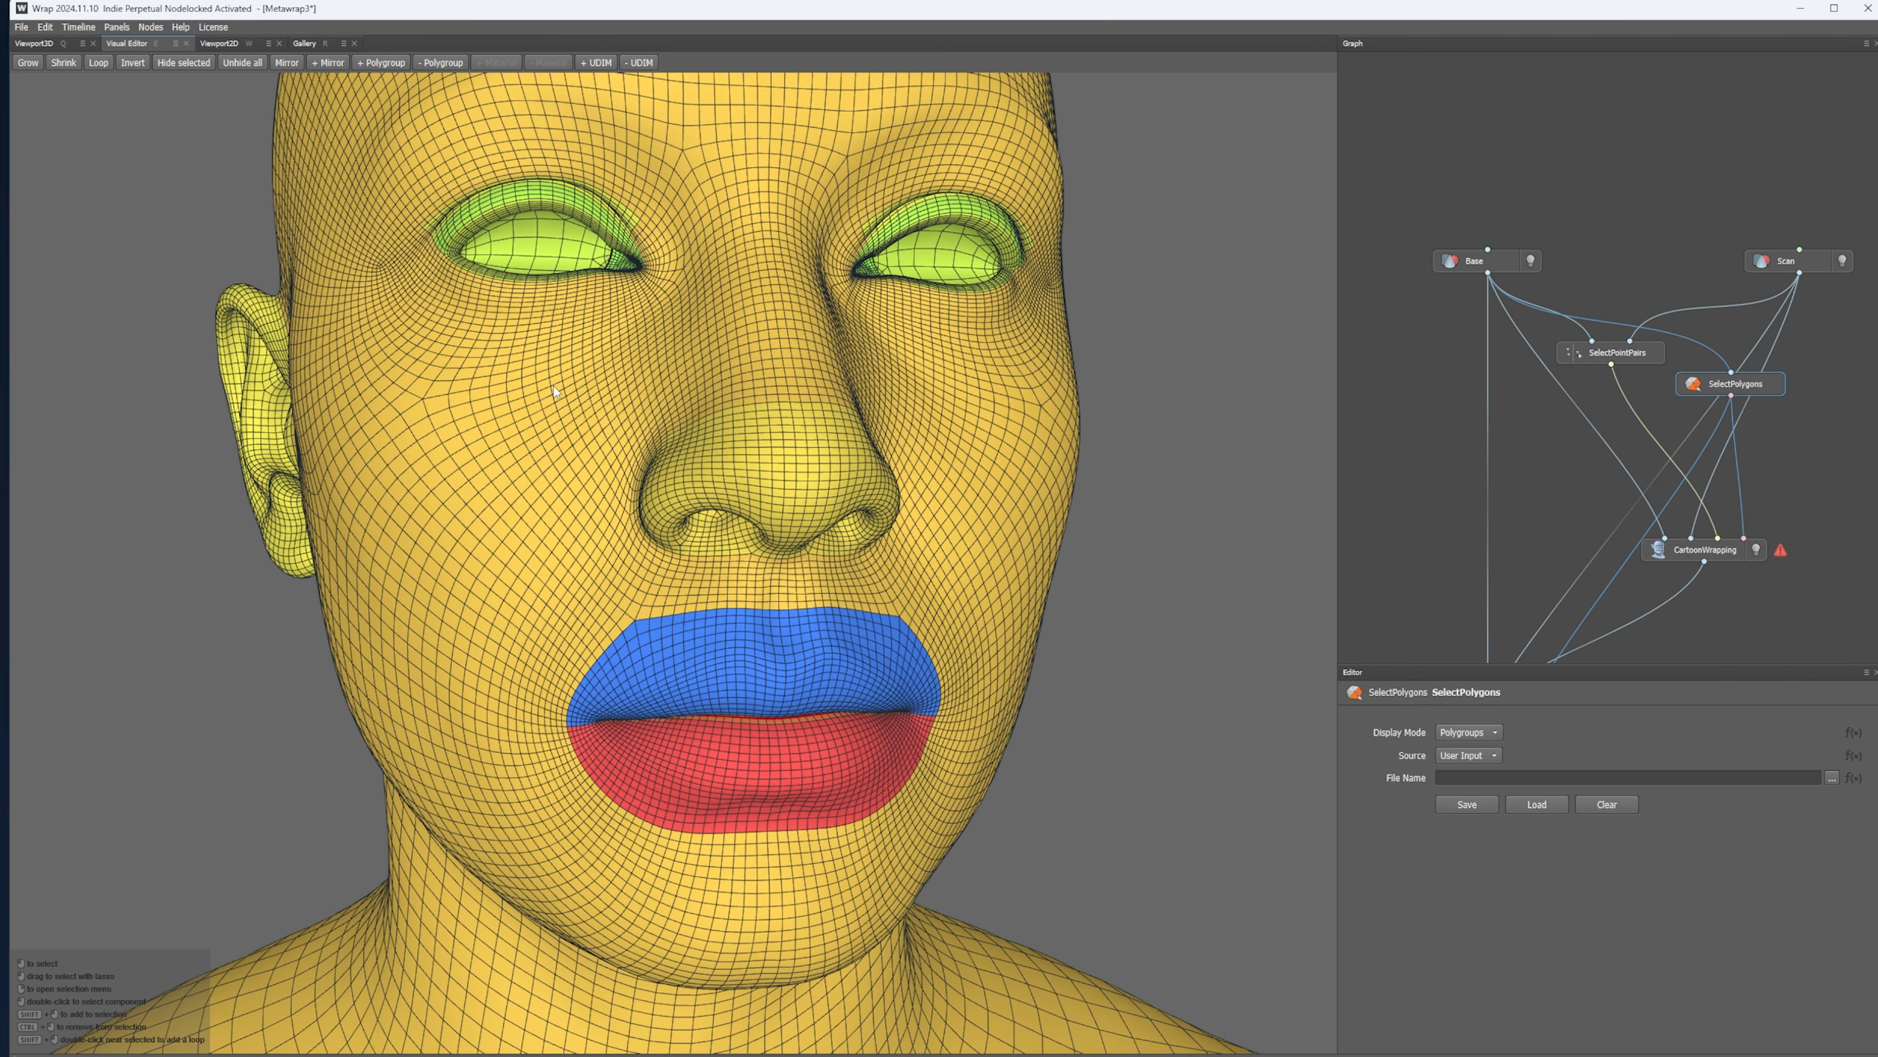
scroll(504, 333, "up", 5)
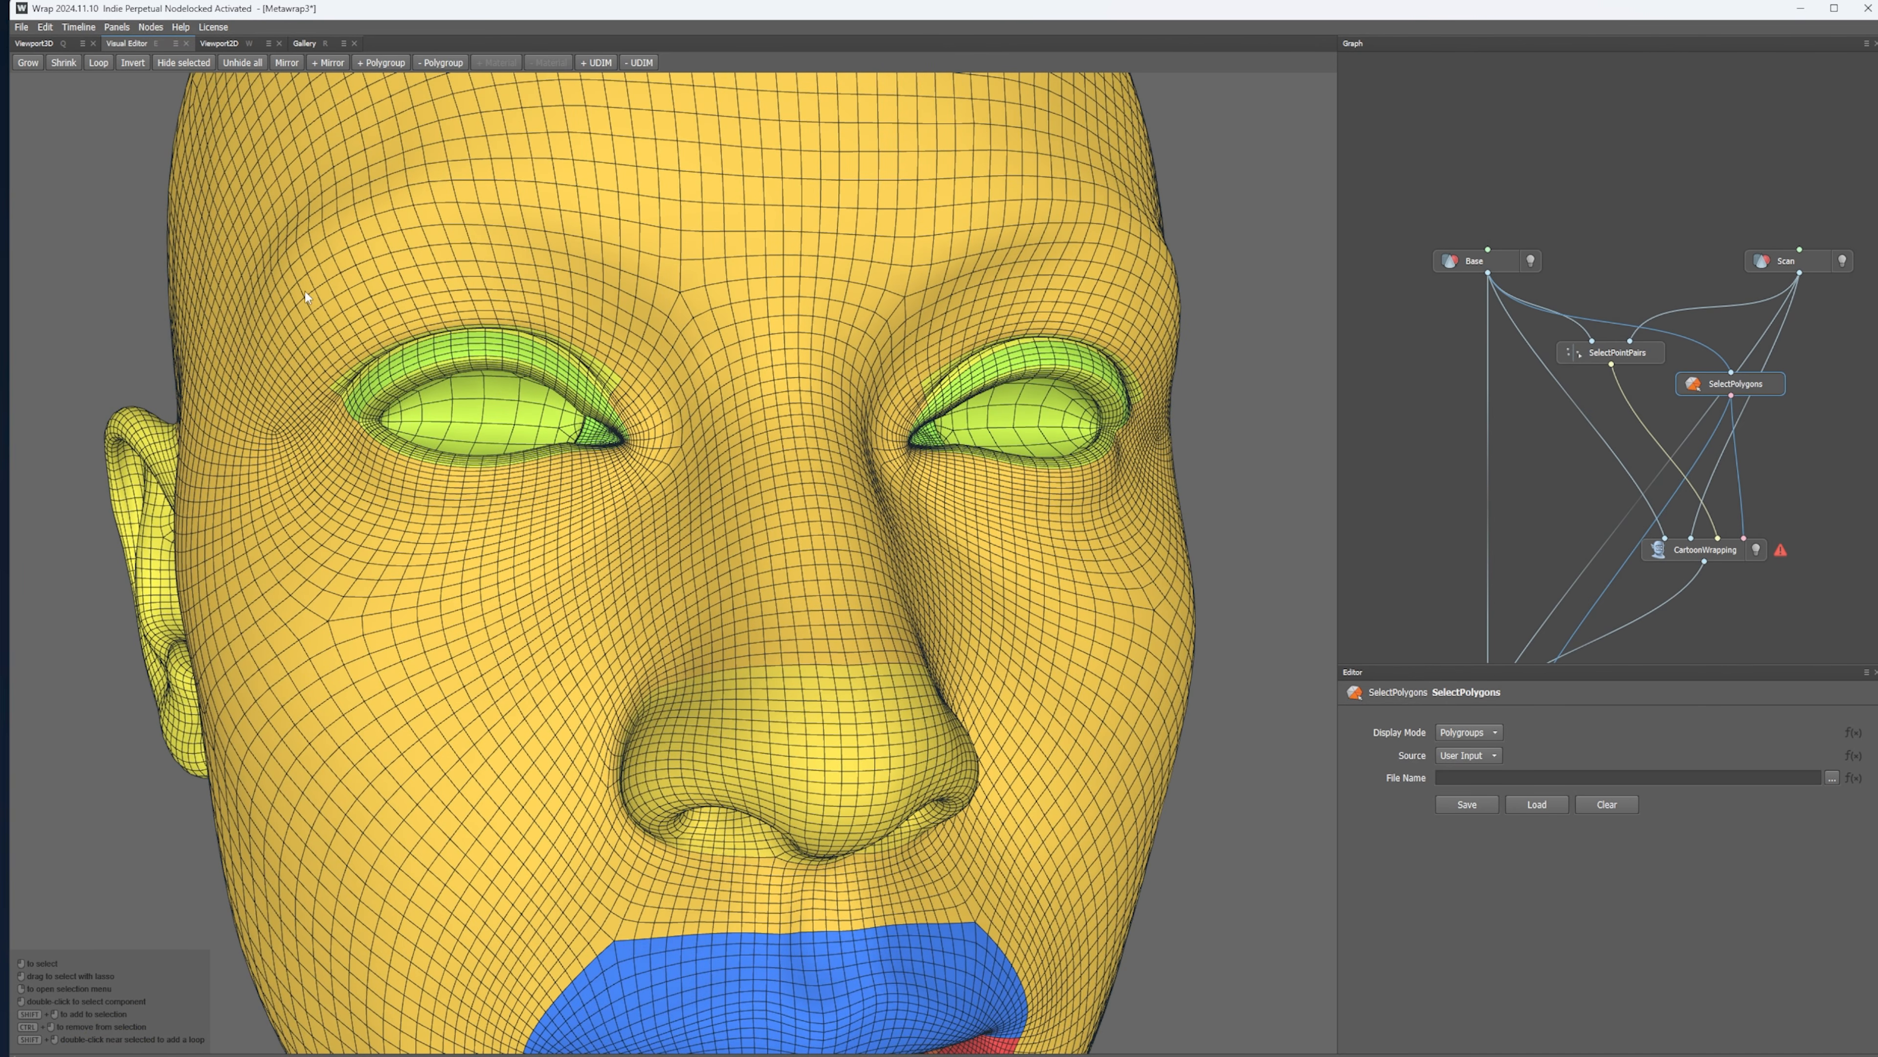
left_click(381, 62)
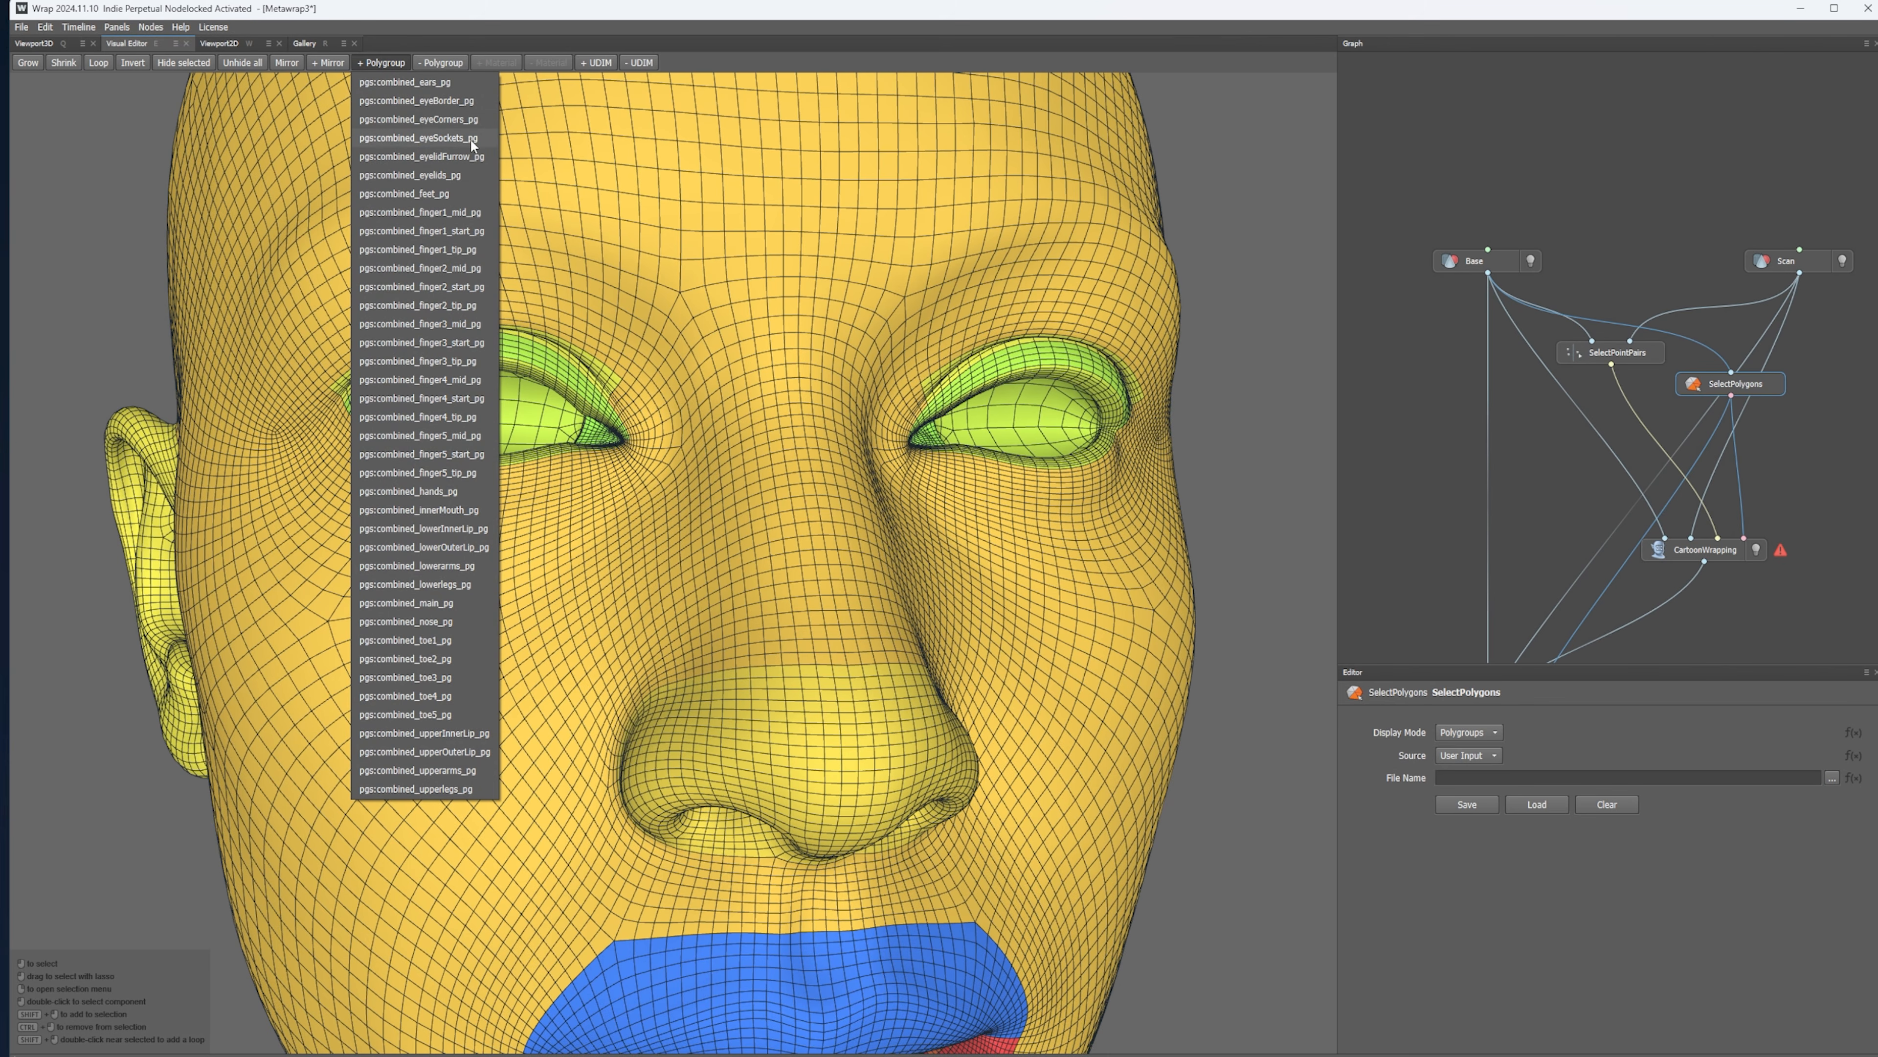
left_click(448, 145)
scroll(776, 450, "down", 5)
scroll(796, 725, "up", 10)
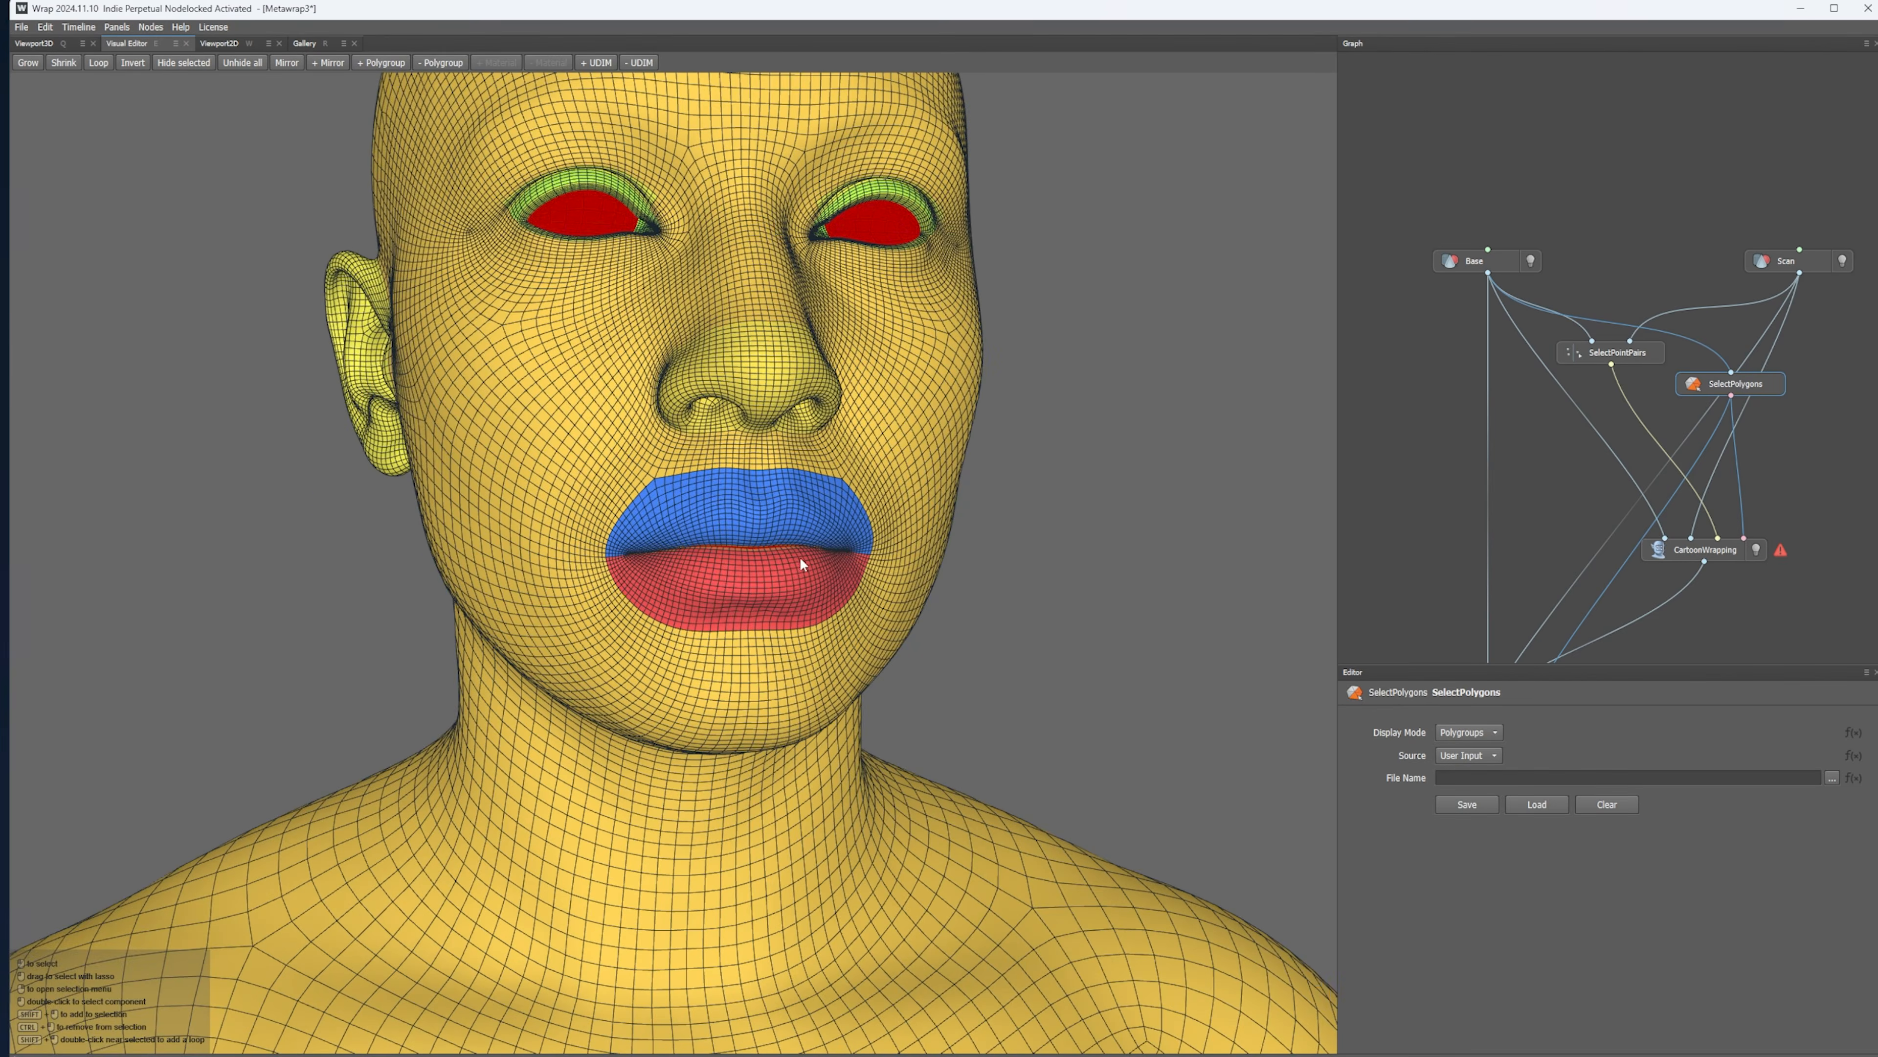
scroll(763, 534, "up", 8)
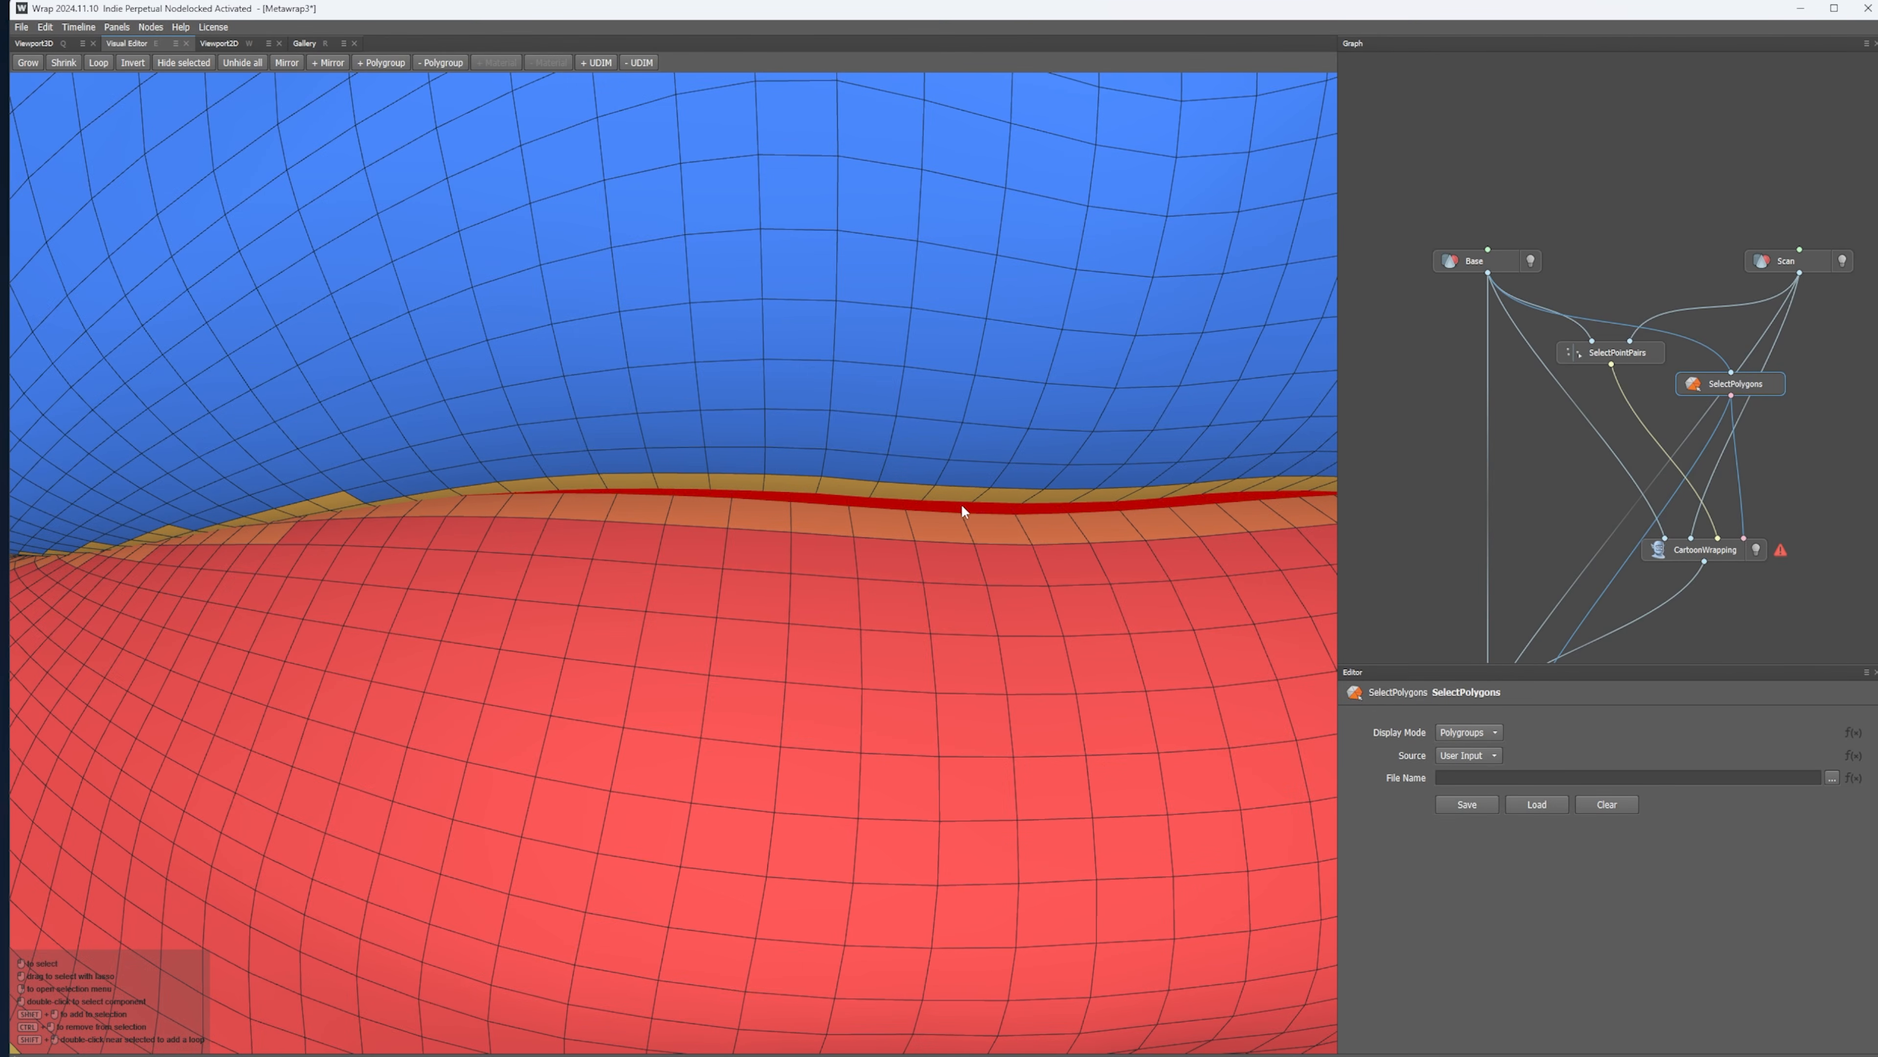
- Zoom back out from the mouth selection and show the CartoonWrapping node with its parameters
scroll(963, 509, "down", 8)
scroll(1131, 348, "down", 5)
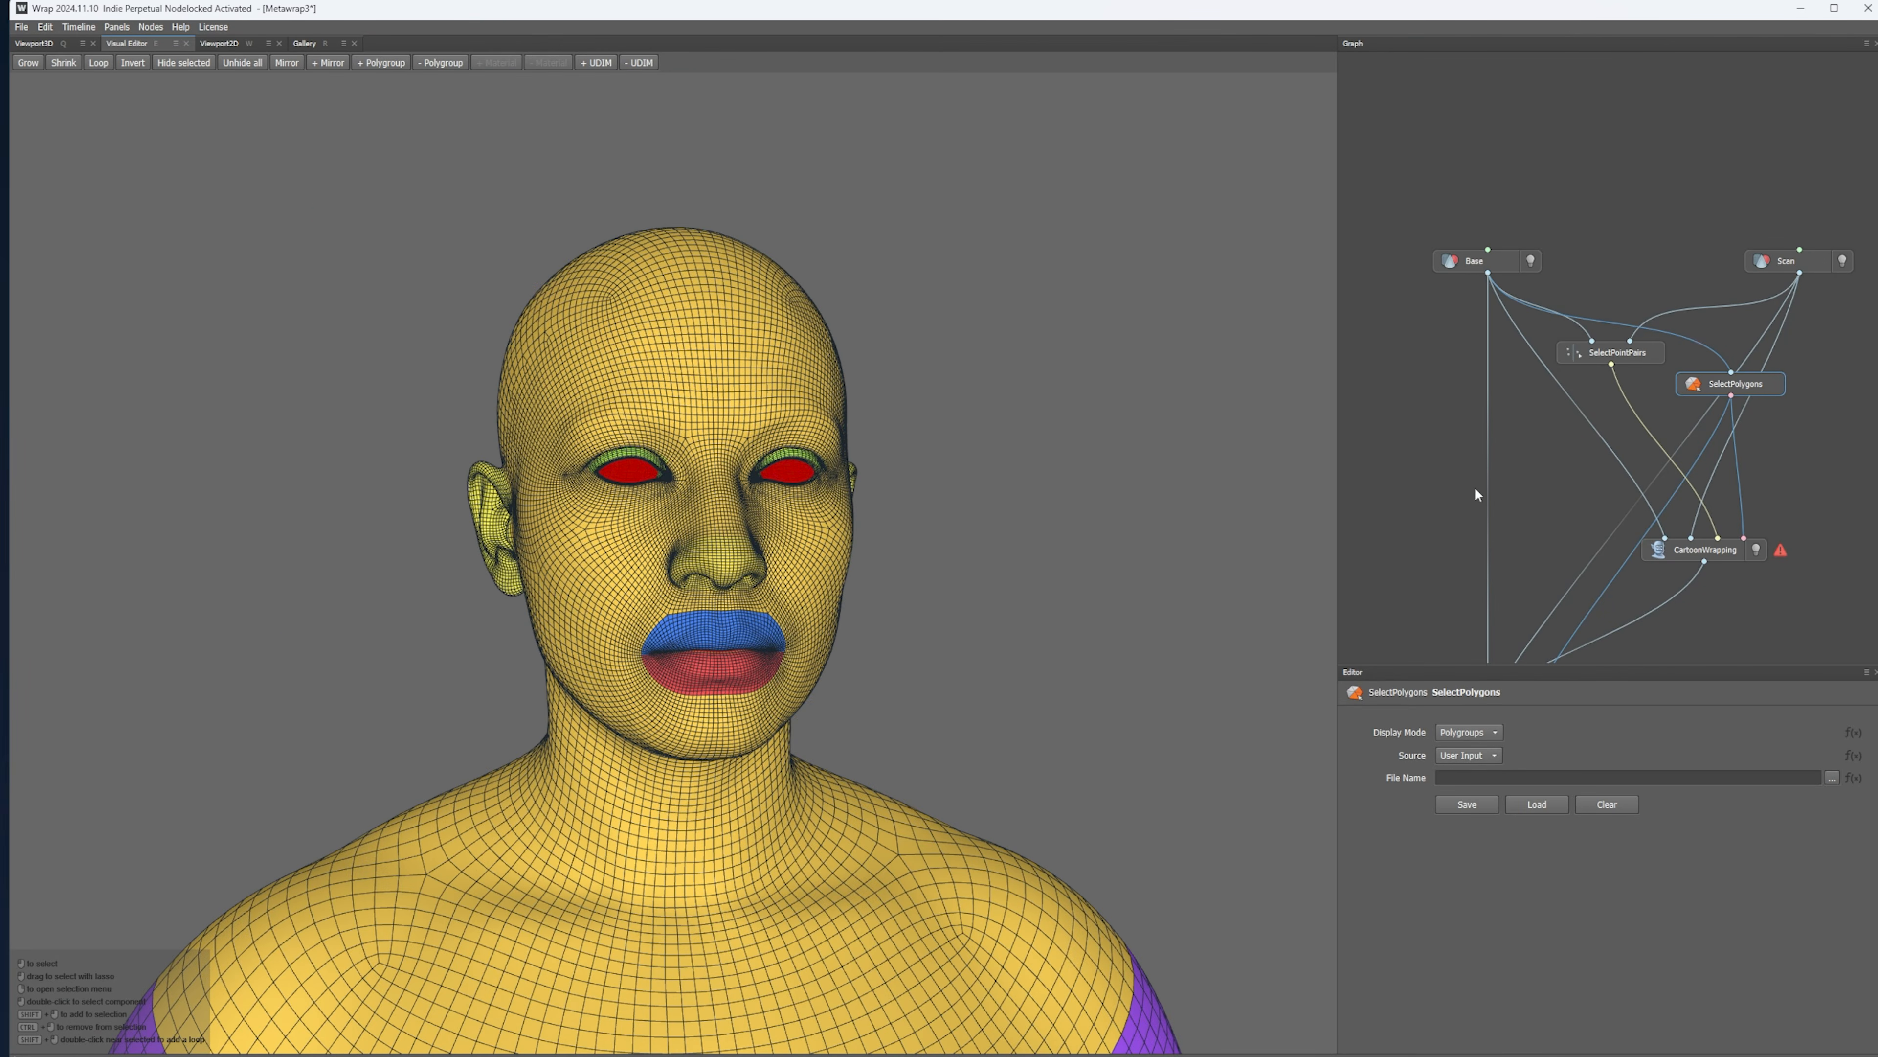
scroll(1608, 453, "down", 1)
middle_click_drag(1608, 529, 1622, 424)
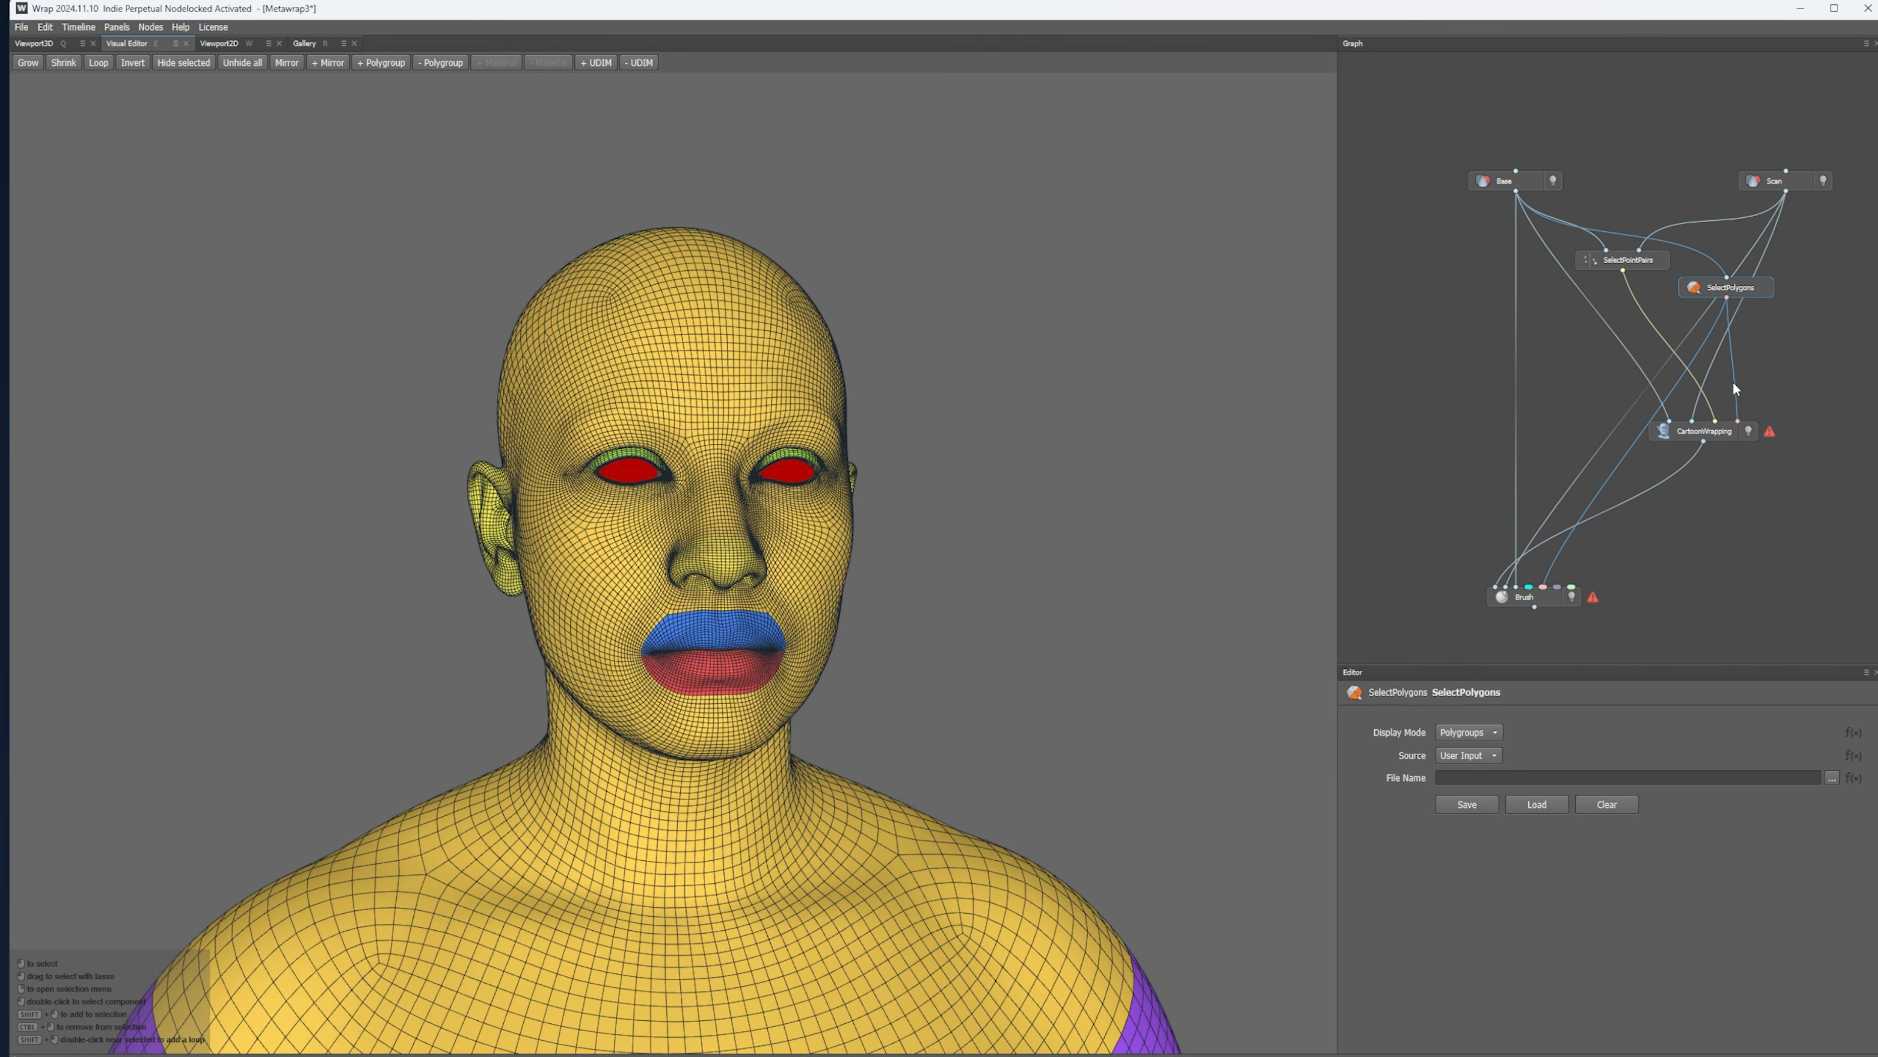
left_click(1693, 435)
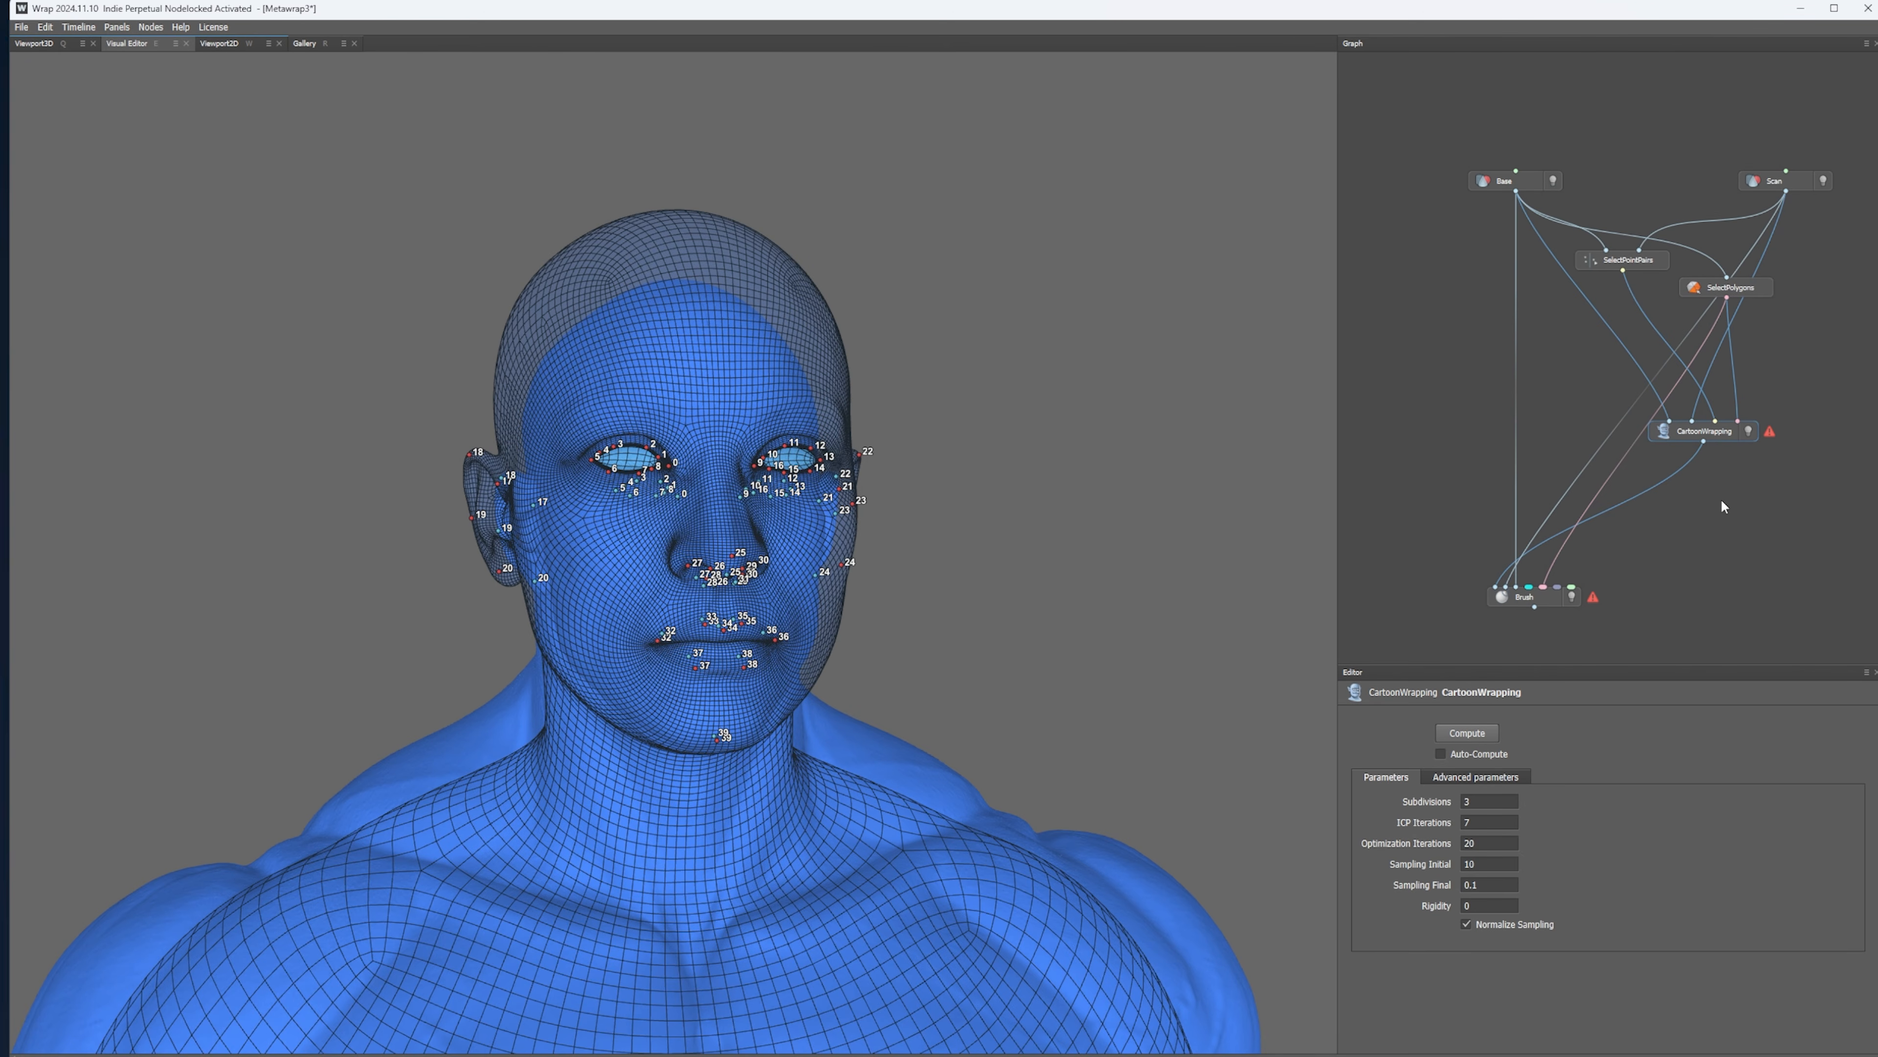
right_click(1444, 287)
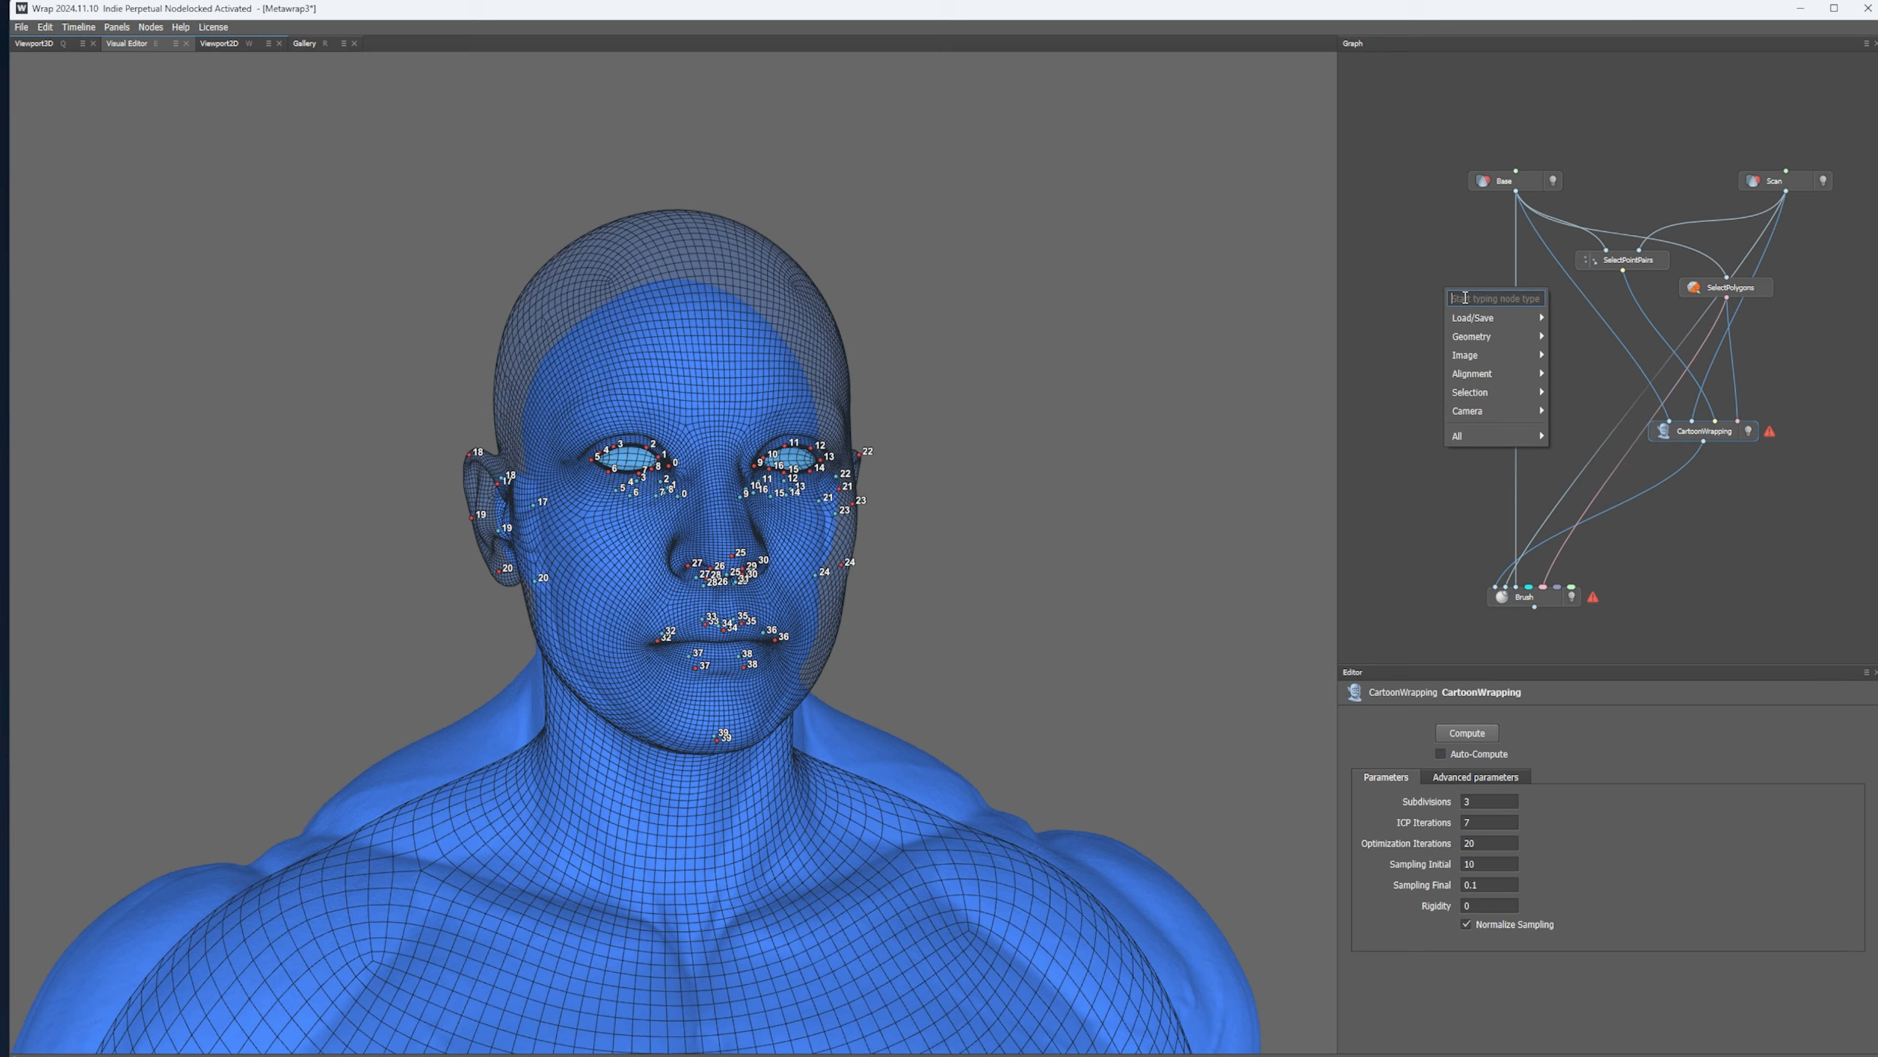
type("wra")
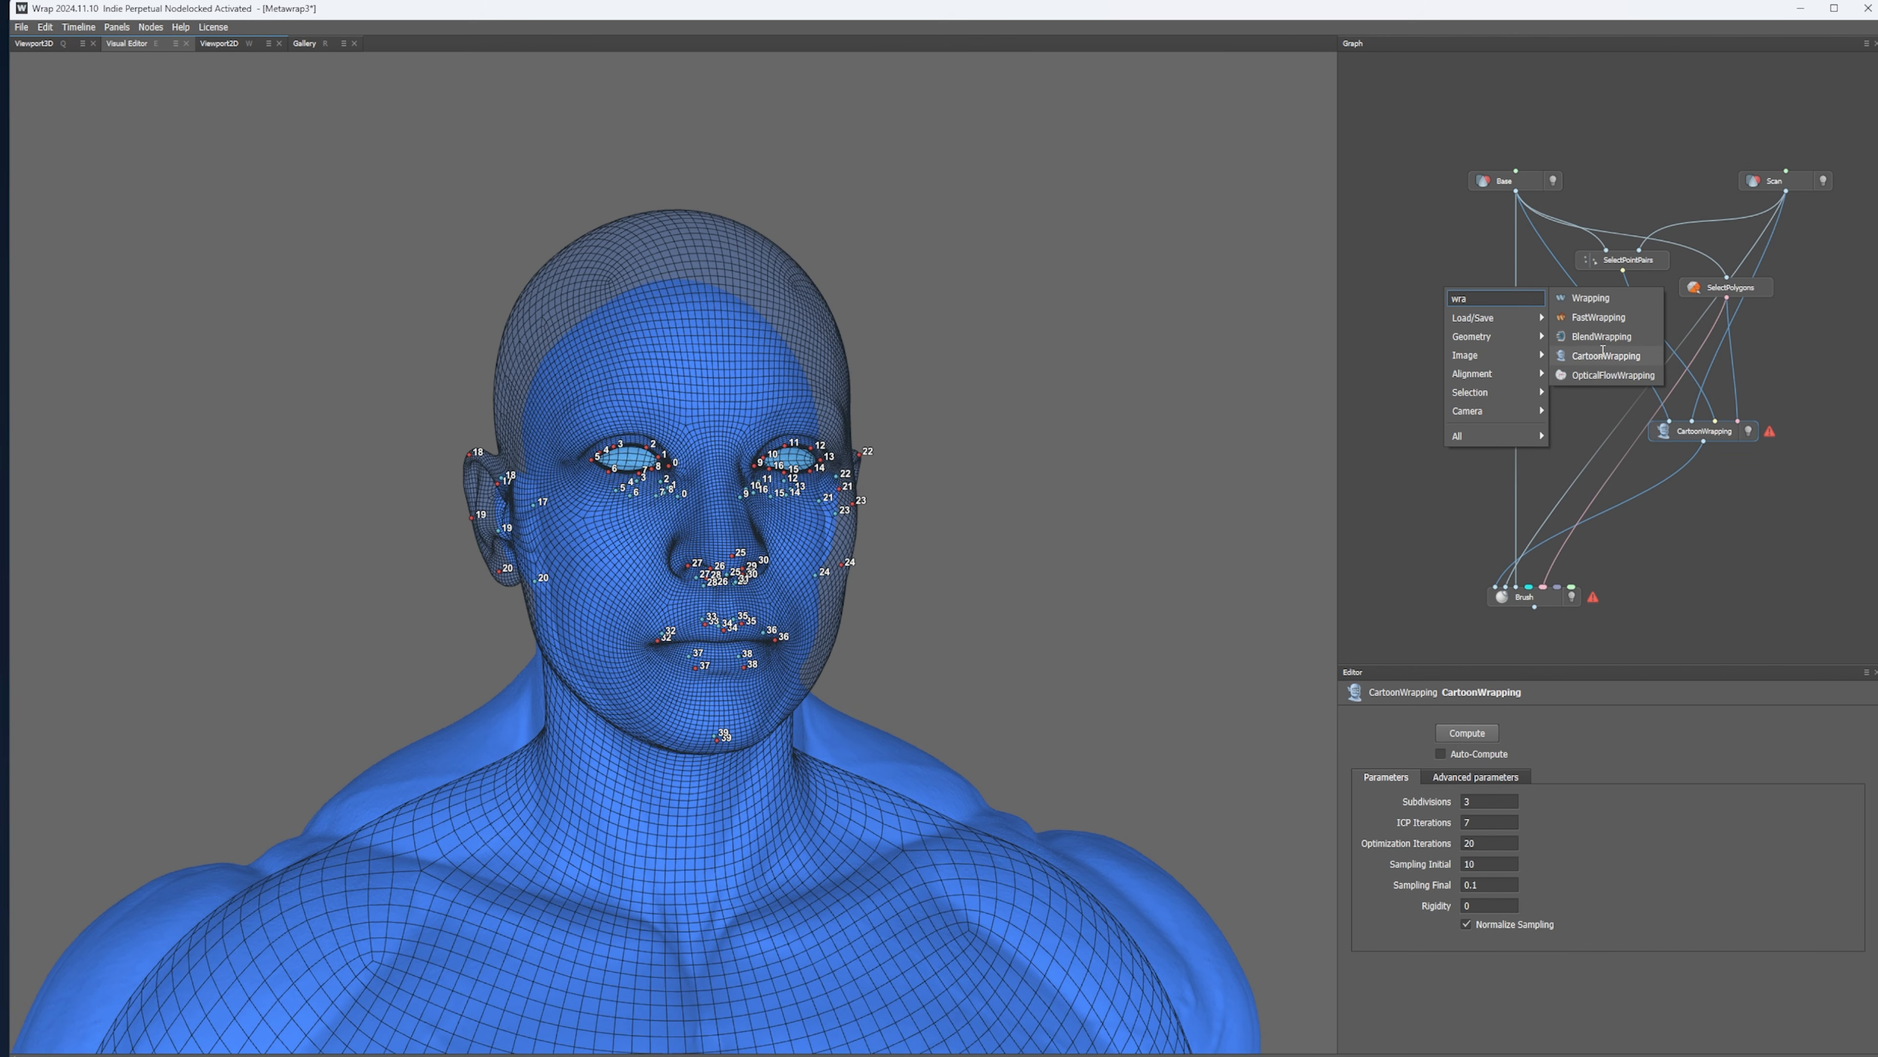
left_click(1709, 475)
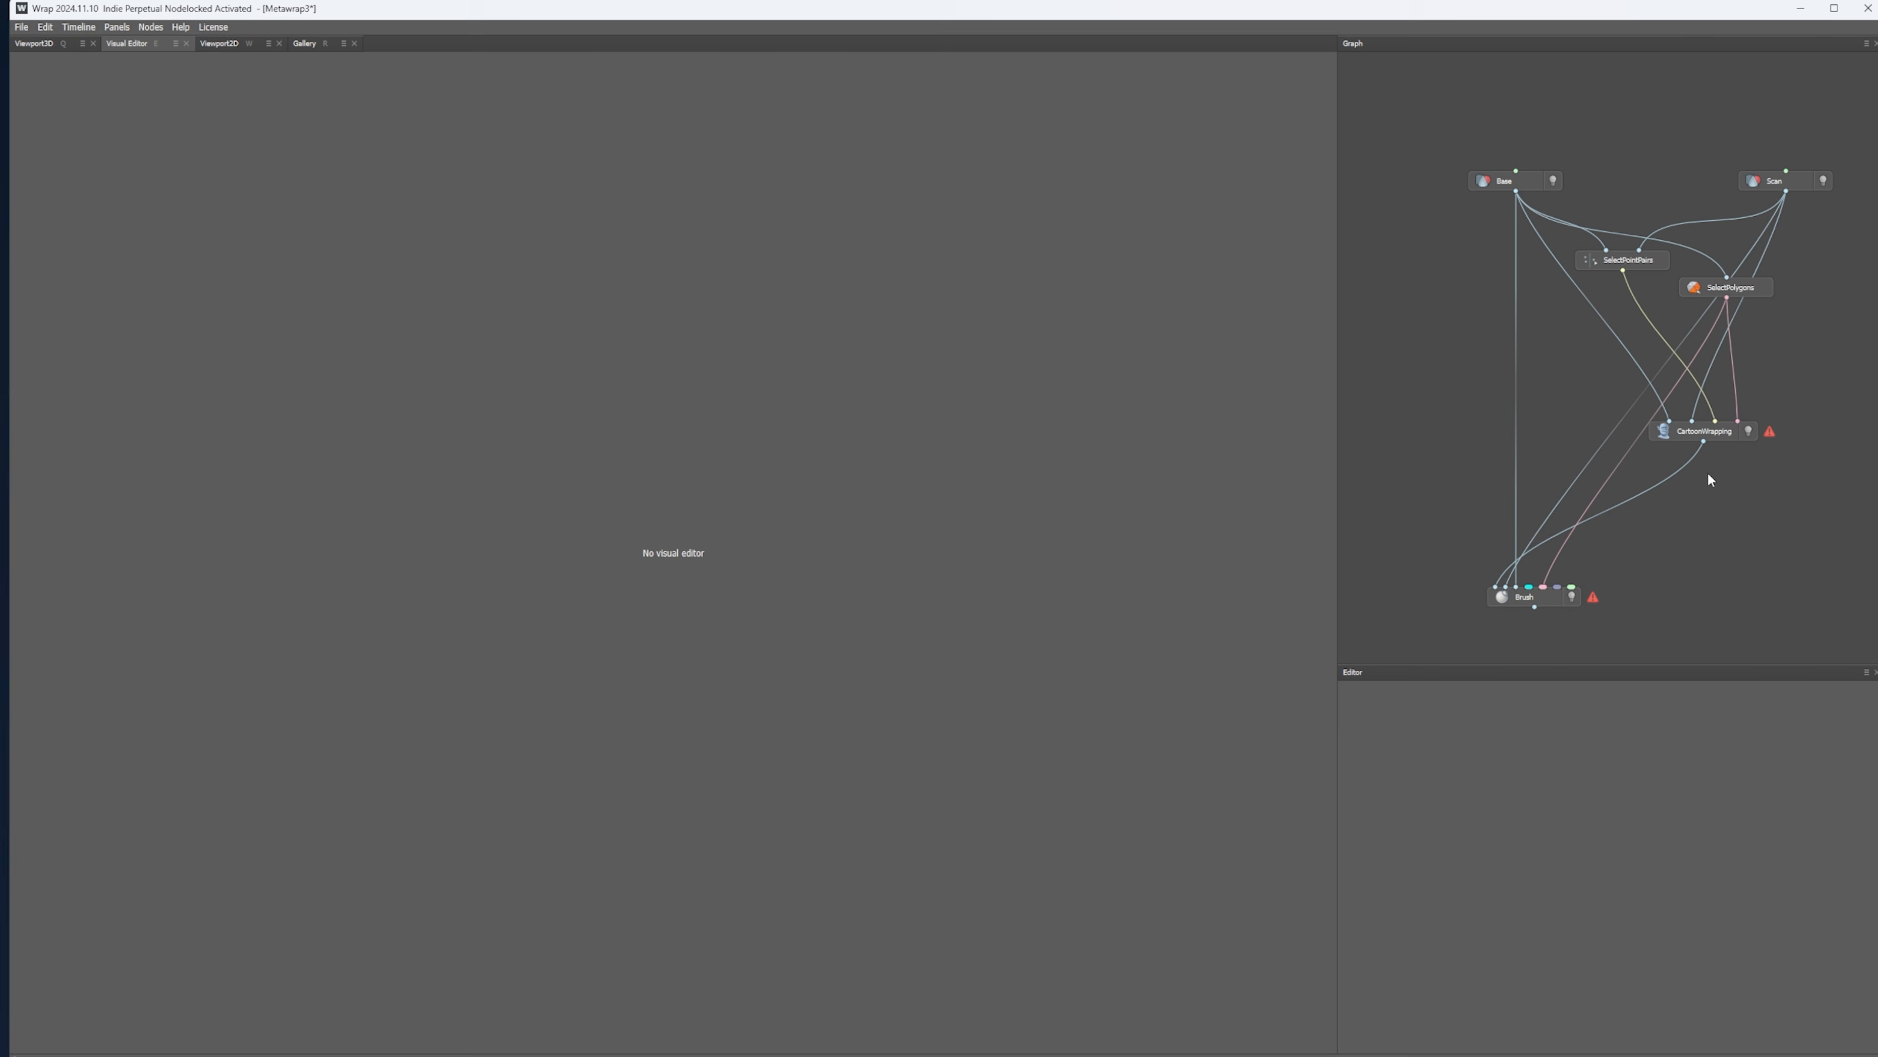
- Compute the CartoonWrapping node to wrap the base mesh onto the muscular scan
left_click(1712, 432)
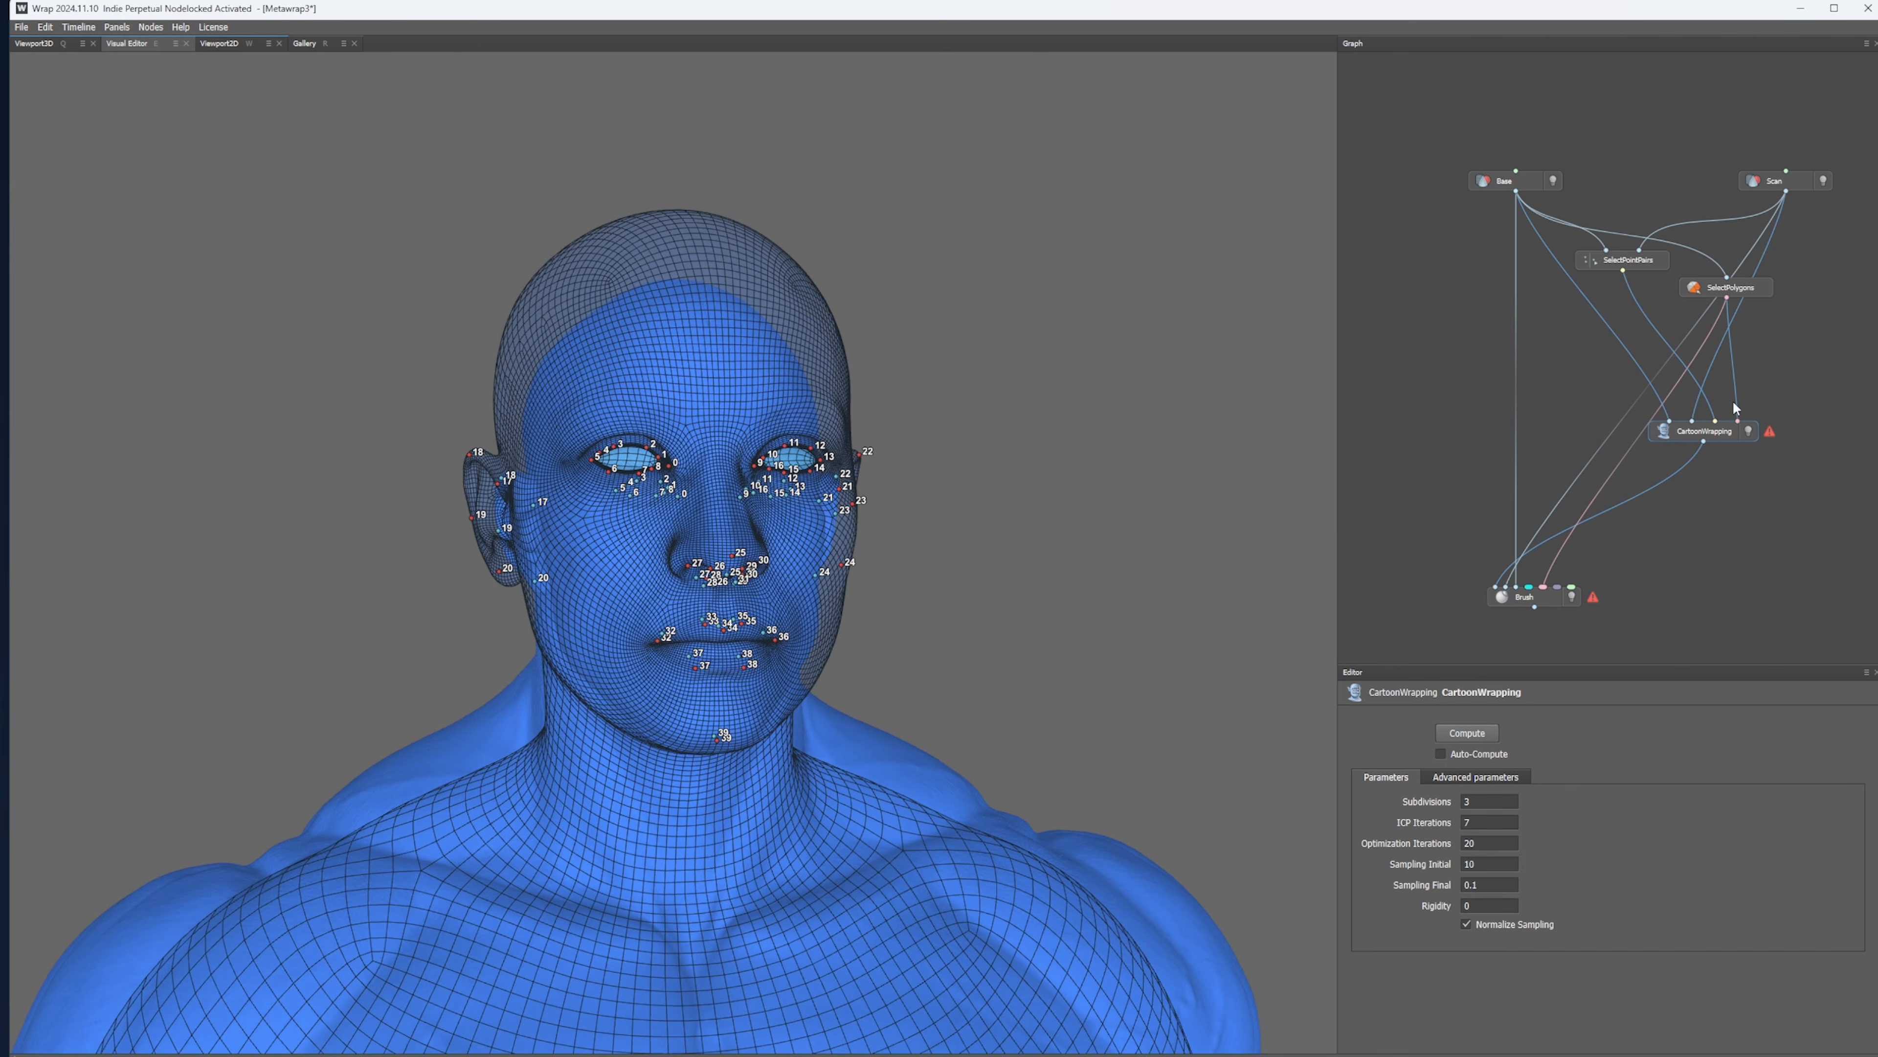
scroll(992, 546, "down", 6)
scroll(880, 502, "up", 2)
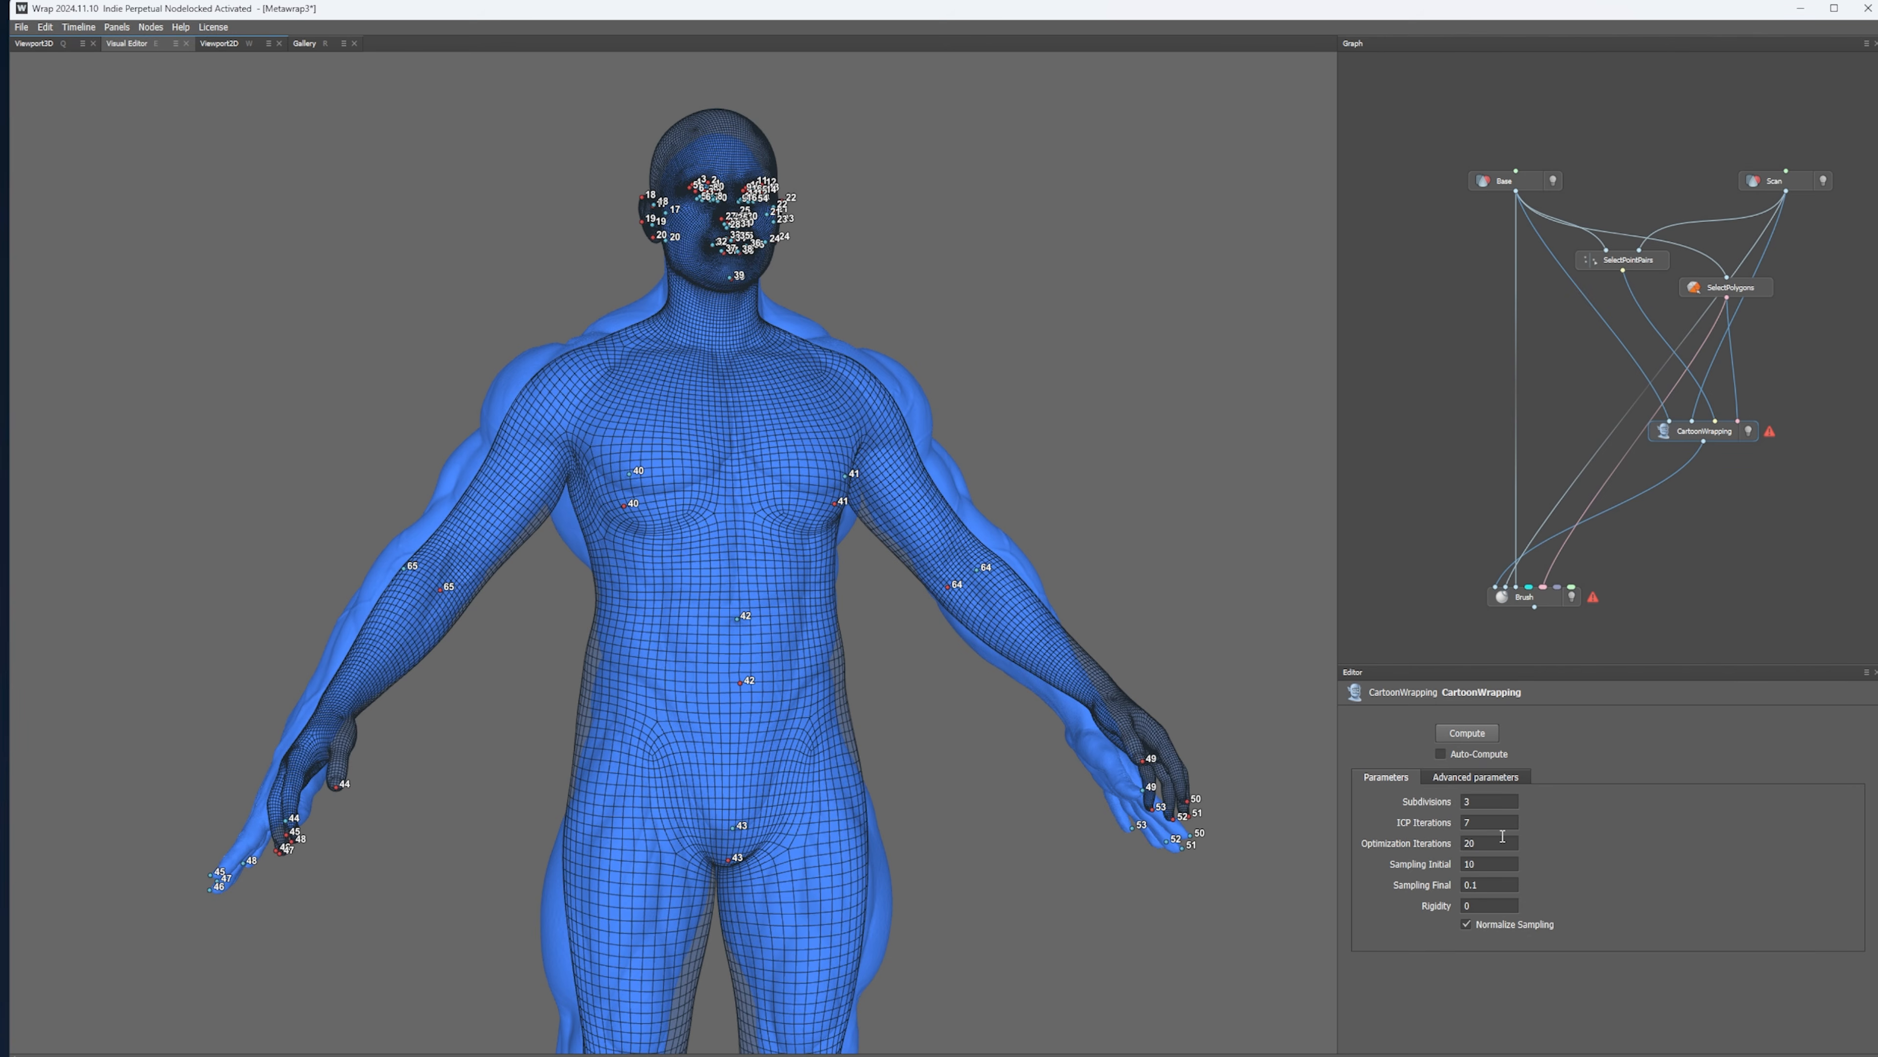
left_click(1466, 732)
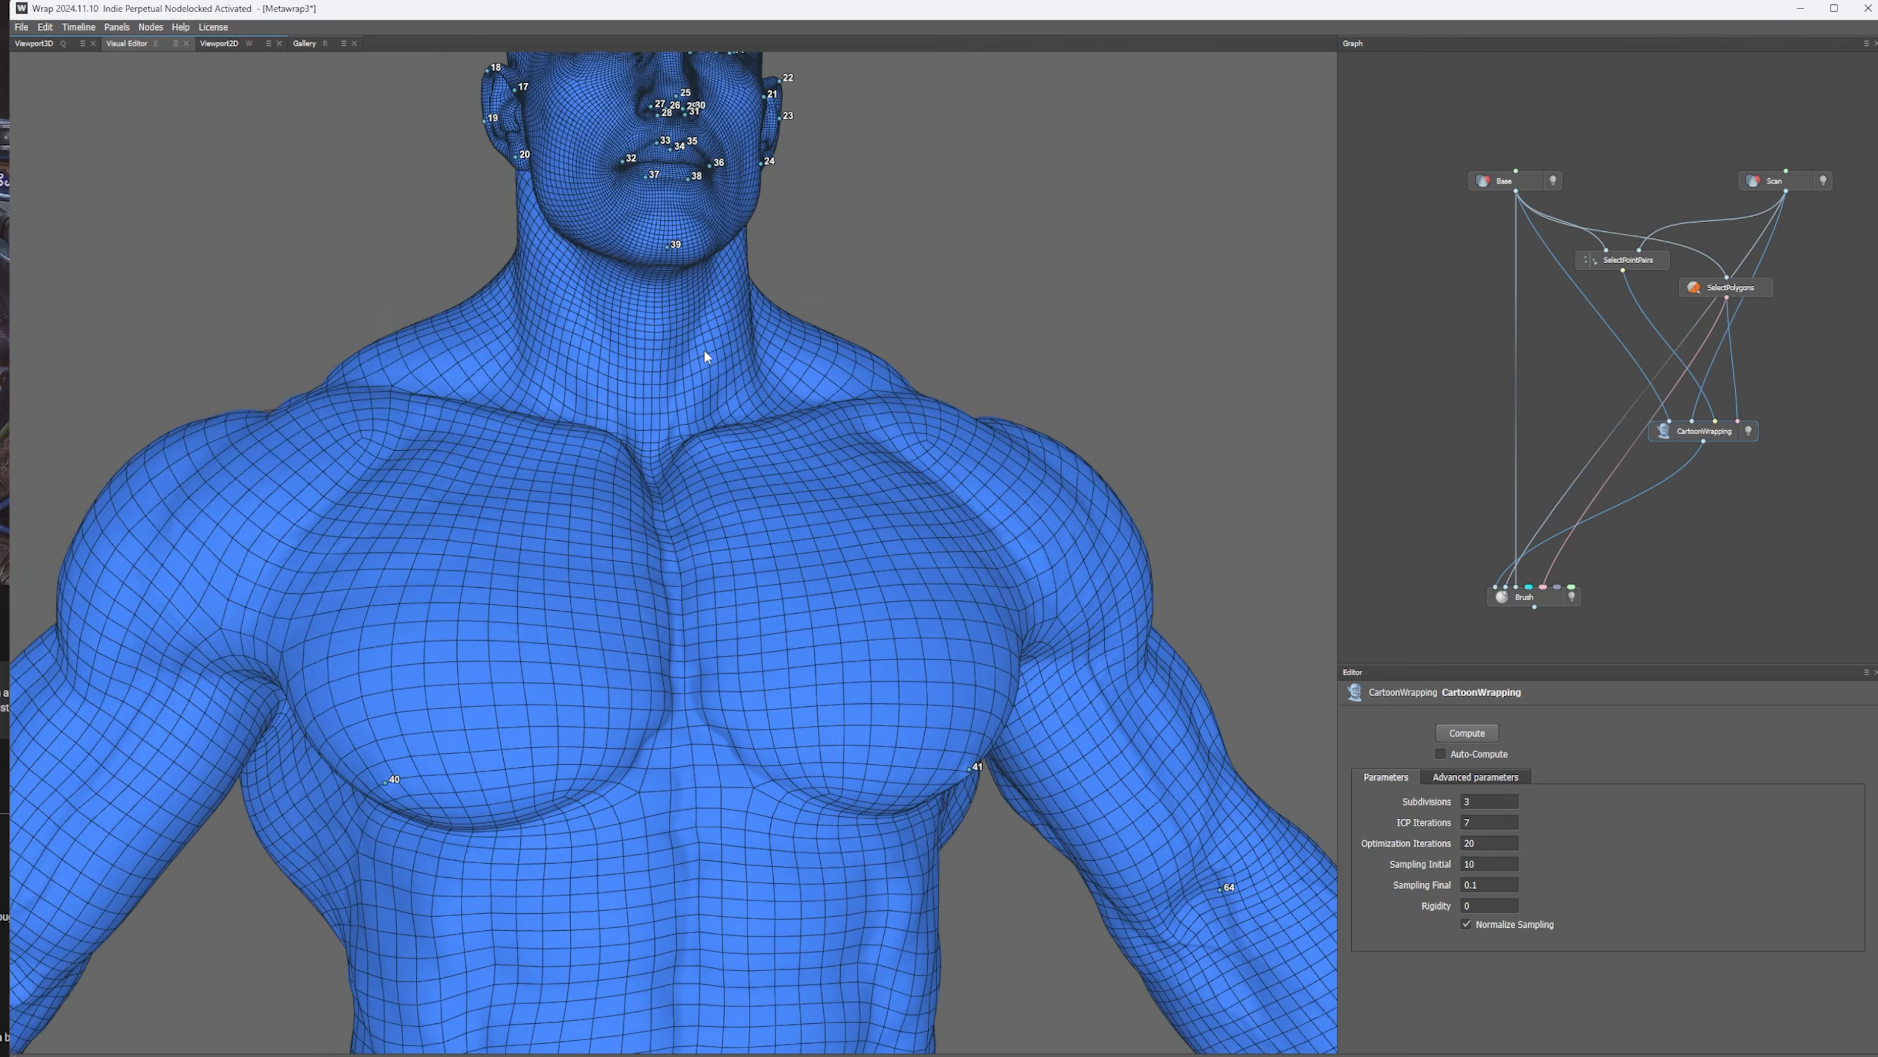
- Inspect the wrapped mesh's topology over the torso, back, neck and head from the front, back and side
scroll(666, 385, "down", 4)
scroll(643, 451, "up", 4)
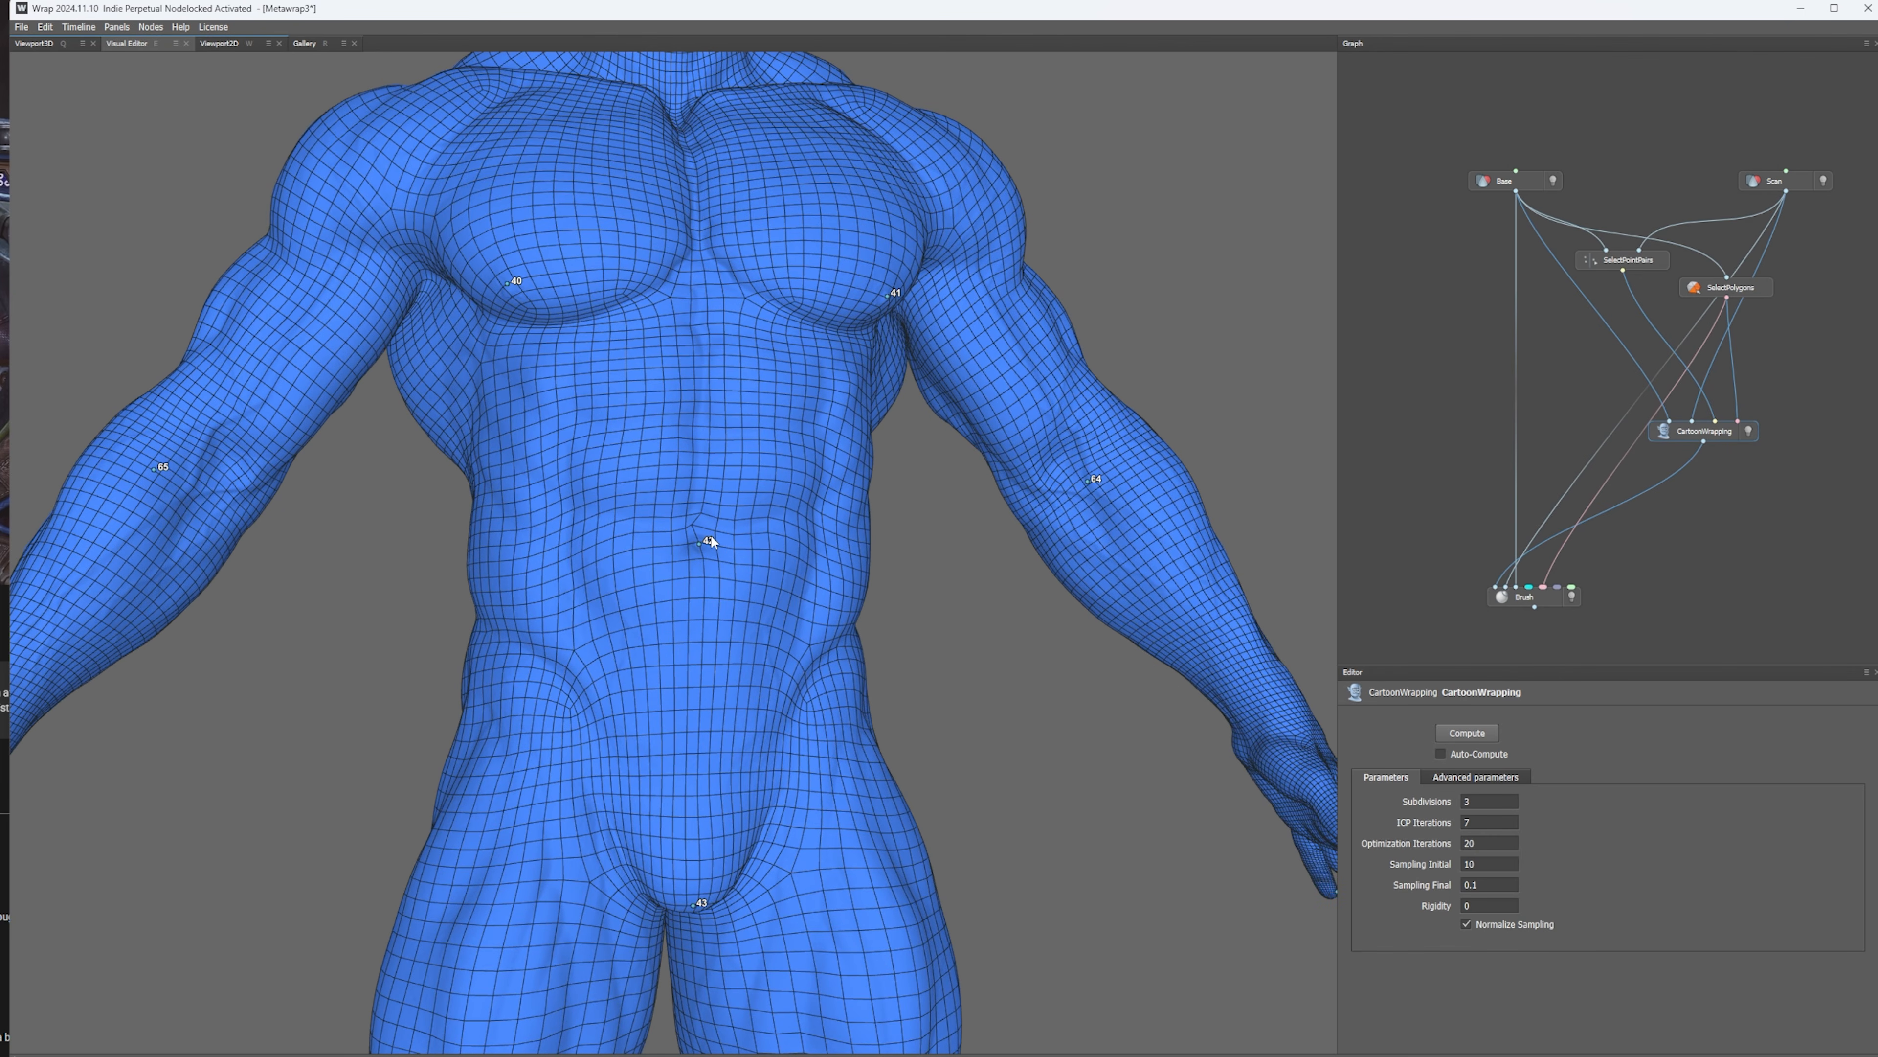
scroll(650, 369, "down", 3)
left_click_drag(503, 451, 853, 510)
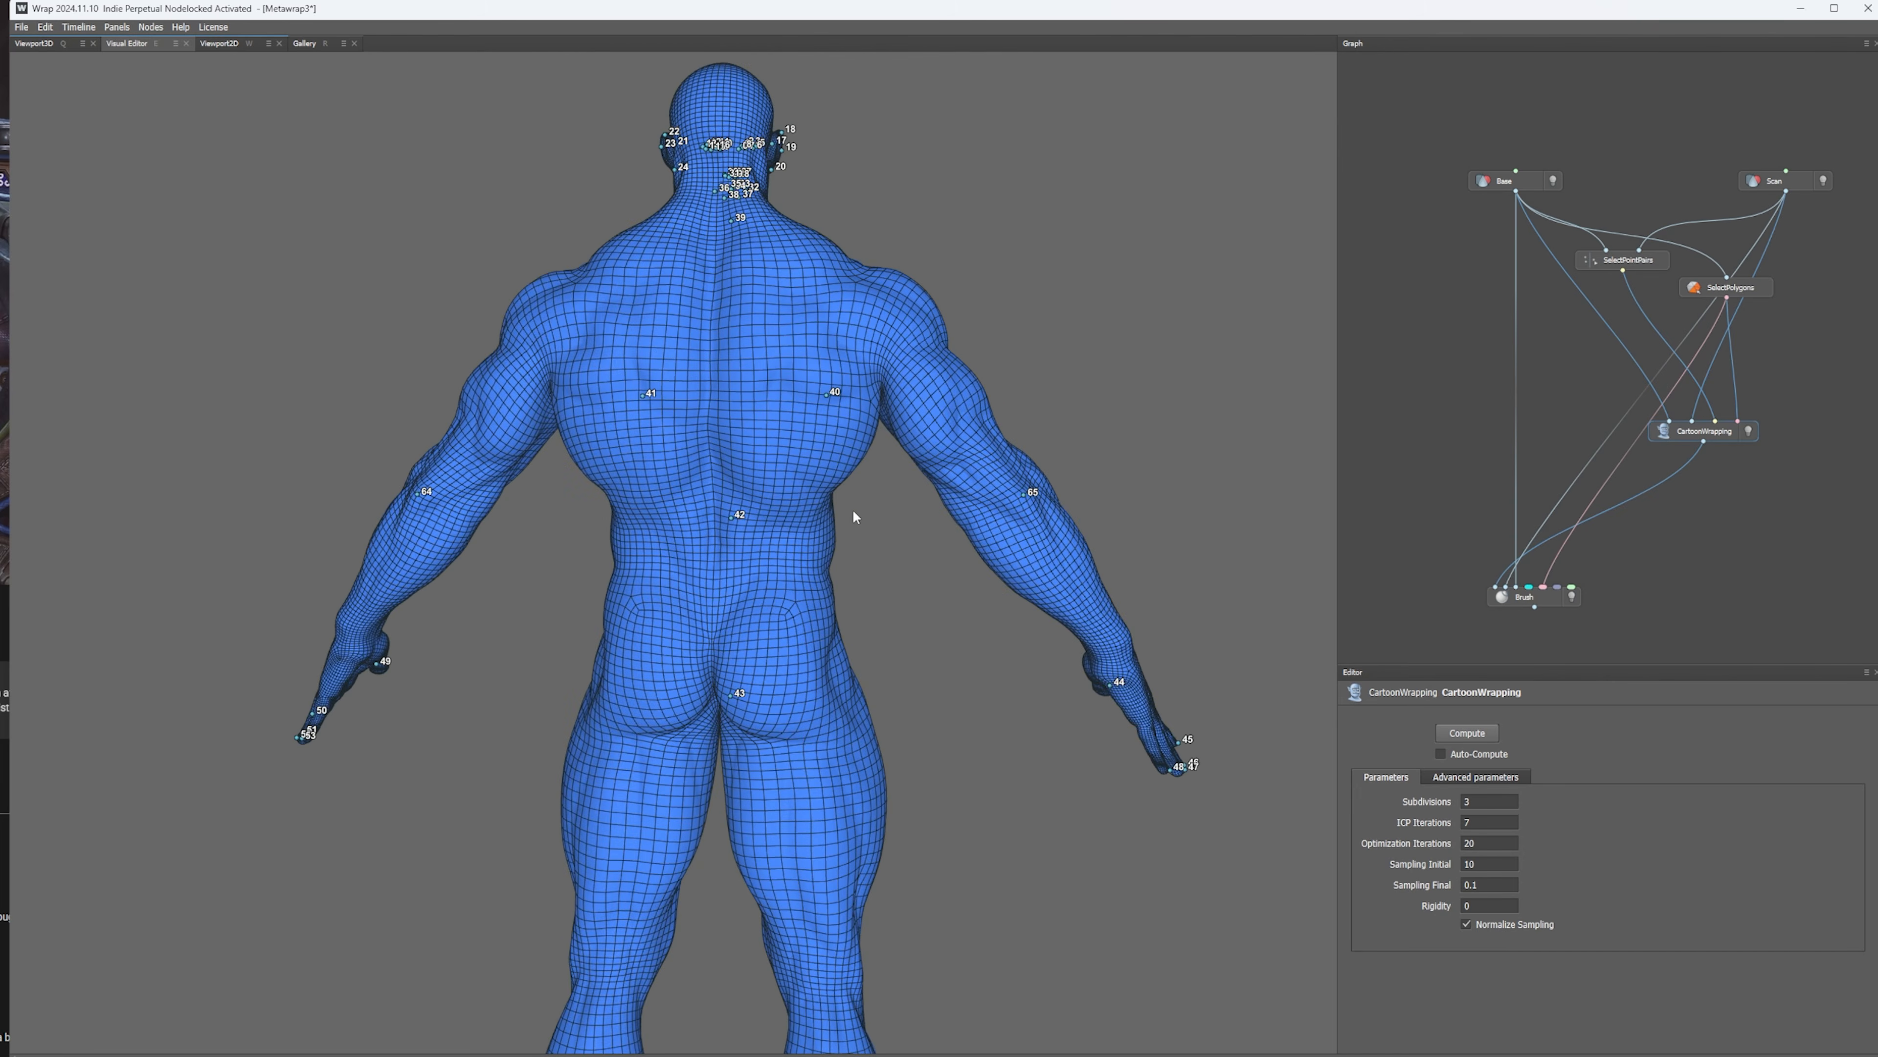
middle_click_drag(723, 185, 737, 432)
scroll(734, 453, "up", 5)
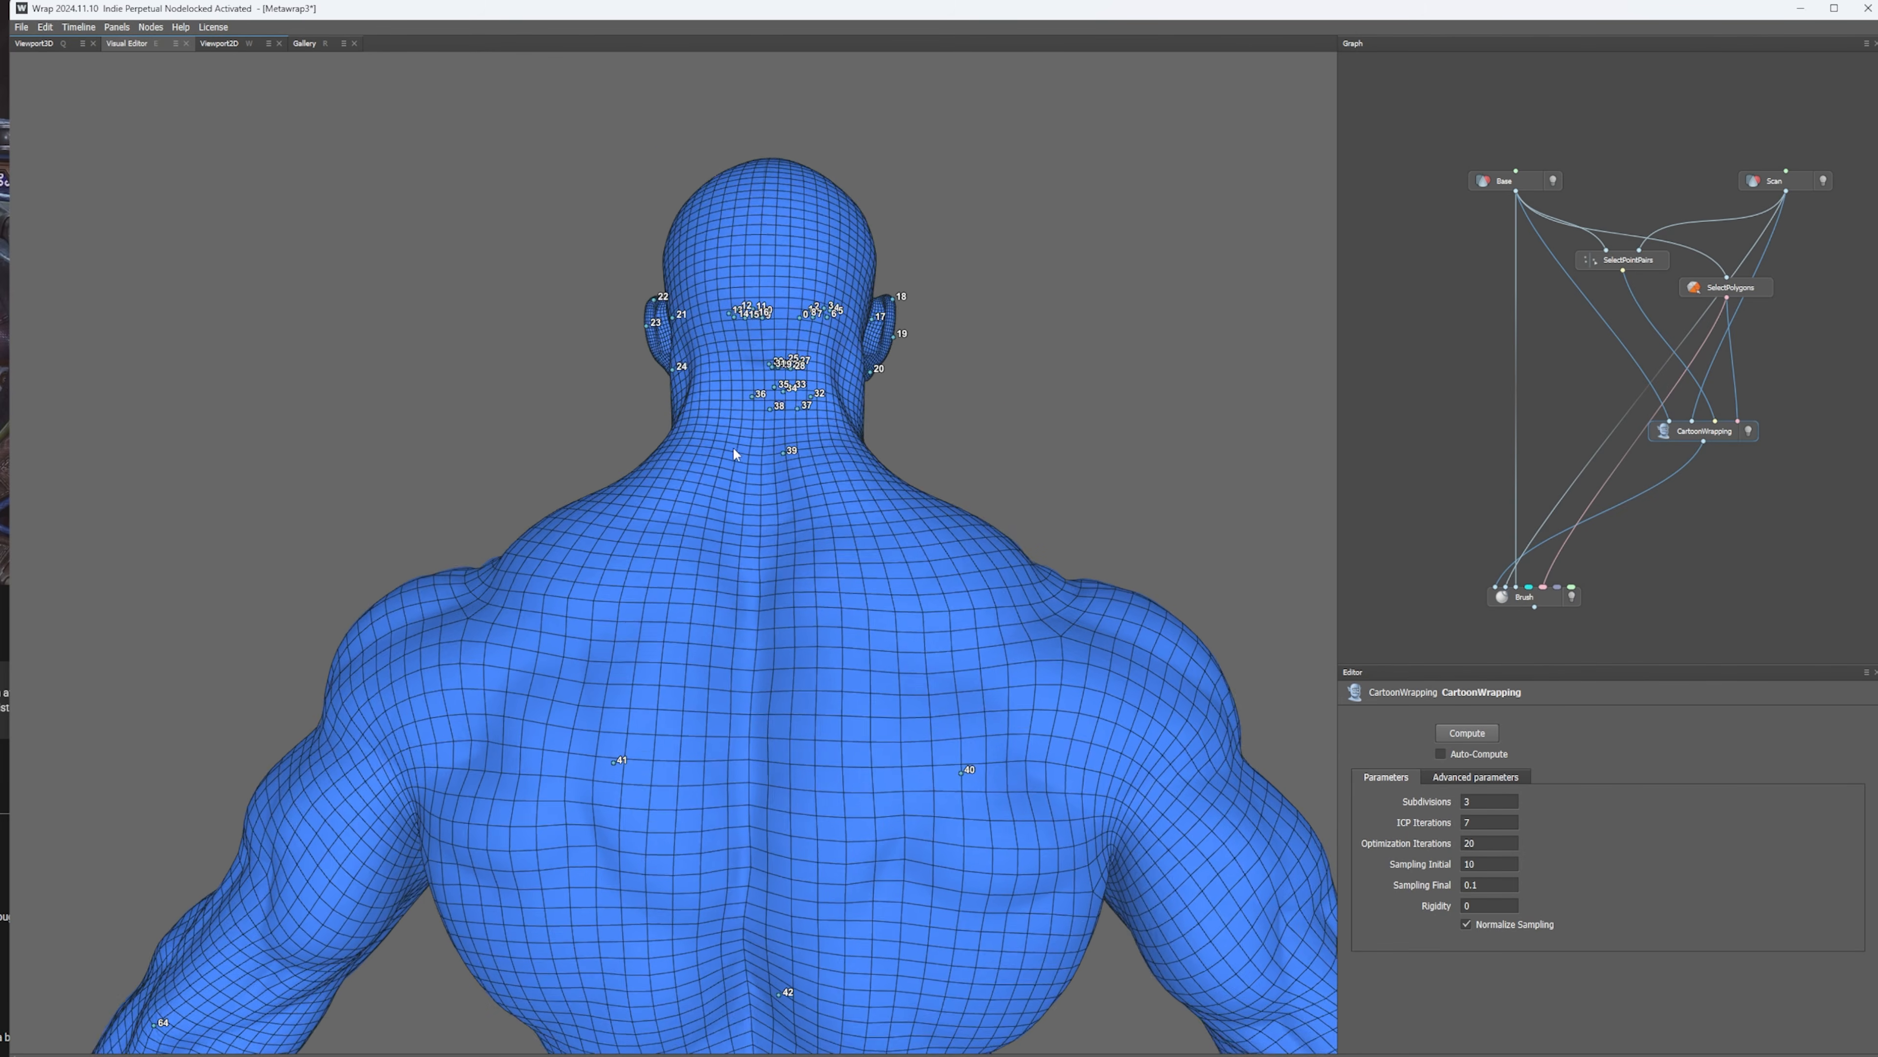
left_click_drag(780, 407, 829, 354)
left_click_drag(623, 334, 706, 436)
right_click_drag(705, 431, 771, 537)
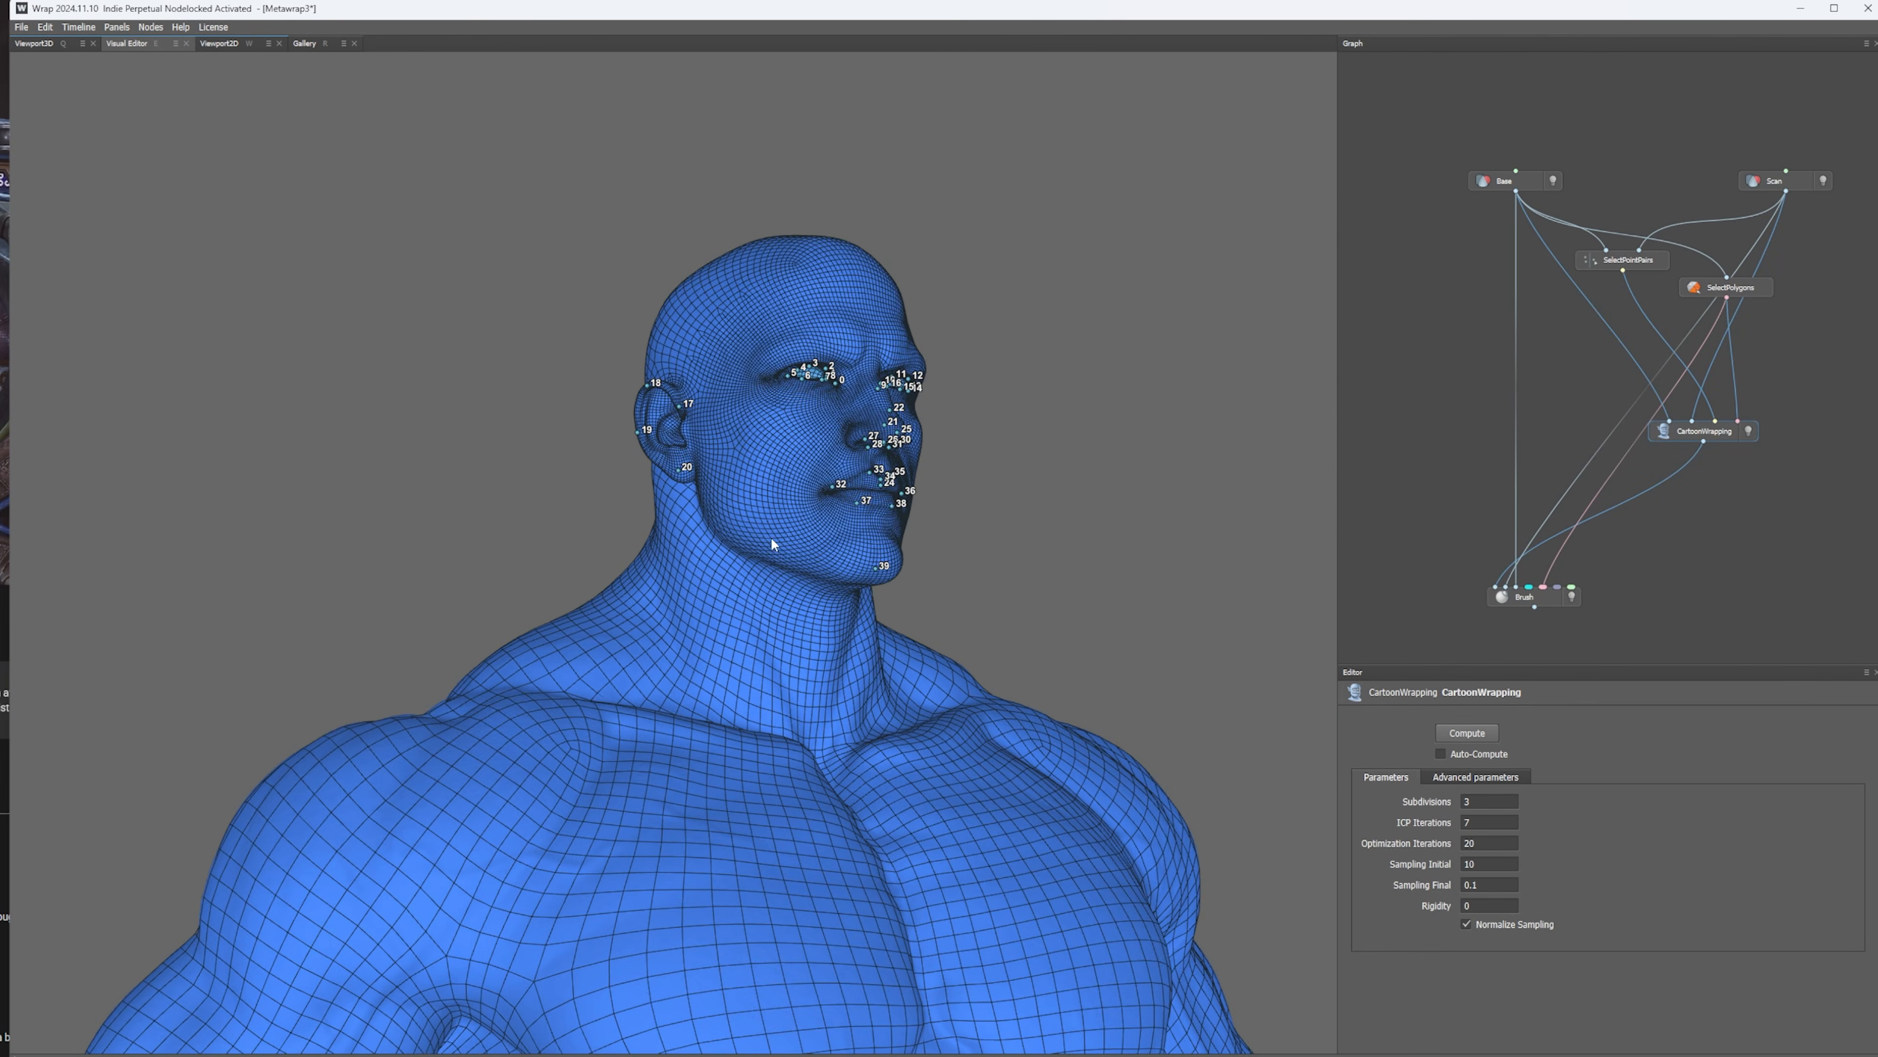
middle_click_drag(771, 537, 726, 388)
right_click_drag(727, 388, 731, 453)
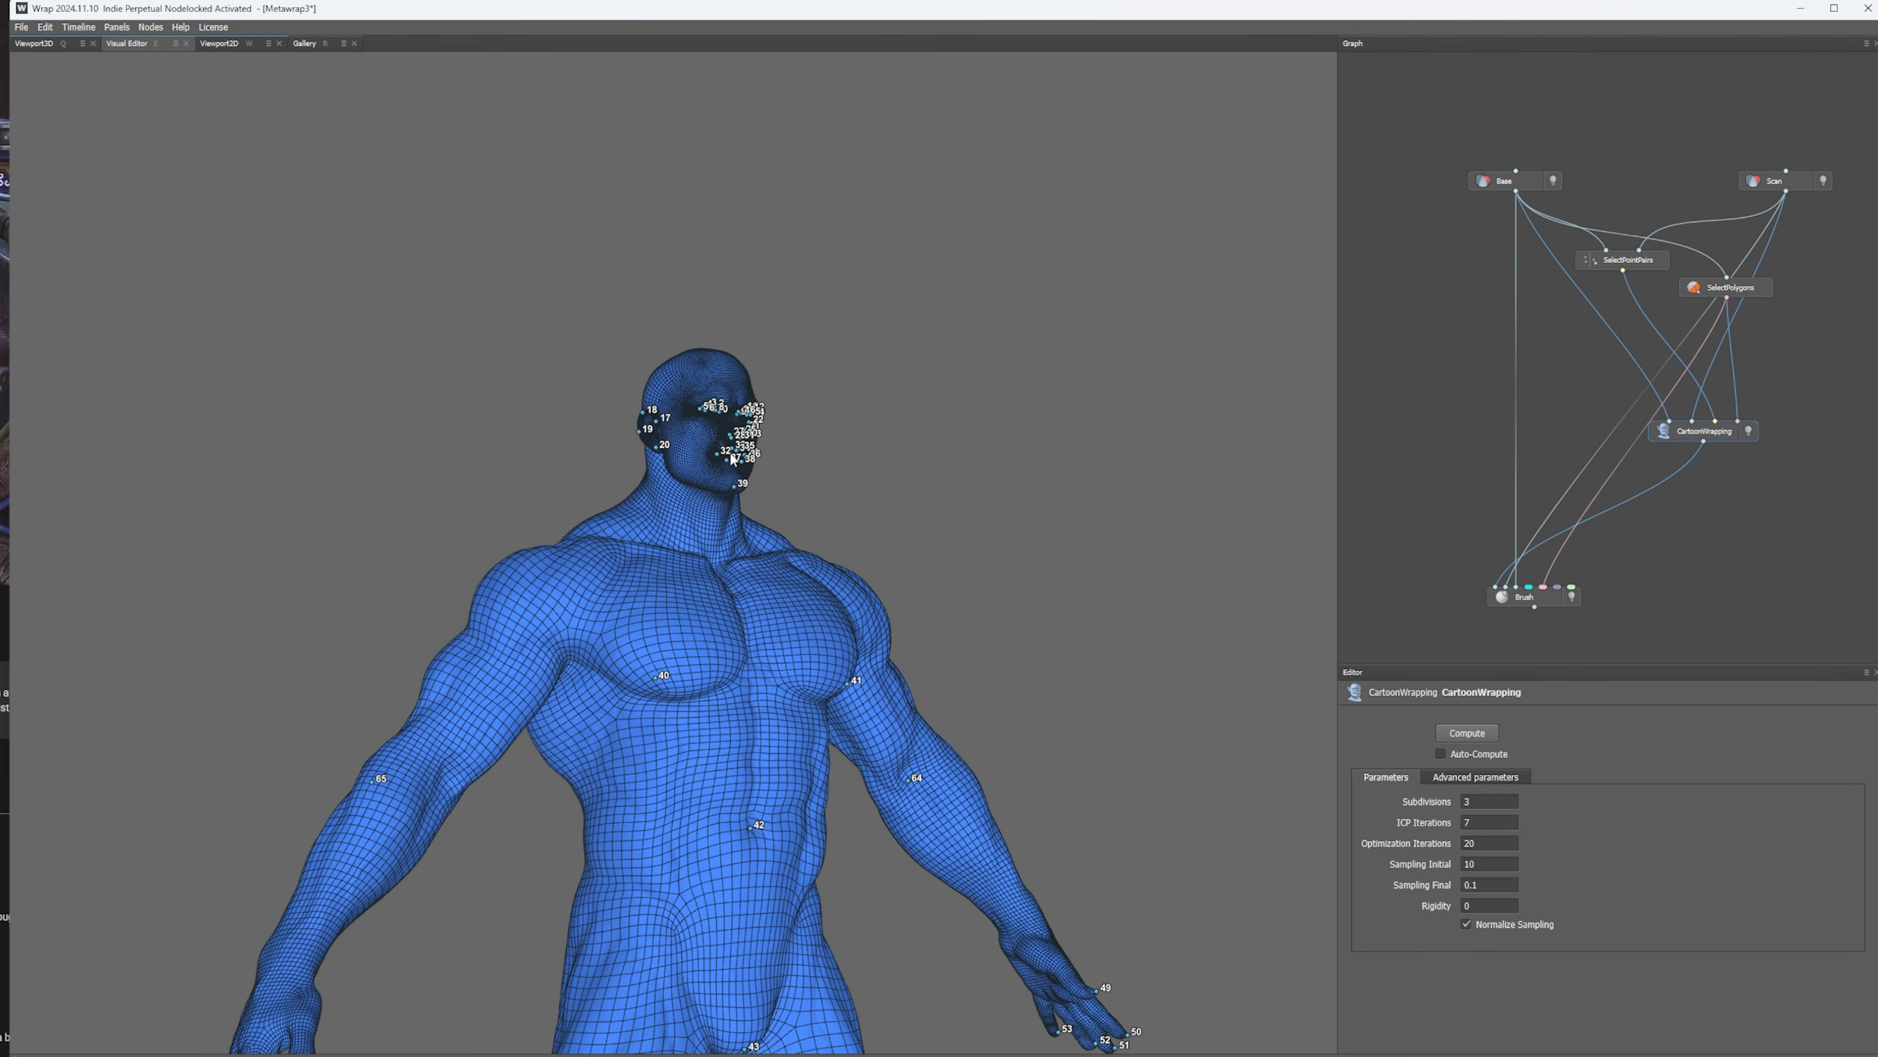
- Show the Base node in the 3D viewport and compare the original mesh's body and arm pose with the wrapped shape
left_click(1513, 189)
left_click(31, 44)
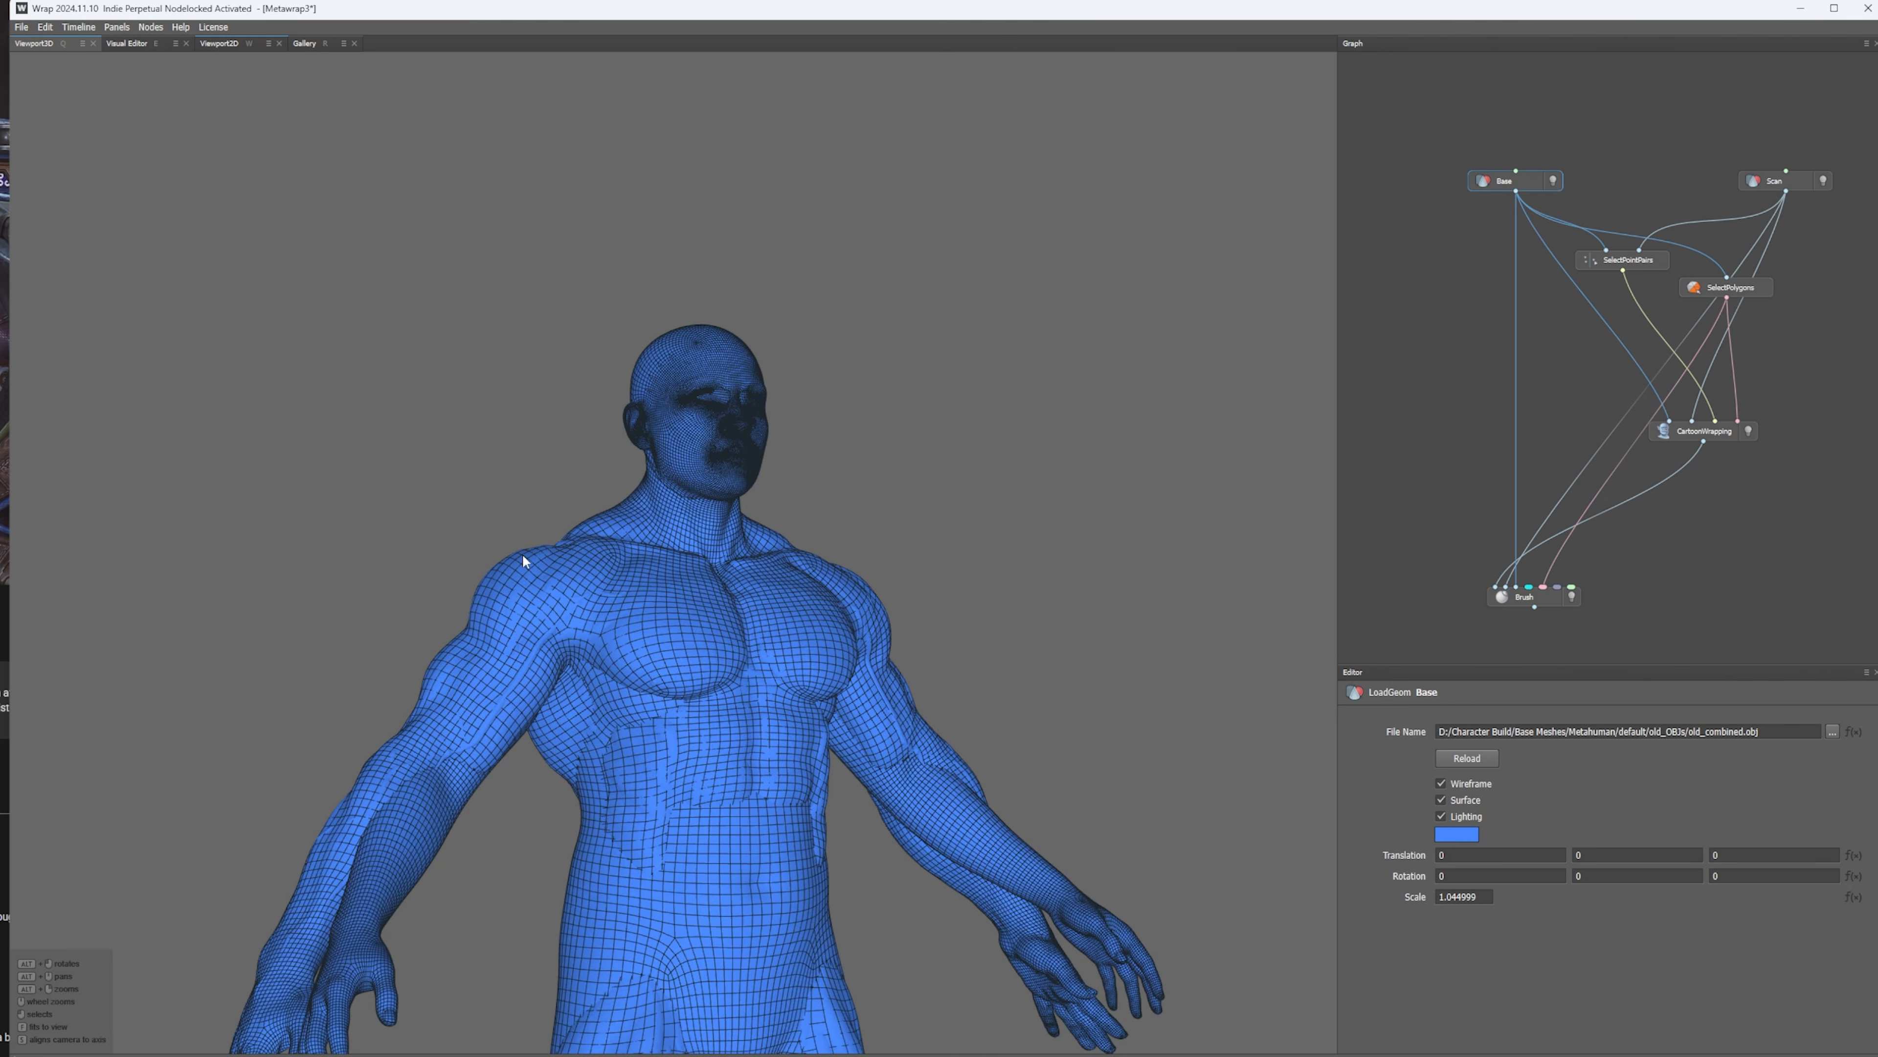
middle_click_drag(650, 643, 665, 463, "alt")
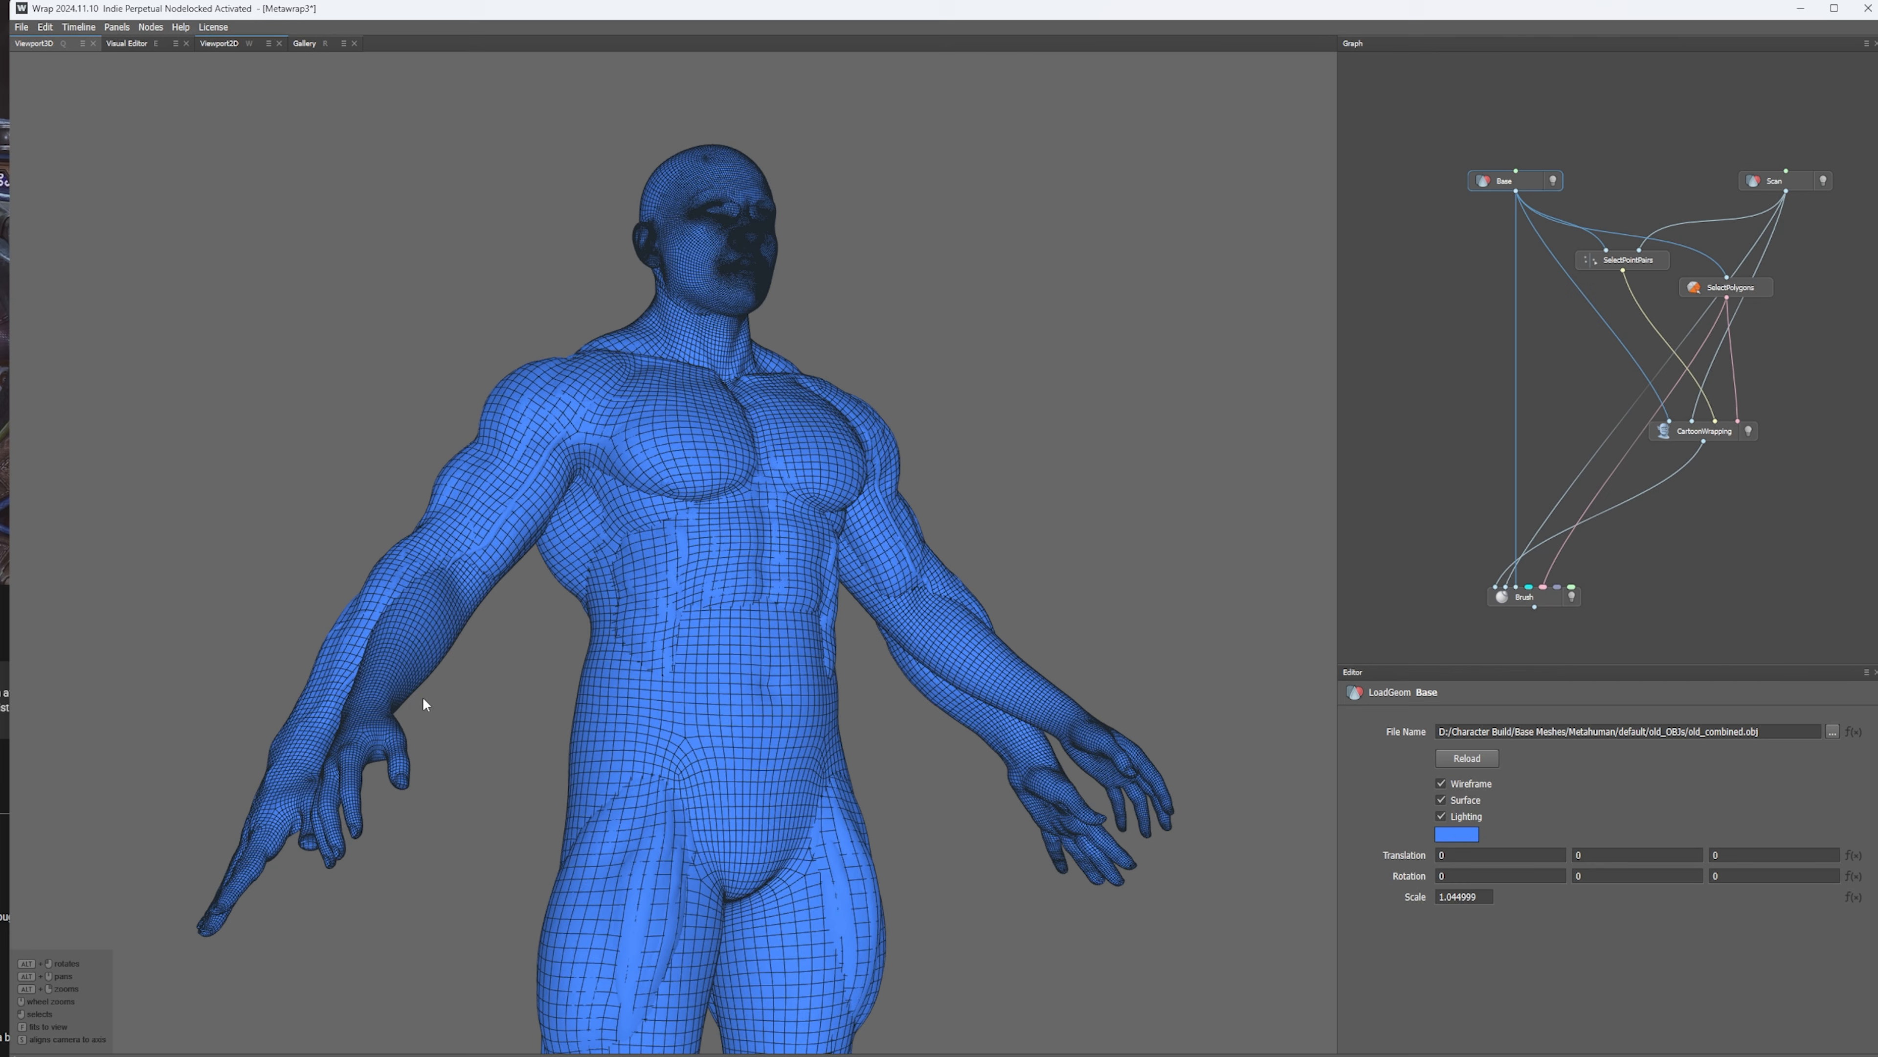
- Return to the CartoonWrapping result in the visual editor and examine the wrapped legs, feet and upper body
left_click(1703, 433)
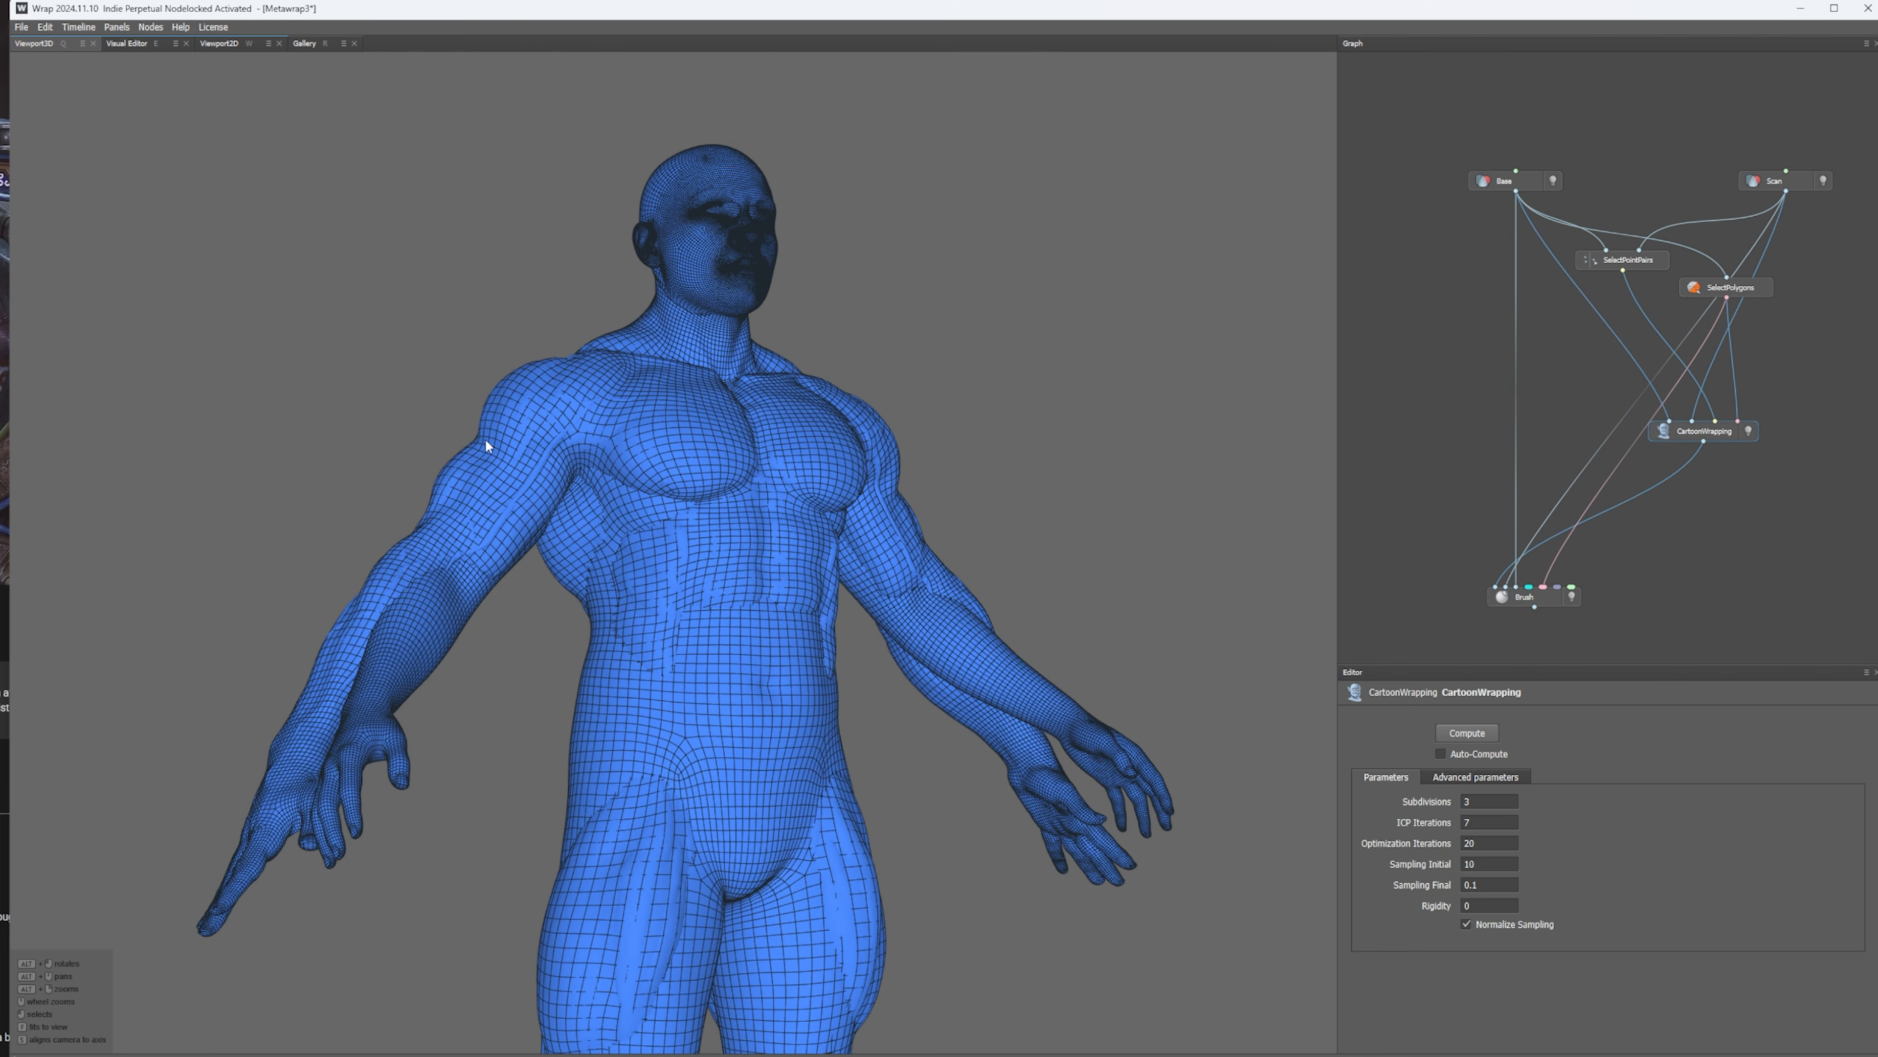
left_click(135, 45)
middle_click_drag(924, 524, 934, 268, "alt")
left_click_drag(983, 488, 849, 540, "alt")
scroll(672, 583, "down", 5)
middle_click_drag(698, 770, 671, 495, "alt")
scroll(671, 495, "up", 4)
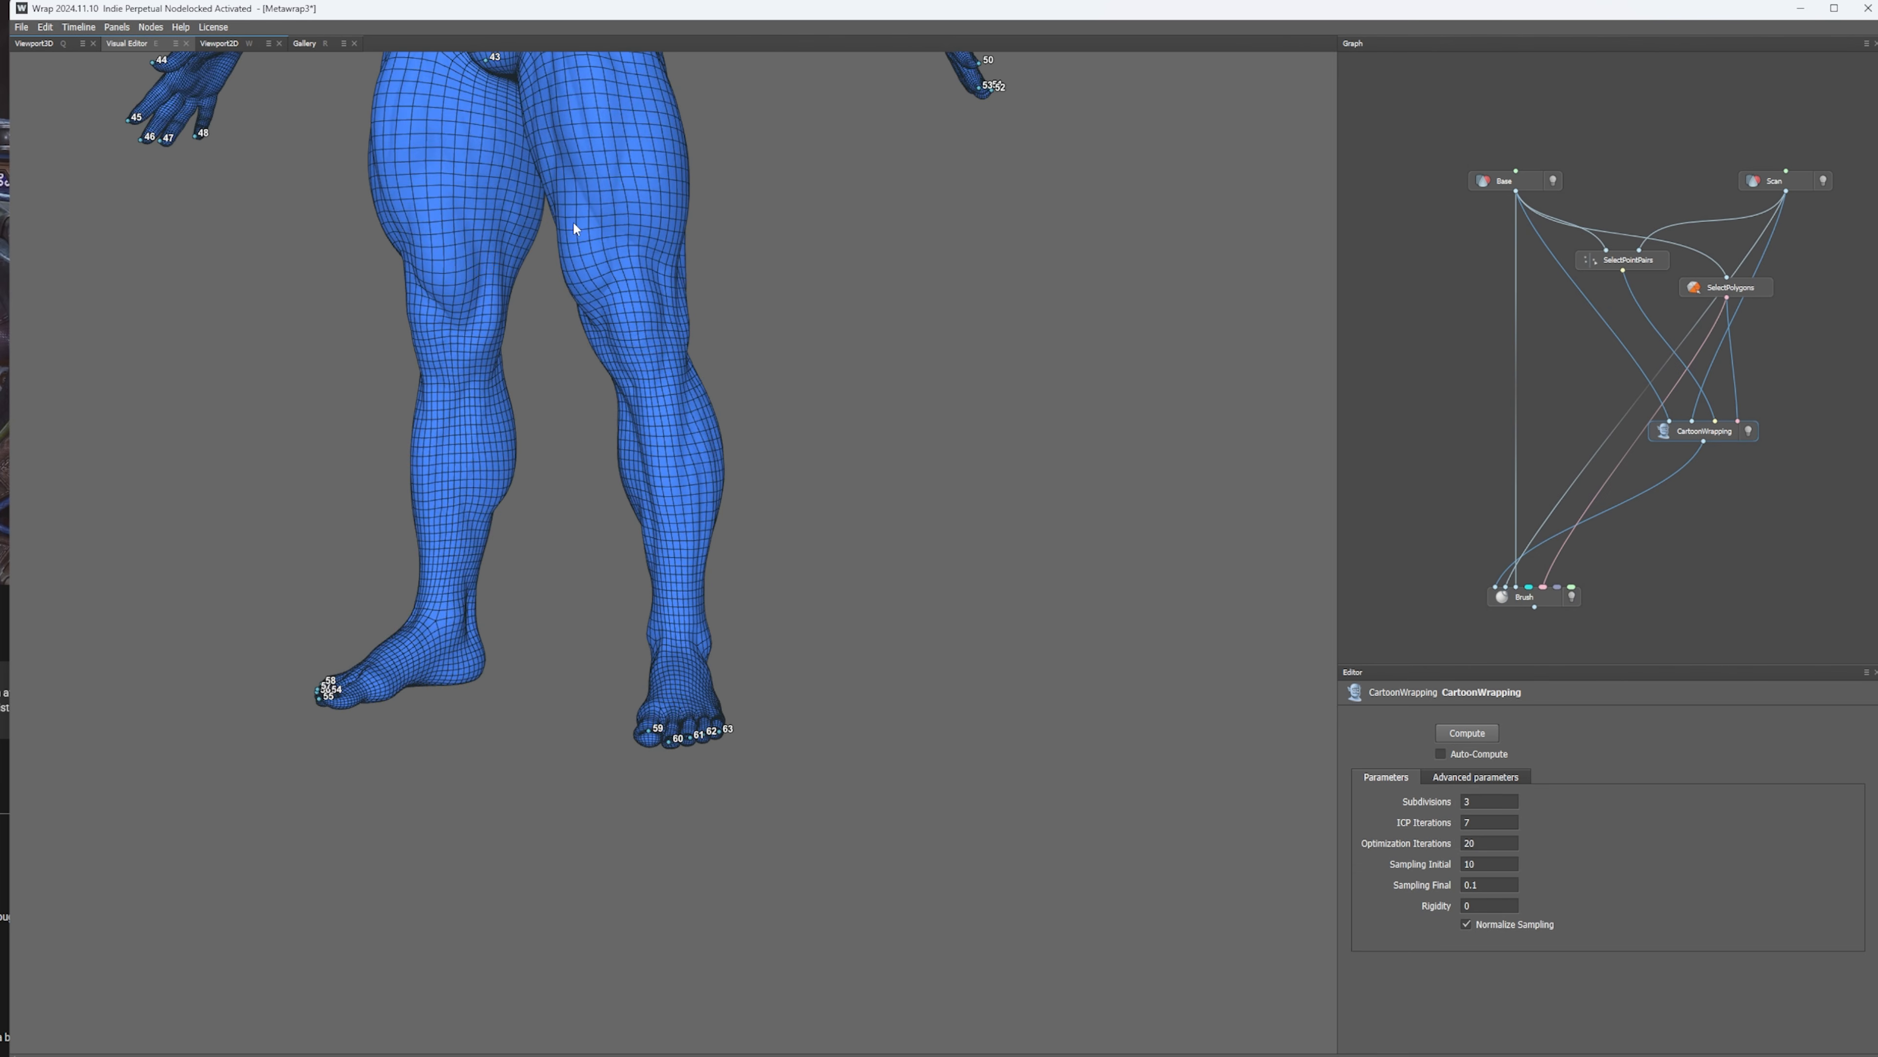
middle_click_drag(575, 228, 750, 735, "alt")
middle_click_drag(656, 265, 620, 411, "alt")
scroll(707, 318, "up", 3)
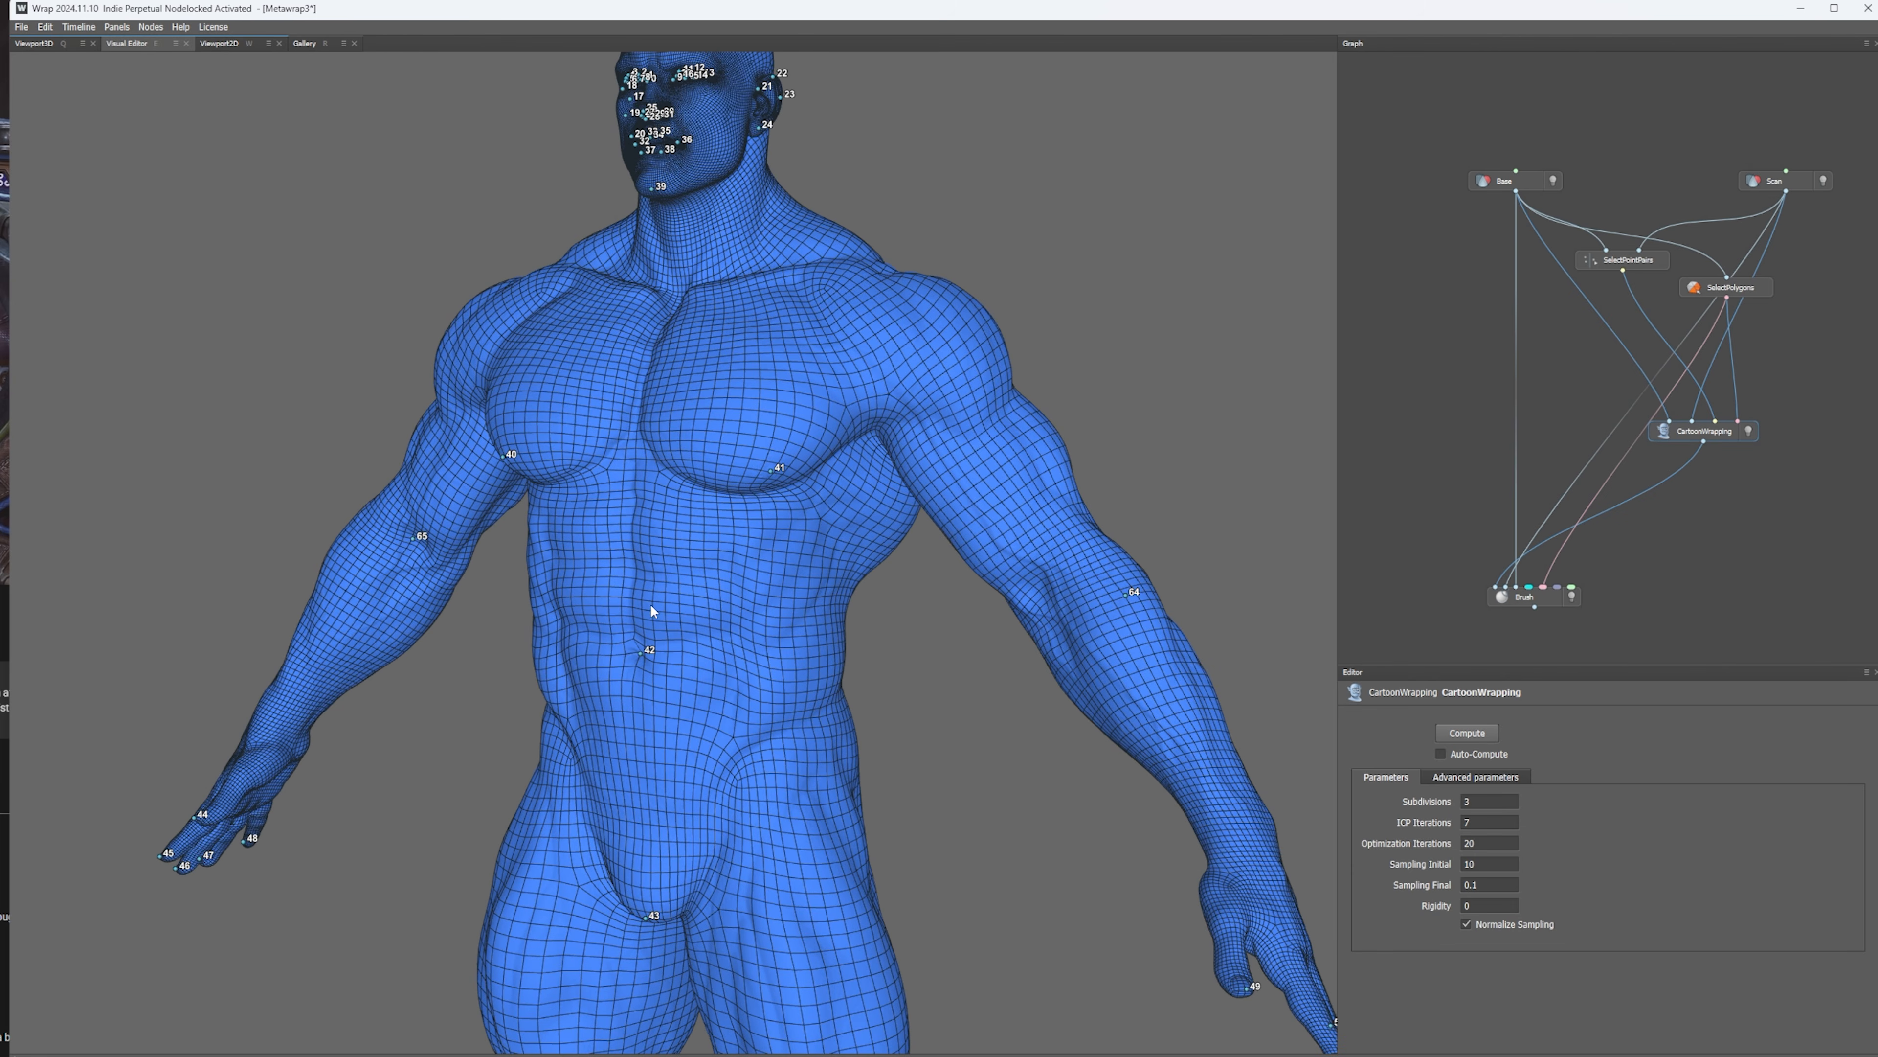
- Examine how well the wrapped mesh follows the muscles of the arms, chest, abdomen and thighs from several angles
scroll(614, 511, "down", 4)
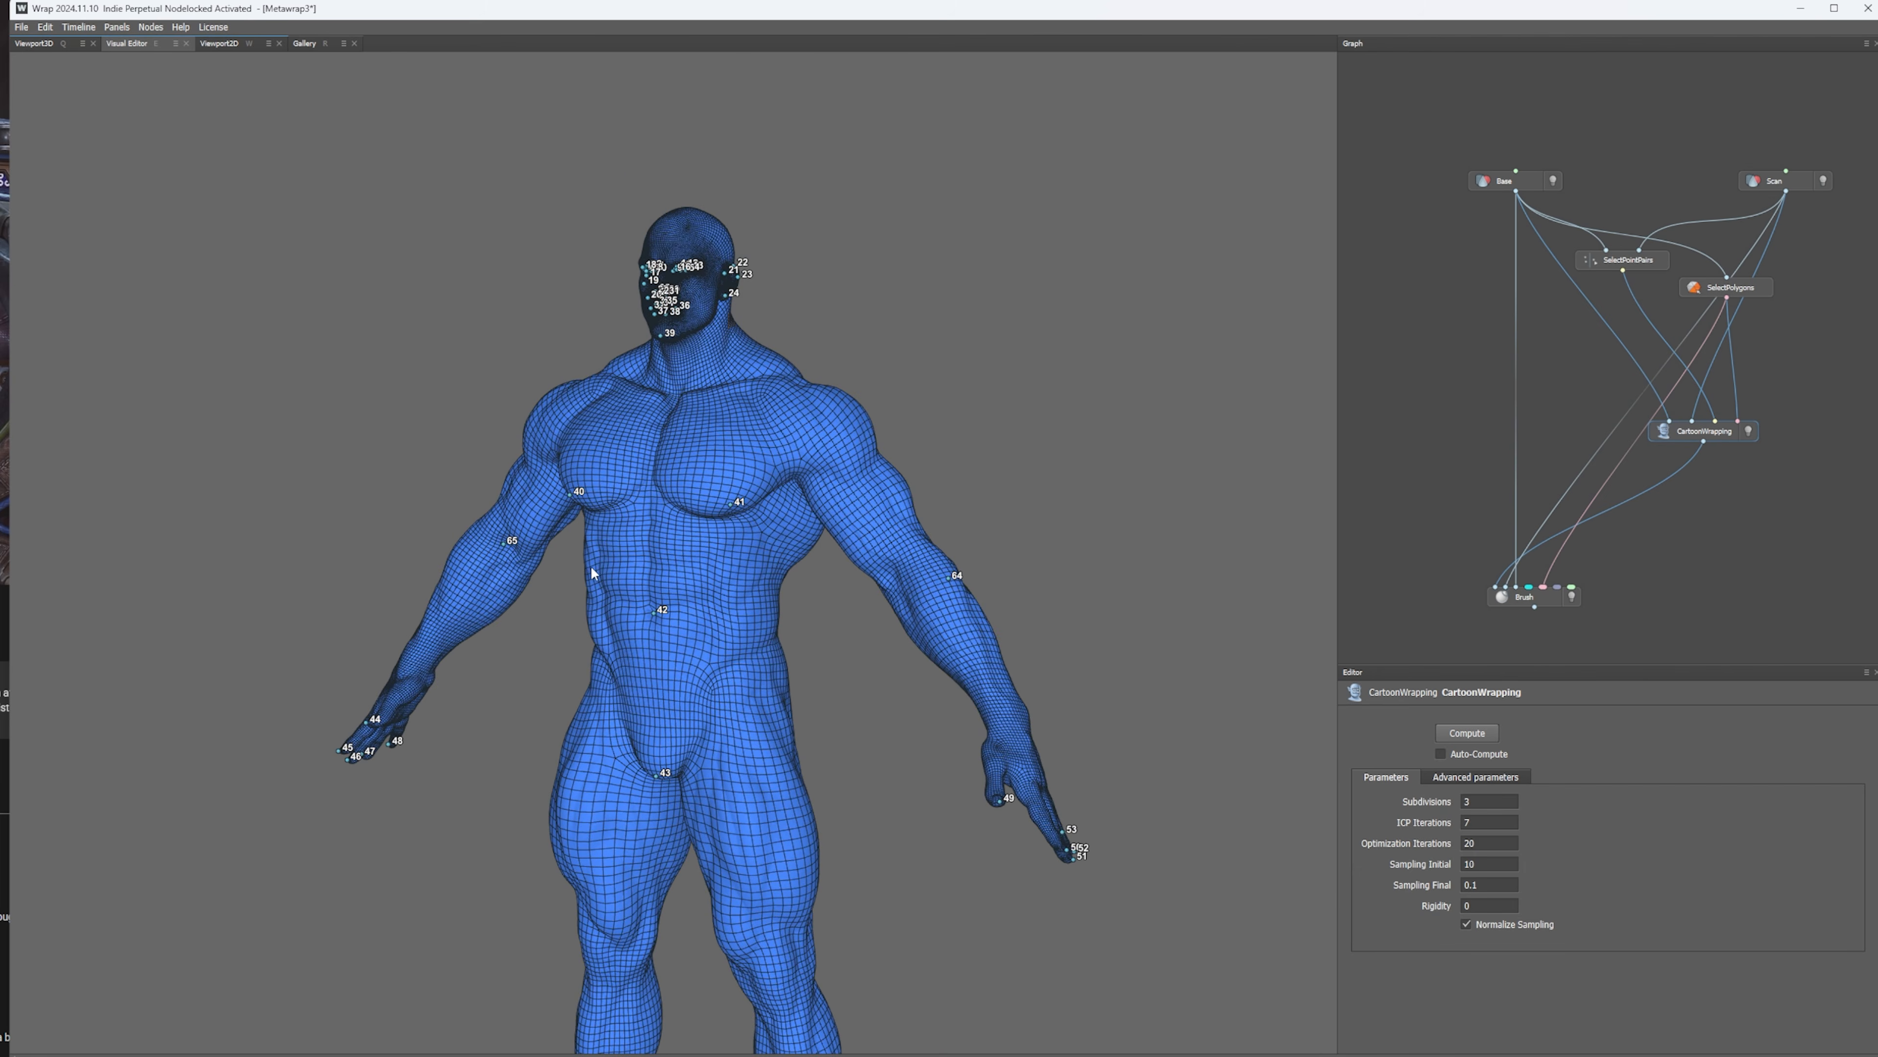
left_click_drag(590, 565, 713, 556, "alt")
scroll(779, 466, "up", 4)
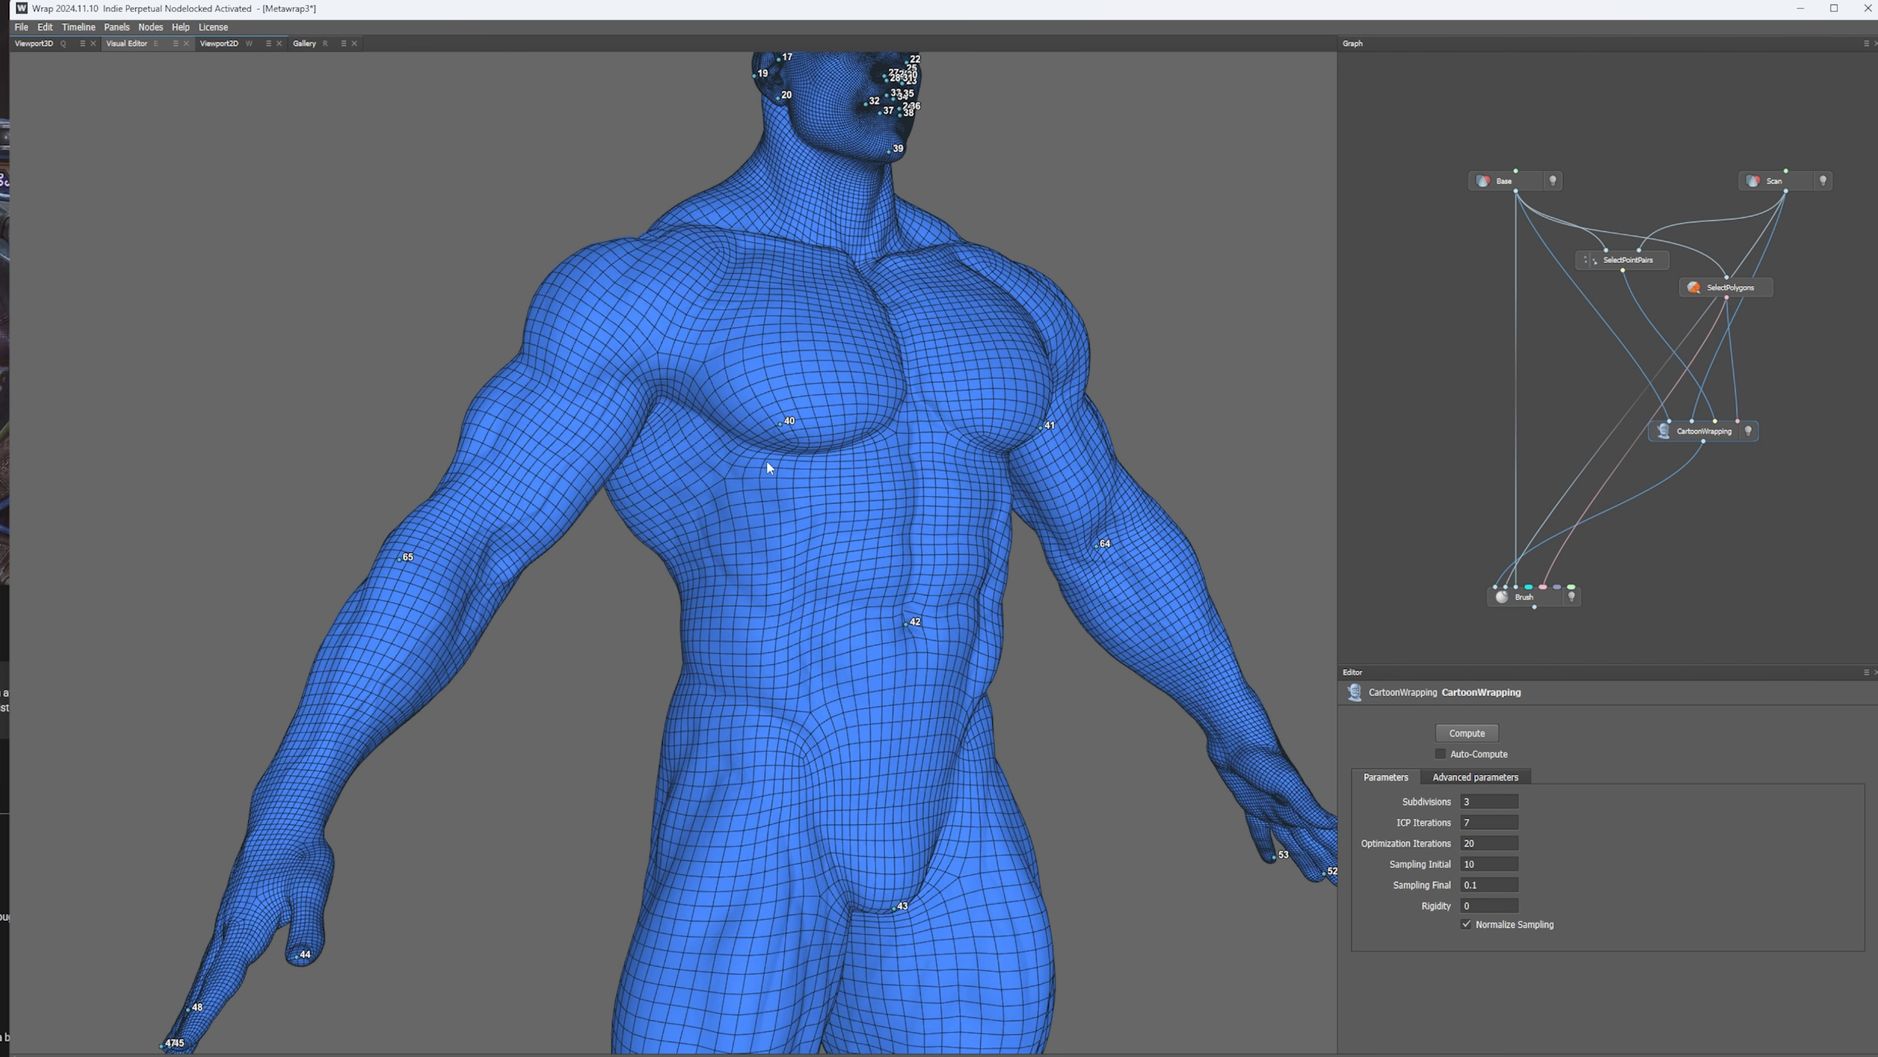
scroll(768, 468, "down", 4)
left_click_drag(768, 468, 843, 590, "alt")
scroll(843, 590, "up", 5)
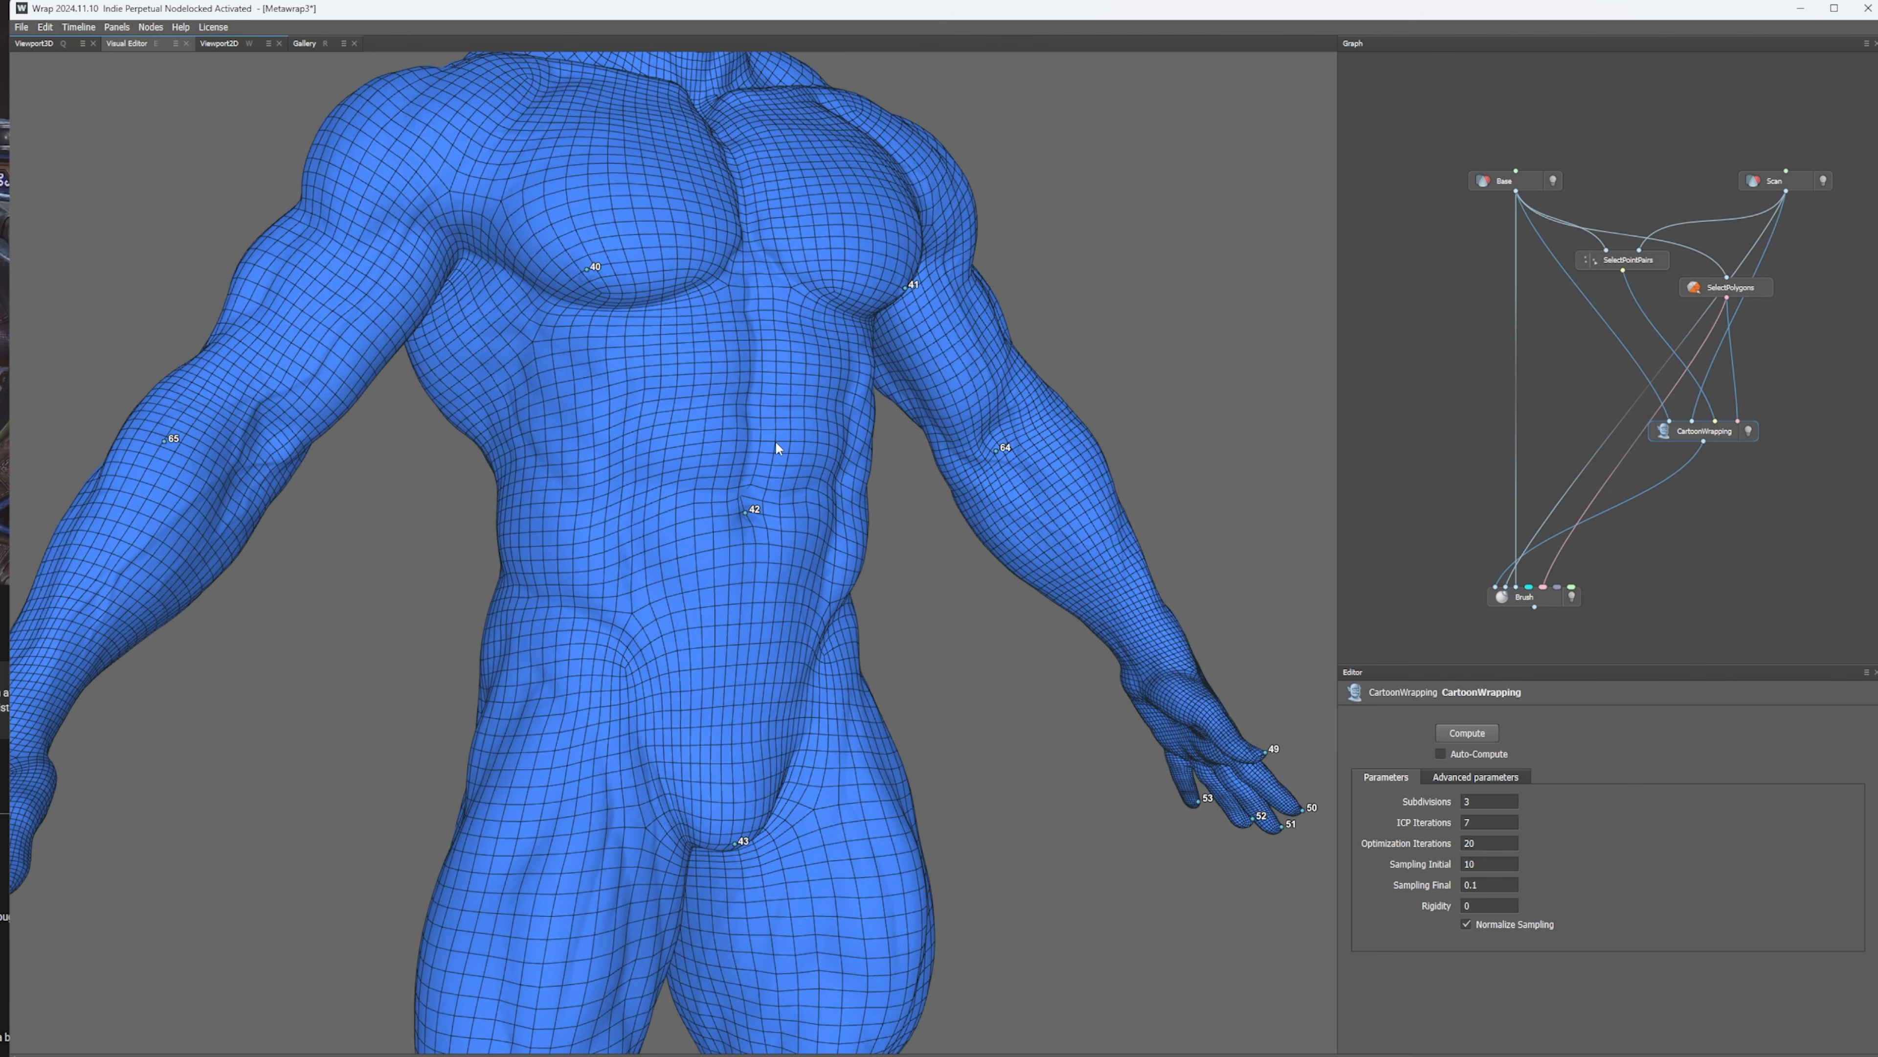
left_click_drag(775, 441, 686, 194, "alt")
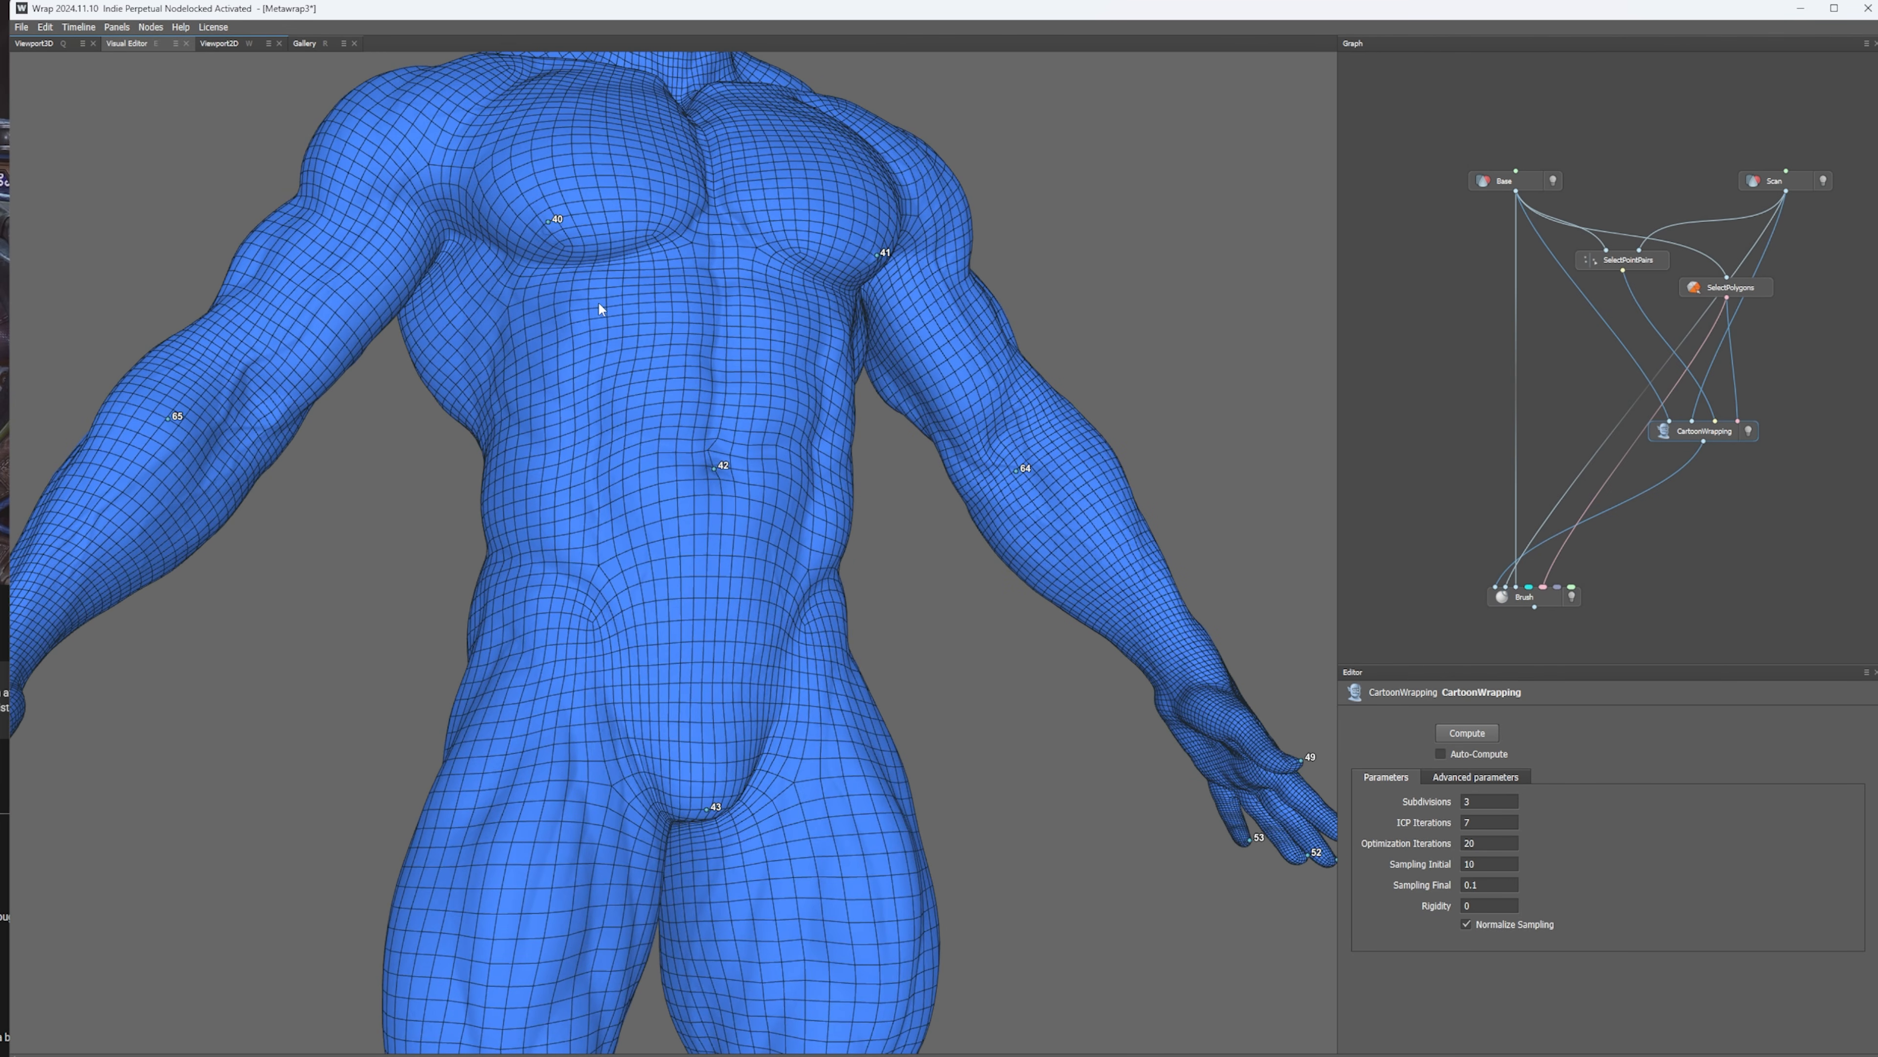
scroll(607, 413, "down", 5)
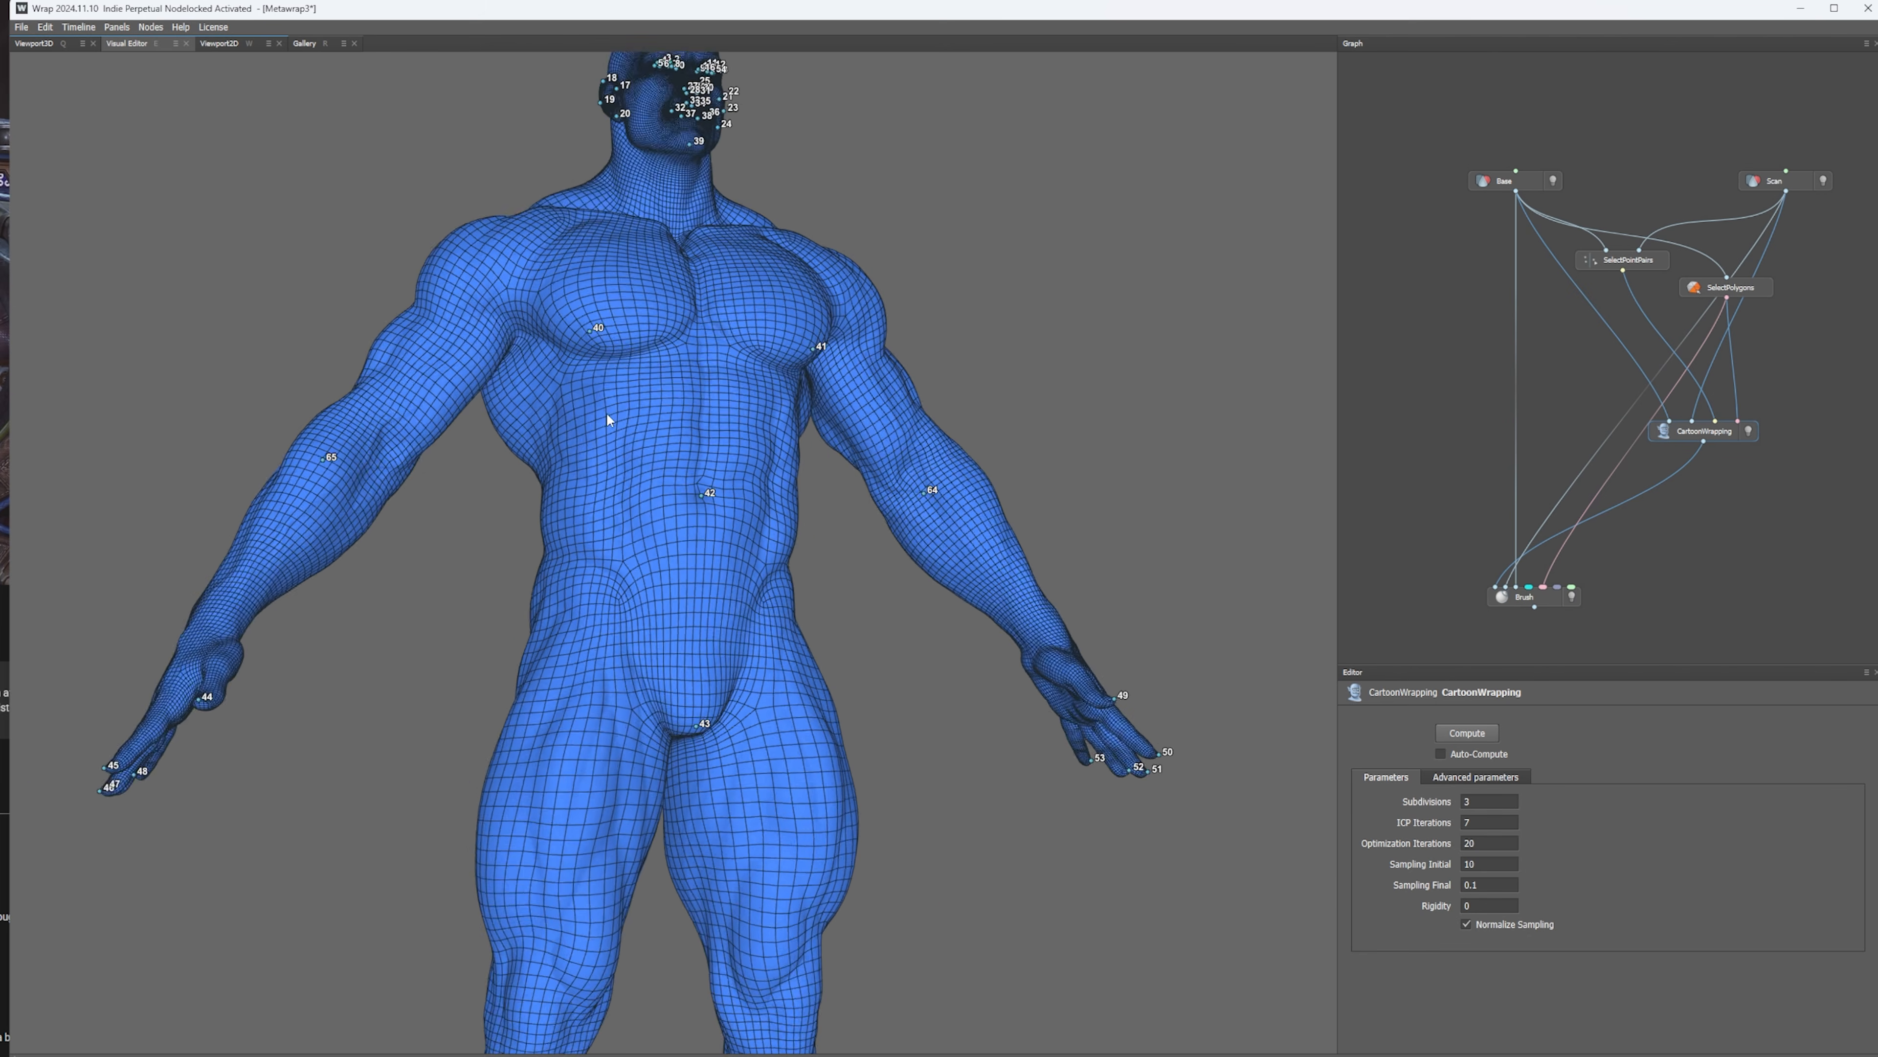
scroll(693, 578, "up", 3)
scroll(658, 560, "up", 1)
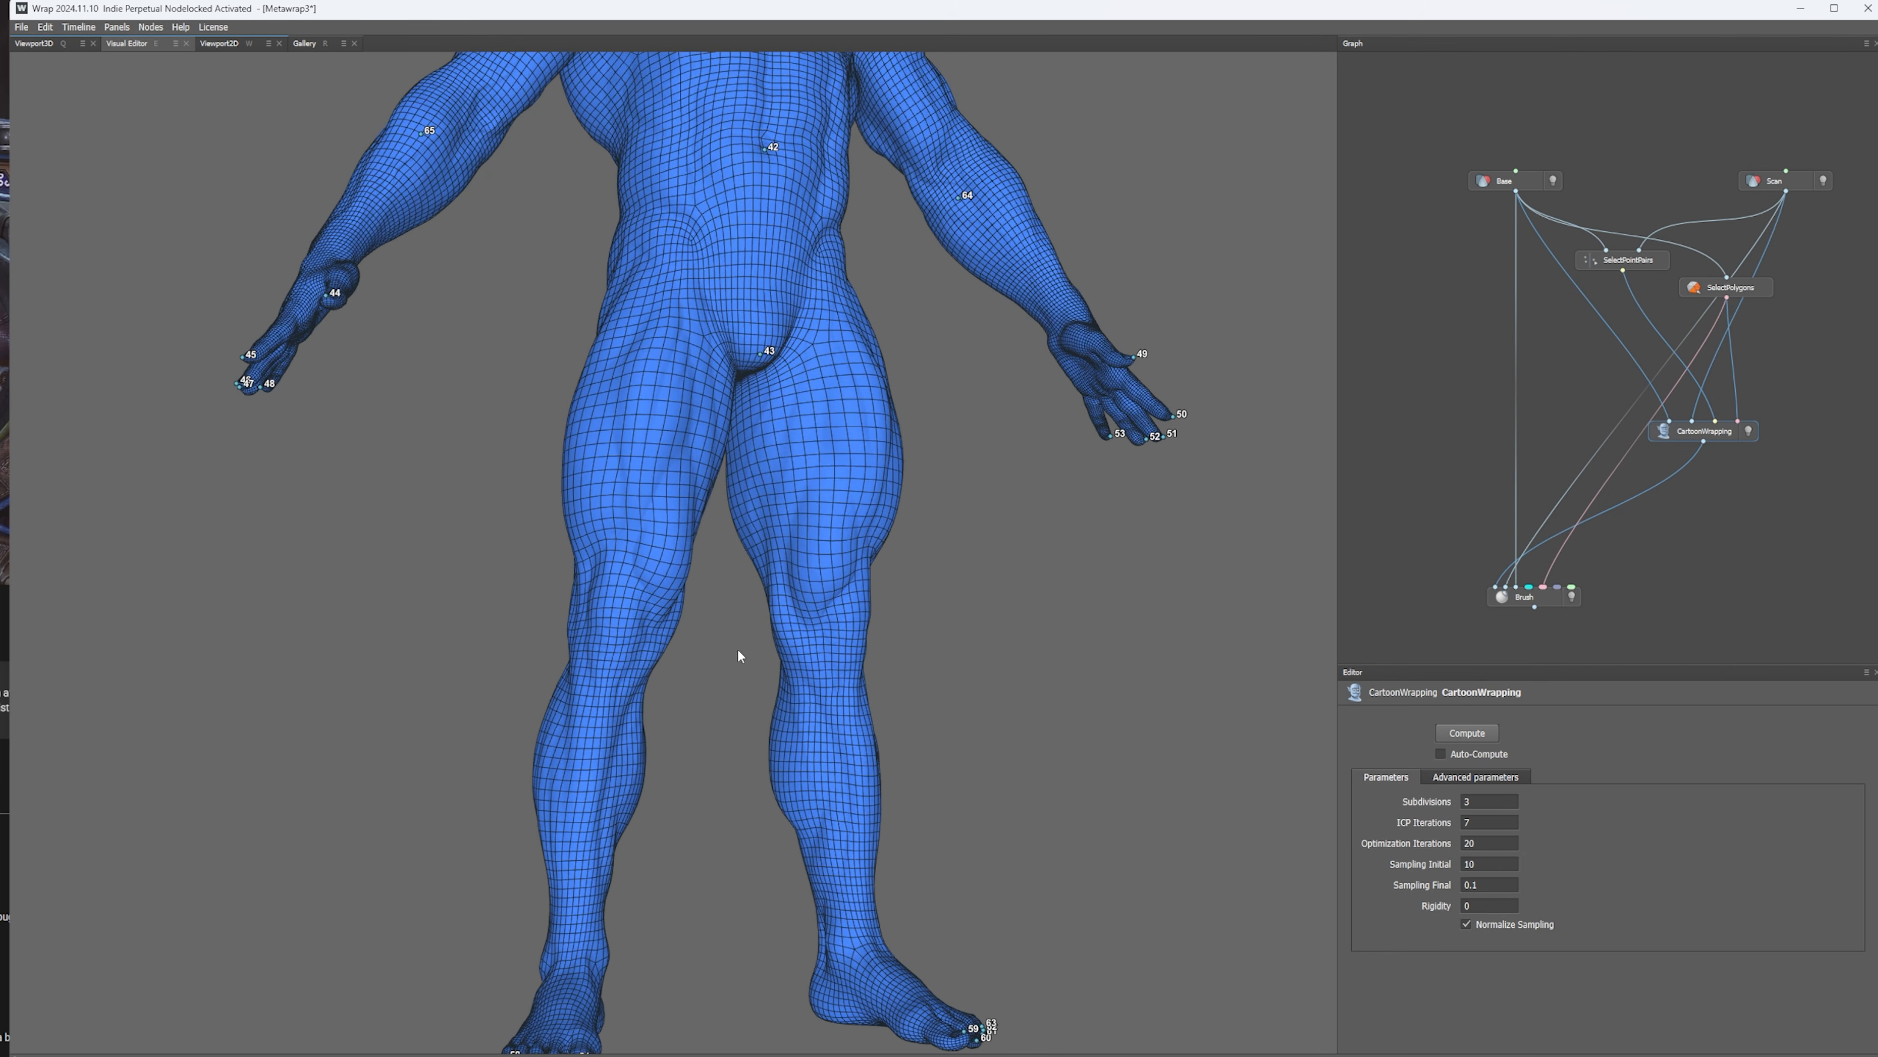
scroll(819, 455, "up", 2)
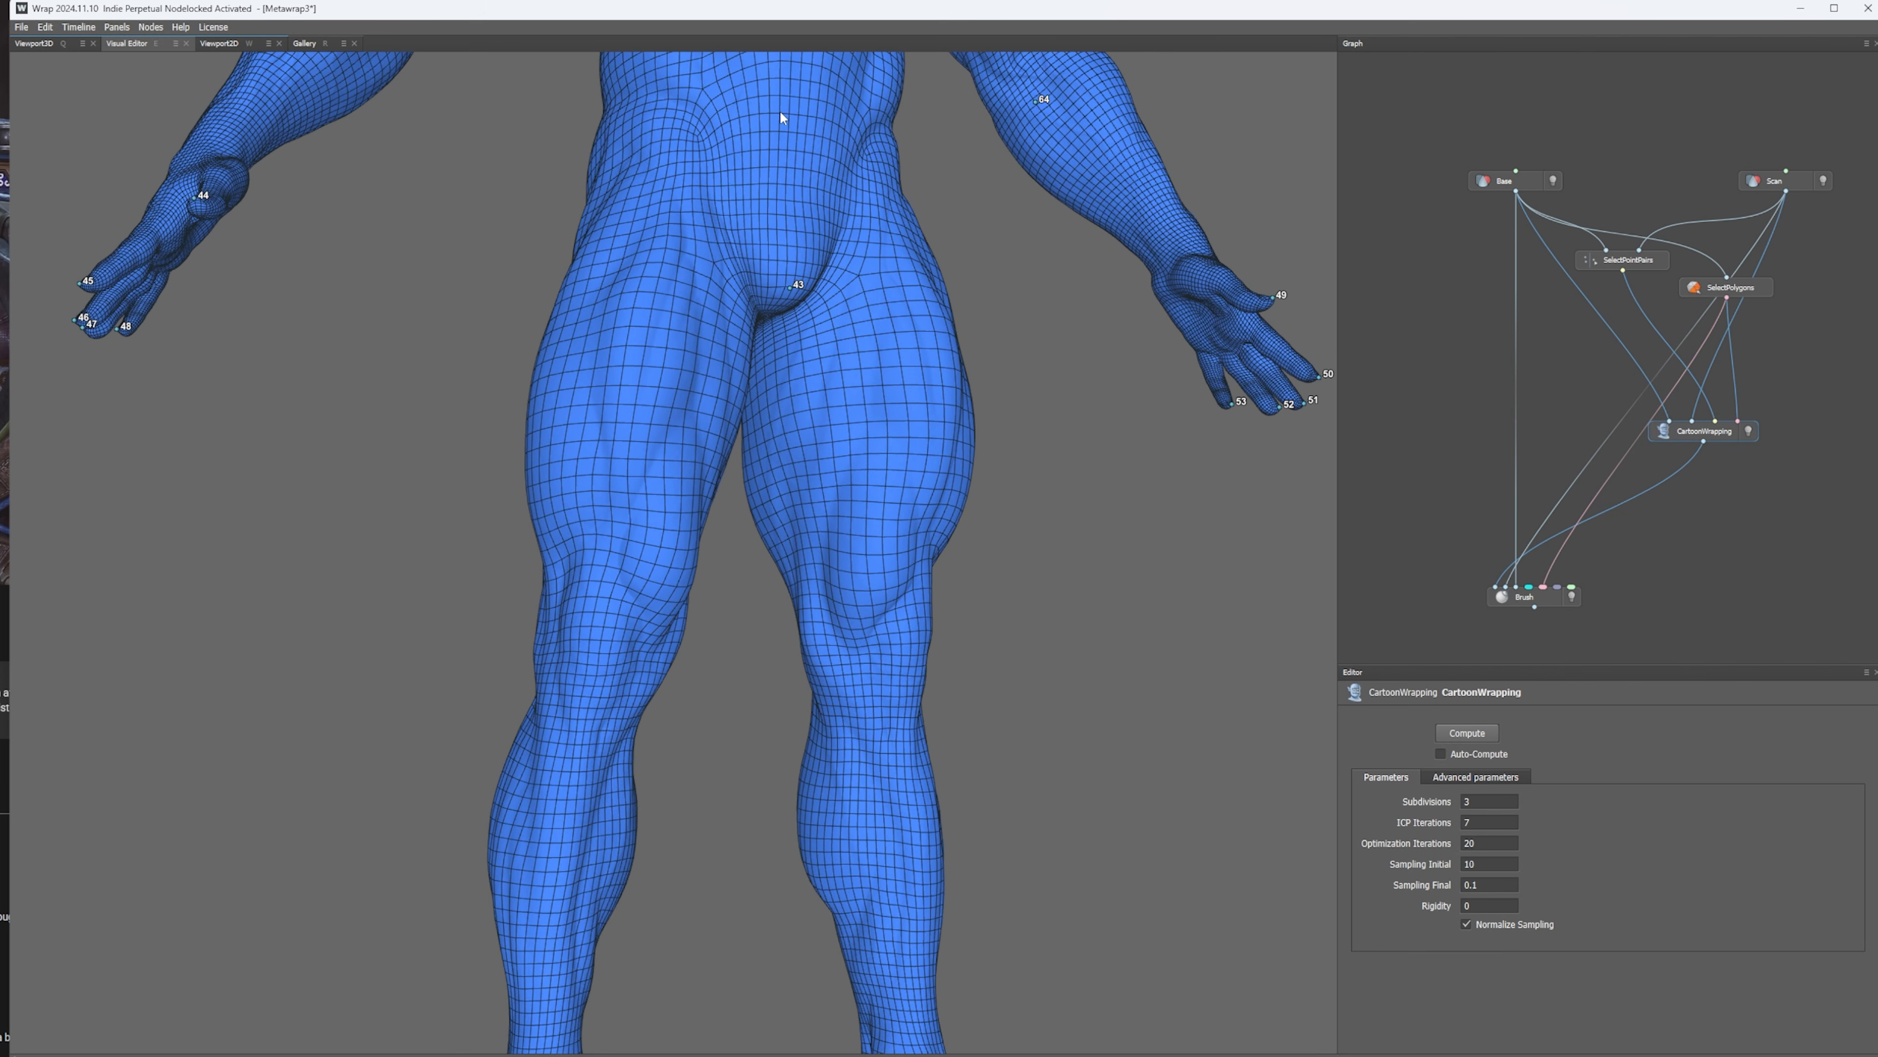
scroll(866, 311, "down", 4)
scroll(828, 422, "up", 4)
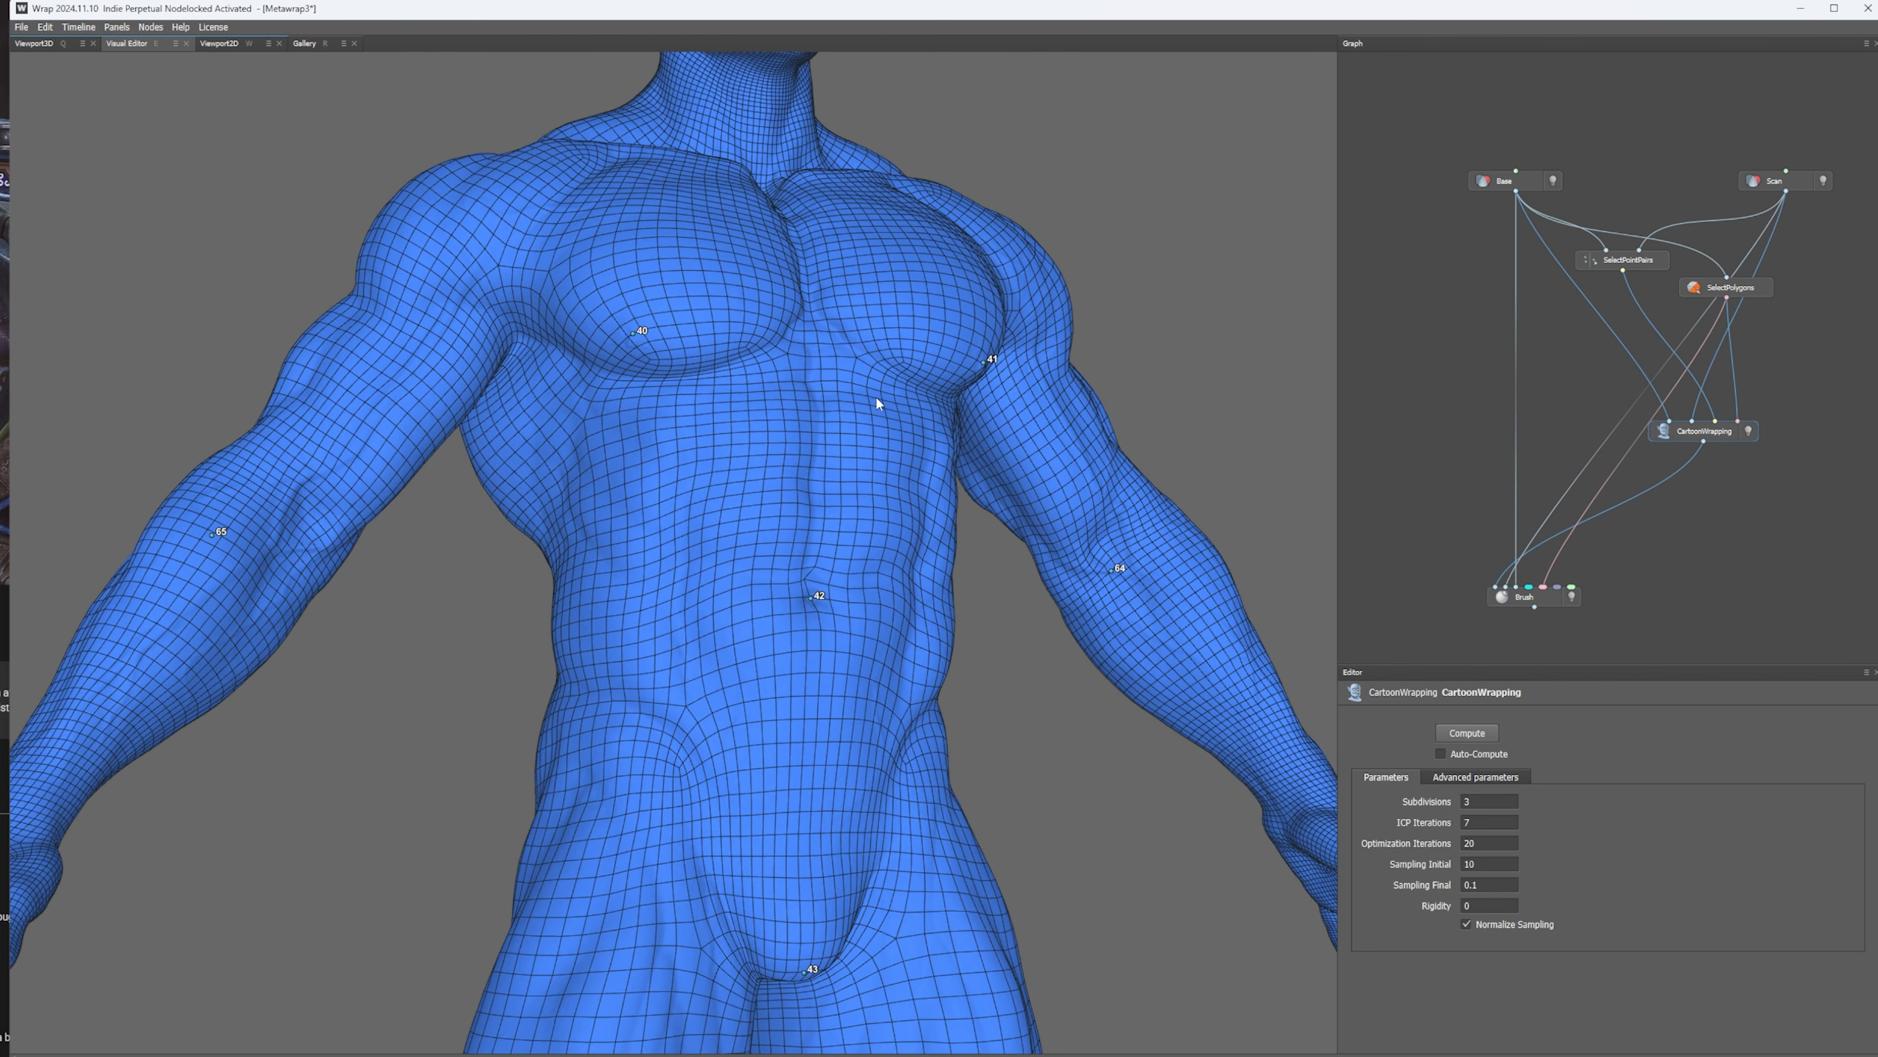
middle_click_drag(769, 215, 906, 555)
scroll(906, 555, "up", 2)
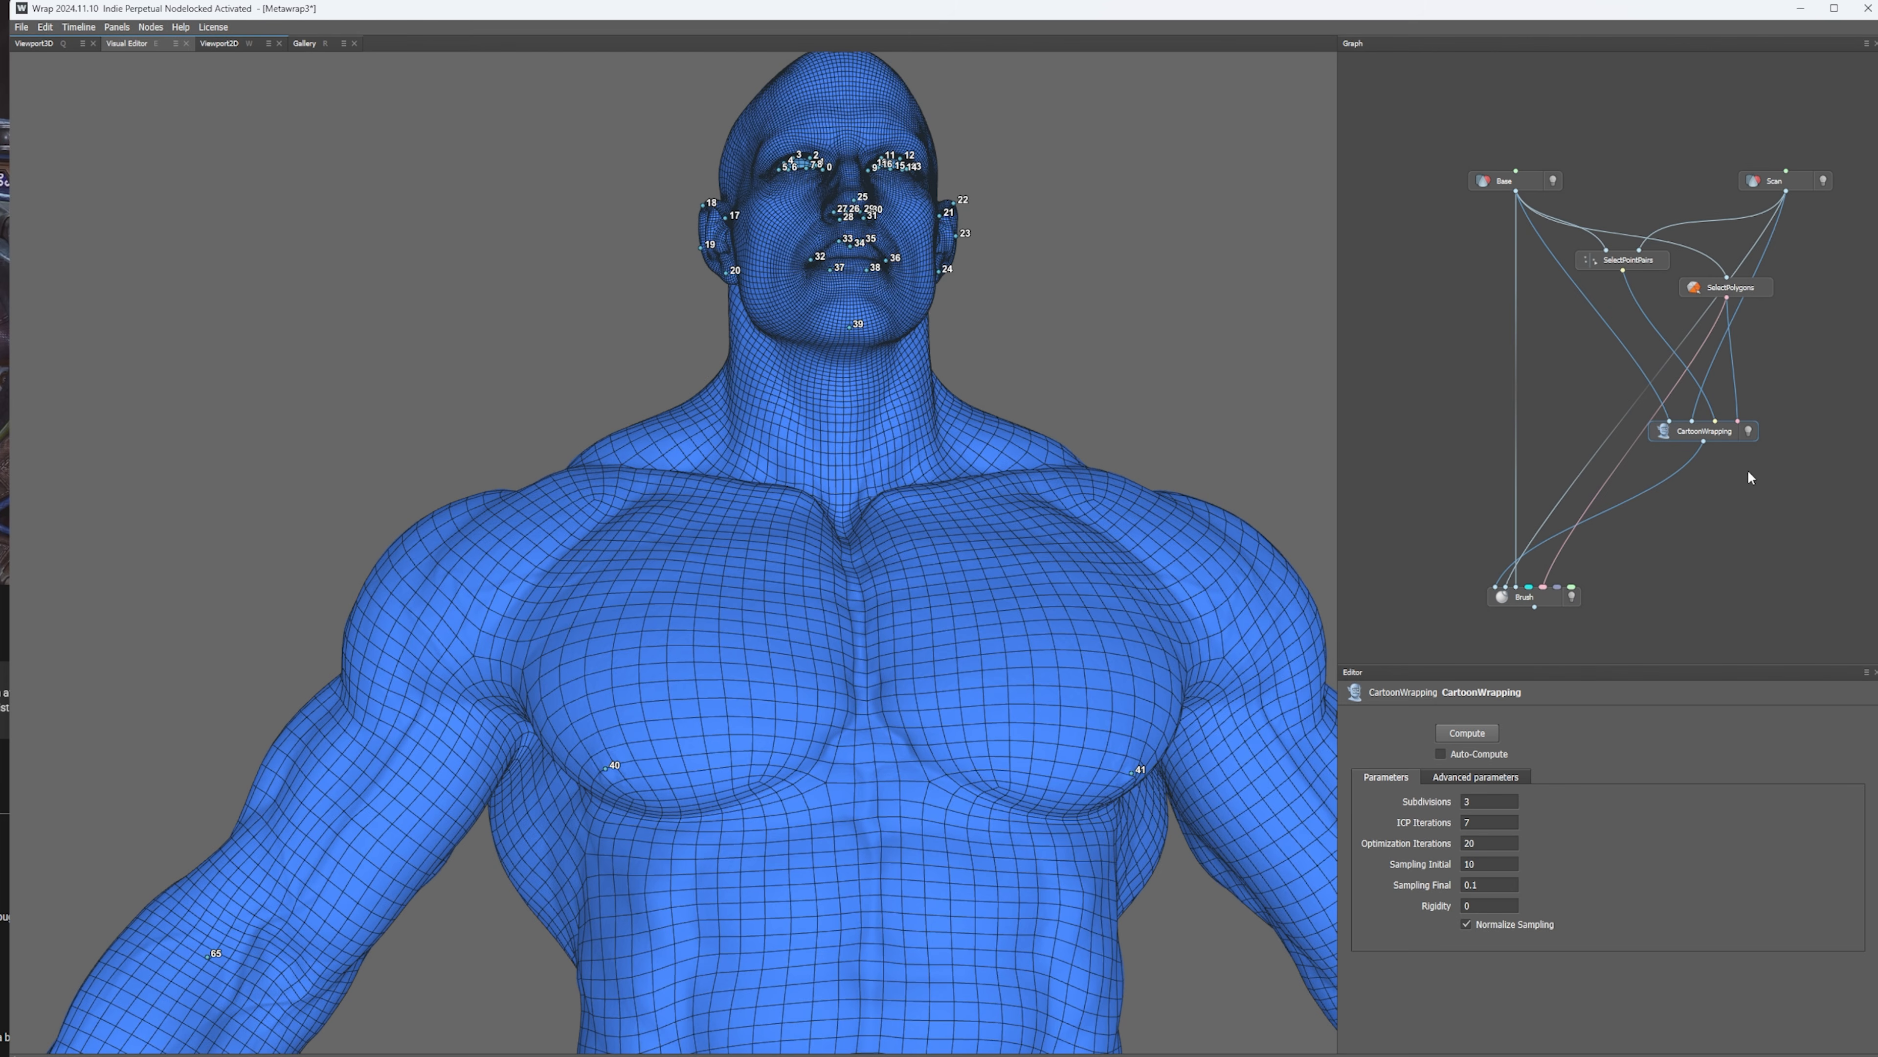
right_click(1705, 438)
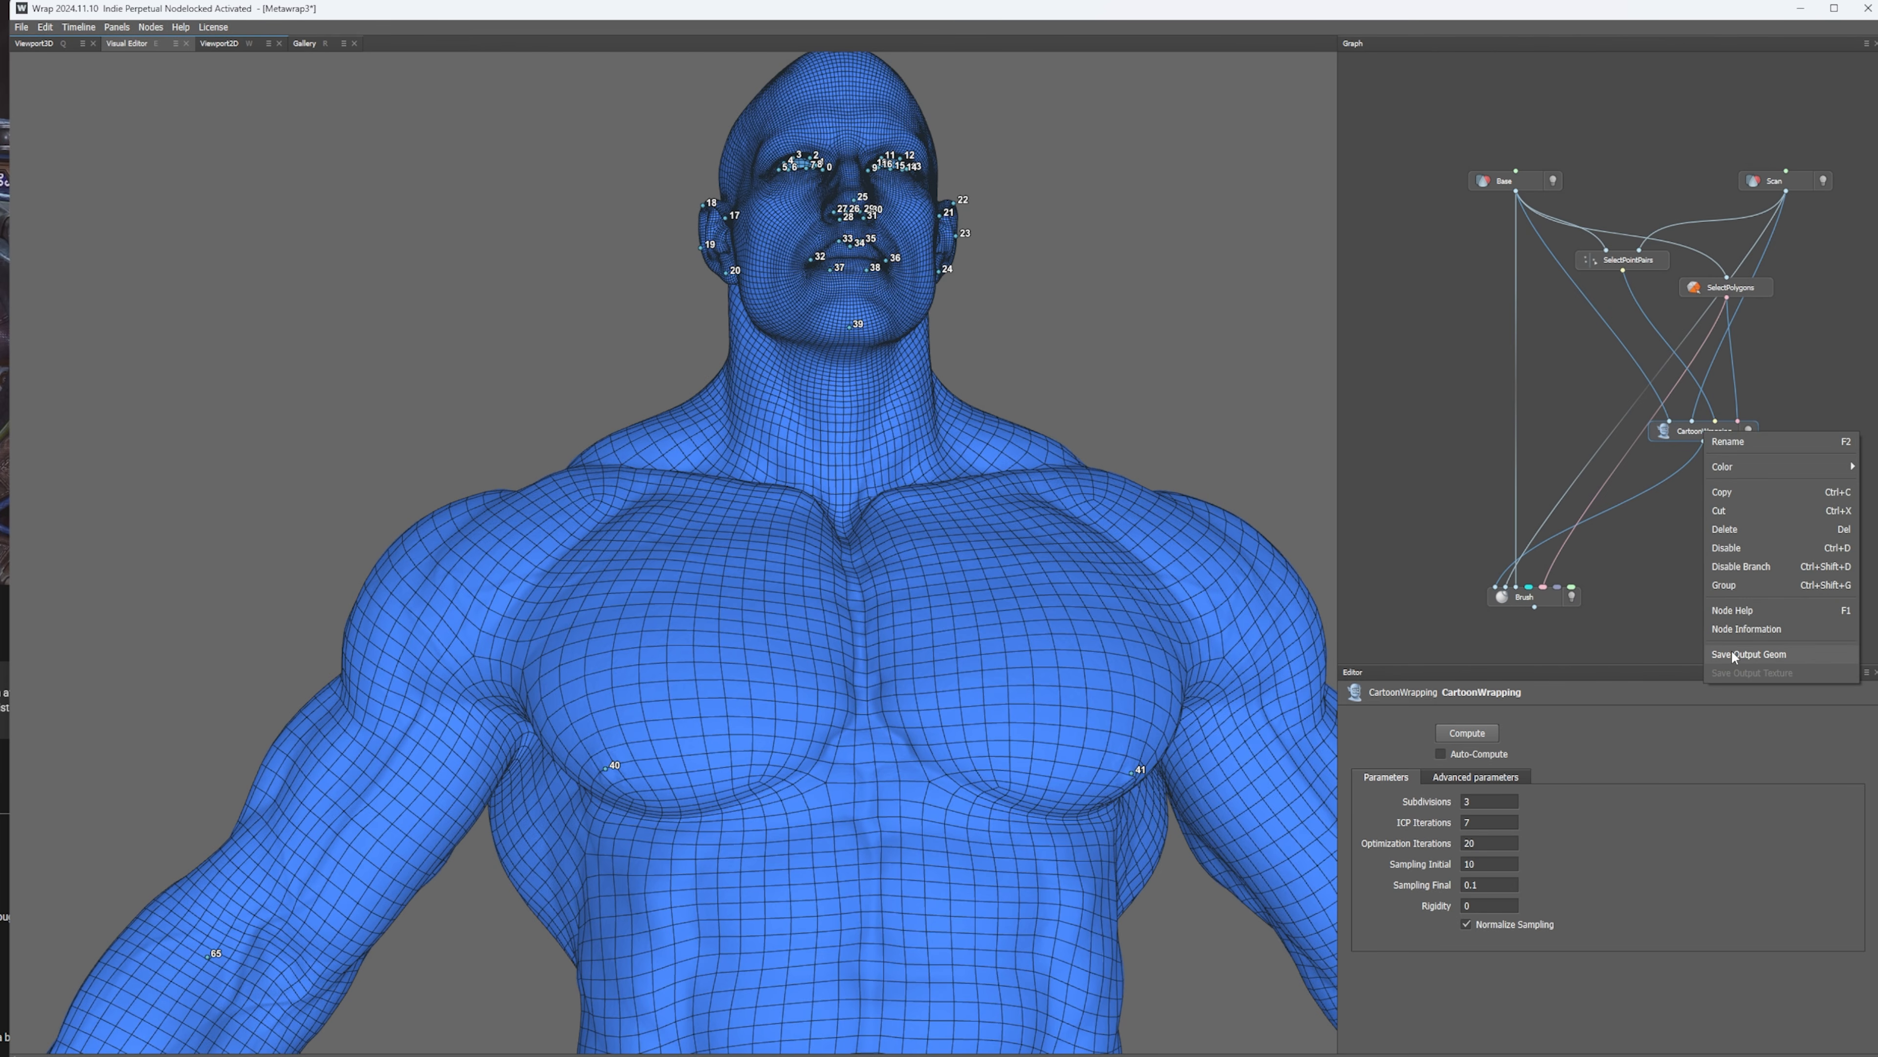
left_click(1637, 609)
left_click(1624, 611)
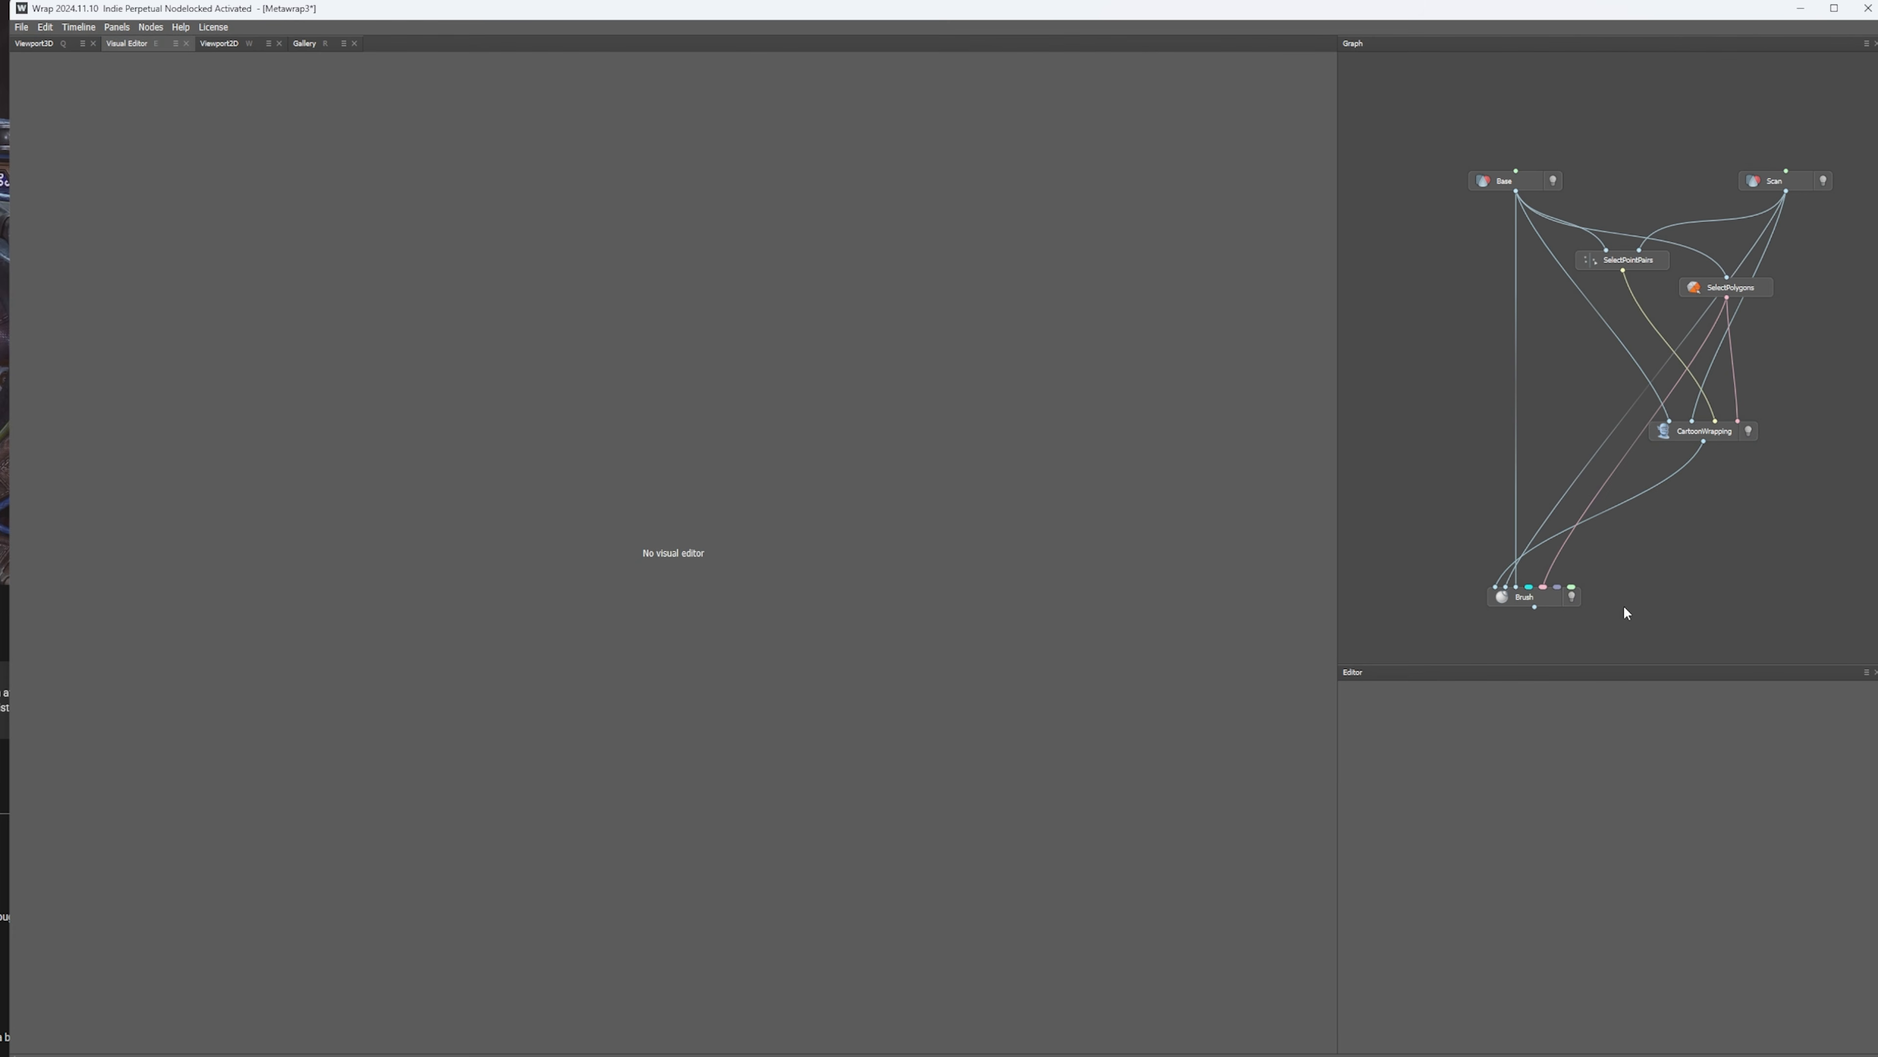
- Show the Brush node's editor and check the wrapped mesh over the chest, abdomen and shoulders
left_click(1546, 600)
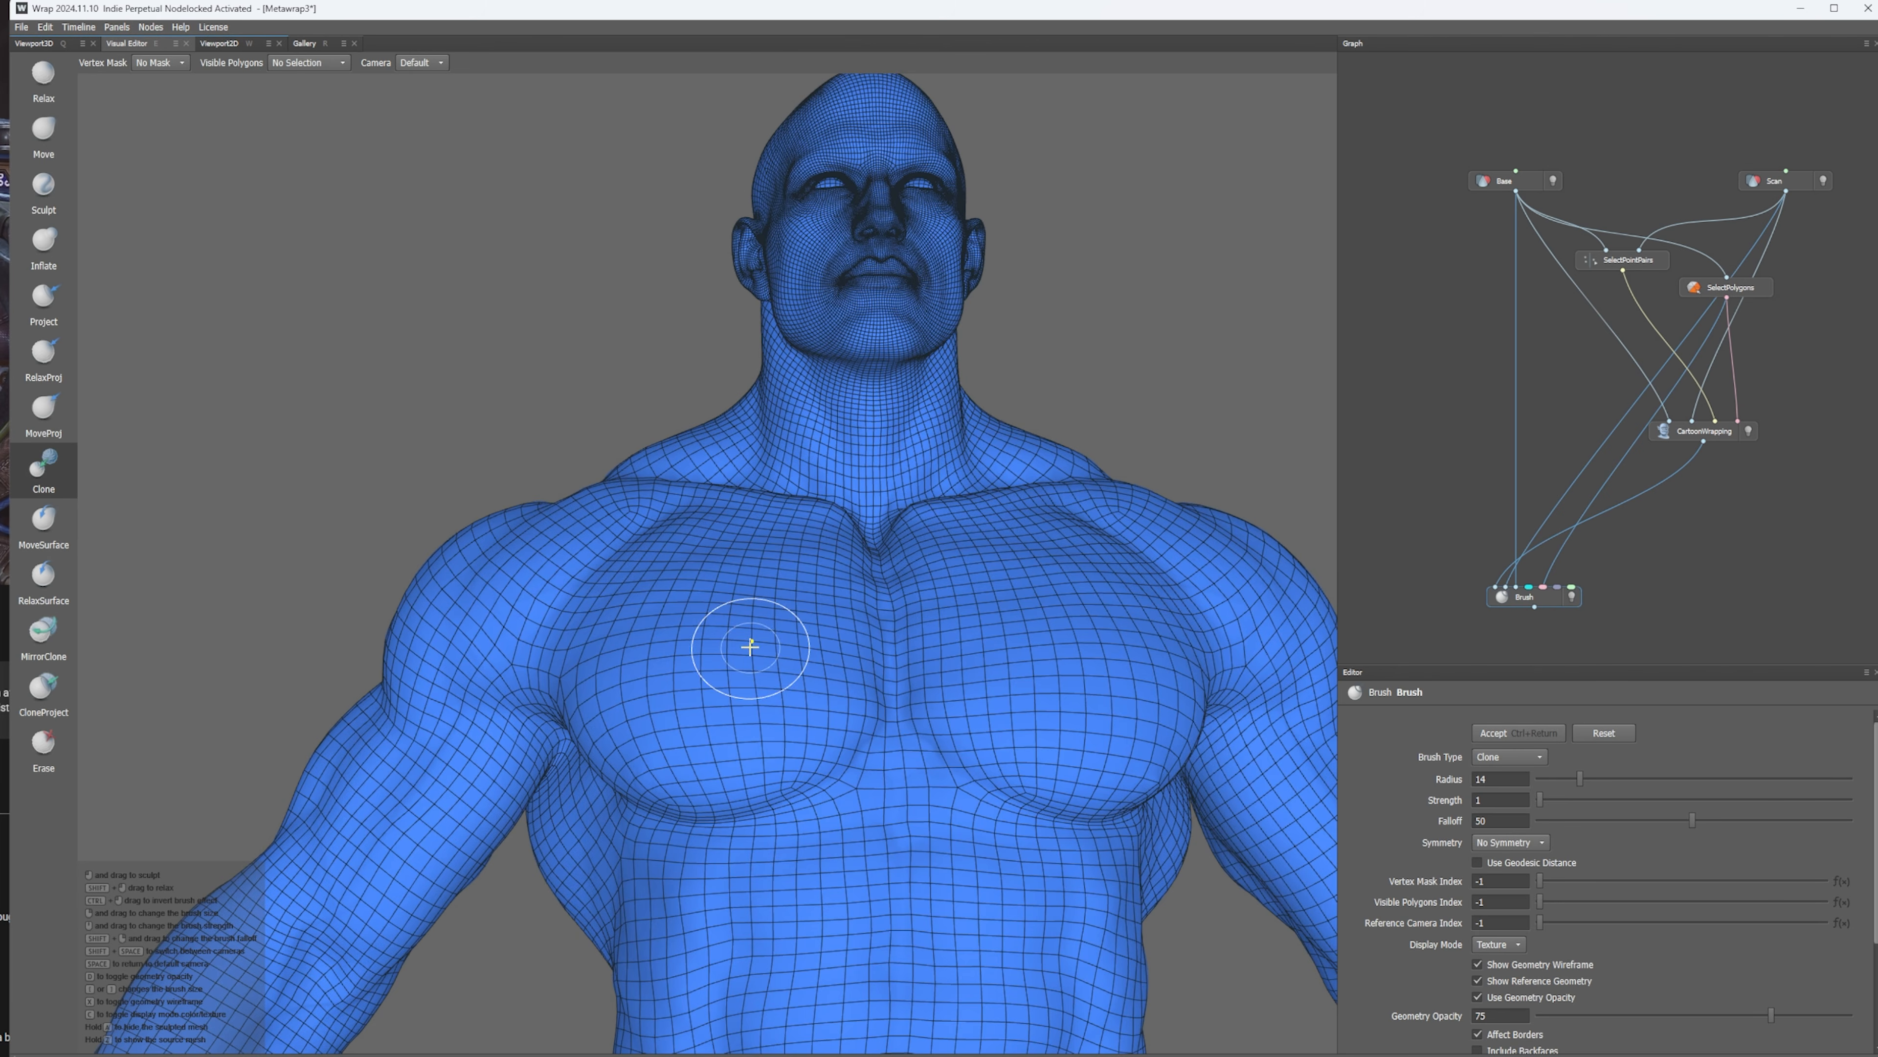
middle_click_drag(1043, 822, 1036, 675, "alt")
scroll(1036, 703, "down", 2)
middle_click_drag(913, 773, 901, 506, "alt")
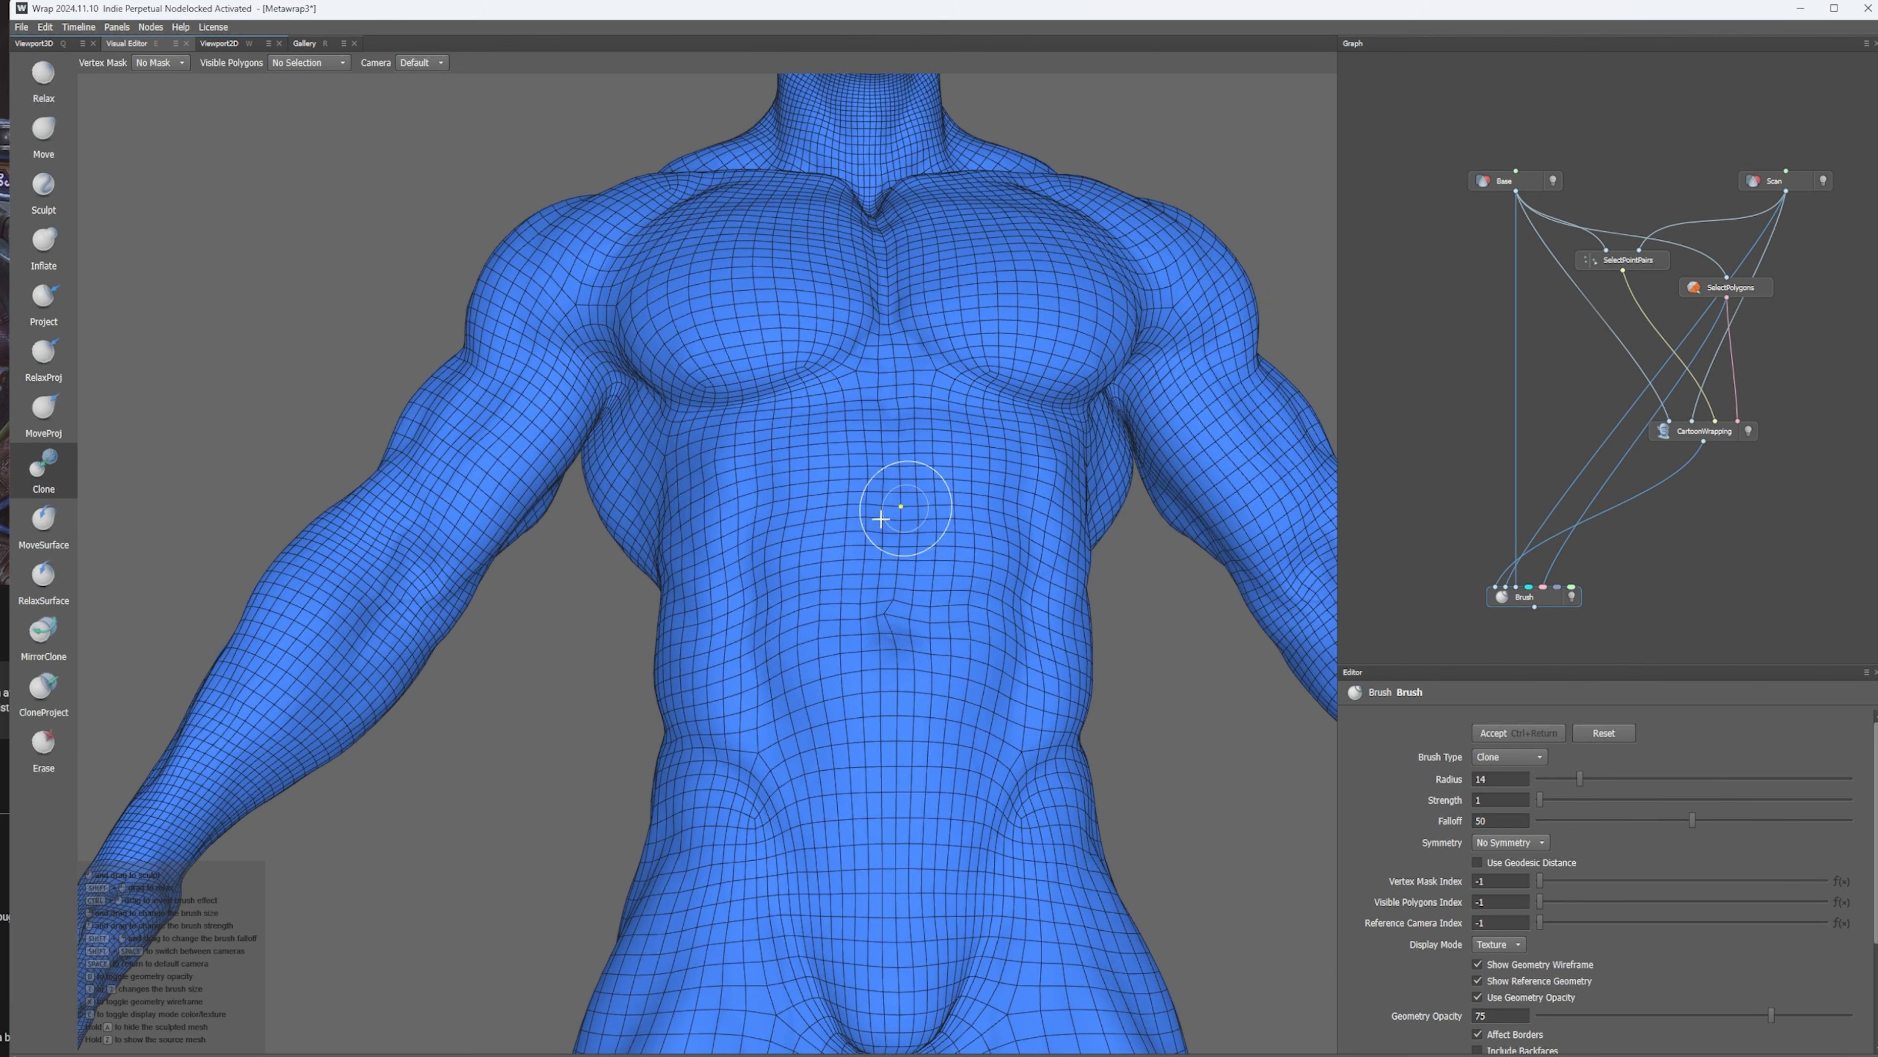
middle_click_drag(1127, 492, 1023, 755, "alt")
right_click_drag(902, 519, 1192, 581, "alt")
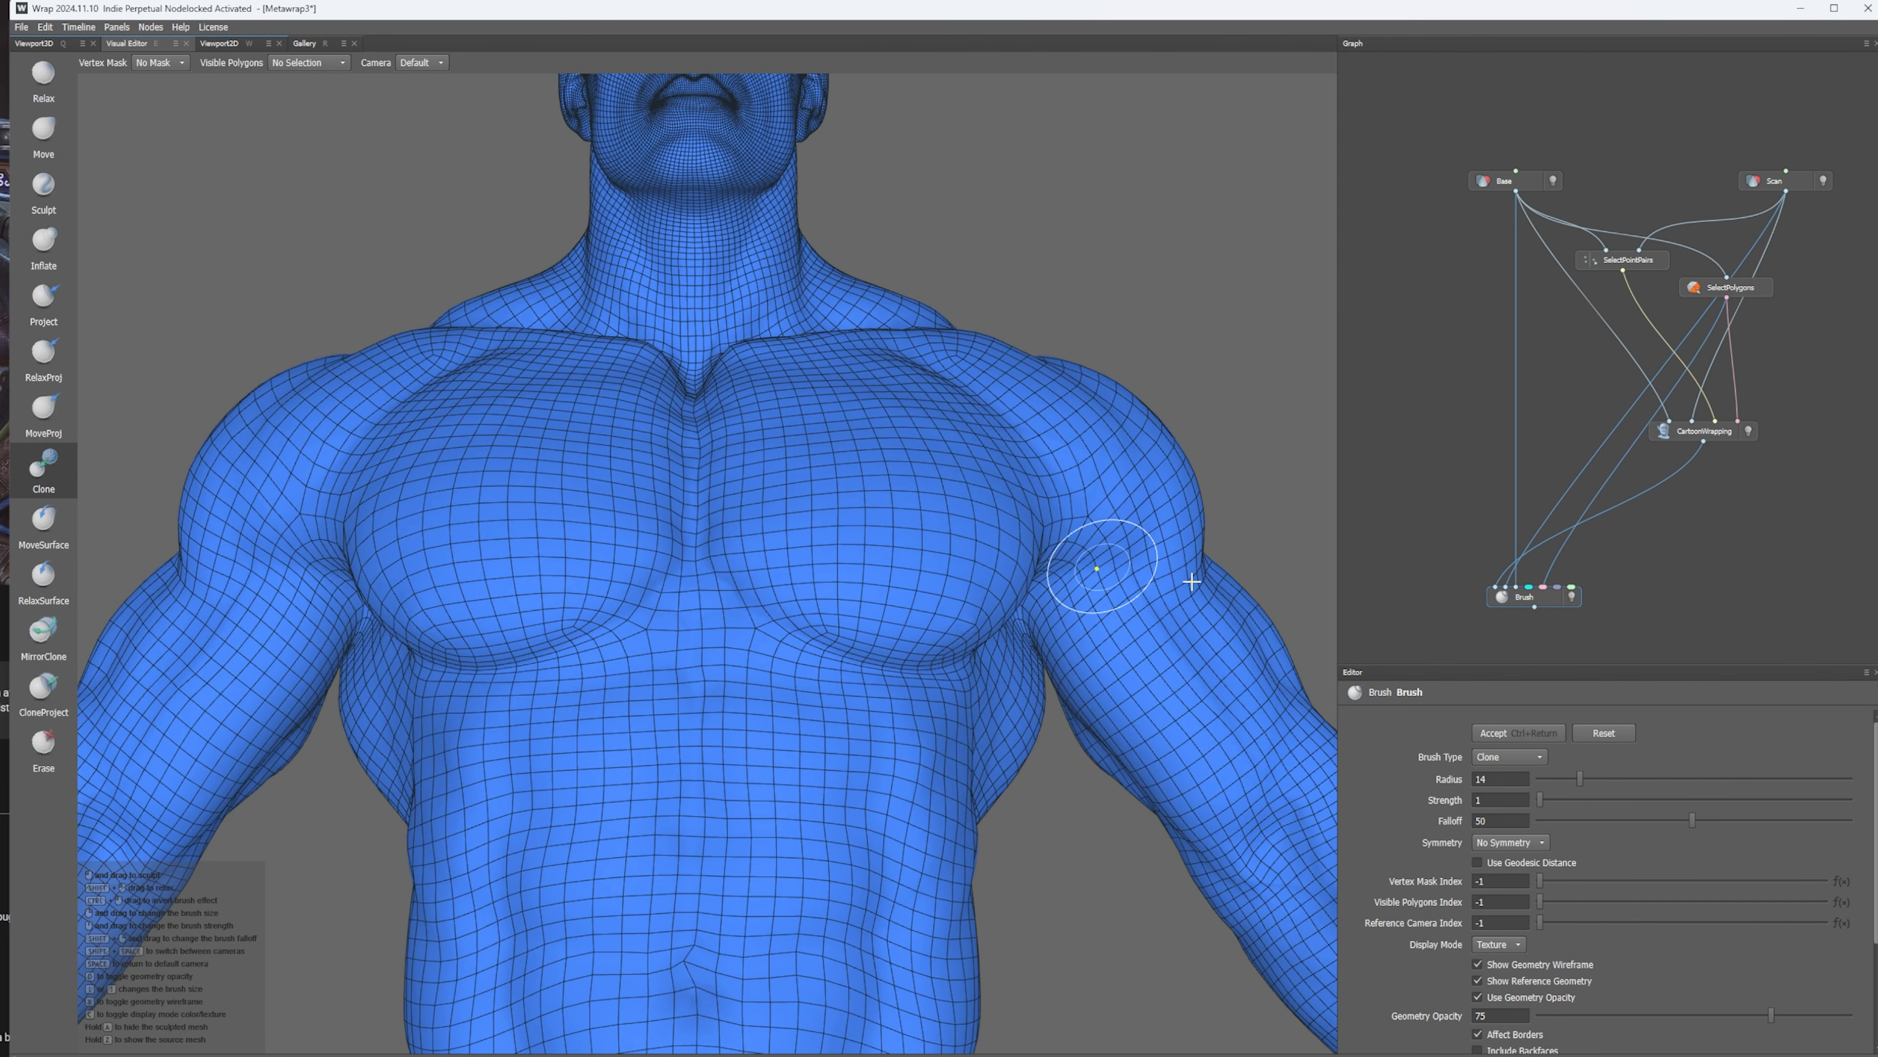
- Check the wrapped head, neck and chest in the Brush node from several angles
middle_click_drag(1078, 444, 1004, 751, "alt")
left_click_drag(704, 587, 858, 562, "alt")
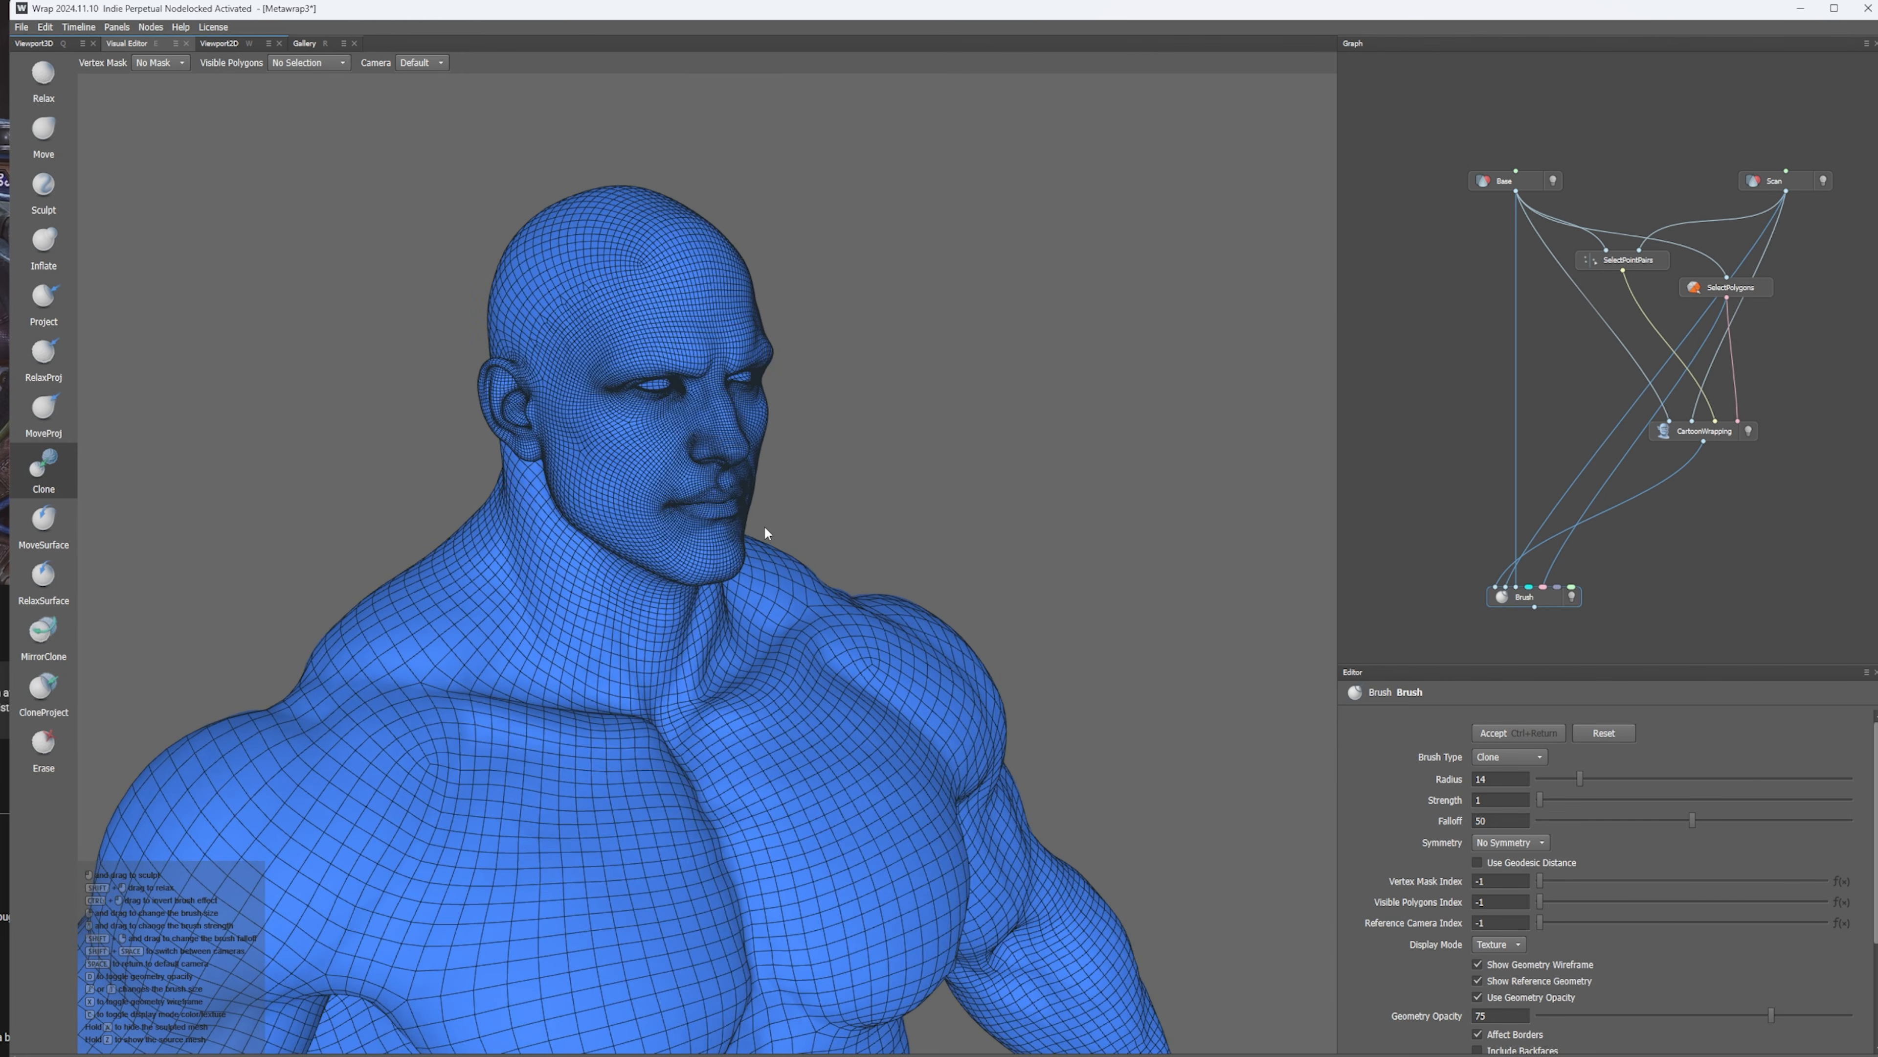
right_click_drag(767, 537, 834, 772, "alt")
middle_click_drag(834, 772, 856, 641, "alt")
right_click_drag(856, 641, 973, 635, "alt")
left_click_drag(973, 635, 1079, 634, "alt")
right_click_drag(906, 466, 1154, 588, "alt")
middle_click_drag(1154, 588, 1043, 748, "alt")
left_click_drag(1042, 748, 905, 678, "alt")
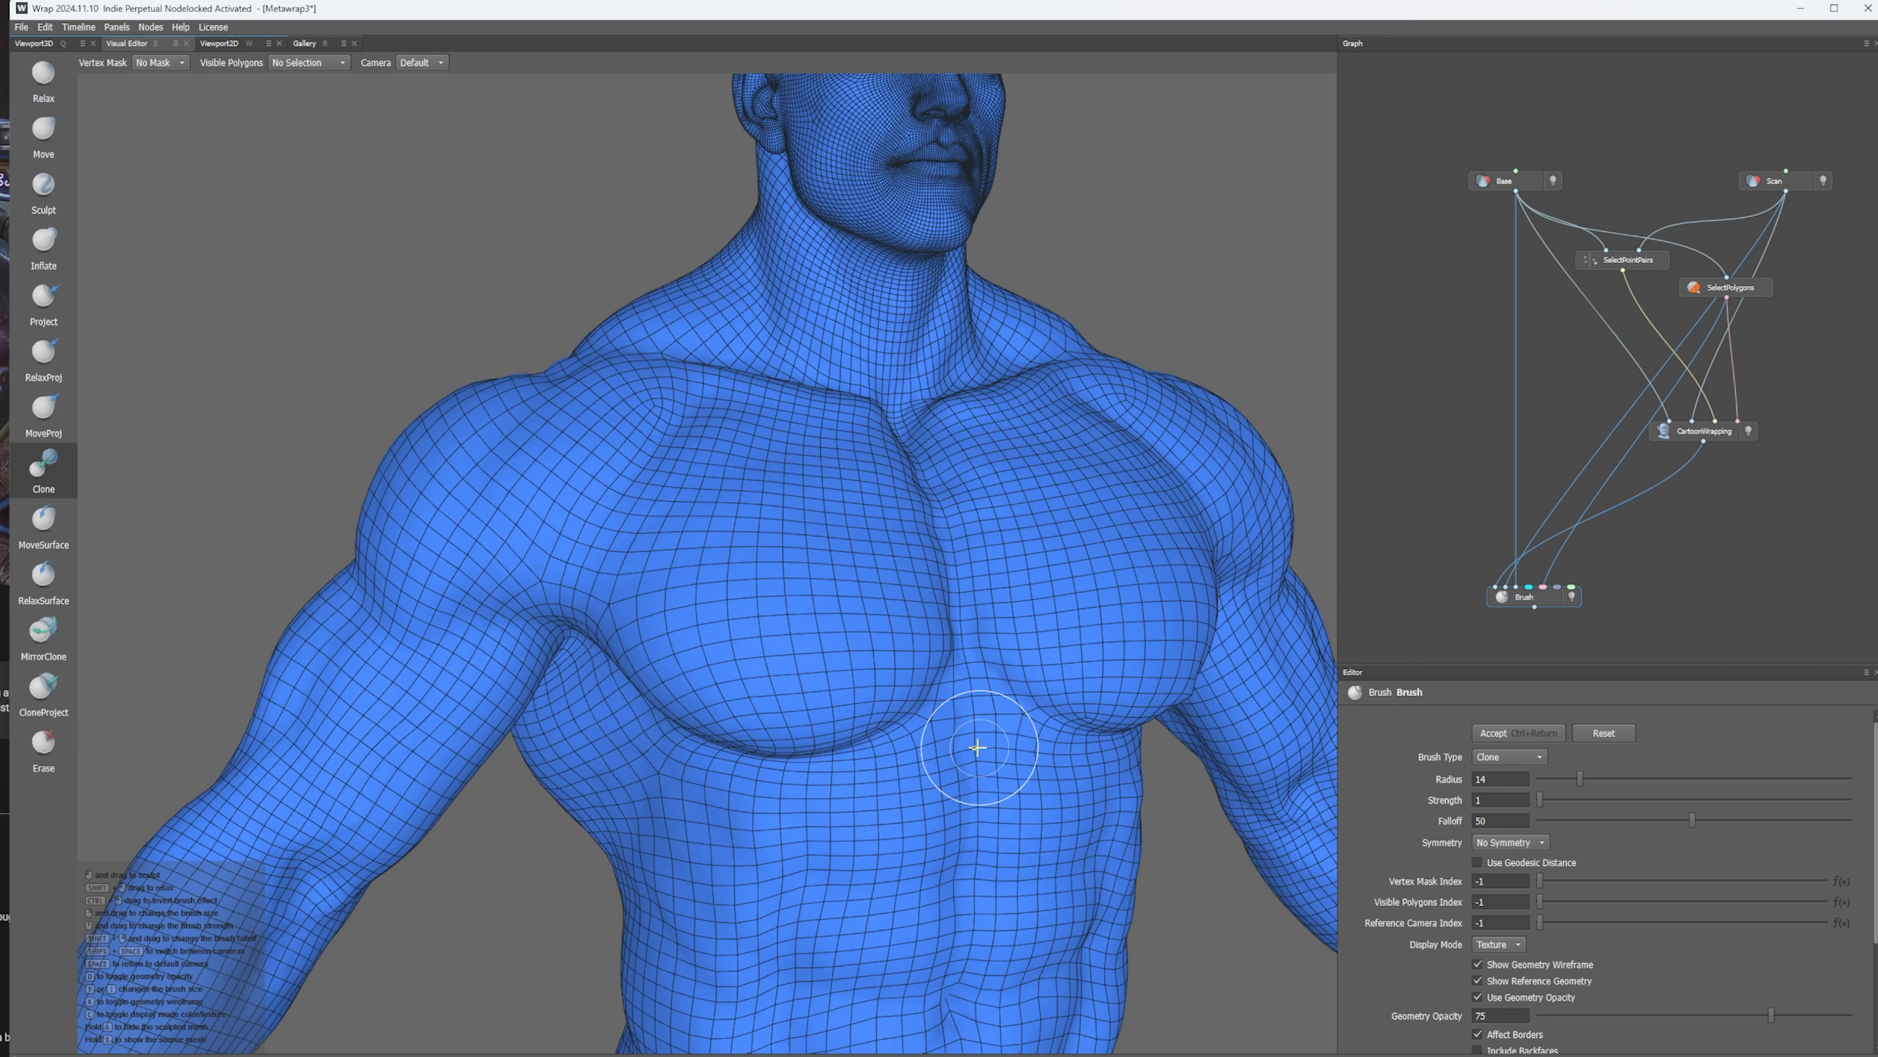
- Nudge the Scan and Base nodes slightly in the node graph while checking the wrapped torso
middle_click_drag(954, 758, 934, 585, "alt")
mouse_move(928, 731)
left_mouse_down("alt")
mouse_move(905, 758)
mouse_move(880, 734)
left_mouse_up("alt")
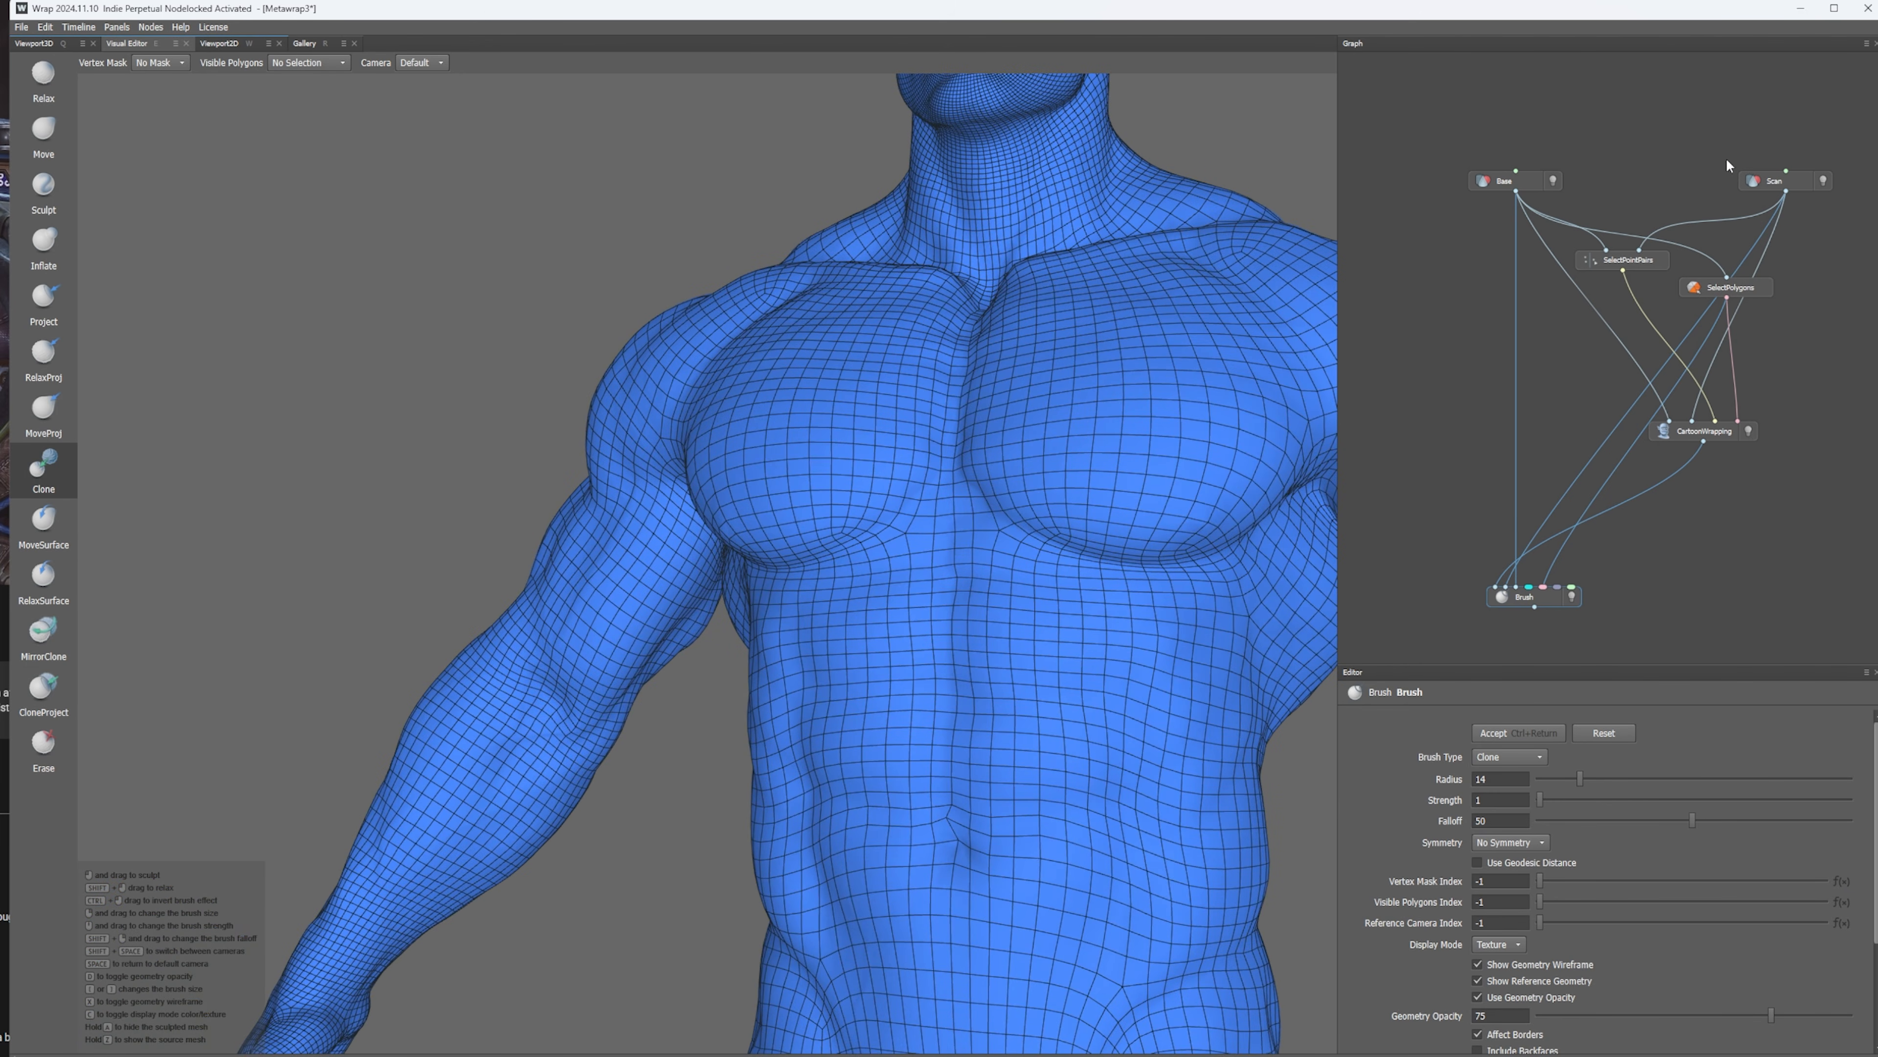
left_click_drag(1785, 177, 1778, 176)
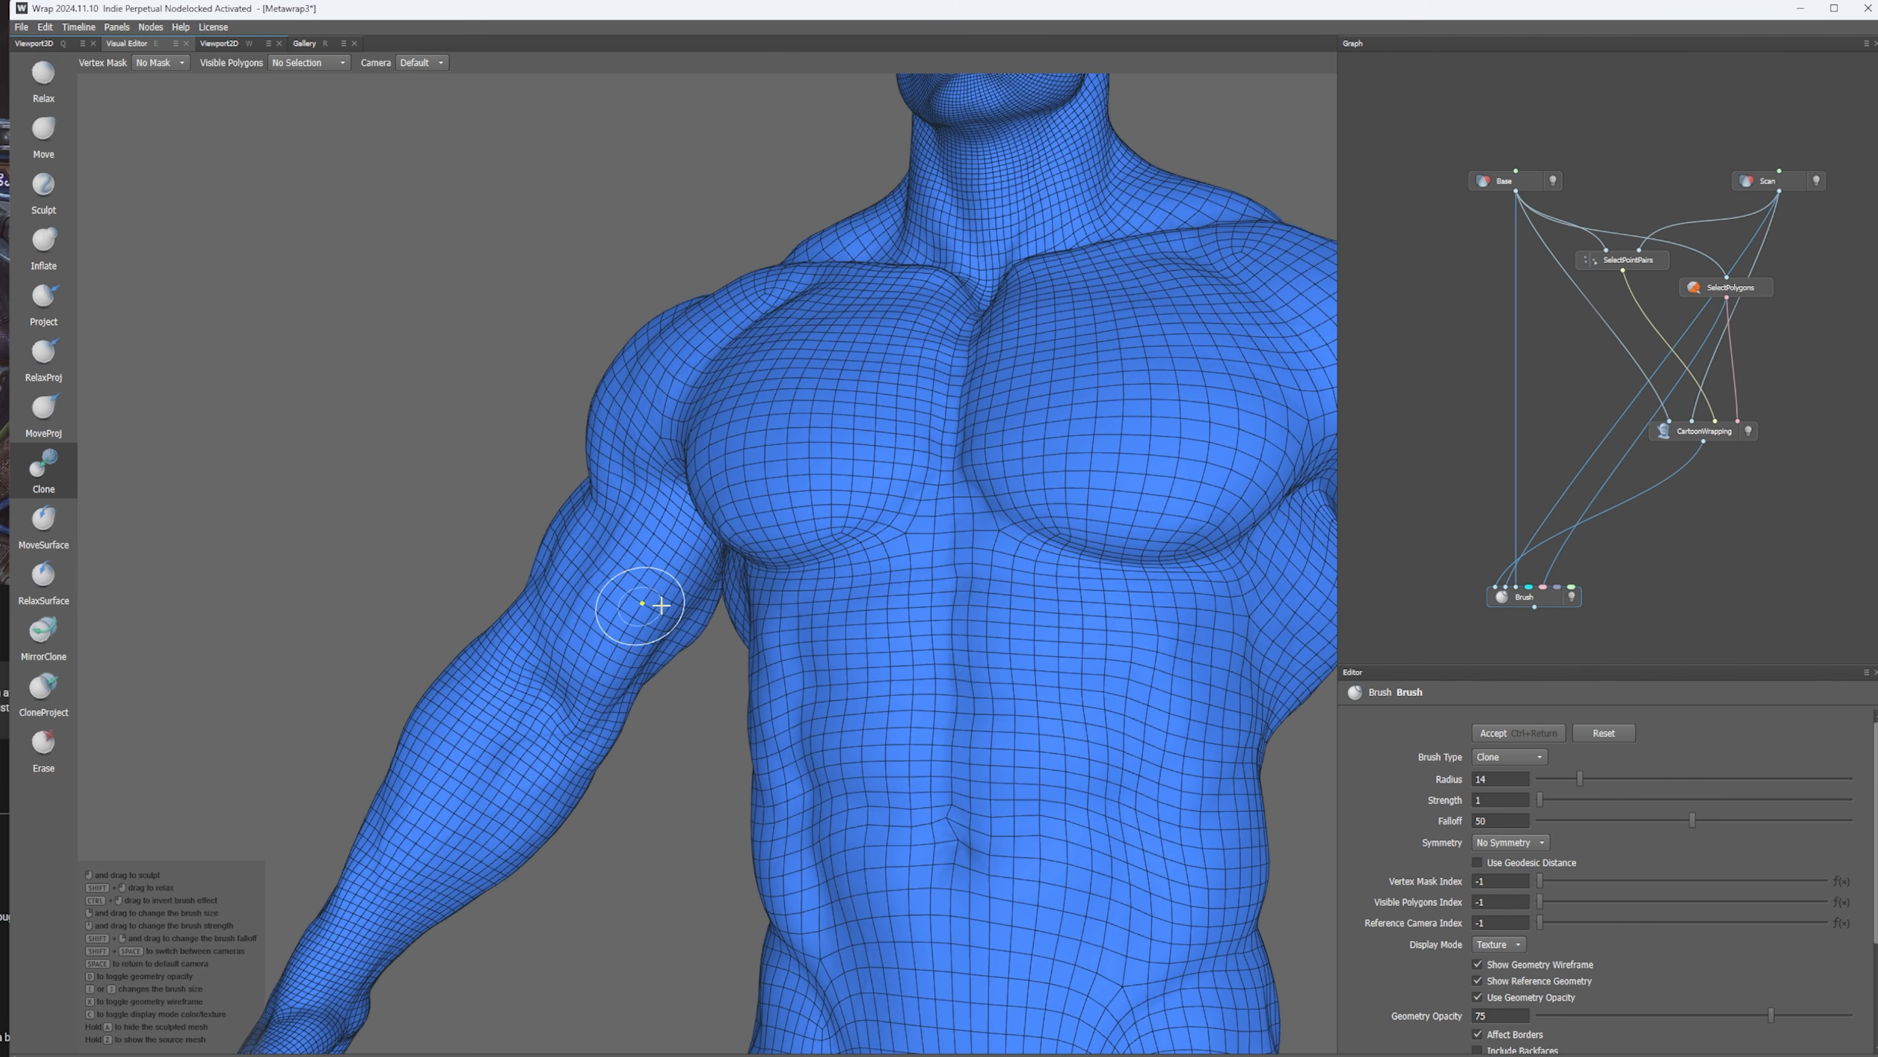
key("space")
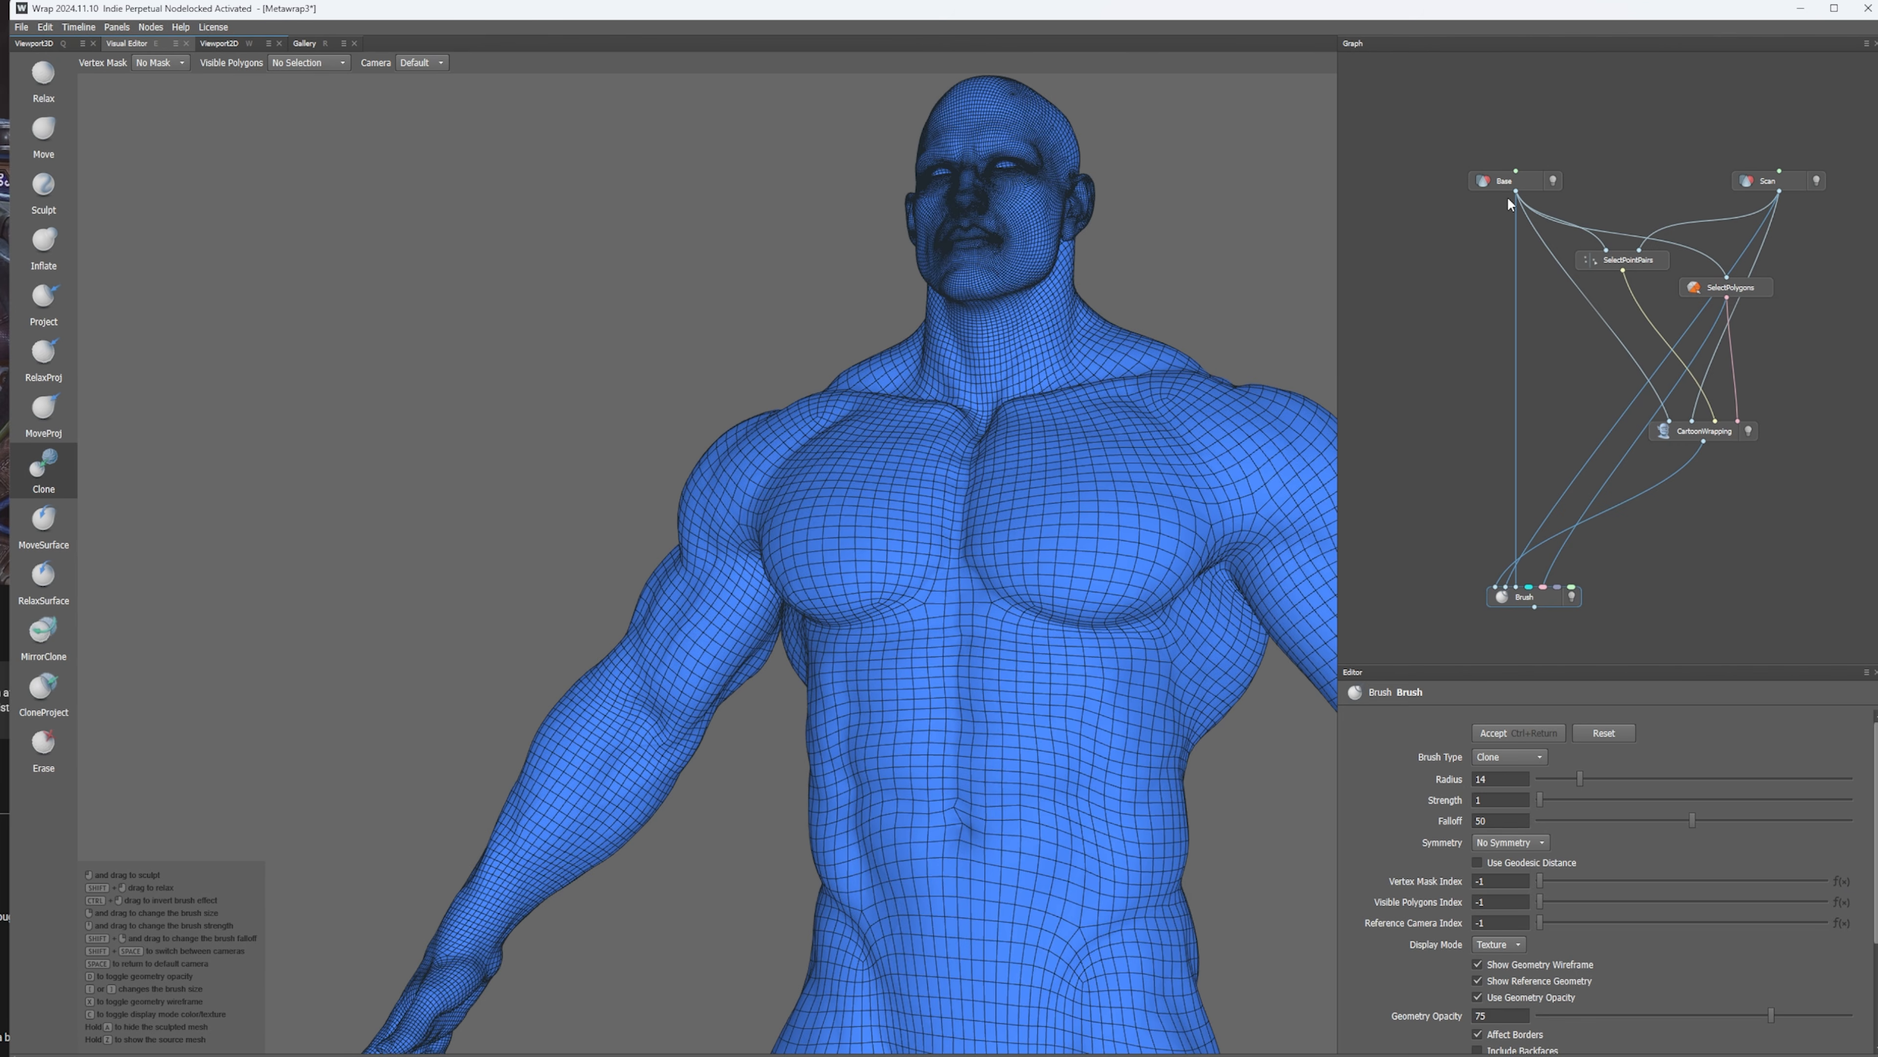
left_click_drag(1524, 183, 1514, 183)
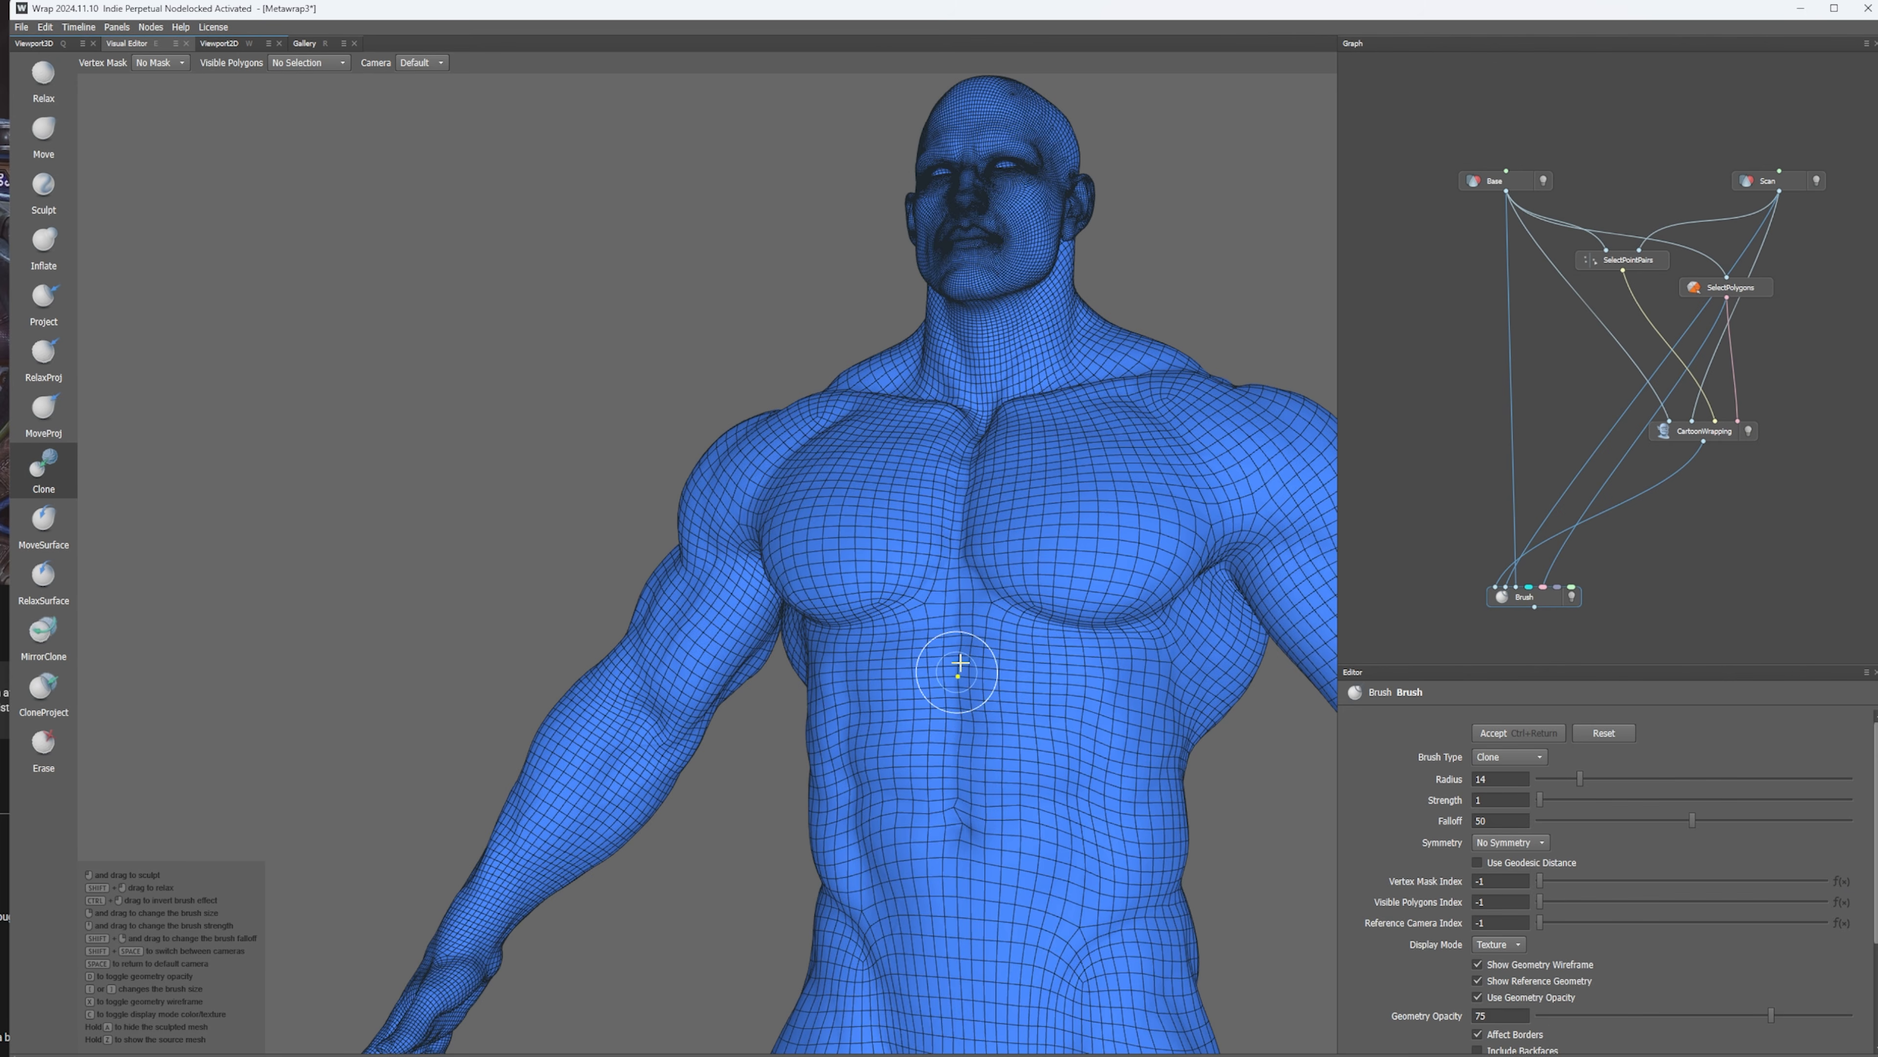
- Examine the wrapped face, neck, chest and the back of the shoulder from several angles
middle_click_drag(959, 663, 895, 603, "alt")
scroll(851, 496, "up", 3)
middle_click_drag(901, 260, 1017, 716, "alt")
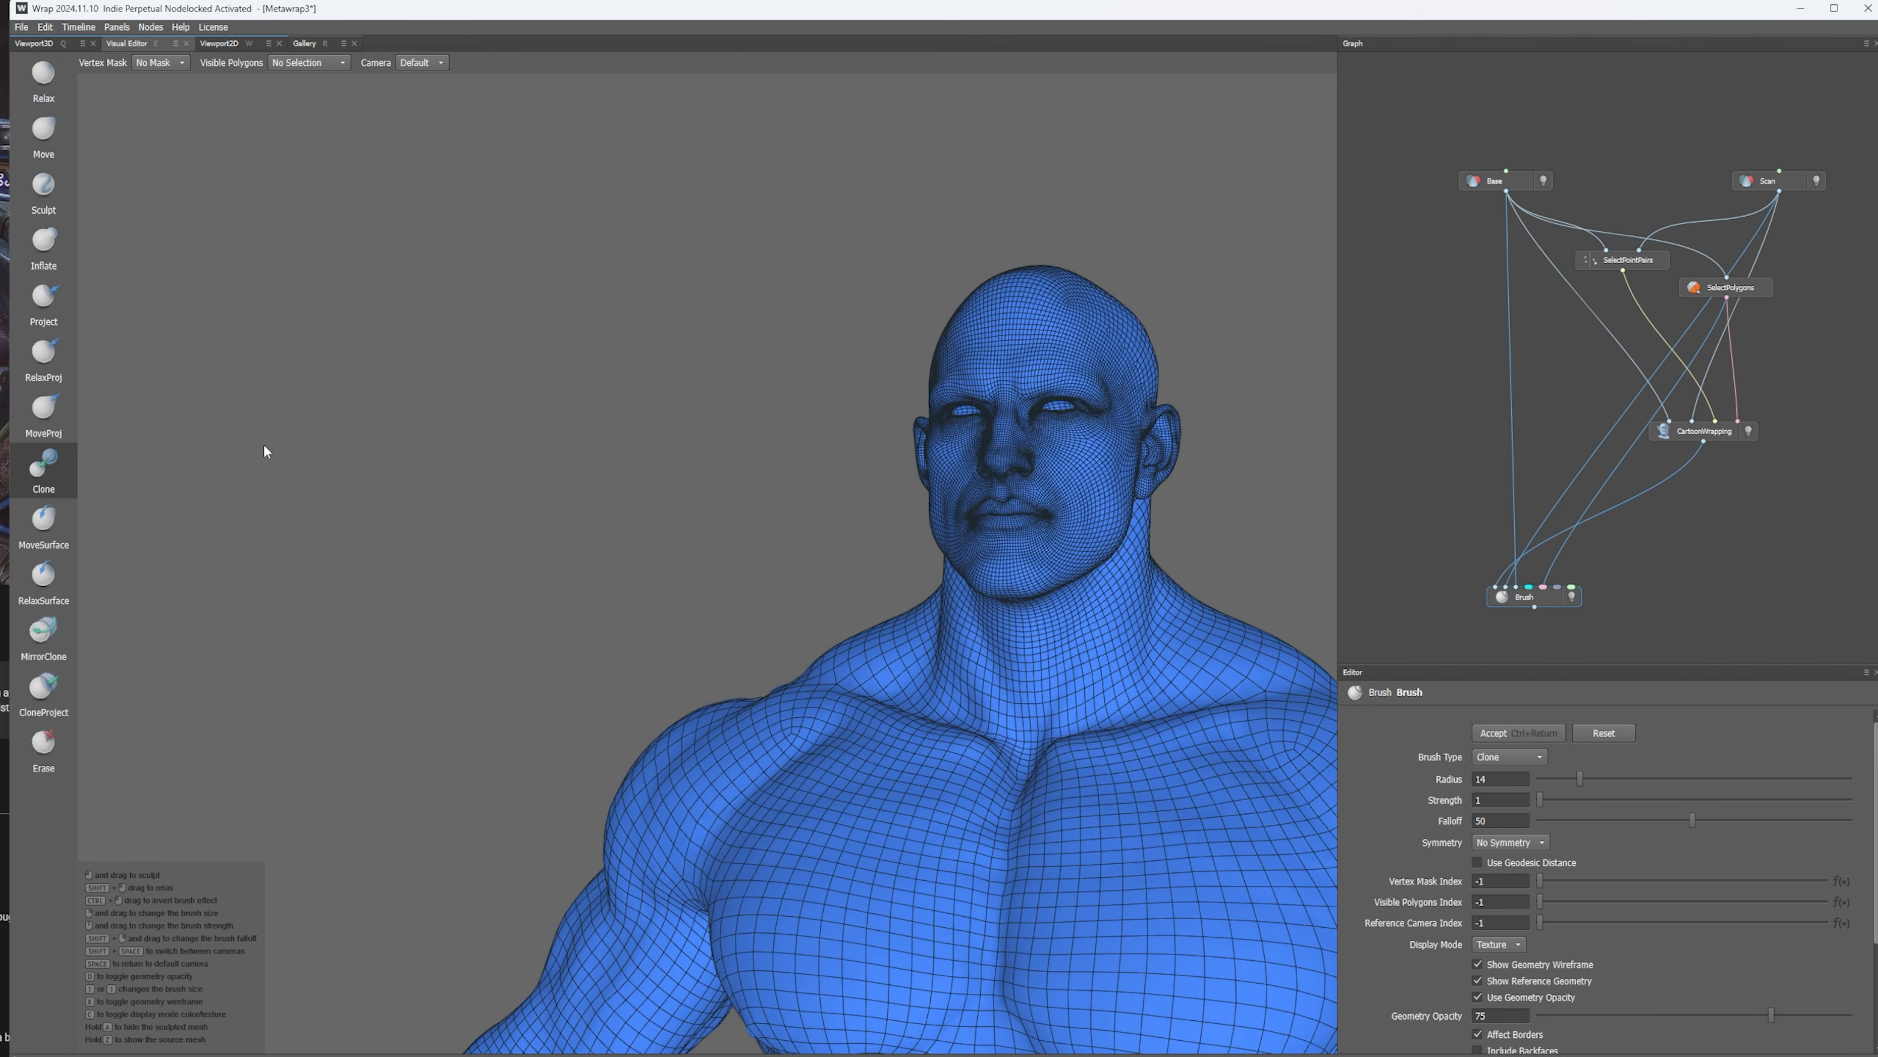
scroll(977, 518, "up", 3)
middle_click_drag(981, 552, 848, 468, "alt")
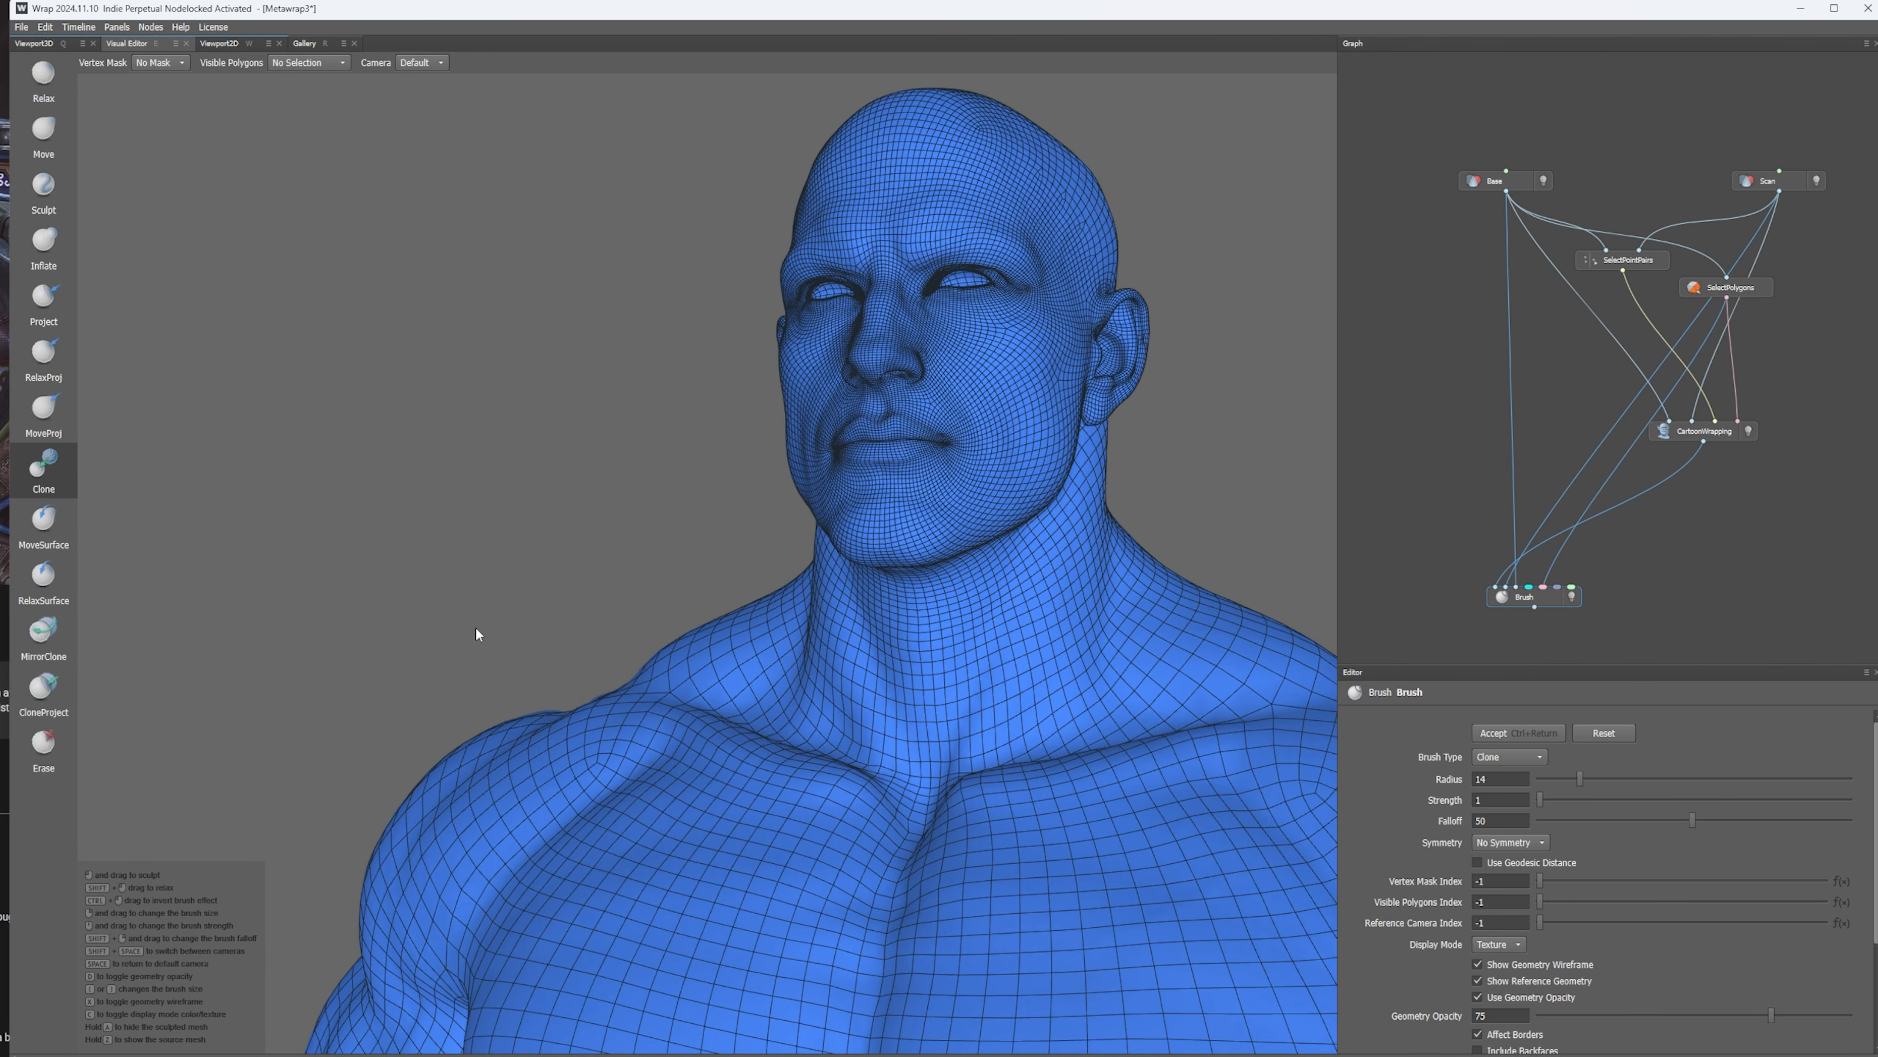
left_click_drag(476, 628, 679, 616, "alt")
scroll(679, 616, "down", 5)
middle_click_drag(745, 671, 769, 400, "alt")
scroll(828, 481, "up", 2)
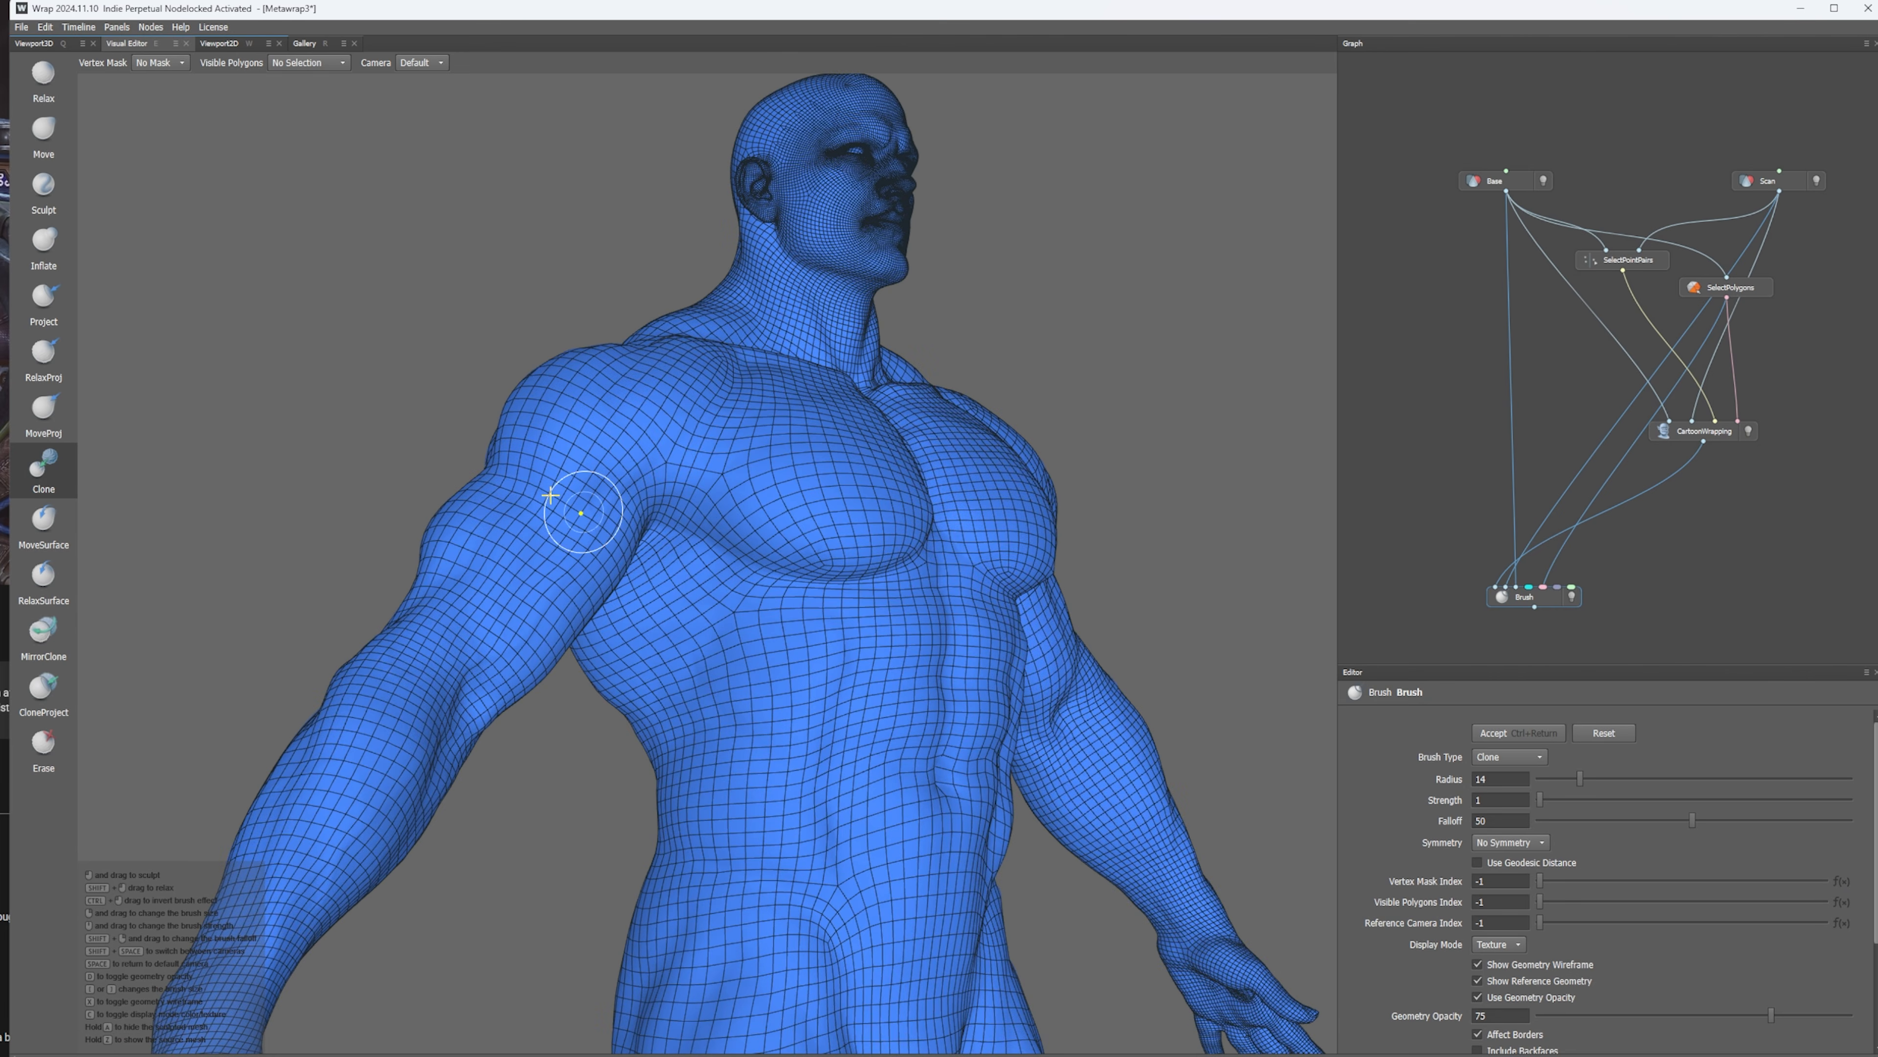
left_click_drag(582, 512, 793, 507, "alt")
scroll(611, 423, "up", 2)
middle_click_drag(611, 423, 865, 651, "alt")
scroll(578, 533, "up", 2)
scroll(591, 549, "up", 2)
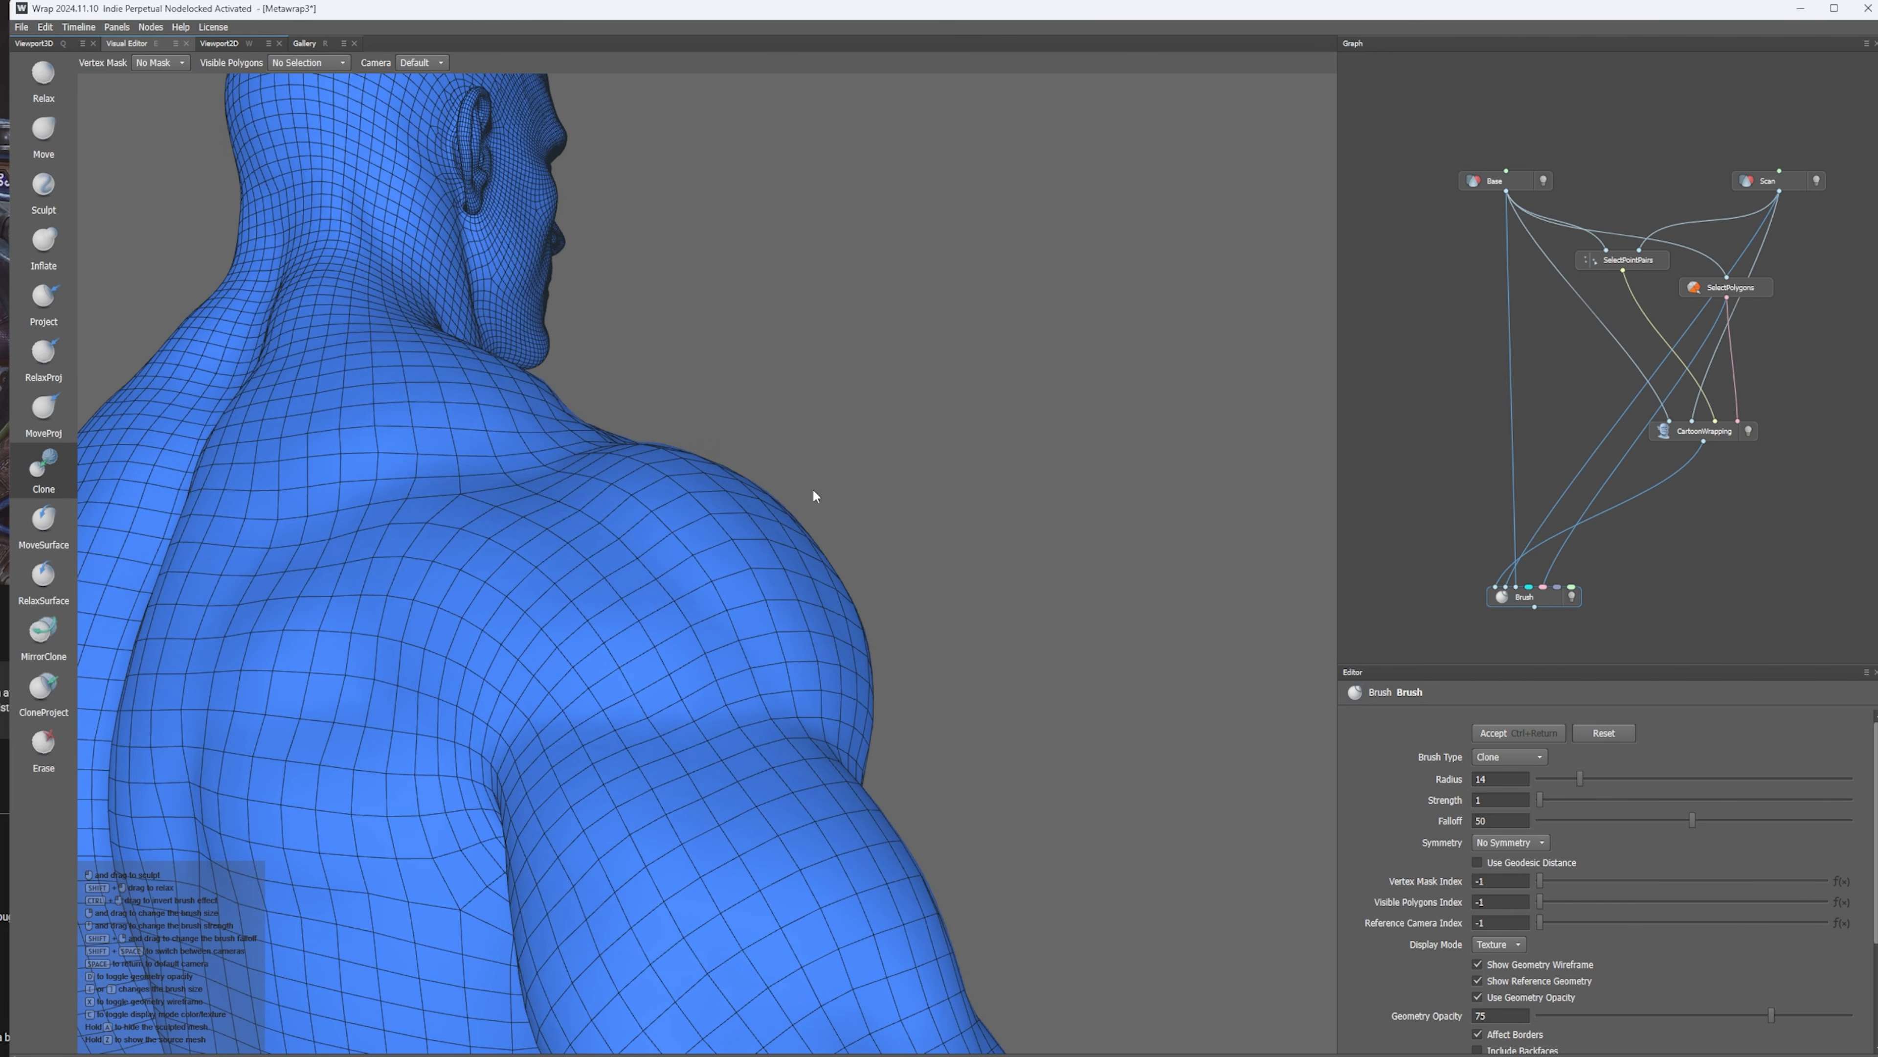
scroll(981, 520, "down", 3)
middle_click_drag(981, 520, 1285, 483, "alt")
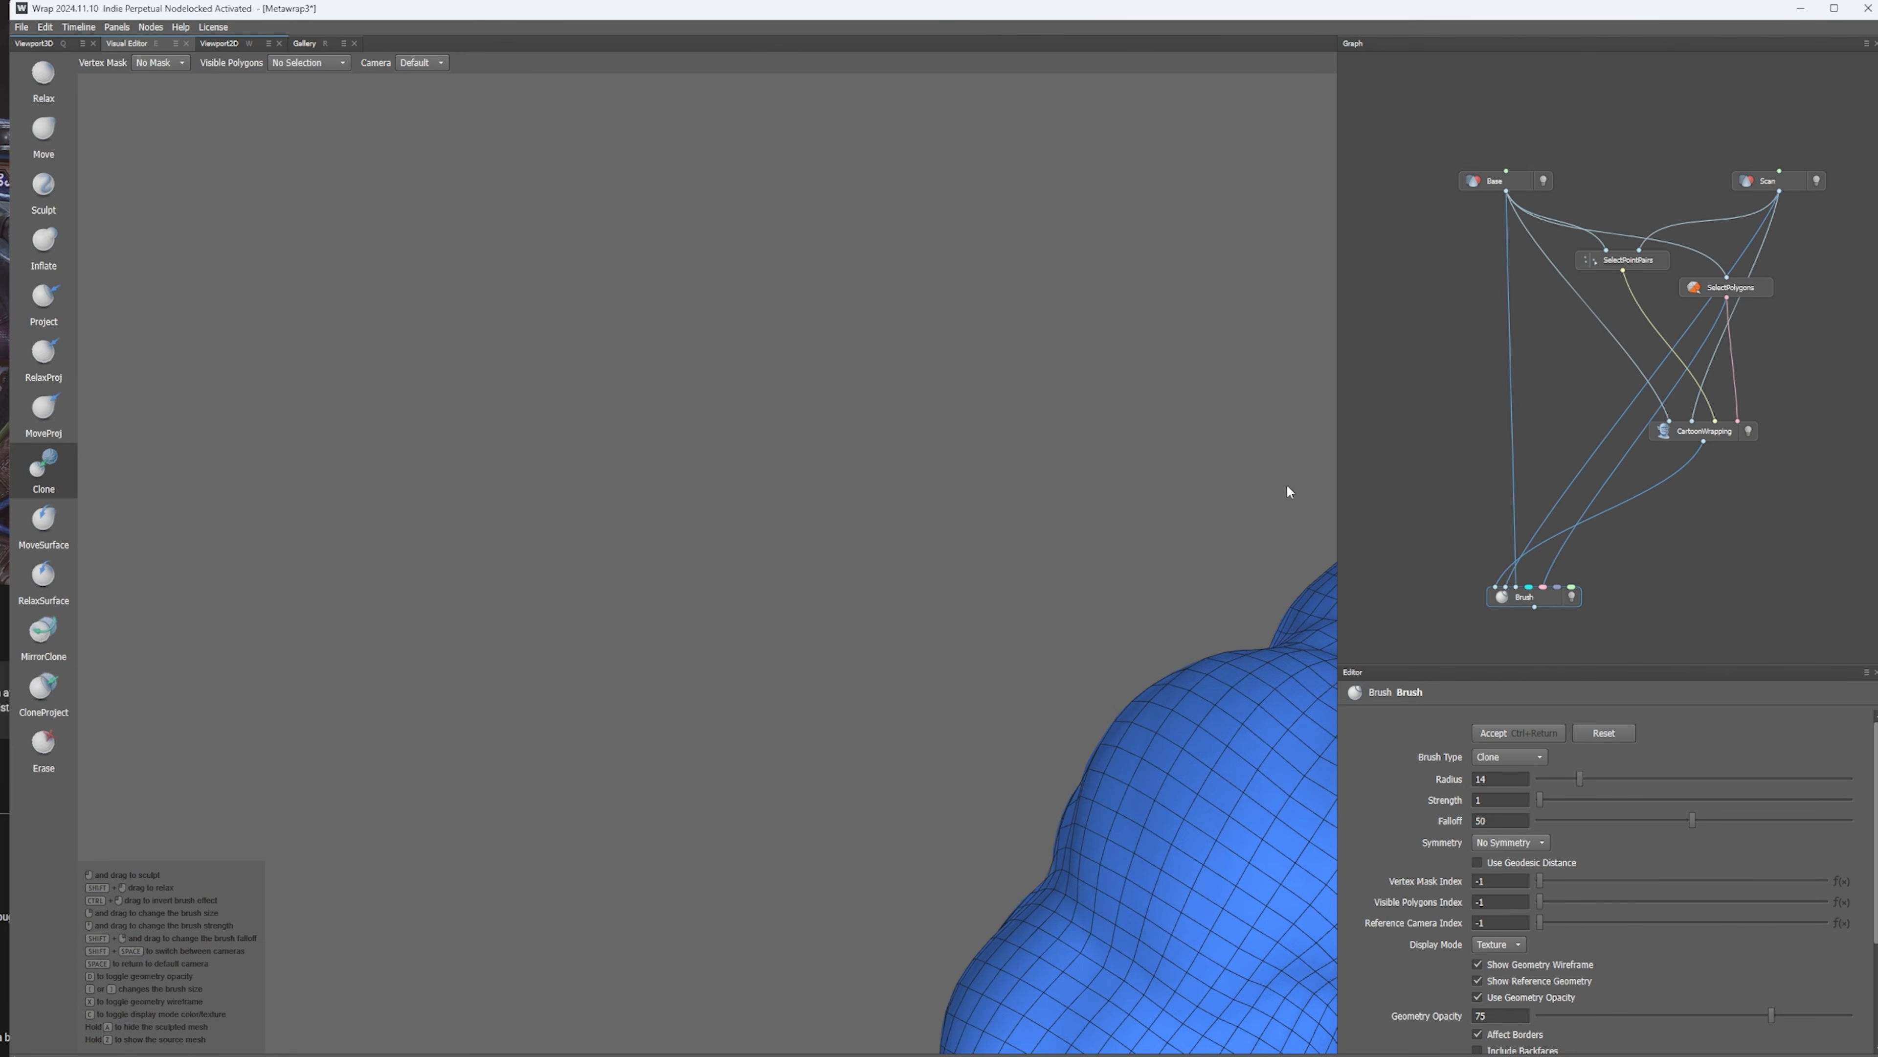
left_click_drag(1286, 483, 653, 621, "alt")
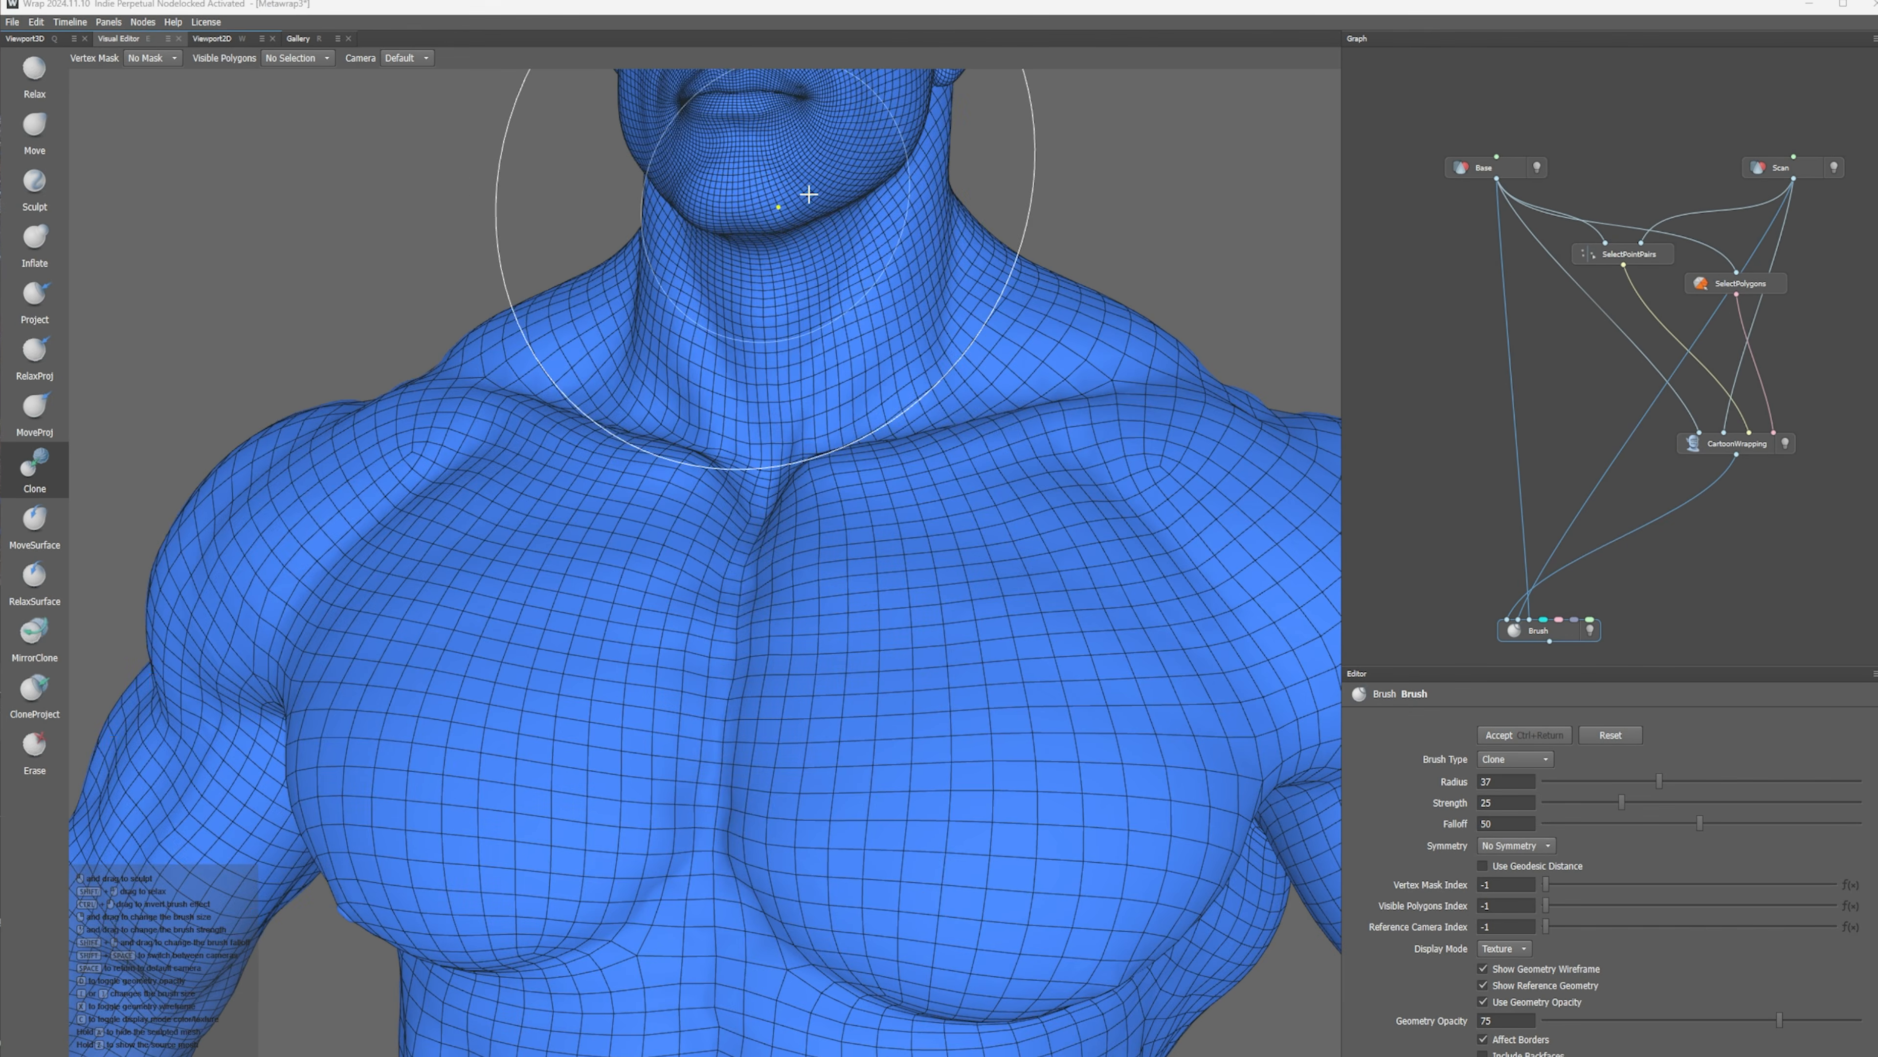
- Reduce the Clone brush radius to 9 and paint over the character's left ear, checking it from behind
scroll(809, 194, "down", 3)
middle_click_drag(809, 194, 948, 671, "alt")
scroll(947, 671, "up", 3)
left_click_drag(1035, 541, 952, 541, "alt")
scroll(969, 533, "up", 3)
middle_click_drag(1039, 527, 831, 515, "alt")
left_click_drag(831, 515, 894, 495, "alt")
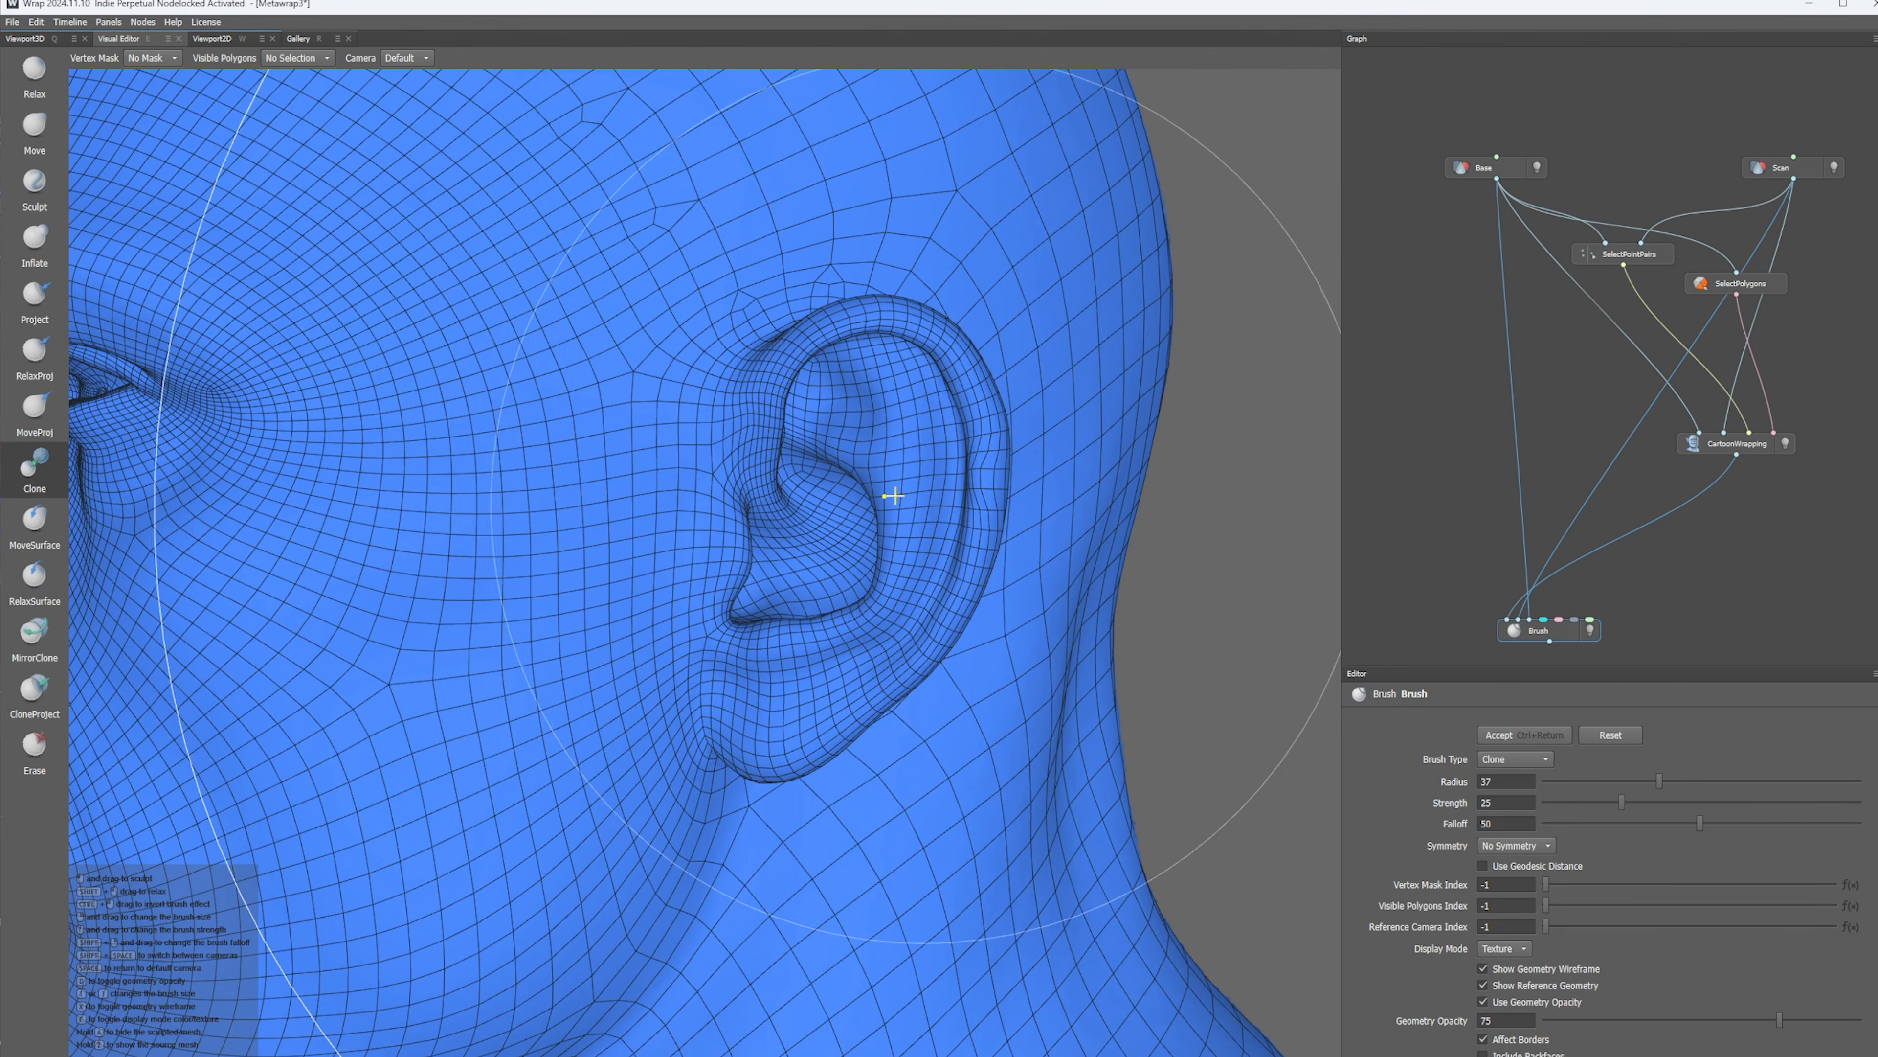
right_click_drag(937, 464, 936, 464)
mouse_move(986, 485)
left_mouse_down()
mouse_move(970, 436)
mouse_move(866, 595)
mouse_move(734, 453)
mouse_move(738, 420)
mouse_move(839, 432)
mouse_move(890, 349)
mouse_move(831, 386)
mouse_move(947, 470)
mouse_move(998, 390)
mouse_move(836, 510)
mouse_move(734, 703)
mouse_move(721, 670)
mouse_move(932, 505)
left_mouse_up()
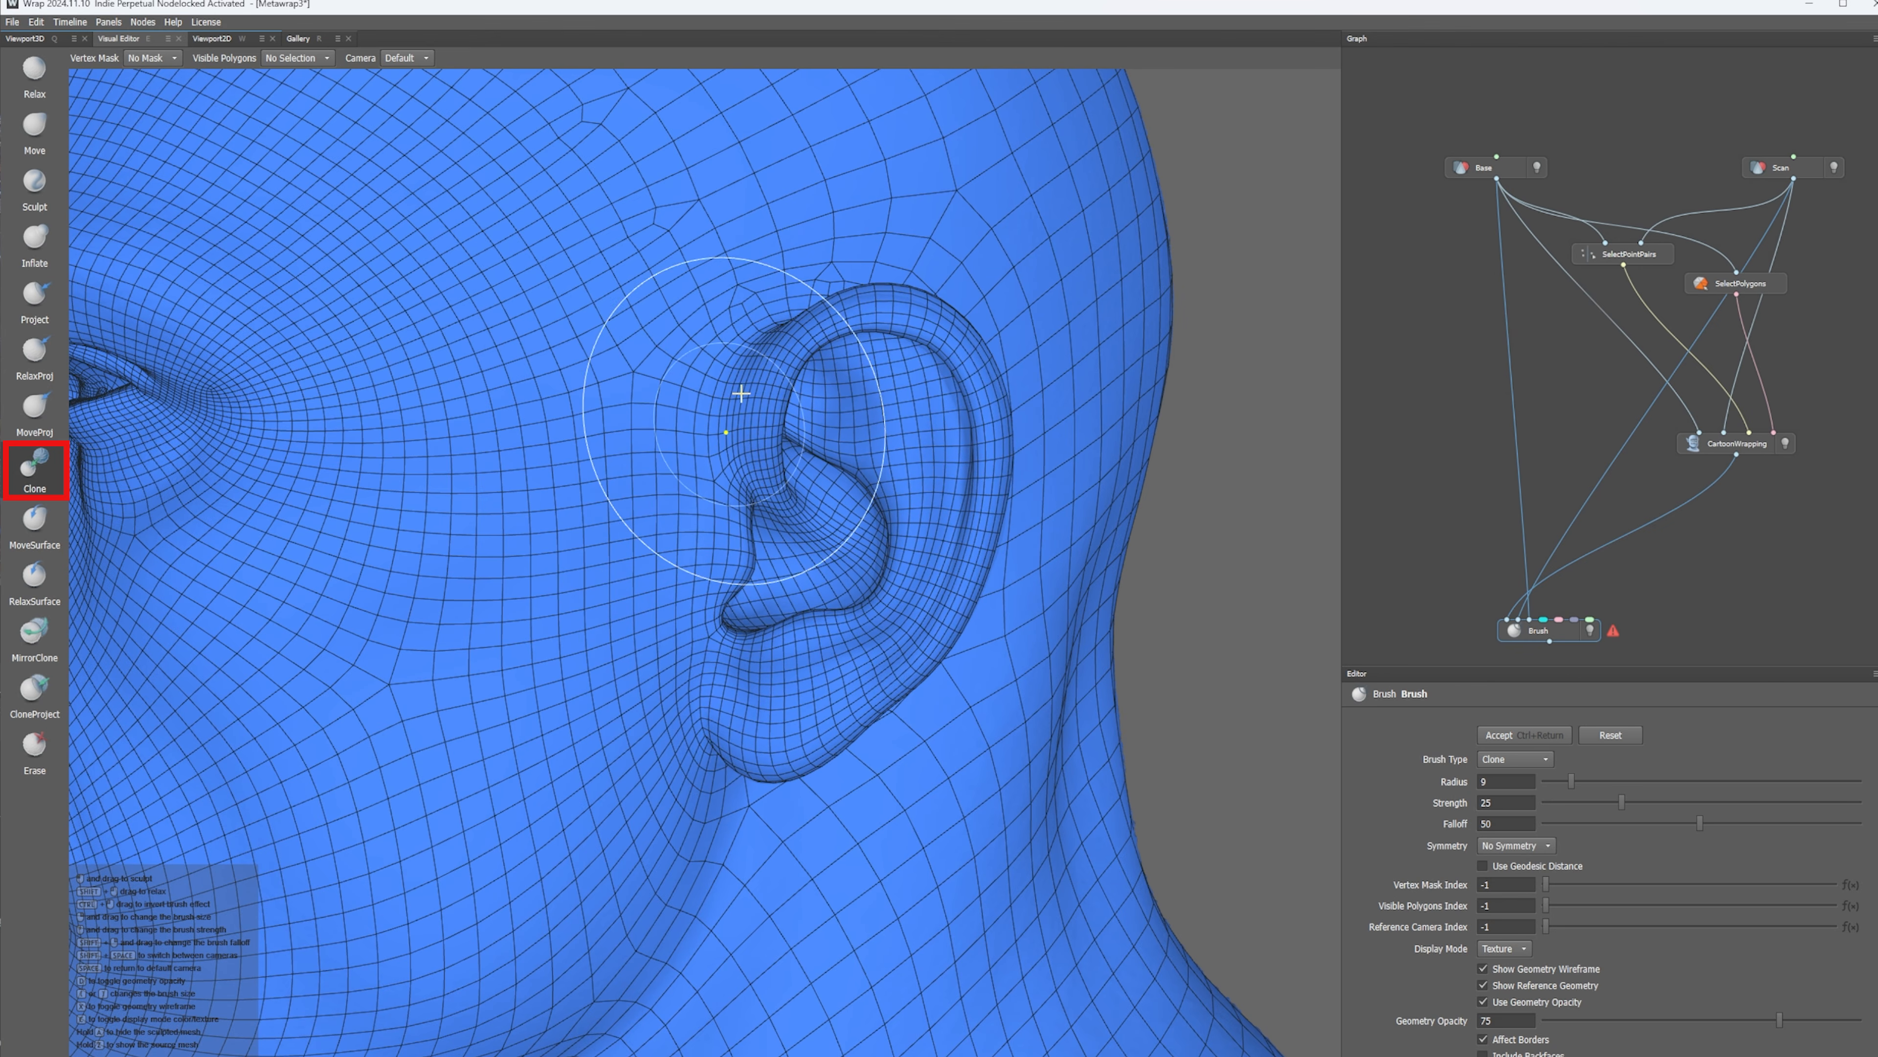
left_click_drag(850, 667, 744, 623, "alt")
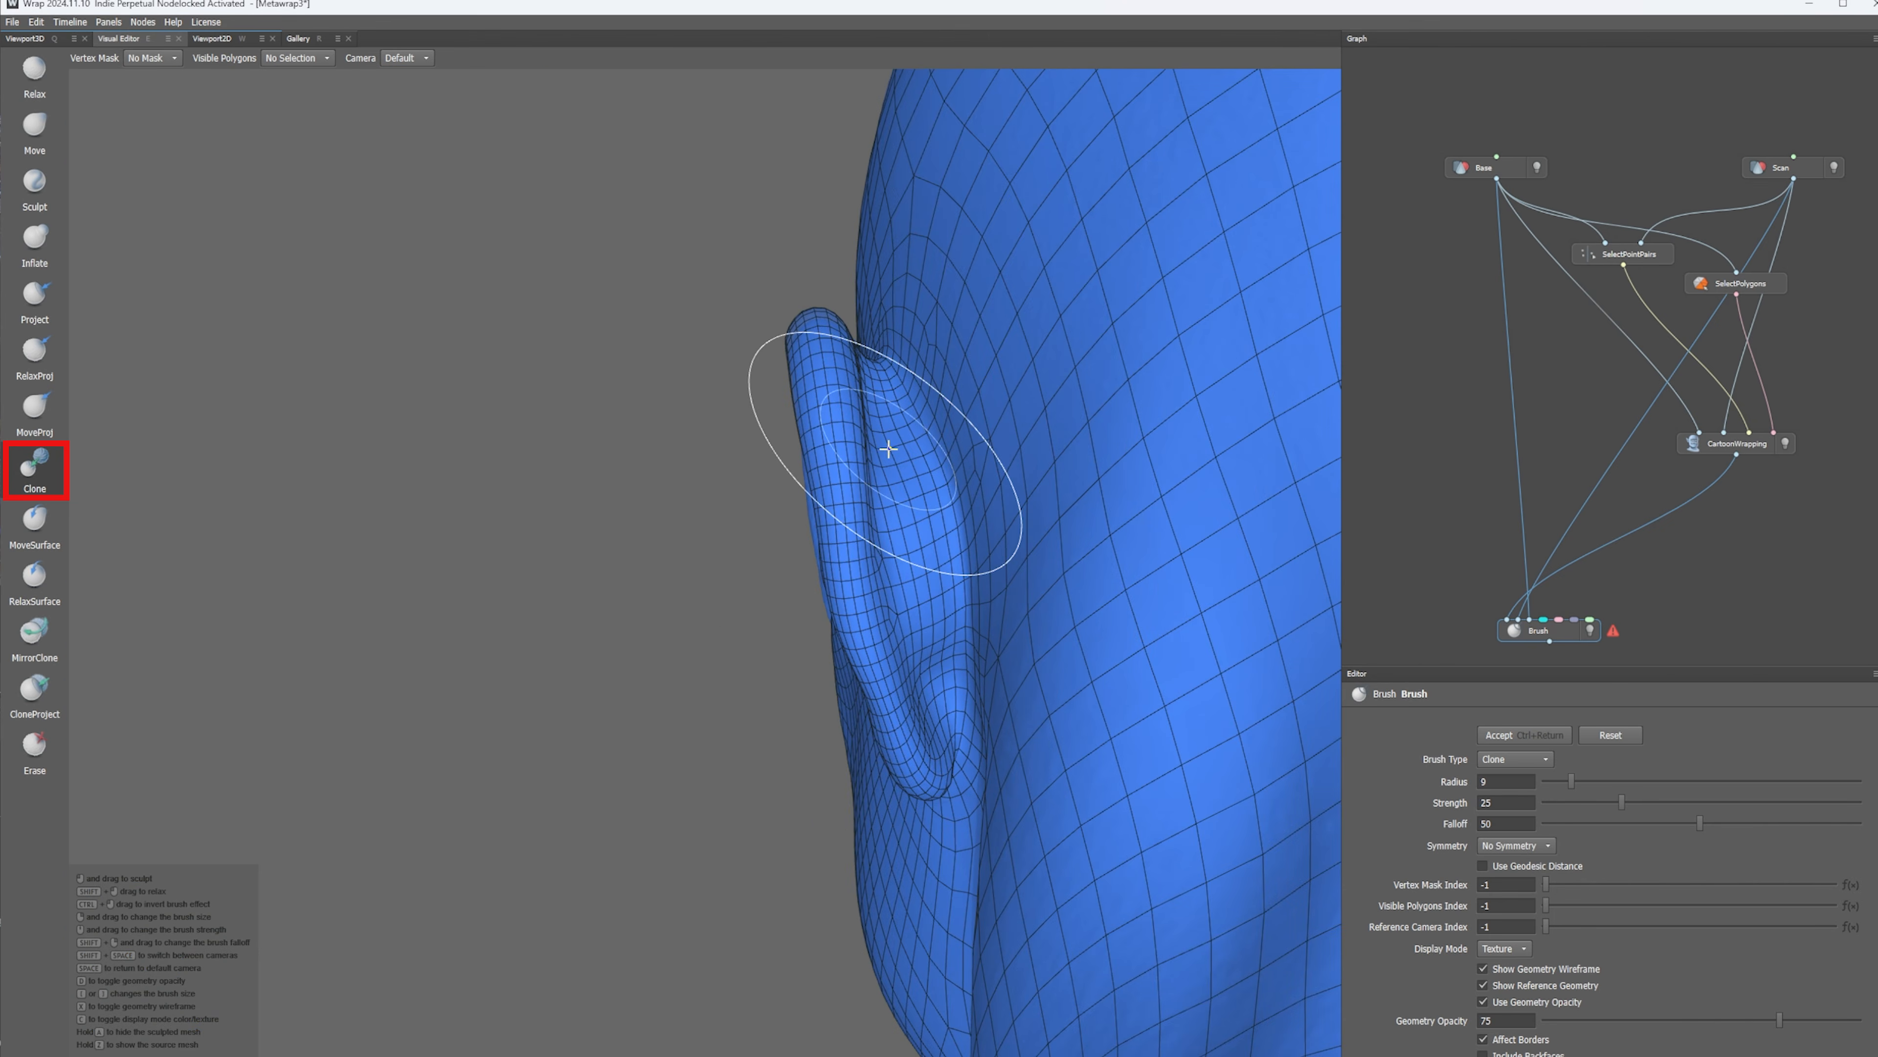
mouse_move(881, 314)
left_mouse_down("alt")
mouse_move(818, 495)
mouse_move(926, 328)
left_mouse_up("alt")
scroll(630, 545, "down", 5)
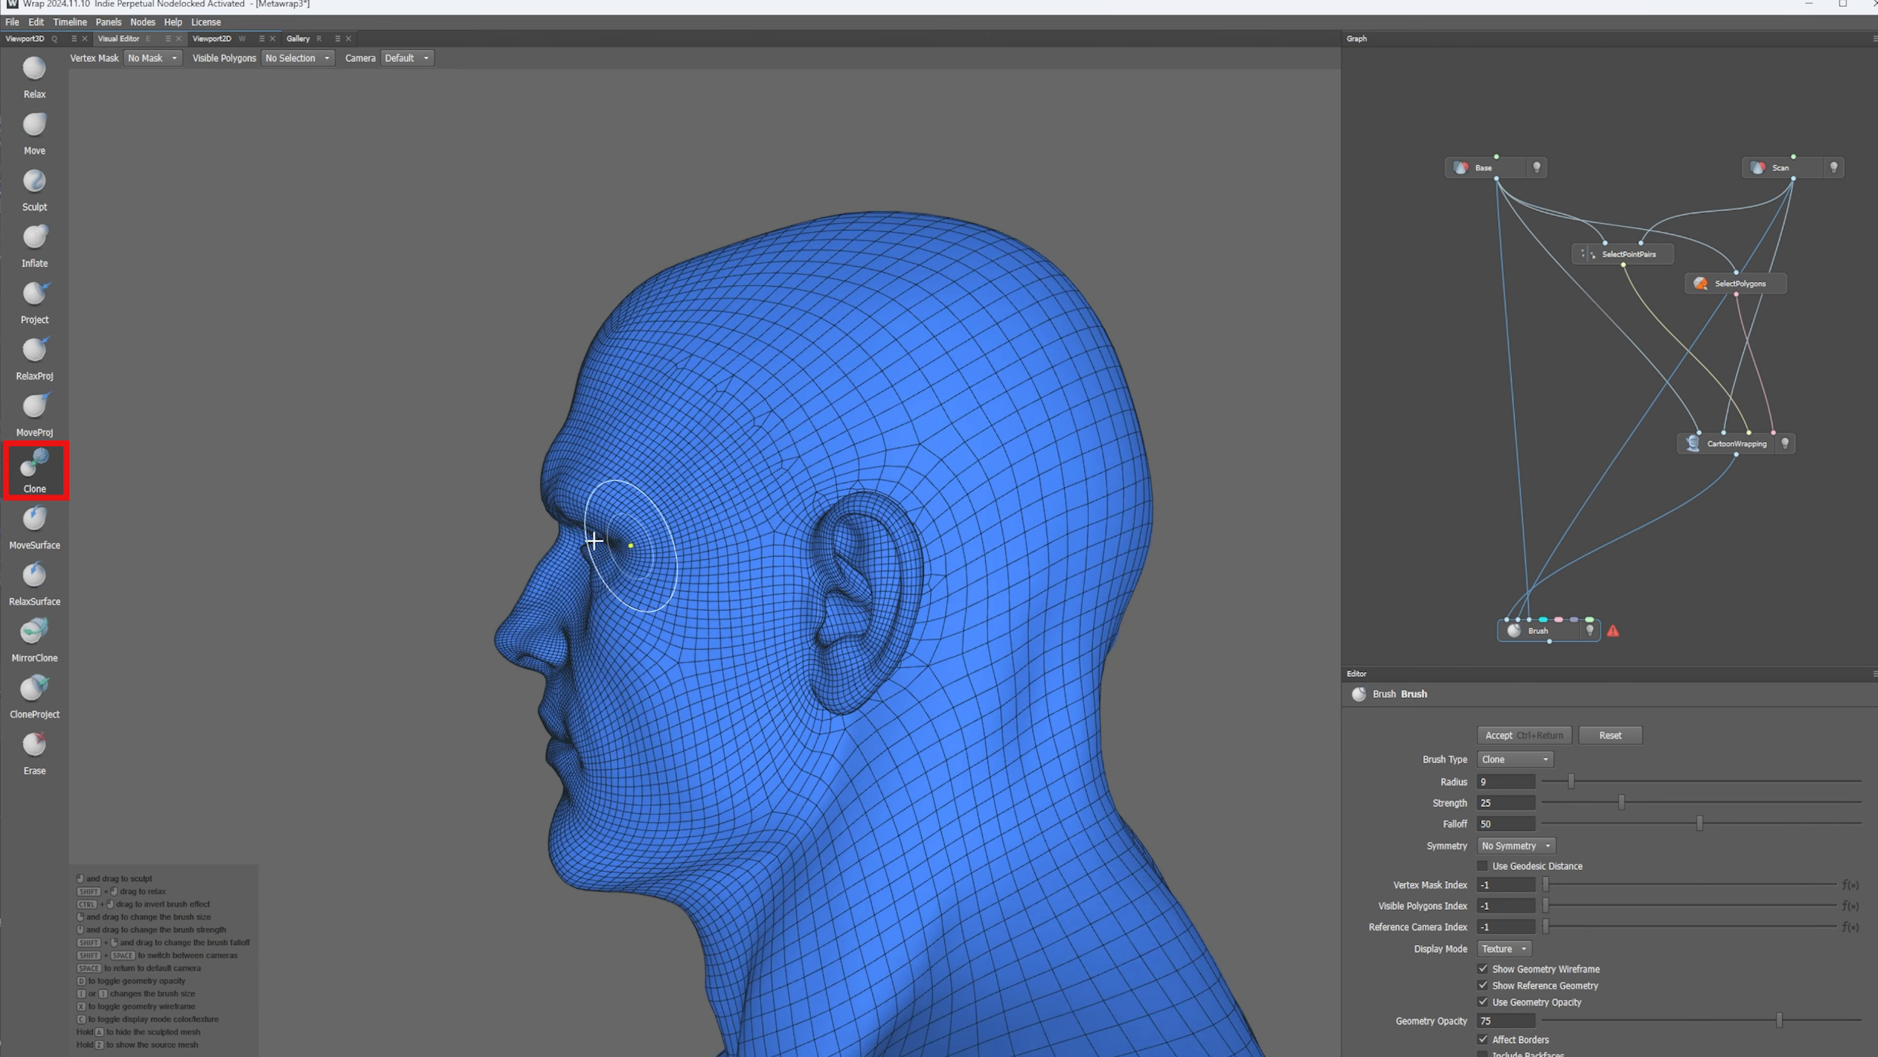
- Paint over the character's right ear with the Clone brush at radius 9
left_click_drag(629, 546, 855, 491, "alt")
middle_click_drag(266, 567, 517, 546, "alt")
scroll(481, 658, "up", 3)
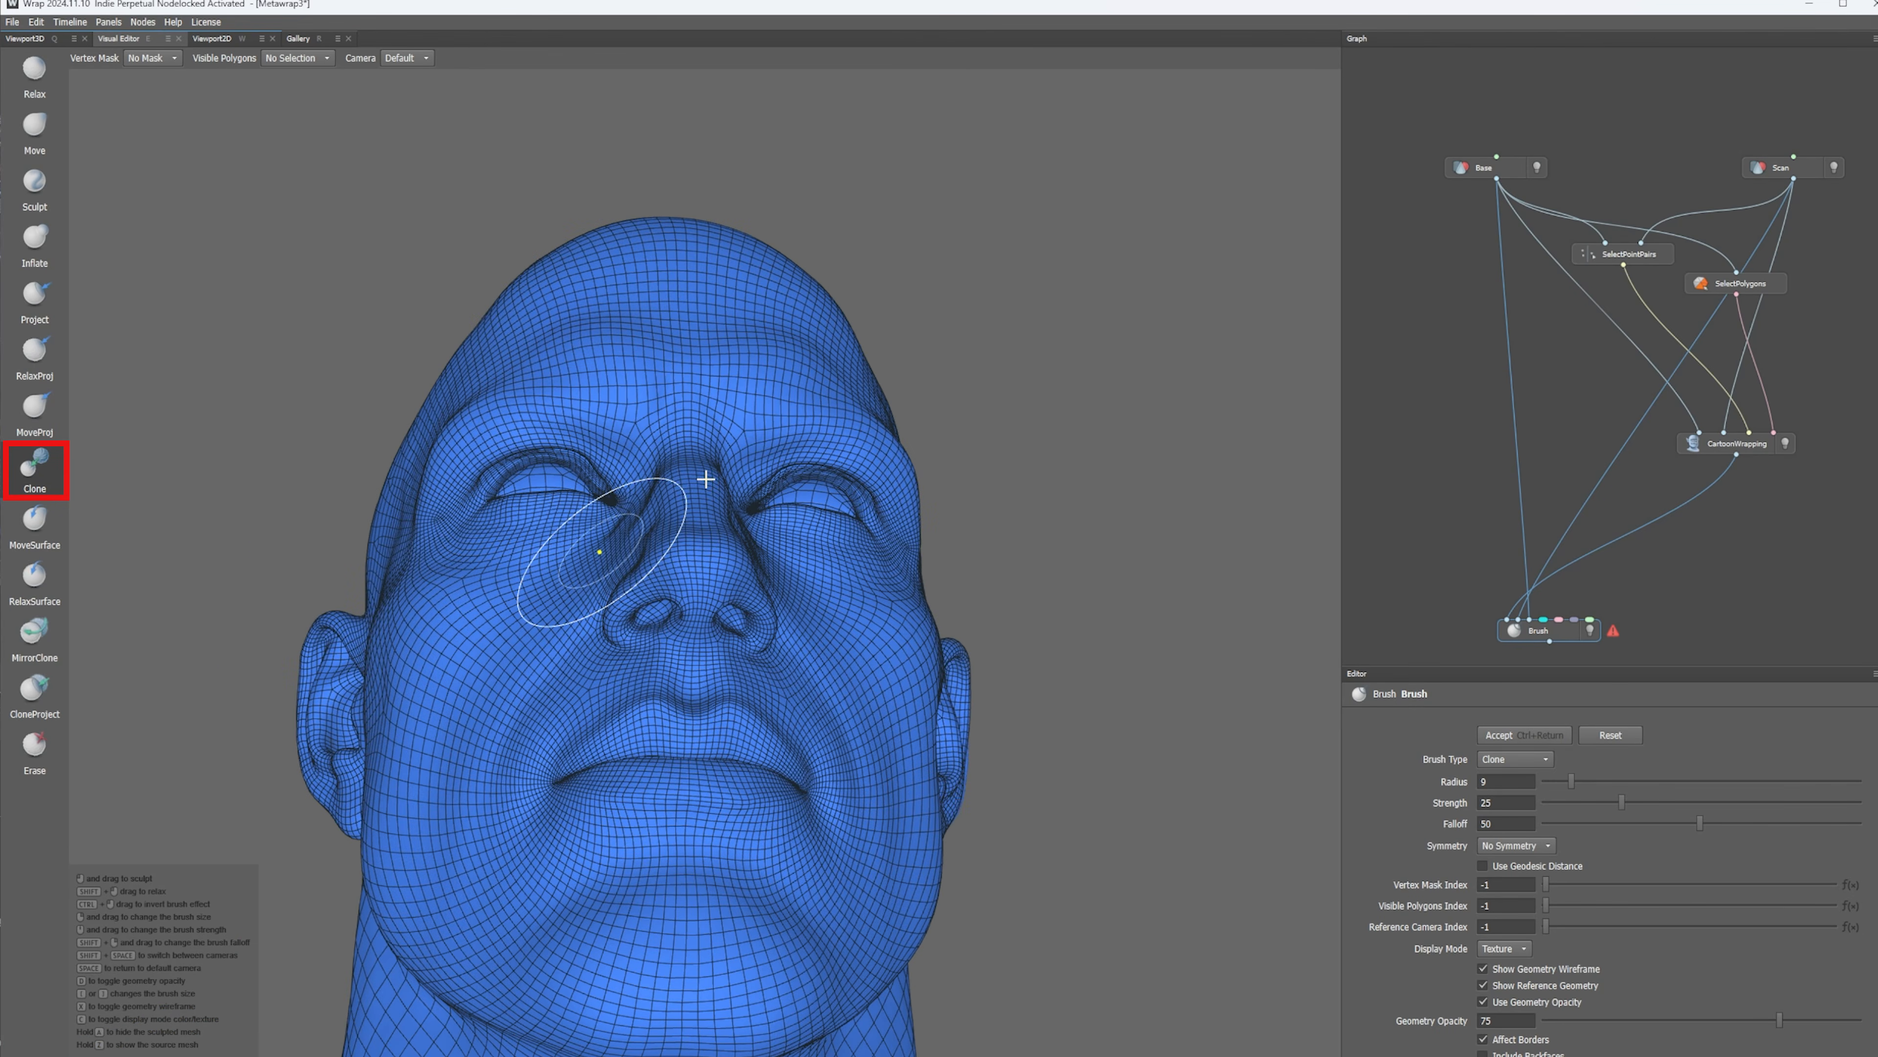
middle_click_drag(329, 729, 506, 701, "alt")
left_click_drag(506, 709, 740, 724, "alt")
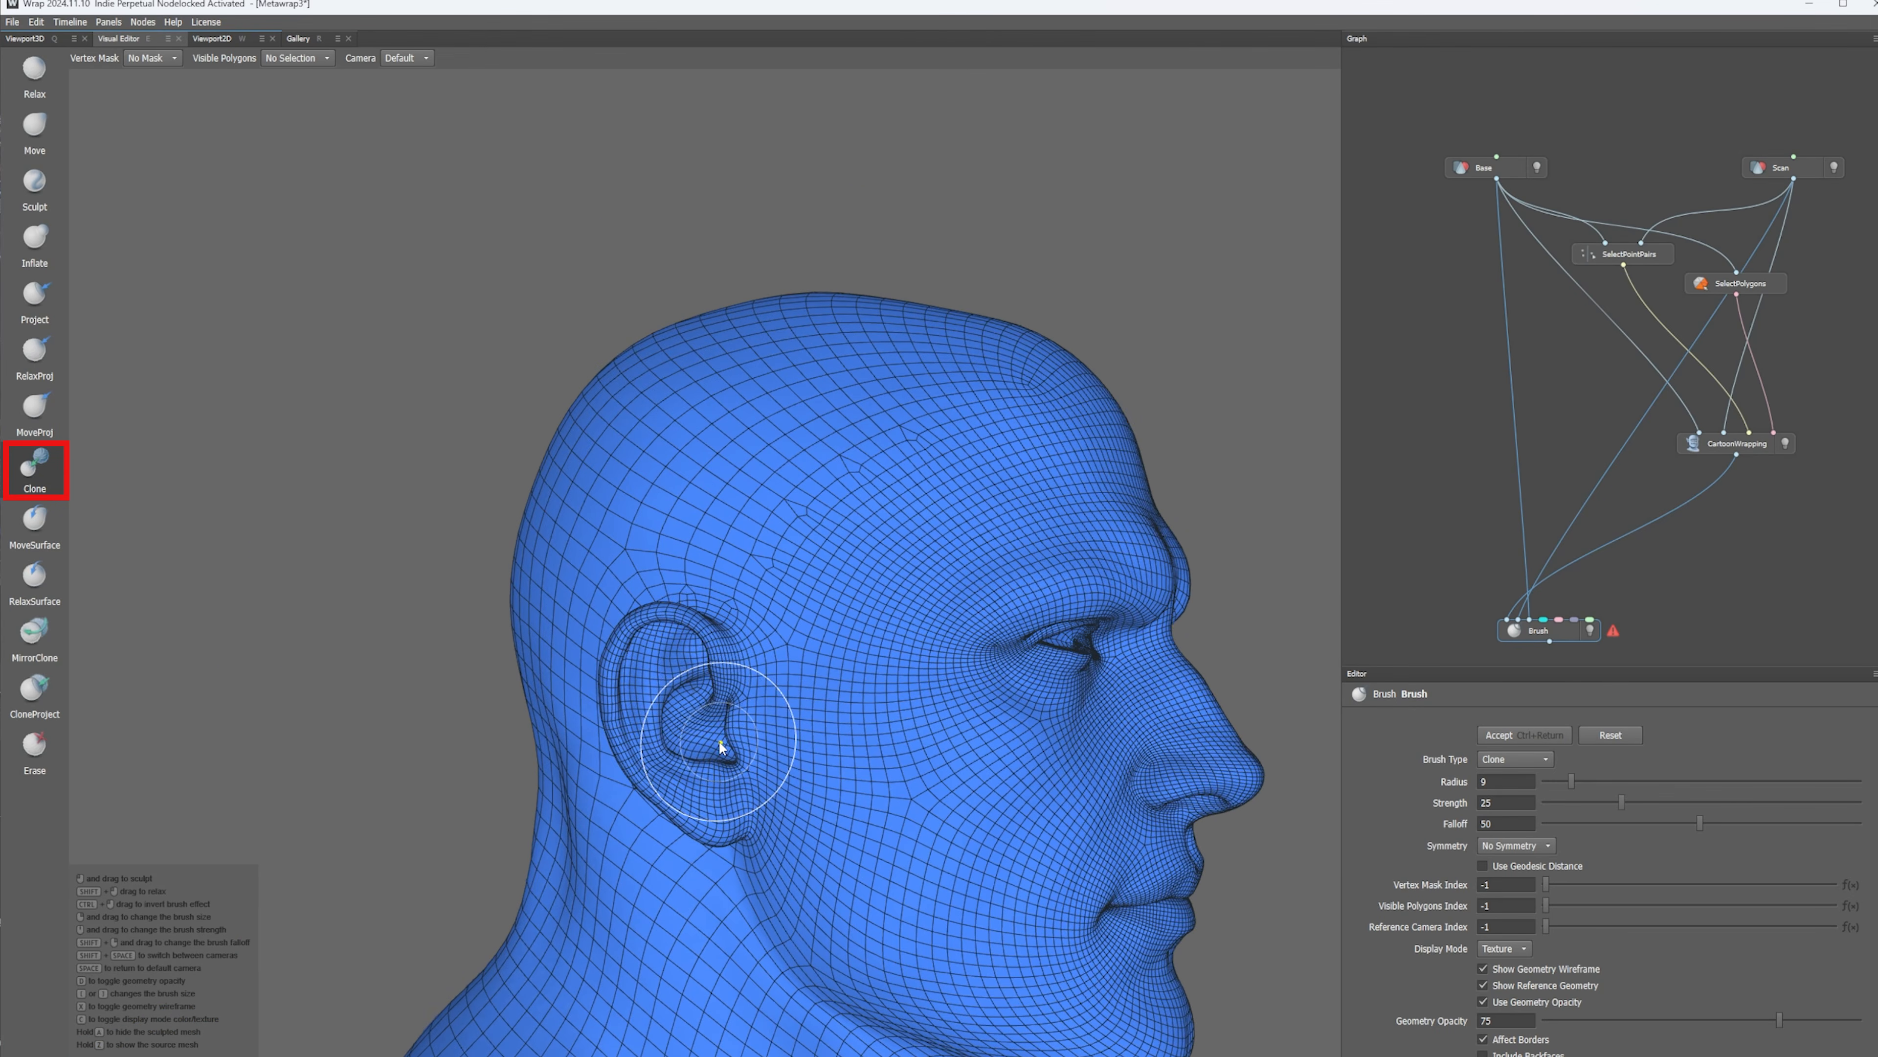
scroll(733, 672, "up", 5)
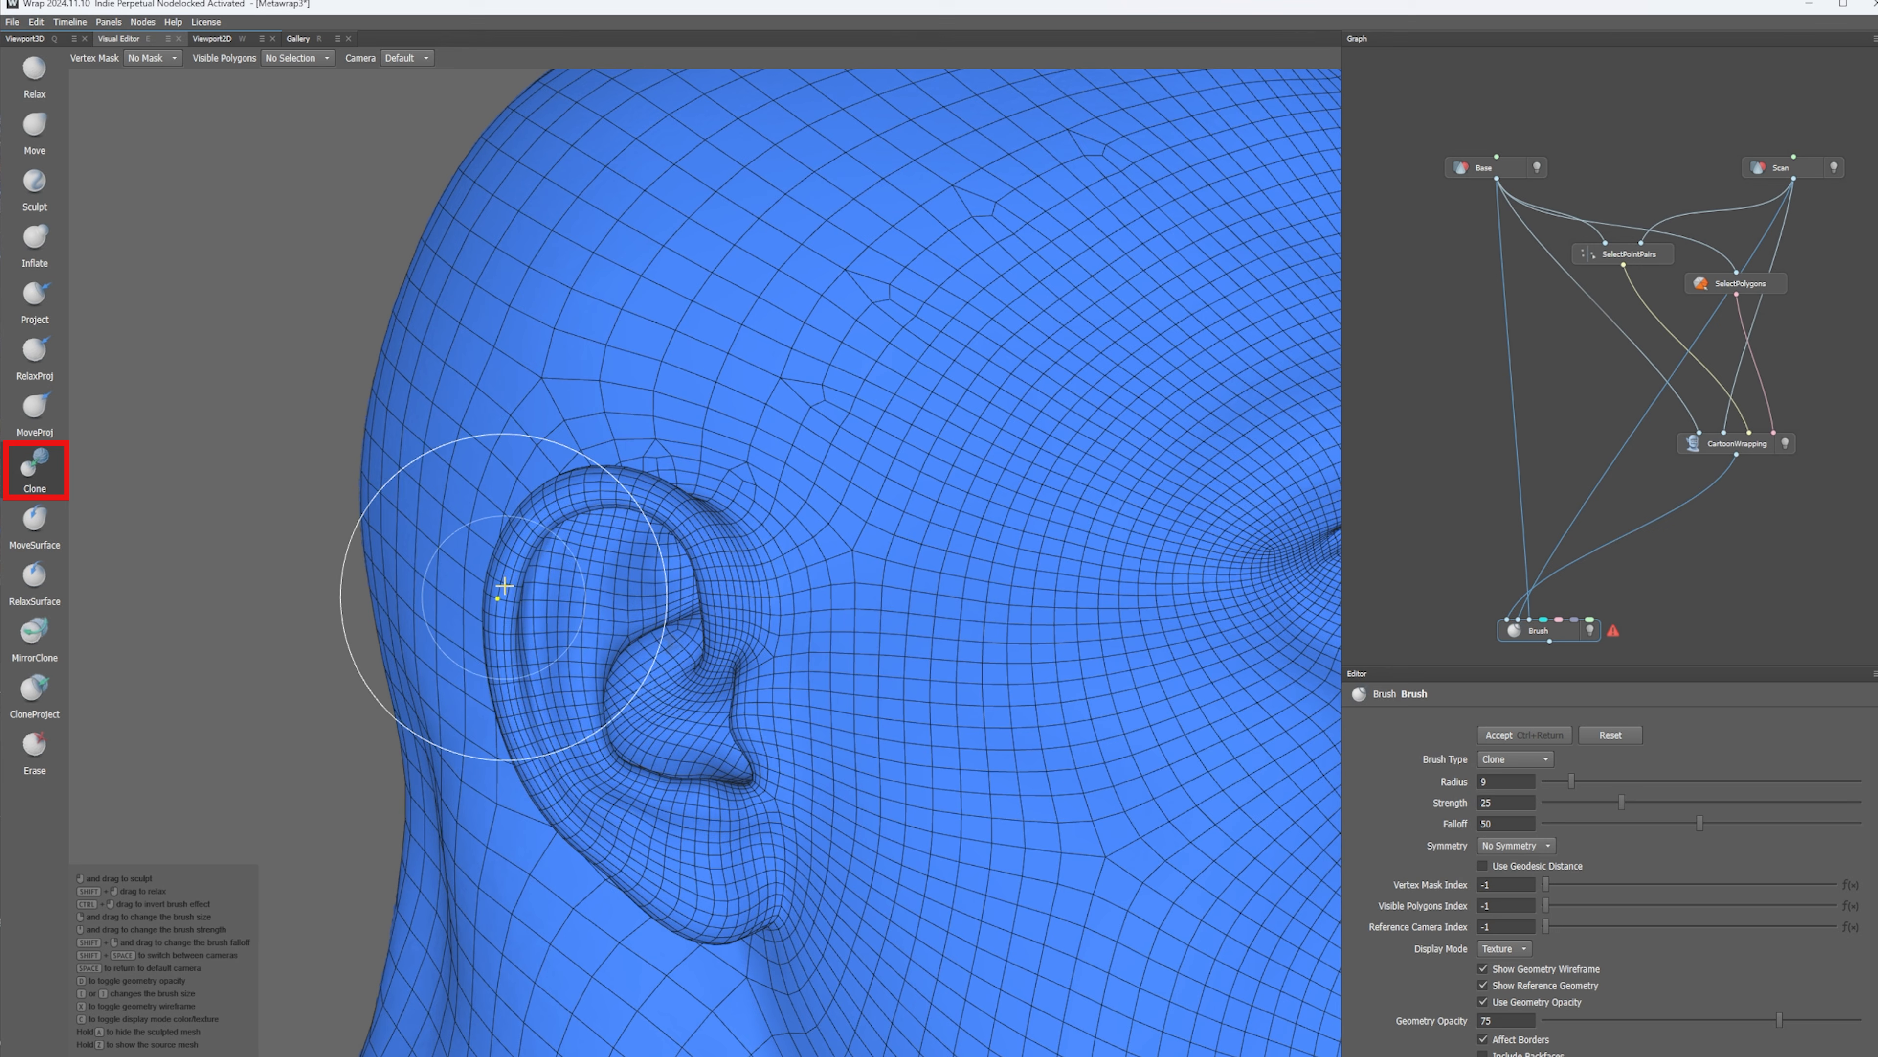
mouse_move(678, 642)
left_mouse_down()
mouse_move(738, 673)
mouse_move(648, 749)
mouse_move(625, 730)
left_mouse_up()
scroll(636, 555, "down", 5)
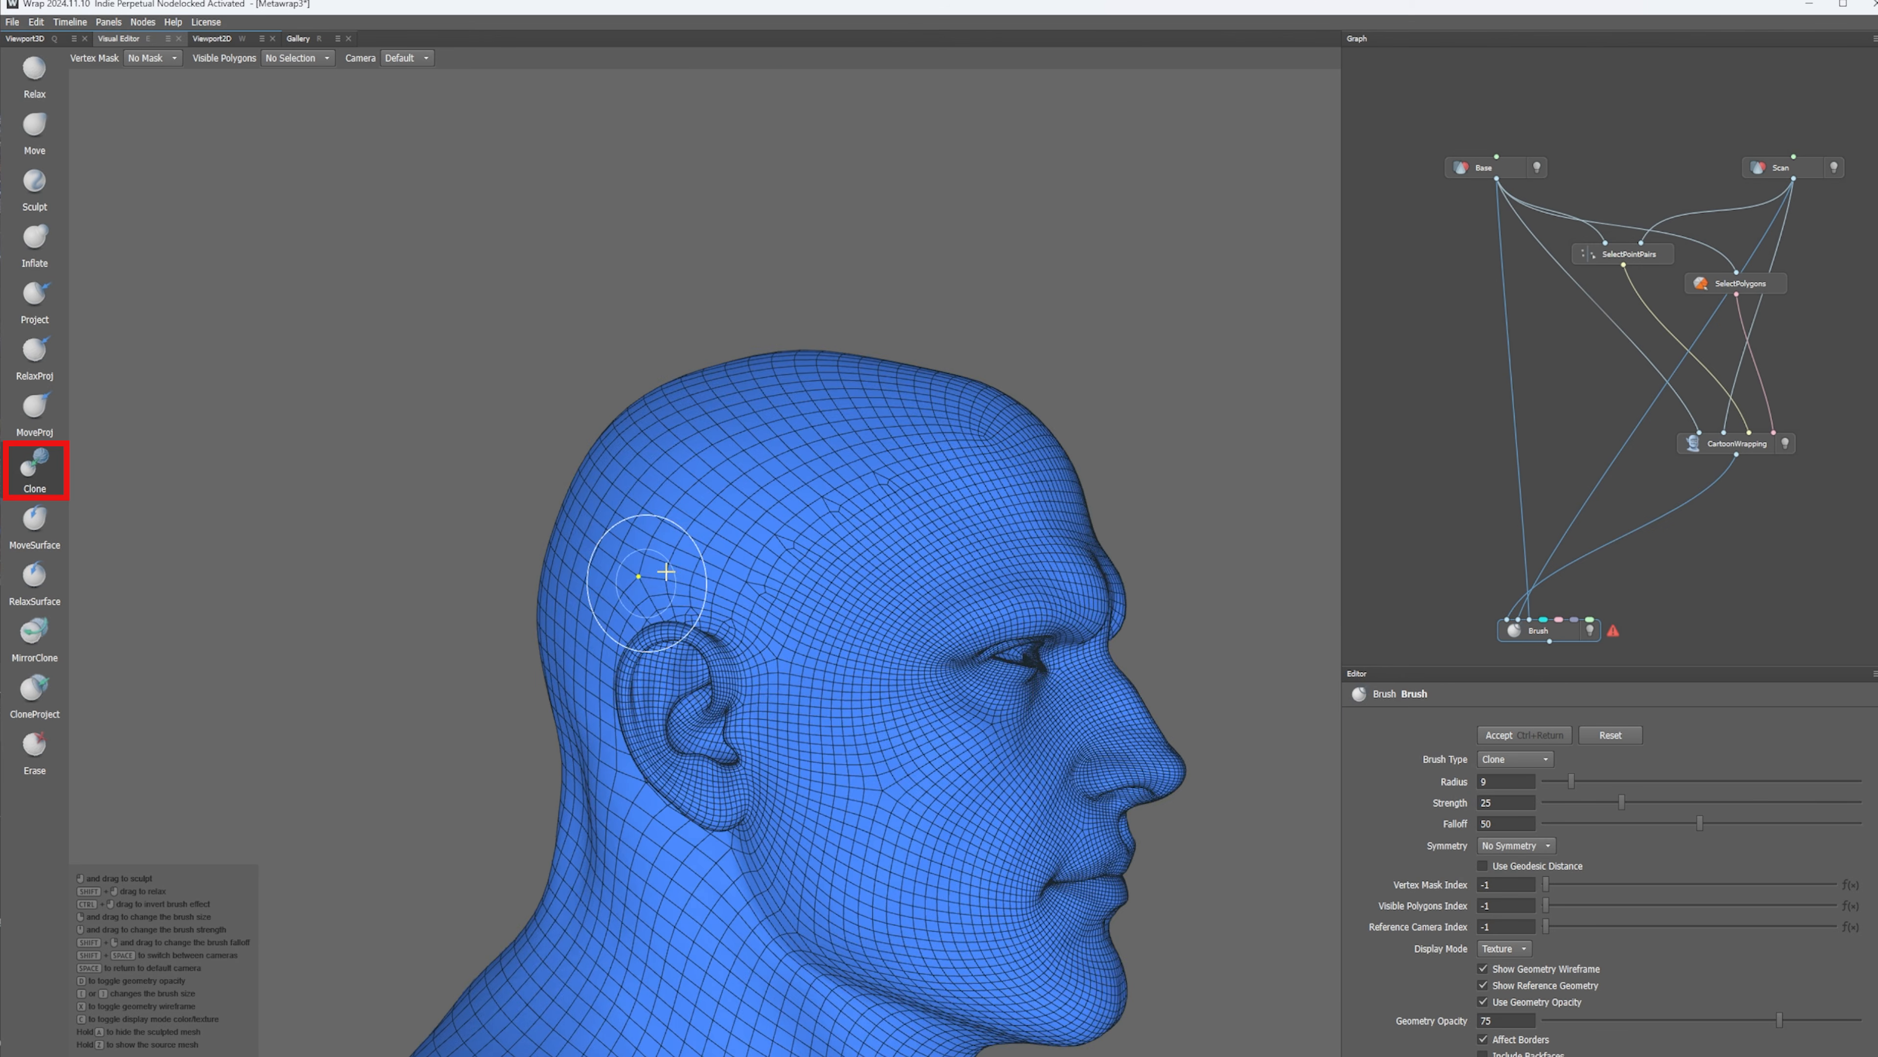
- Set the Clone brush radius to 3 and its symmetry to X for the area around the eyes
left_click_drag(650, 546, 843, 481, "alt")
scroll(843, 481, "up", 3)
middle_click_drag(1085, 515, 856, 566, "alt")
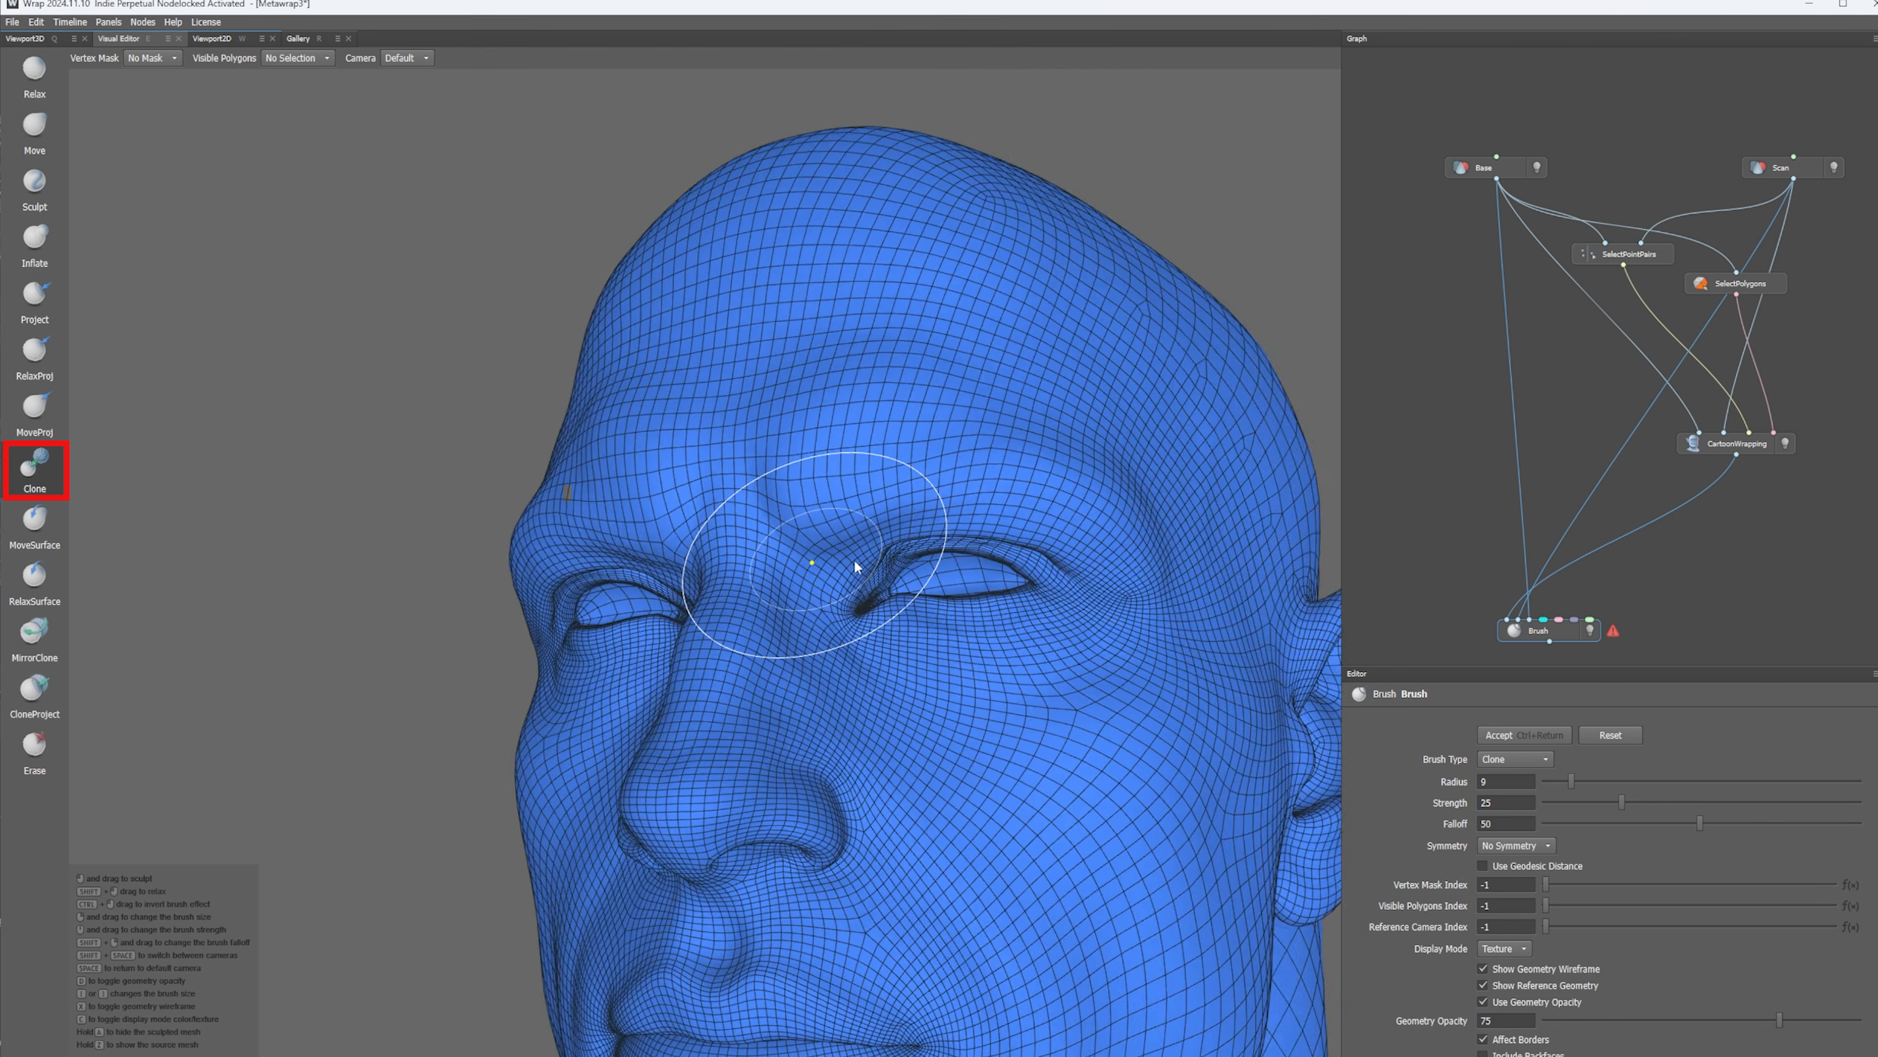
left_click_drag(855, 566, 881, 533, "alt")
scroll(884, 555, "up", 3)
scroll(925, 592, "up", 2)
scroll(976, 562, "up", 2)
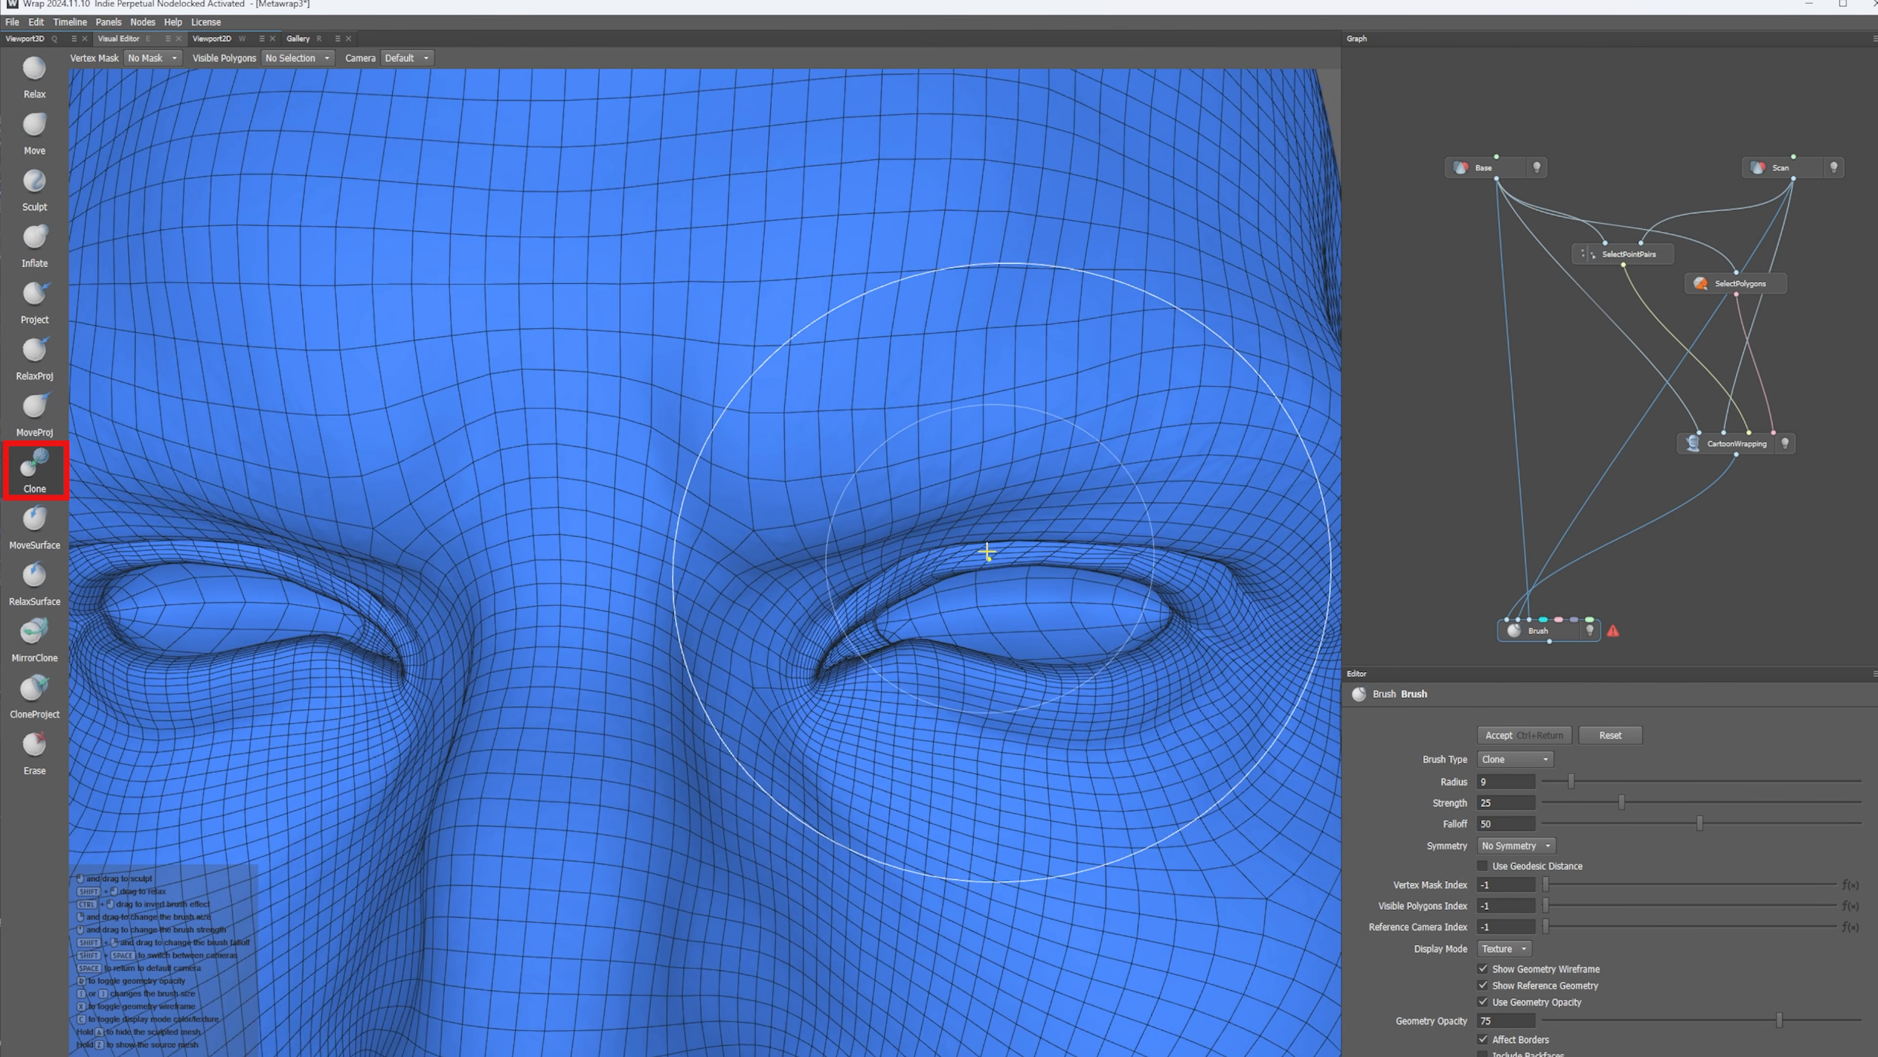
scroll(990, 555, "up", 2)
scroll(989, 564, "down", 4)
left_click_drag(994, 600, 658, 558, "alt")
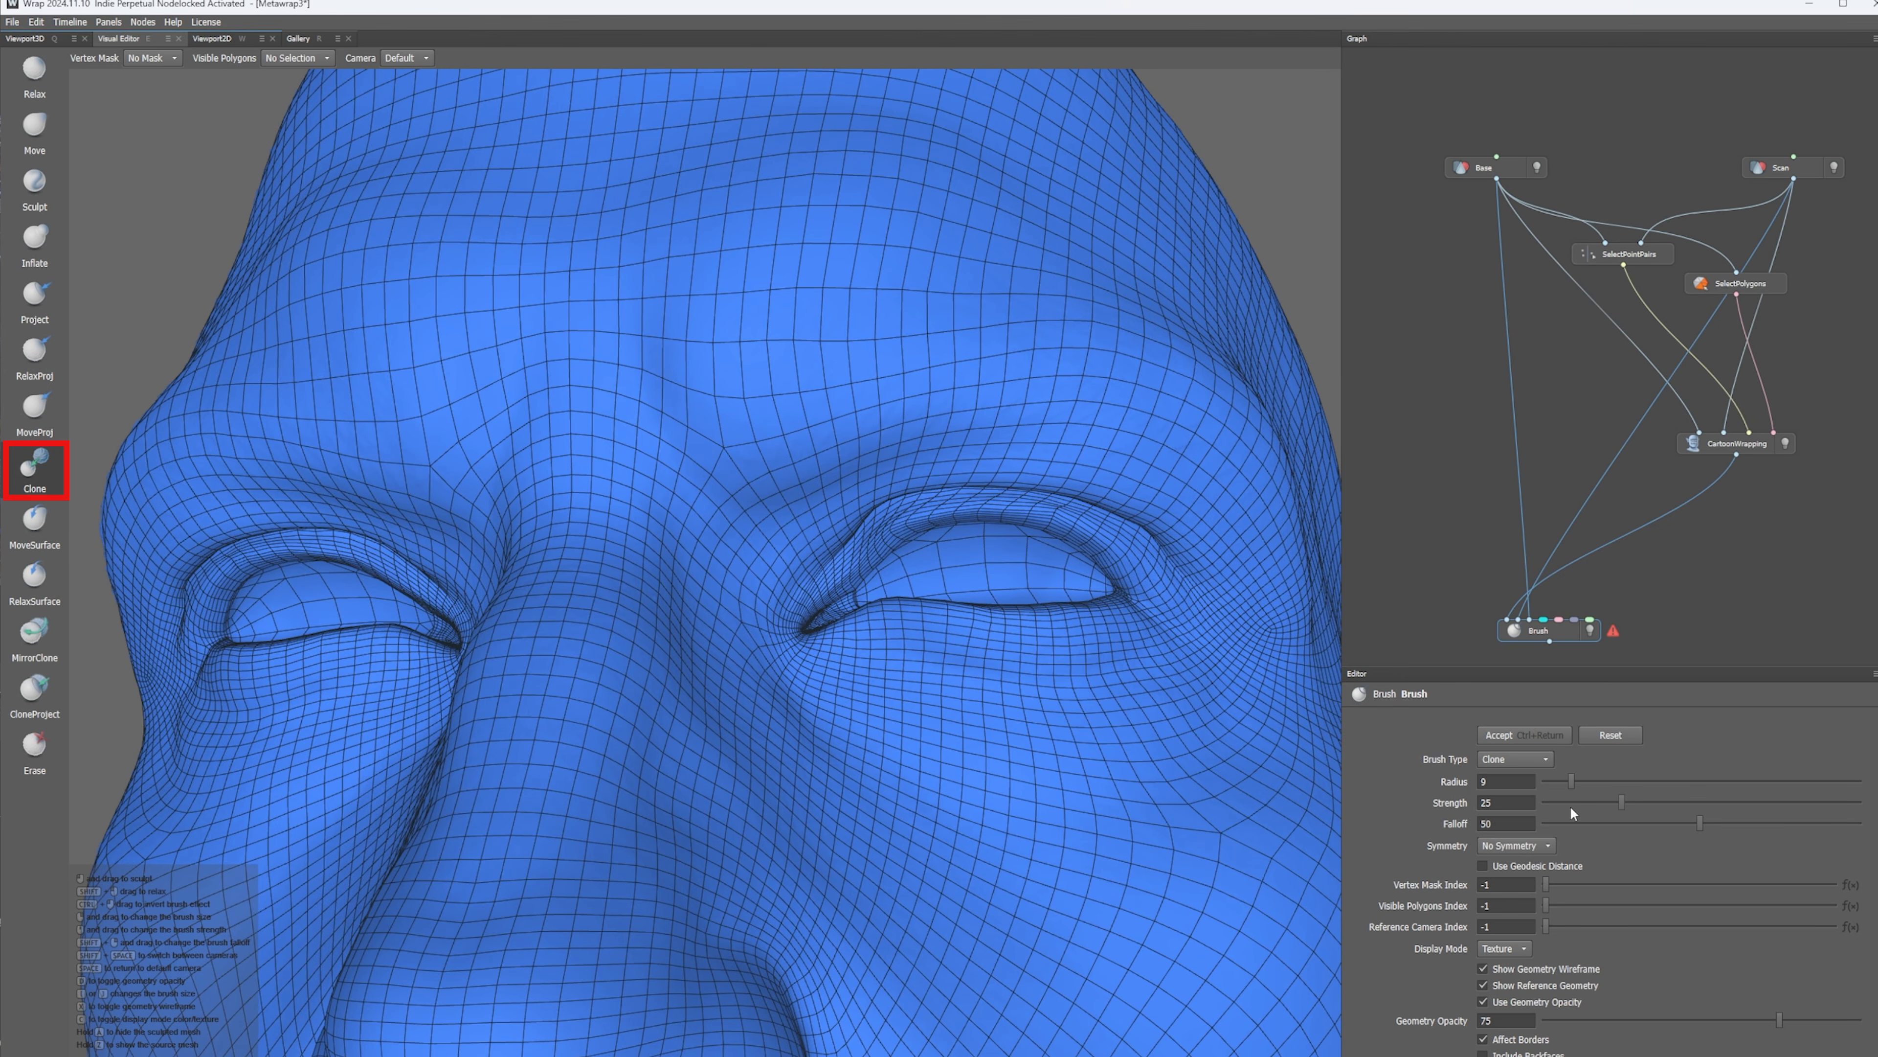
scroll(973, 502, "up", 1)
key("bracketleft")
key("bracketleft")
key("bracketleft")
key("bracketleft")
key("bracketleft")
key("bracketleft")
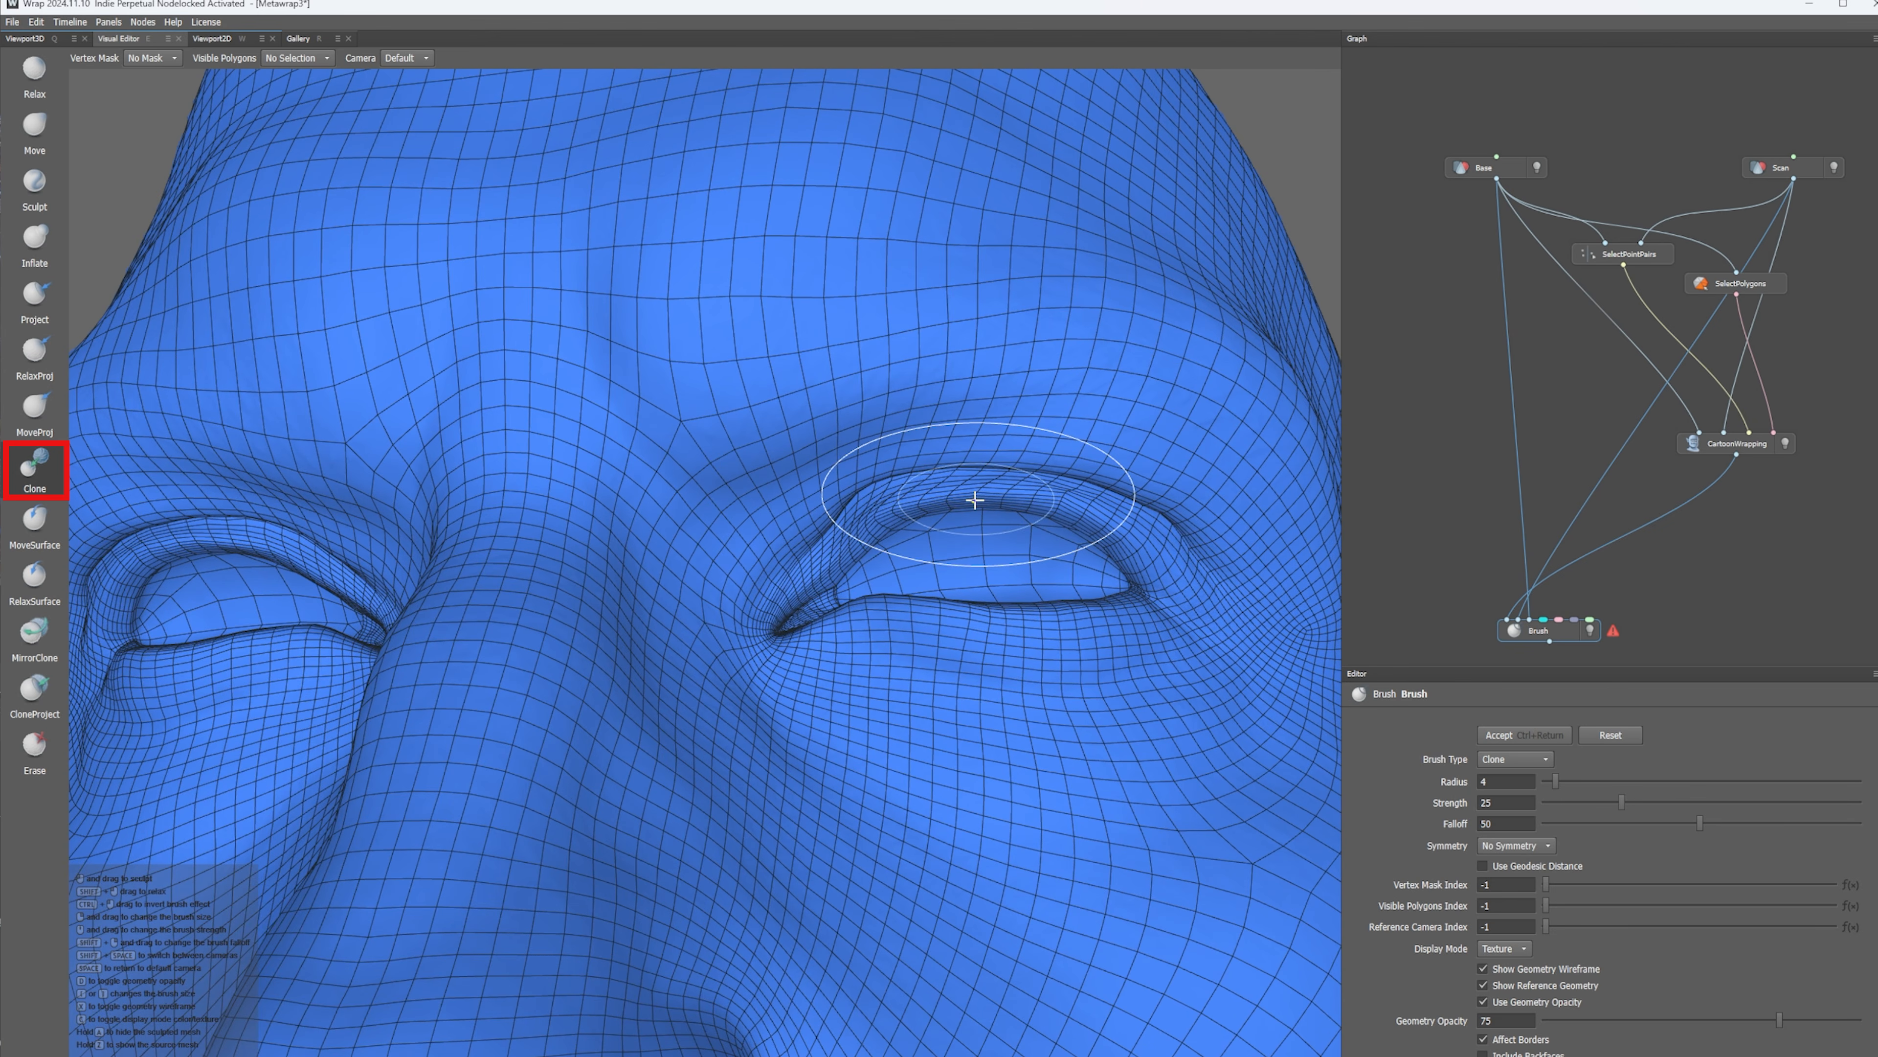
left_click(1516, 845)
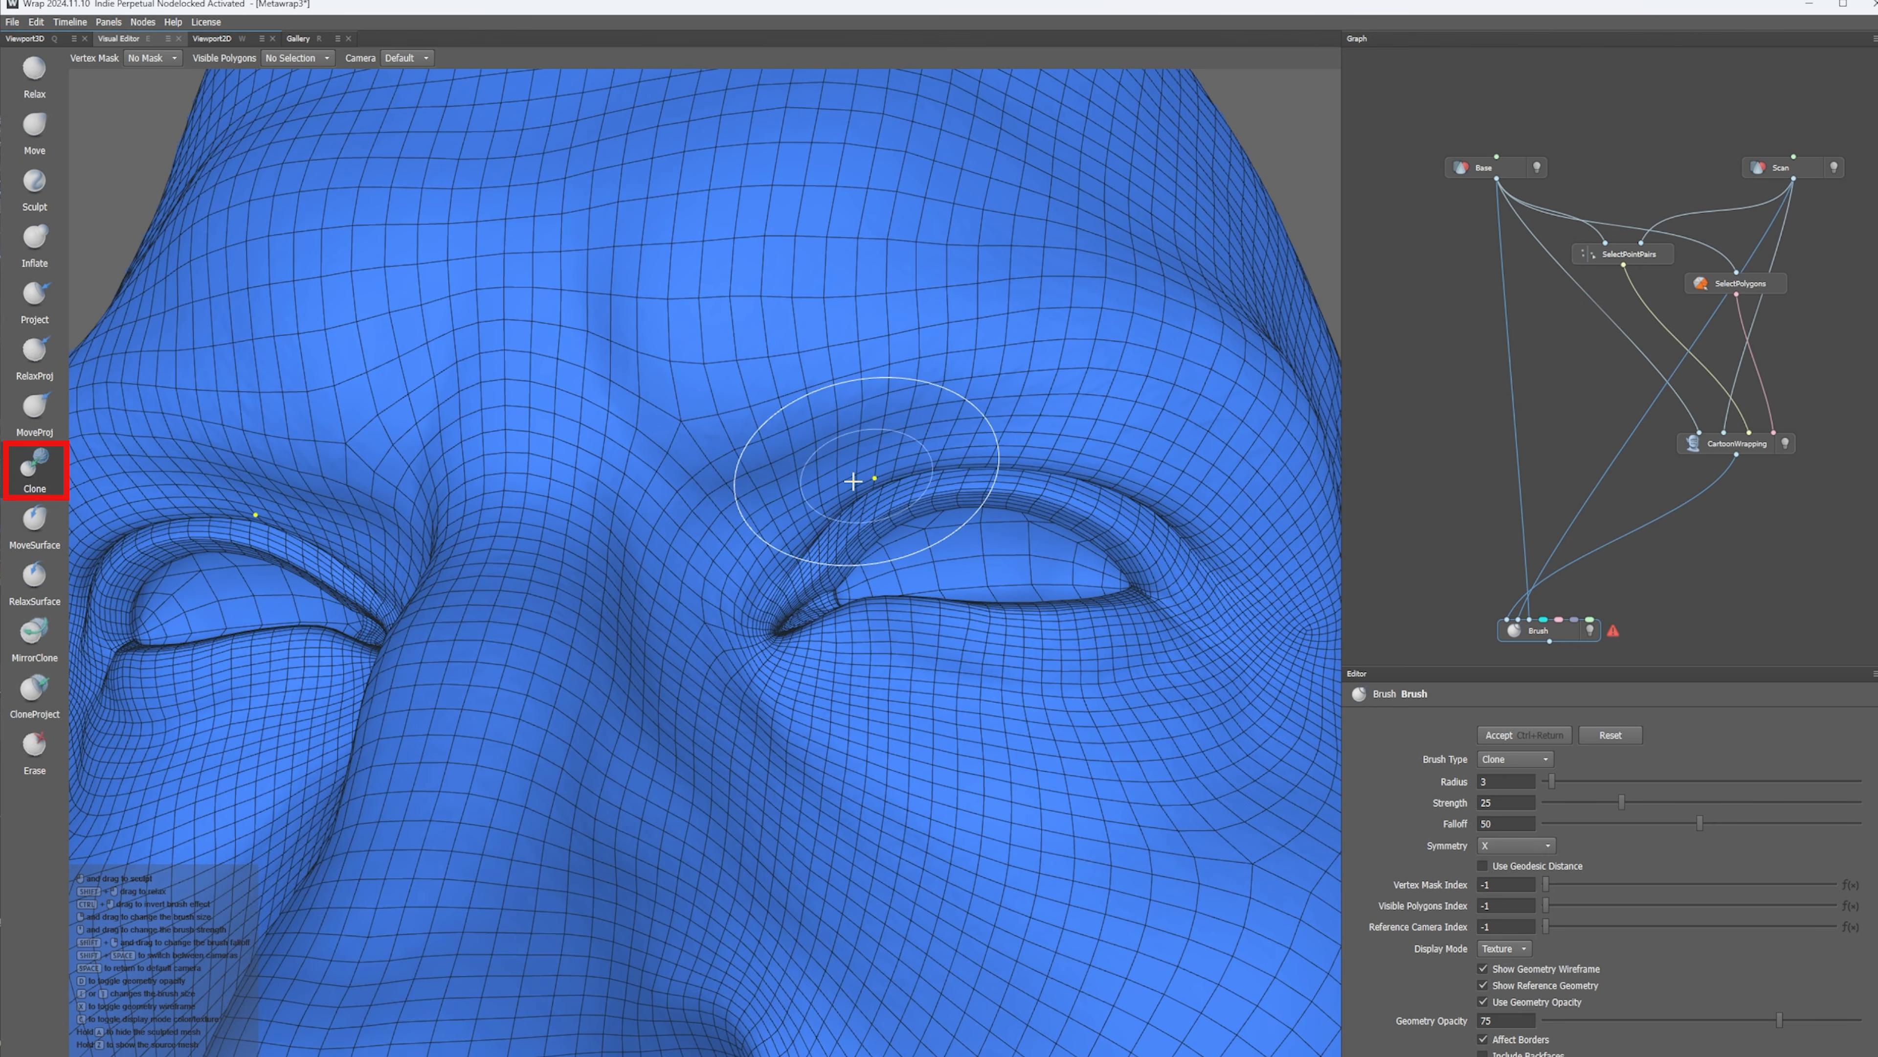
- Examine the eyelids, brows and bridge of the nose from both sides and from the front
key("space")
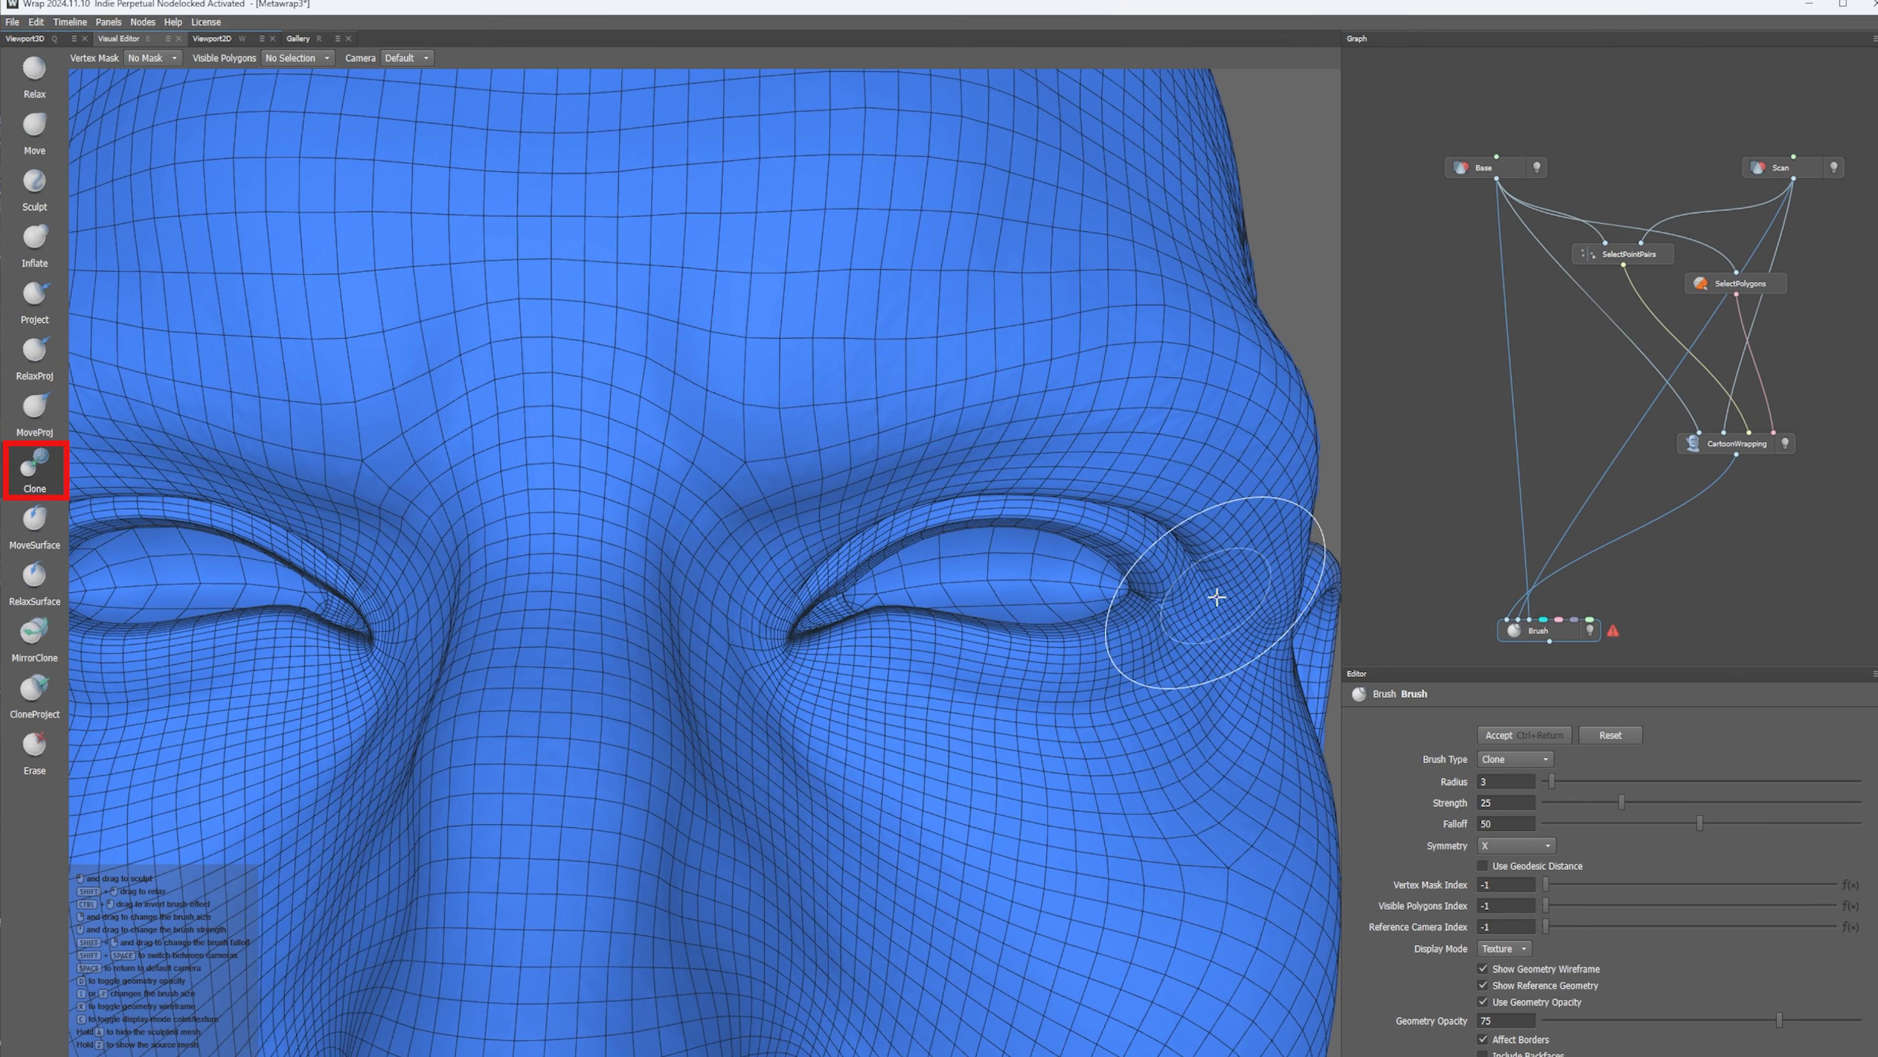
left_click_drag(1217, 596, 1187, 552, "alt")
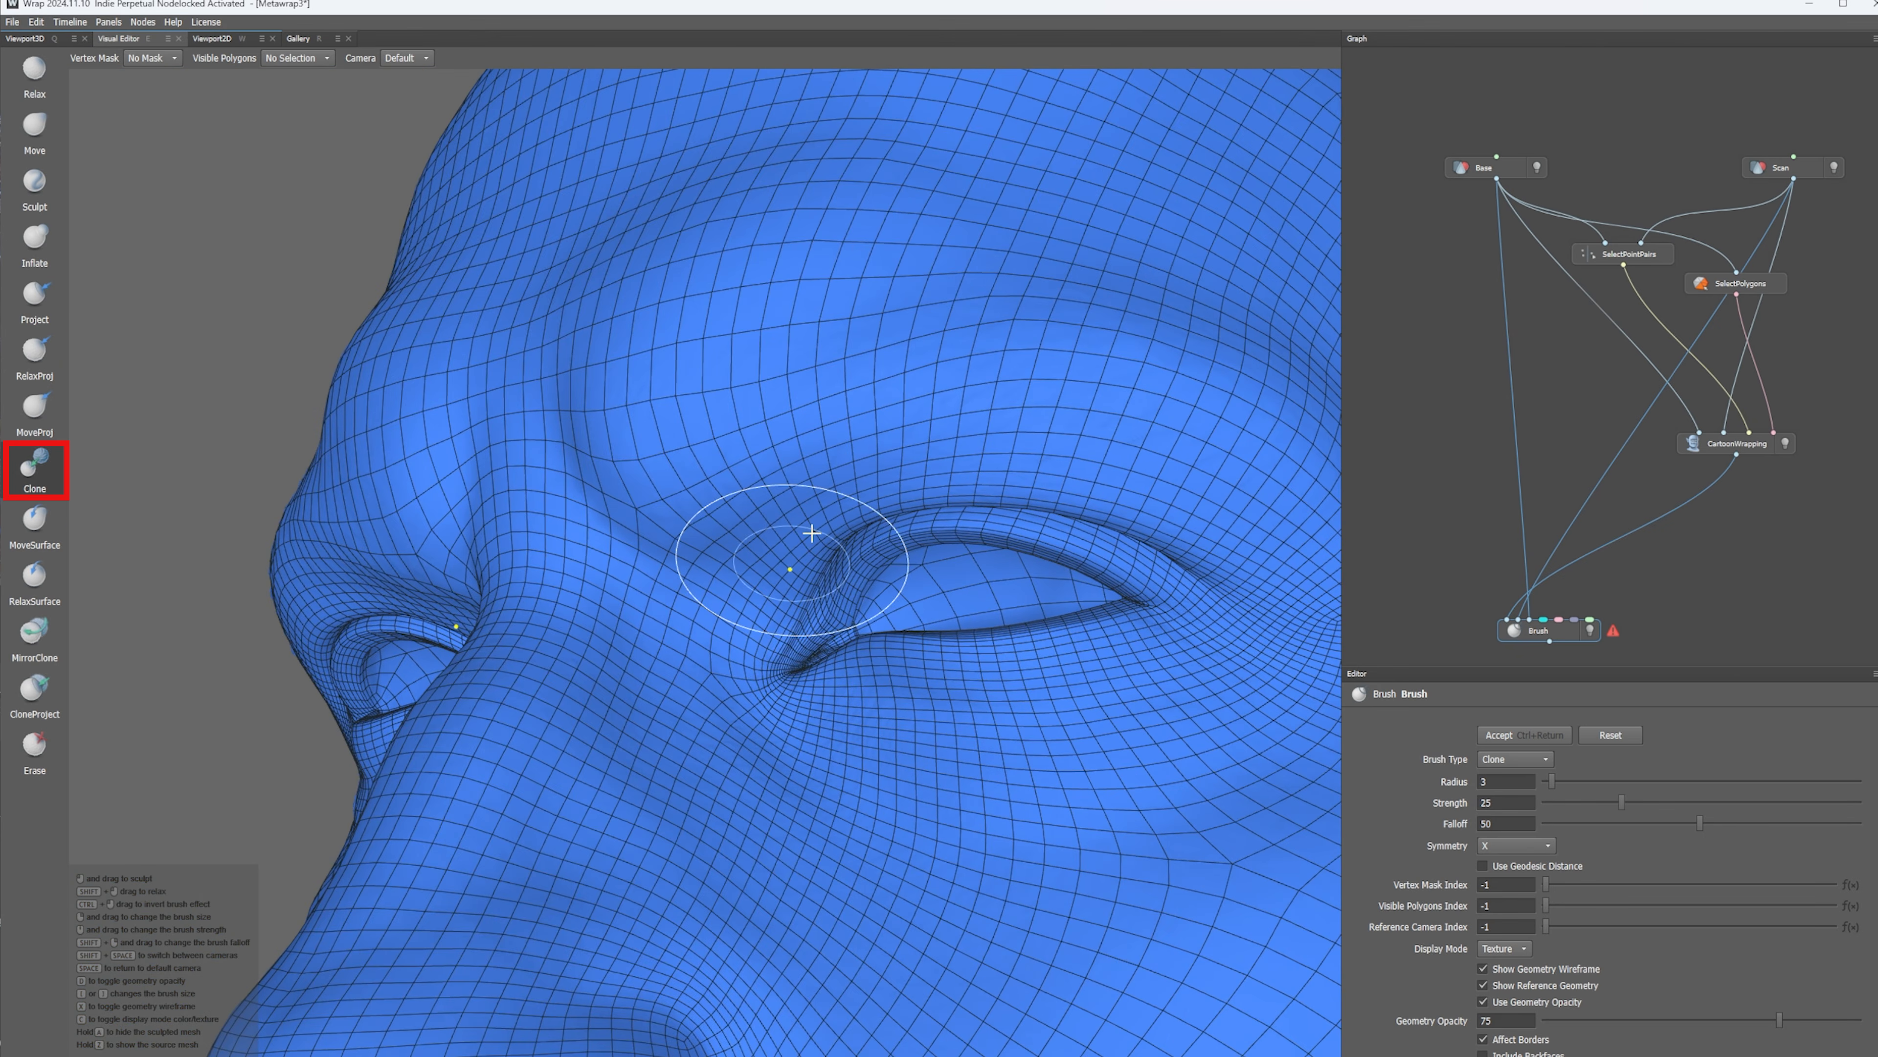
scroll(675, 525, "down", 3)
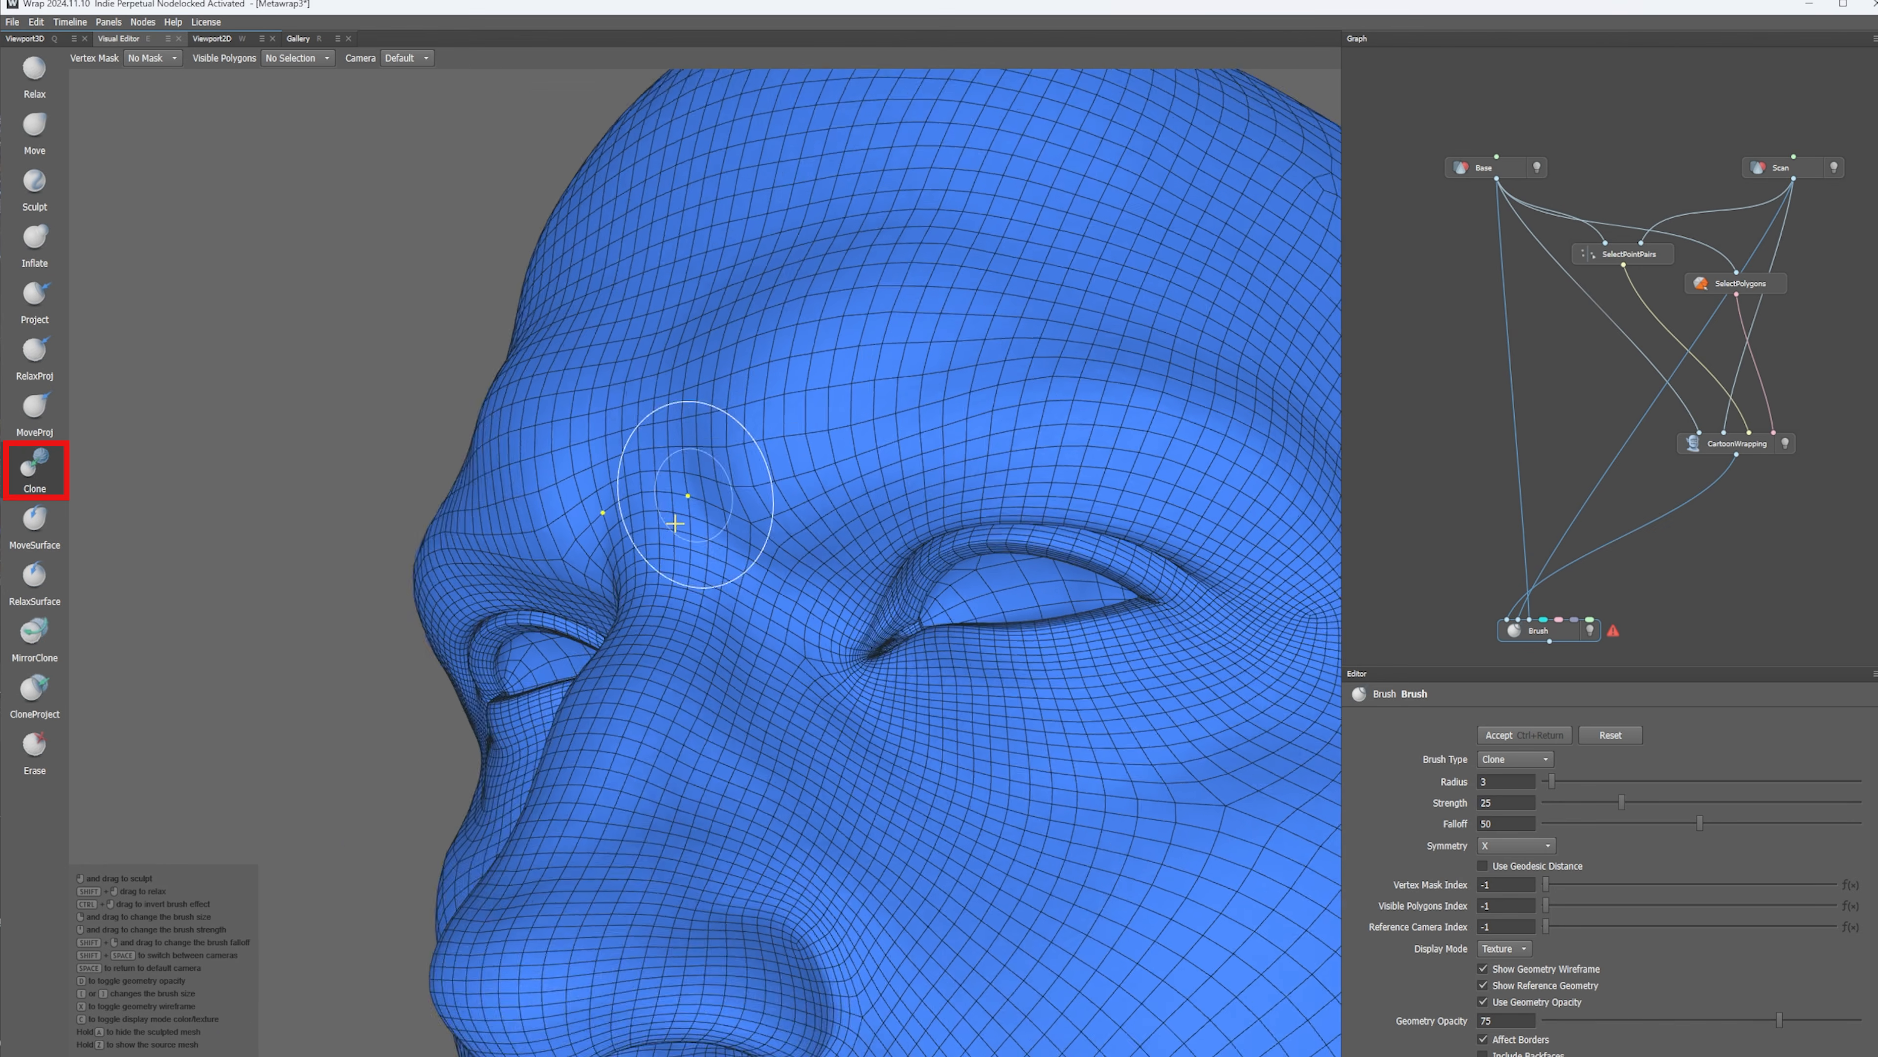
left_click_drag(675, 524, 881, 661, "alt")
middle_click_drag(591, 407, 856, 621, "alt")
scroll(858, 592, "up", 3)
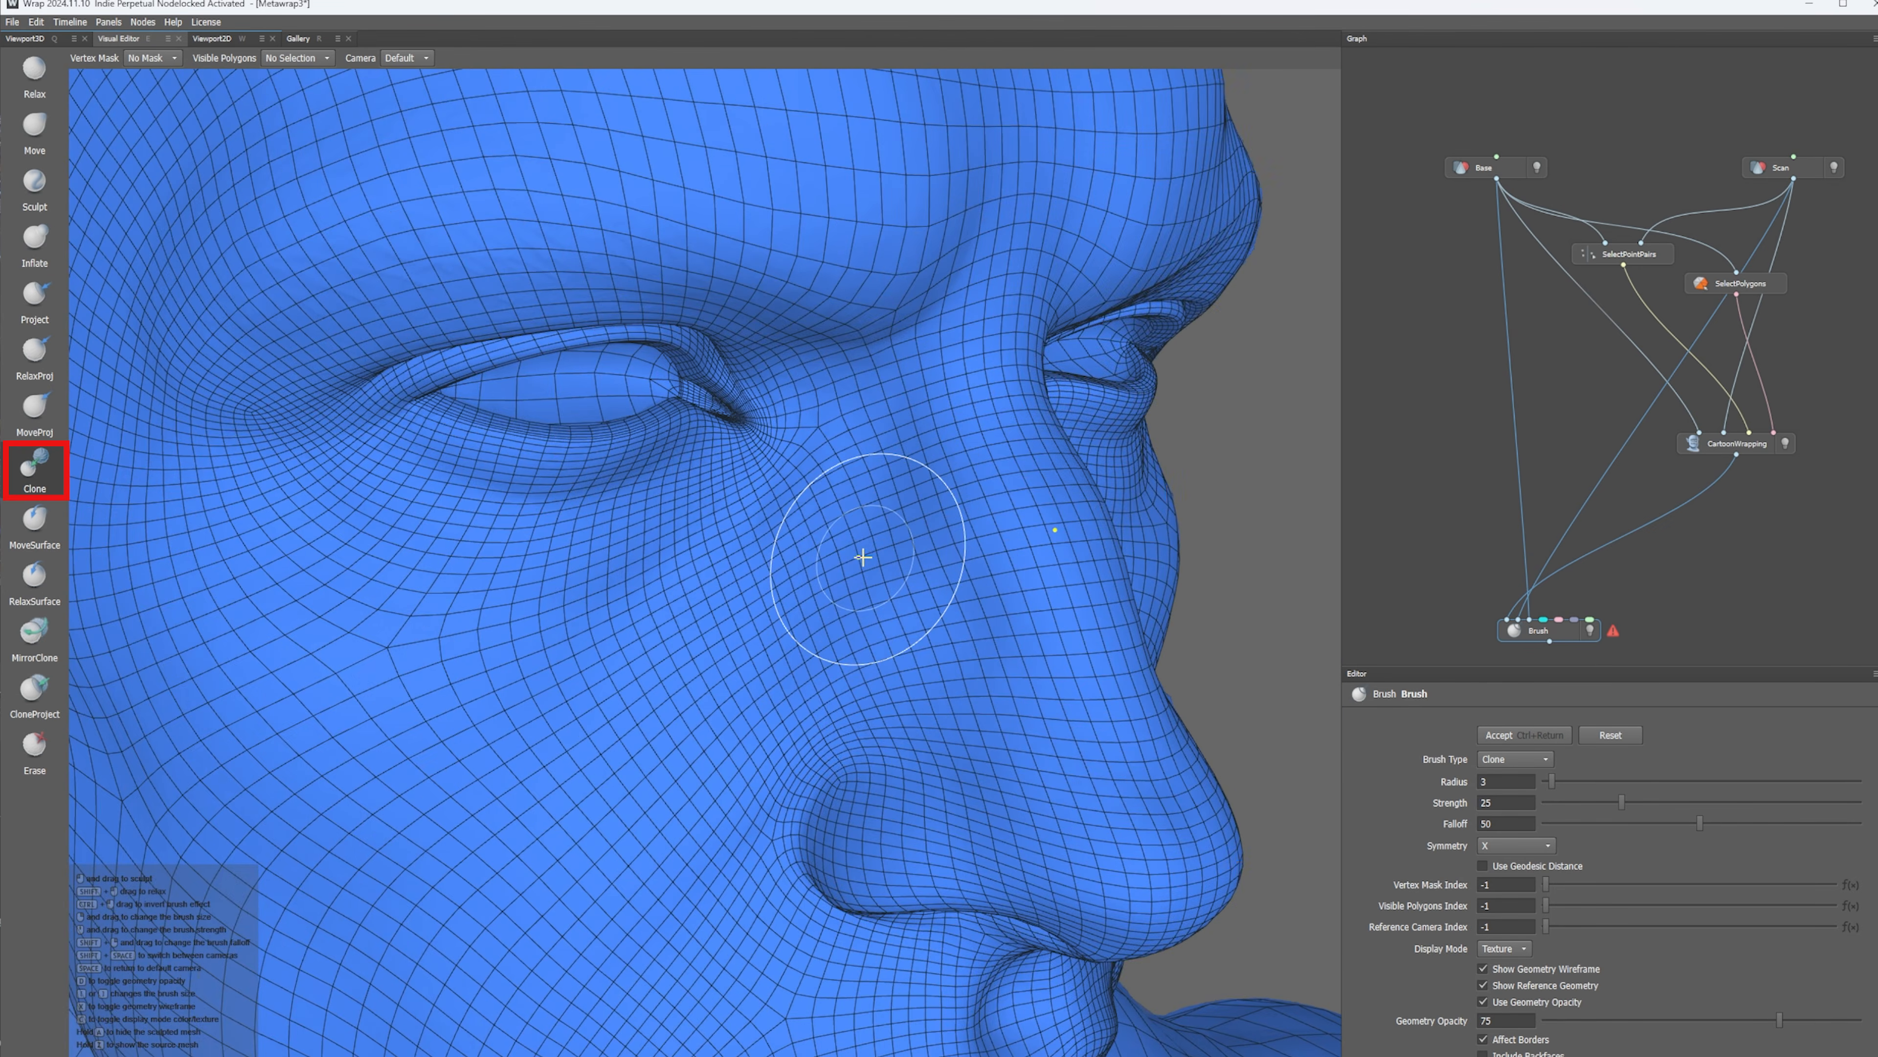
left_click_drag(864, 558, 813, 360, "alt")
middle_click_drag(884, 481, 727, 577, "alt")
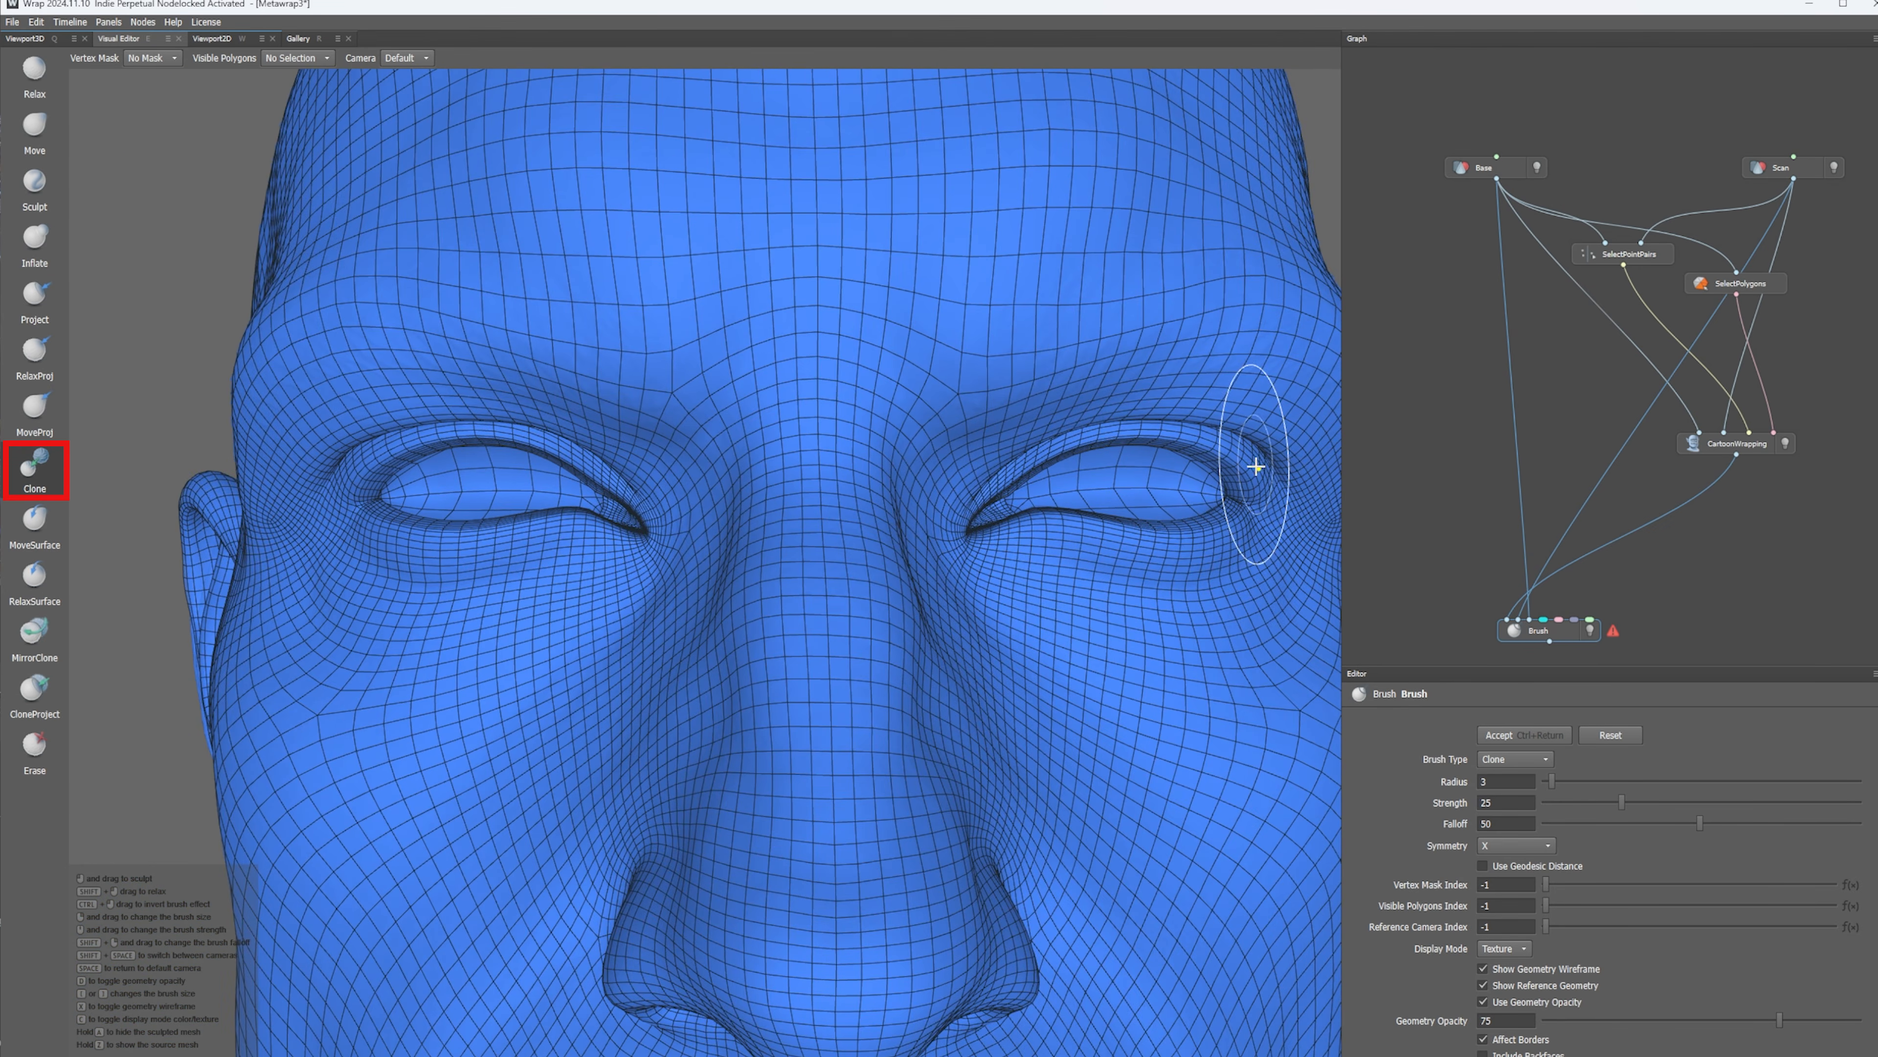
scroll(428, 625, "down", 4)
middle_click_drag(428, 624, 571, 471, "alt")
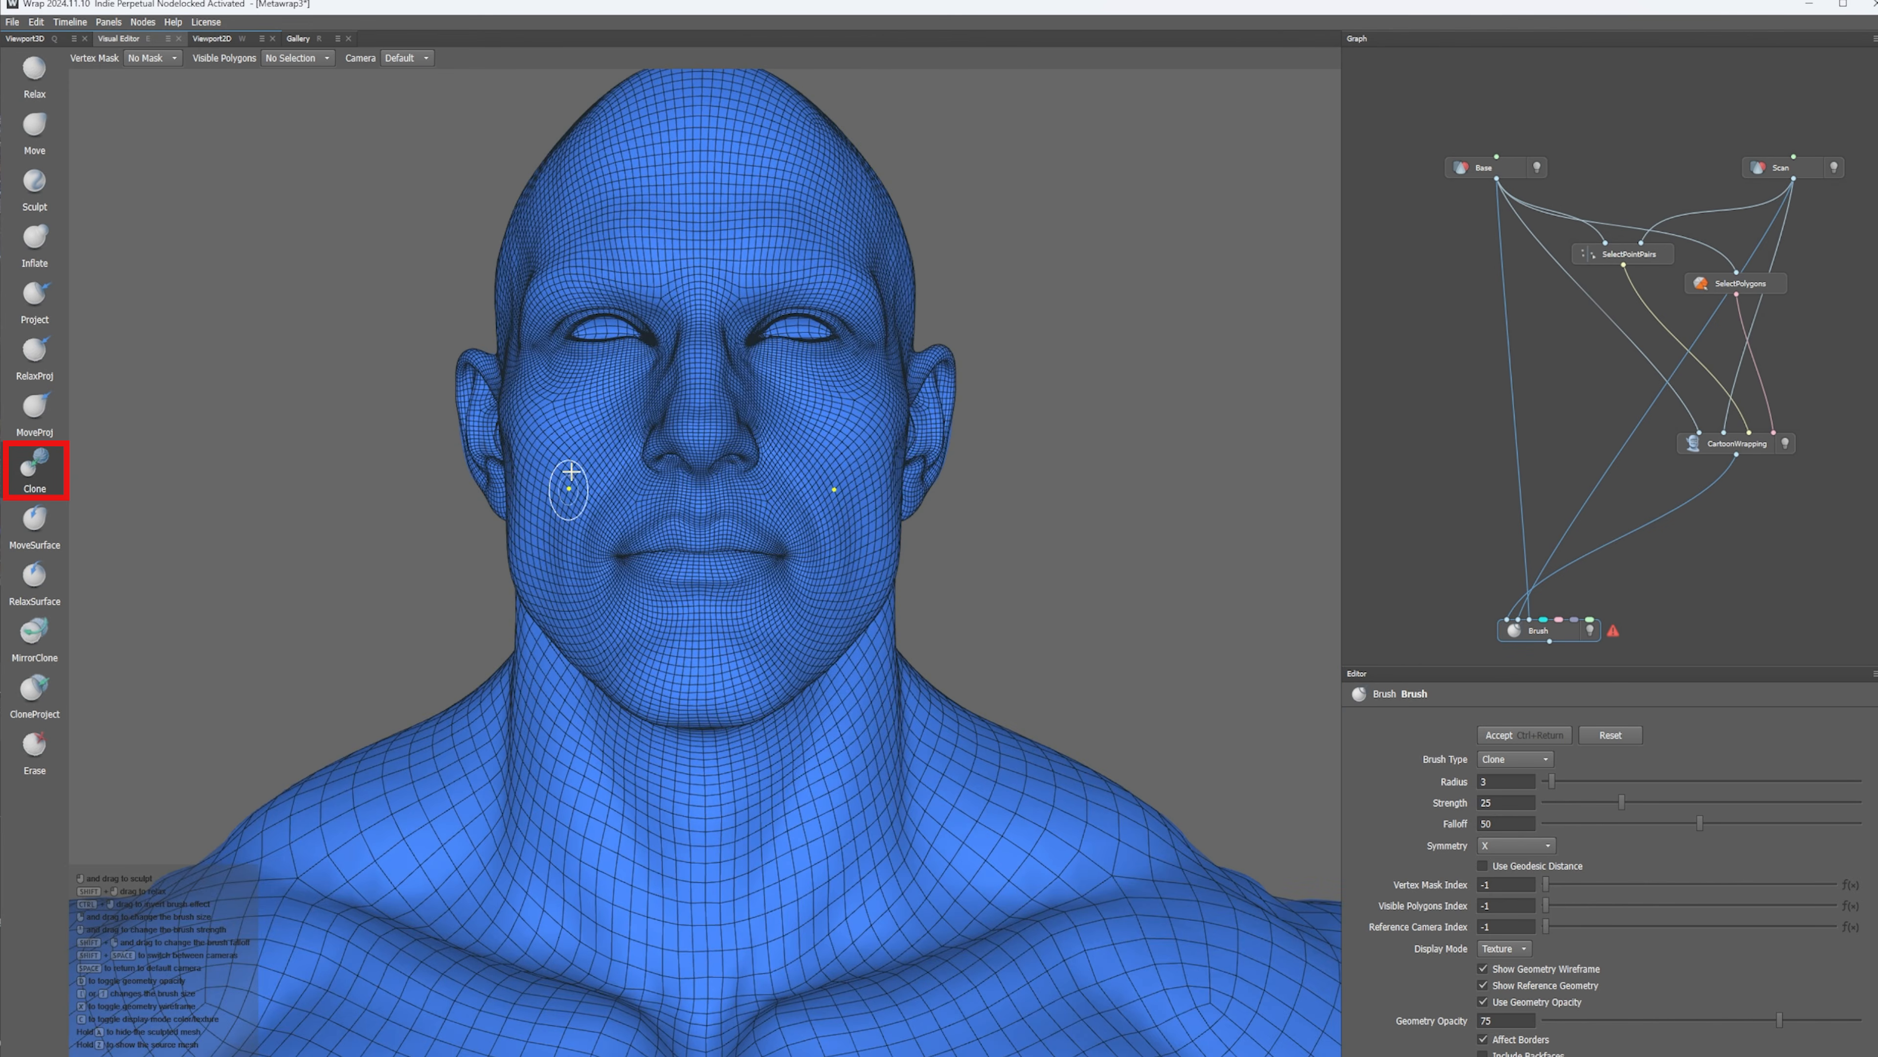
- Examine the wrapped nostrils, lips and mouth corners up close from several angles
left_click_drag(517, 532, 608, 418, "alt")
scroll(585, 313, "up", 2)
scroll(608, 418, "up", 3)
left_click_drag(714, 533, 721, 608, "alt")
scroll(874, 616, "up", 3)
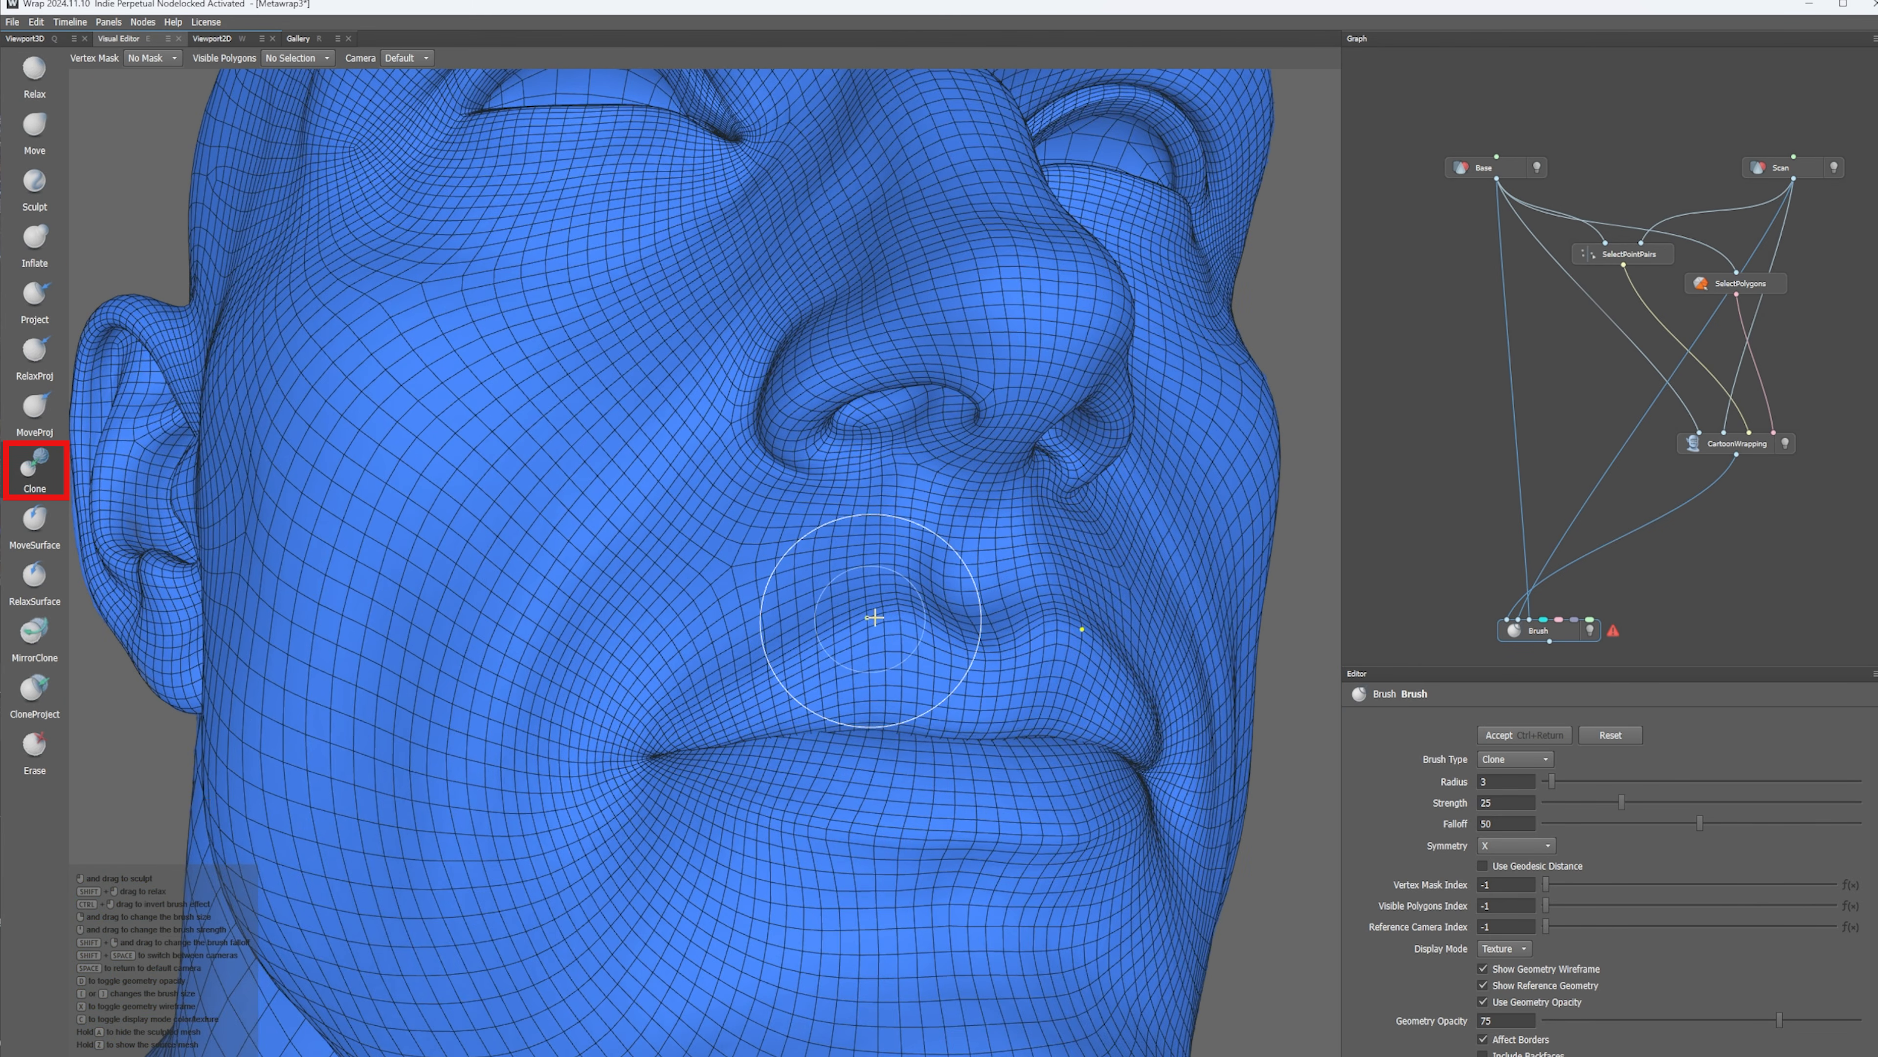
scroll(897, 596, "up", 2)
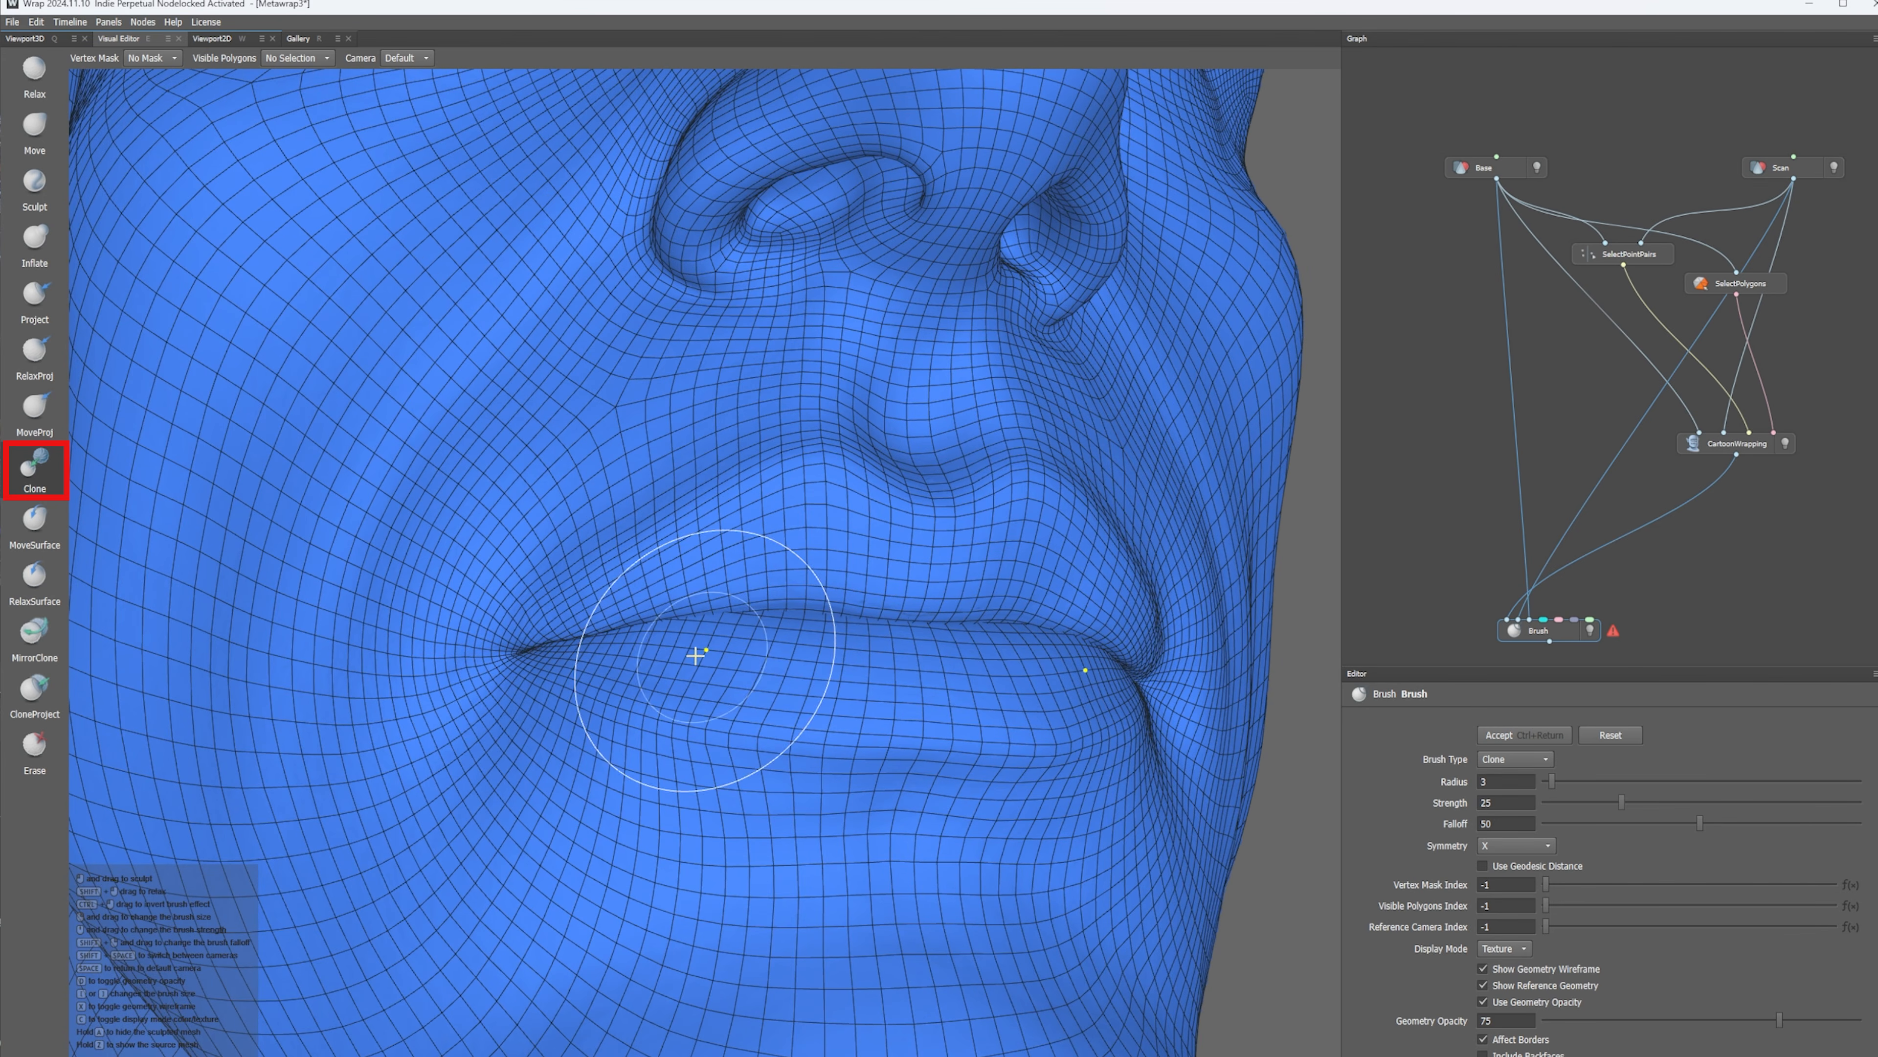
left_click_drag(839, 717, 535, 651, "alt")
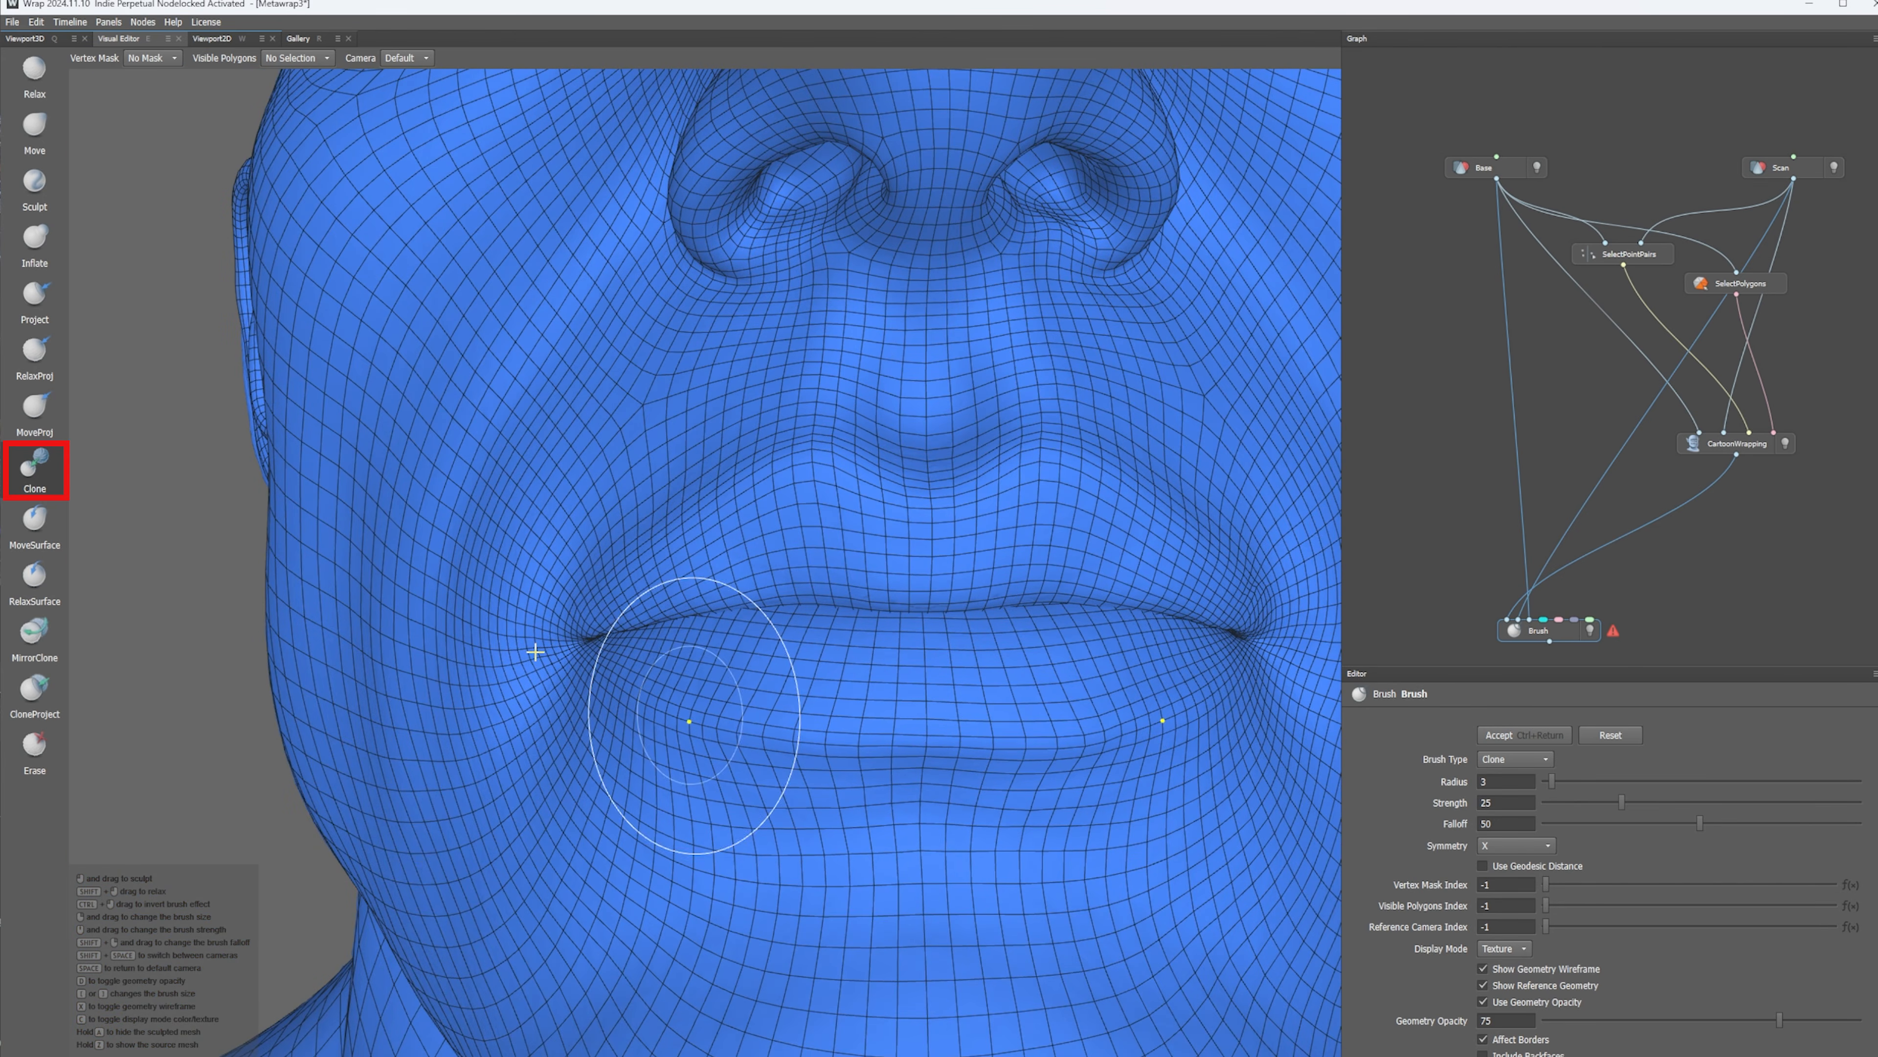
- Switch to the RelaxSurface brush at the lips and return to the Clone brush
left_click(53, 596)
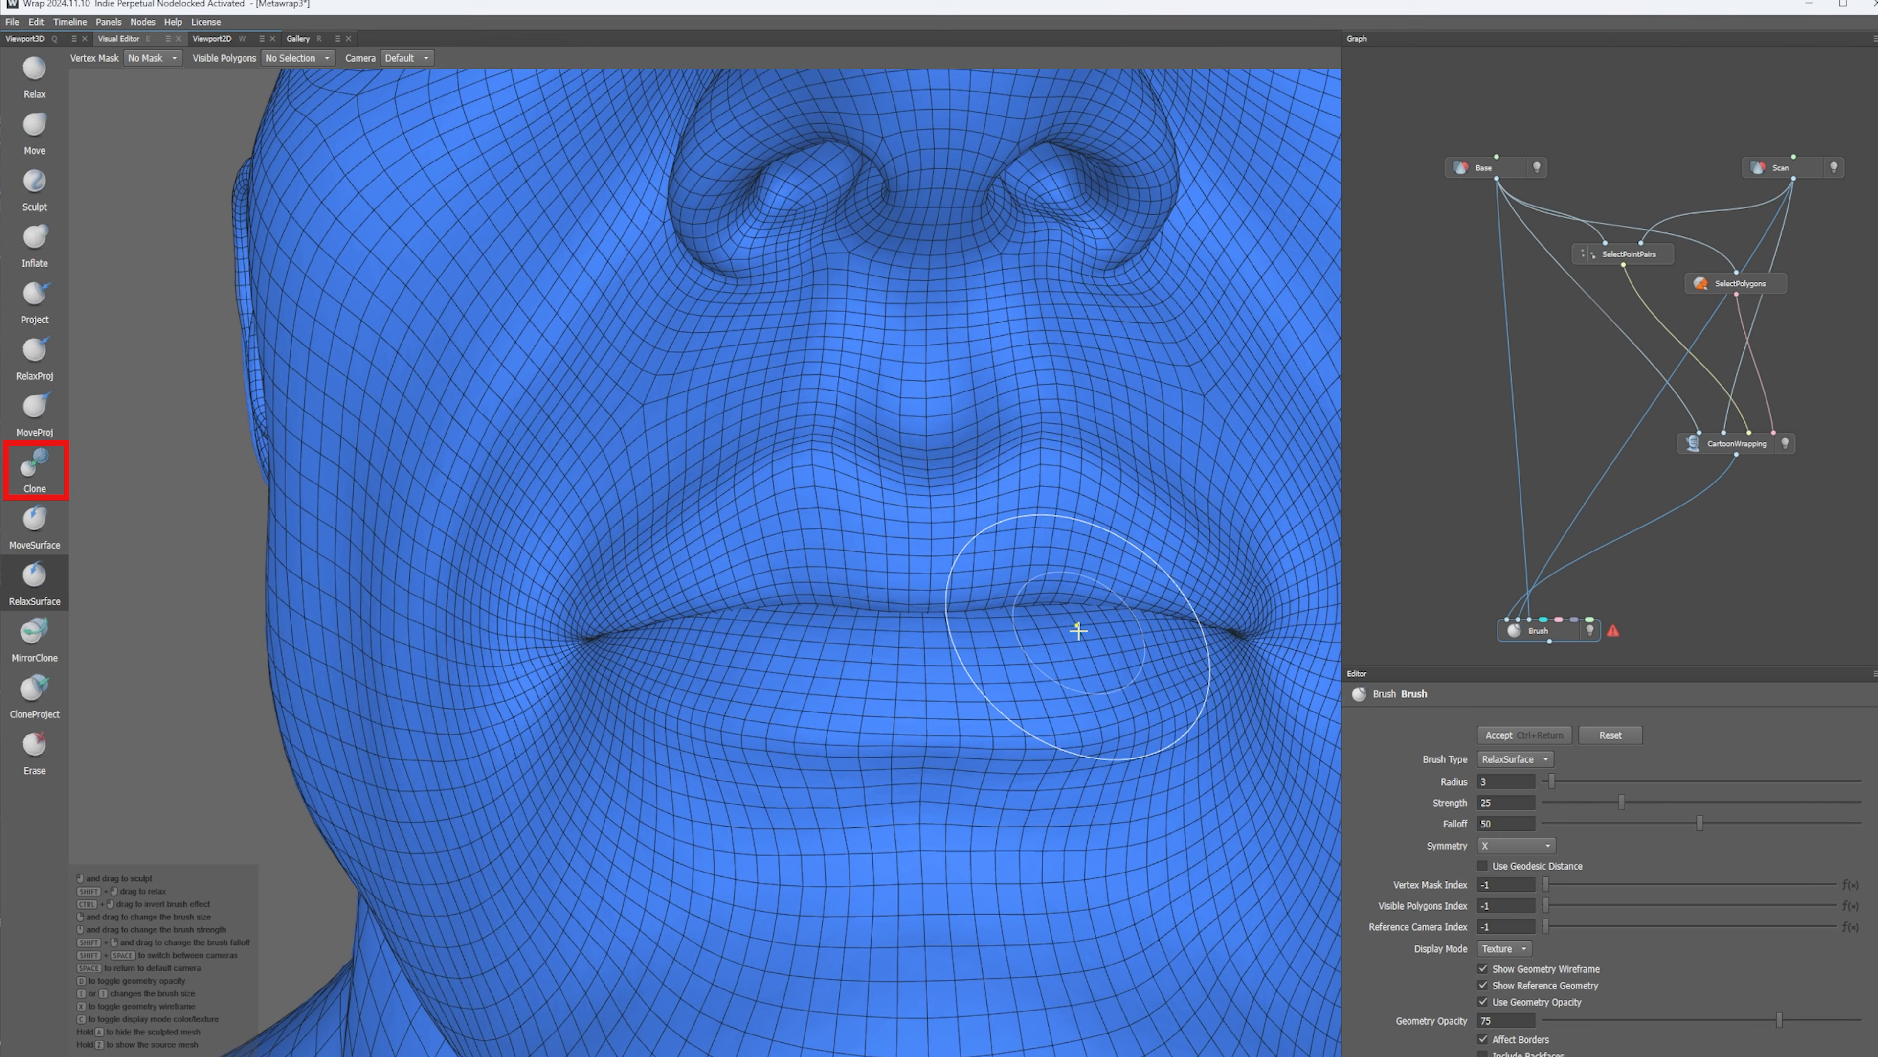
mouse_move(860, 788)
left_mouse_down("alt")
mouse_move(608, 789)
mouse_move(859, 483)
left_mouse_up("alt")
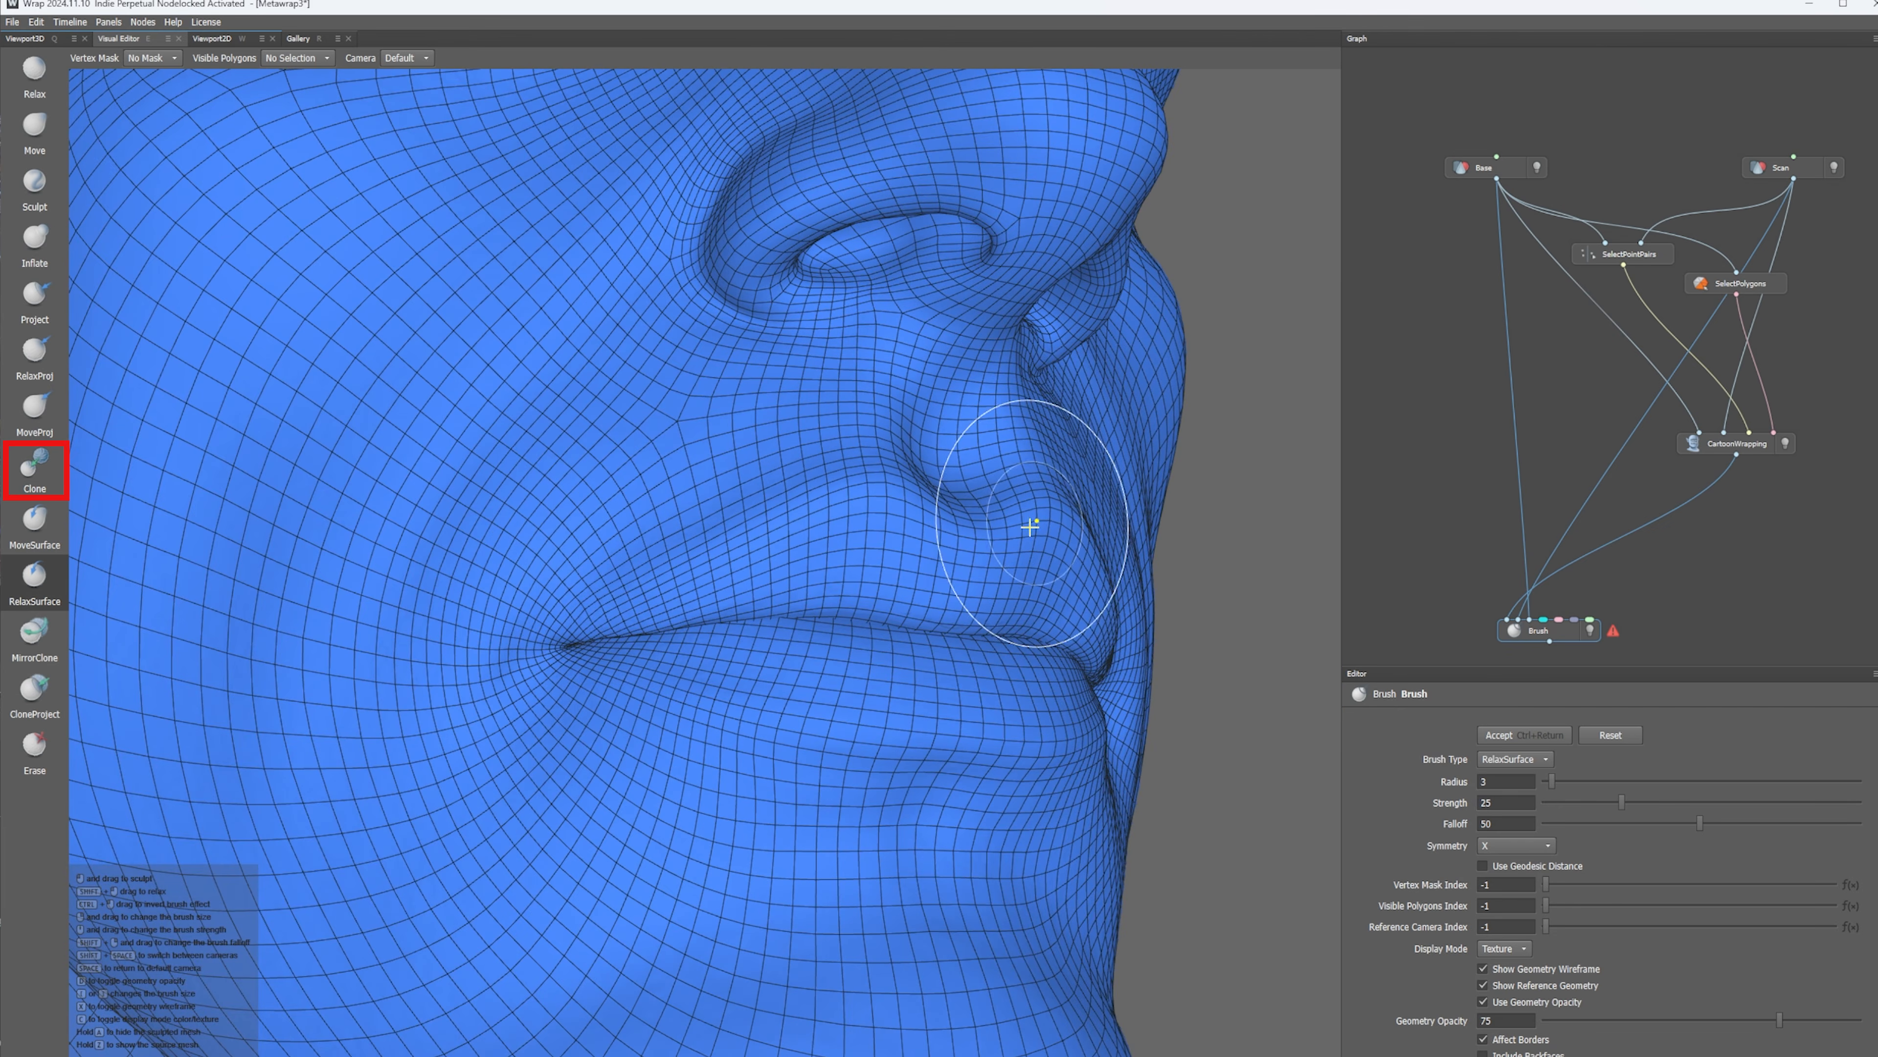
left_click(35, 466)
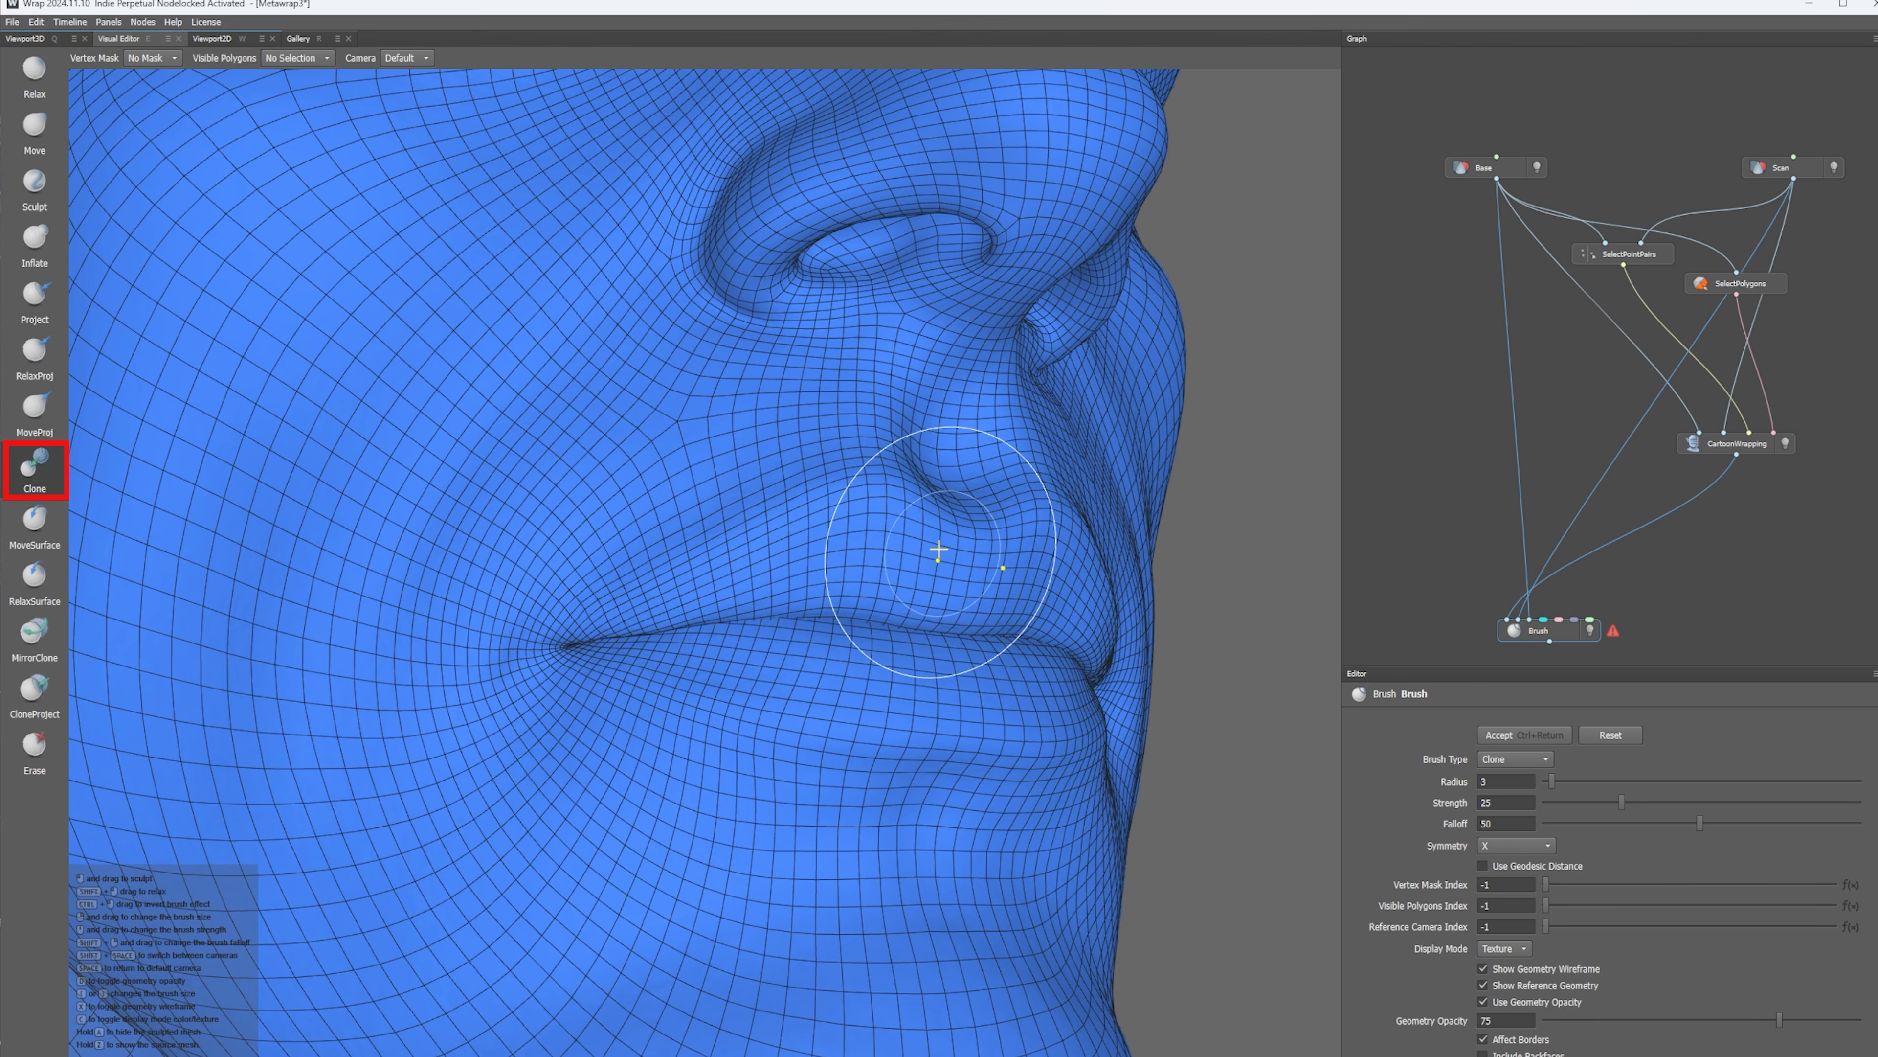
- Switch from the Clone brush to the RelaxSurface brush for the area around the nostrils
scroll(939, 549, "down", 5)
left_click_drag(897, 591, 671, 562, "alt")
scroll(671, 563, "up", 3)
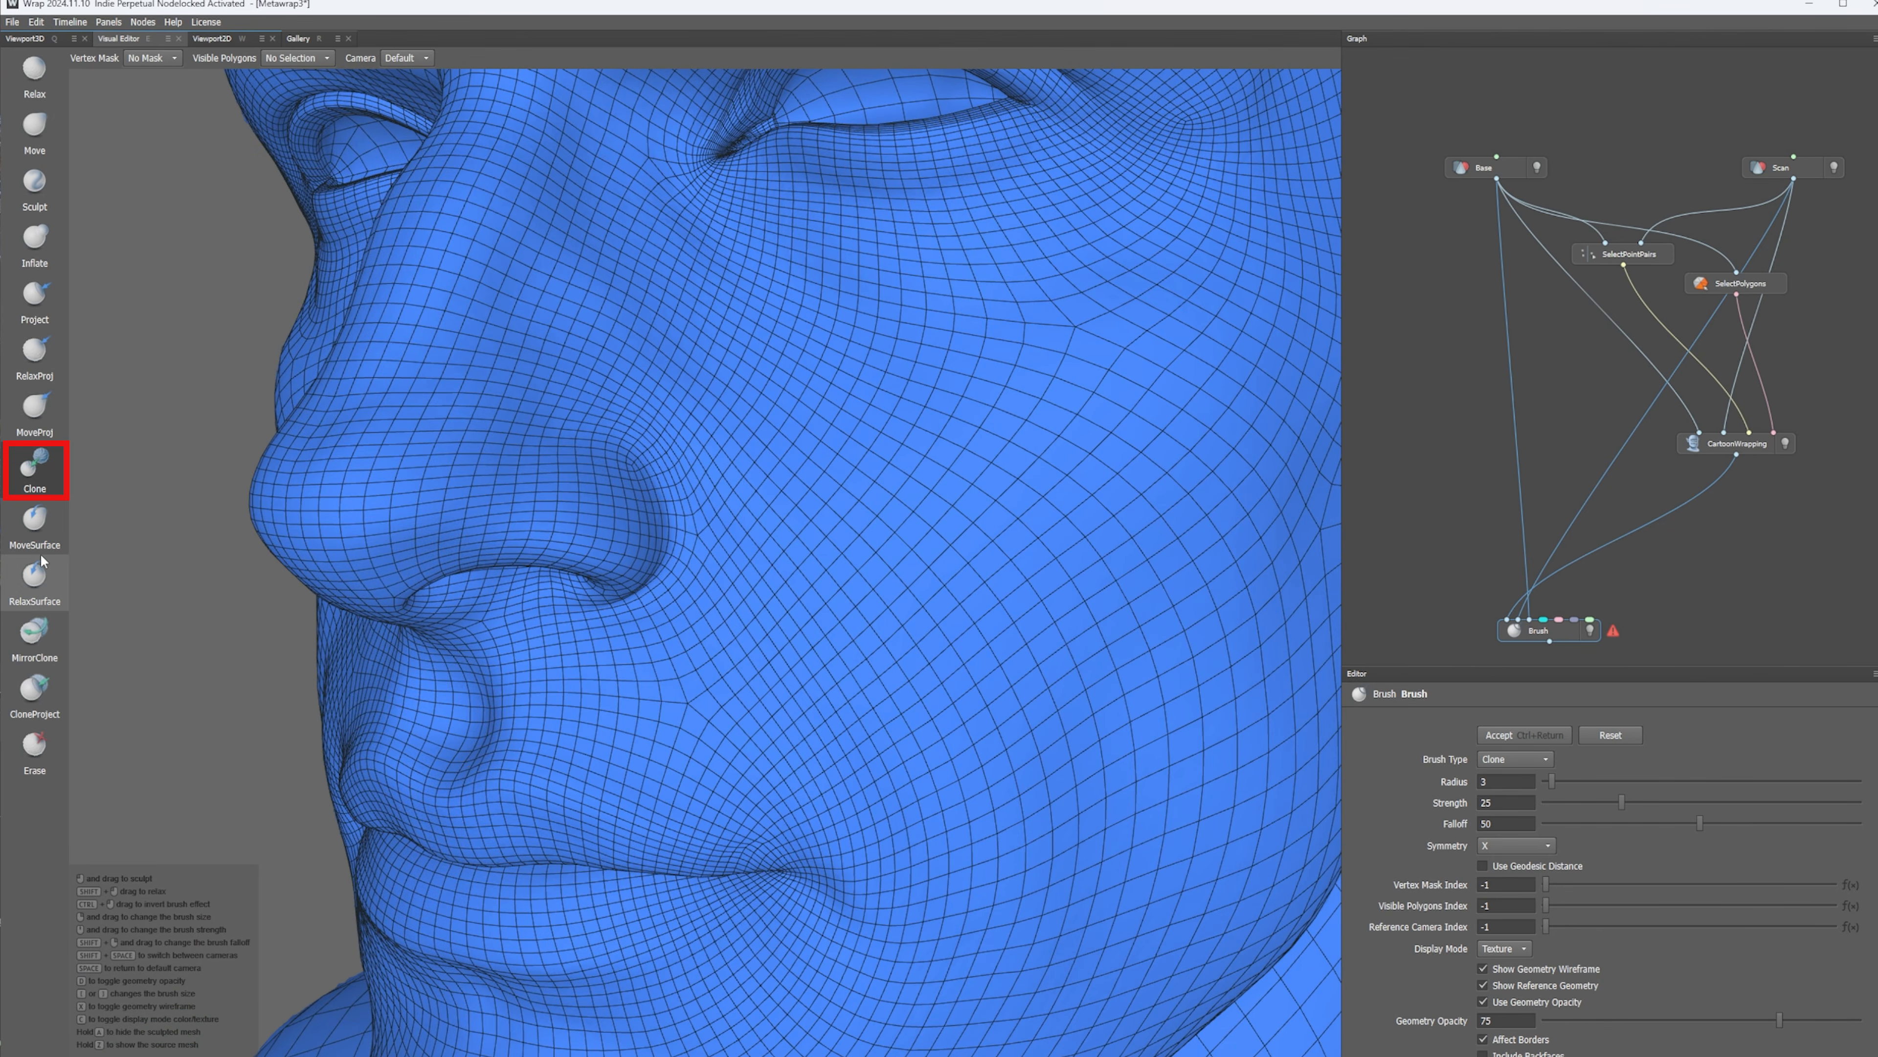
middle_click_drag(786, 634, 914, 669, "alt")
scroll(917, 662, "up", 3)
left_click_drag(681, 646, 665, 589, "alt")
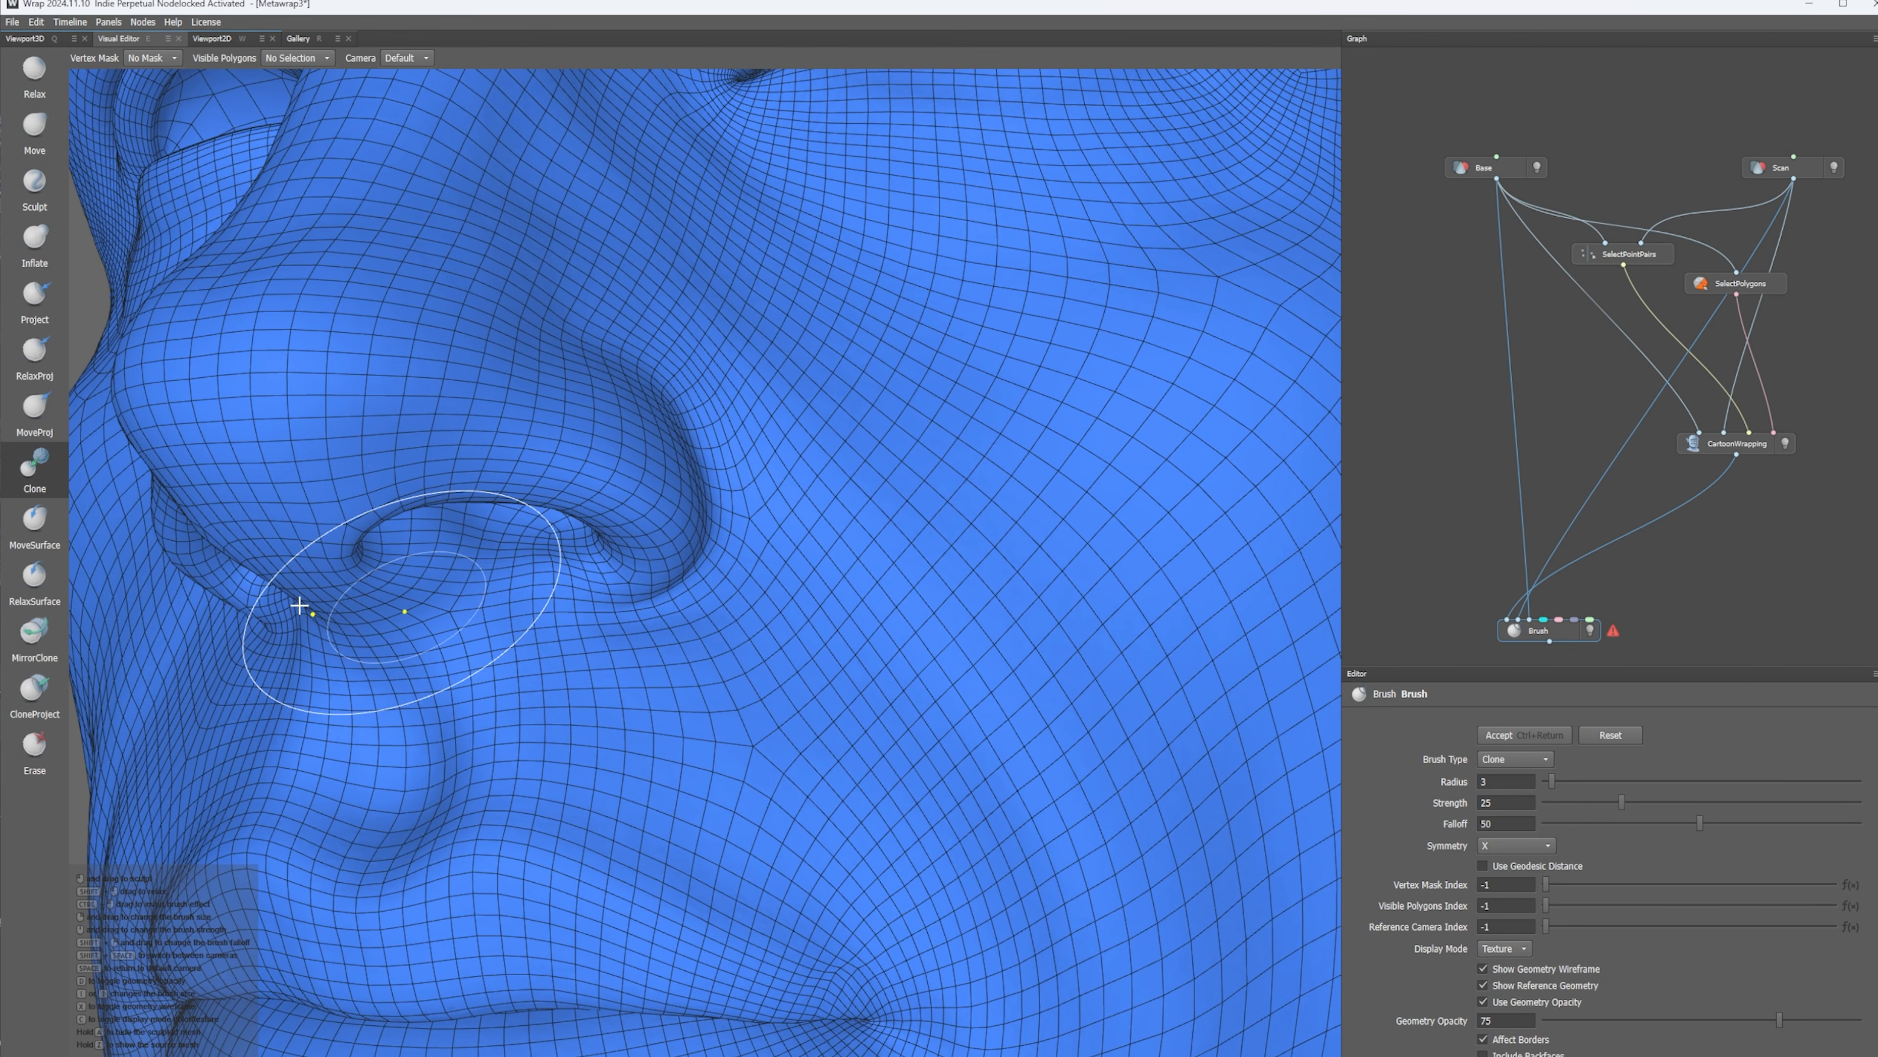
scroll(863, 625, "down", 2)
left_click_drag(754, 691, 880, 588, "alt")
left_click(37, 585)
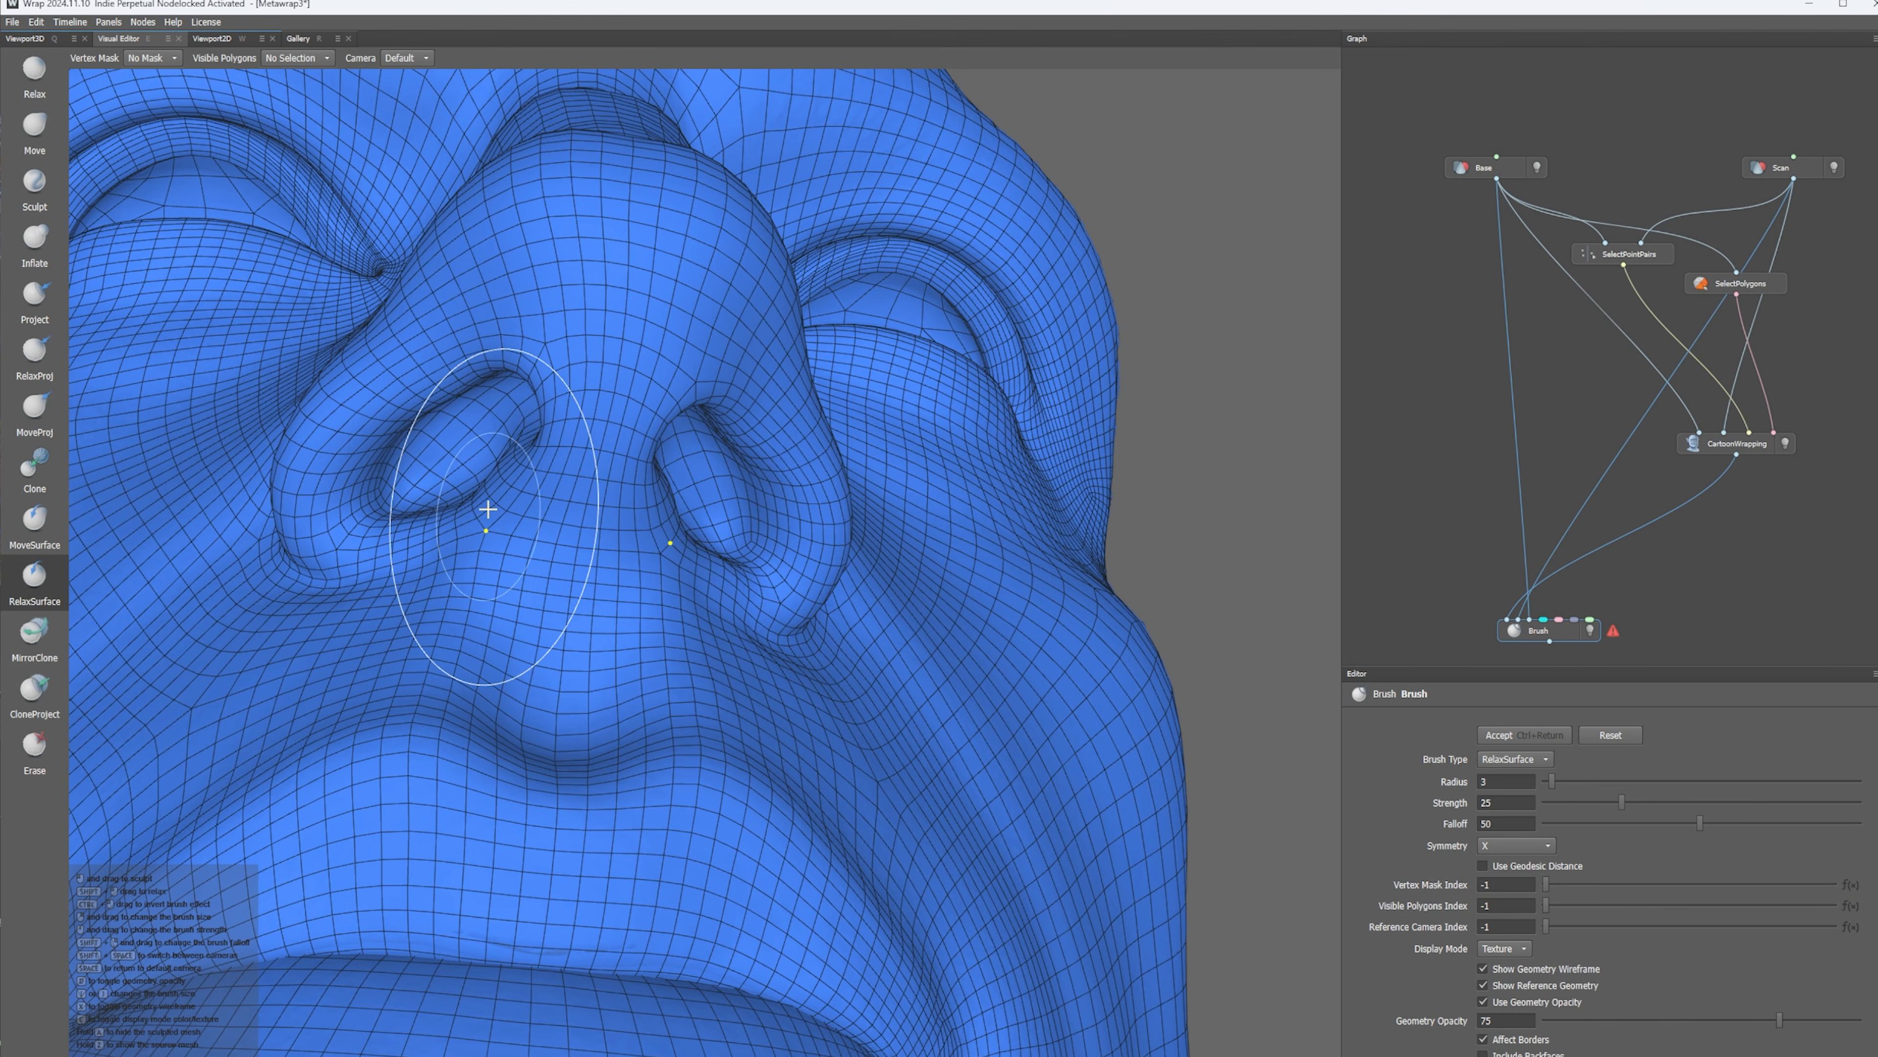
- Examine the wrapped nose, eye area and whole head from below, from the side and from the front
mouse_move(511, 447)
left_mouse_down("alt")
mouse_move(596, 474)
mouse_move(528, 478)
left_mouse_up("alt")
scroll(567, 413, "down", 3)
middle_click_drag(447, 485, 784, 659, "alt")
left_click_drag(628, 406, 625, 476, "alt")
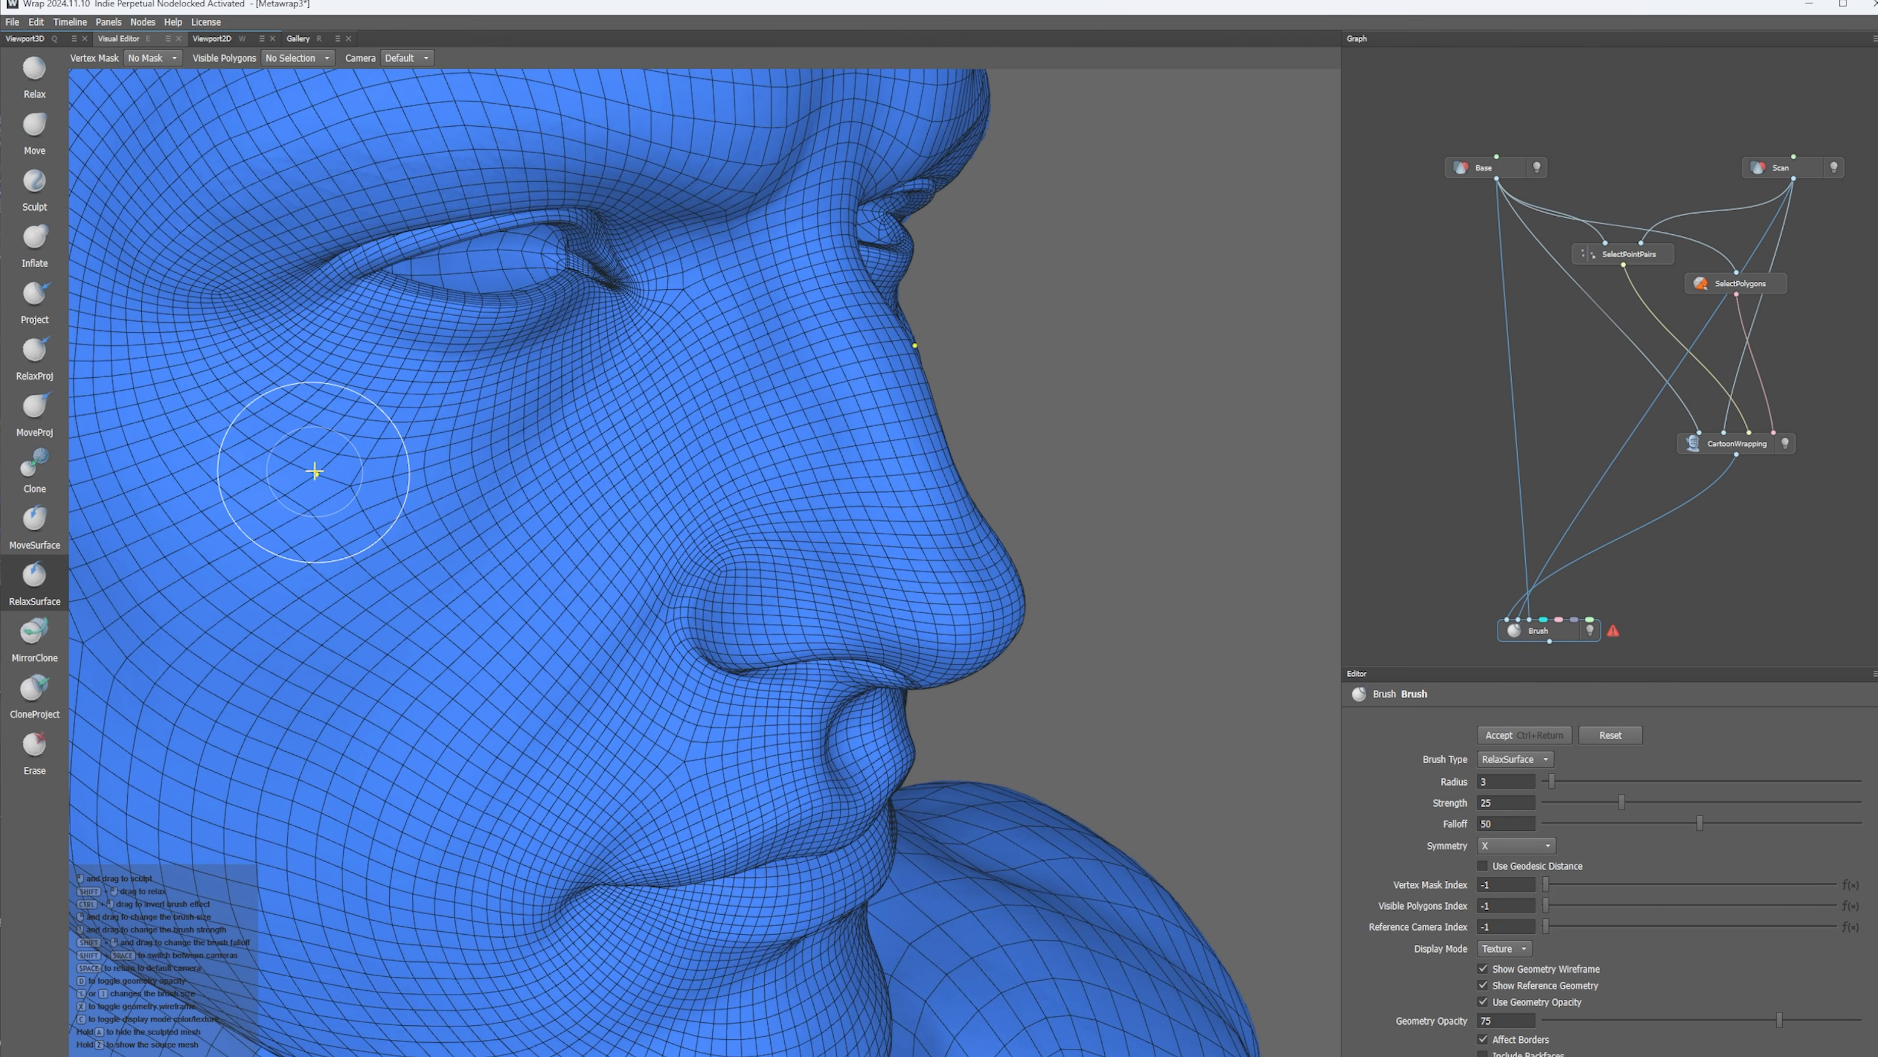
scroll(503, 634, "down", 3)
scroll(650, 558, "up", 6)
left_click_drag(807, 618, 806, 533, "alt")
scroll(964, 772, "down", 3)
scroll(862, 801, "down", 3)
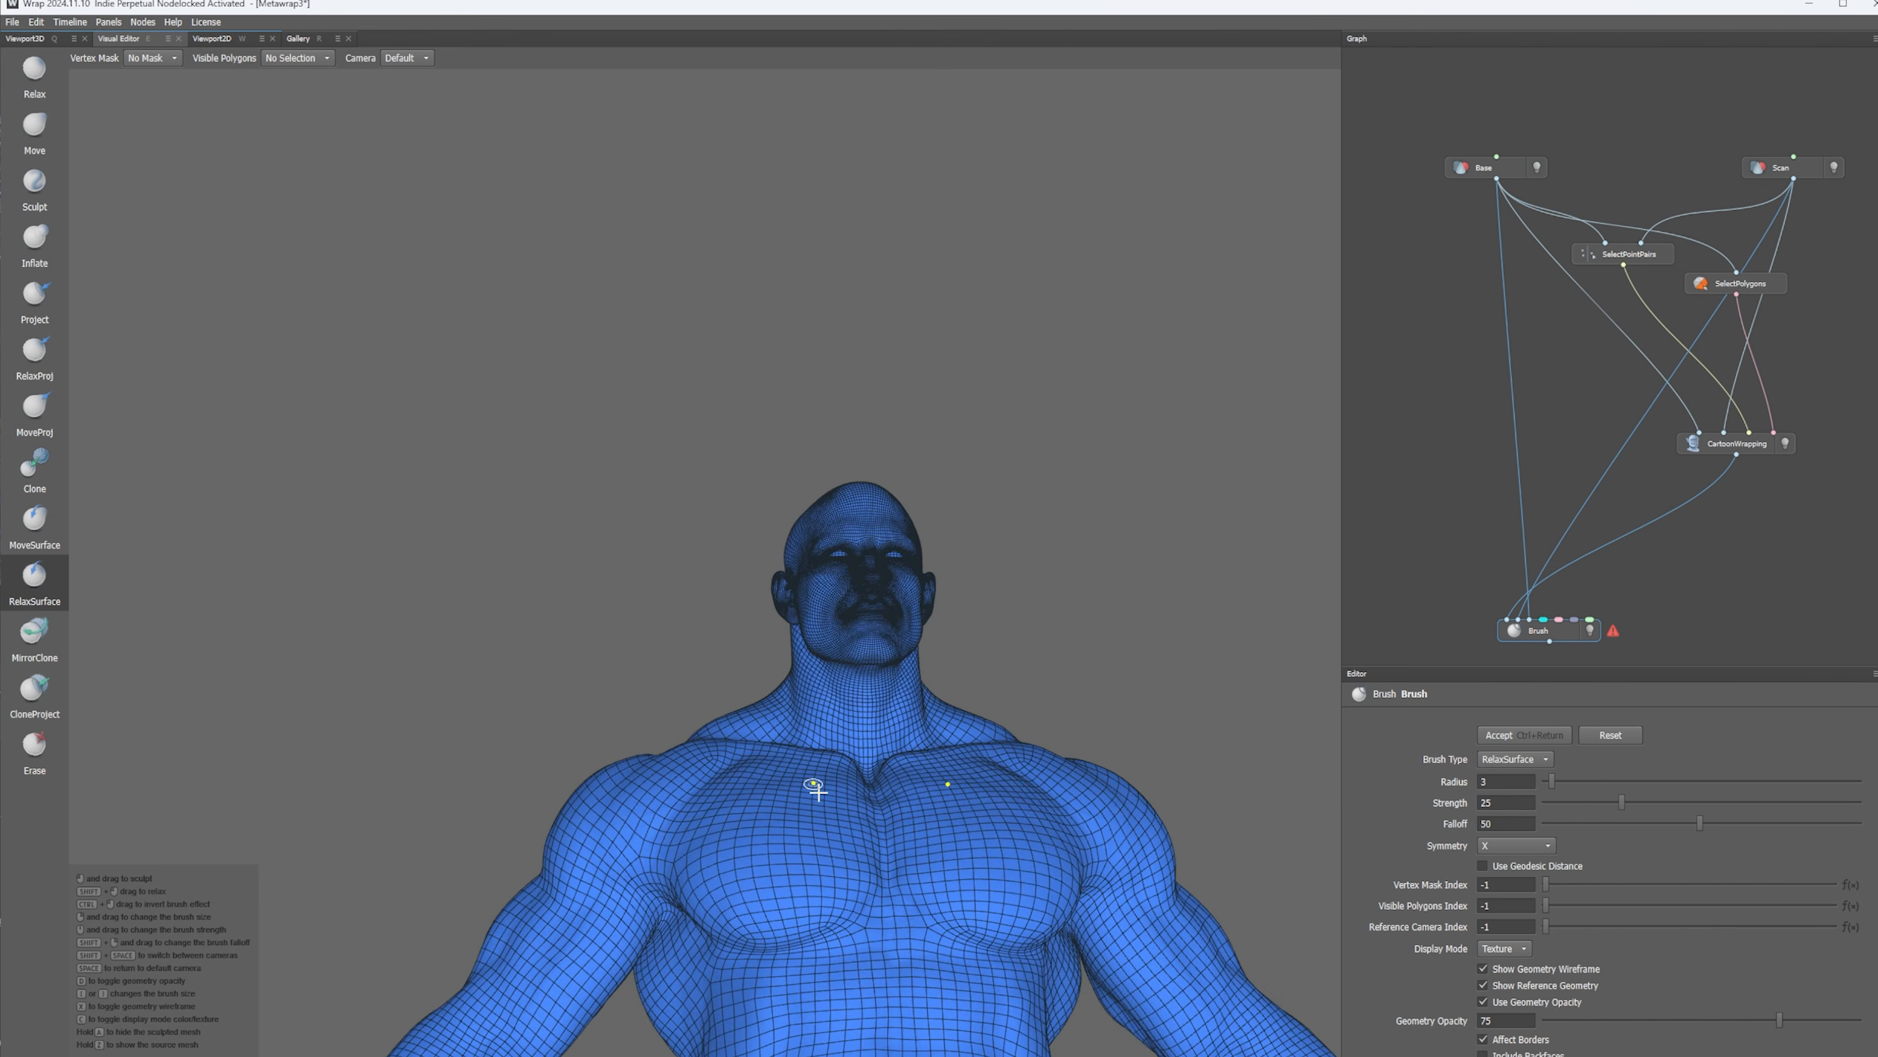
- Set the RelaxSurface brush to No Symmetry for the distorted polygons around the navel
left_click_drag(818, 776, 818, 546, "alt")
scroll(826, 835, "up", 6)
middle_click_drag(852, 846, 873, 620, "alt")
left_click_drag(874, 620, 866, 669, "alt")
scroll(827, 616, "up", 3)
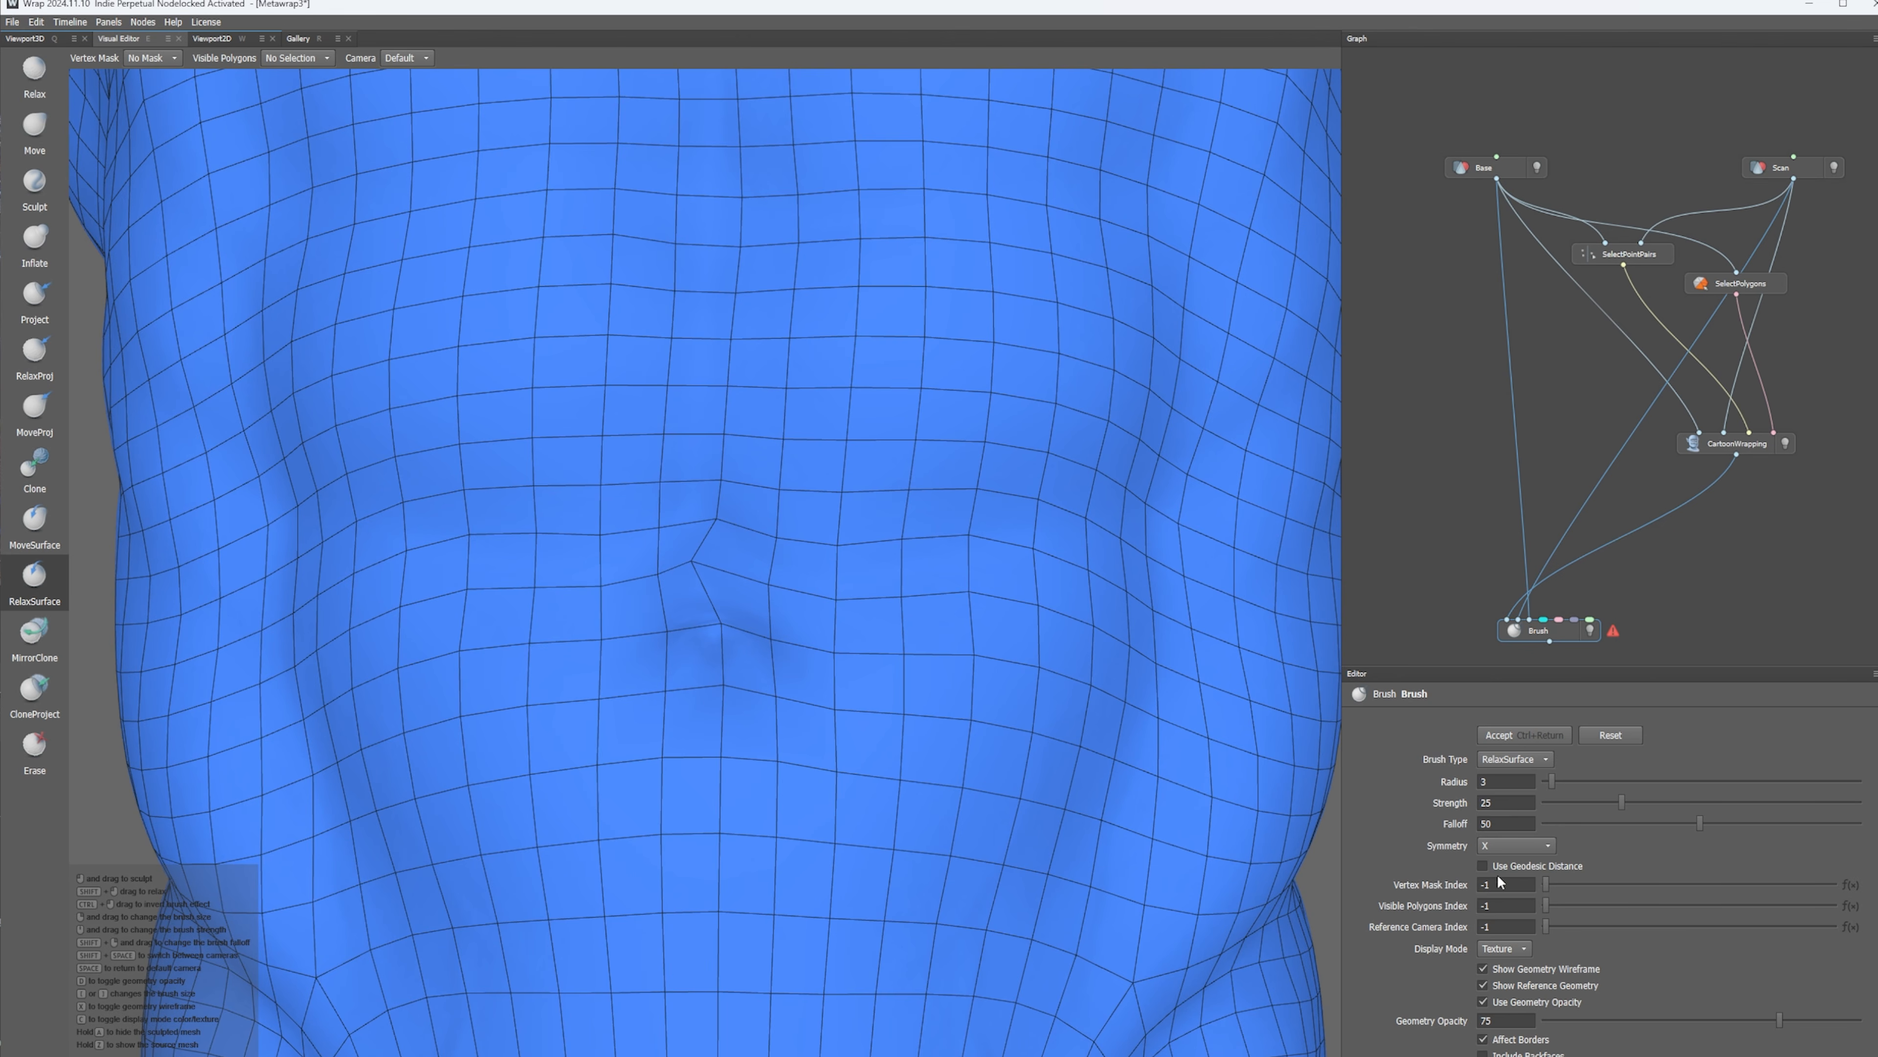
left_click(1513, 858)
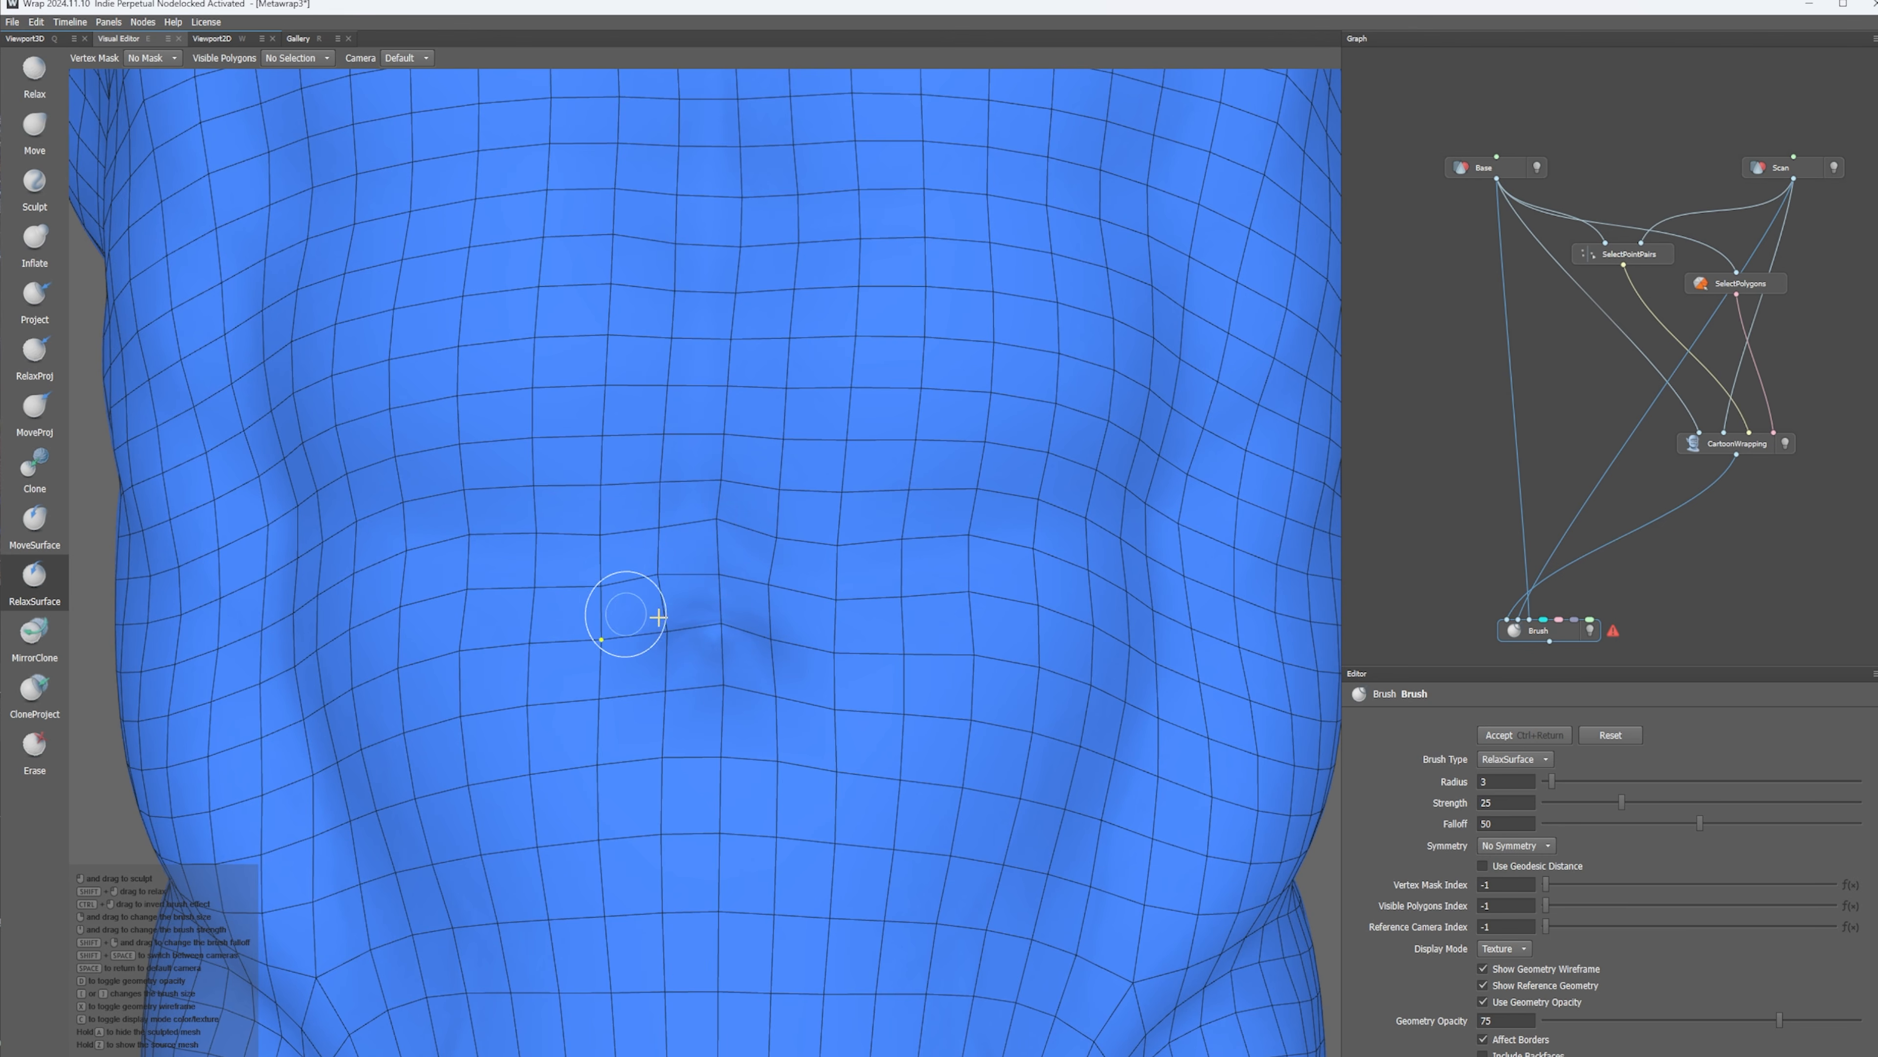
- Even out the mesh around the navel with the RelaxSurface brush, using radius 15 and then 12
right_click_drag(752, 622, 779, 675)
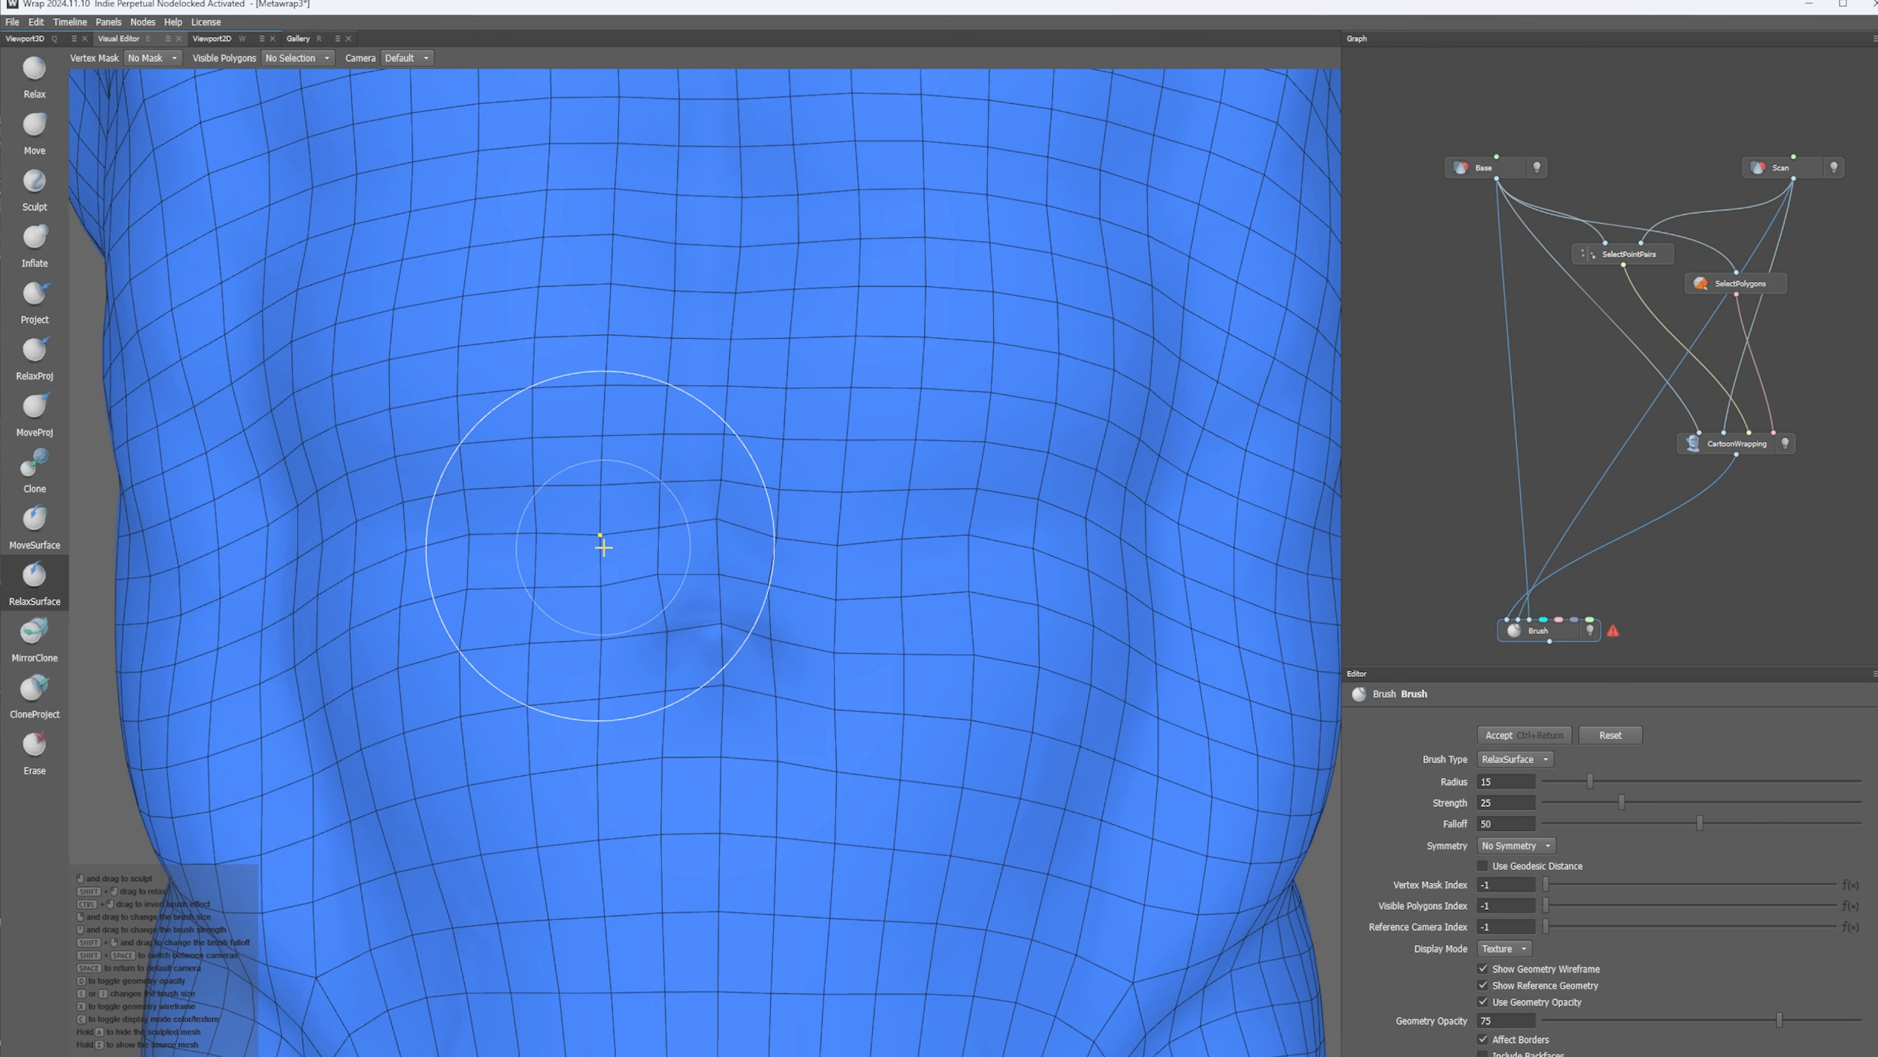
right_click_drag(600, 541, 726, 565)
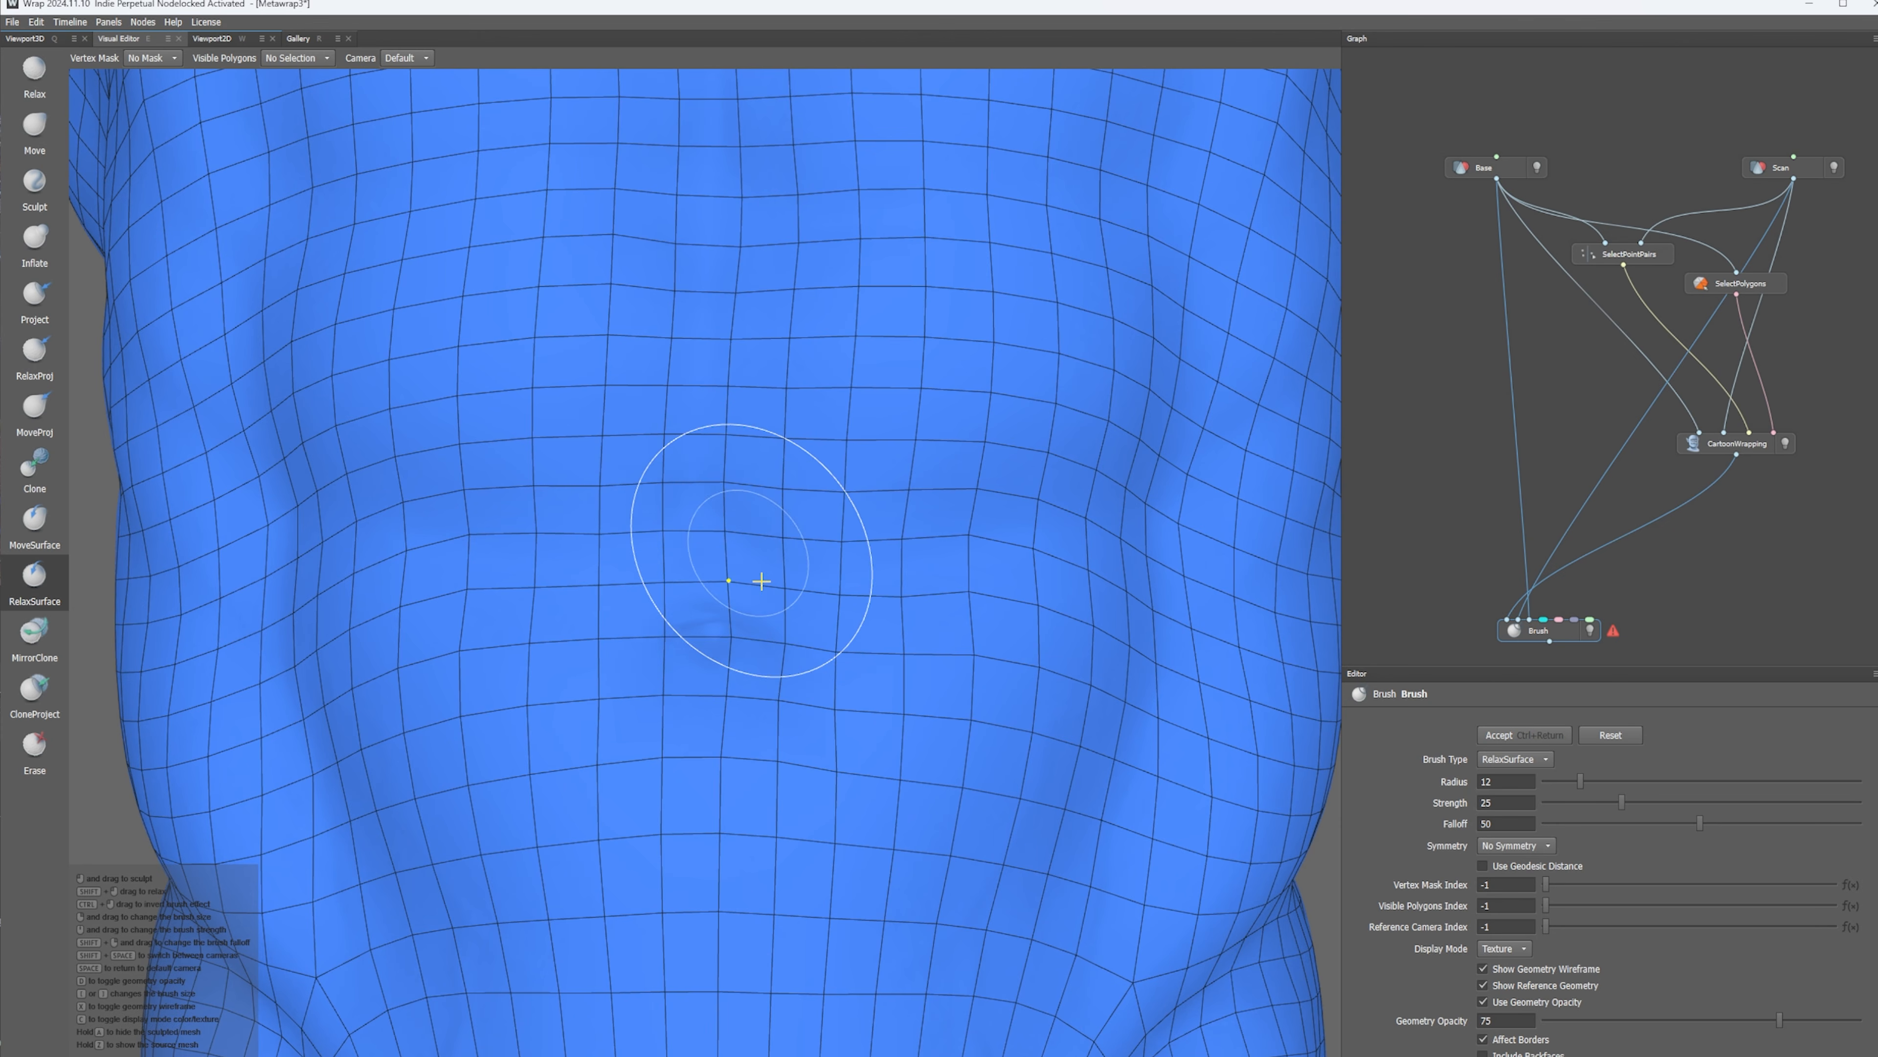
key("space")
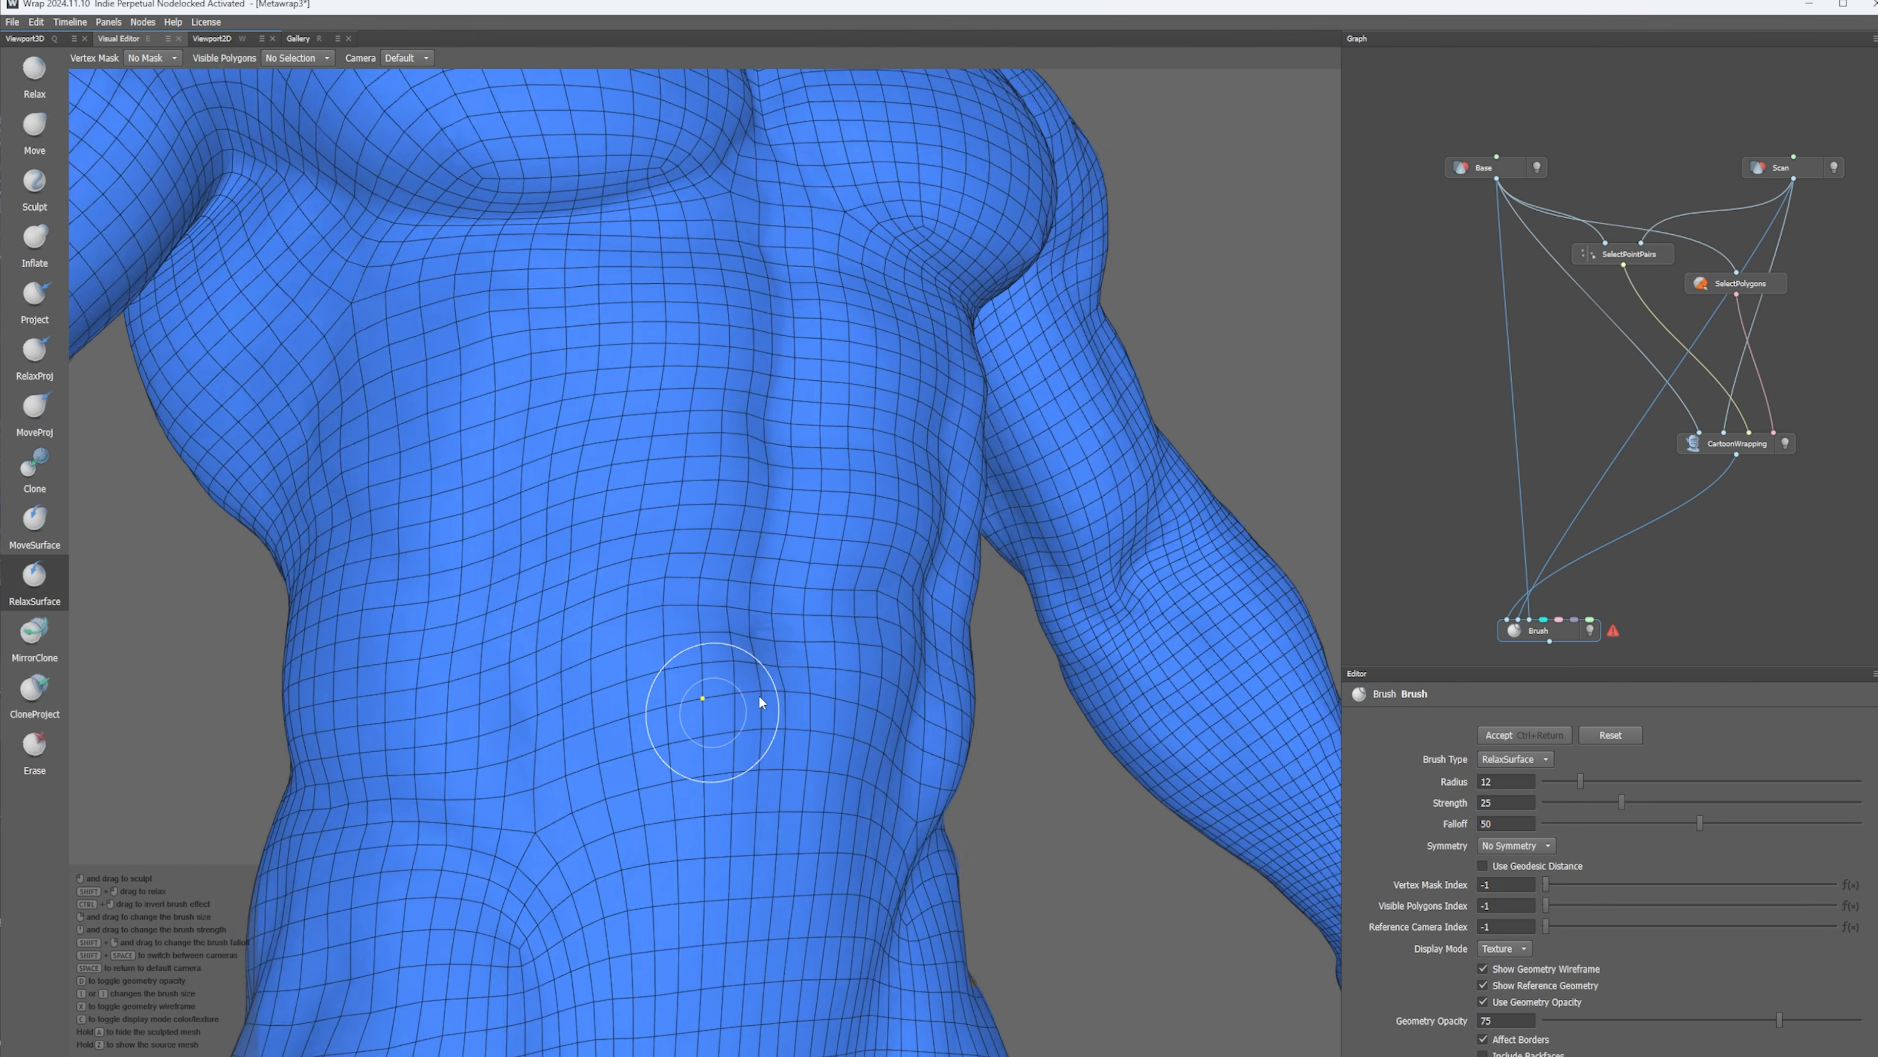
- Try to repair the webbing between the fingers with the CloneProject brush at radius 1
left_click_drag(713, 714, 734, 651, "alt")
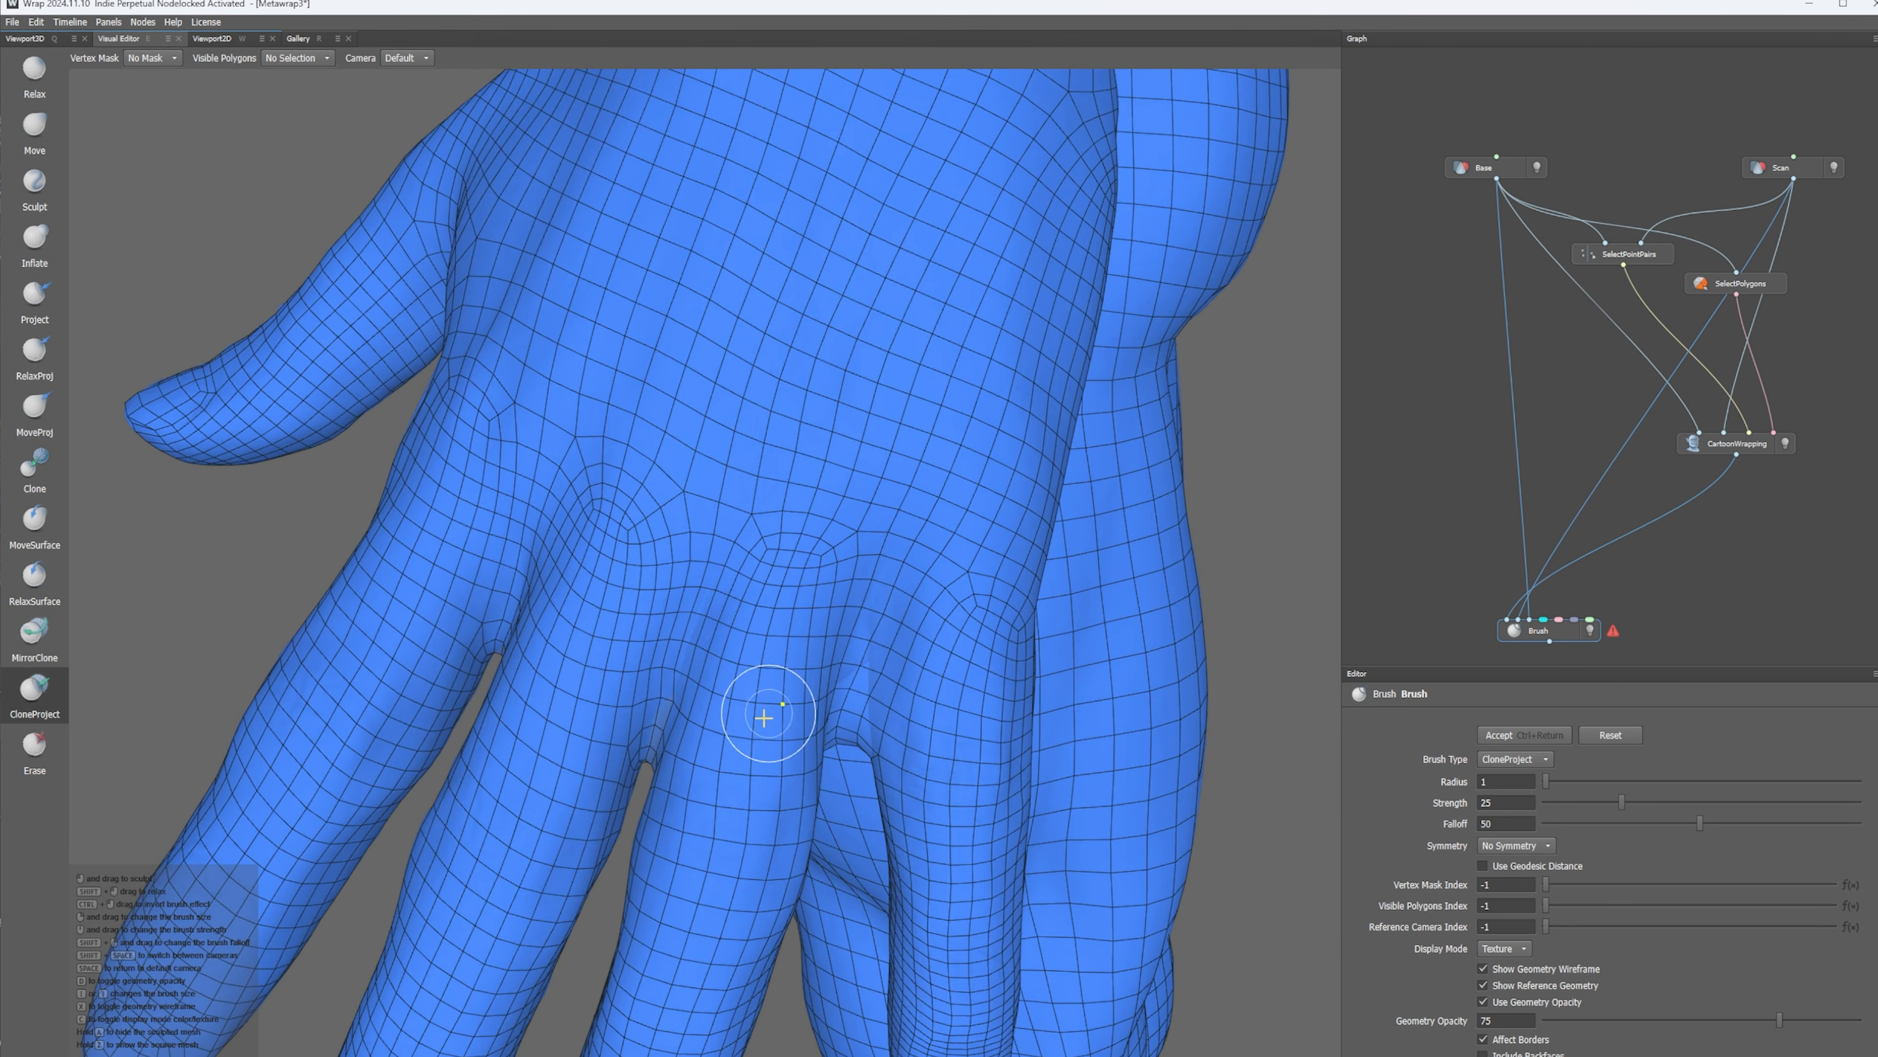
mouse_move(769, 728)
left_mouse_down("alt")
mouse_move(468, 721)
mouse_move(418, 744)
left_mouse_up("alt")
scroll(583, 720, "up", 3)
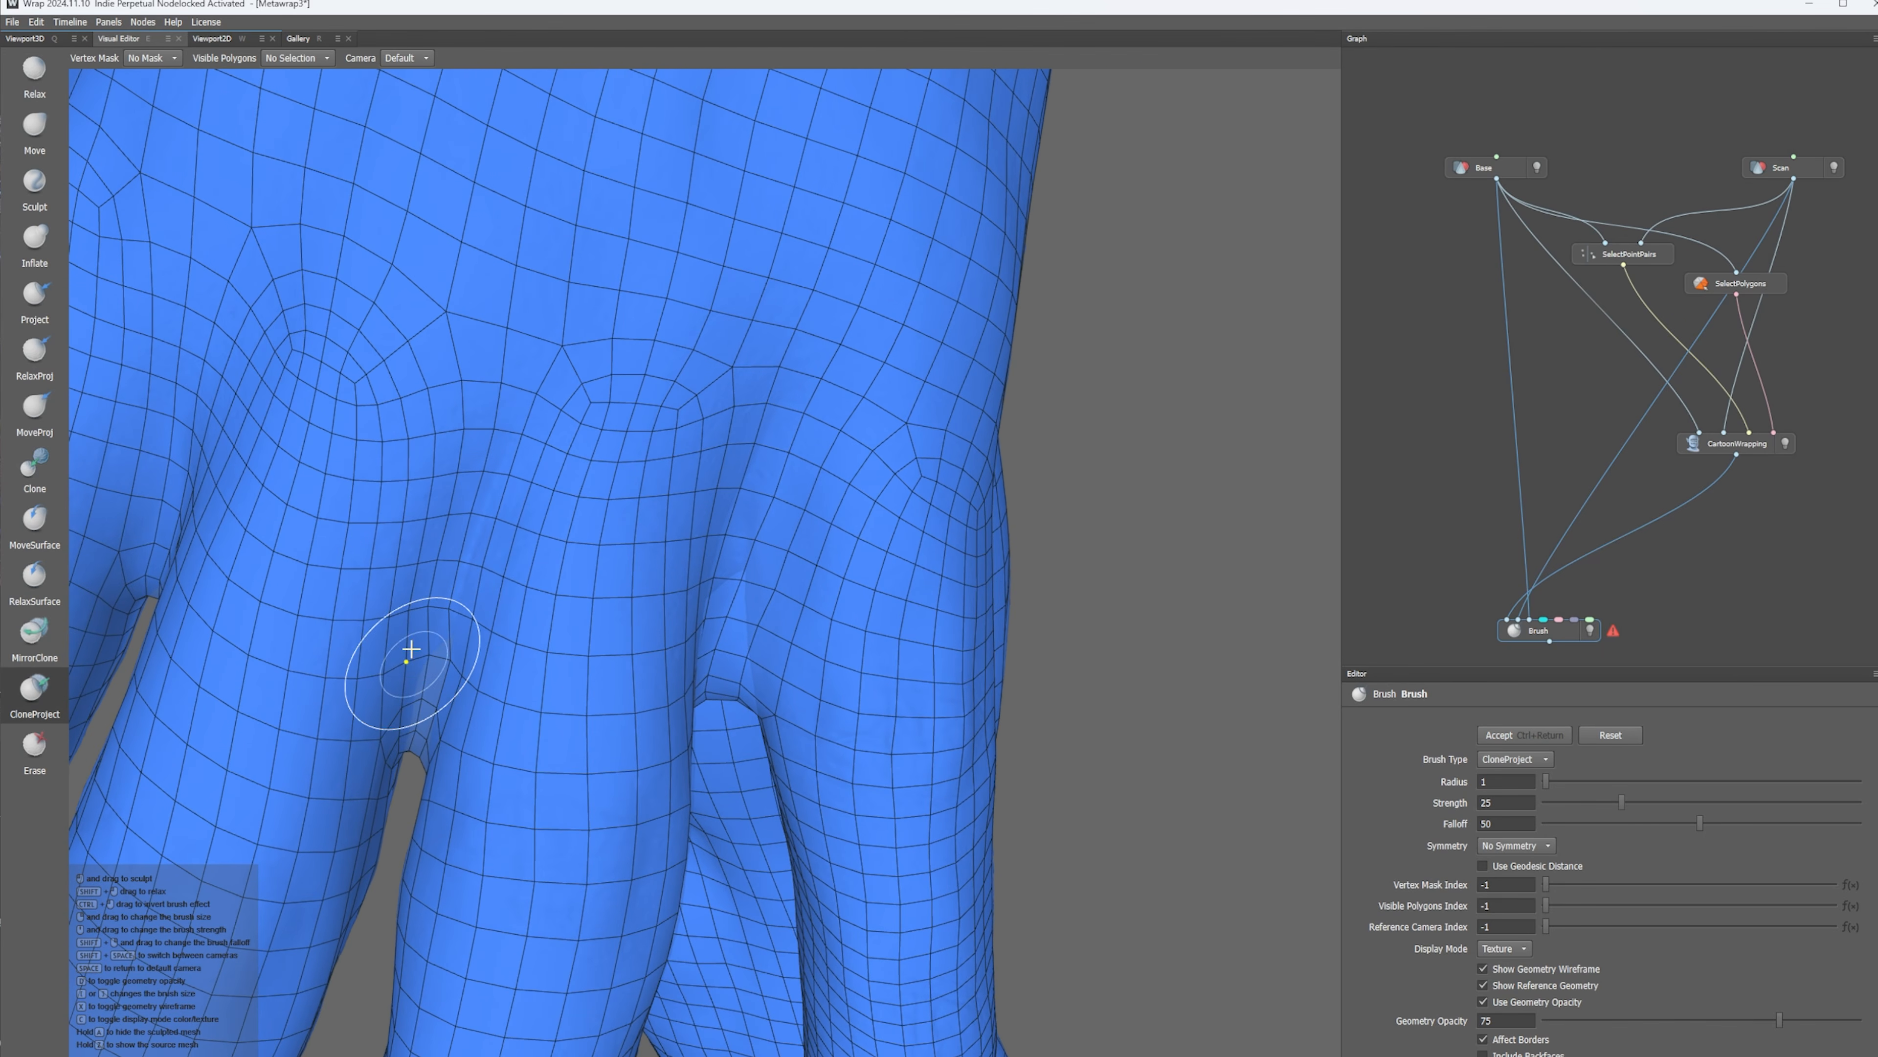
left_click_drag(430, 651, 417, 703)
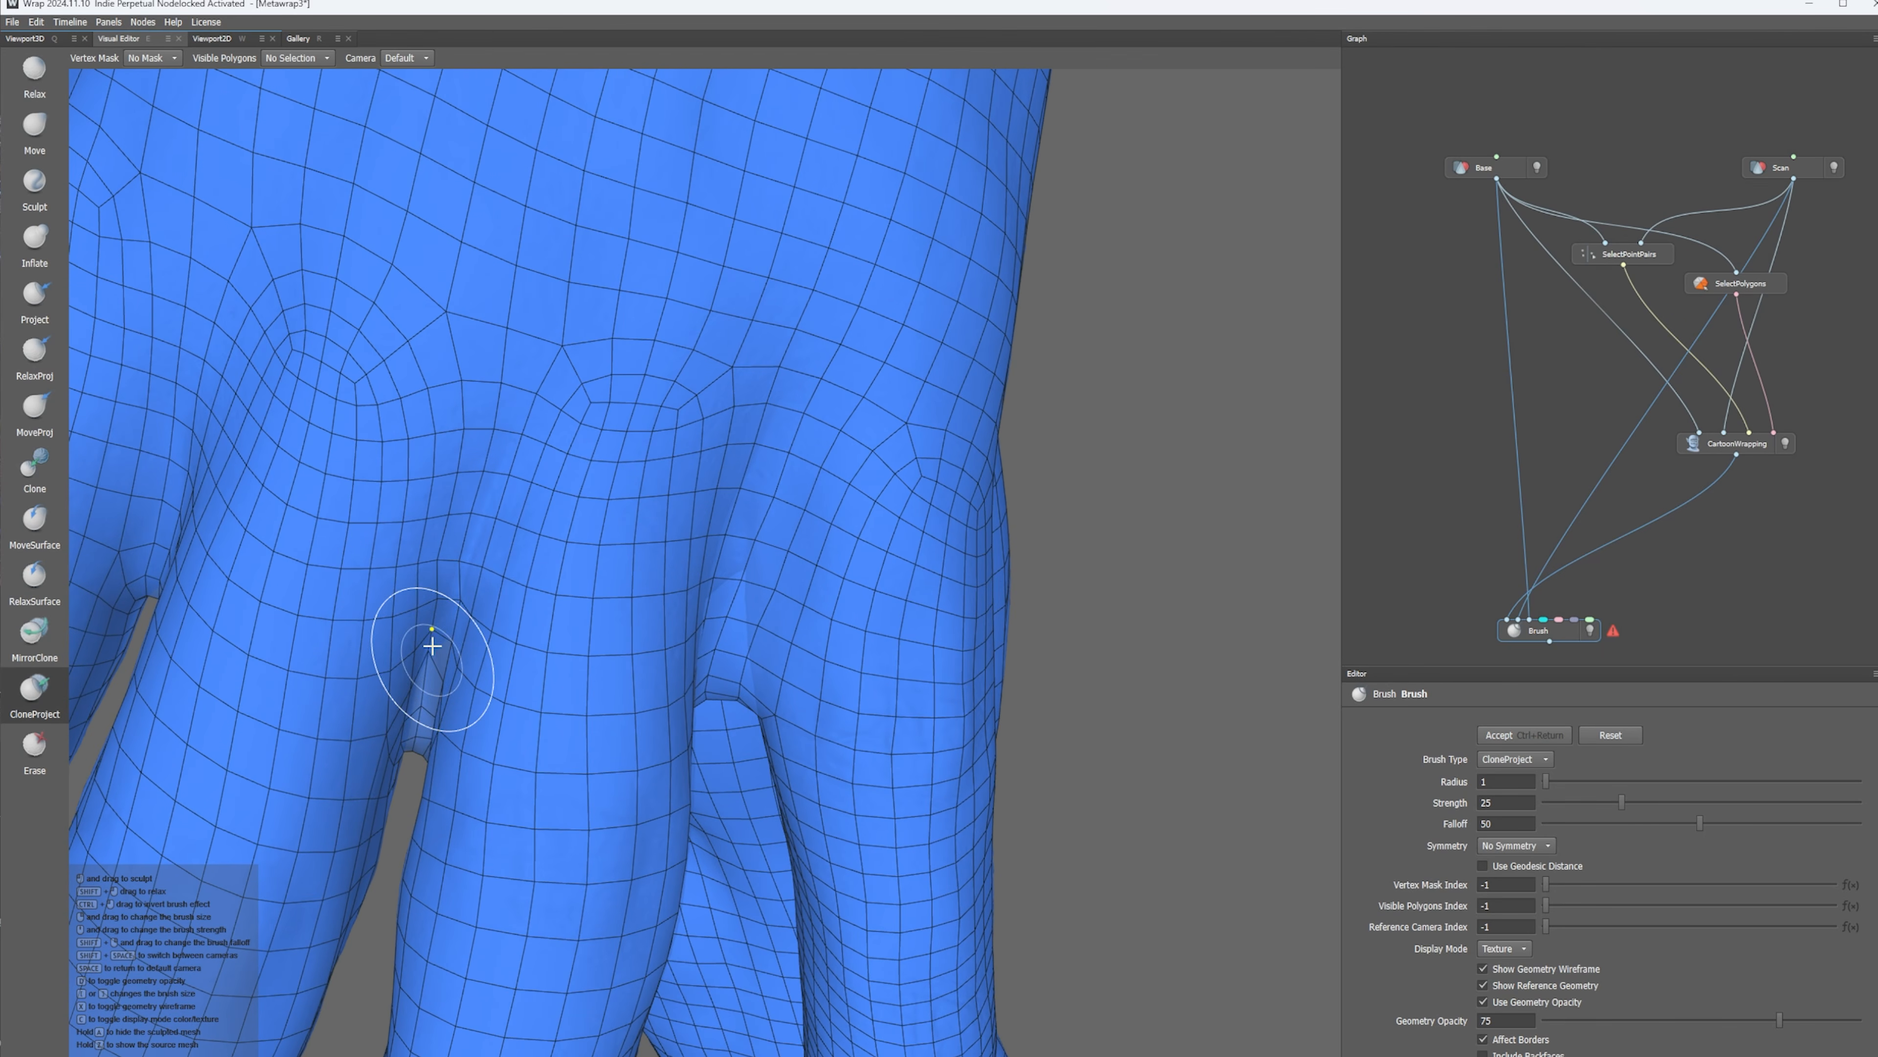
scroll(446, 658, "down", 3)
key("ctrl+z")
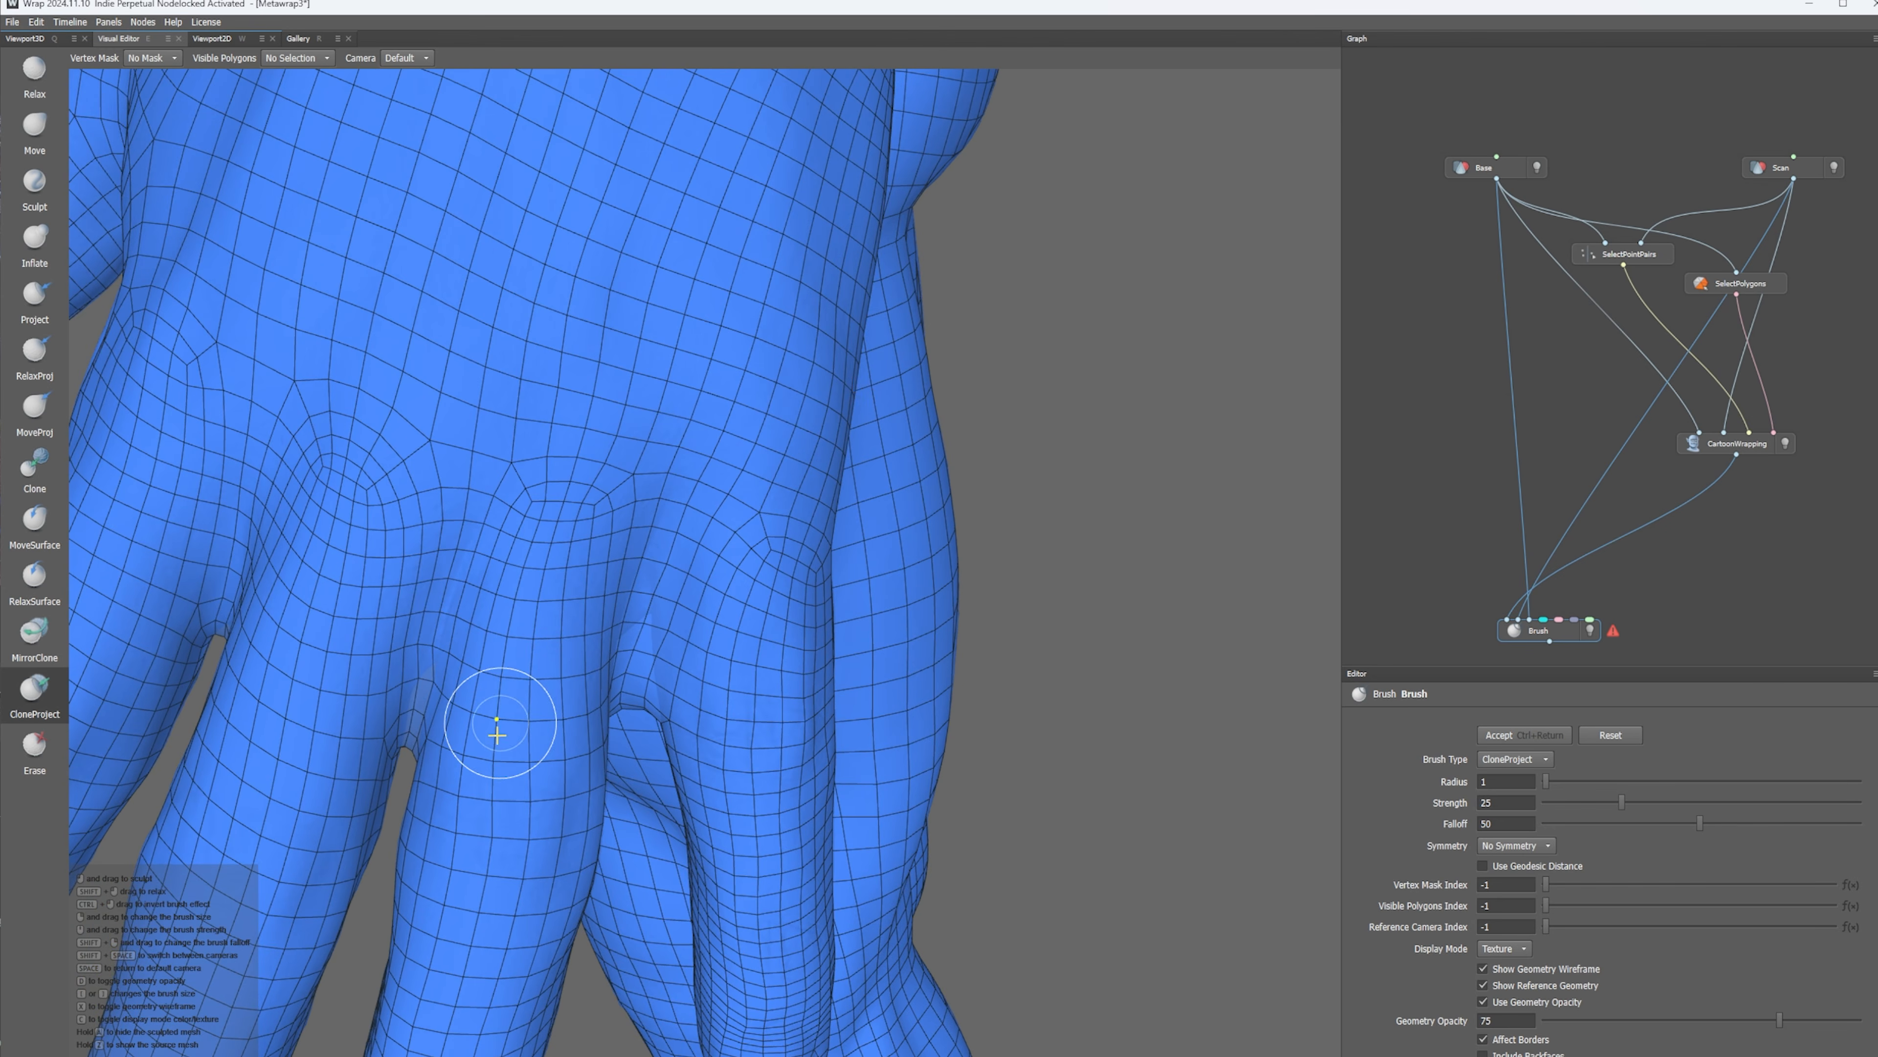
- Examine the webbing between the fingers and the back of the hand from several angles
left_click_drag(495, 730, 567, 695, "alt")
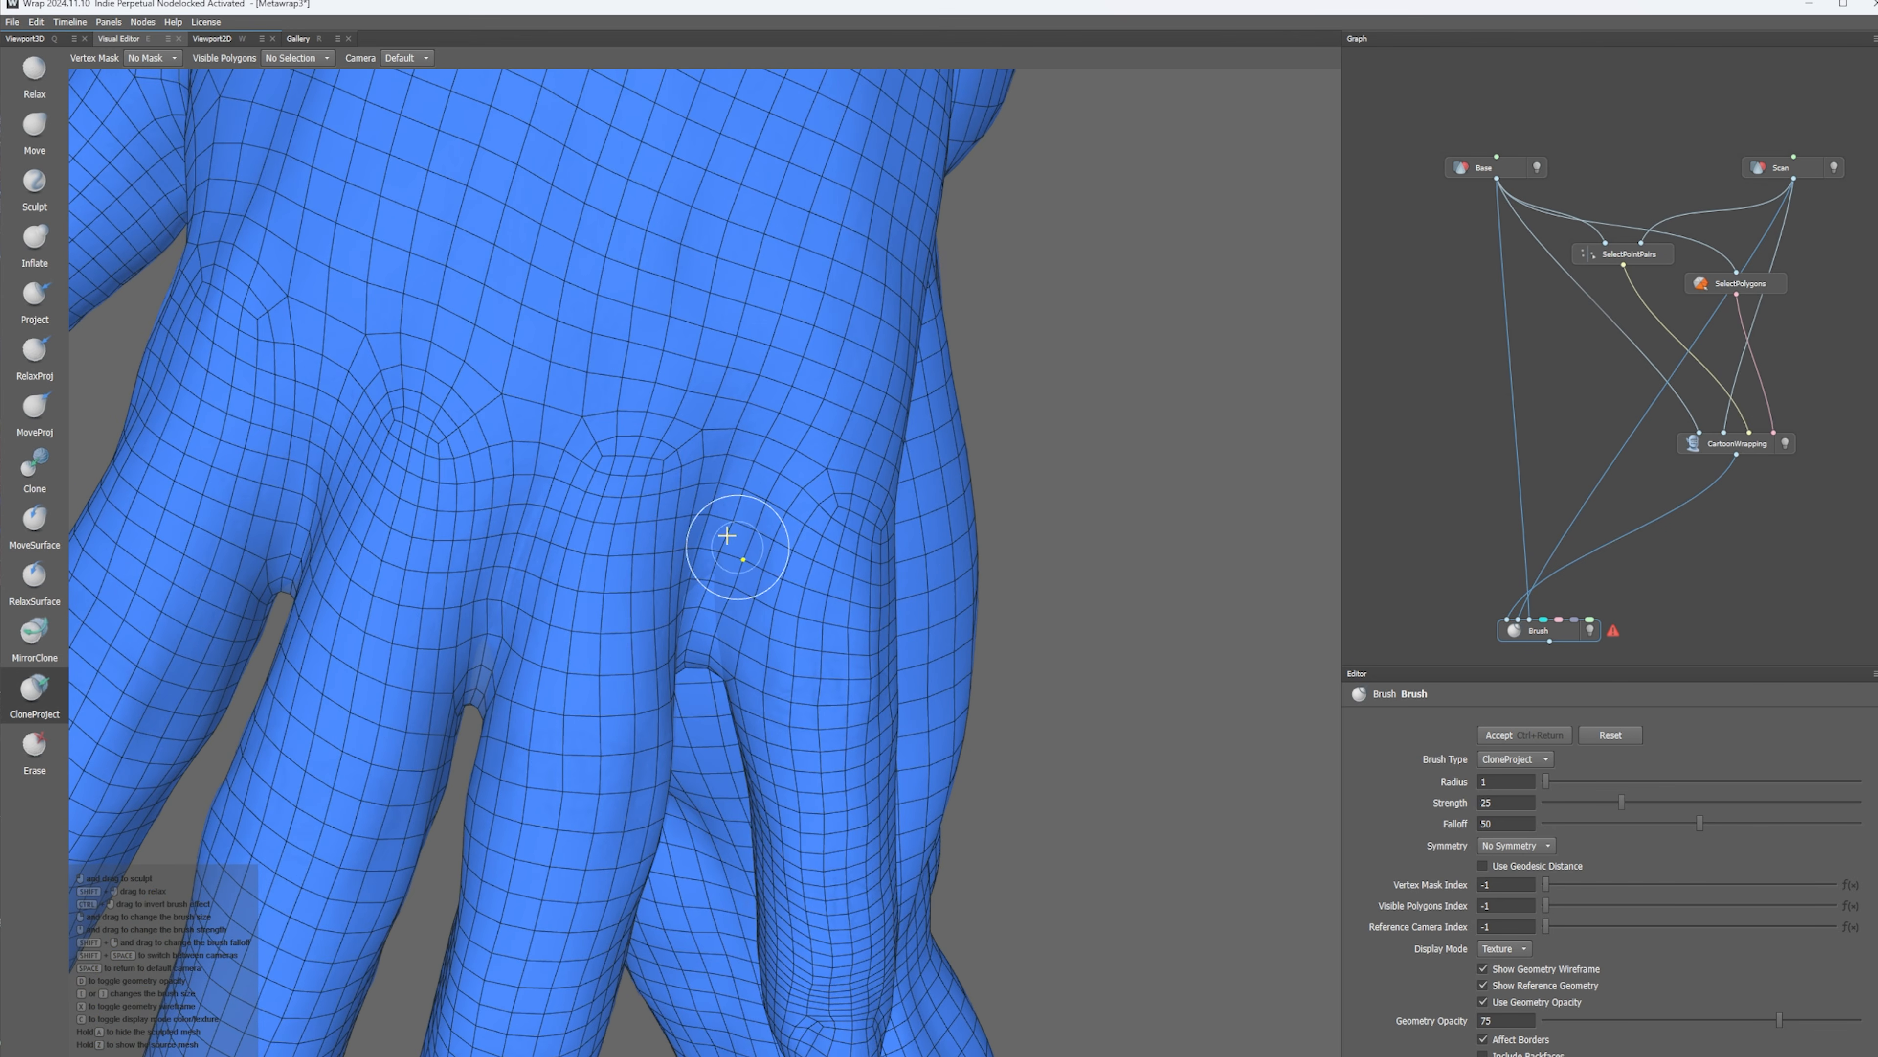
left_click_drag(761, 680, 733, 614, "alt")
scroll(734, 615, "up", 3)
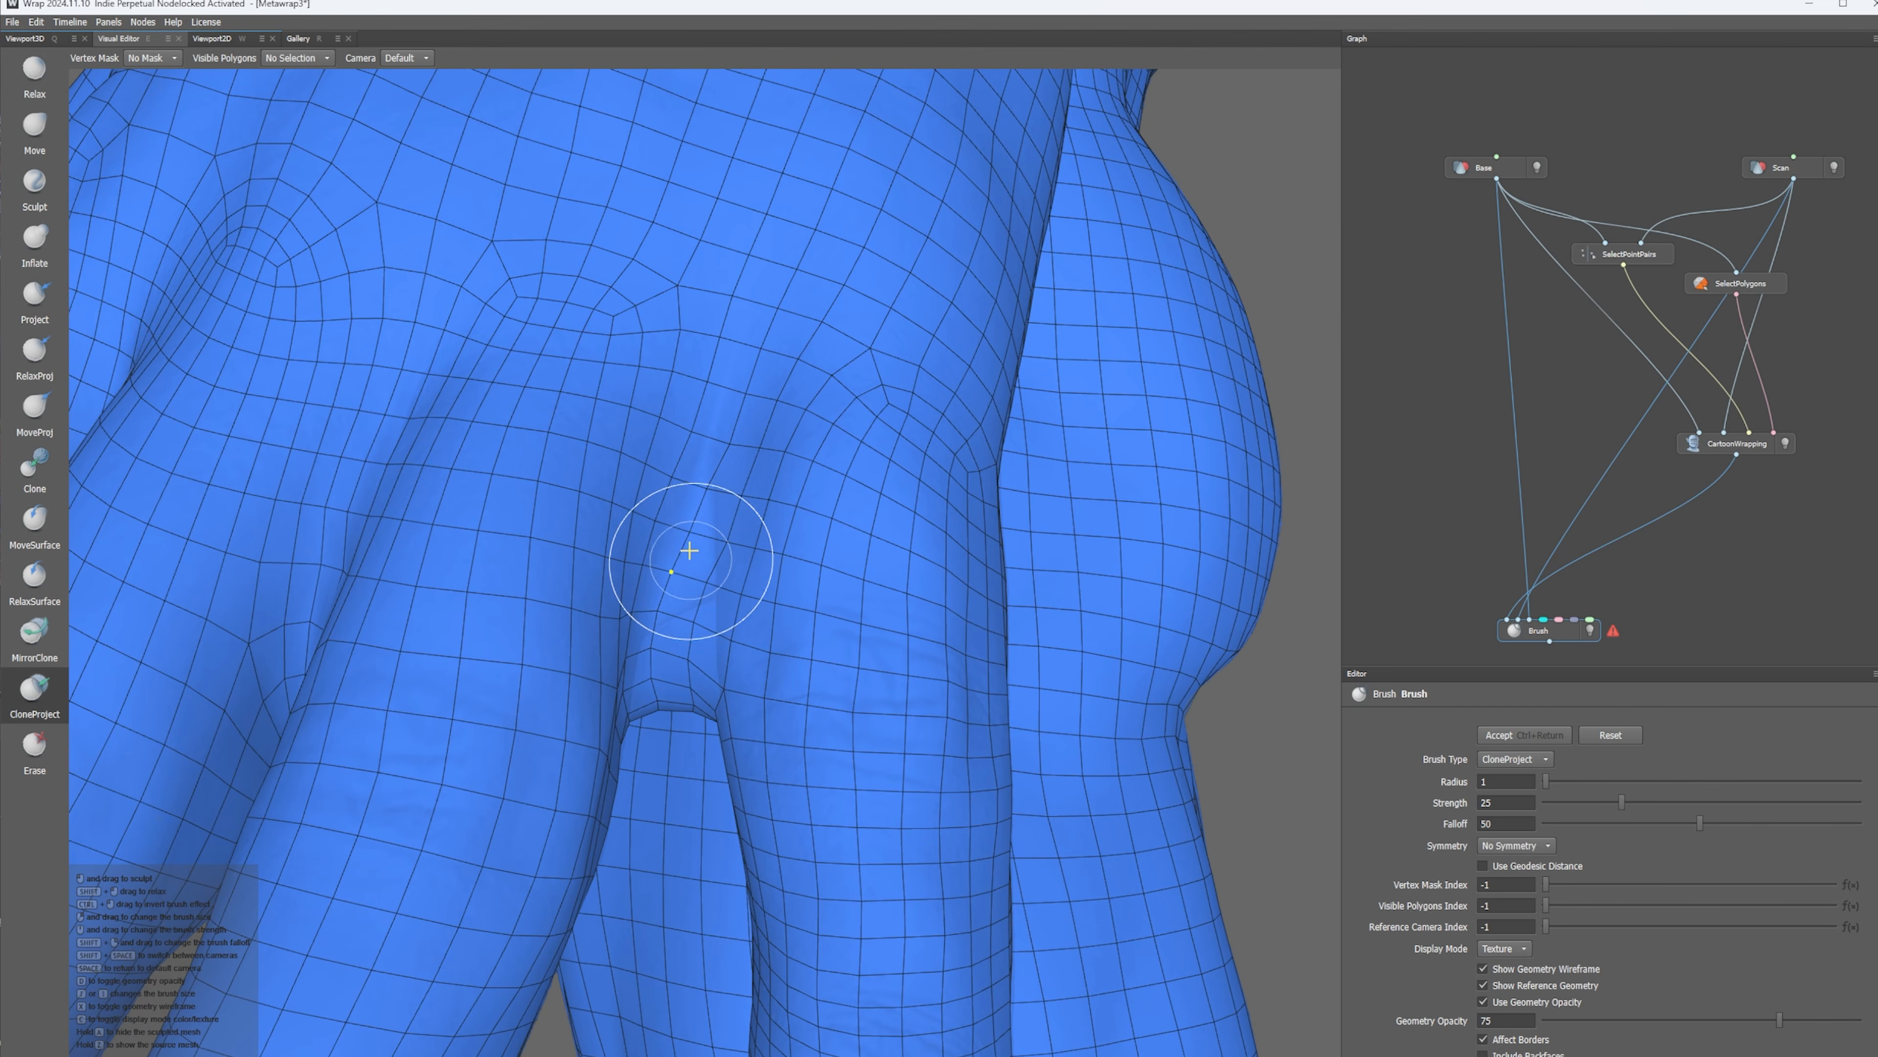
left_click_drag(689, 550, 711, 603, "alt")
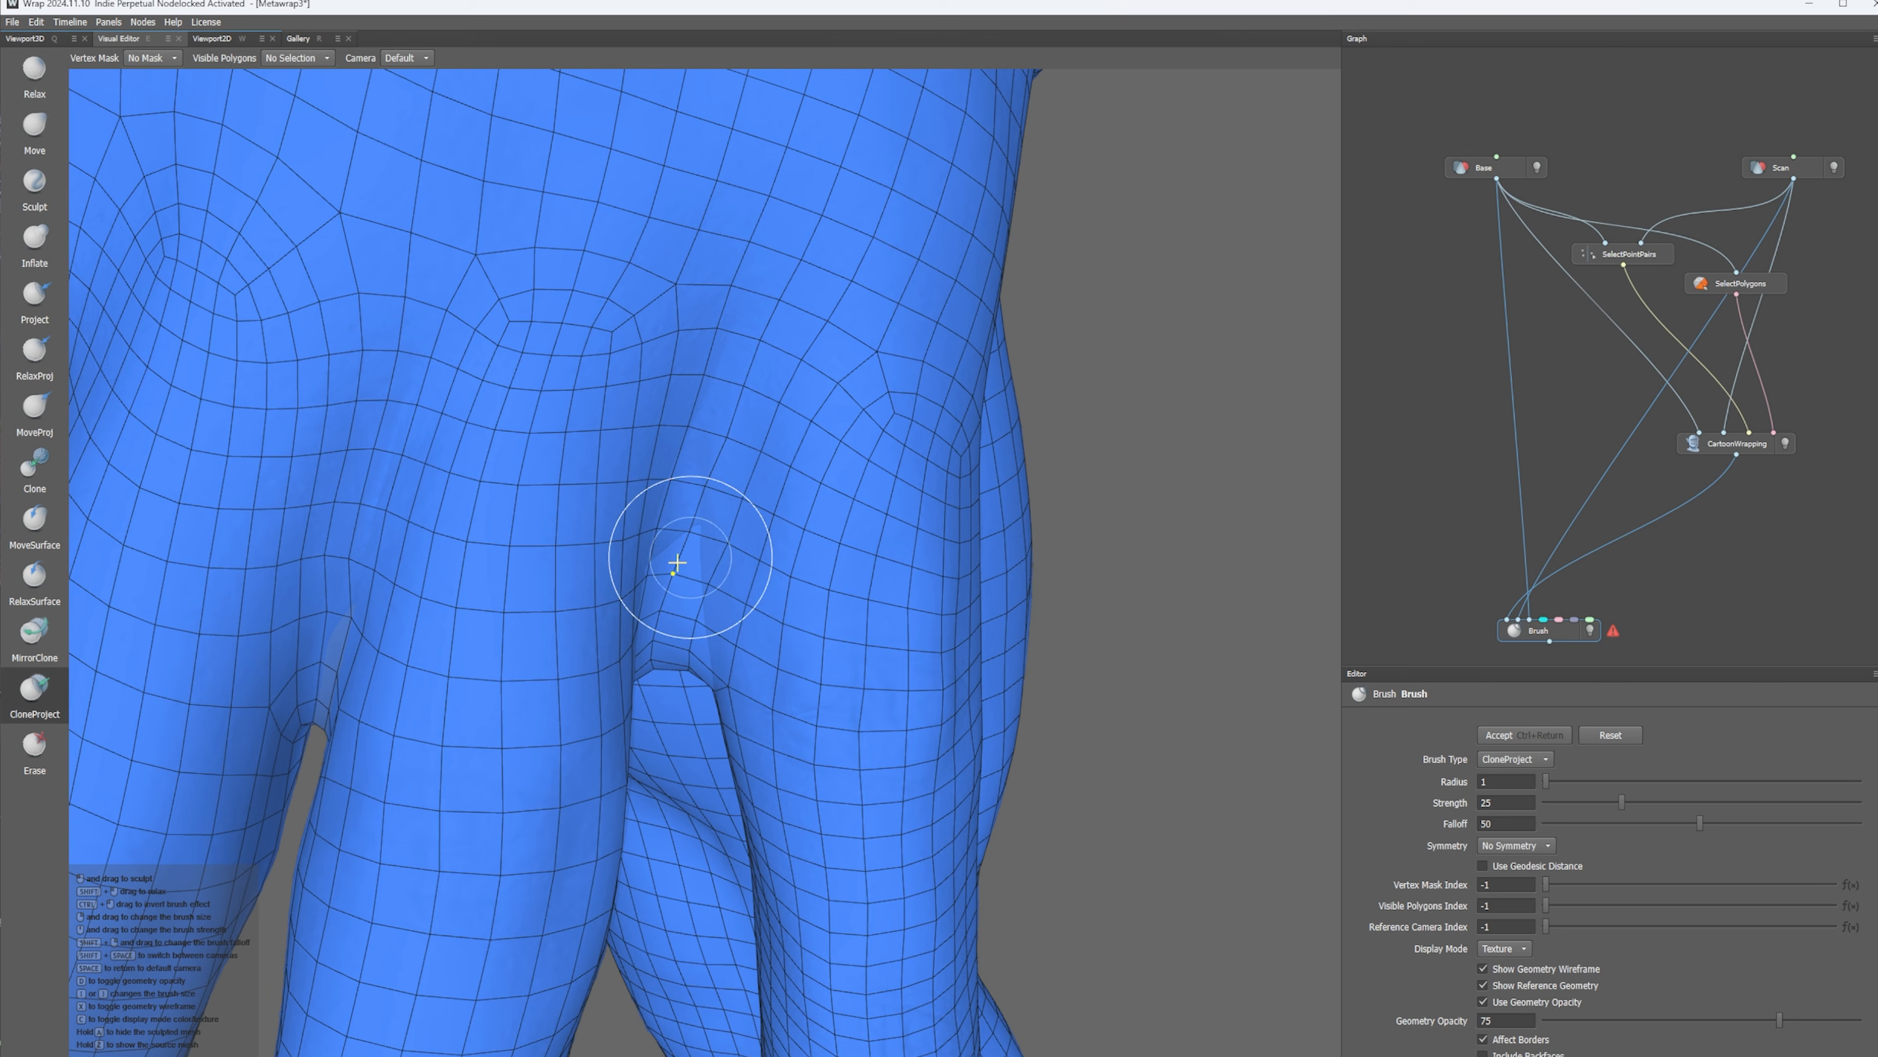
left_click_drag(584, 651, 697, 583, "alt")
scroll(696, 583, "down", 3)
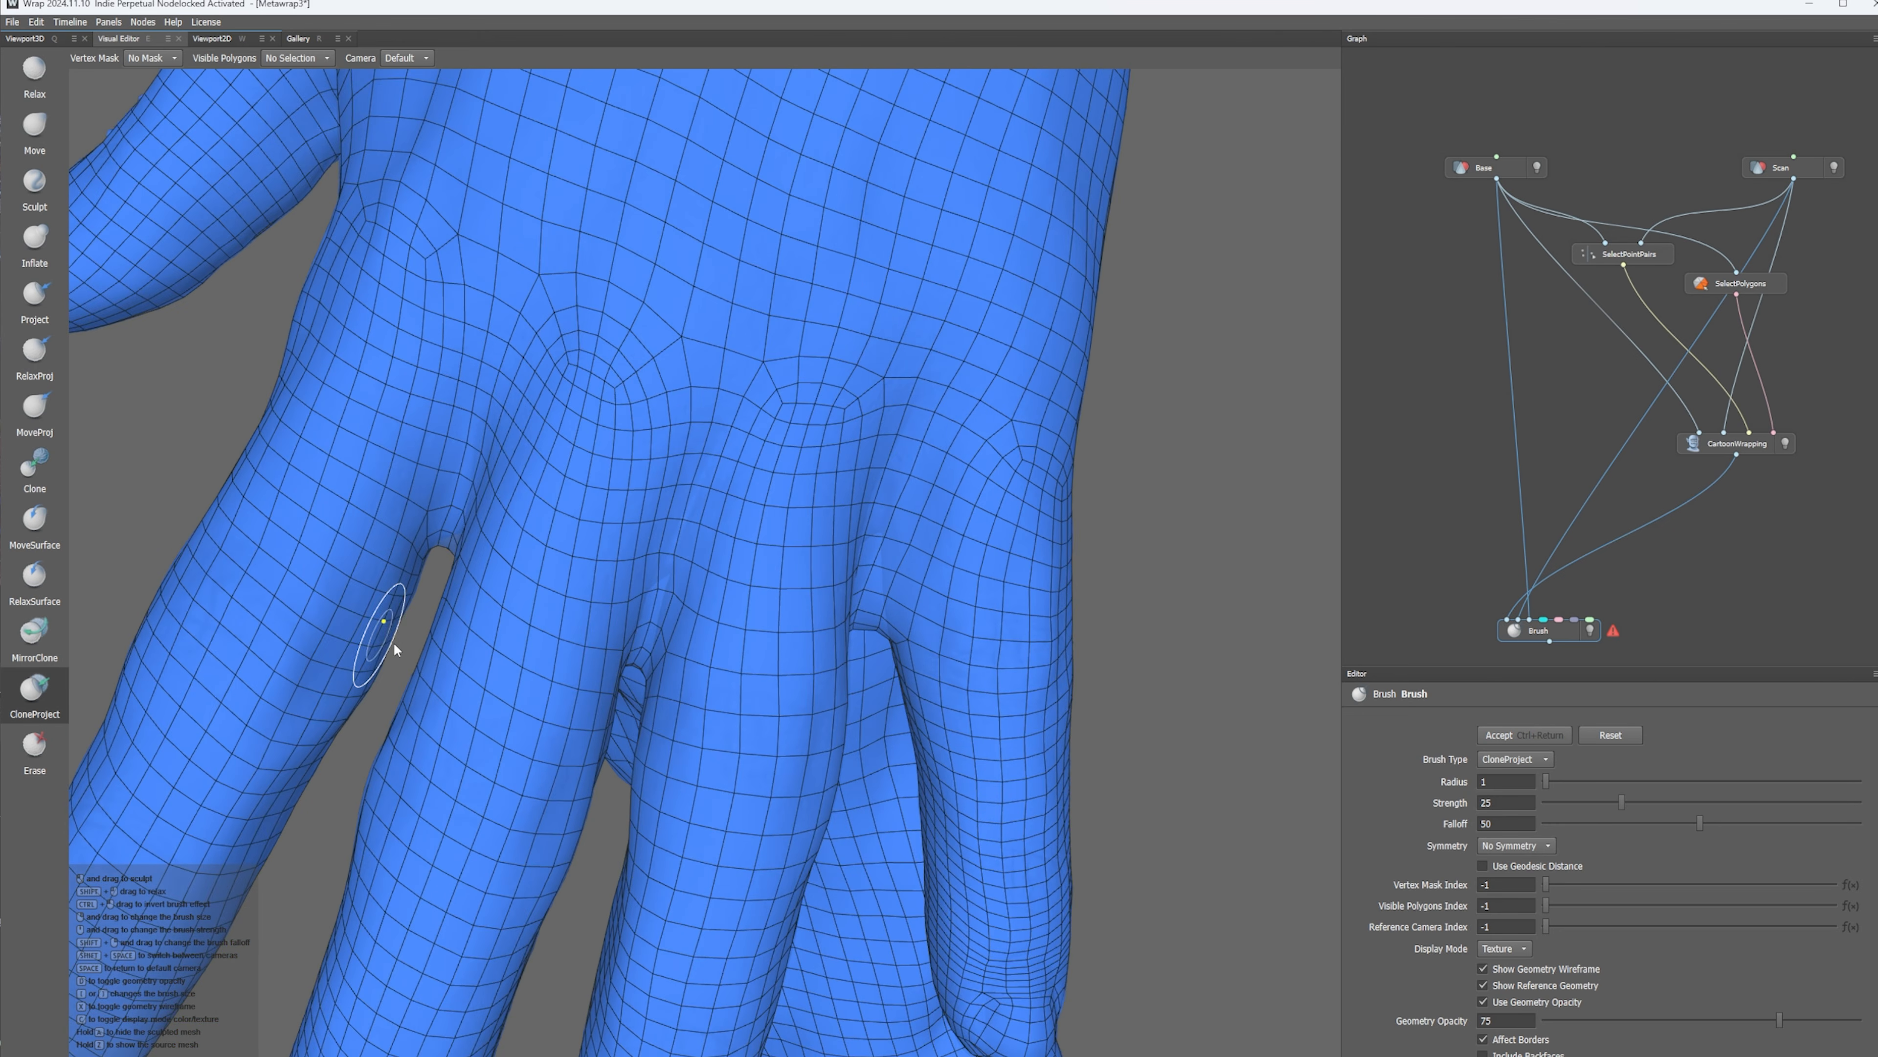
left_click_drag(394, 647, 726, 699, "alt")
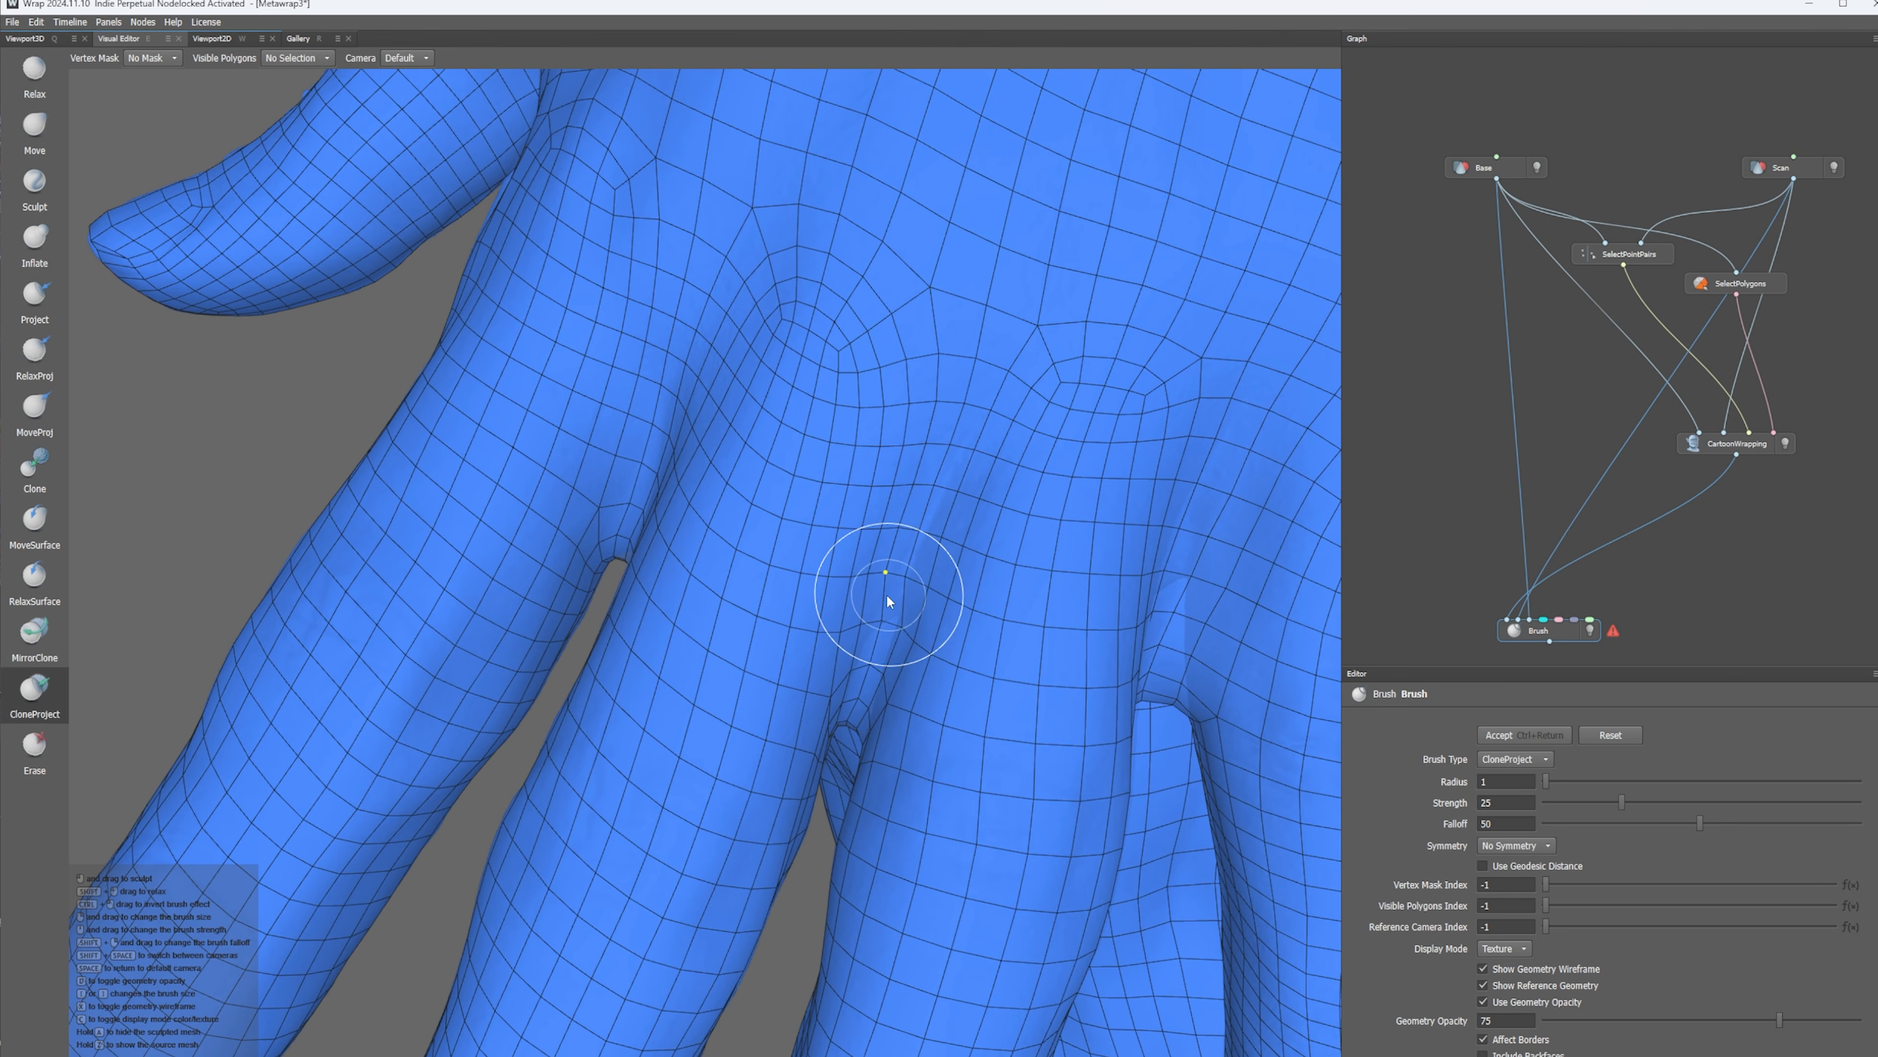
middle_click_drag(887, 593, 852, 657, "alt")
scroll(804, 754, "down", 6)
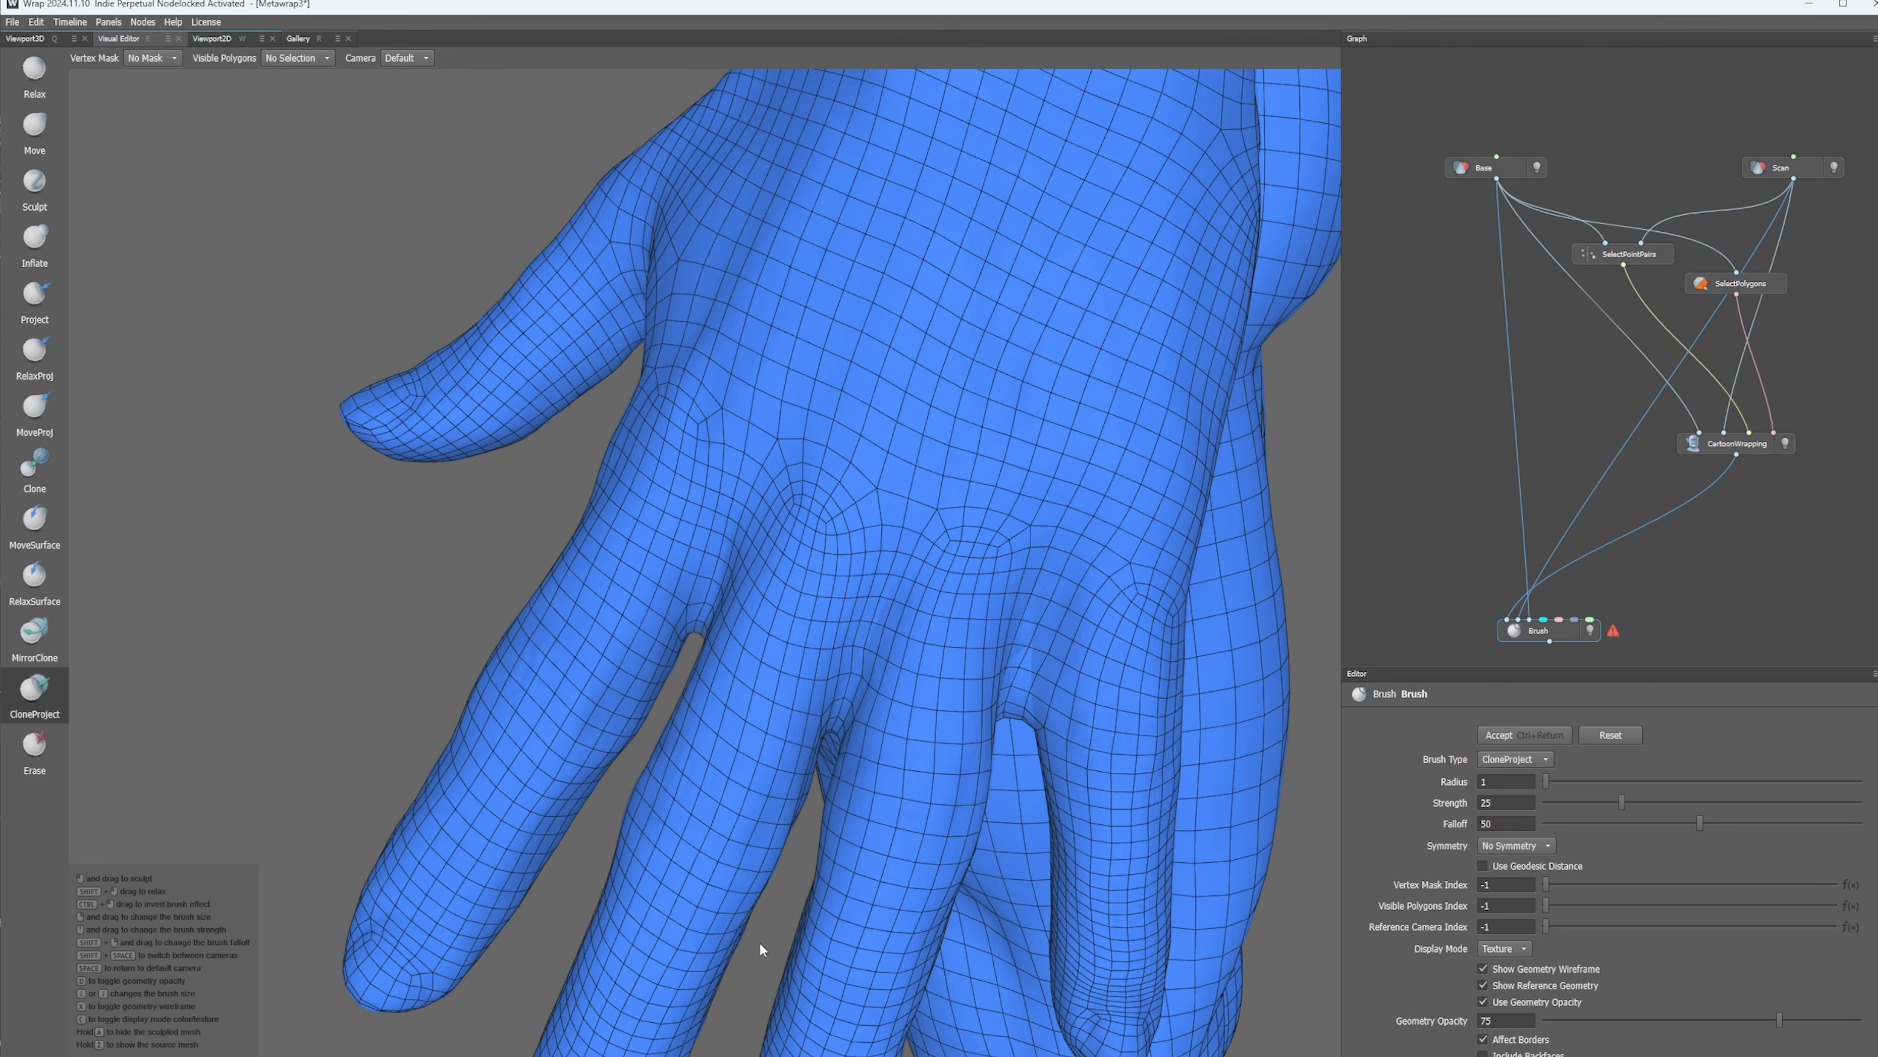
left_click_drag(755, 855, 806, 804, "alt")
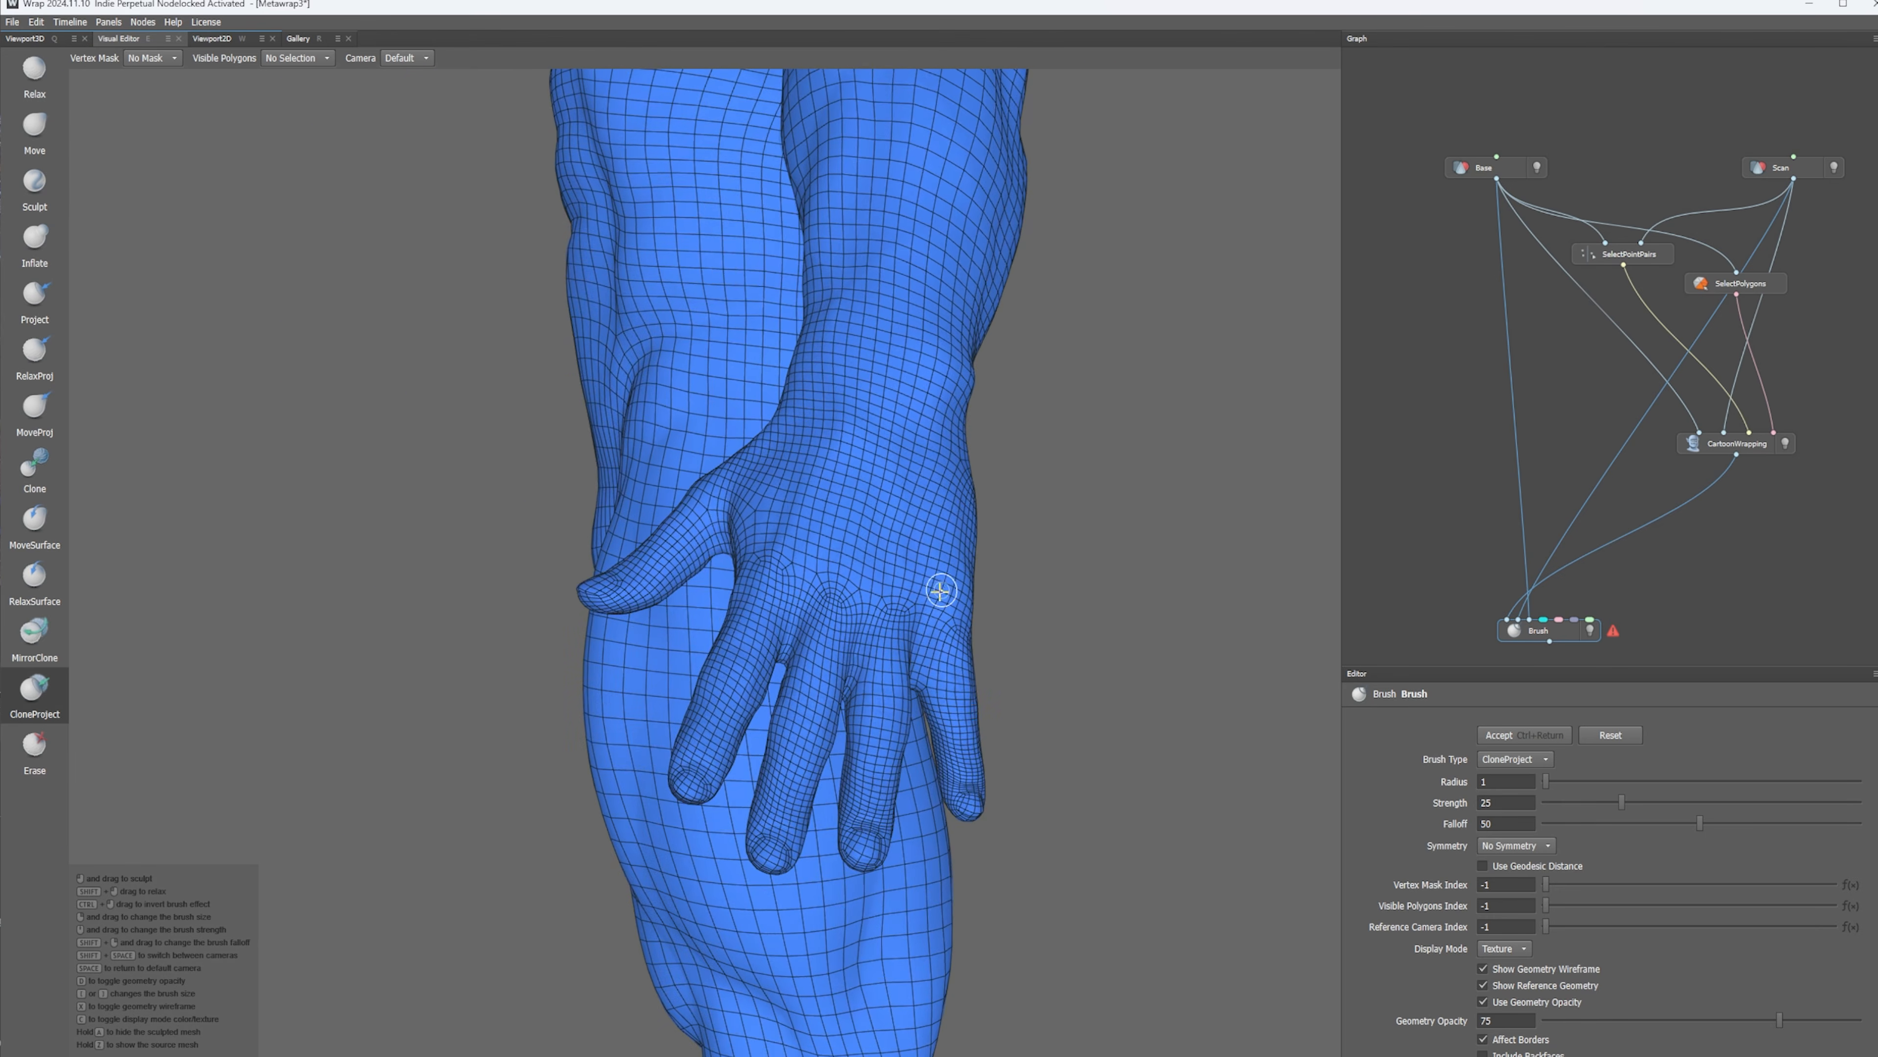
middle_click_drag(939, 591, 847, 763, "alt")
scroll(846, 764, "up", 4)
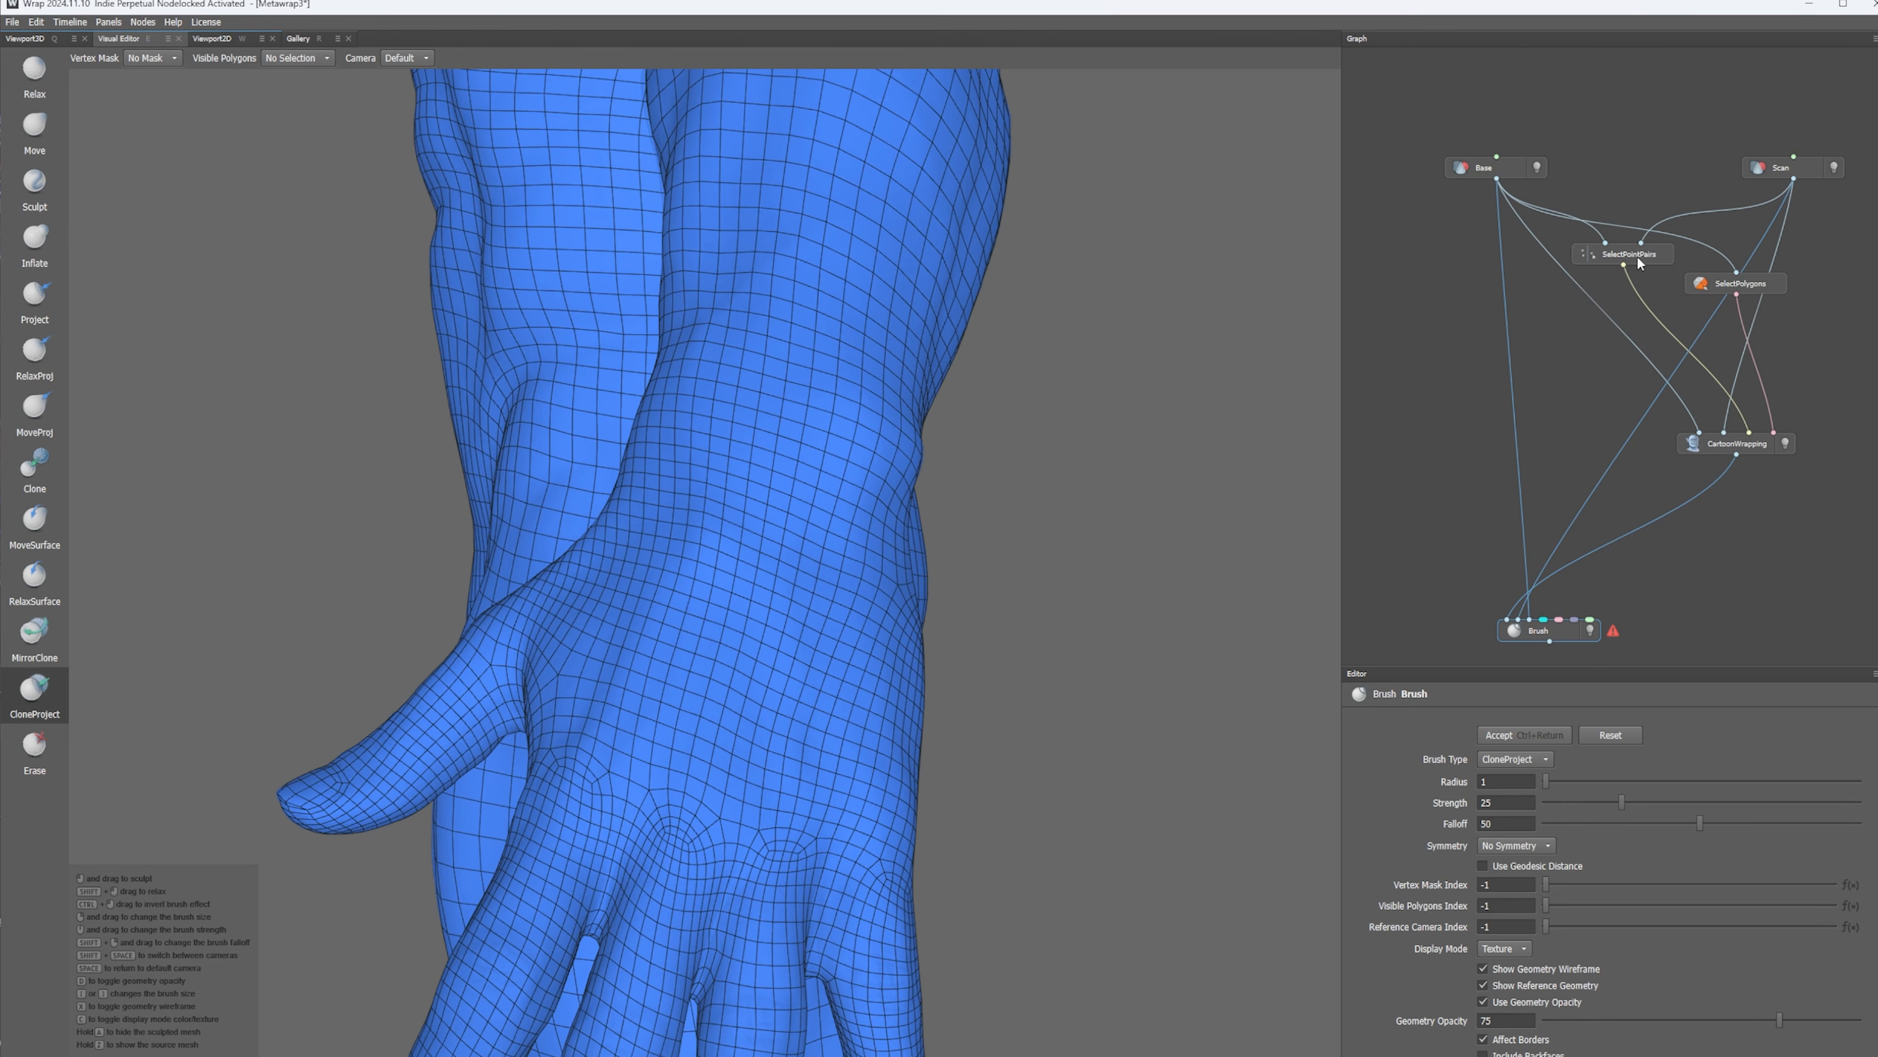
- Open the SelectPointPairs node and add a matching point pair between the index and middle fingers of the character's left hand
left_click(1637, 255)
left_click_drag(1295, 742, 1038, 758, "alt")
middle_click_drag(1039, 758, 1032, 563, "alt")
right_click_drag(1032, 562, 911, 887, "alt")
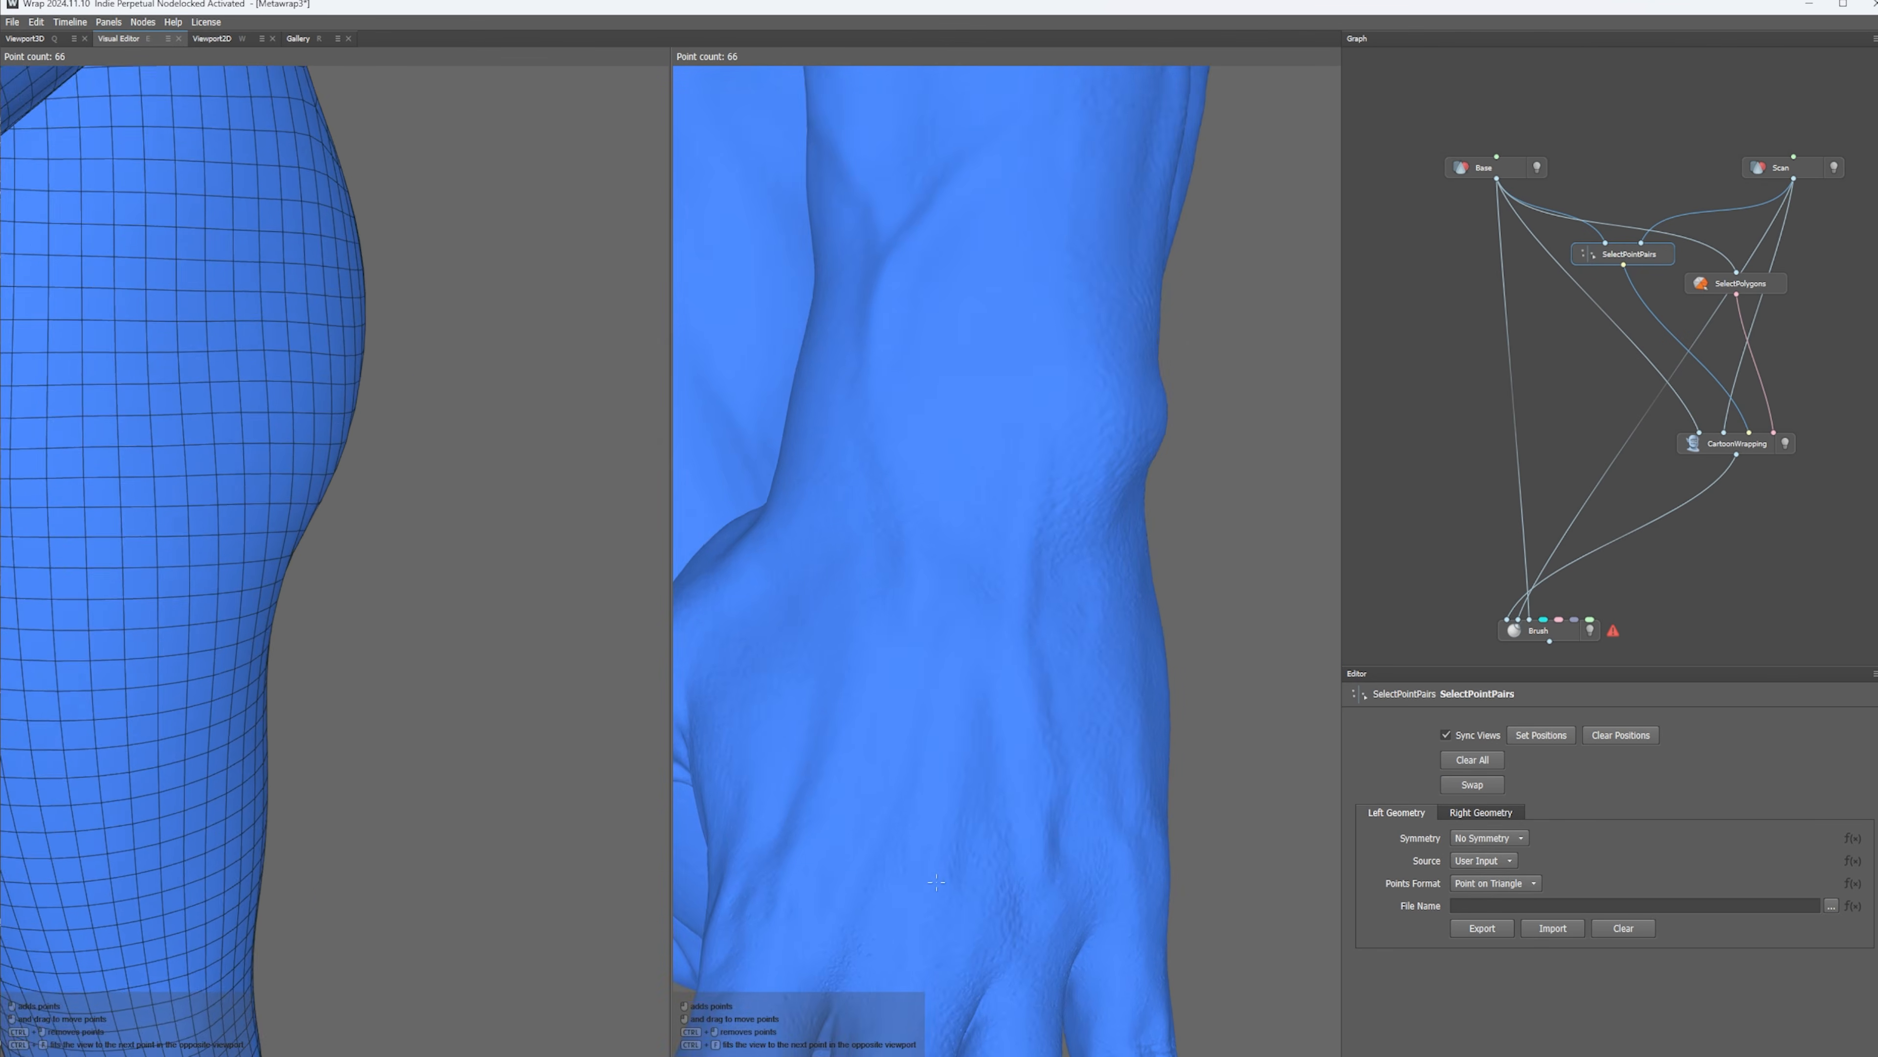
middle_click_drag(911, 887, 1047, 550, "alt")
scroll(1058, 540, "up", 3)
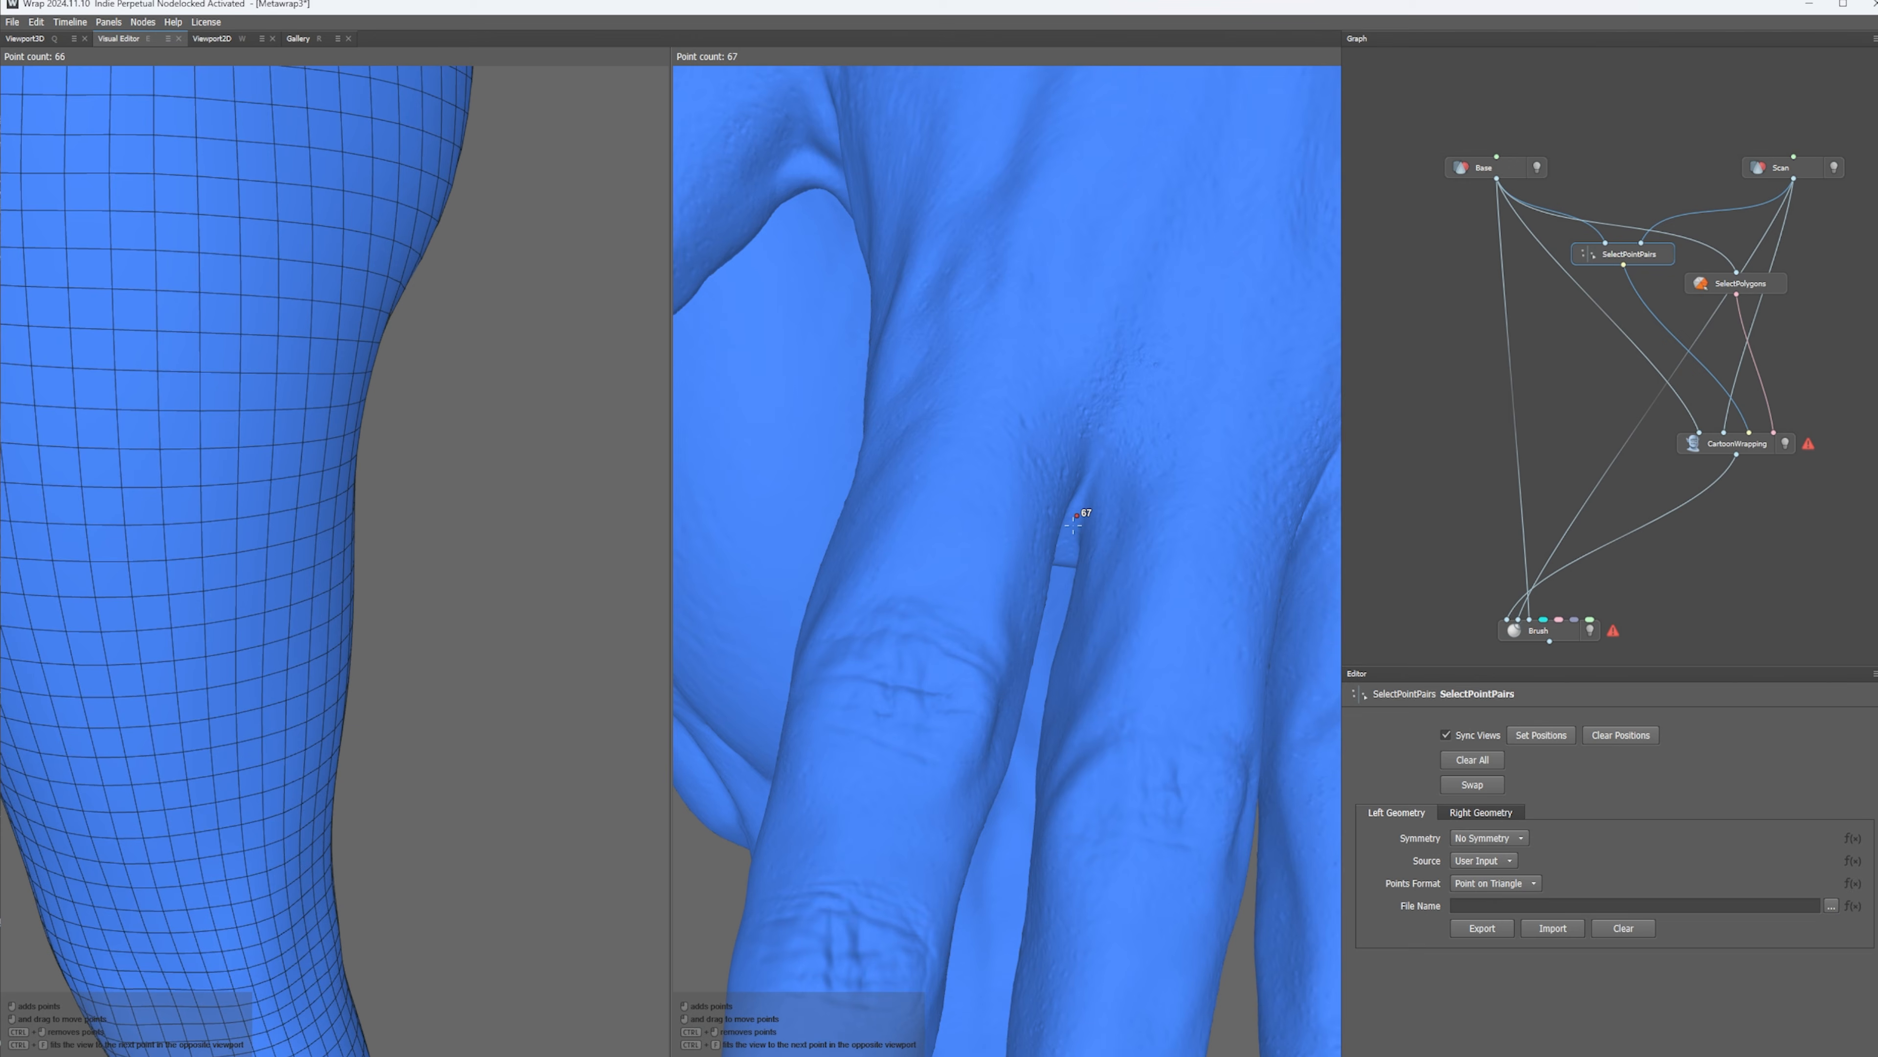
scroll(348, 573, "down", 8)
scroll(82, 426, "up", 7)
left_click(285, 722)
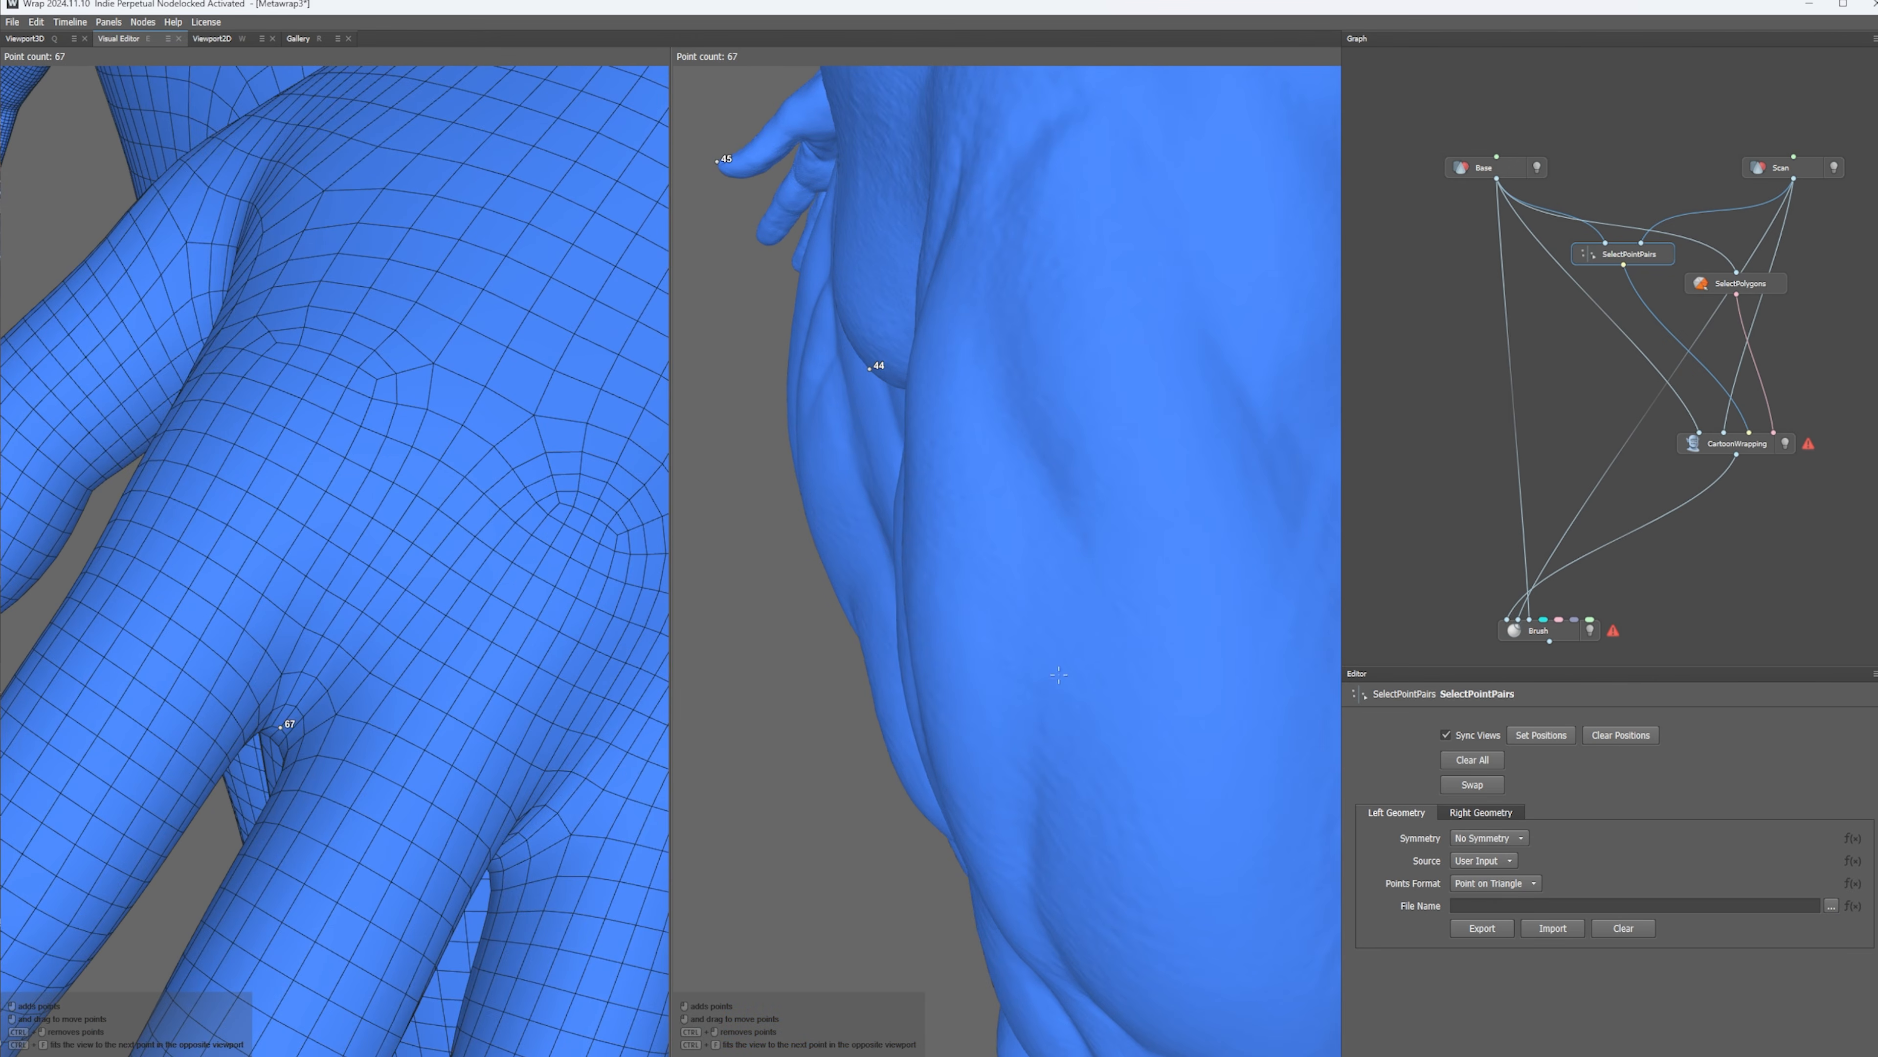
- Add a matching point pair between the middle and ring fingers of the left hand on scan and base
scroll(285, 722, "down", 7)
scroll(1018, 710, "up", 4)
left_click(1017, 710)
scroll(1018, 710, "down", 7)
scroll(423, 684, "up", 8)
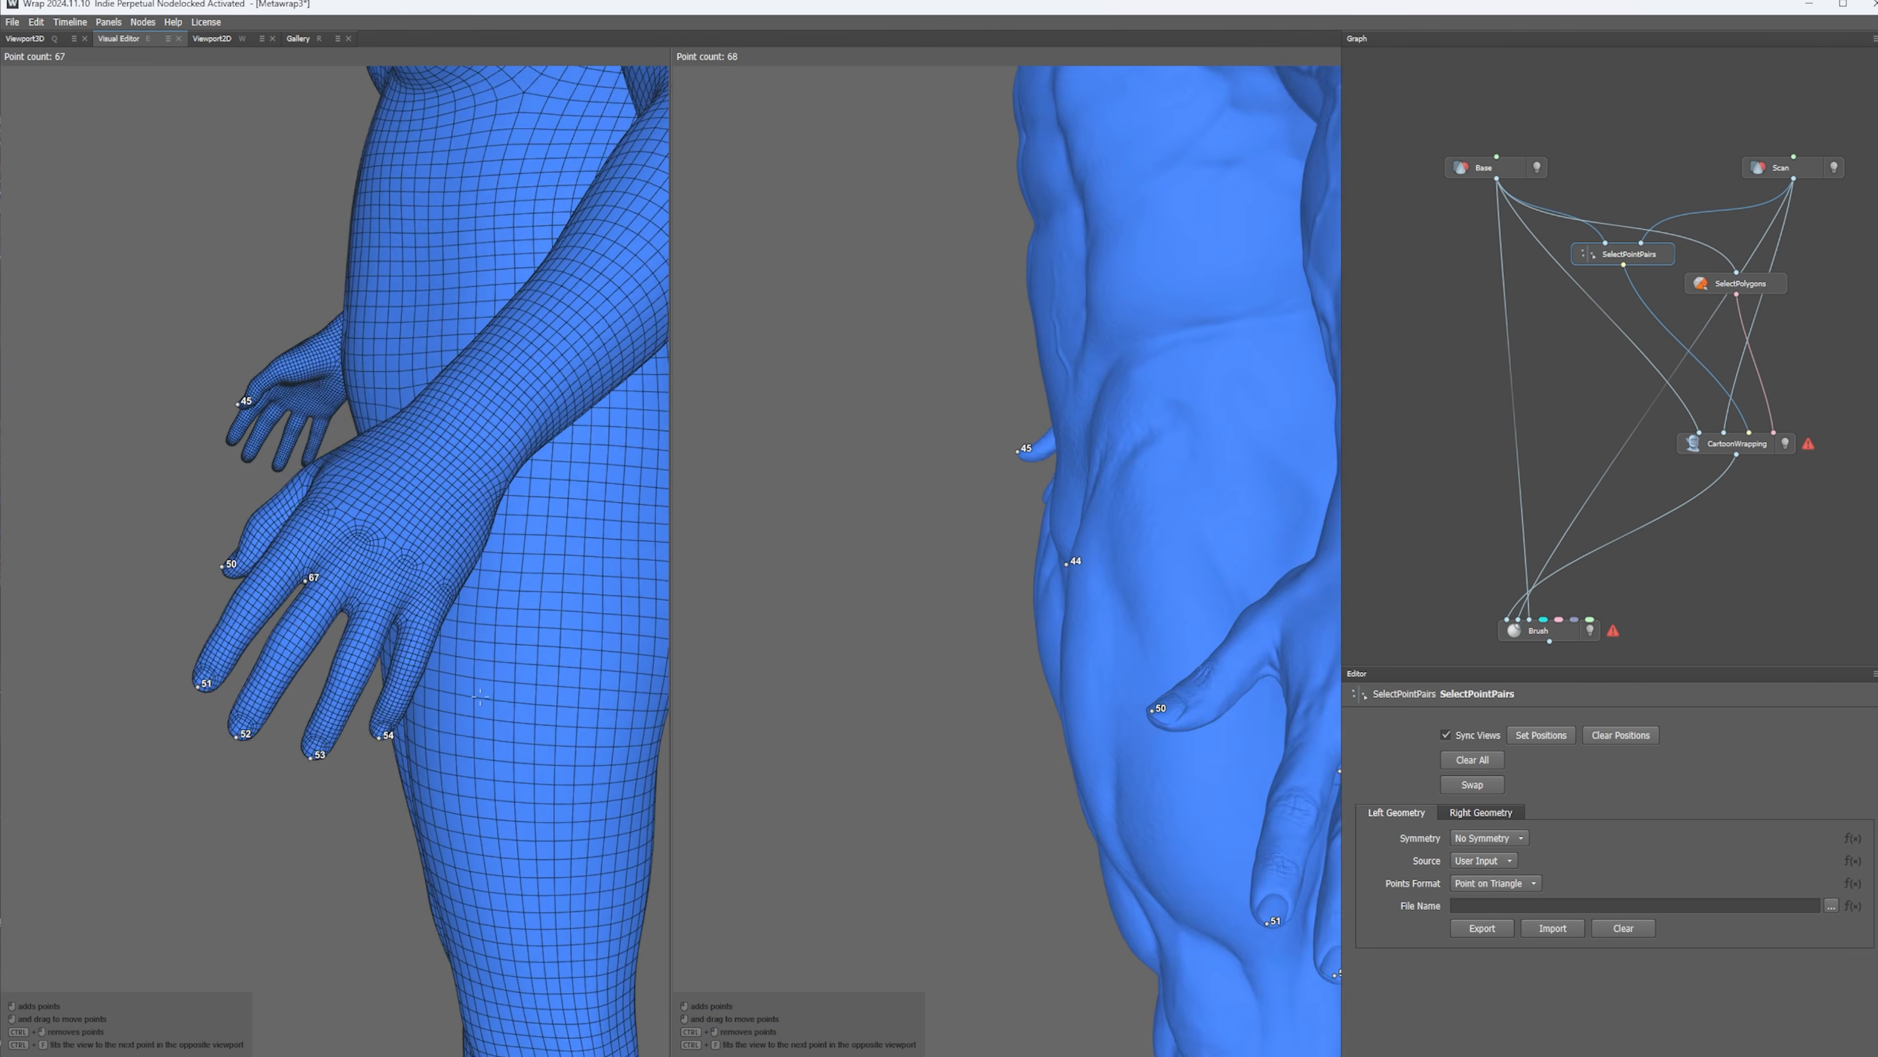
left_click(373, 713)
- Add a matching point pair between the ring and little fingers of the left hand on scan and base
scroll(373, 713, "down", 7)
scroll(978, 770, "up", 7)
left_click(977, 769)
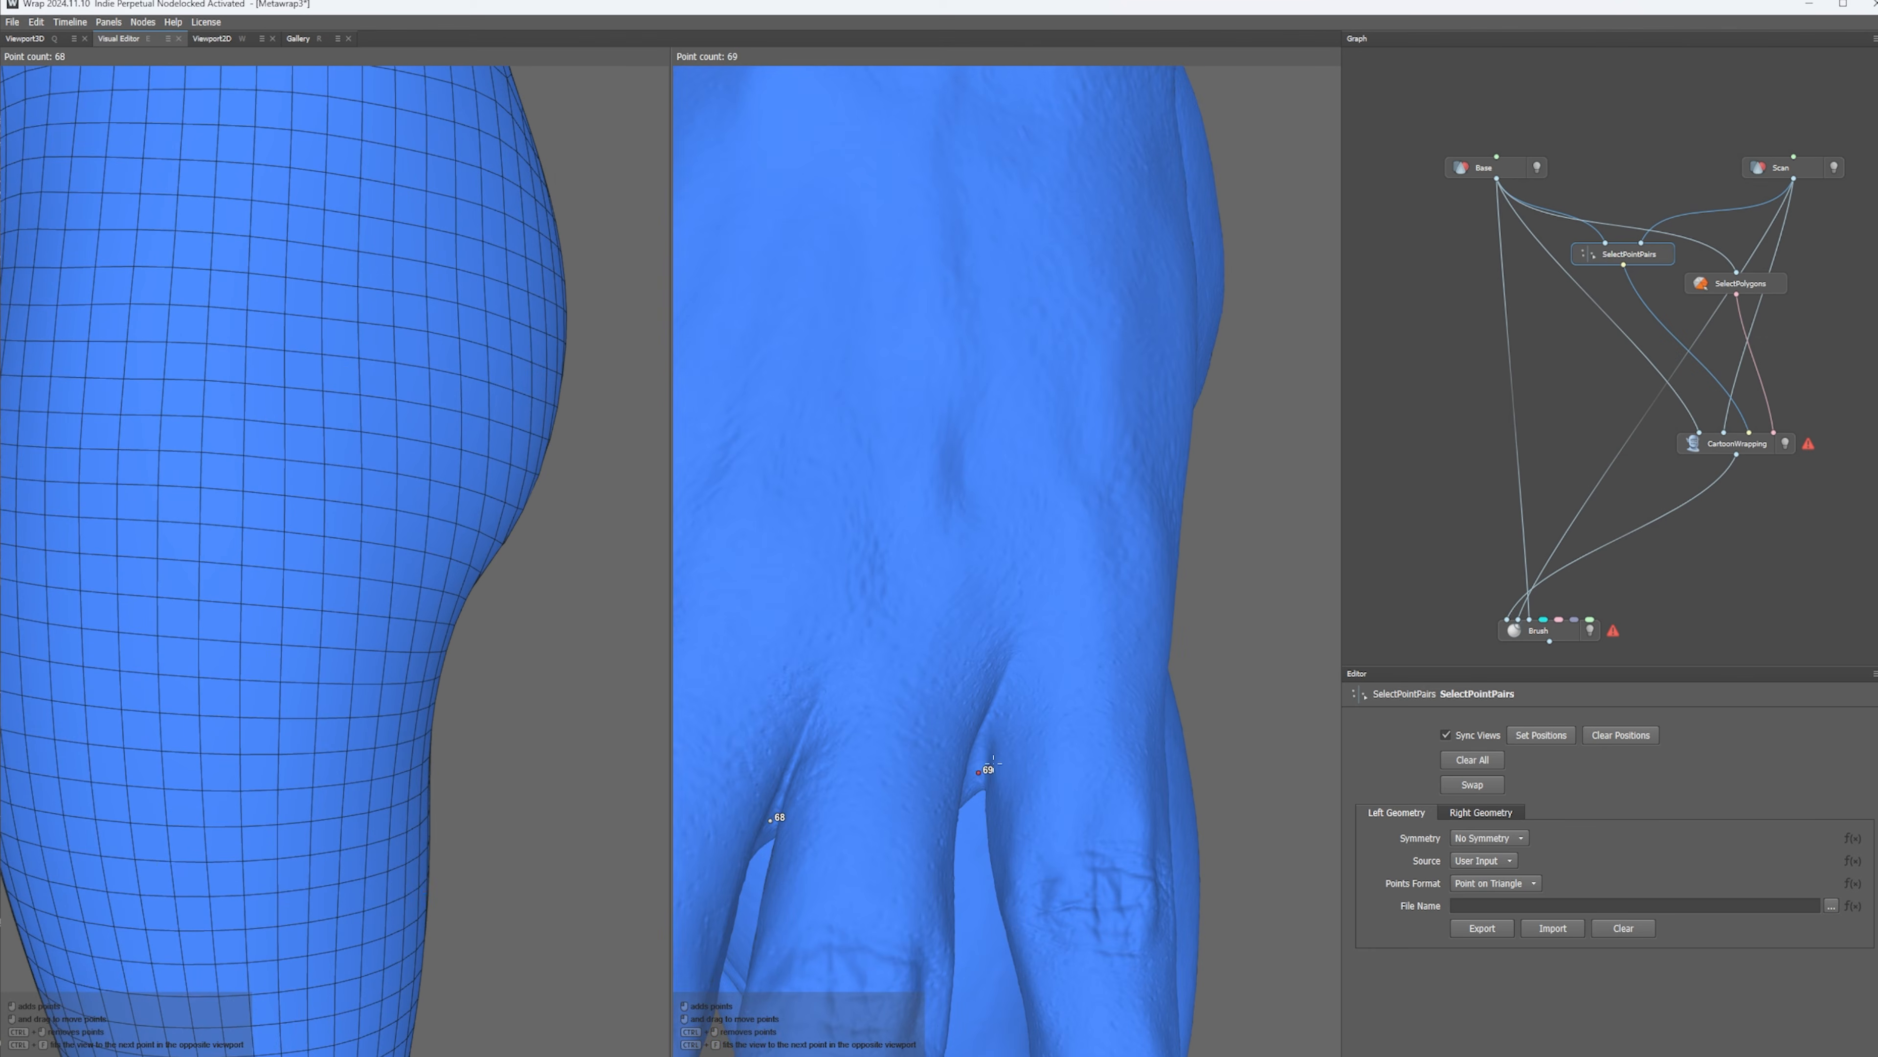
scroll(978, 769, "down", 5)
scroll(618, 642, "up", 7)
left_click(412, 722)
scroll(1051, 685, "down", 8)
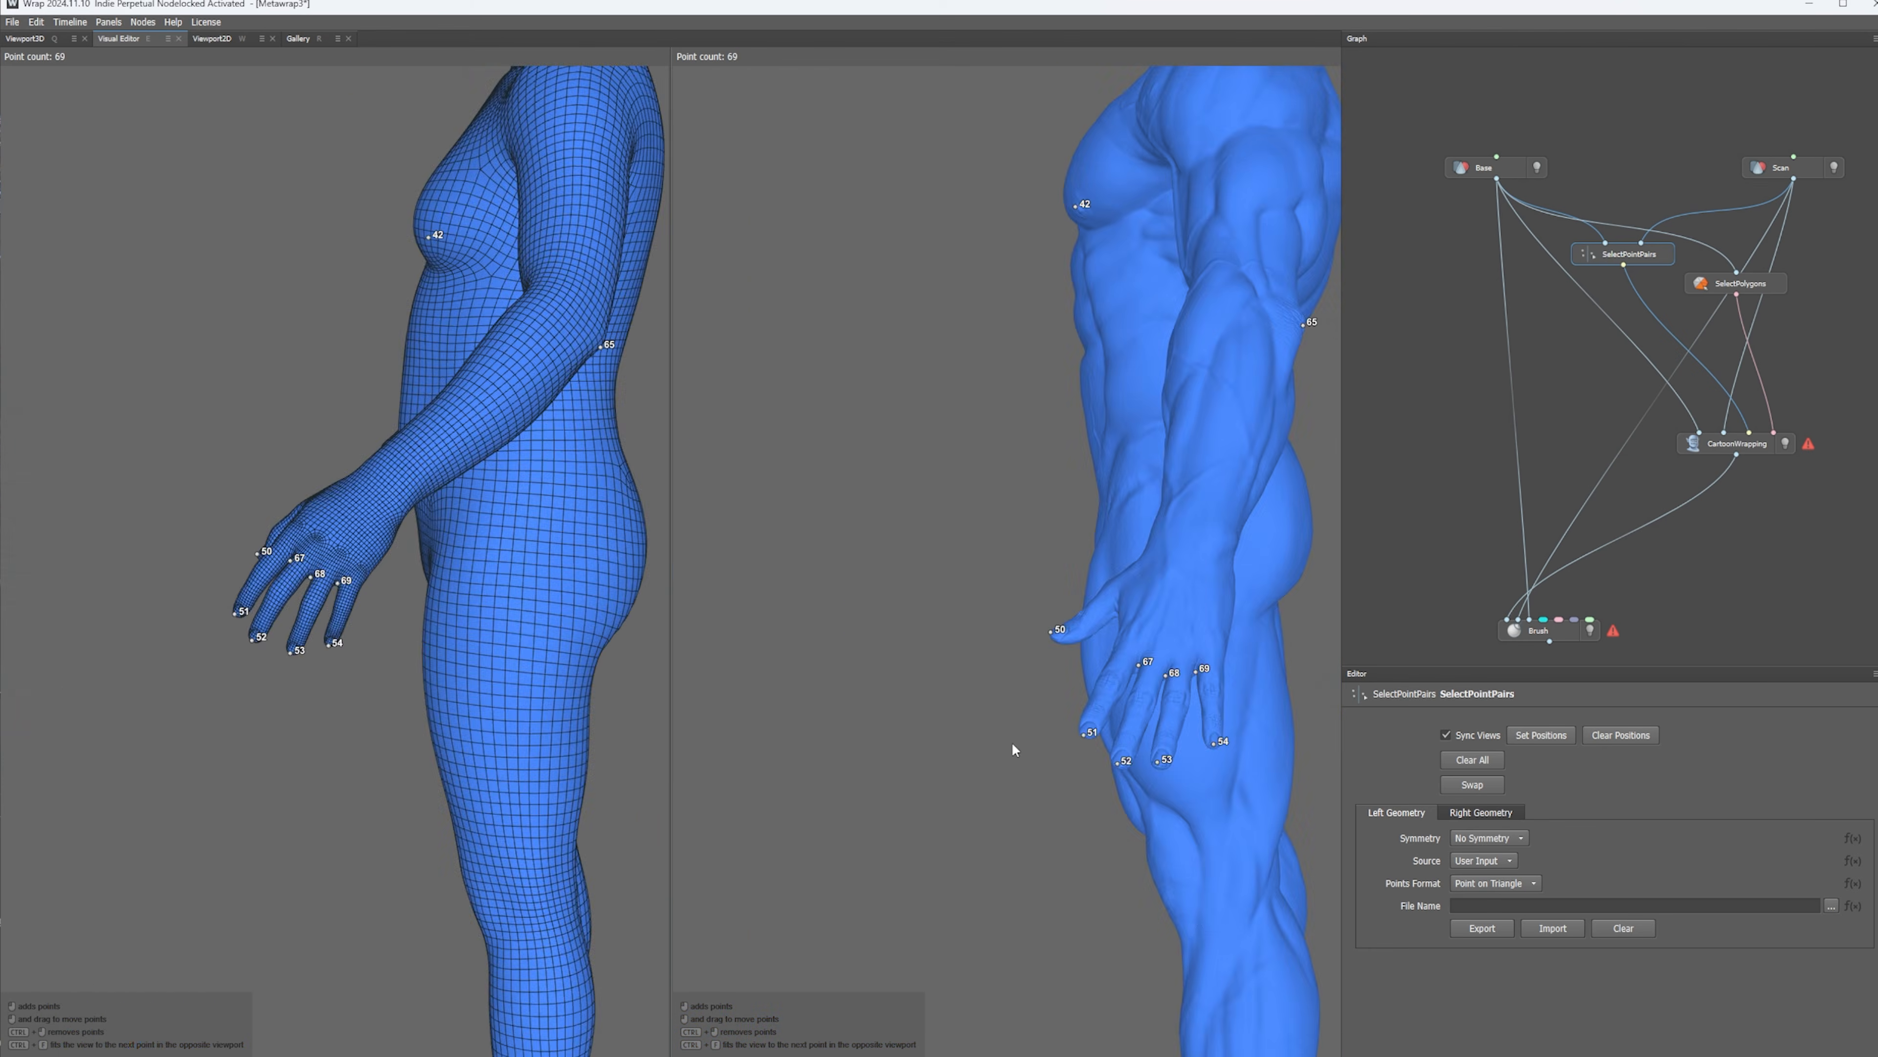
- Add a matching point pair between the index and middle fingers of the right hand on scan and base
scroll(1061, 742, "up", 2)
left_click_drag(1014, 750, 1132, 737, "alt")
scroll(1017, 579, "up", 7)
left_click(1017, 579)
scroll(1018, 578, "down", 6)
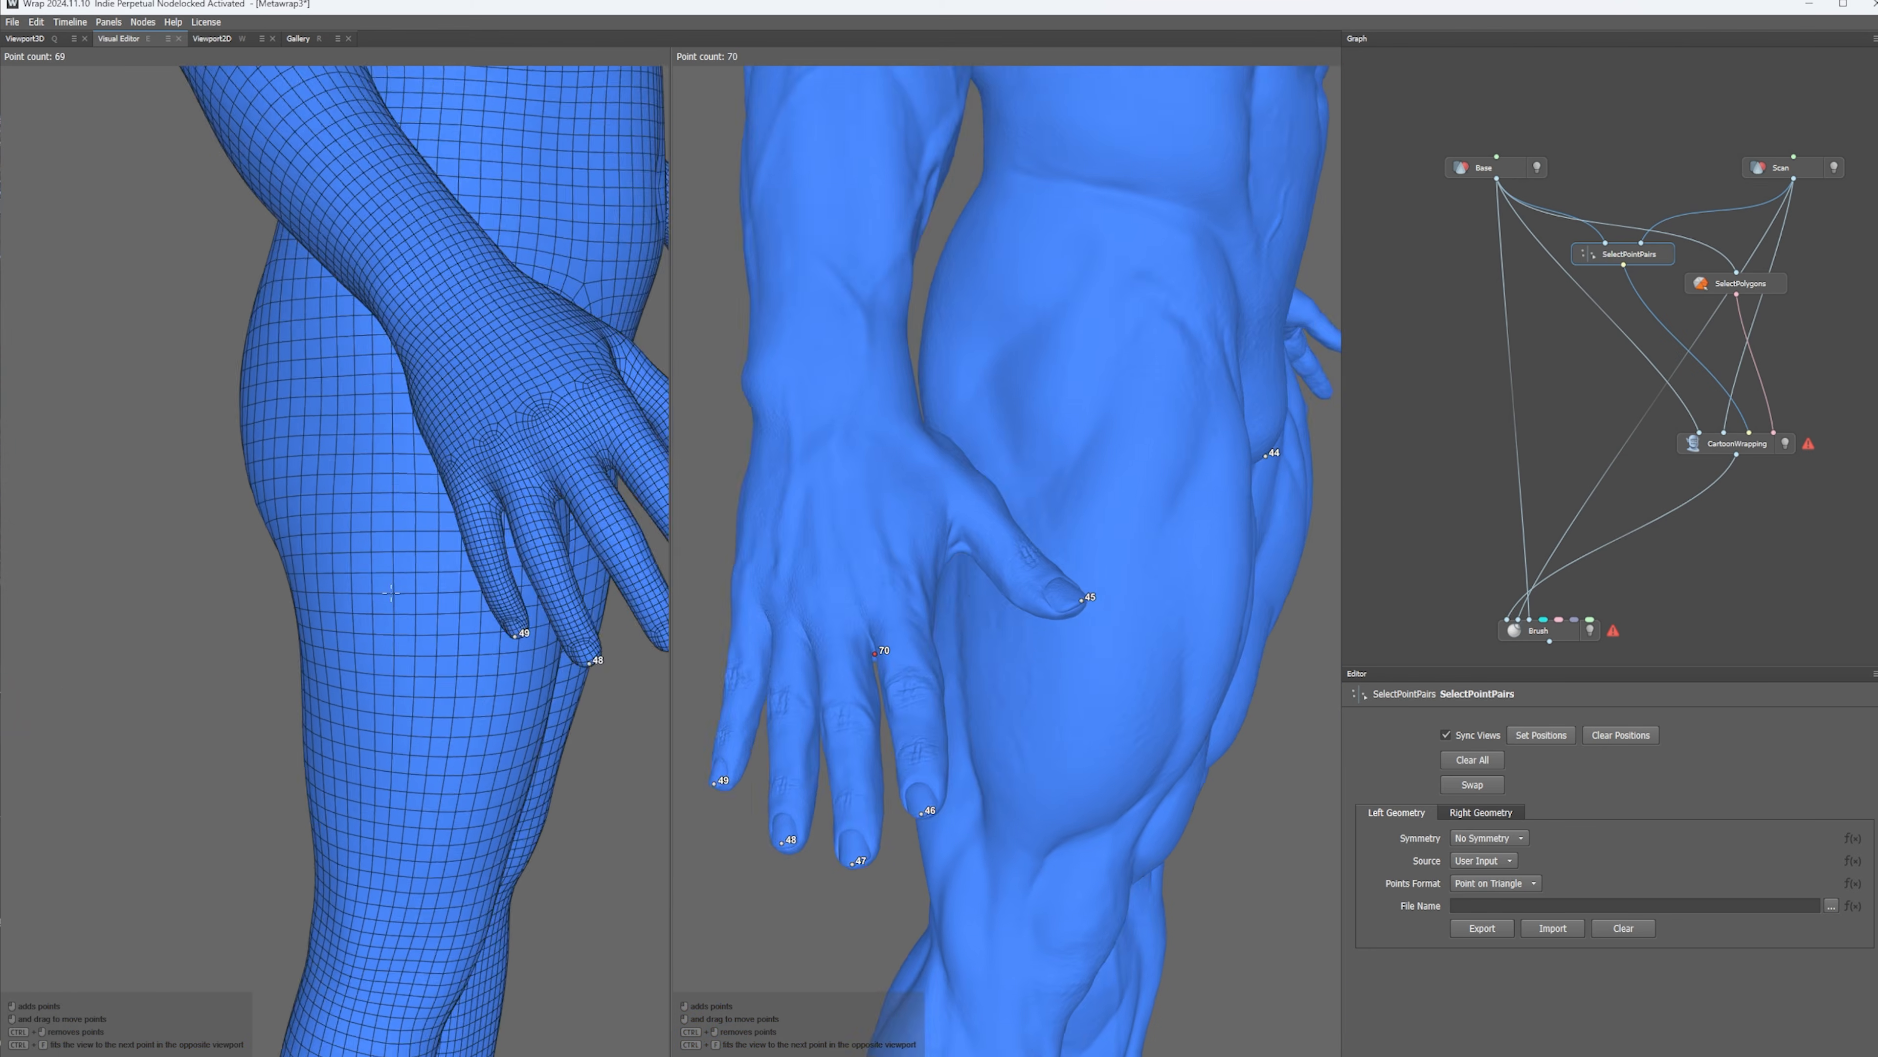
middle_click_drag(607, 518, 405, 603, "alt")
scroll(405, 603, "up", 4)
left_click(337, 651)
- Add a matching point pair between the middle and ring fingers of the right hand on scan and base
left_click_drag(337, 651, 562, 641, "alt")
scroll(1183, 592, "up", 5)
left_click_drag(1257, 585, 1213, 581, "alt")
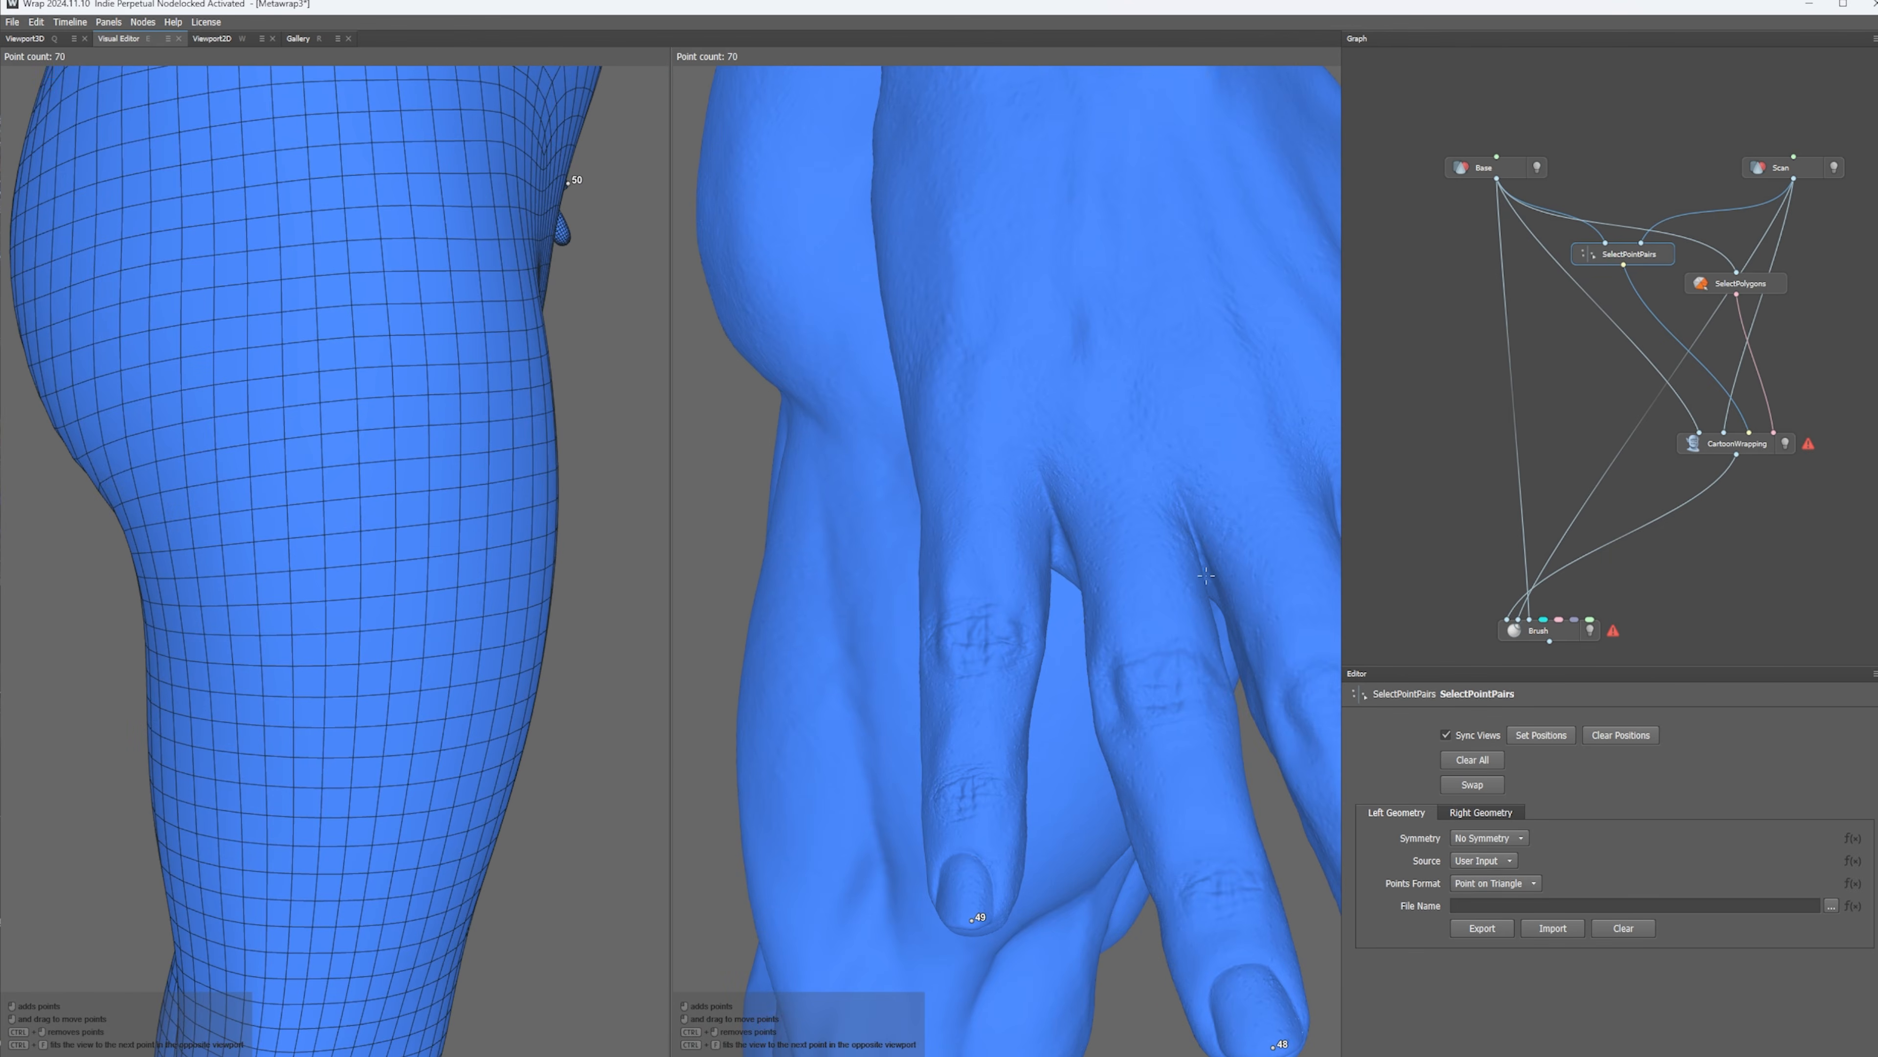
left_click(1208, 576)
scroll(1208, 577, "down", 5)
middle_click_drag(517, 459, 201, 589, "alt")
scroll(580, 518, "up", 2)
left_click(566, 507)
- Add a matching point pair between the ring and little fingers of the right hand on scan and base
left_click_drag(566, 508, 732, 511, "alt")
left_click(892, 637)
scroll(891, 637, "down", 4)
left_click_drag(891, 637, 739, 630, "alt")
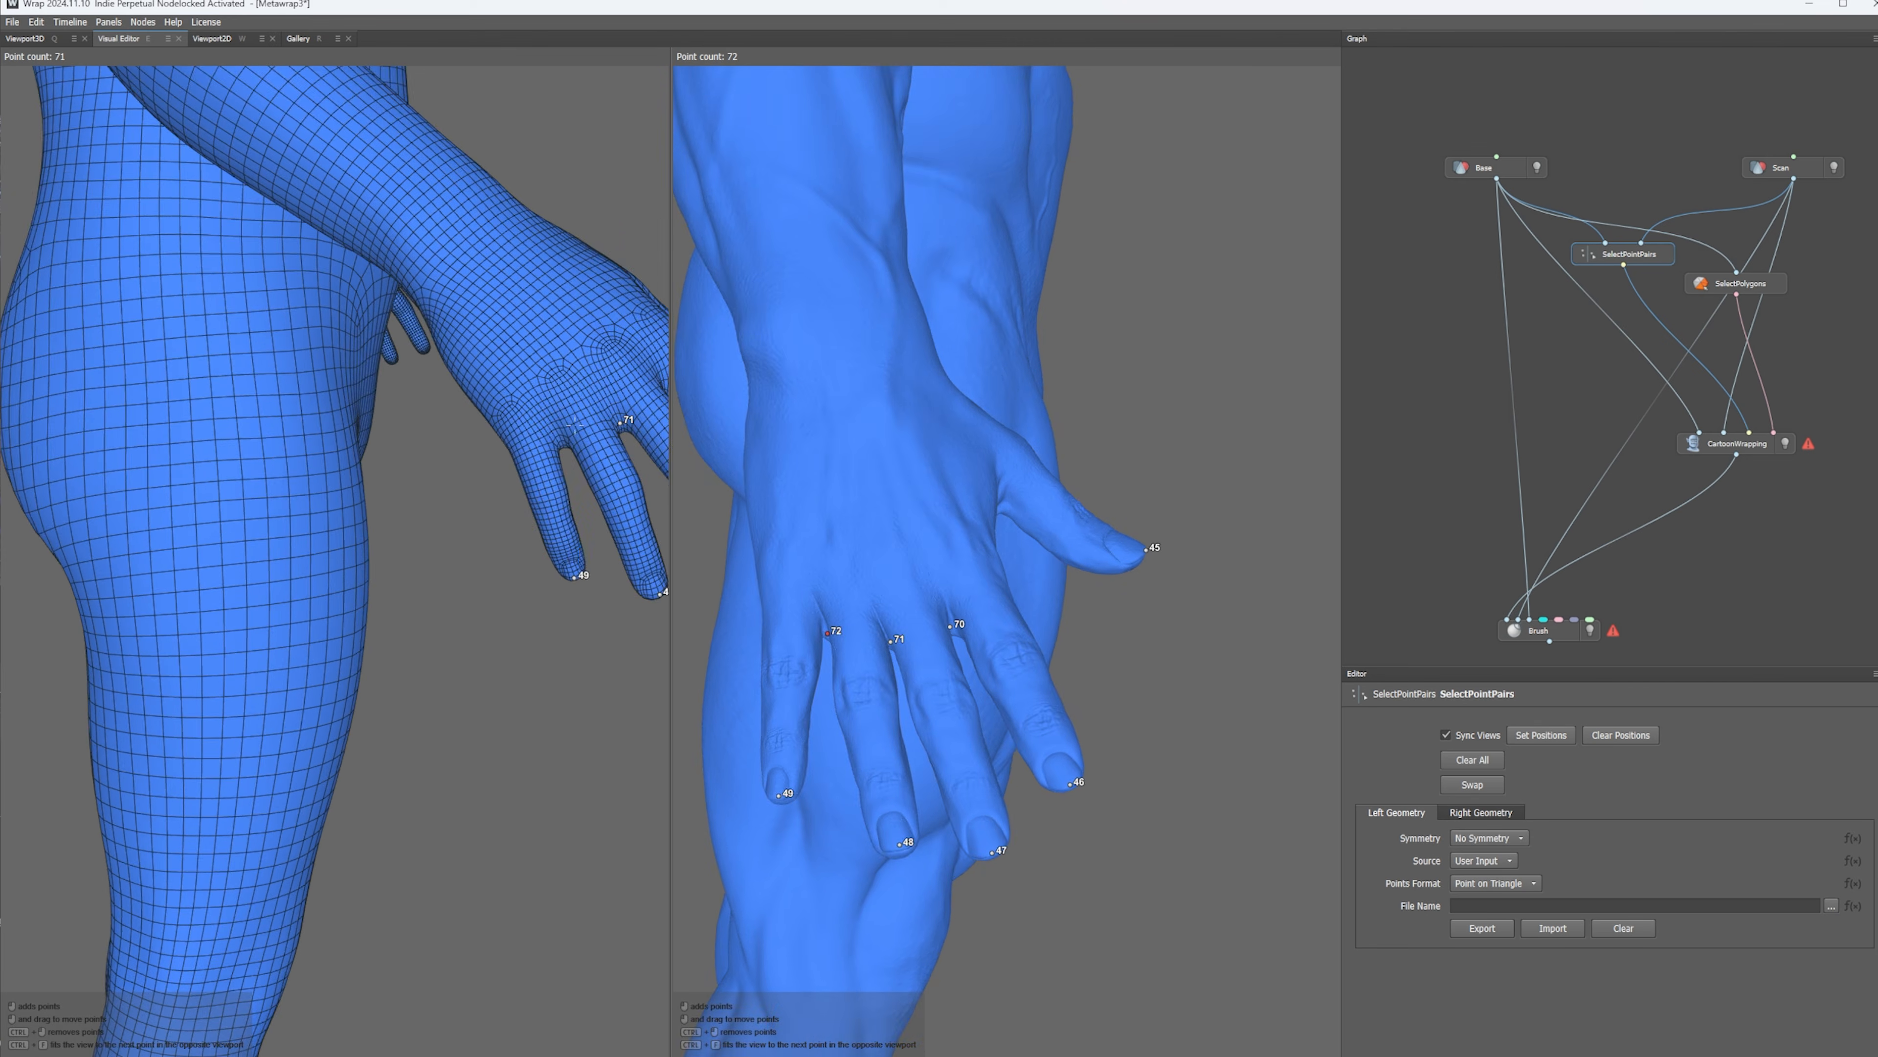
scroll(532, 470, "up", 4)
left_click(533, 470)
- Add a matching point pair in the webbing between the right thumb and index finger on scan and base
scroll(533, 470, "down", 7)
left_click_drag(1166, 692, 961, 684, "alt")
scroll(917, 578, "up", 5)
left_click(914, 549)
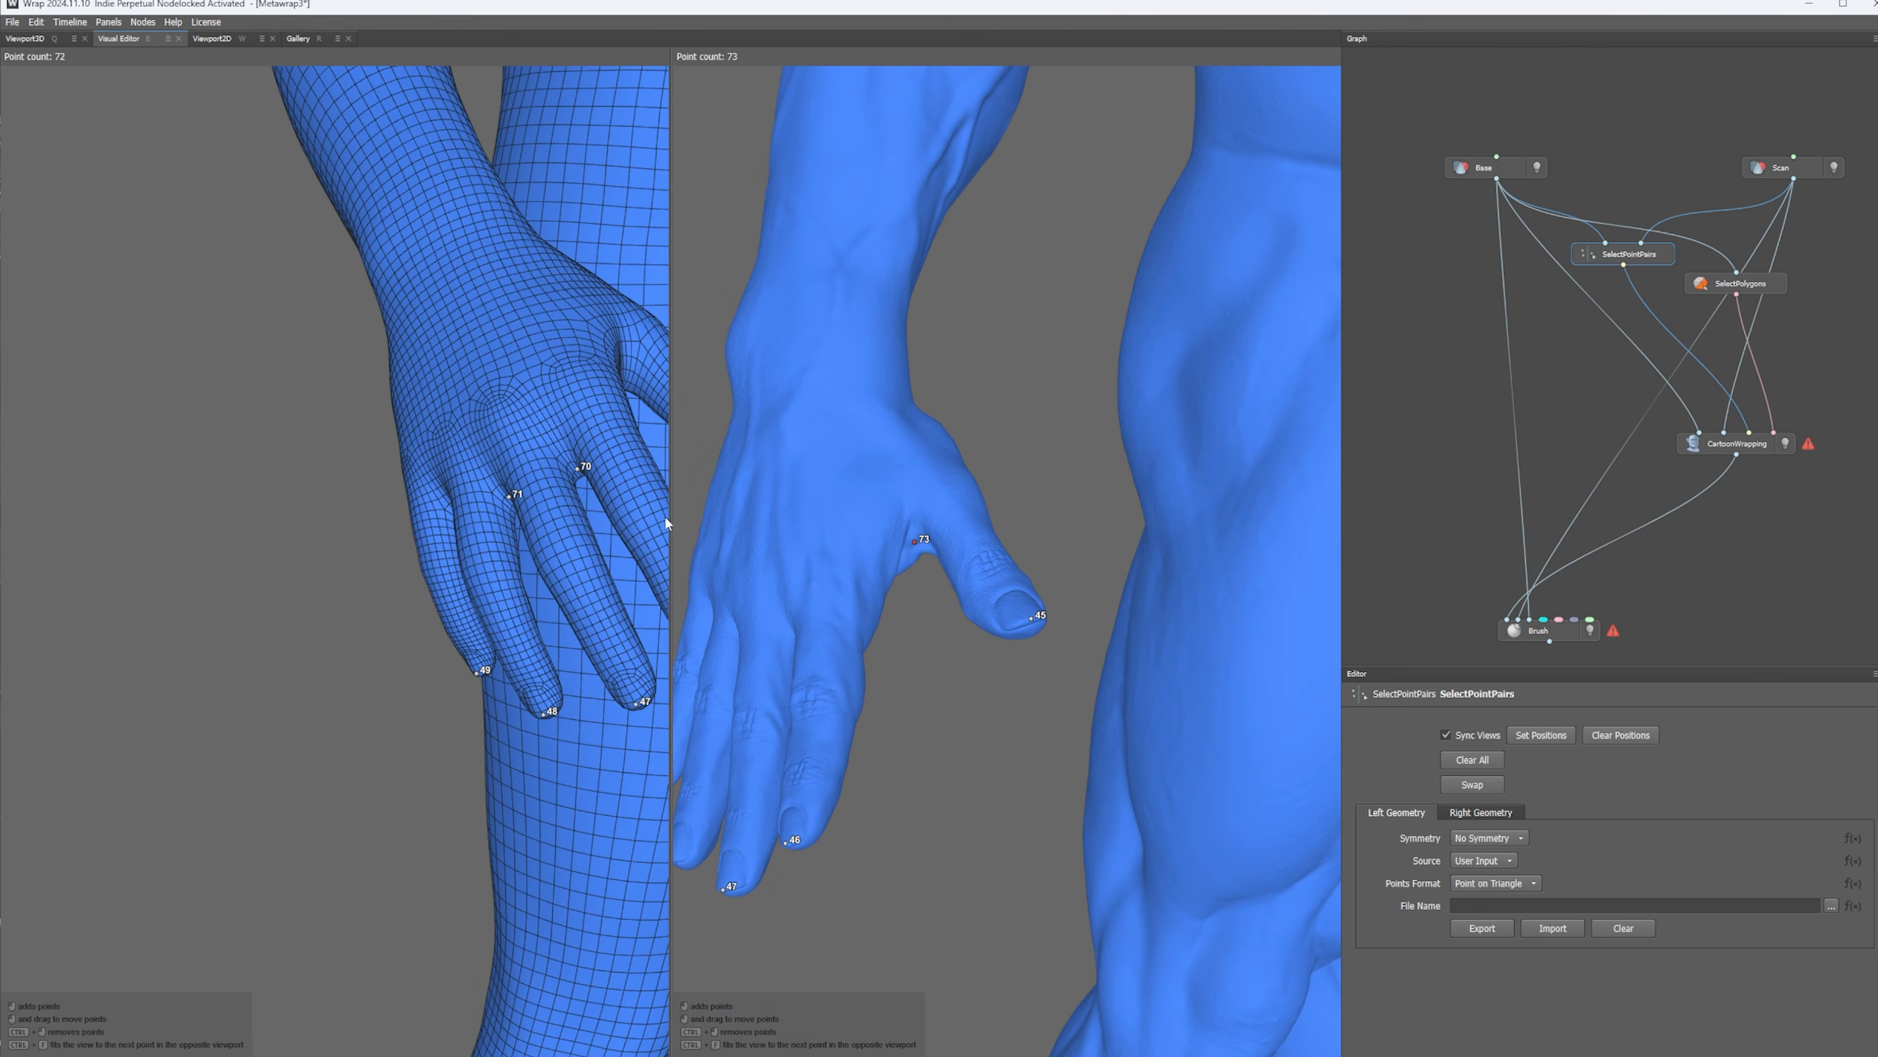
left_click_drag(663, 522, 371, 594, "alt")
scroll(372, 594, "up", 1)
left_click(372, 594)
- Add a matching point pair in the webbing between the left thumb and index finger on scan and base
scroll(372, 594, "down", 6)
left_click_drag(1257, 714, 924, 710, "alt")
scroll(1109, 858, "up", 5)
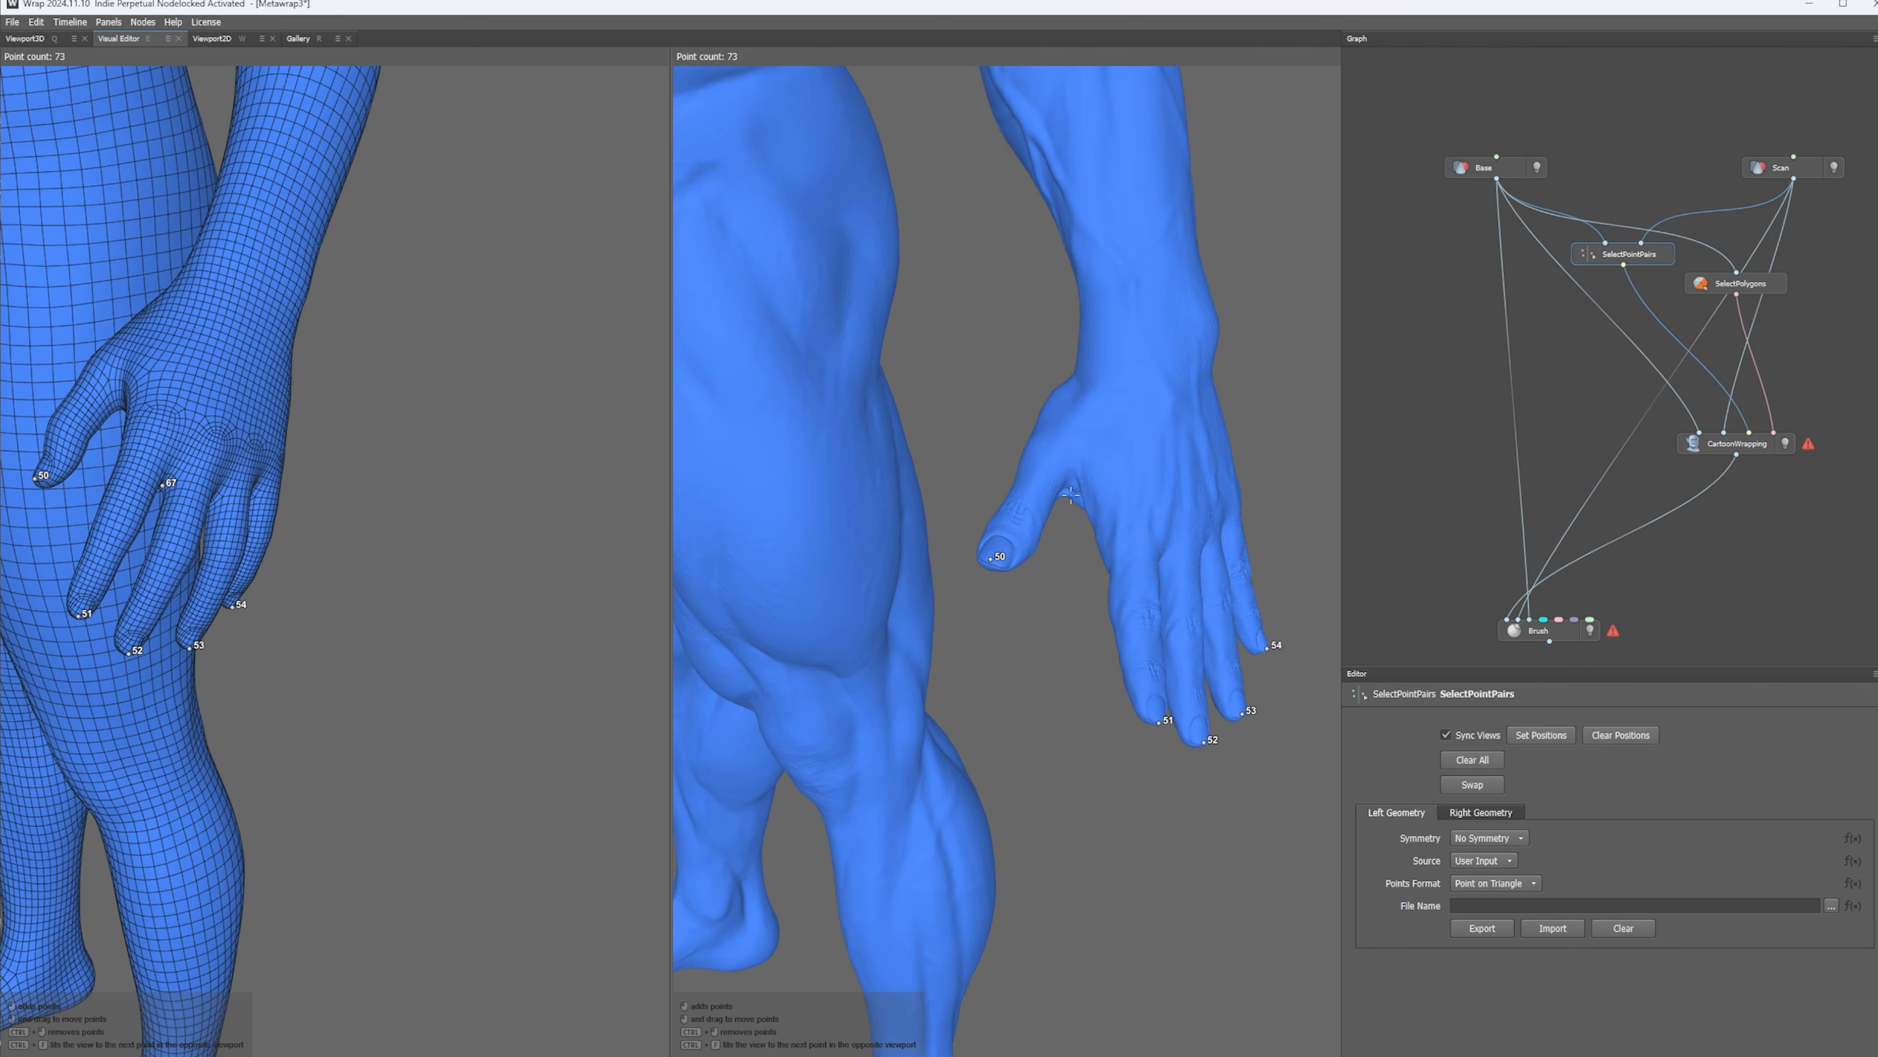
left_click(1073, 486)
left_click_drag(148, 462, 264, 458, "alt")
left_click(264, 458)
scroll(1153, 608, "down", 6)
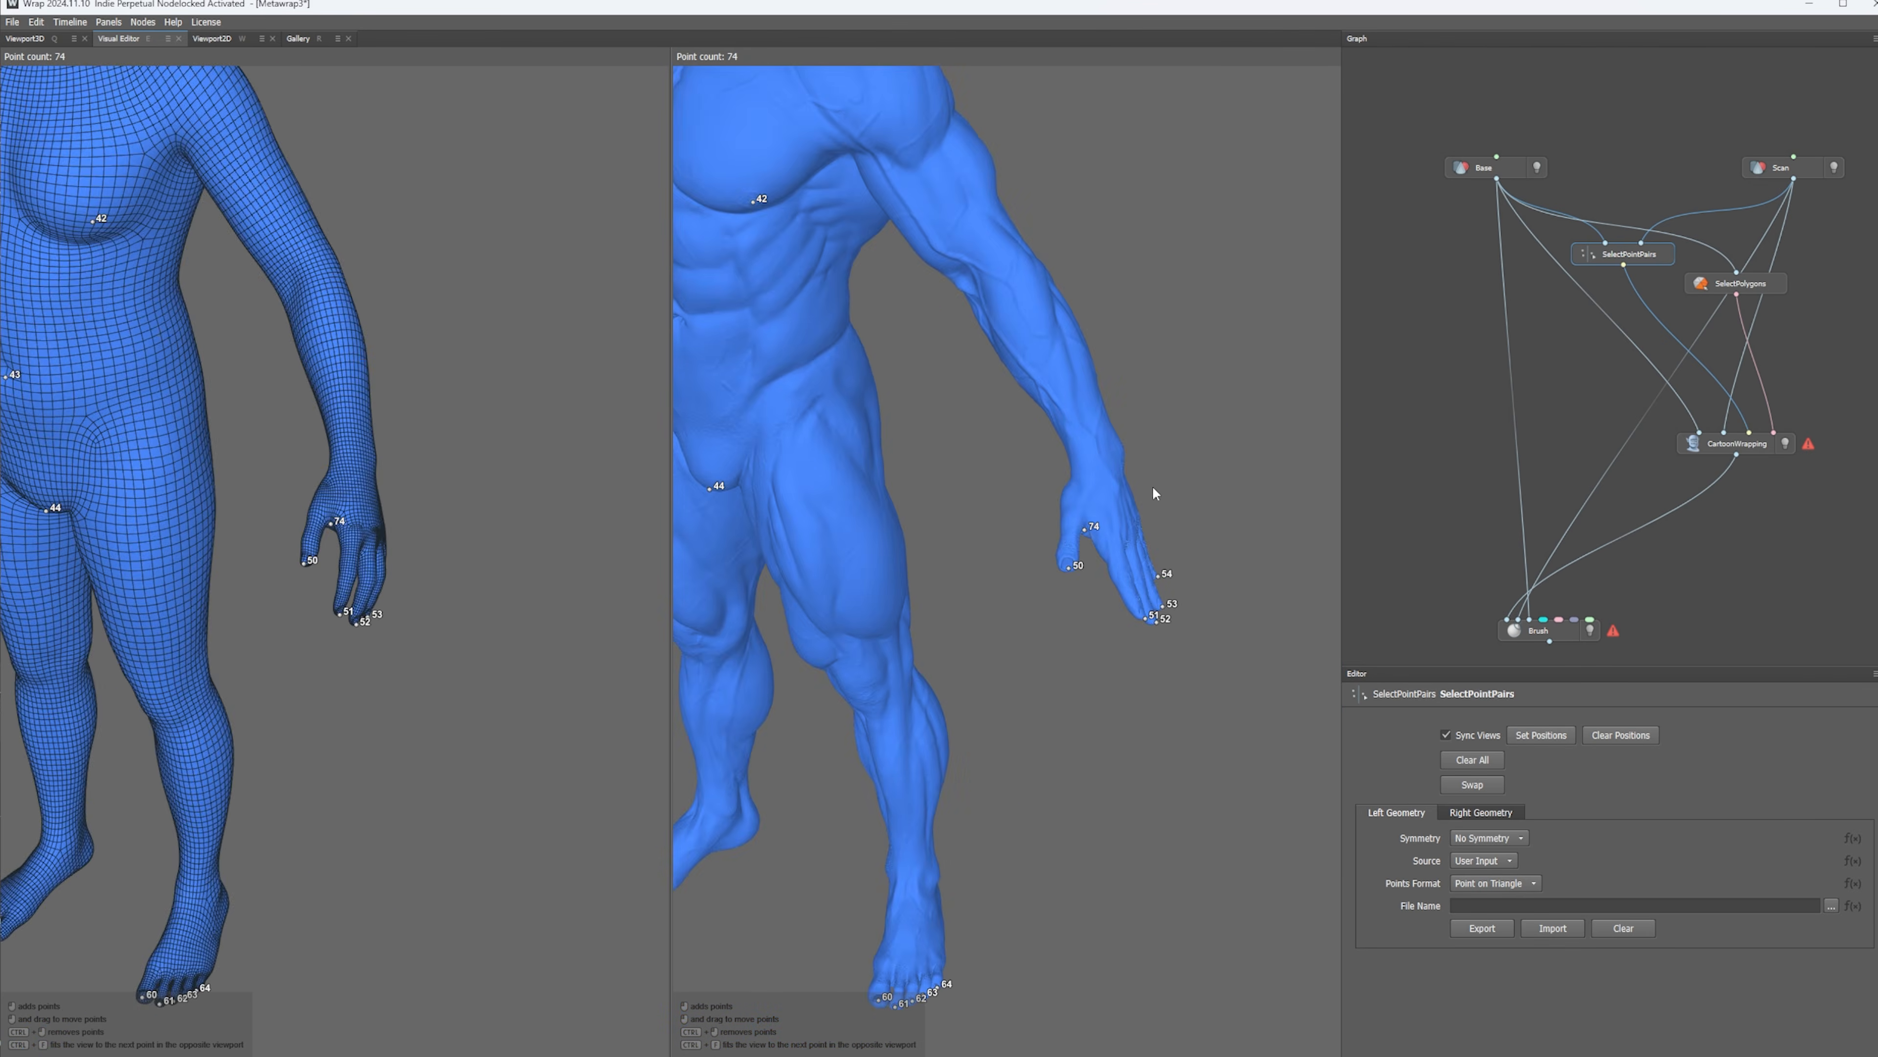
left_click_drag(1085, 738, 893, 629, "alt")
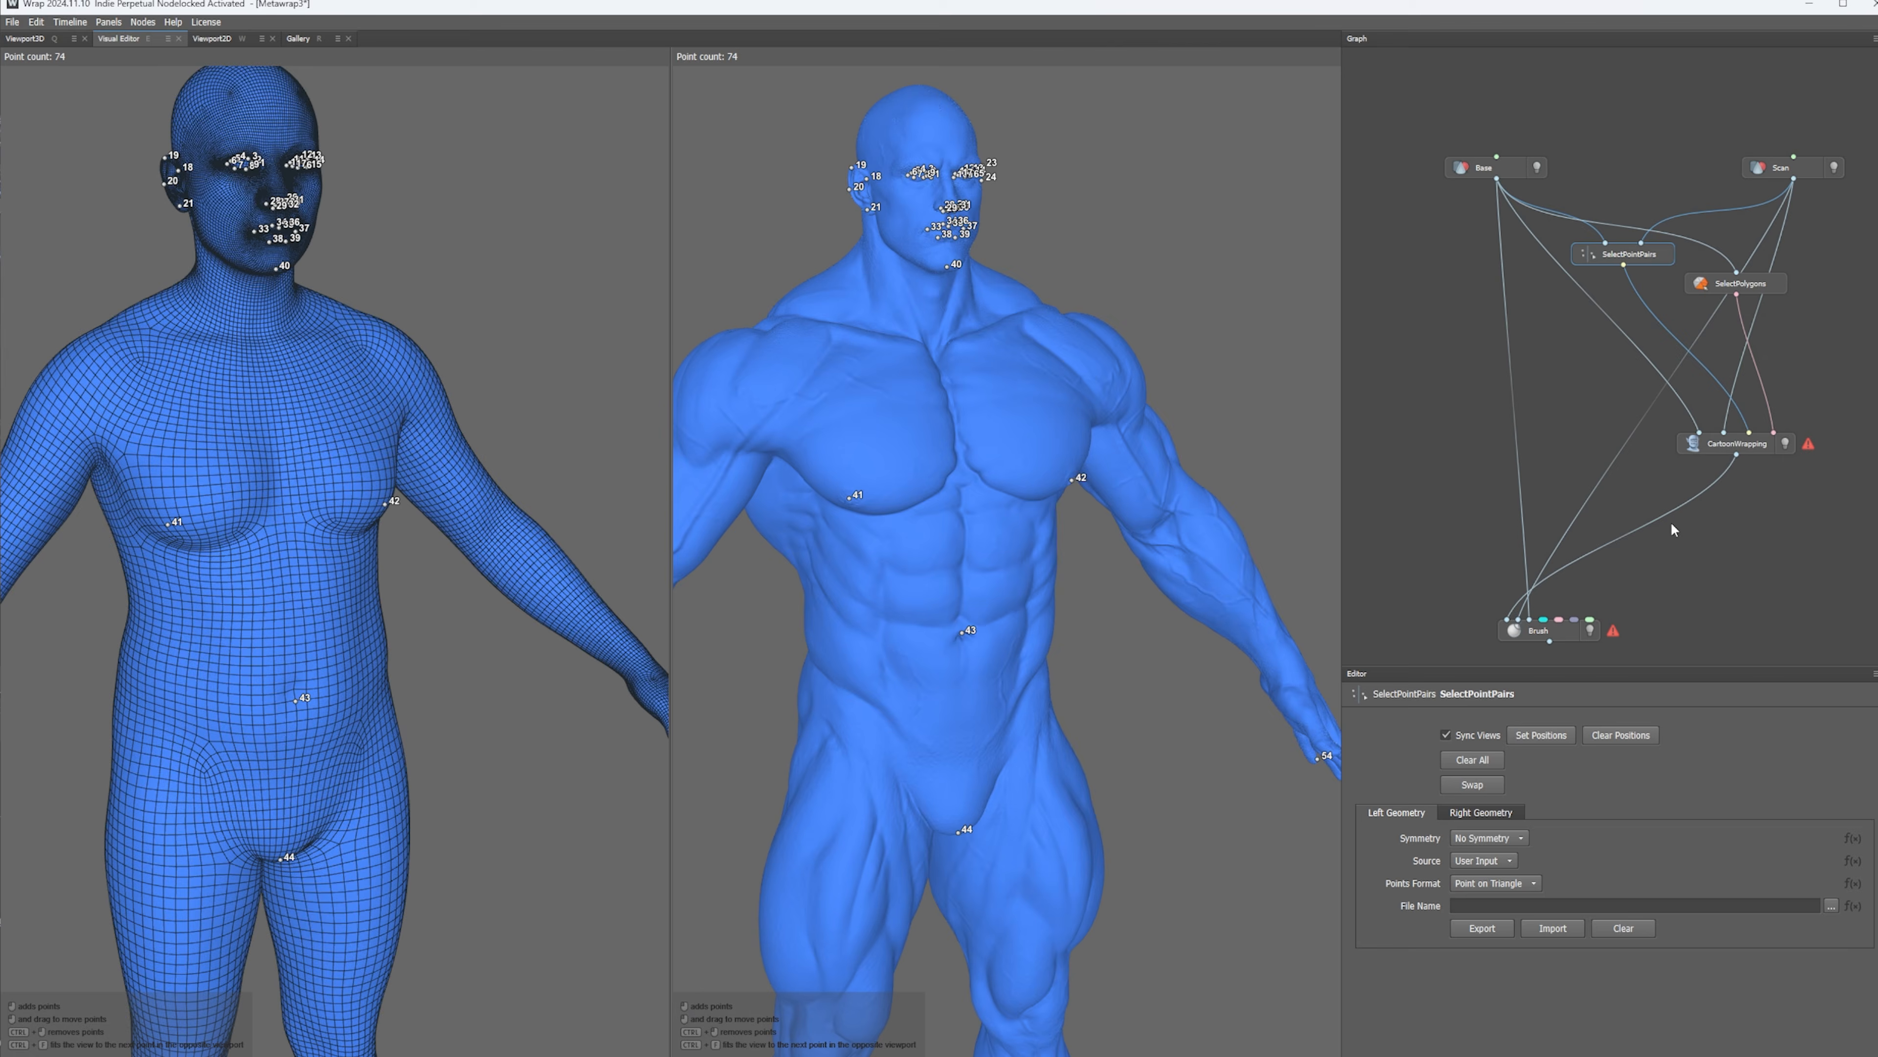
- Recompute the CartoonWrapping node with the added point pairs and check the gaps between the left hand's fingers
left_click(1737, 443)
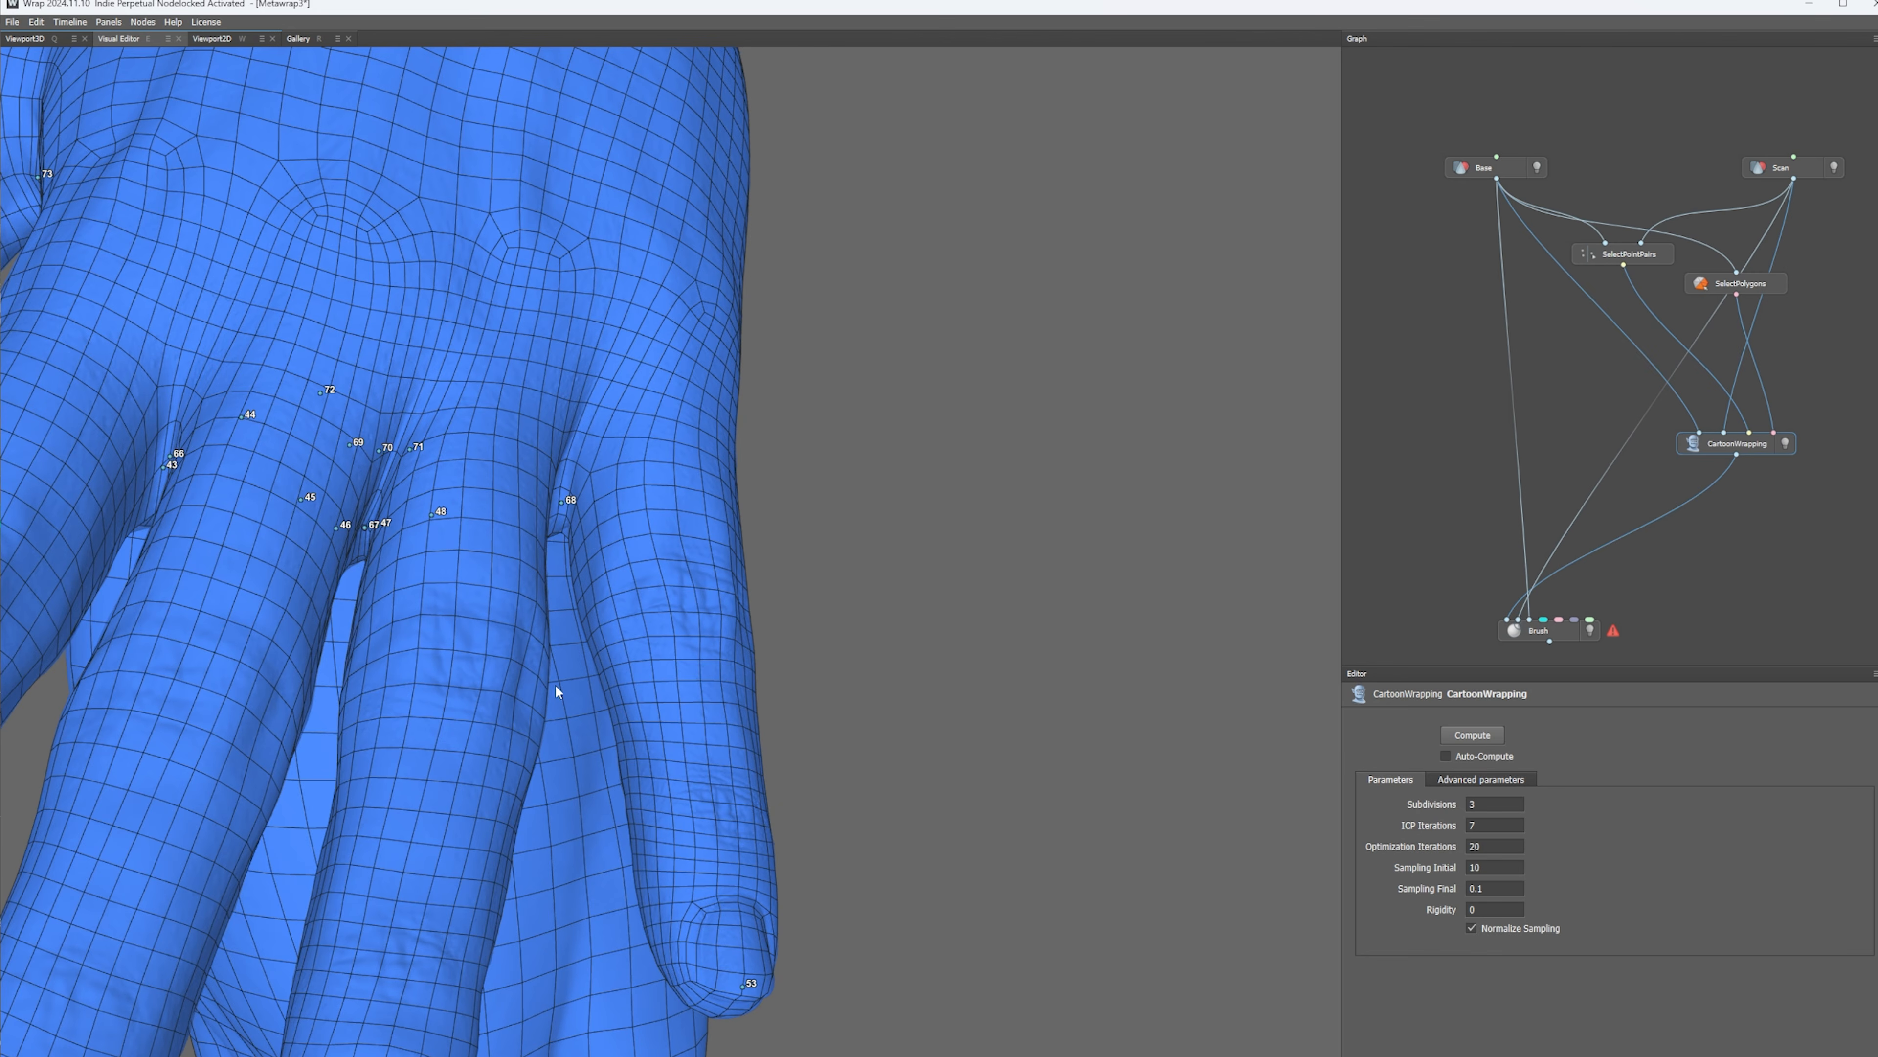
scroll(555, 685, "down", 5)
mouse_move(474, 608)
left_mouse_down("alt")
mouse_move(537, 499)
mouse_move(474, 629)
left_mouse_up("alt")
scroll(512, 582, "up", 5)
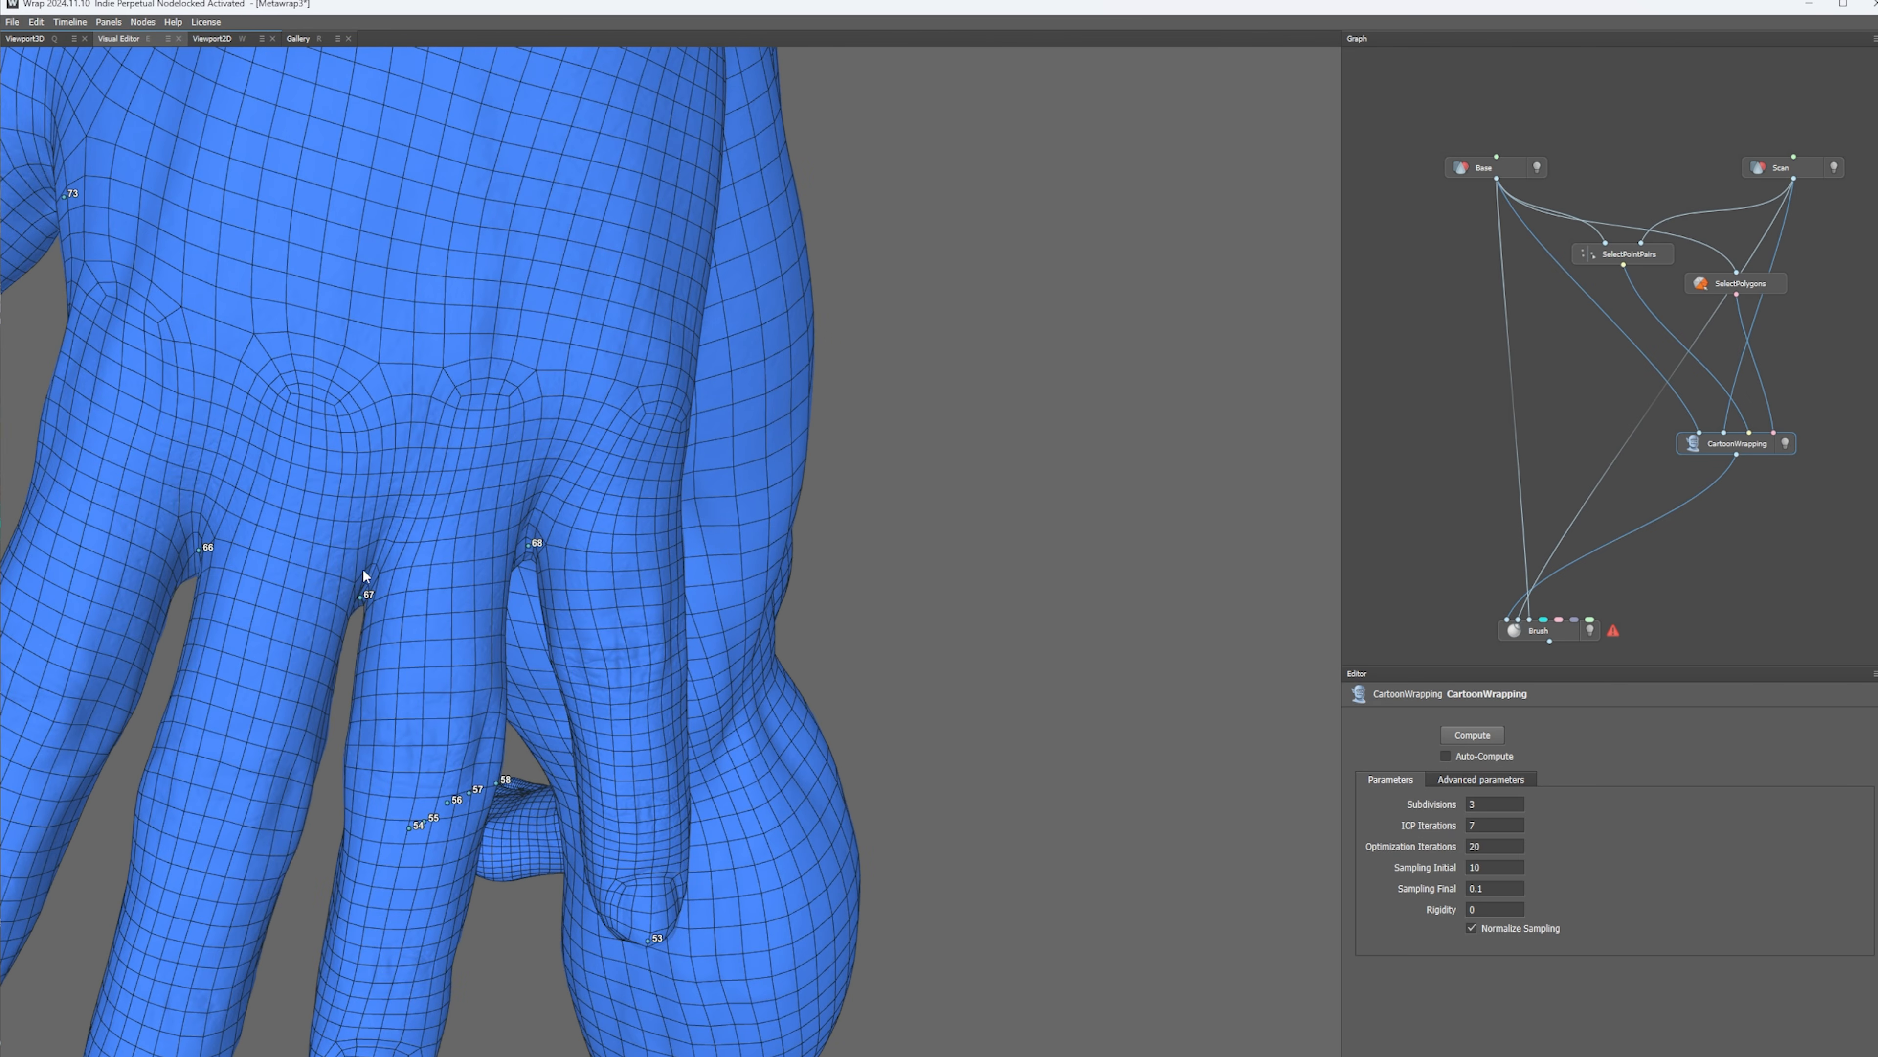
scroll(466, 587, "down", 5)
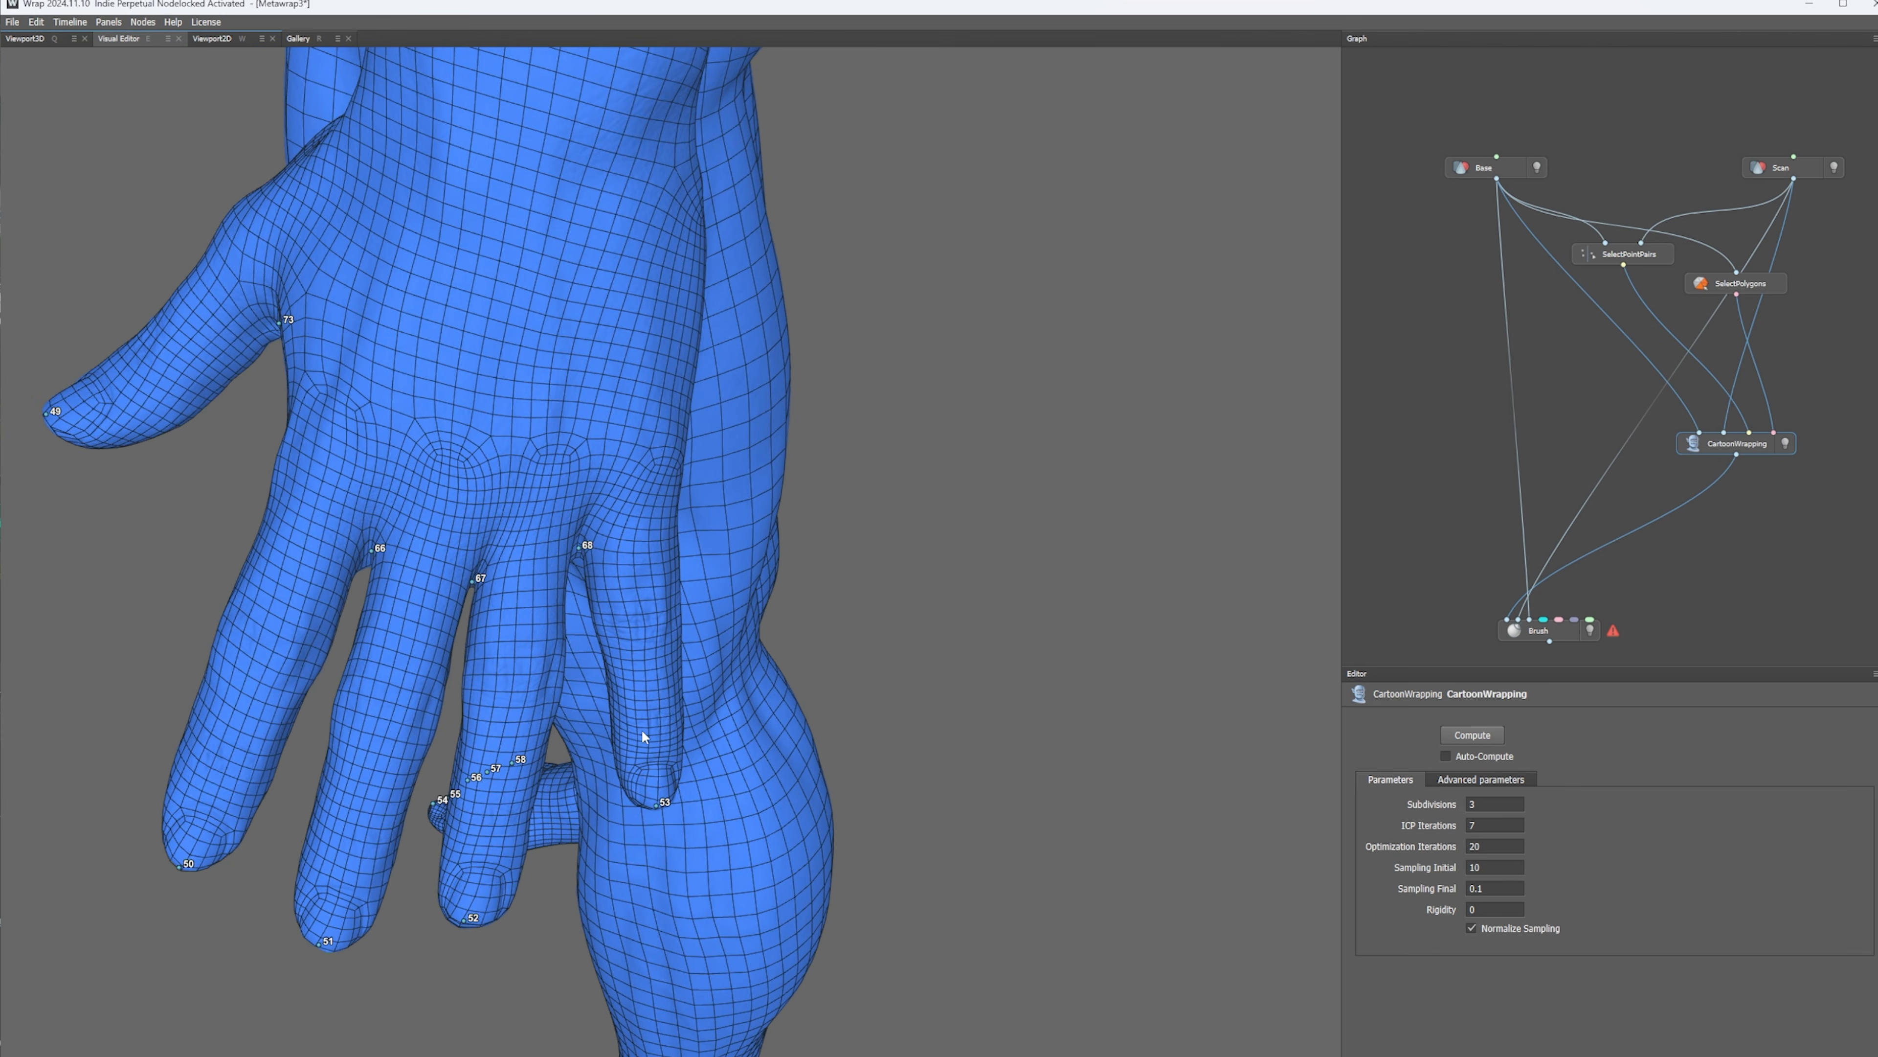
middle_click_drag(646, 738, 652, 697, "alt")
scroll(651, 714, "up", 3)
left_click_drag(650, 715, 477, 497, "alt")
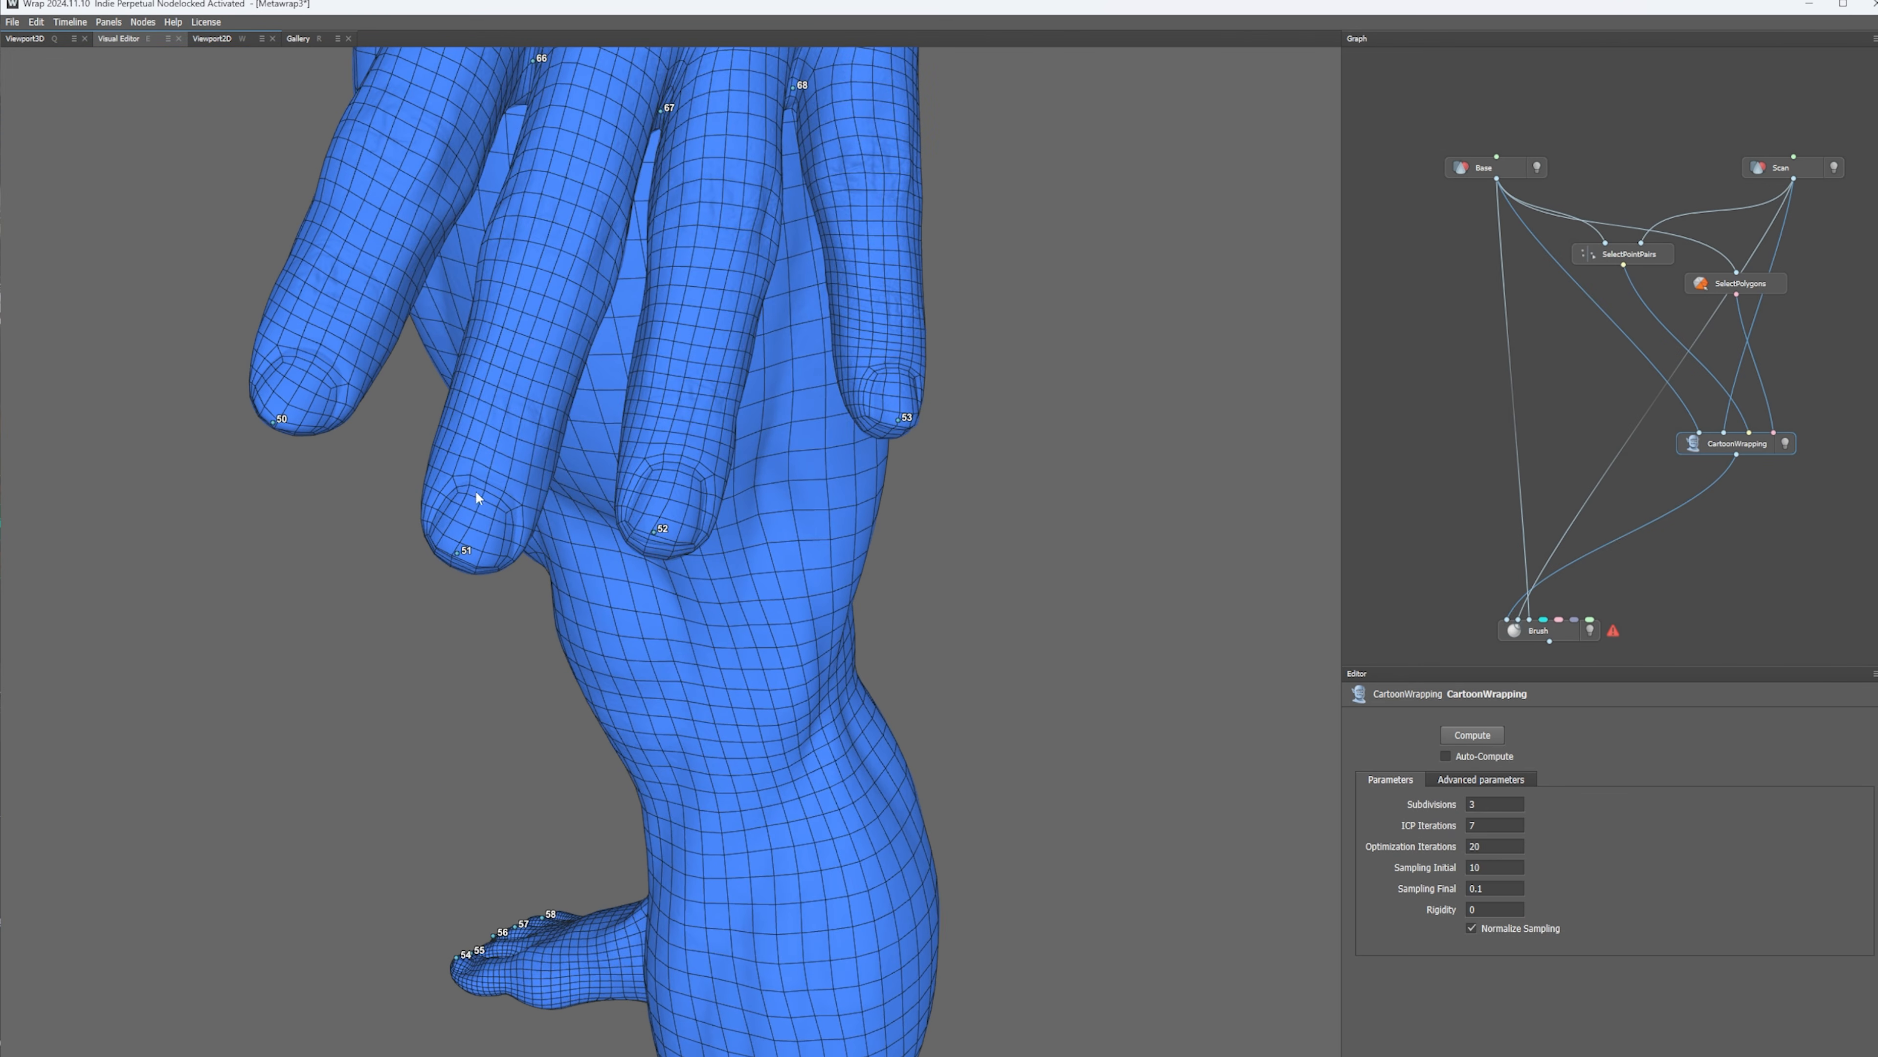
- Display the Brush node's mesh and examine the back of the left hand, its finger gaps and fingertips
left_click(1547, 629)
middle_click_drag(892, 677, 947, 480, "alt")
right_click_drag(947, 480, 738, 874, "alt")
left_click_drag(850, 828, 847, 773, "alt")
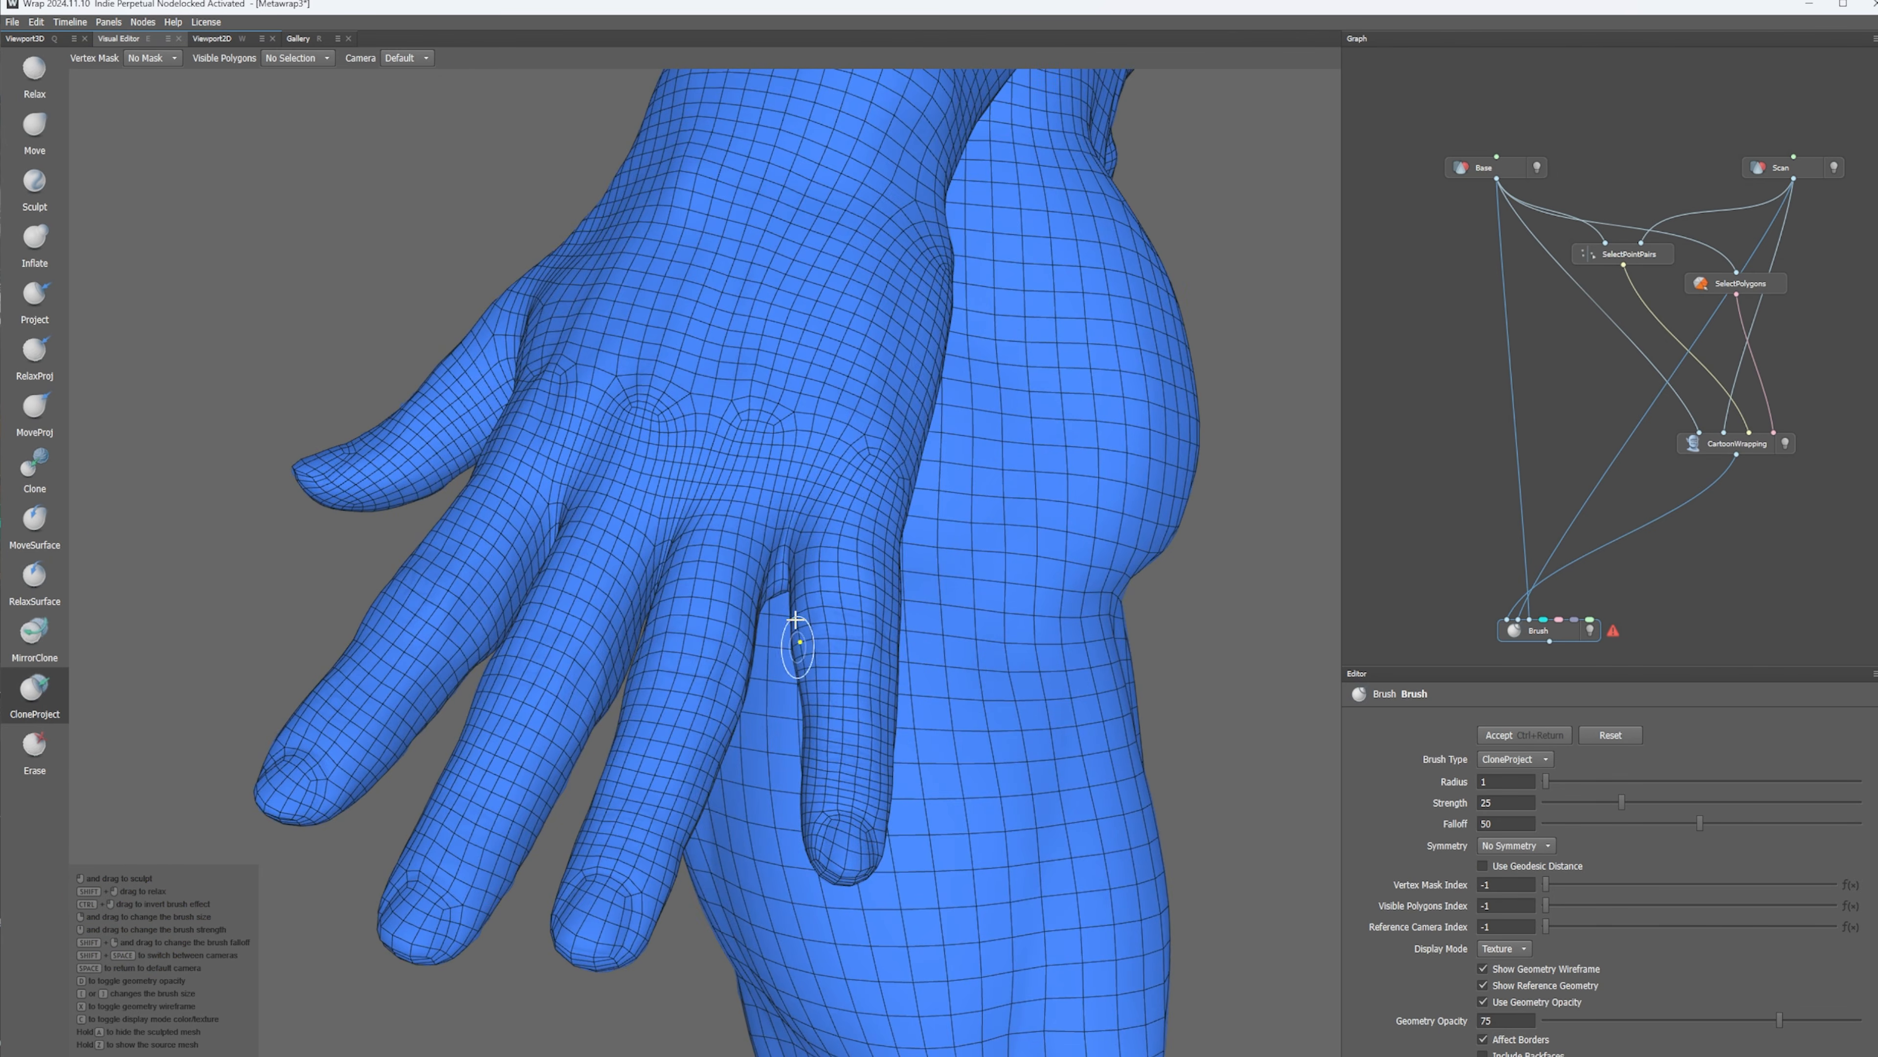
scroll(819, 642, "up", 3)
mouse_move(820, 641)
left_mouse_down("alt")
mouse_move(879, 689)
mouse_move(837, 729)
mouse_move(836, 699)
mouse_move(768, 623)
mouse_move(822, 662)
mouse_move(763, 730)
left_mouse_up("alt")
scroll(746, 512, "down", 3)
scroll(832, 638, "up", 3)
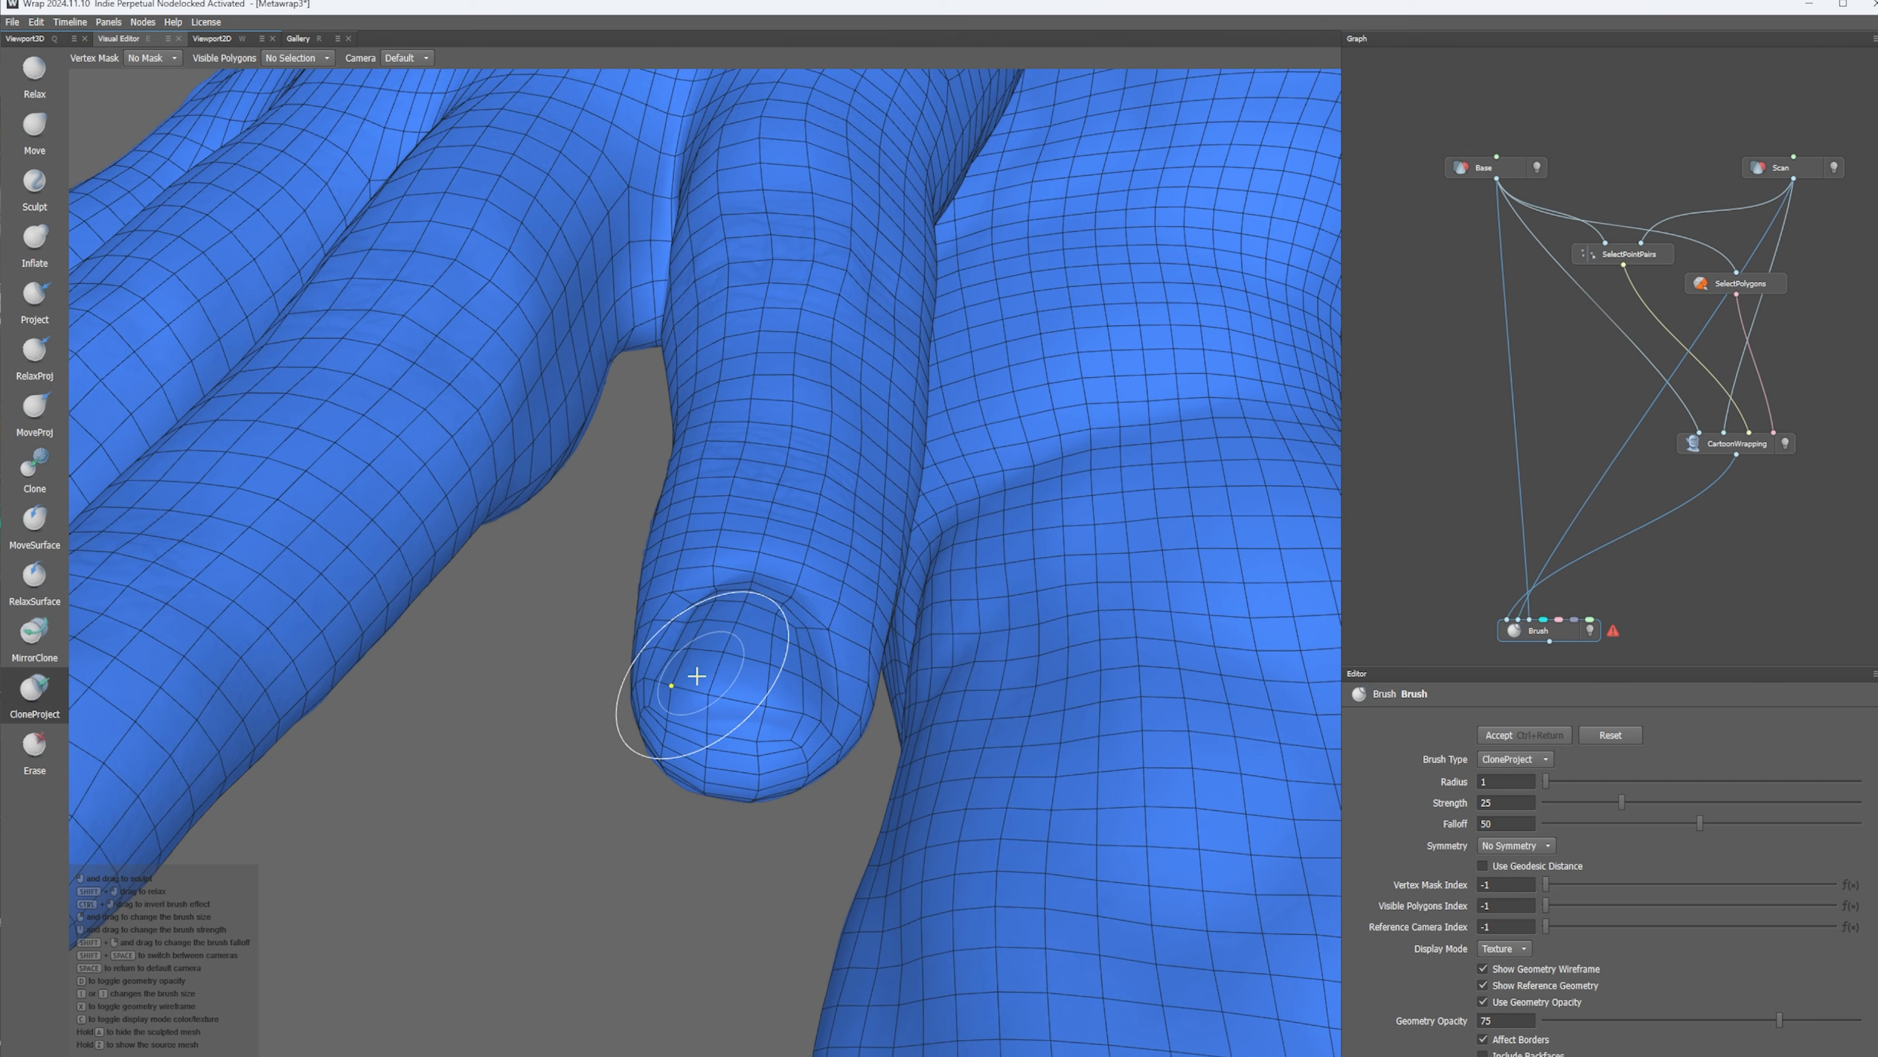
mouse_move(693, 672)
left_mouse_down("alt")
mouse_move(571, 811)
mouse_move(322, 701)
left_mouse_up("alt")
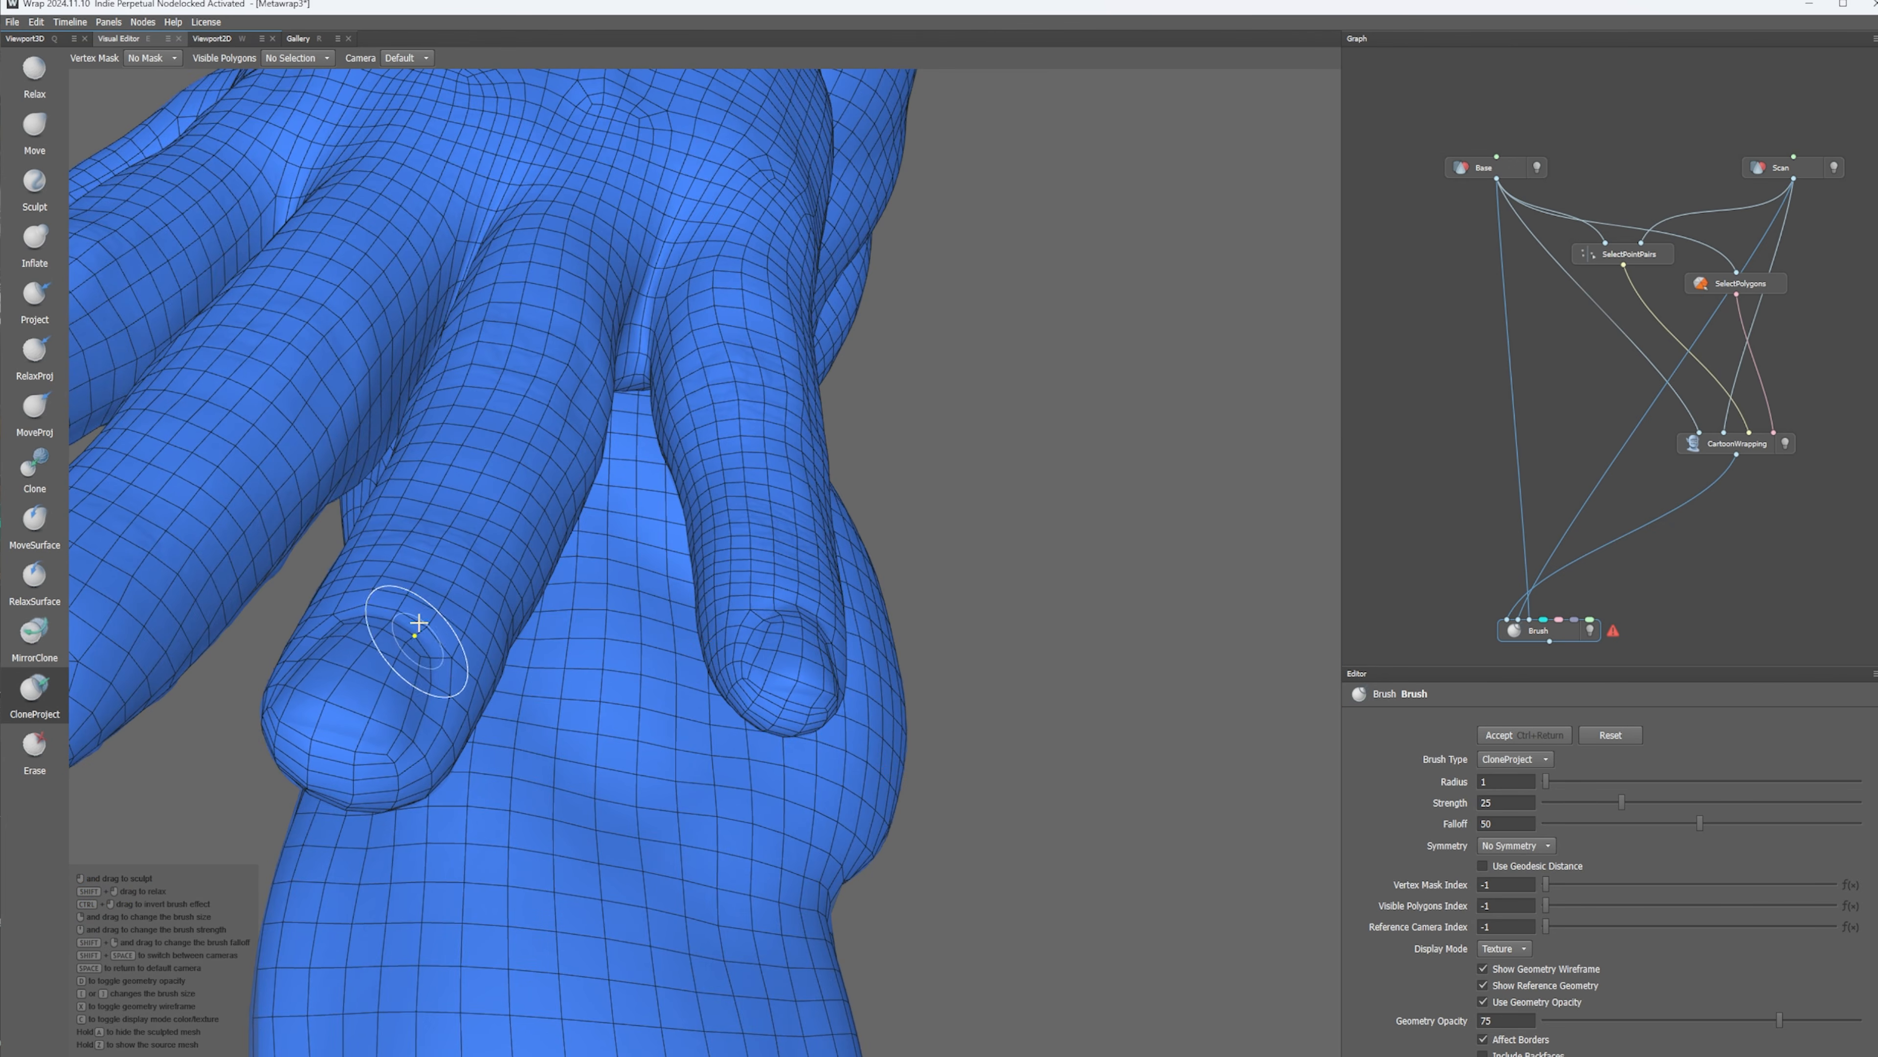
mouse_move(419, 623)
left_mouse_down("alt")
mouse_move(377, 691)
mouse_move(545, 692)
mouse_move(570, 668)
left_mouse_up("alt")
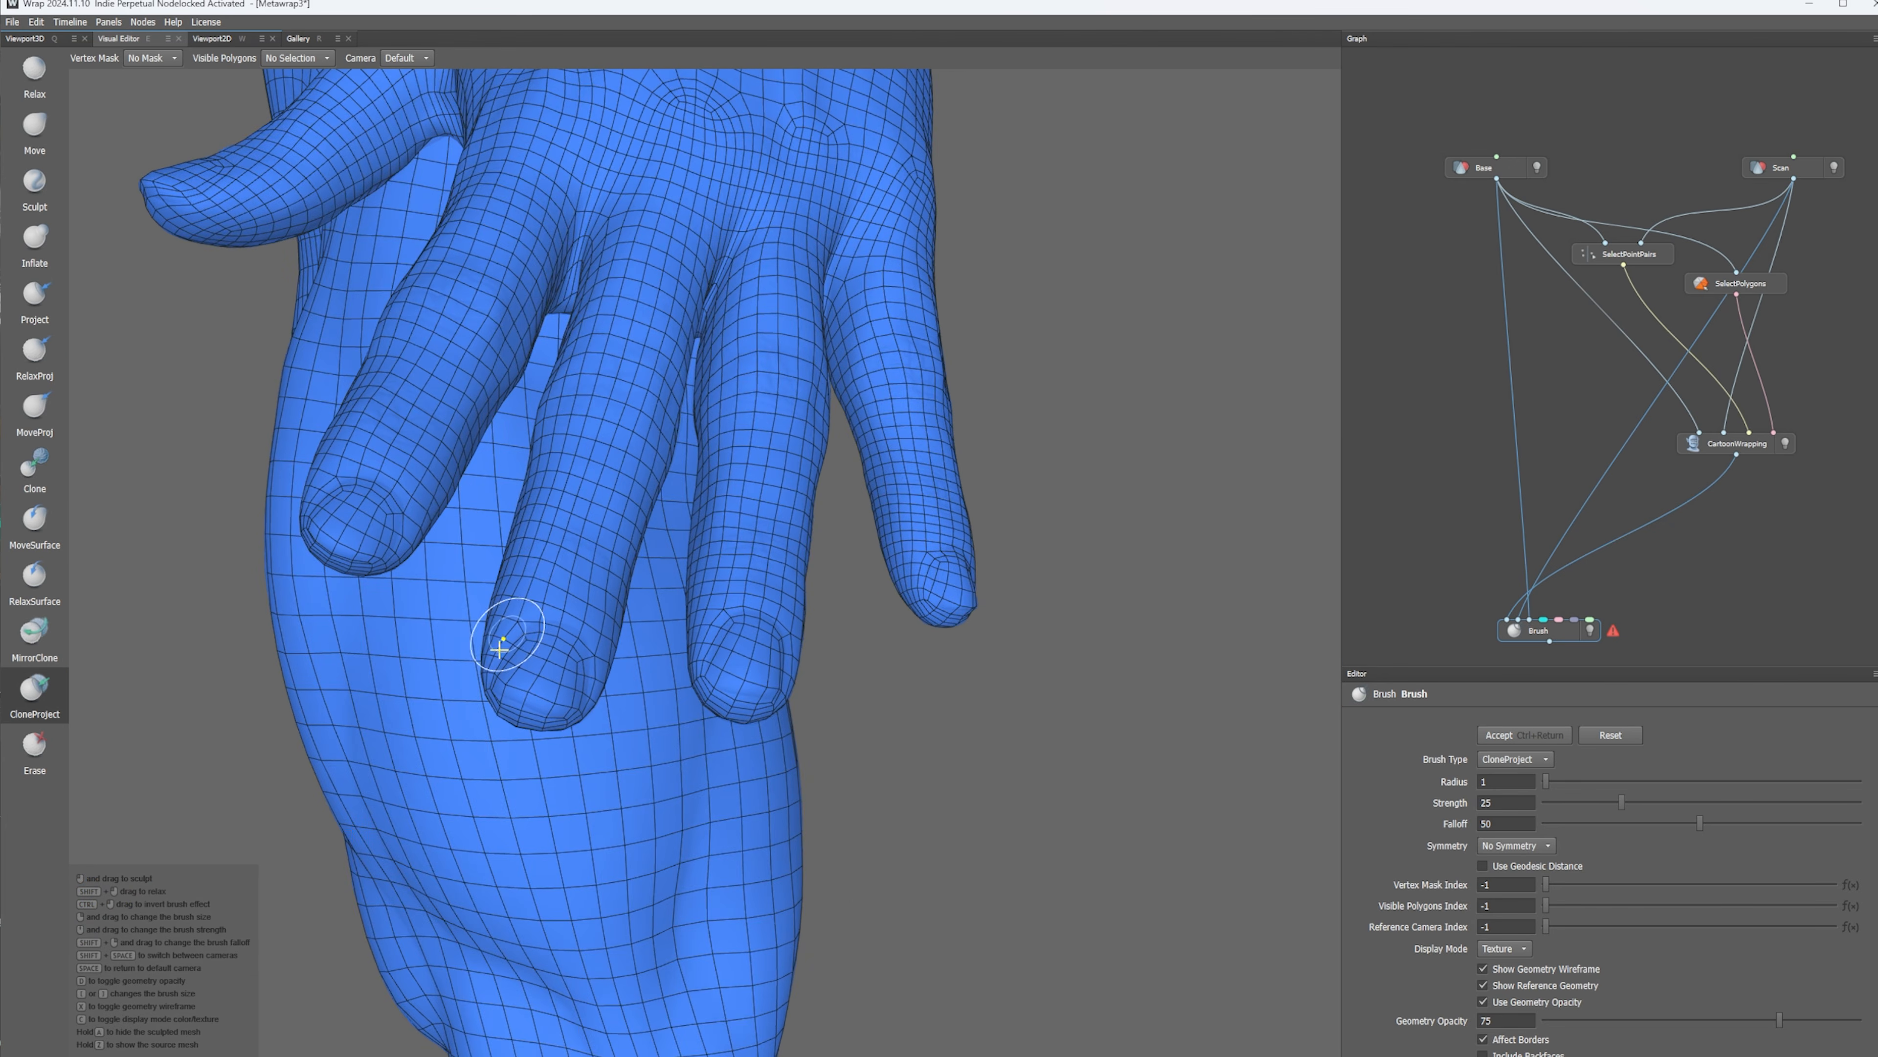
left_click_drag(331, 500, 671, 728, "alt")
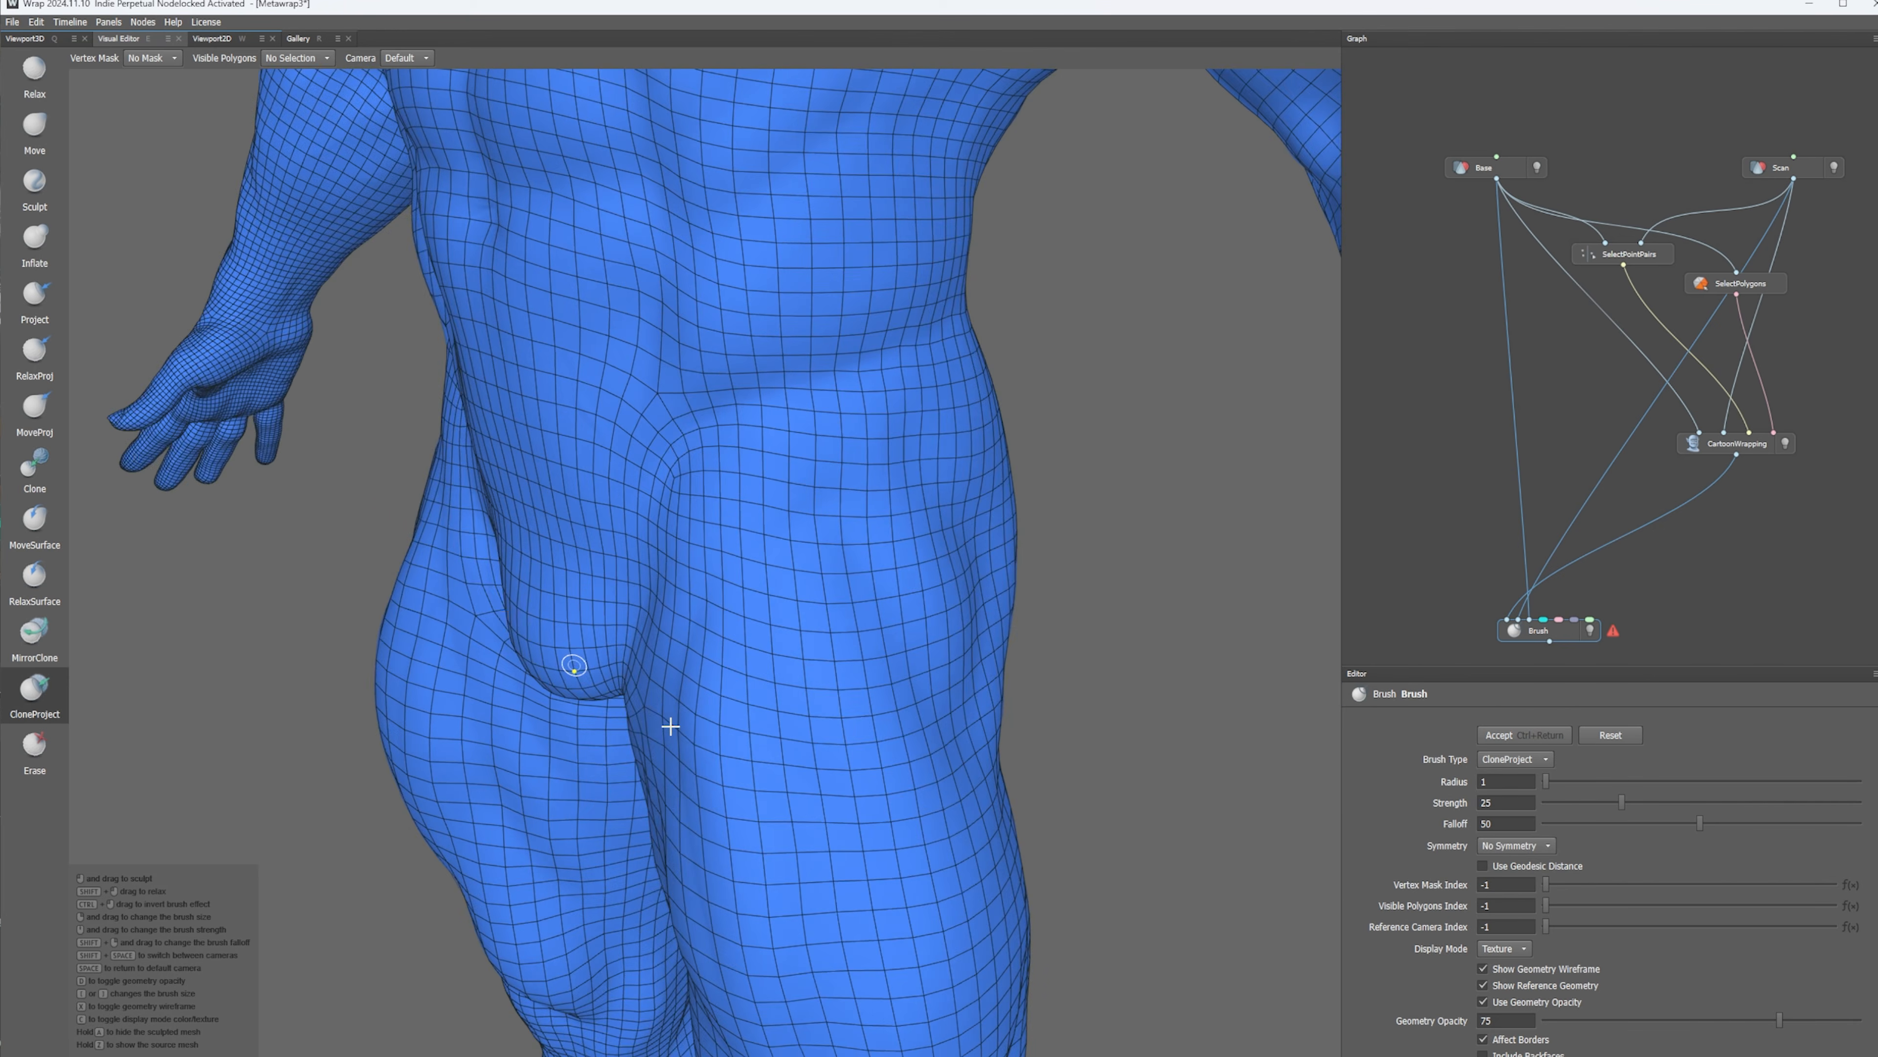
- Examine the topology of the left thumb, the finger webbing and the palm from several angles
middle_click_drag(671, 728, 477, 508, "alt")
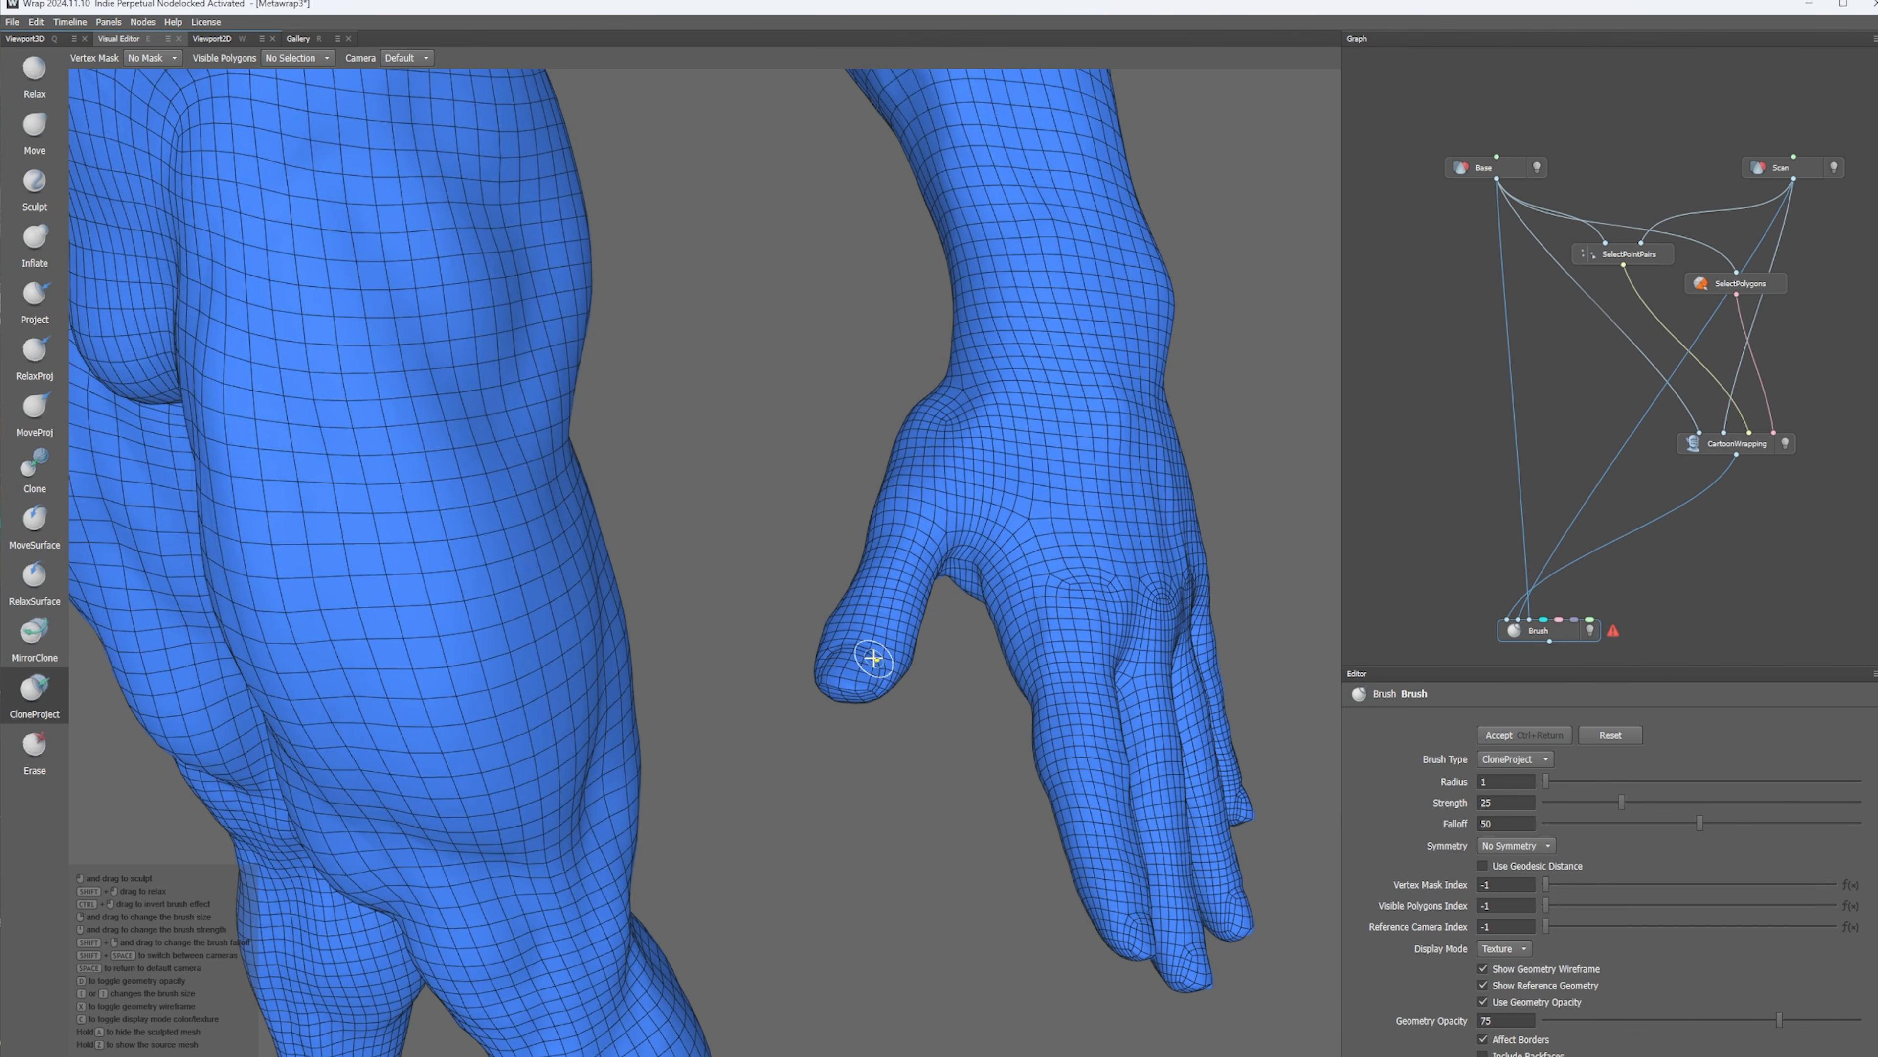
left_click_drag(1082, 641, 1187, 740, "alt")
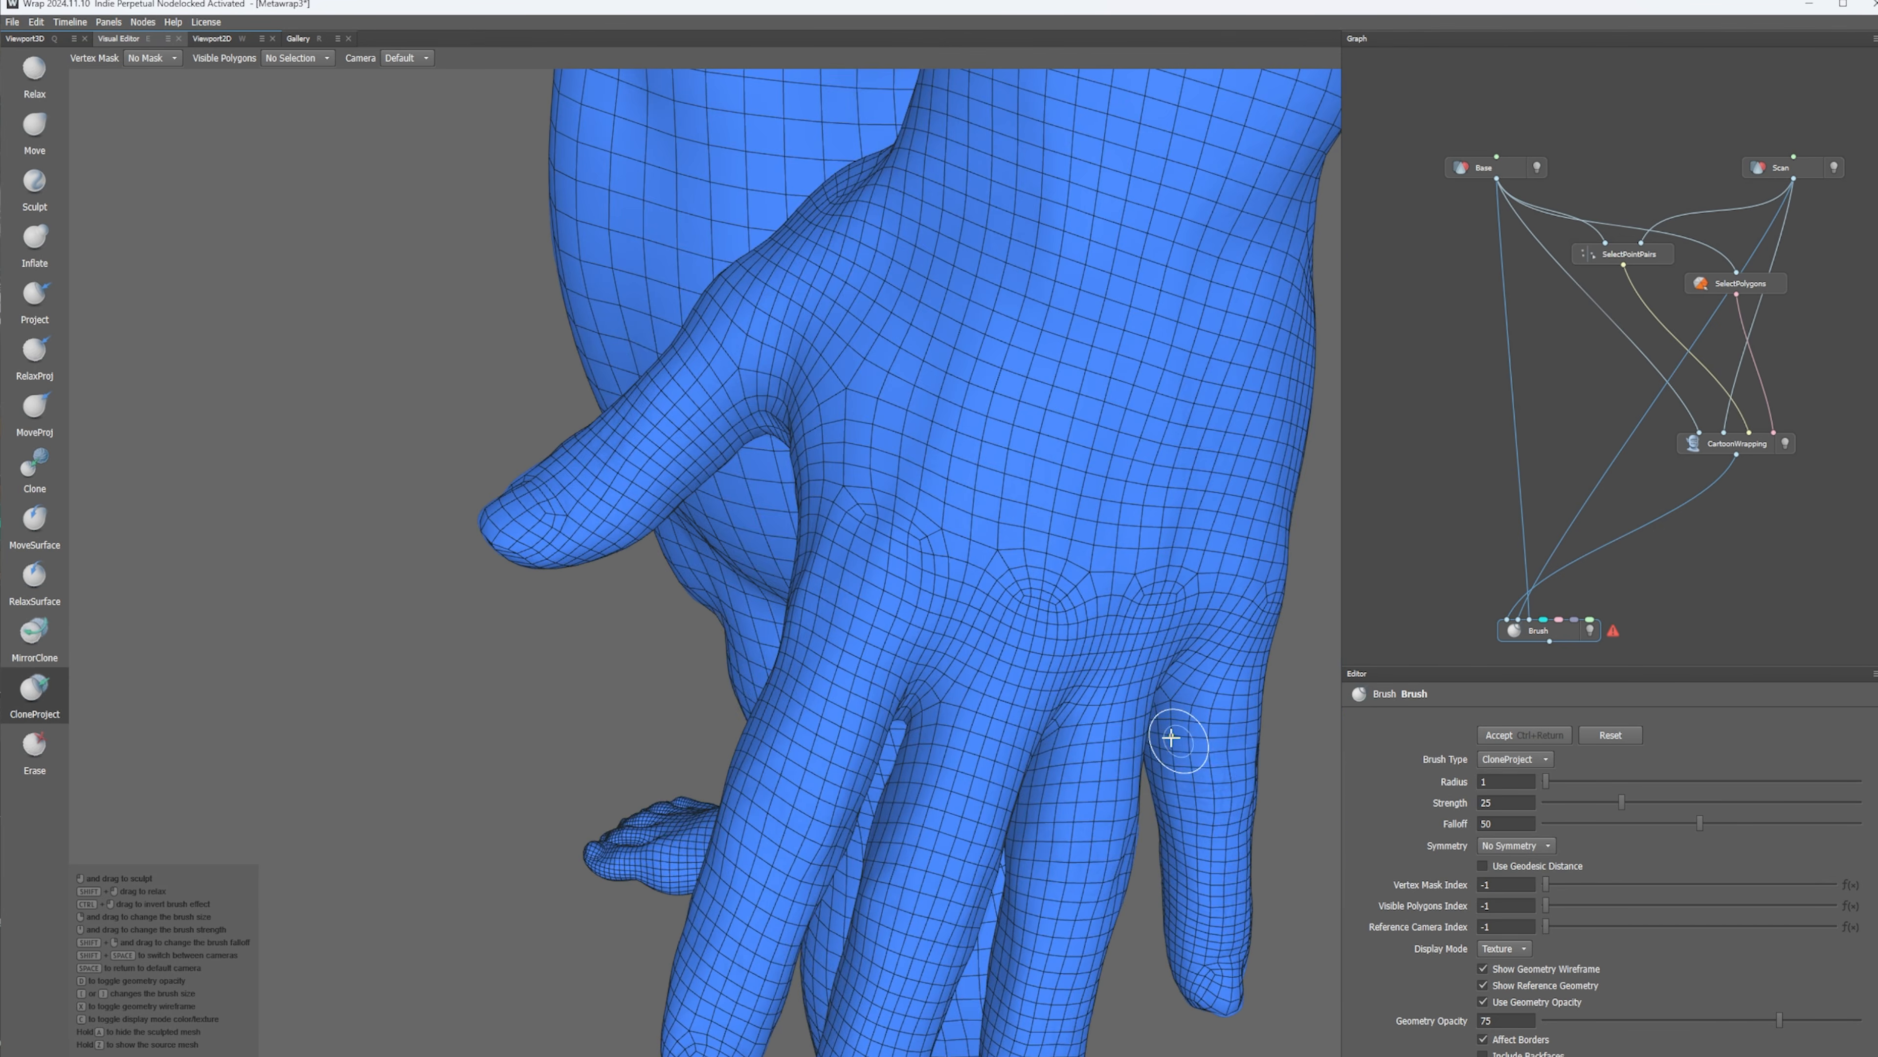
middle_click_drag(1187, 740, 921, 633, "alt")
left_click_drag(923, 635, 893, 609, "alt")
left_click_drag(658, 597, 1032, 463, "alt")
scroll(767, 620, "down", 5)
left_click_drag(767, 621, 790, 641, "alt")
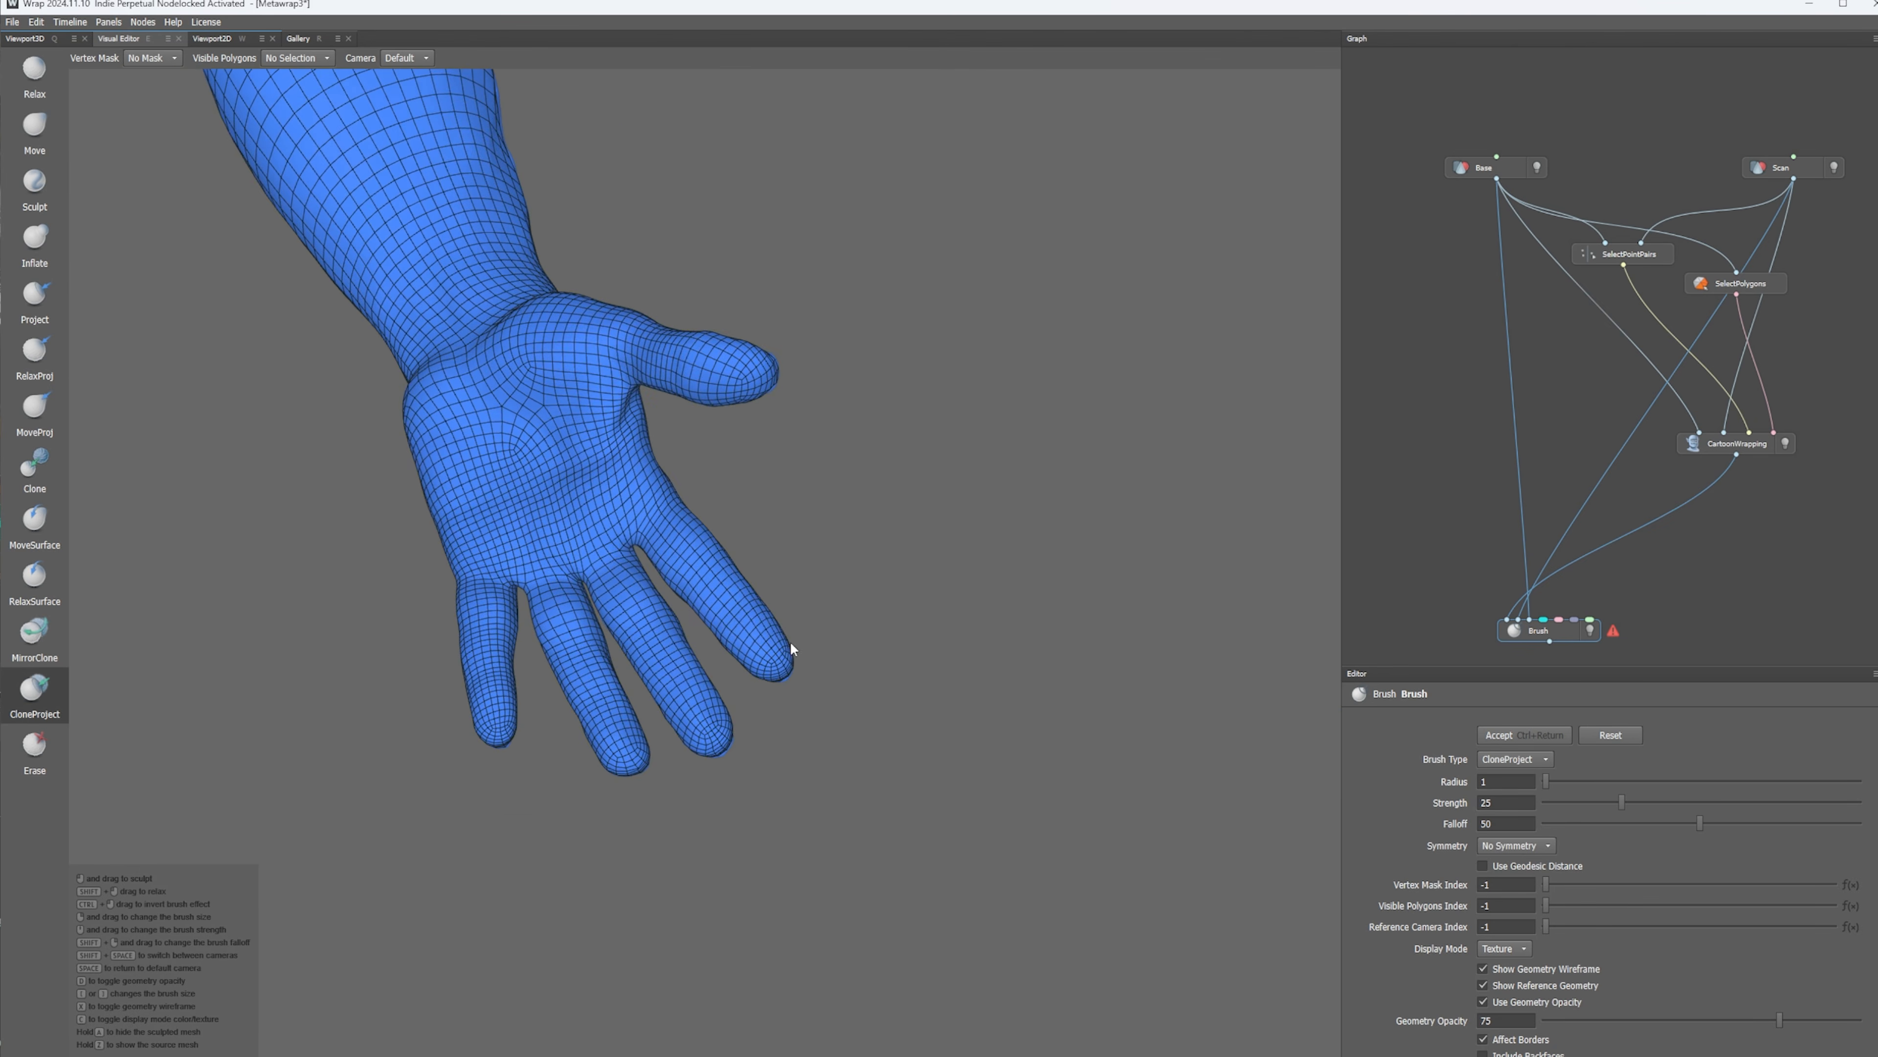
scroll(790, 641, "up", 5)
middle_click_drag(540, 601, 738, 692, "alt")
left_click_drag(738, 692, 666, 650, "alt")
scroll(728, 592, "down", 10)
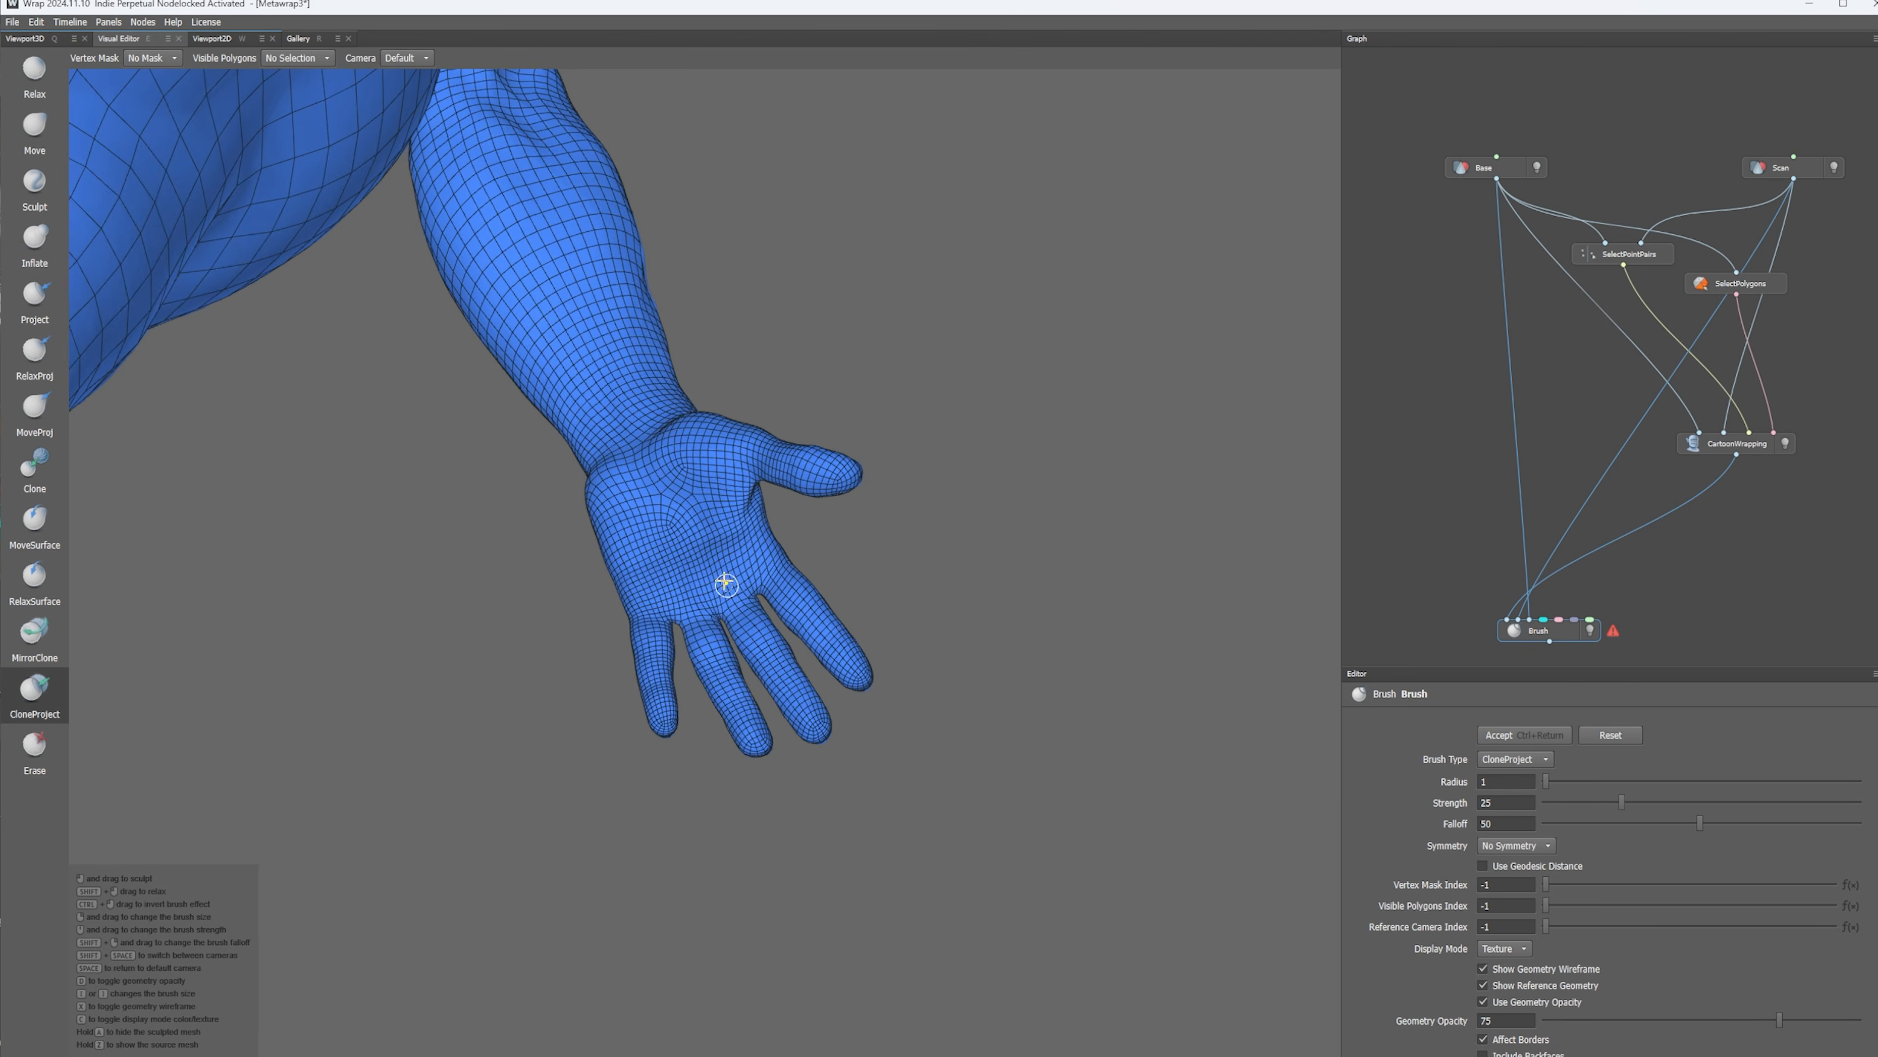
- Switch to the RelaxSurface brush and accept the Brush node on the recomputed wrap
middle_click_drag(570, 398, 779, 596, "alt")
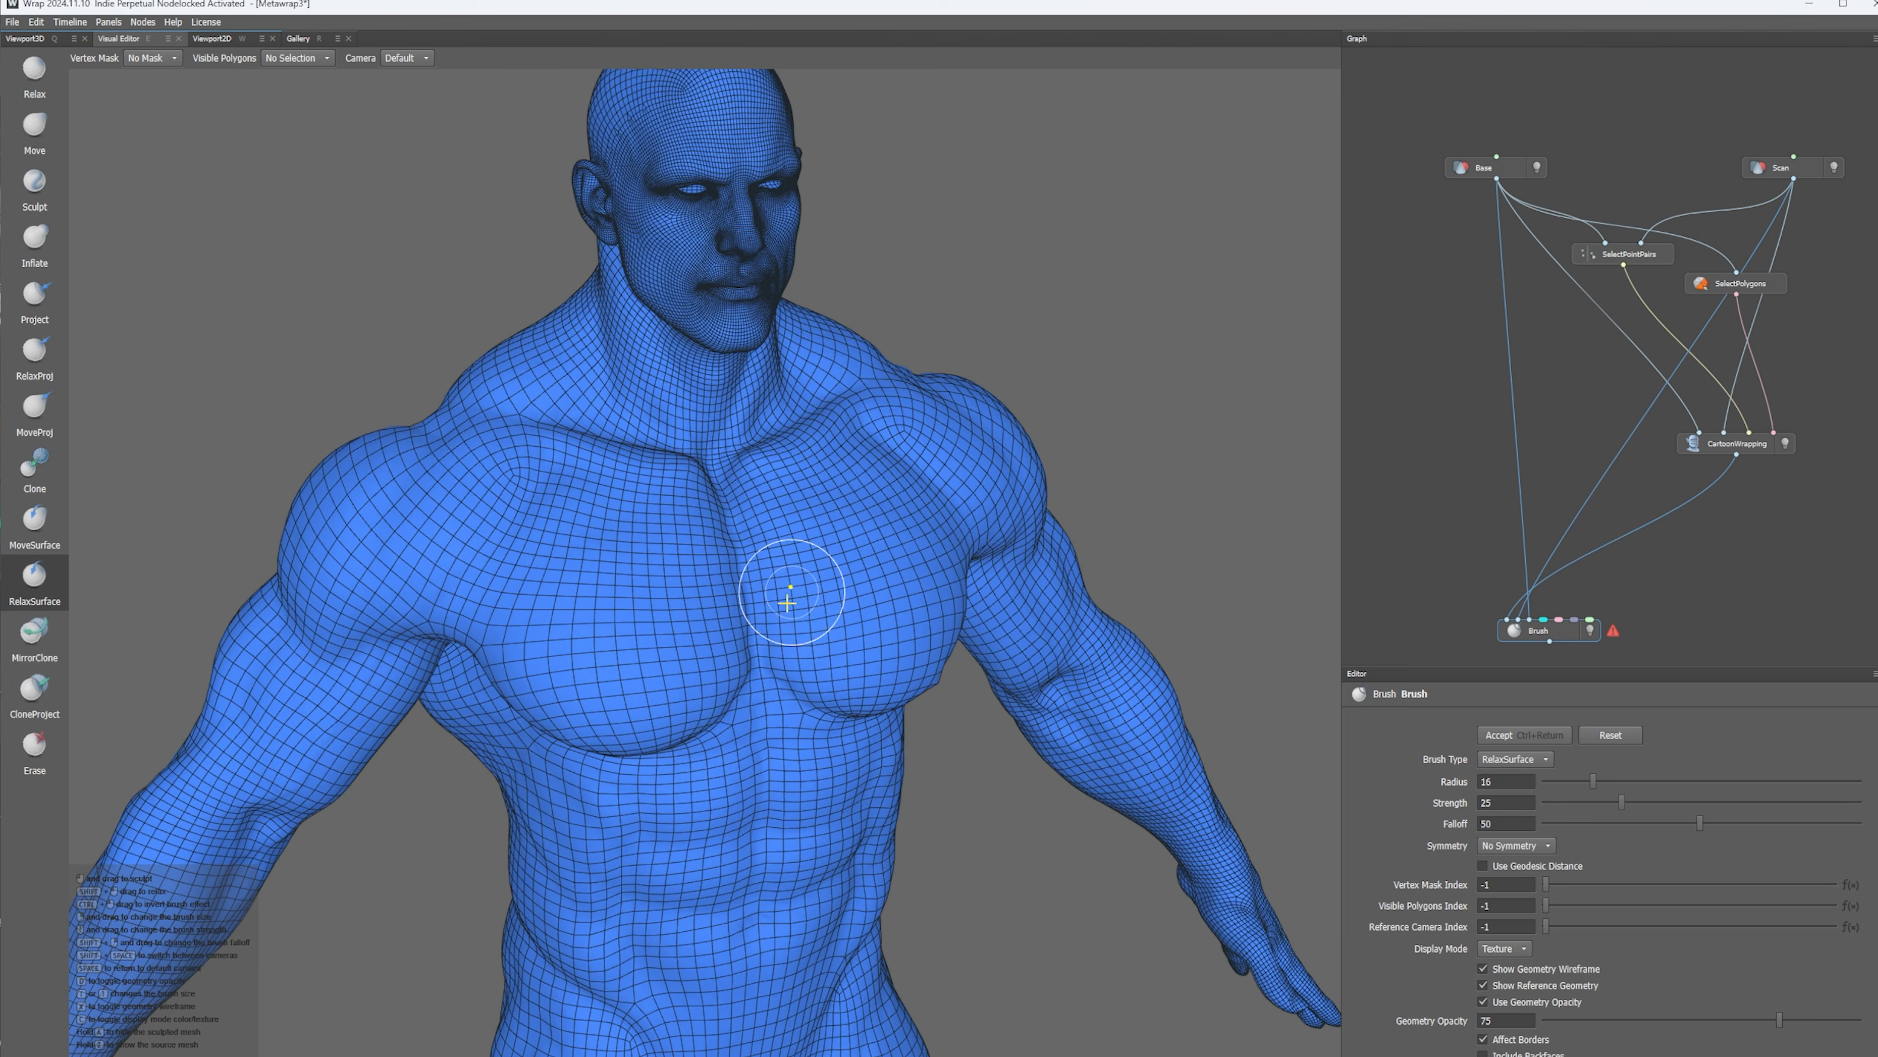
middle_click_drag(817, 621, 754, 485, "alt")
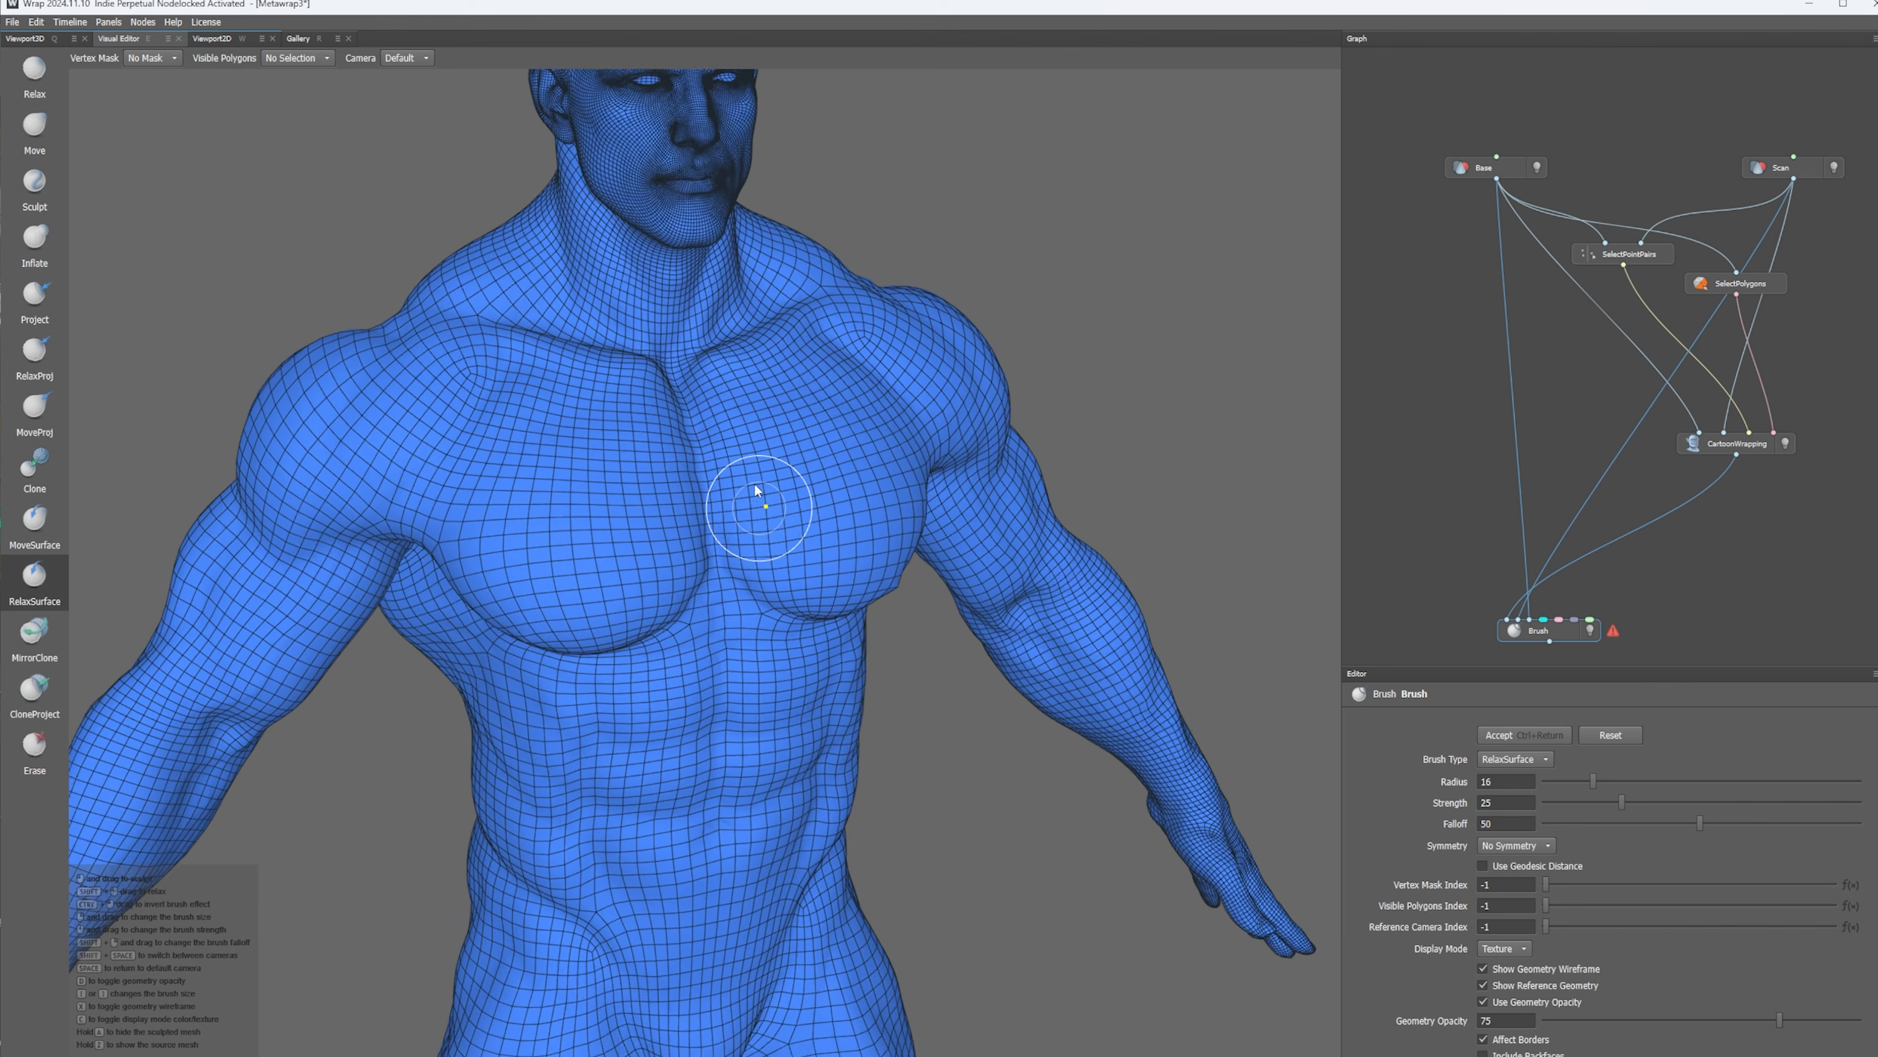
scroll(764, 454, "down", 3)
left_click_drag(881, 608, 925, 510, "alt")
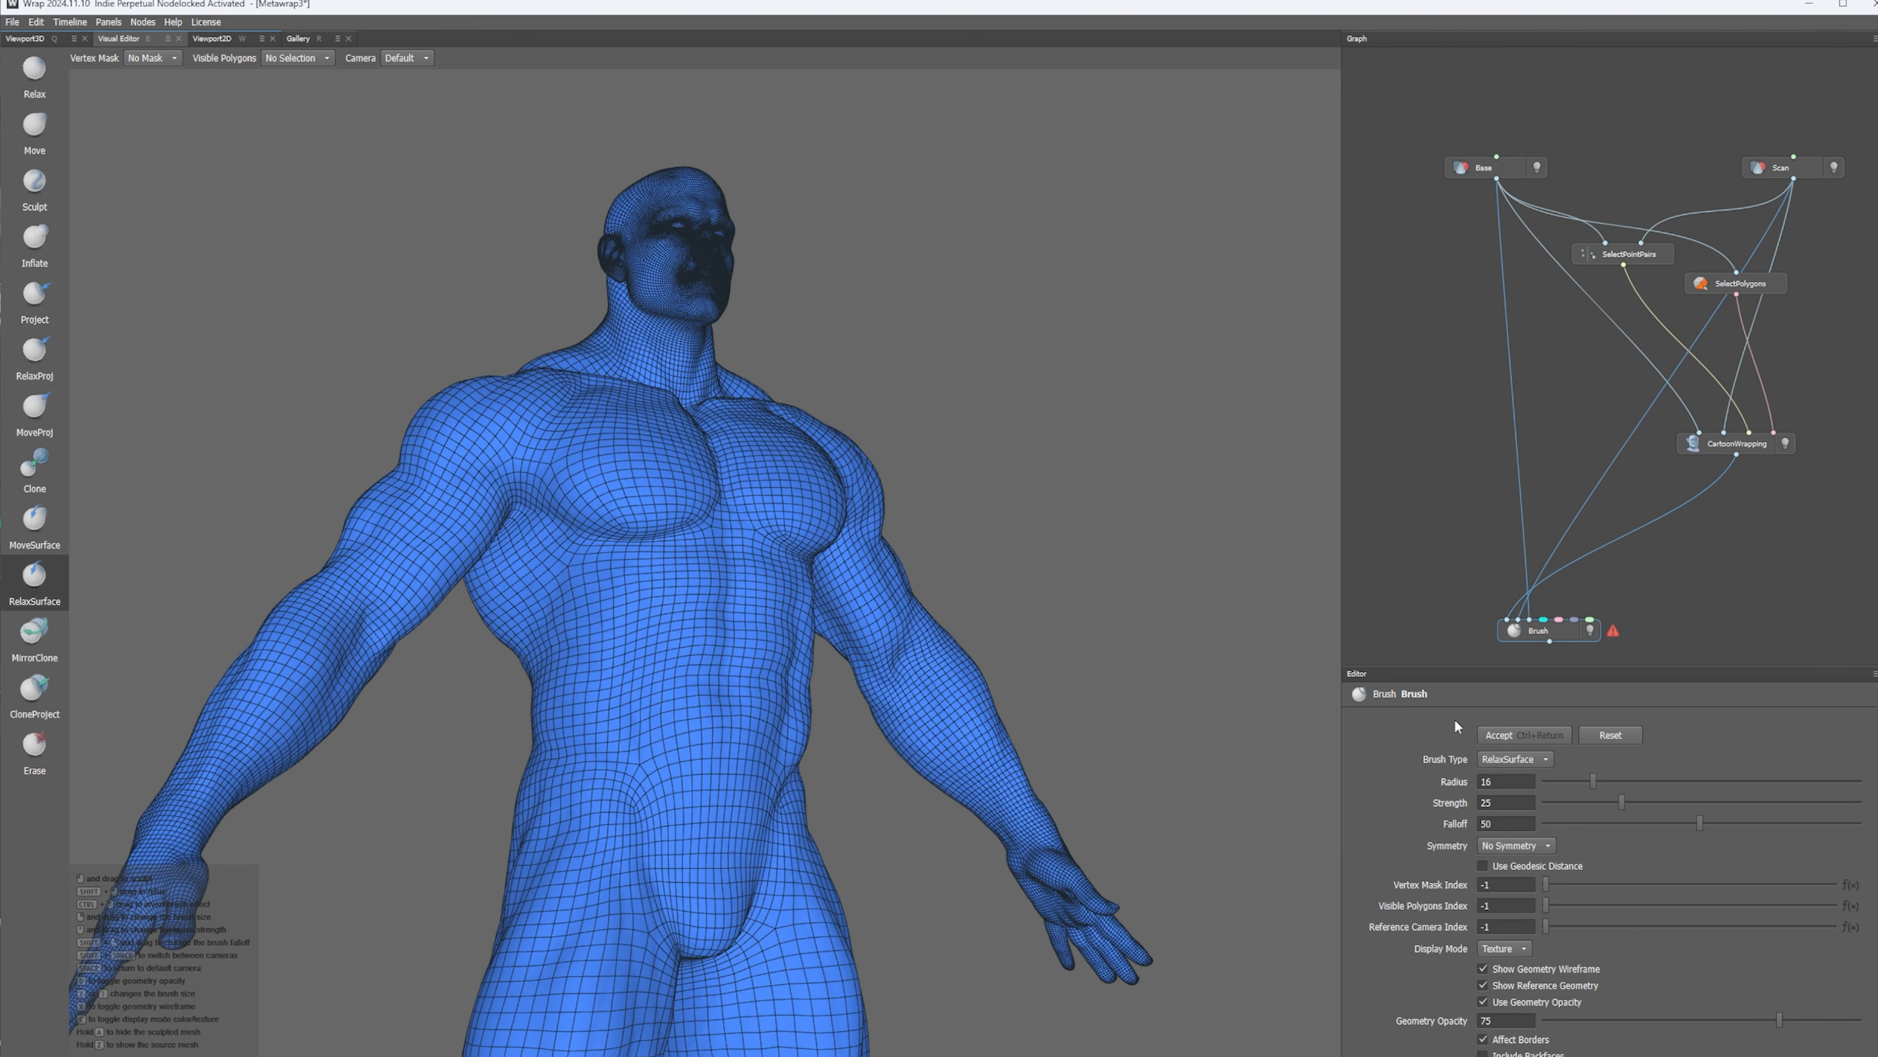
left_click(1519, 736)
middle_click_drag(873, 629, 941, 475, "alt")
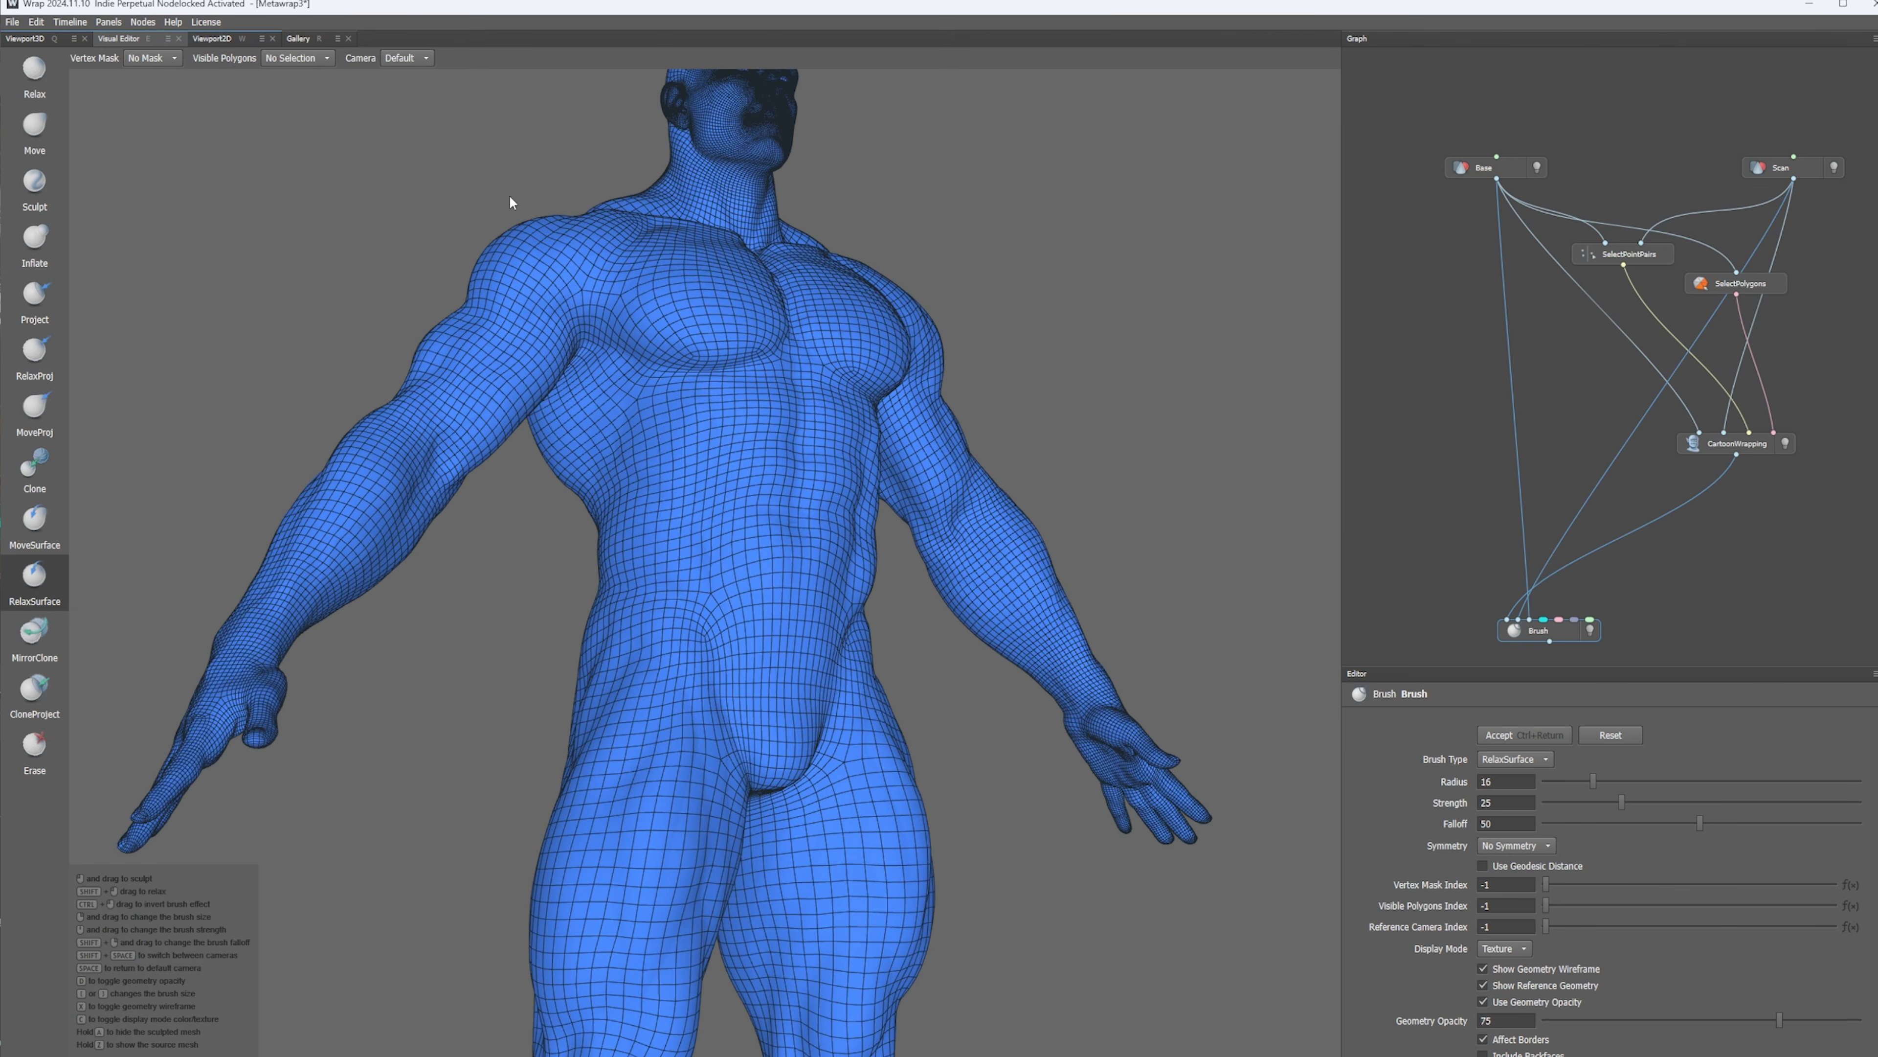
- Save the Brush node's output geometry as D:/Character Build/Base Meshes/Muscular_hero.obj with transform and normals included
middle_click_drag(841, 257, 862, 377, "alt")
scroll(861, 377, "up", 3)
left_click_drag(862, 377, 872, 445, "alt")
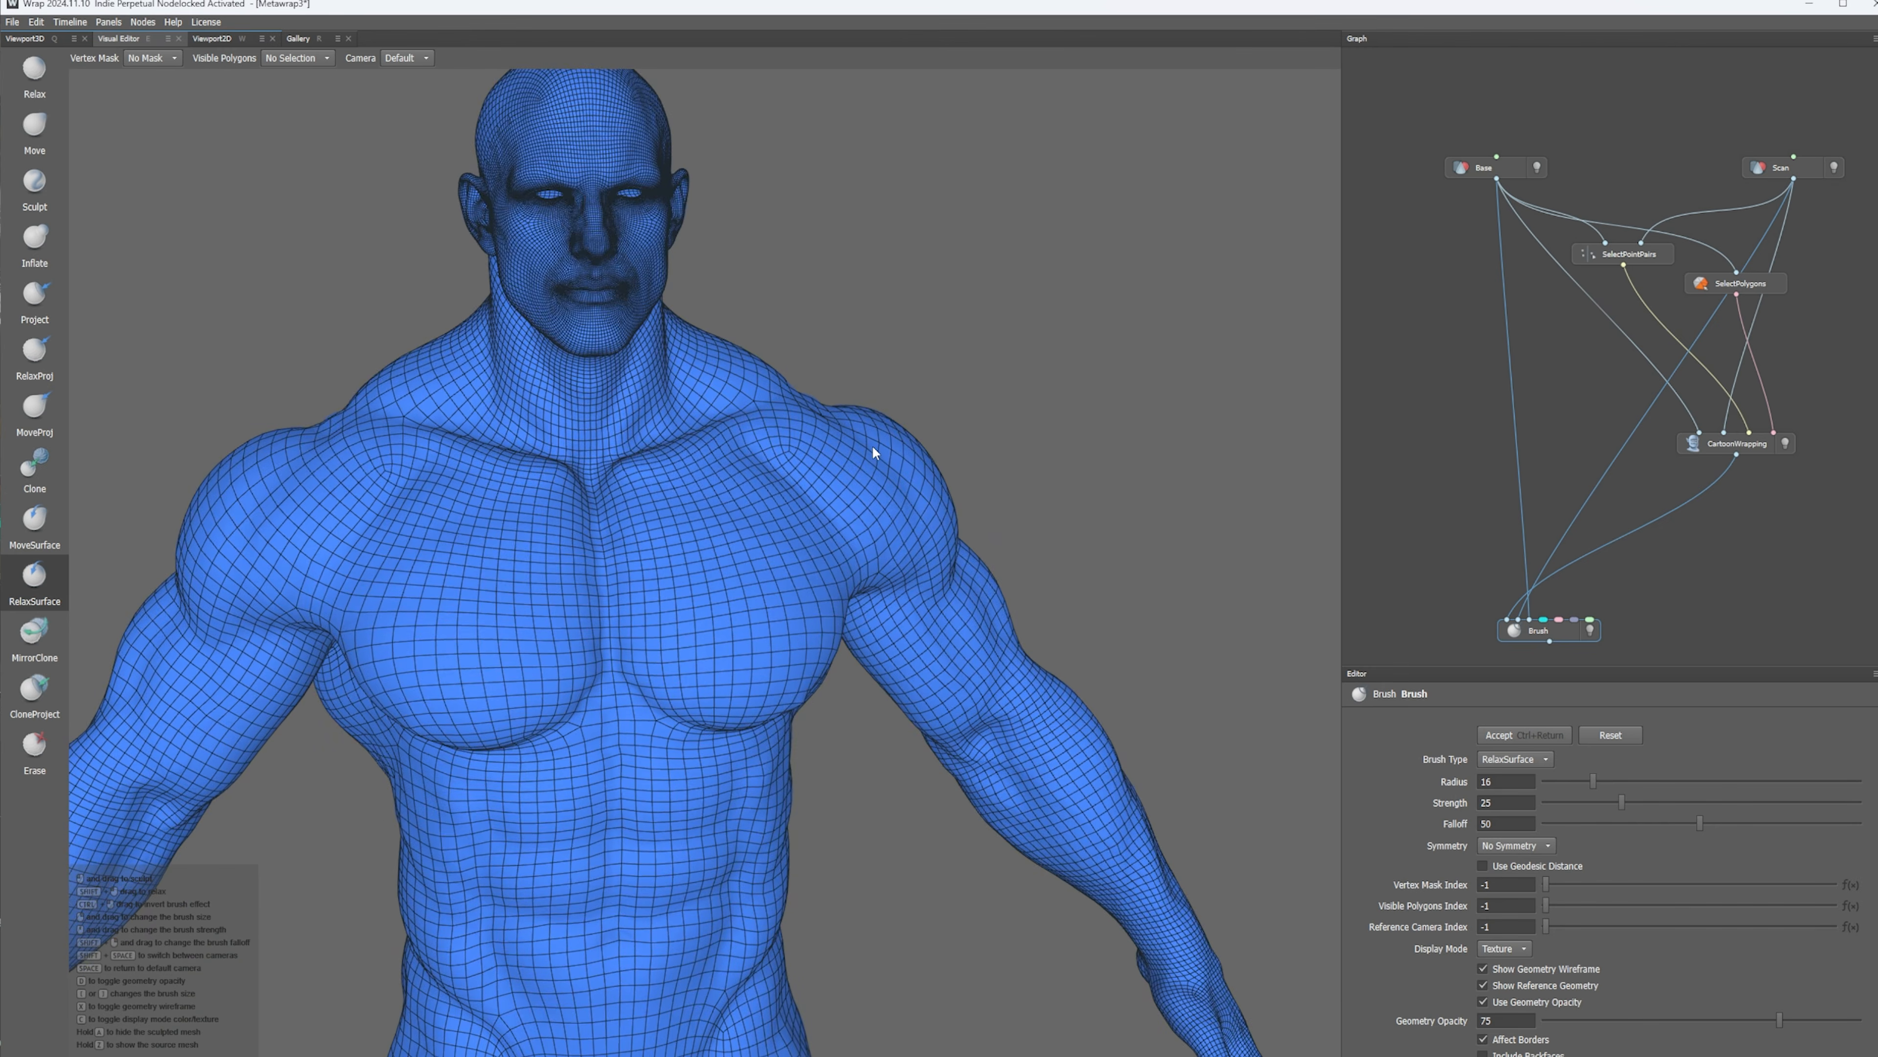
middle_click_drag(828, 355, 910, 435, "alt")
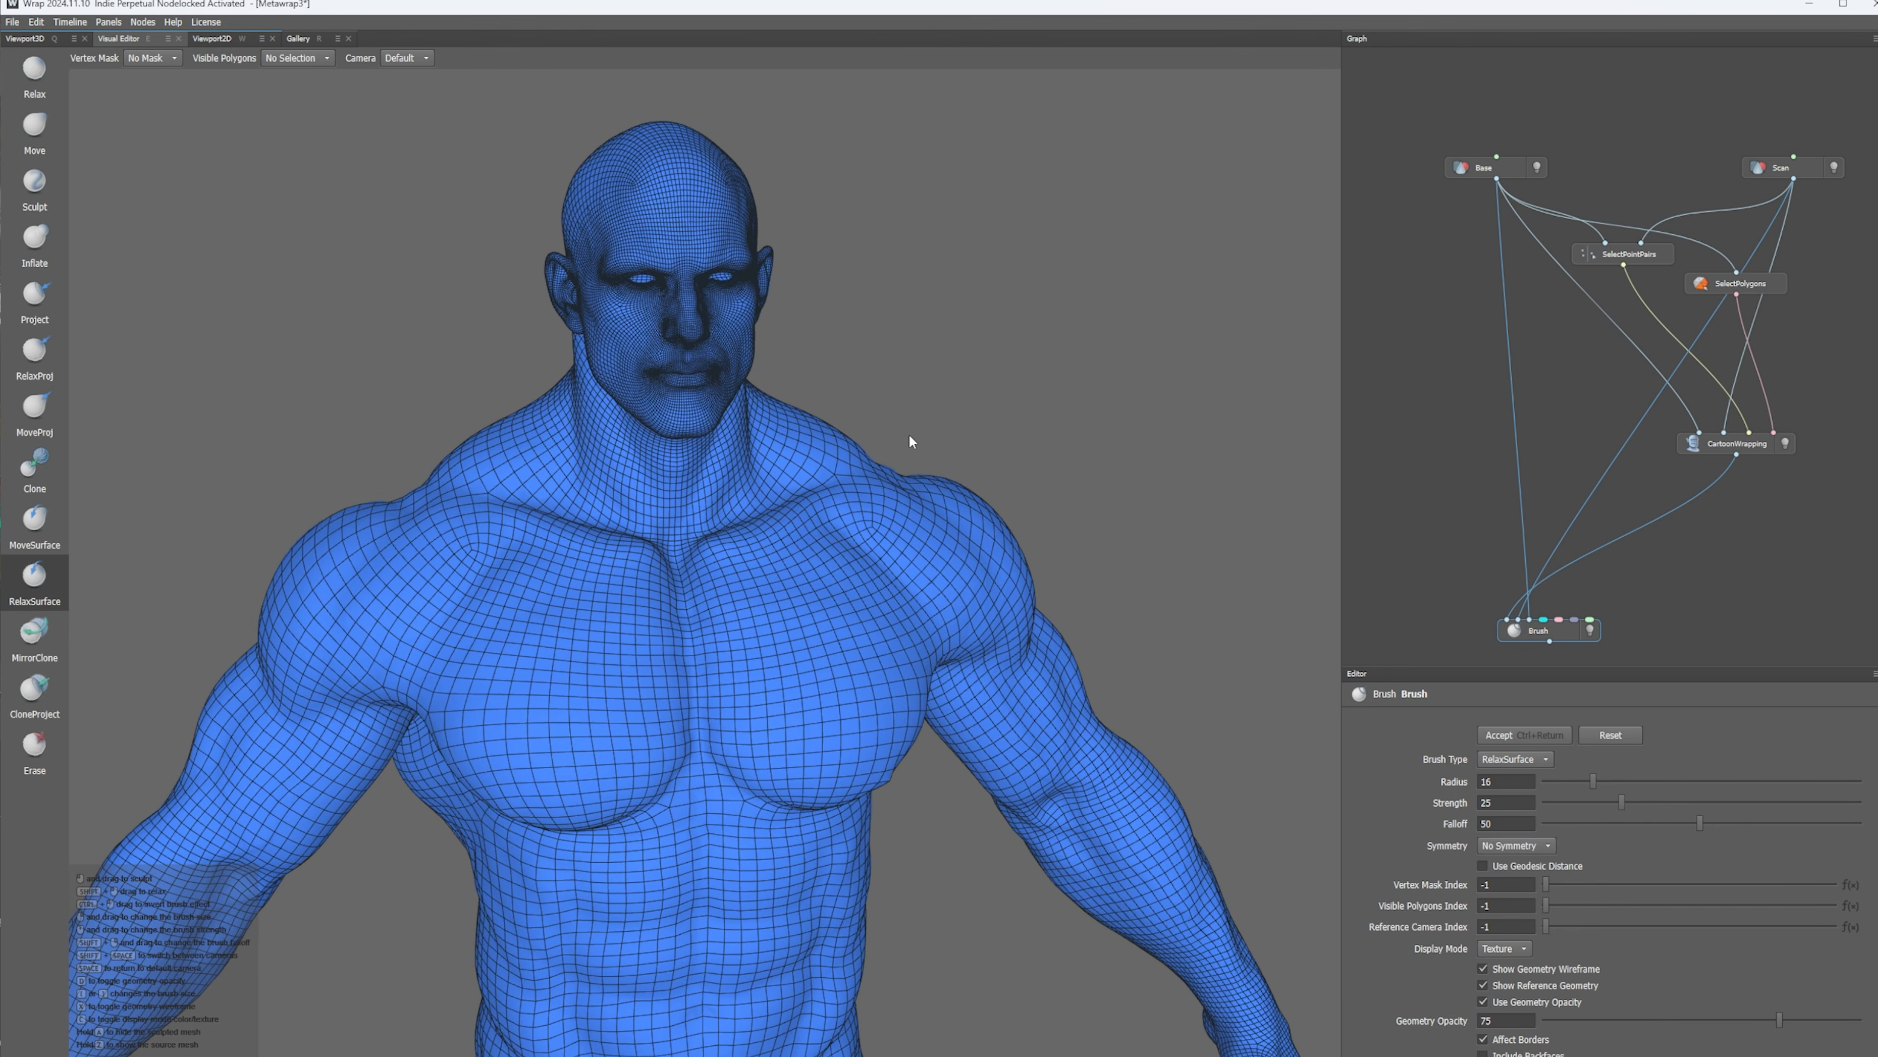
right_click(1536, 635)
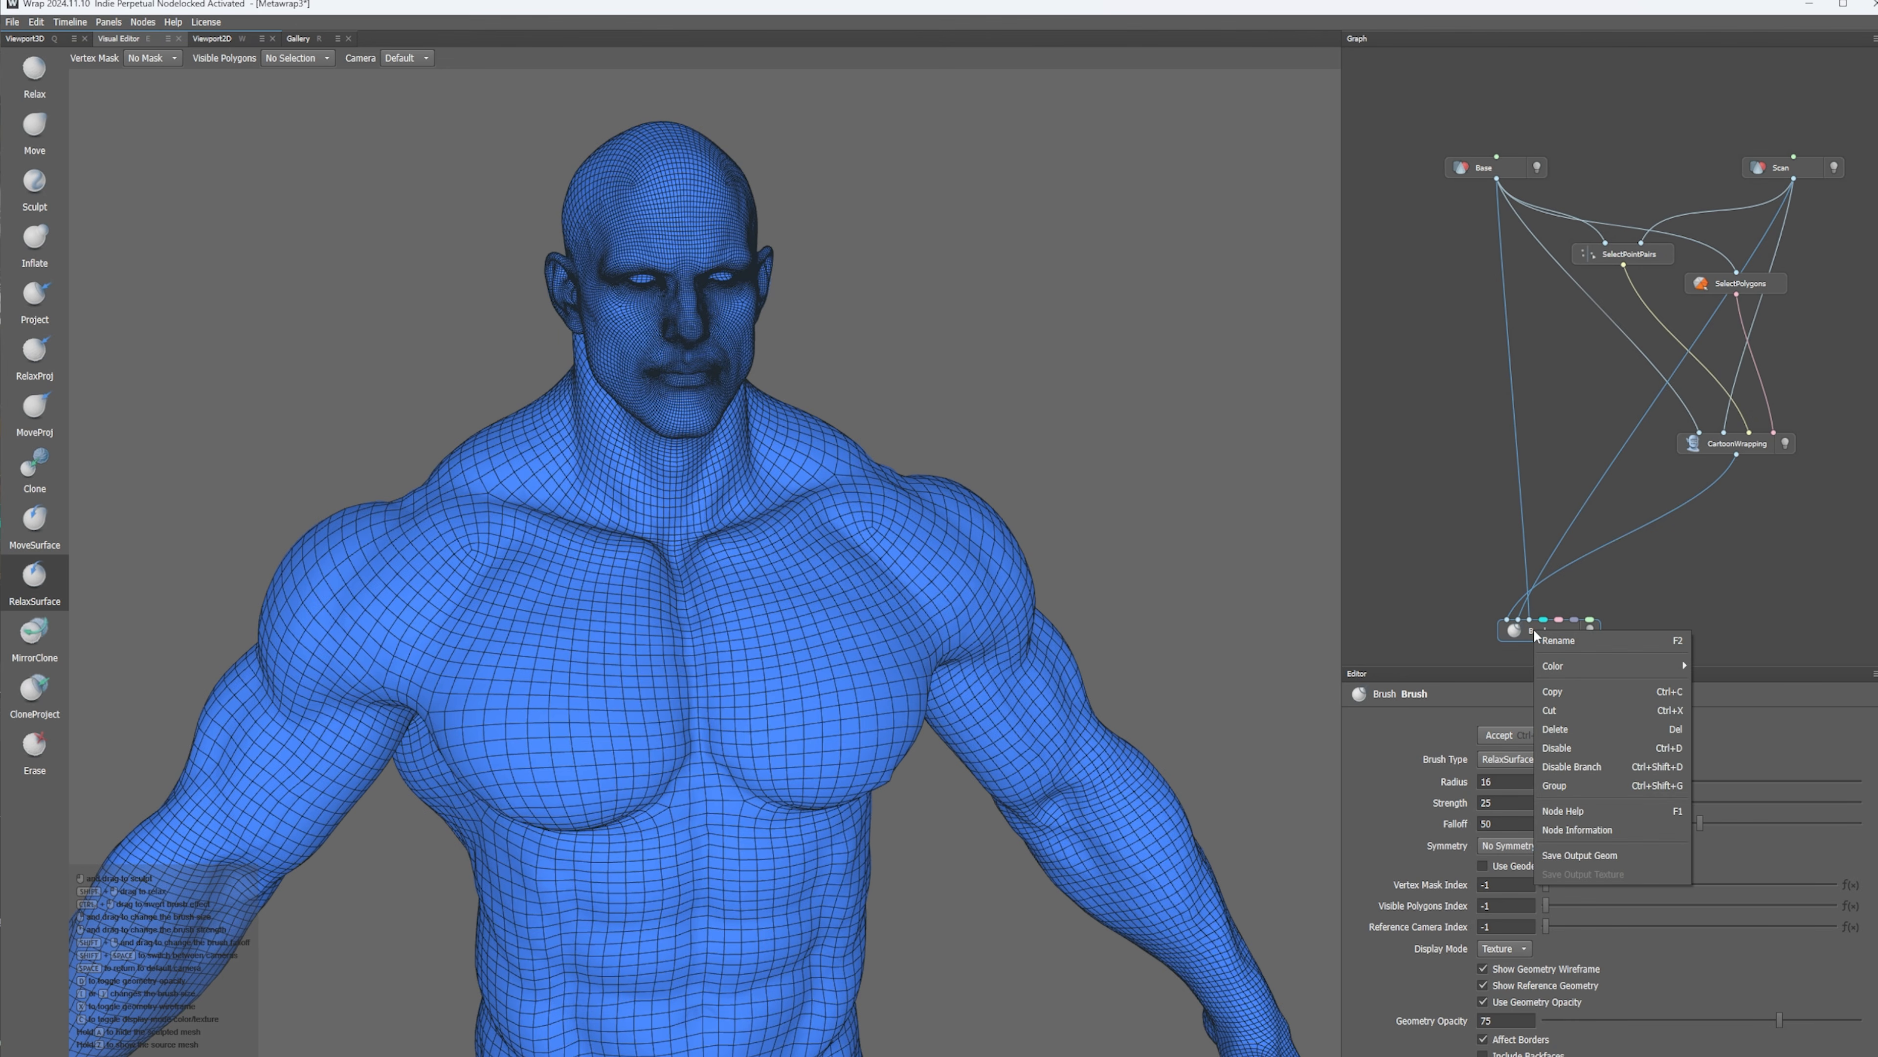
left_click(1573, 855)
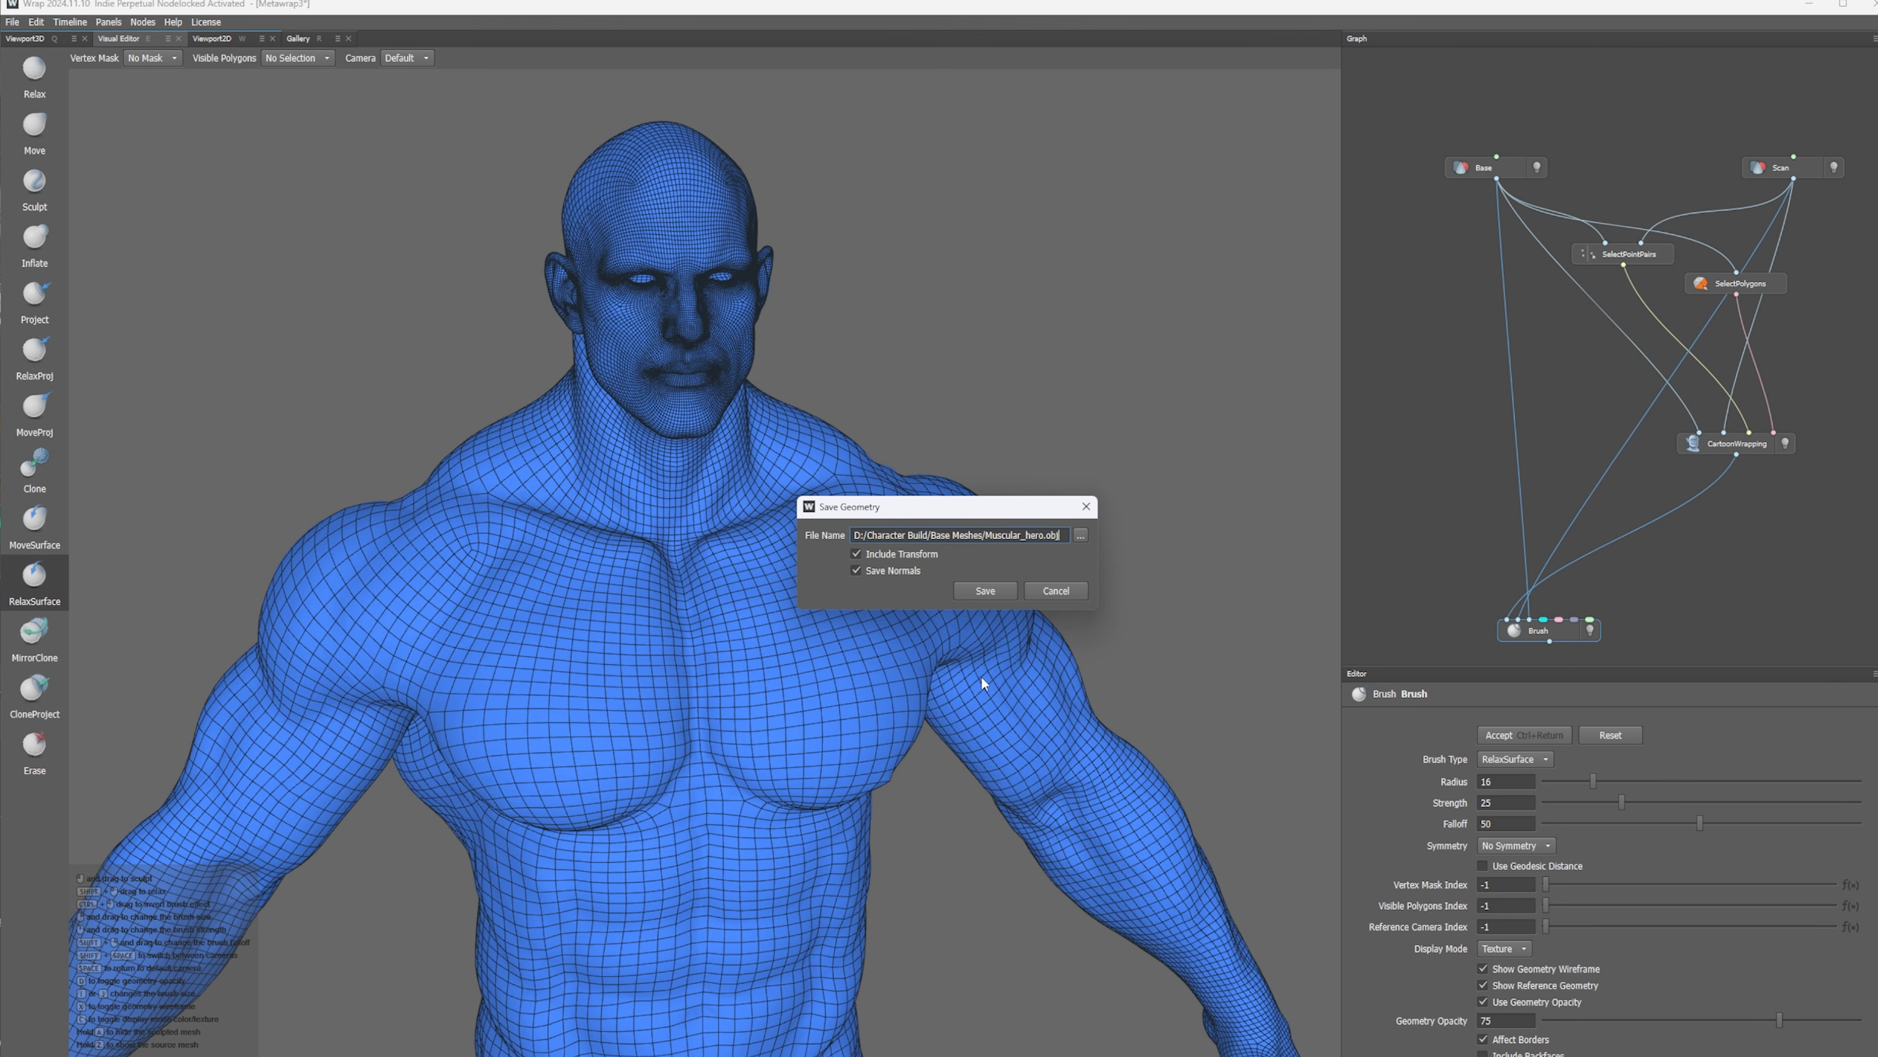
left_click(984, 591)
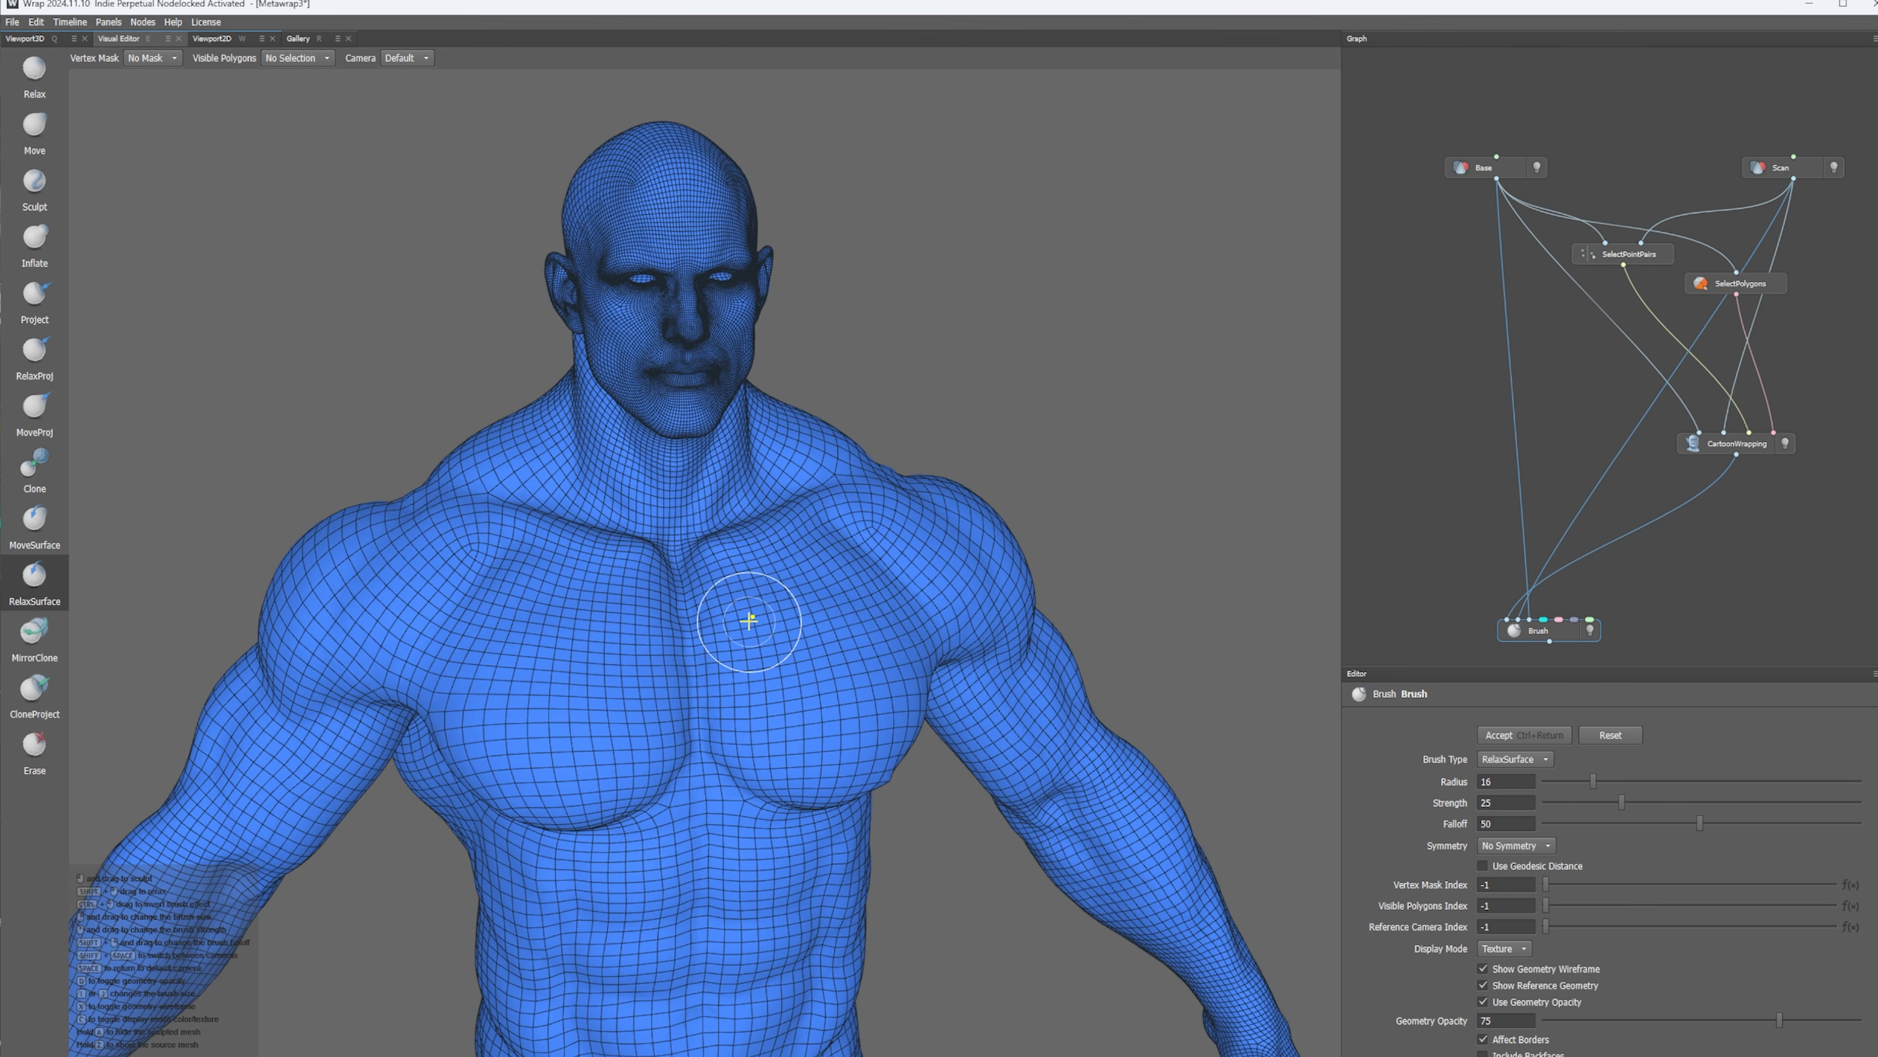
scroll(725, 733, "up", 3)
scroll(721, 814, "down", 5)
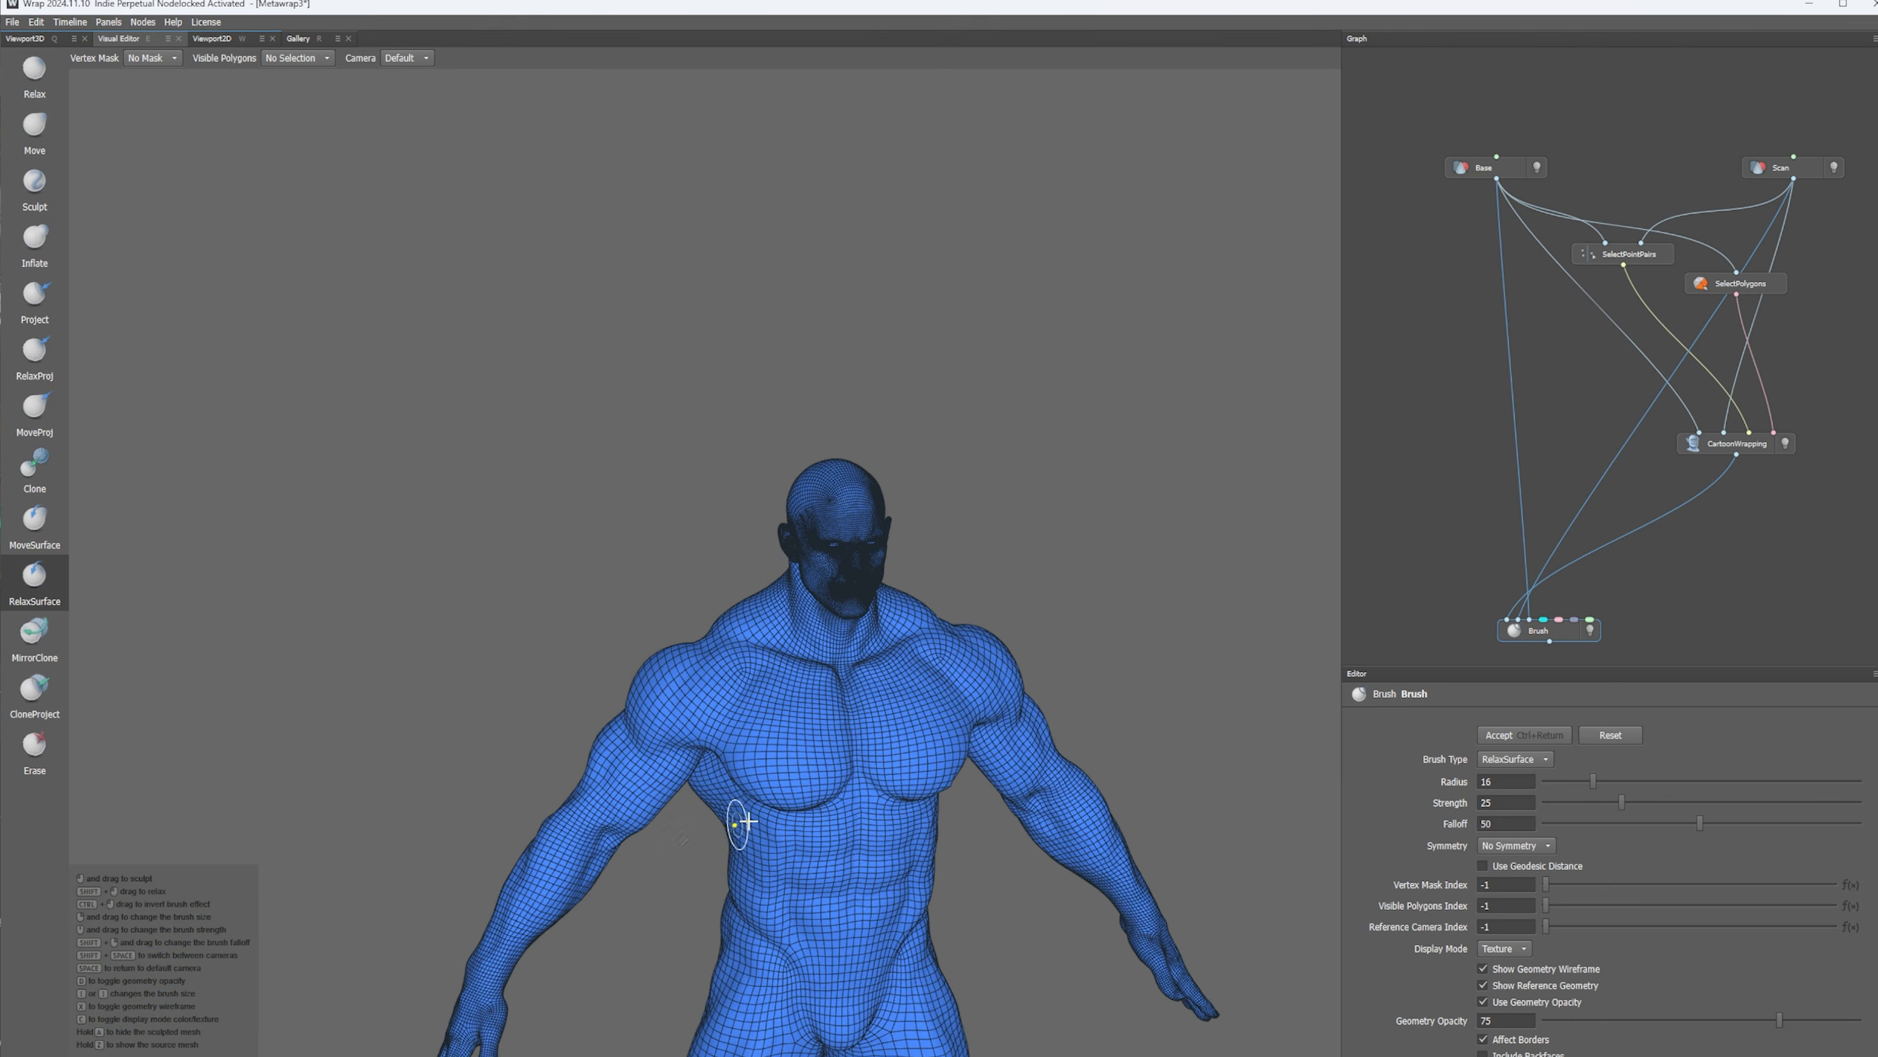
scroll(754, 792, "up", 2)
scroll(915, 792, "up", 3)
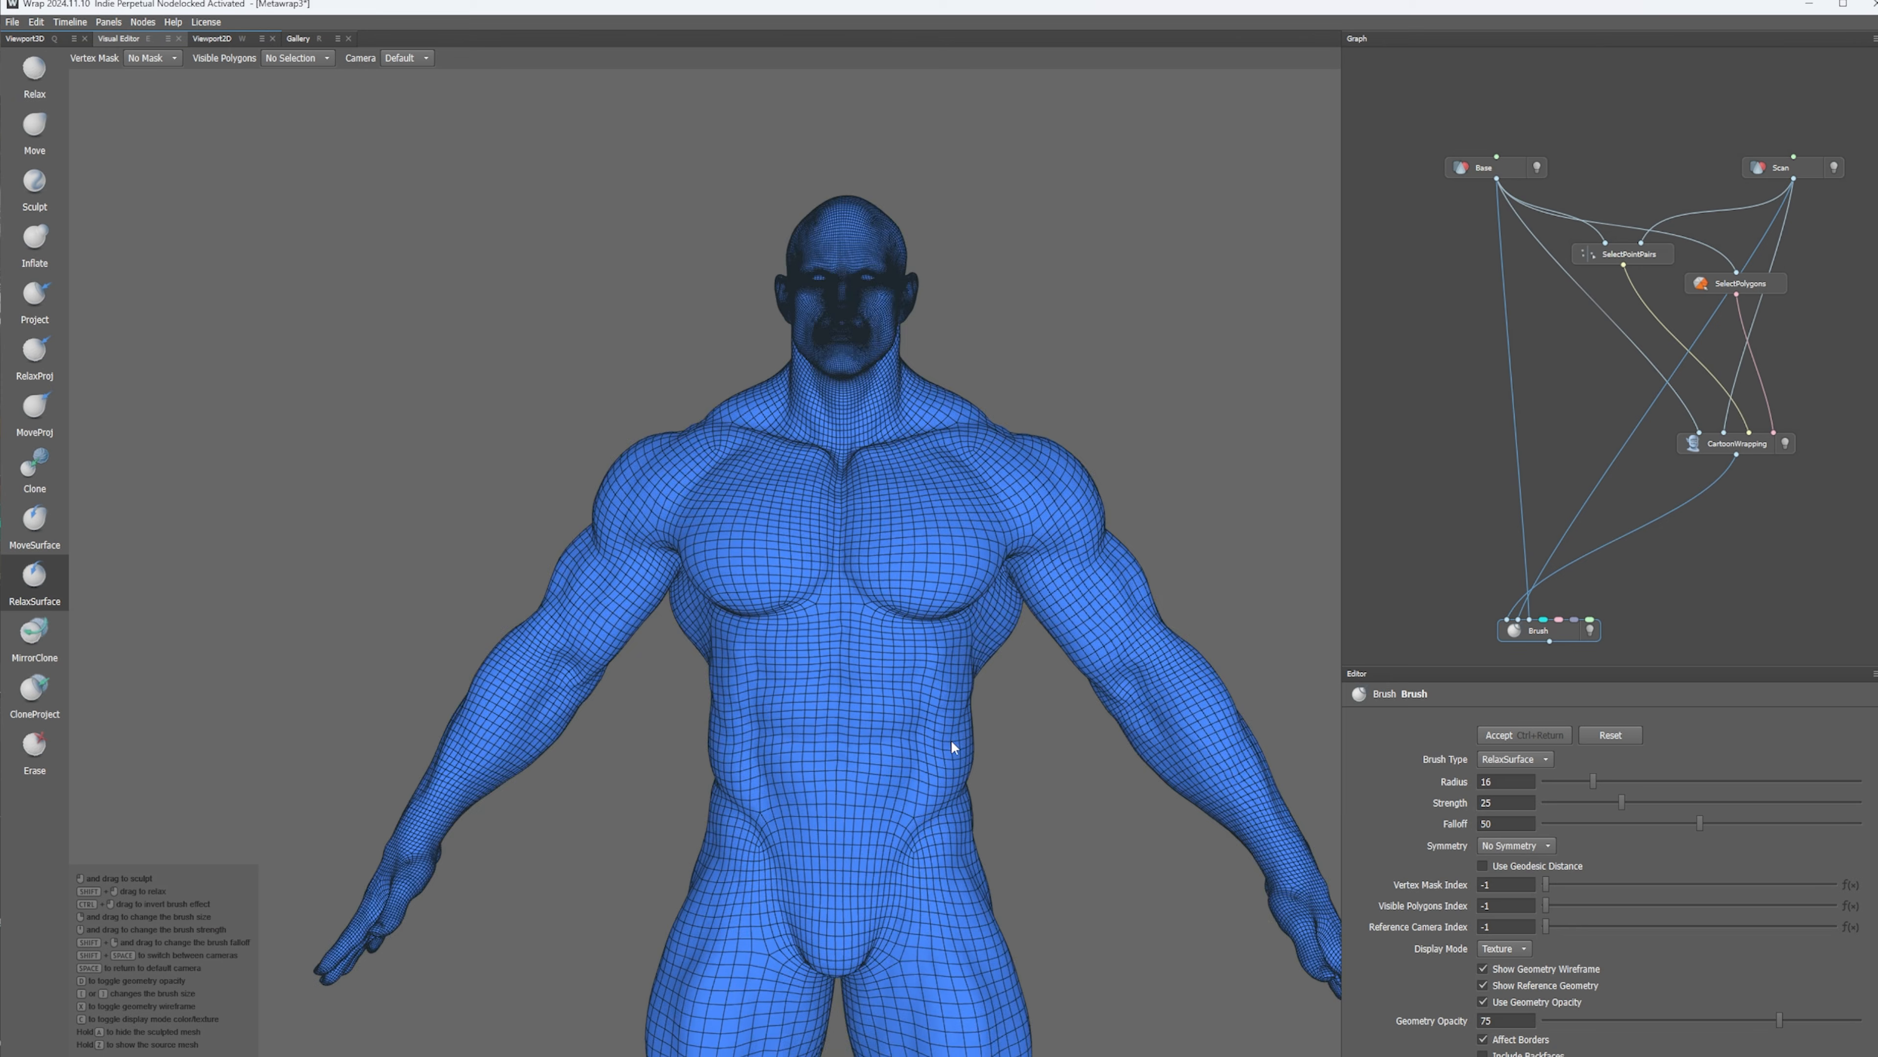
left_click_drag(951, 740, 912, 731, "alt")
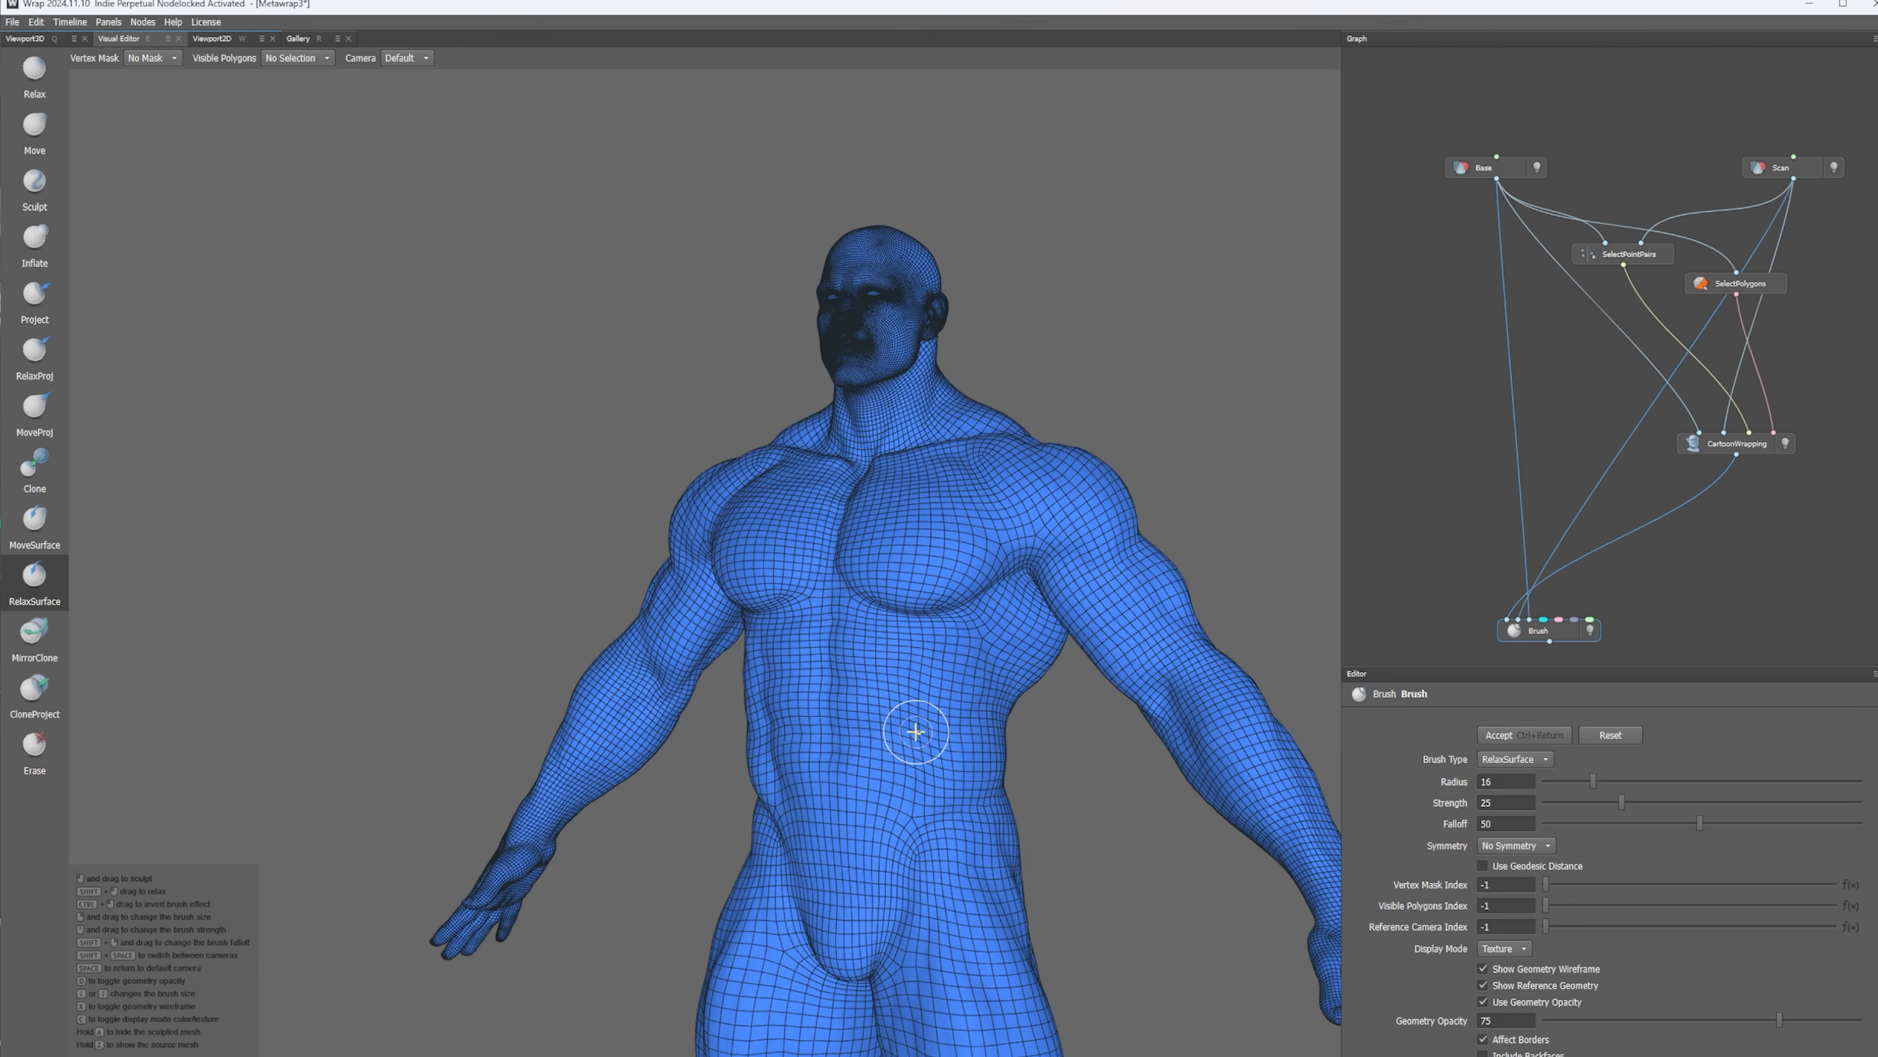